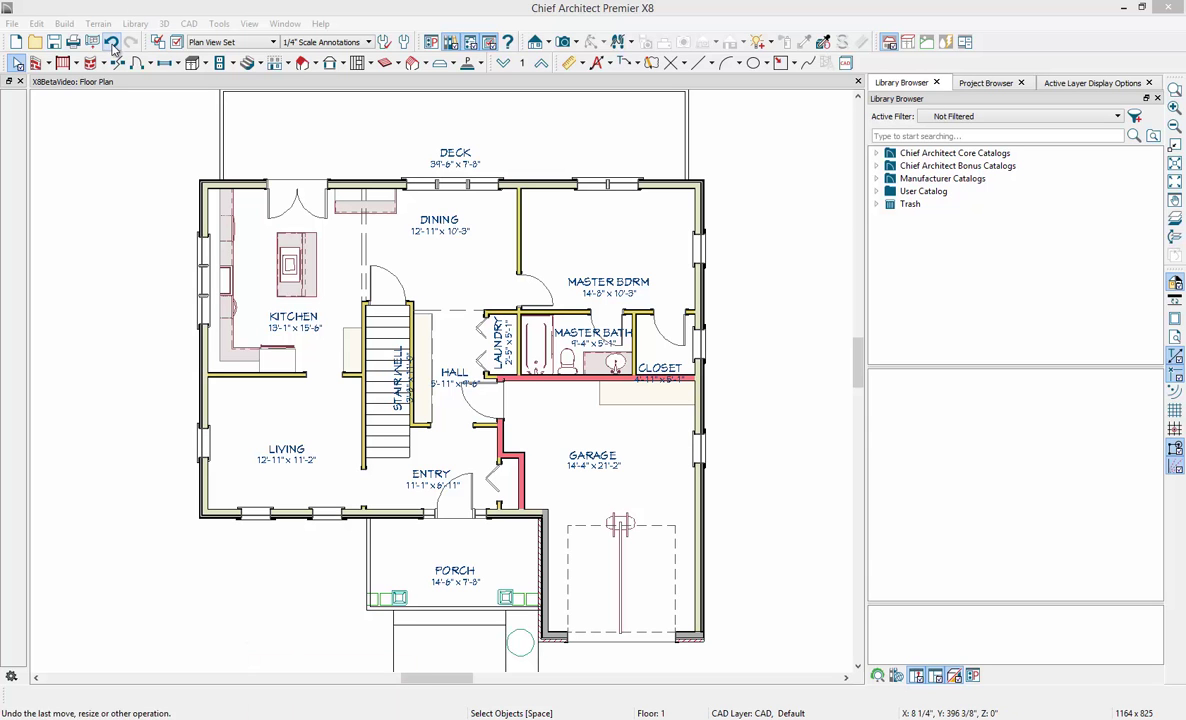
Step: Rename the Terrain Set layer set to "Landscaping set" and accept the layer set changes
{"action": "left_click", "coordinate": [158, 44]}
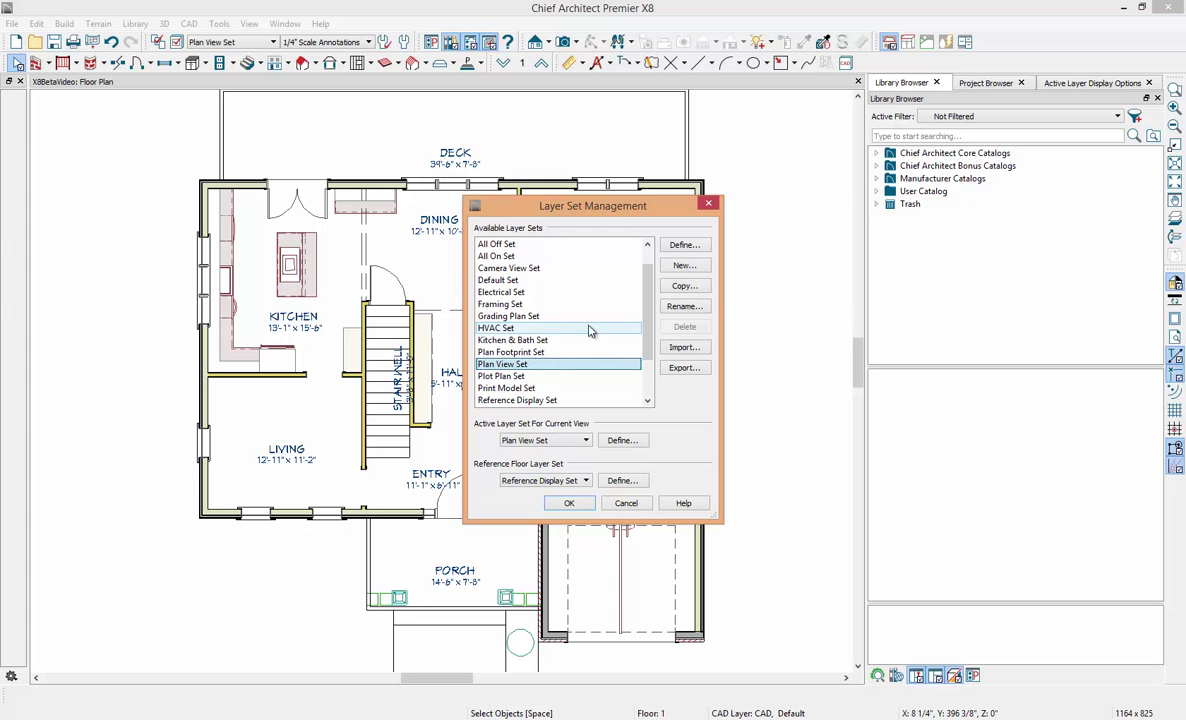
{"action": "scroll", "coordinate": [648, 330], "scroll_direction": "down", "scroll_amount": 1}
{"action": "scroll", "coordinate": [648, 330], "scroll_direction": "down", "scroll_amount": 4}
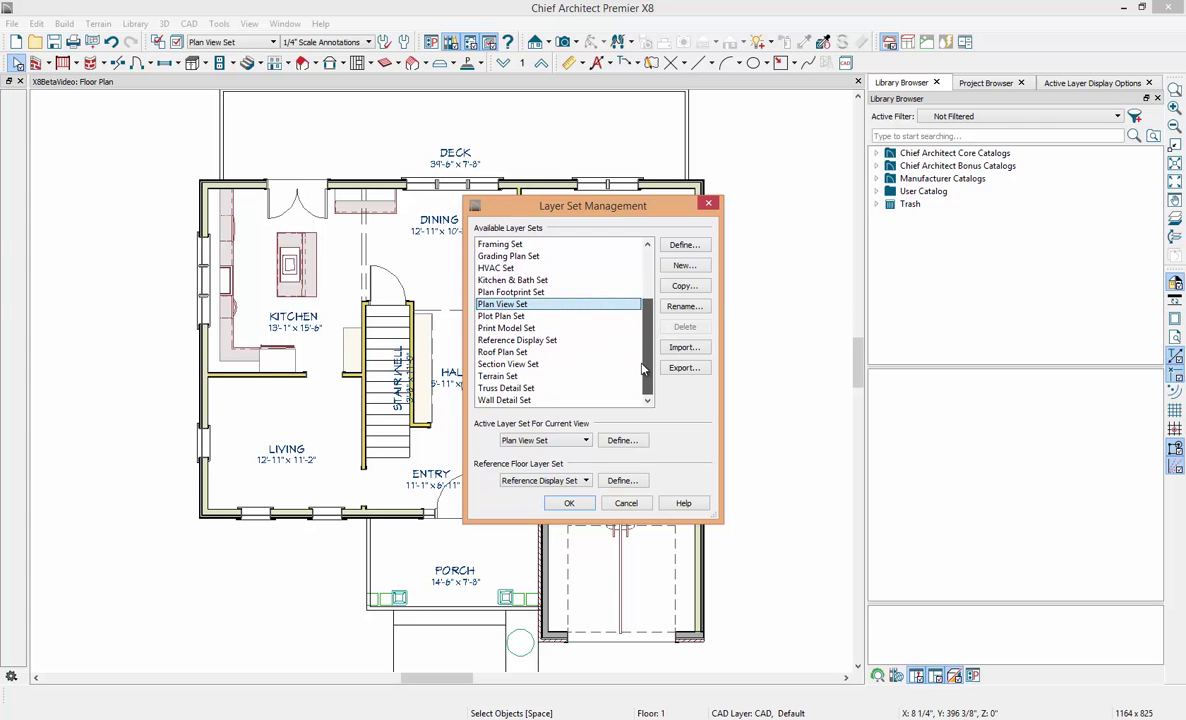
{"action": "left_click", "coordinate": [524, 377]}
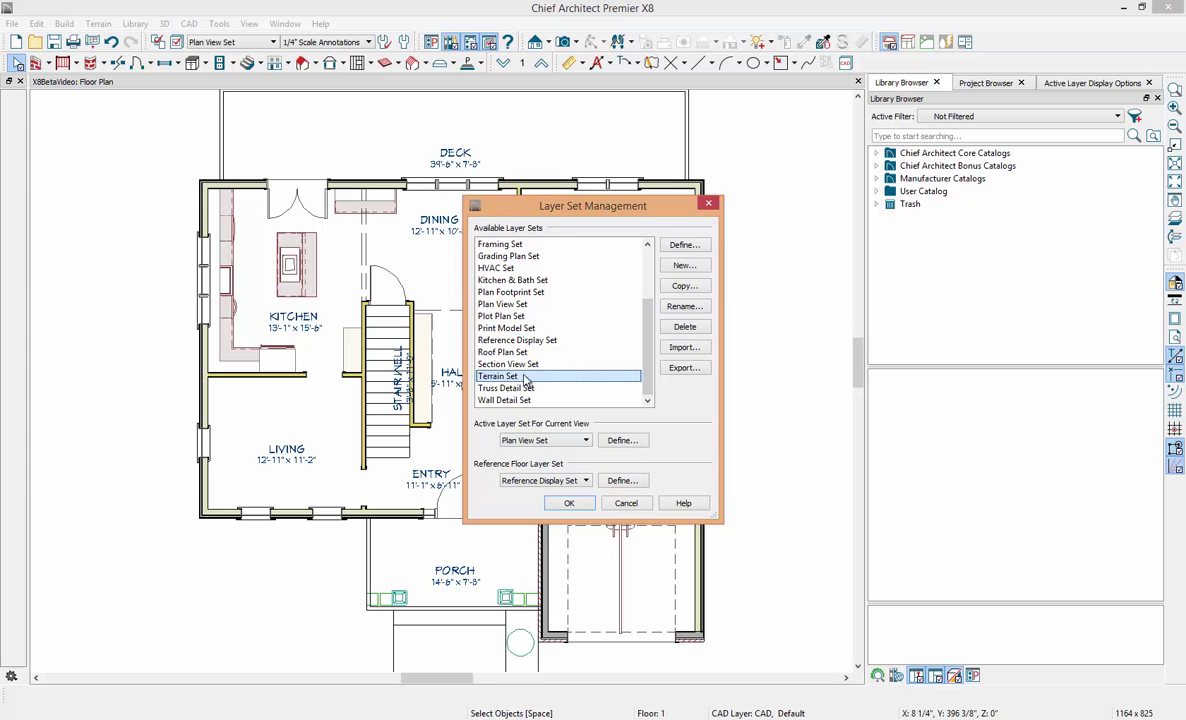
{"action": "left_click", "coordinate": [684, 306]}
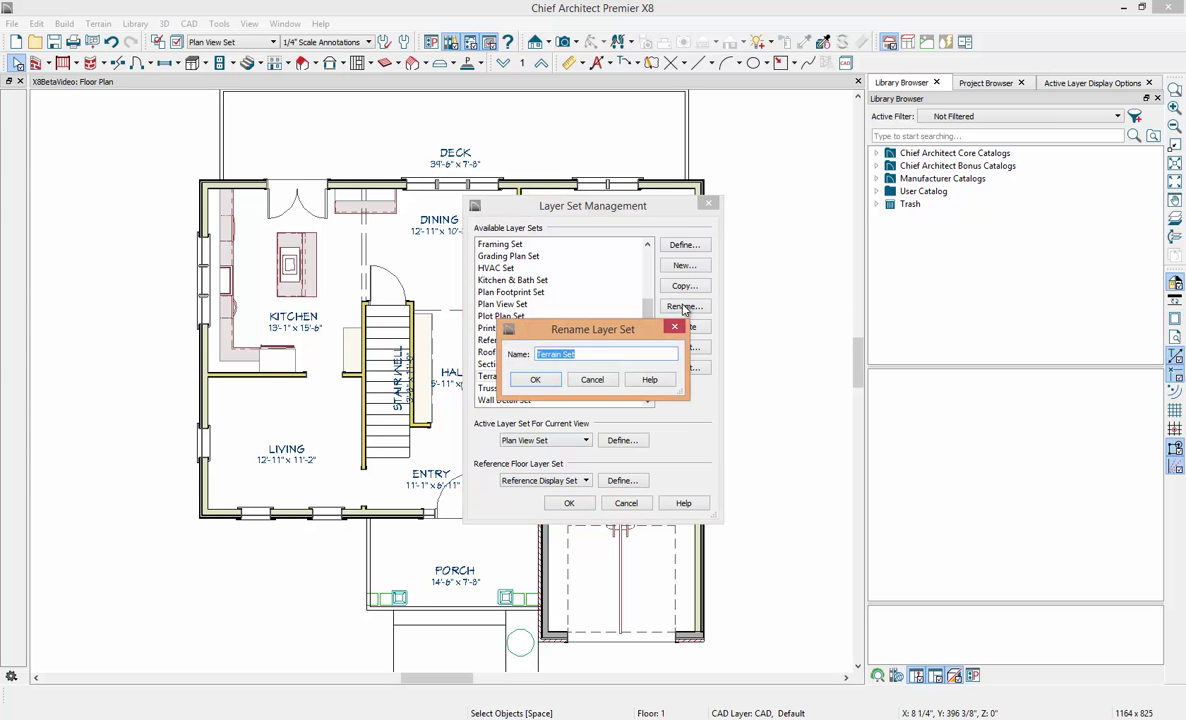
{"action": "type", "text": "Landscaping set"}
{"action": "left_click", "coordinate": [530, 379]}
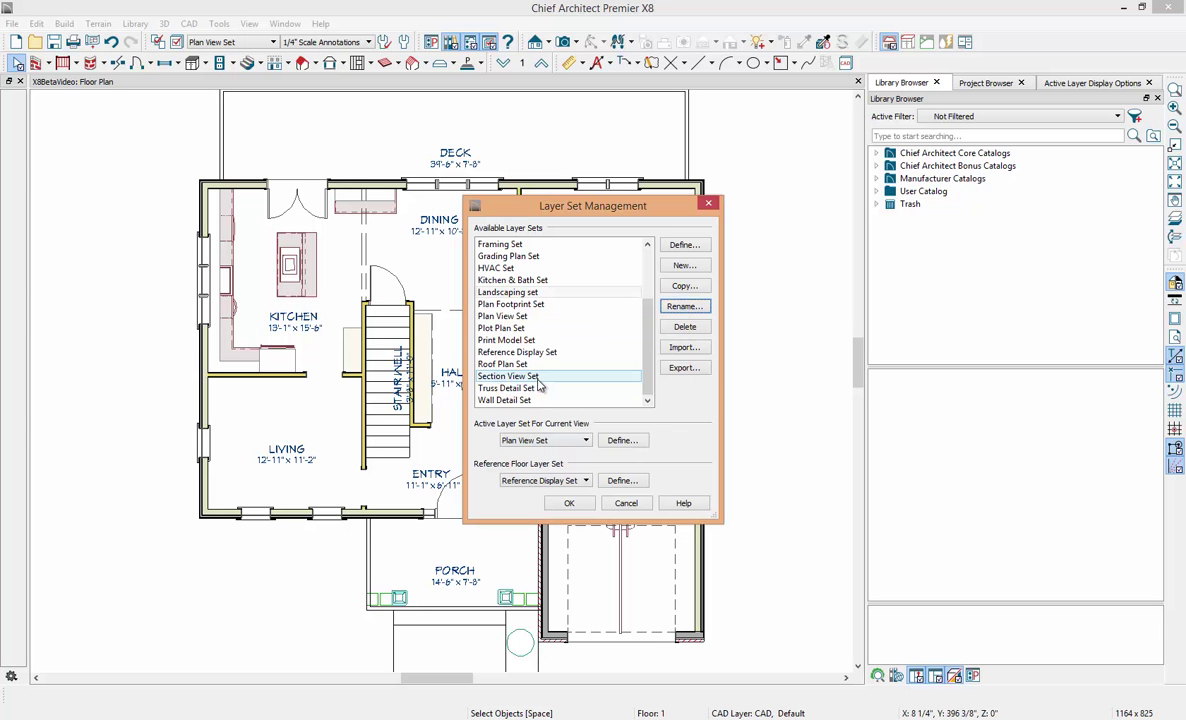
{"action": "left_click", "coordinate": [569, 504]}
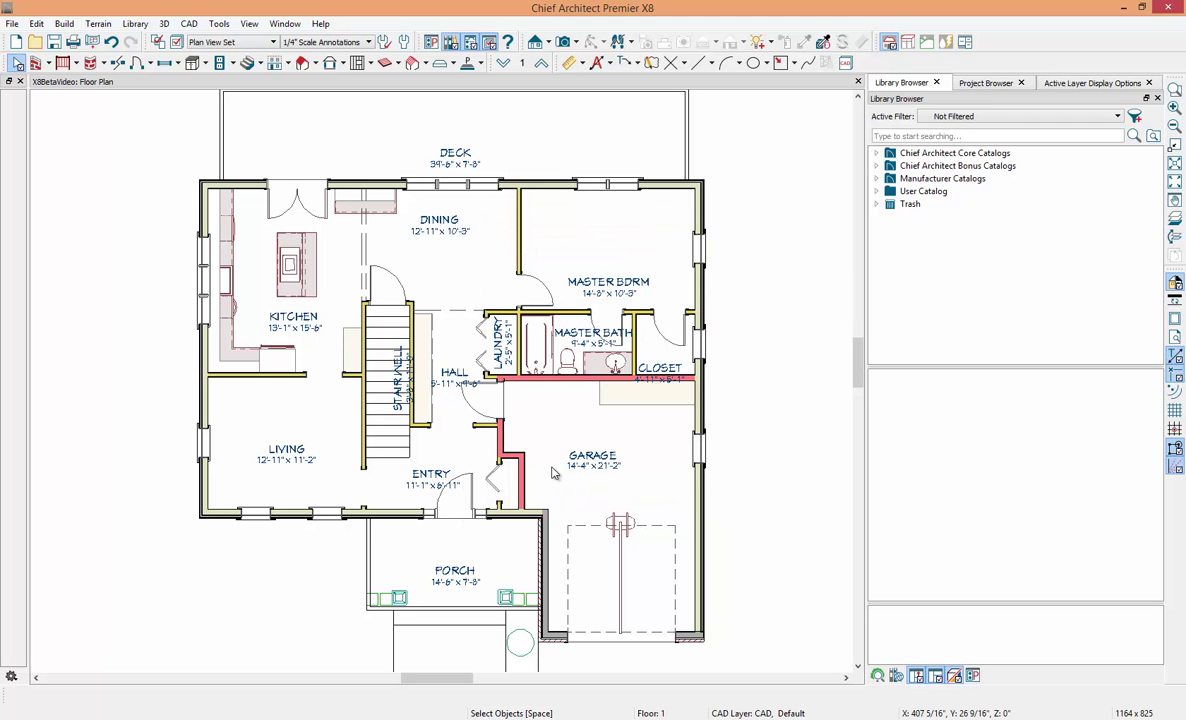
Step: Back up the entire plan with all referenced files to a zip archive named "X8 backup" in Documents
{"action": "left_click", "coordinate": [12, 24]}
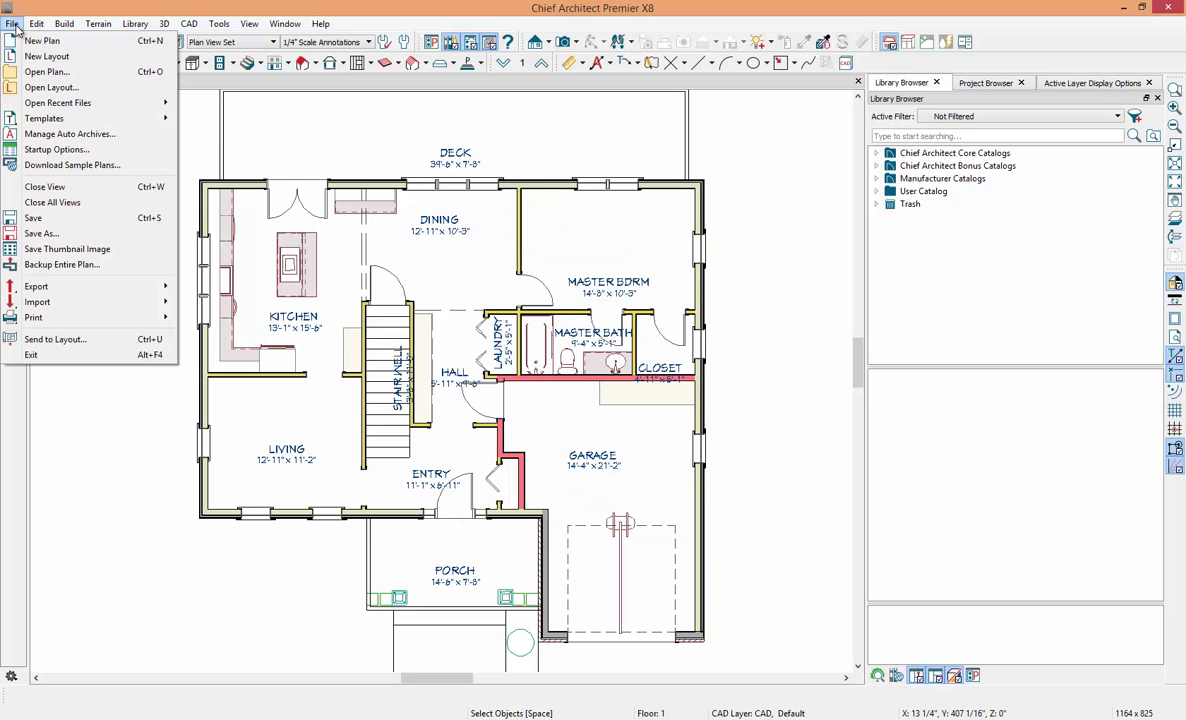
{"action": "left_click", "coordinate": [88, 264]}
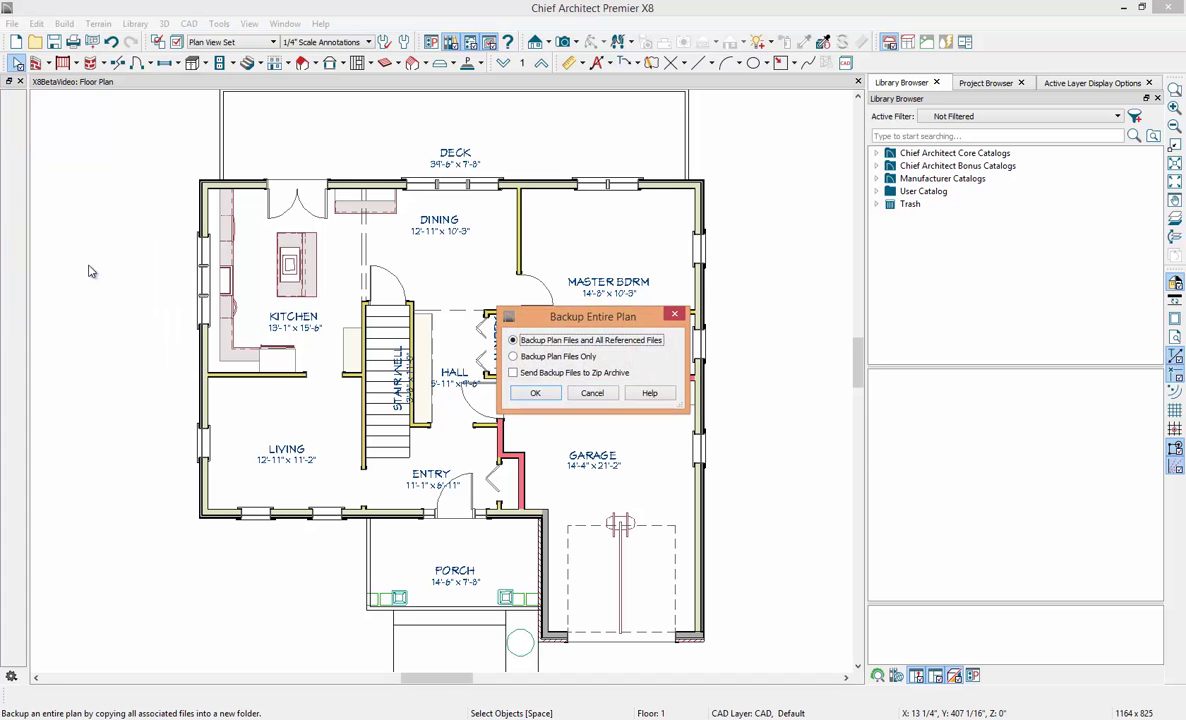
{"action": "left_click", "coordinate": [516, 372]}
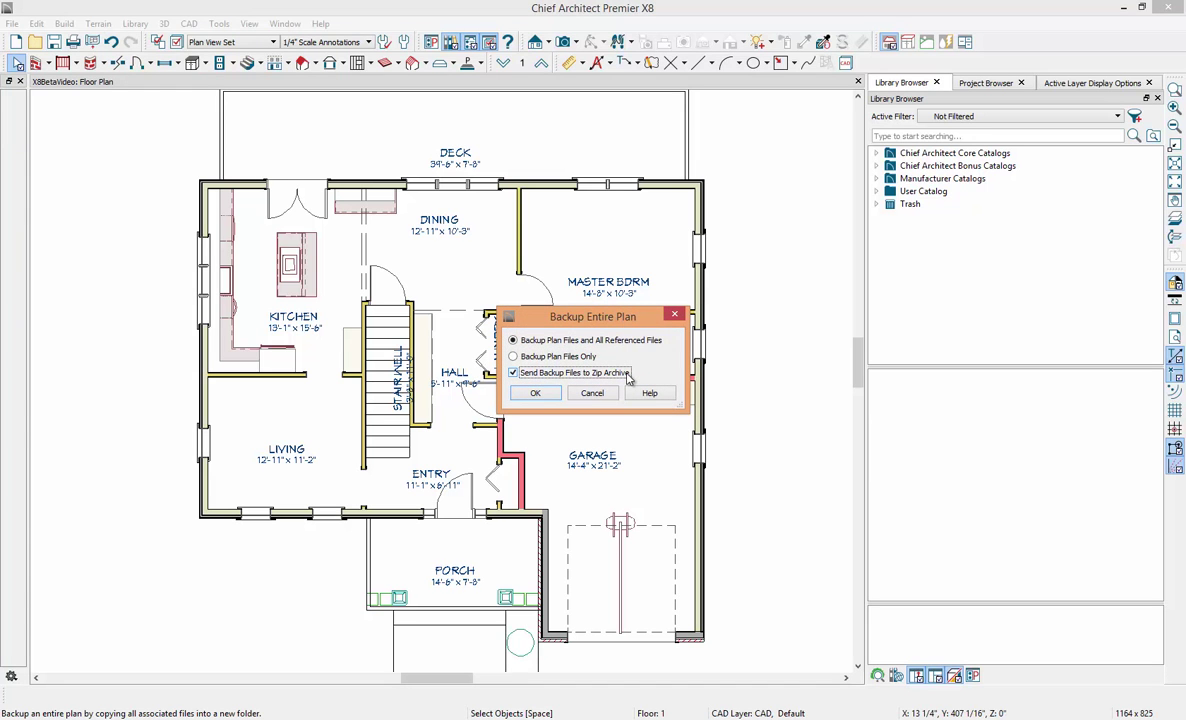
{"action": "left_click", "coordinate": [535, 392]}
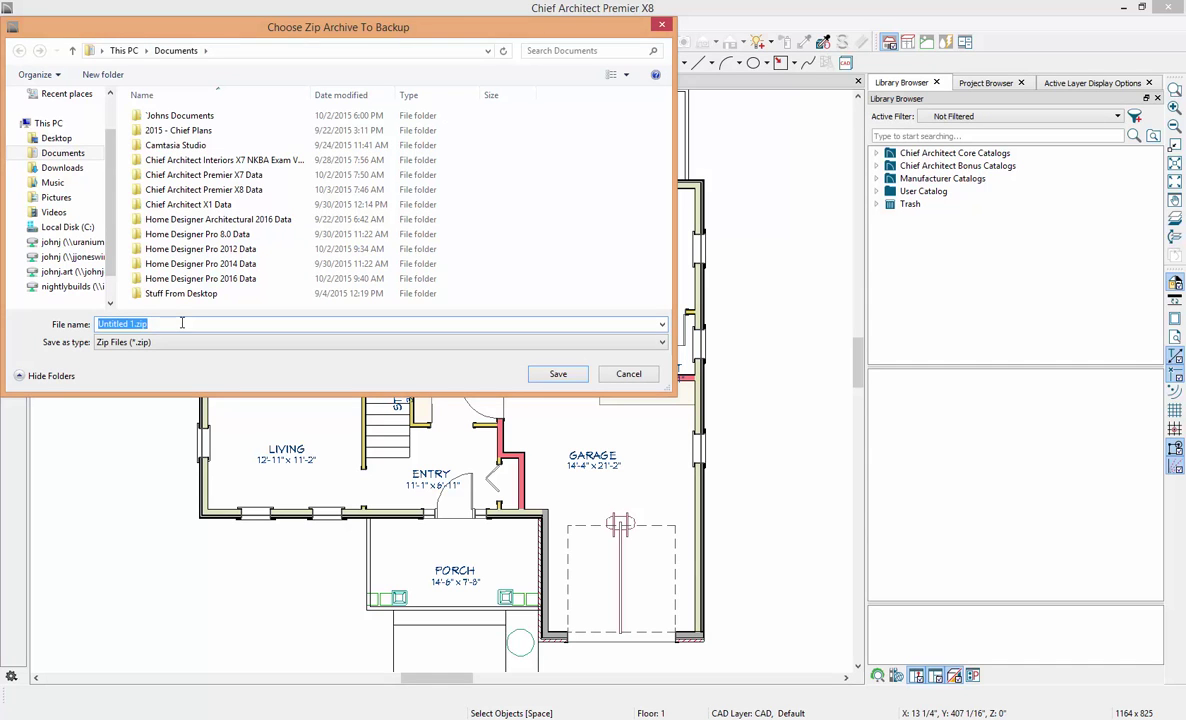
{"action": "type", "text": "X8 backup"}
{"action": "left_click", "coordinate": [556, 375]}
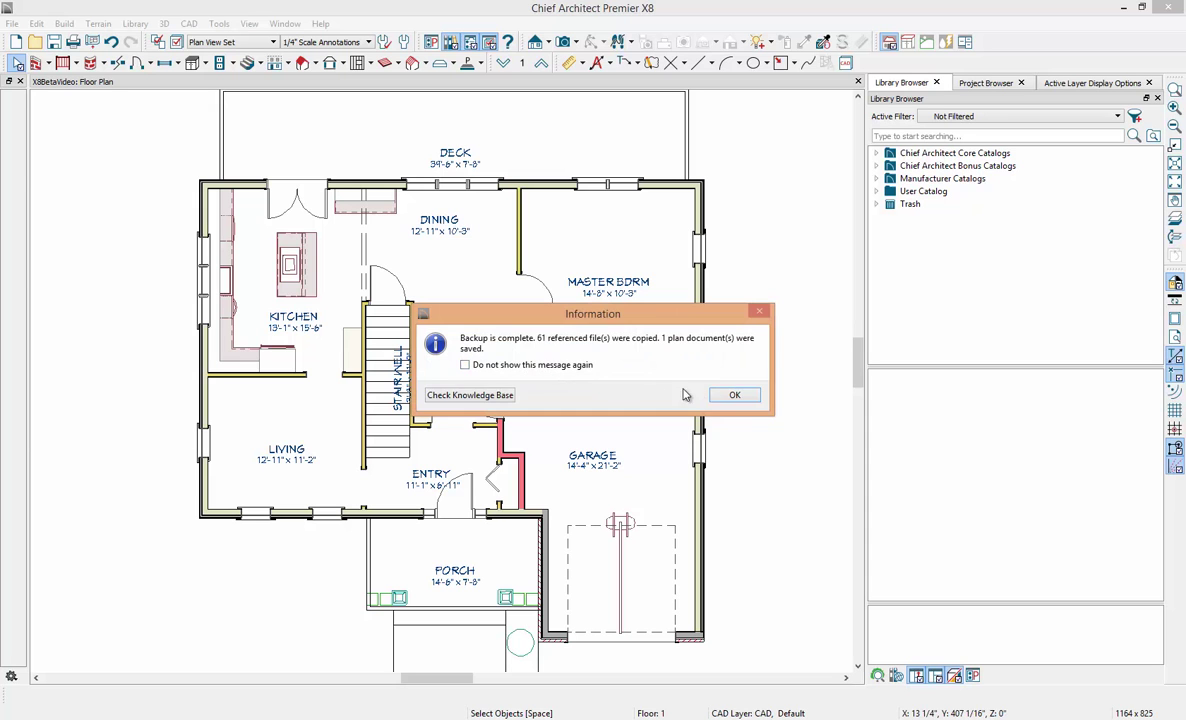
{"action": "left_click", "coordinate": [720, 395]}
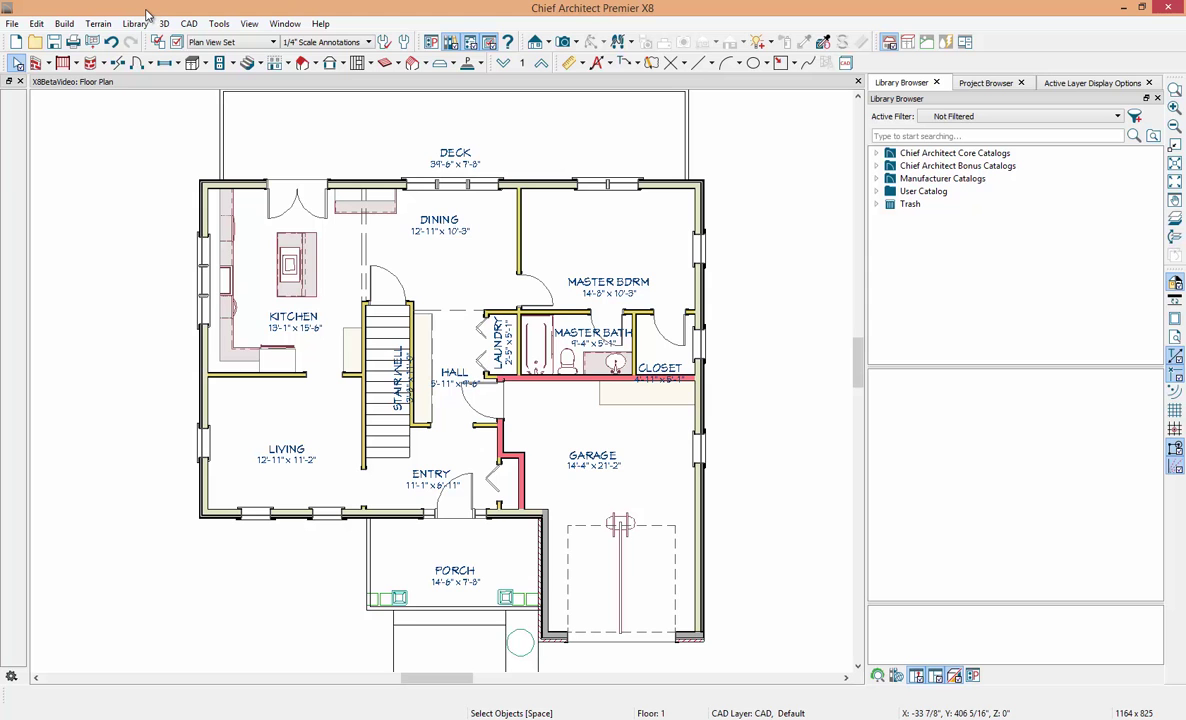
Step: Preview the kitchen in a full camera view shot from beside the island, dismissing the missing-file and library-import notices, and close the view
{"action": "left_click", "coordinate": [563, 42]}
{"action": "left_click_drag", "start_coordinate": [335, 218], "coordinate": [302, 298]}
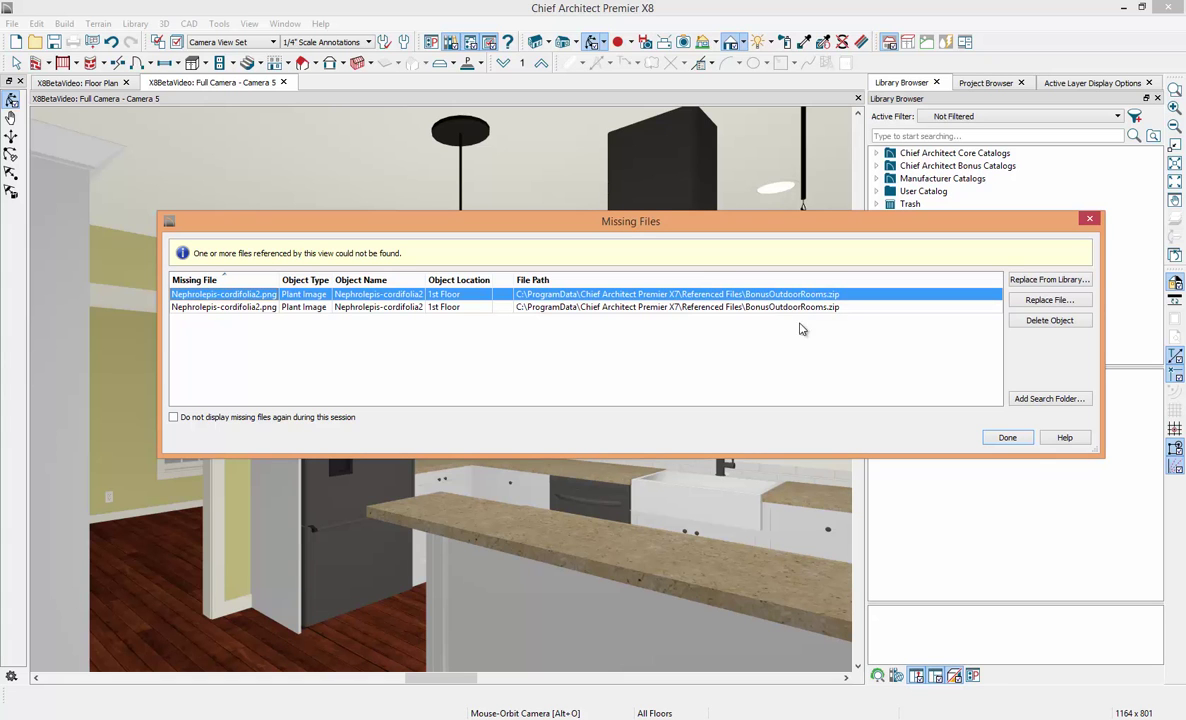
{"action": "left_click", "coordinate": [1007, 438]}
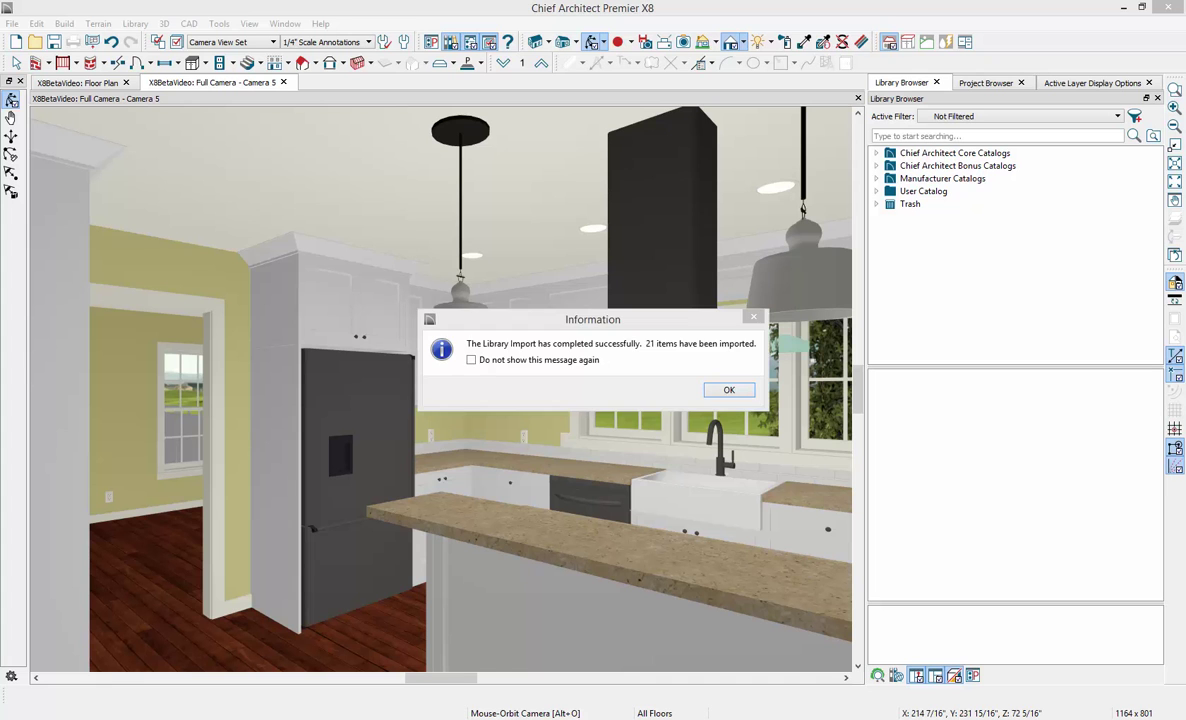
{"action": "left_click", "coordinate": [727, 389]}
{"action": "left_click", "coordinate": [857, 98]}
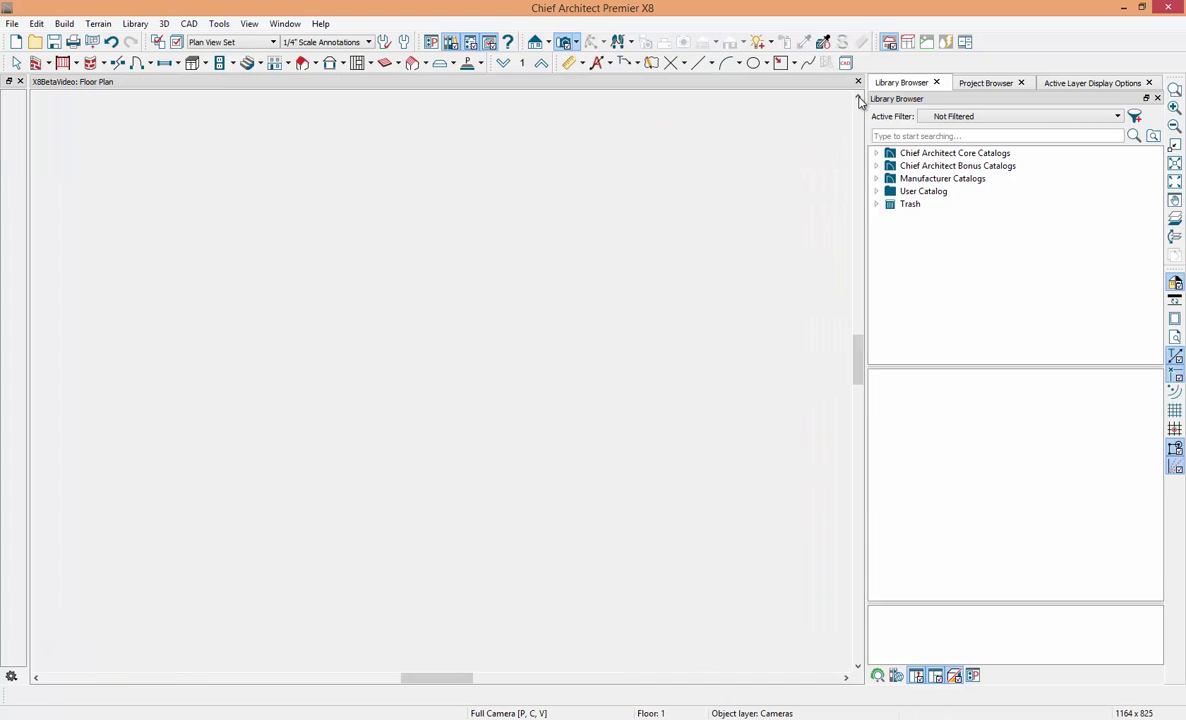
Step: Preview the kitchen in another full camera view, looking from the dining room across the island, and close it
{"action": "left_click_drag", "start_coordinate": [392, 231], "coordinate": [303, 266]}
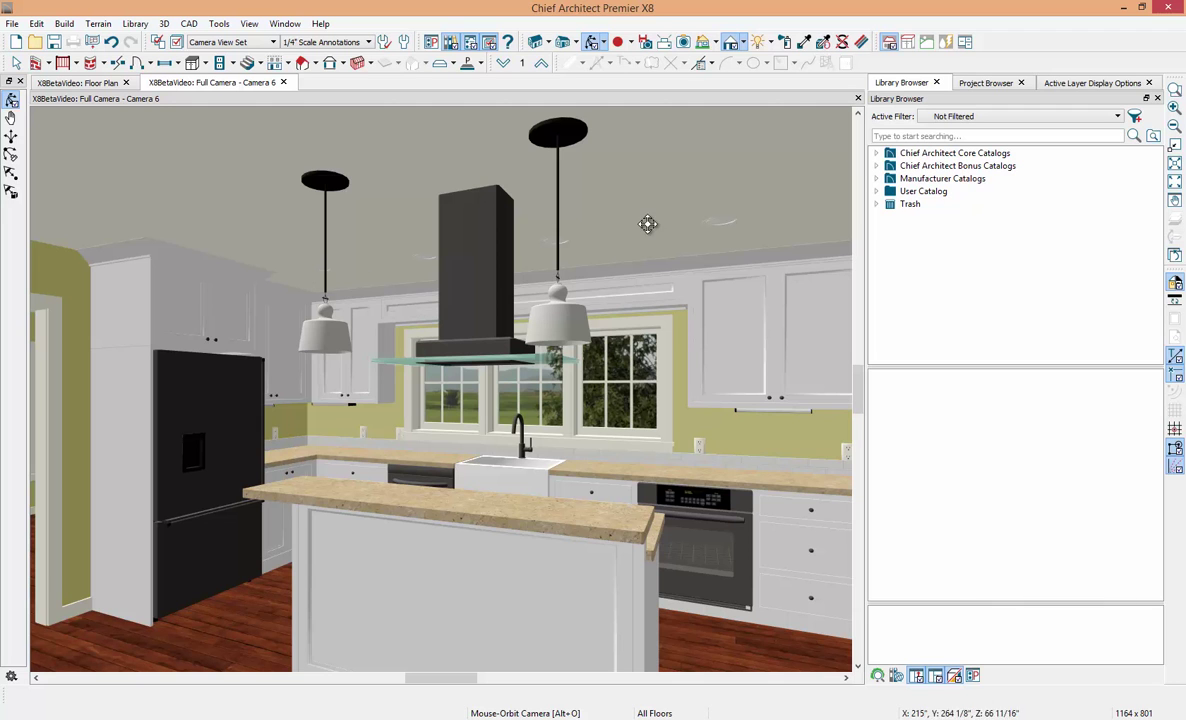
{"action": "left_click", "coordinate": [857, 98]}
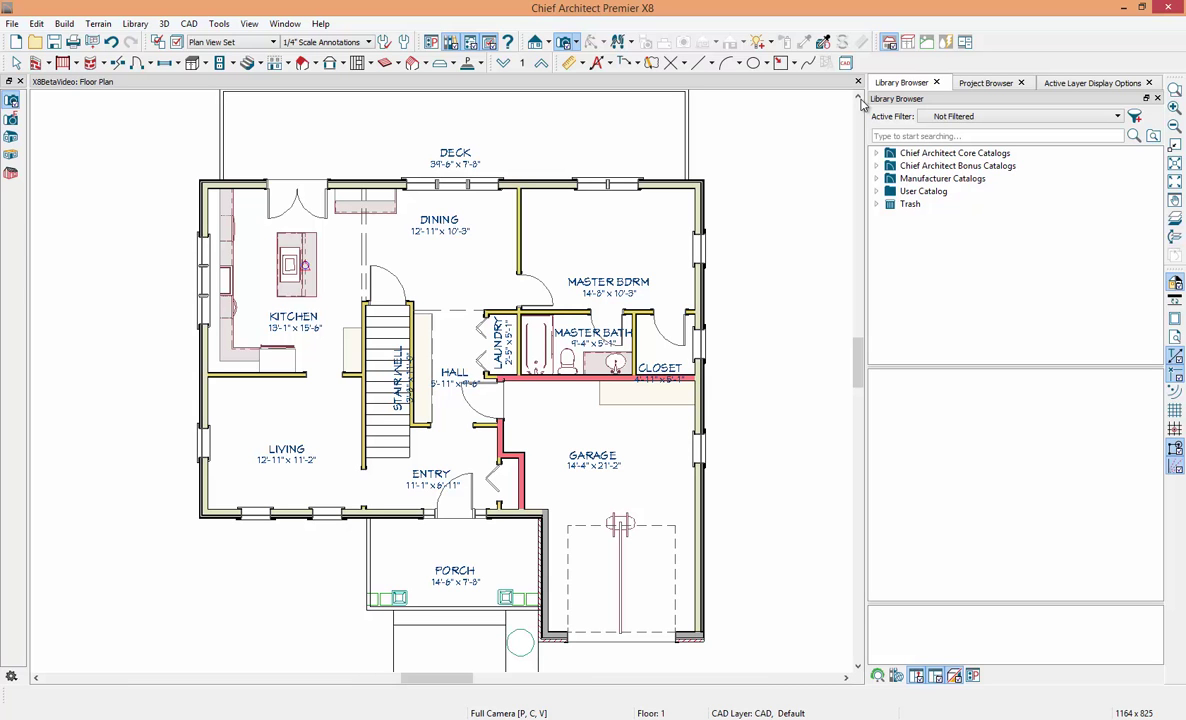
{"action": "left_click", "coordinate": [166, 196]}
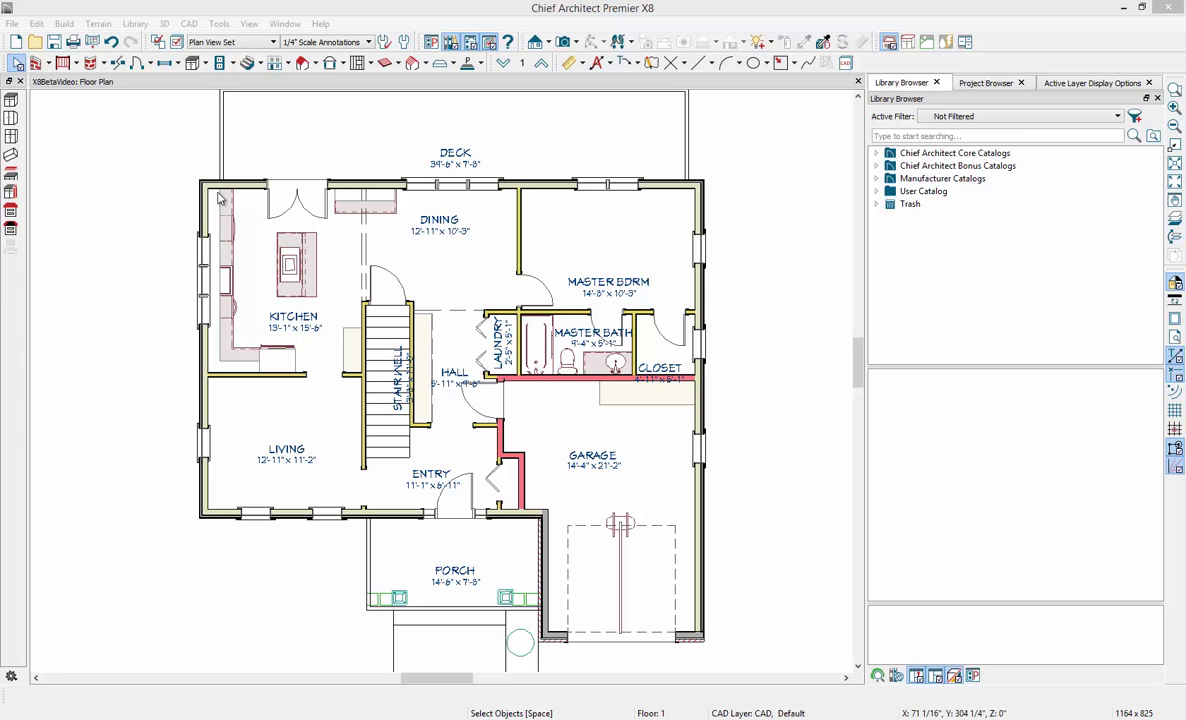
Step: On floor 2, draw a rectangular slab about 6'-10" by 4'-7" in the open room to the right of the stairs
{"action": "left_click", "coordinate": [540, 64]}
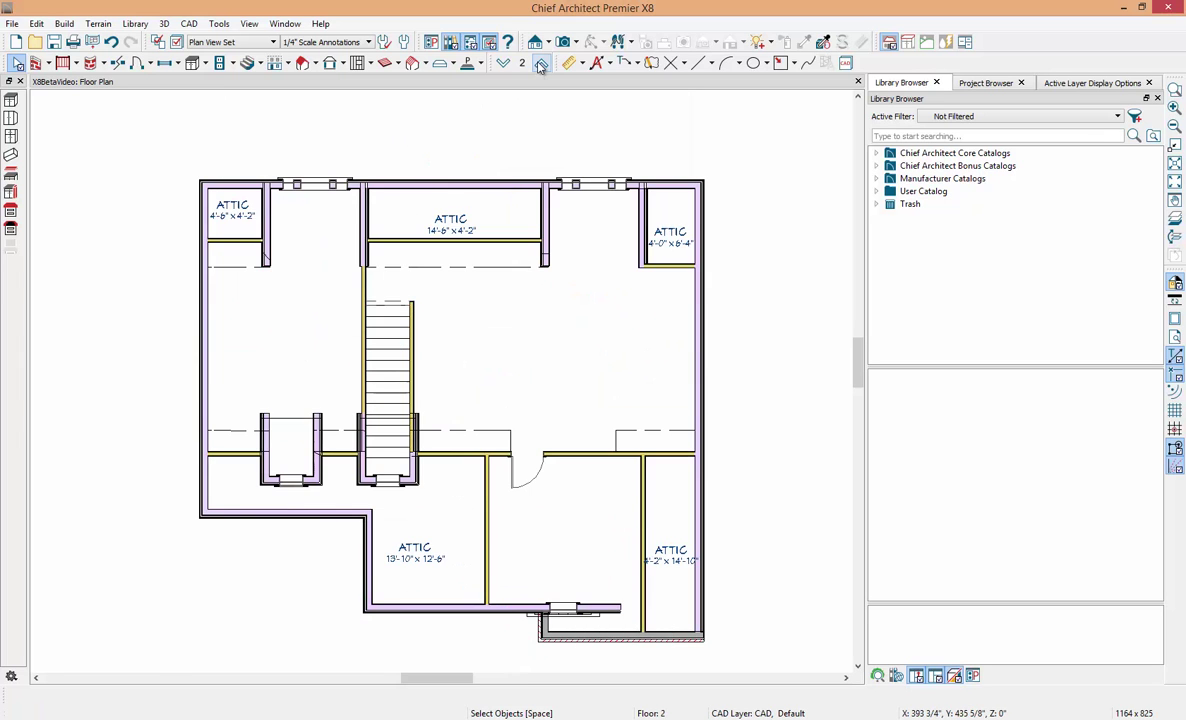
{"action": "left_click", "coordinate": [442, 63]}
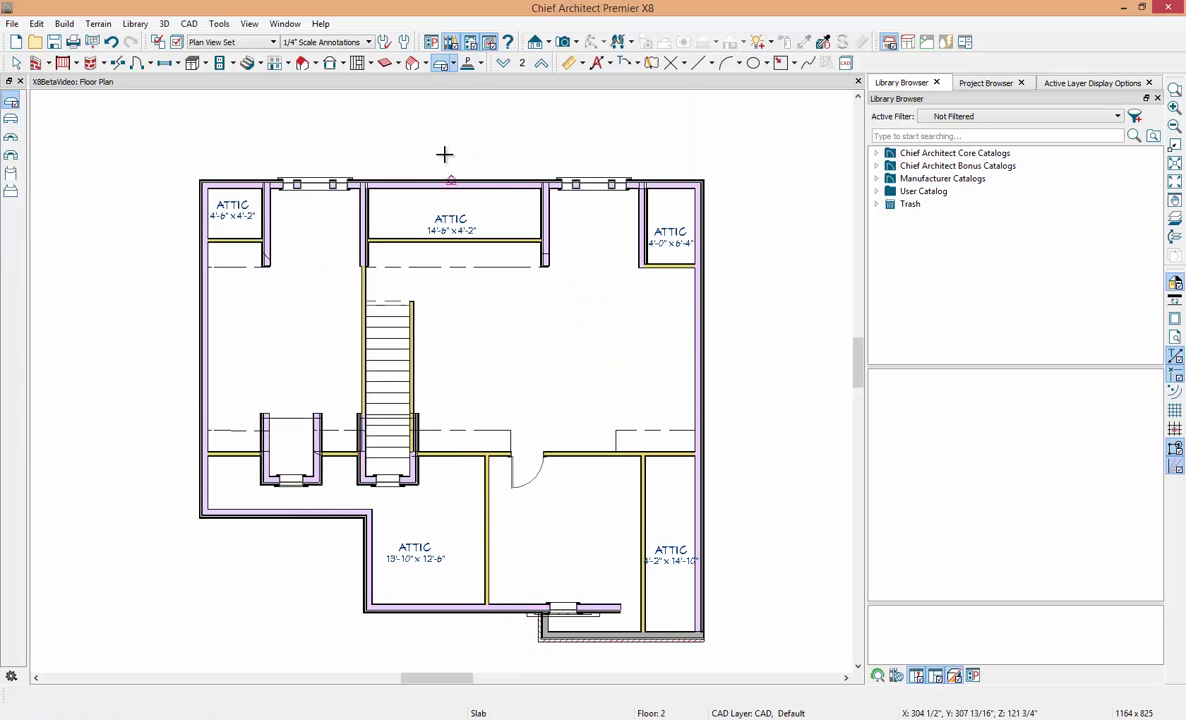
{"action": "left_click_drag", "start_coordinate": [479, 310], "coordinate": [548, 364]}
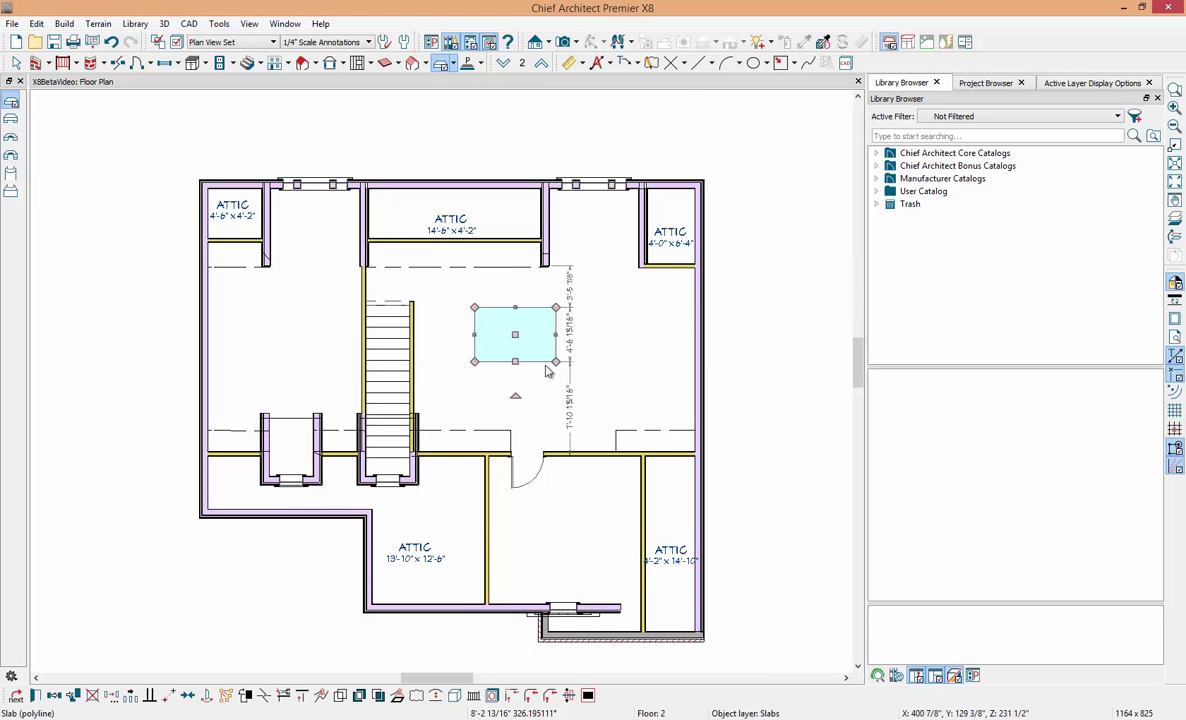
Step: Examine the elevation reference options in the new slab's specification and leave them as they are
{"action": "double_click", "coordinate": [535, 368]}
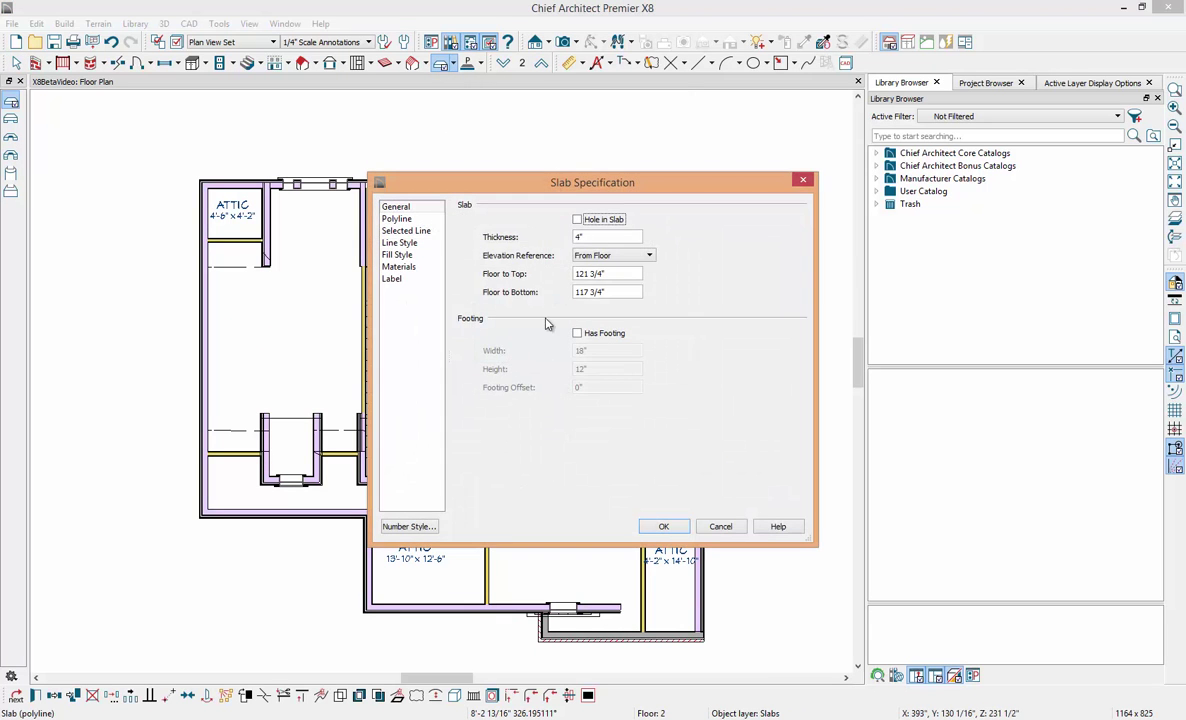
{"action": "left_click", "coordinate": [634, 258]}
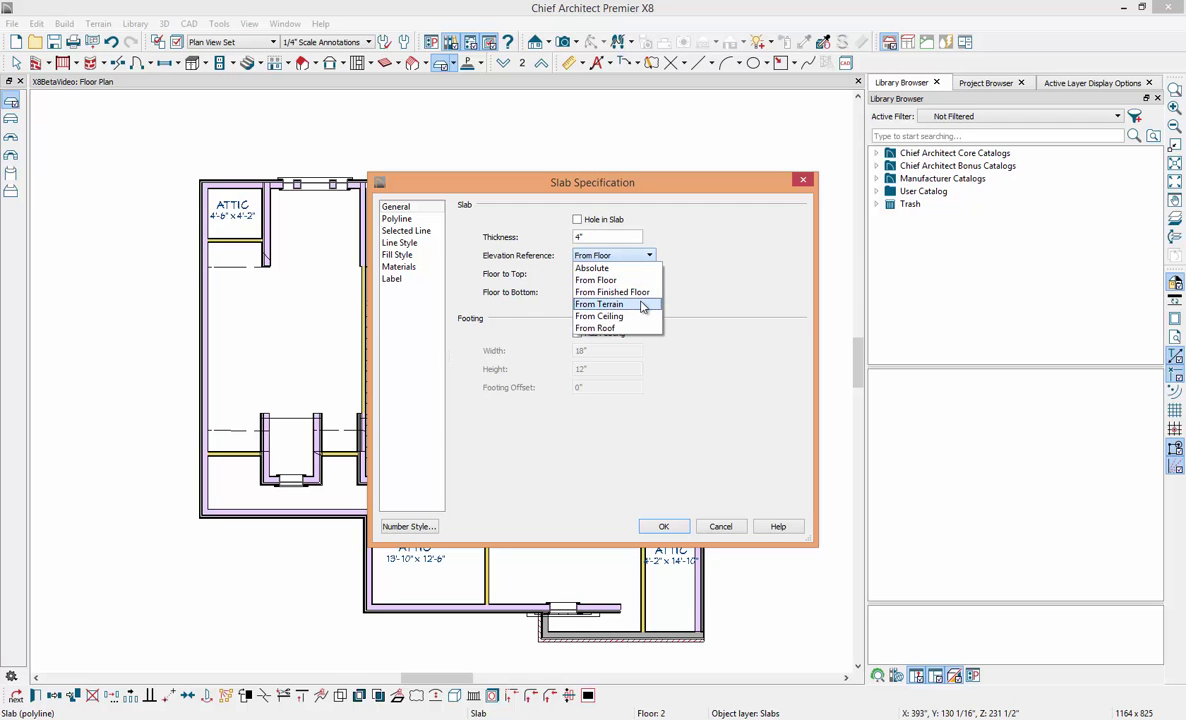
{"action": "left_click", "coordinate": [641, 352]}
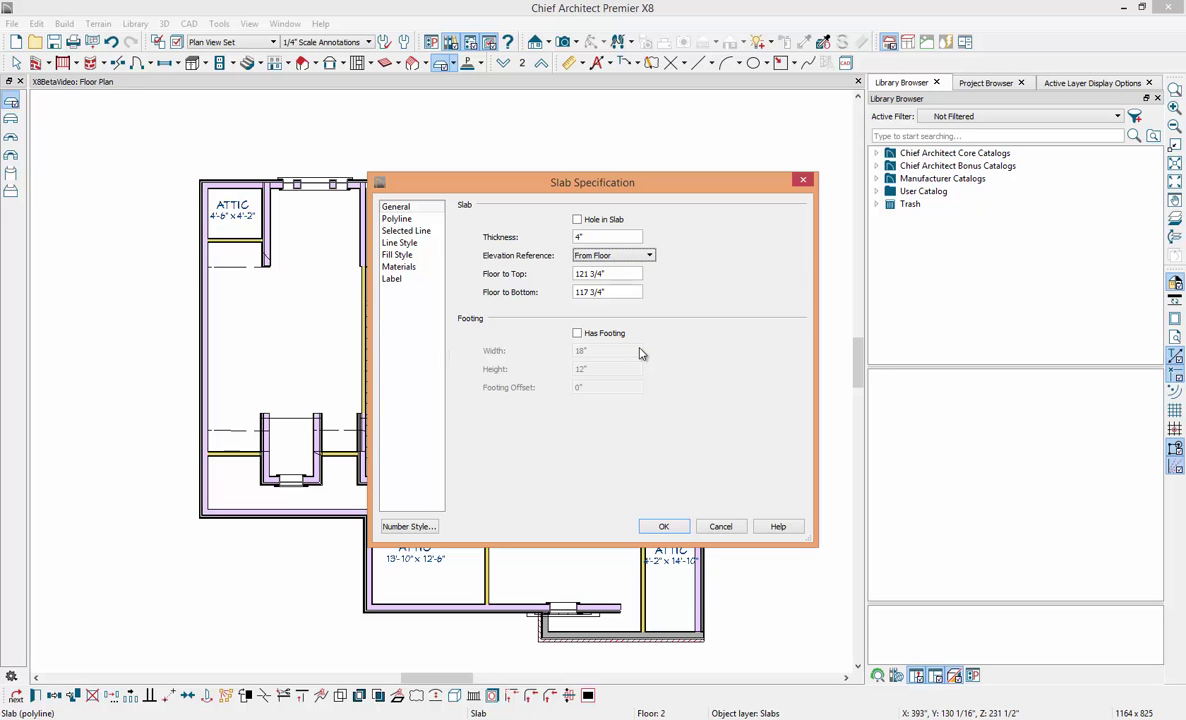
{"action": "left_click", "coordinate": [663, 526]}
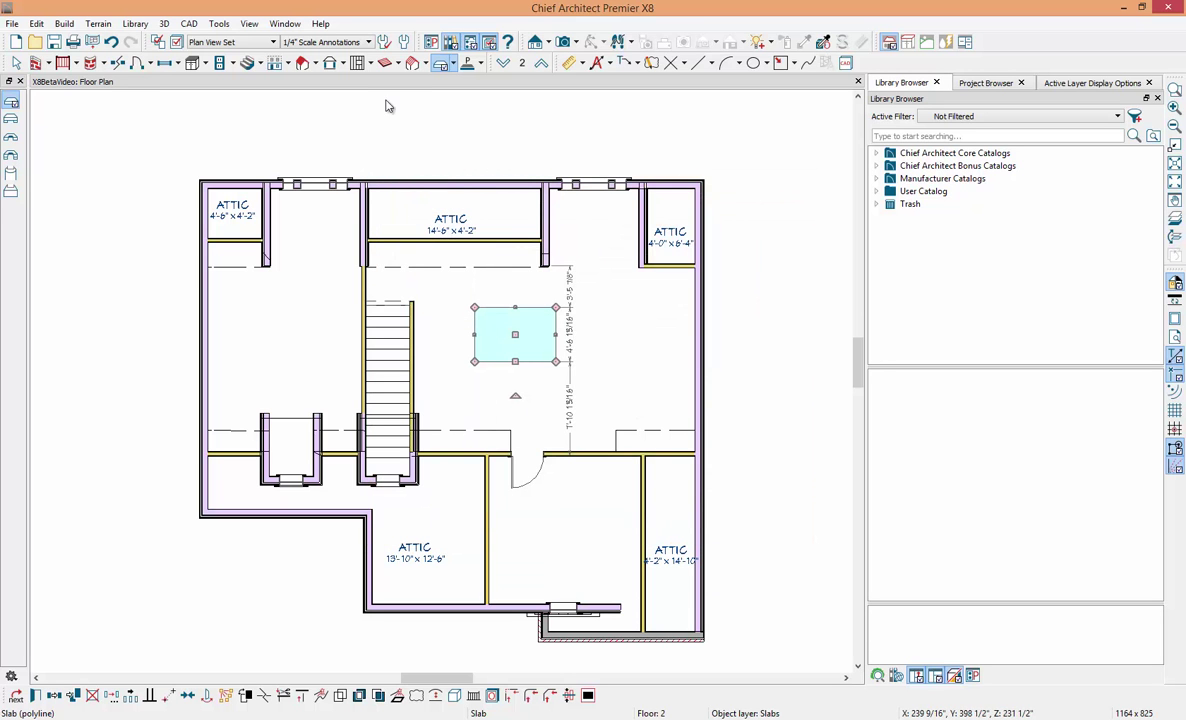
Step: Place a base cabinet beyond the slab's upper-right corner and try the From Floor and Absolute elevation references for it
{"action": "left_click", "coordinate": [193, 62]}
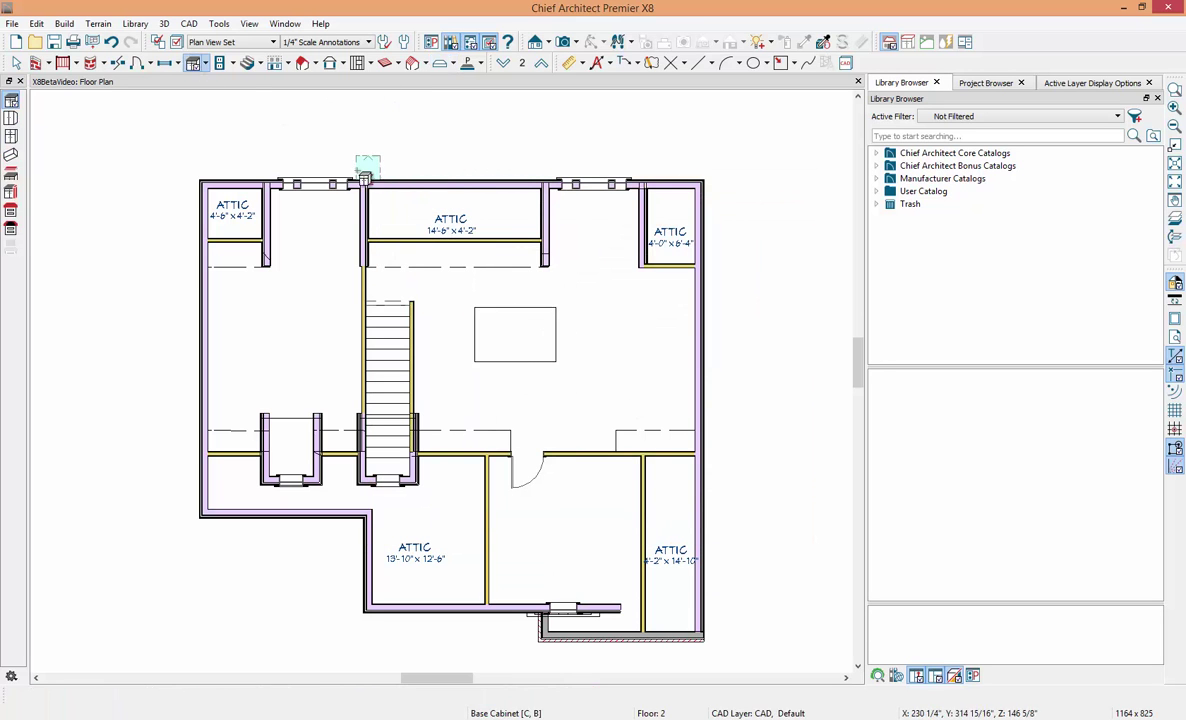
{"action": "left_click", "coordinate": [585, 285]}
{"action": "double_click", "coordinate": [585, 286]}
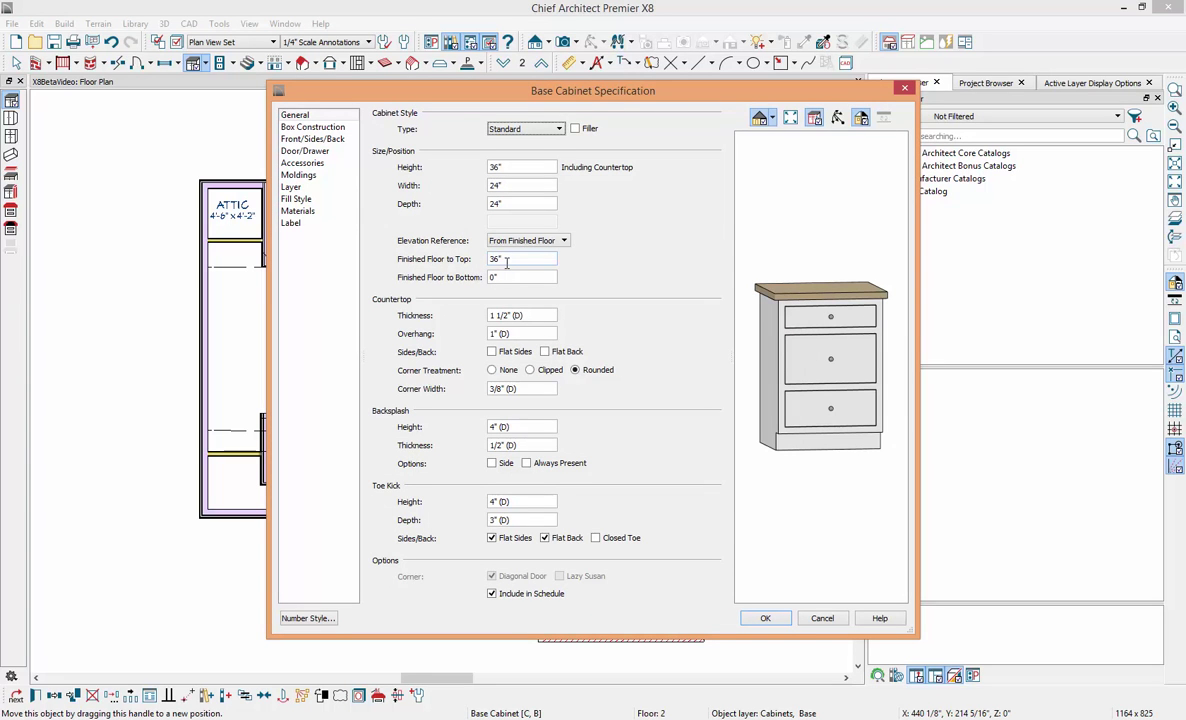
{"action": "left_click", "coordinate": [530, 242]}
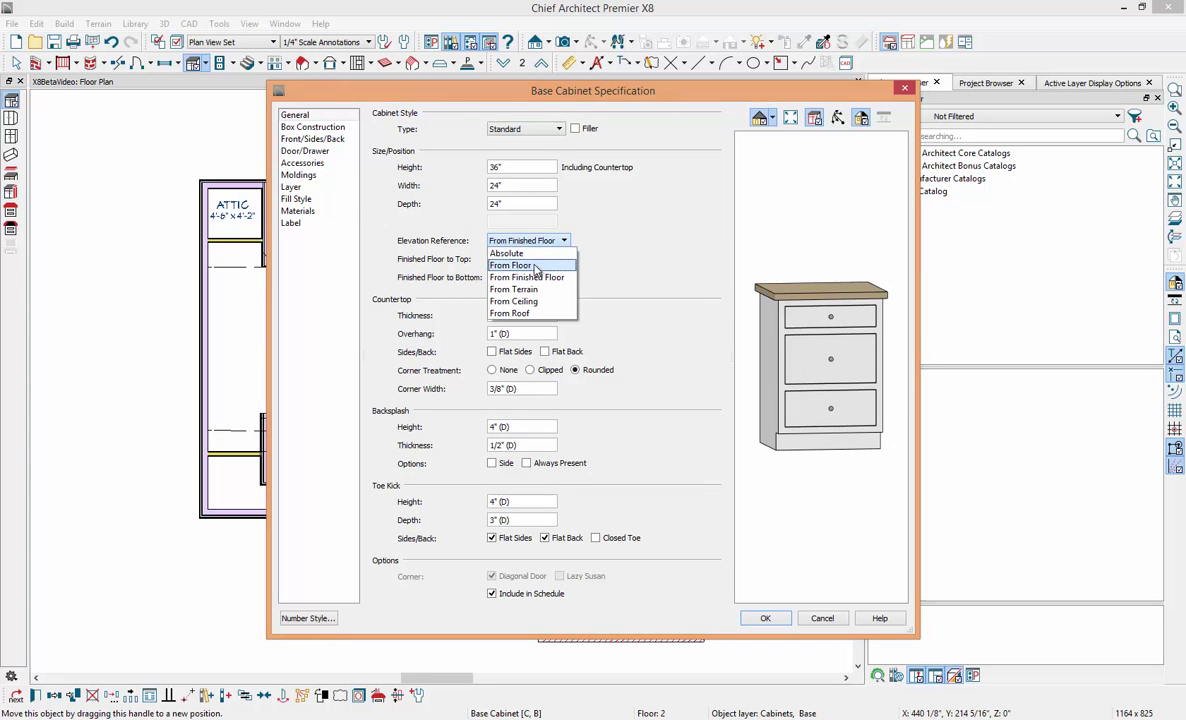
{"action": "left_click", "coordinate": [497, 265]}
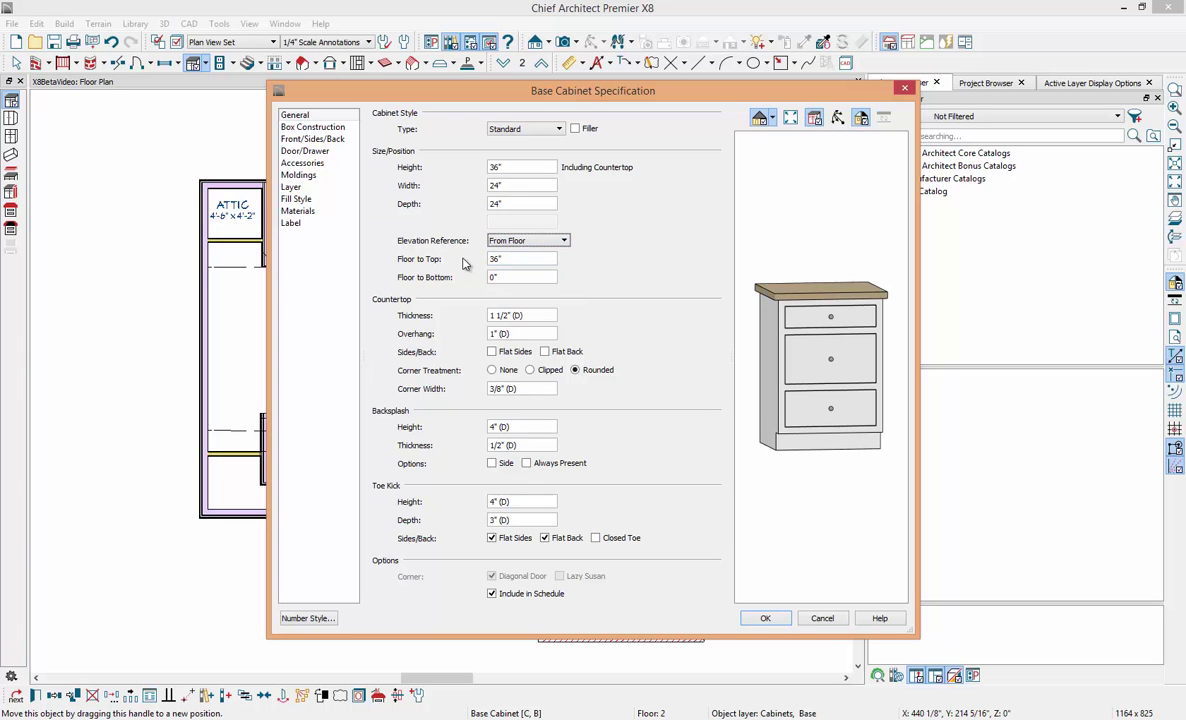
{"action": "left_click", "coordinate": [525, 240]}
{"action": "left_click", "coordinate": [525, 257]}
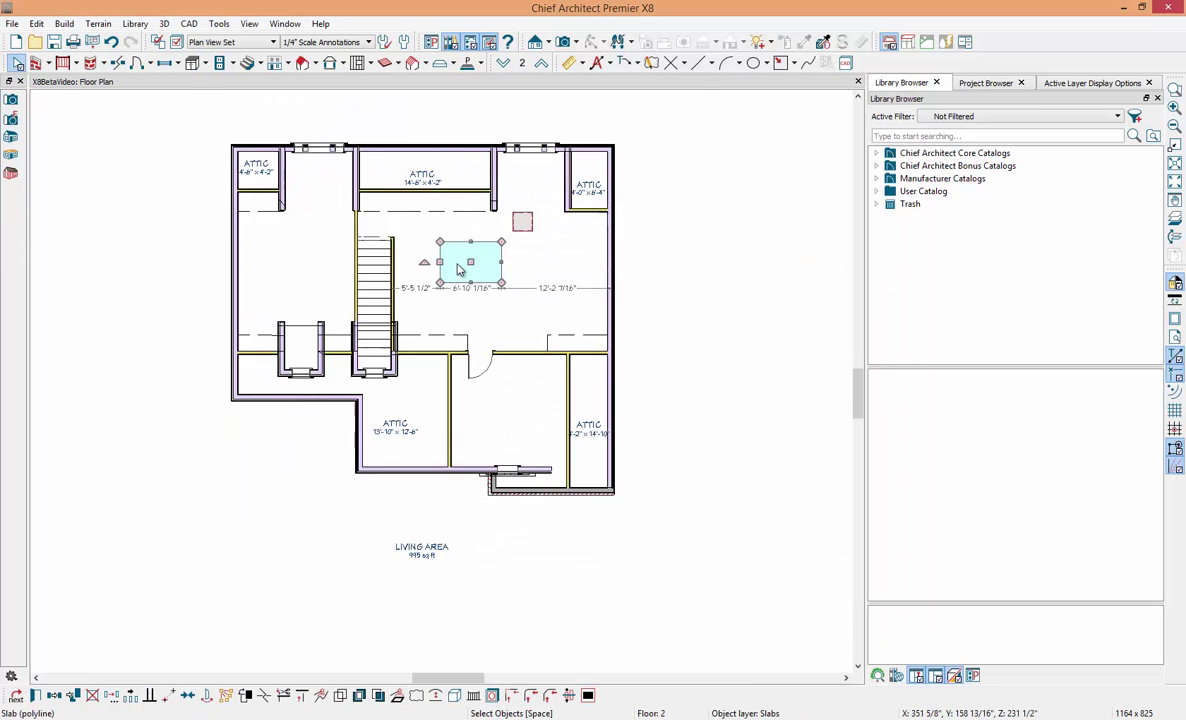
Step: With sticky mode on, add breaks to the slab's left, top and right edges, moving one top break inward about 1'-3" and the right one about 1'-4"
{"action": "scroll", "coordinate": [447, 288], "scroll_direction": "up", "scroll_amount": 4}
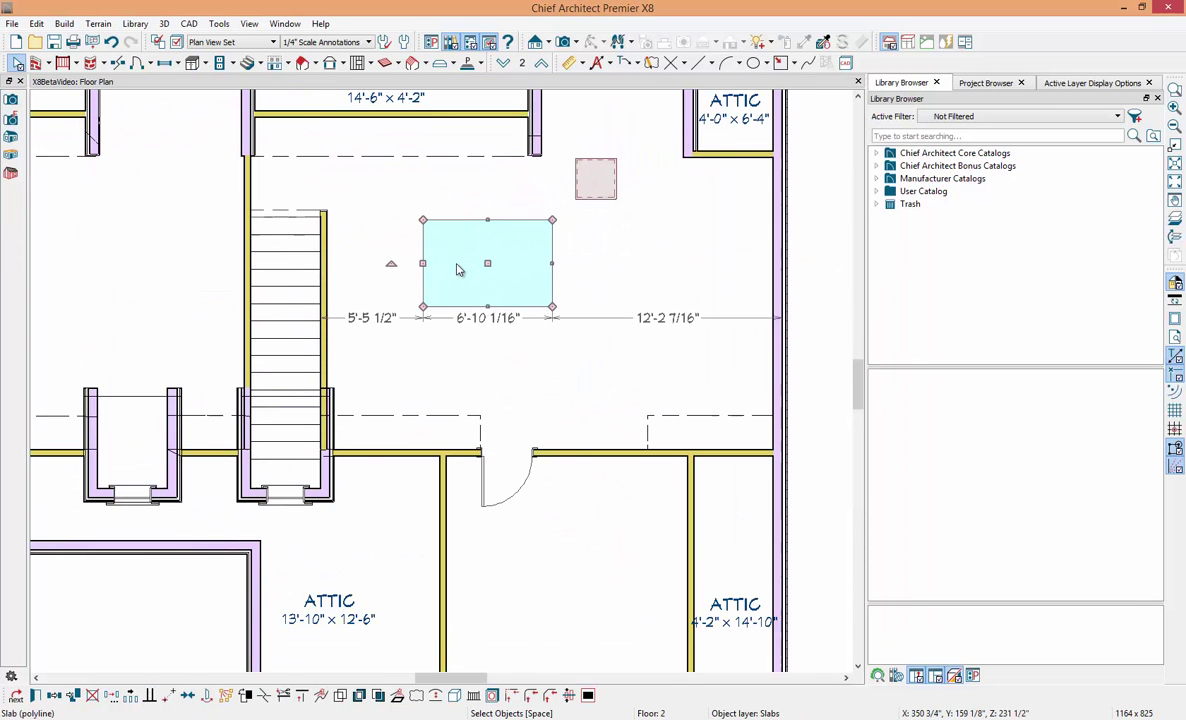
{"action": "left_click", "coordinate": [266, 699]}
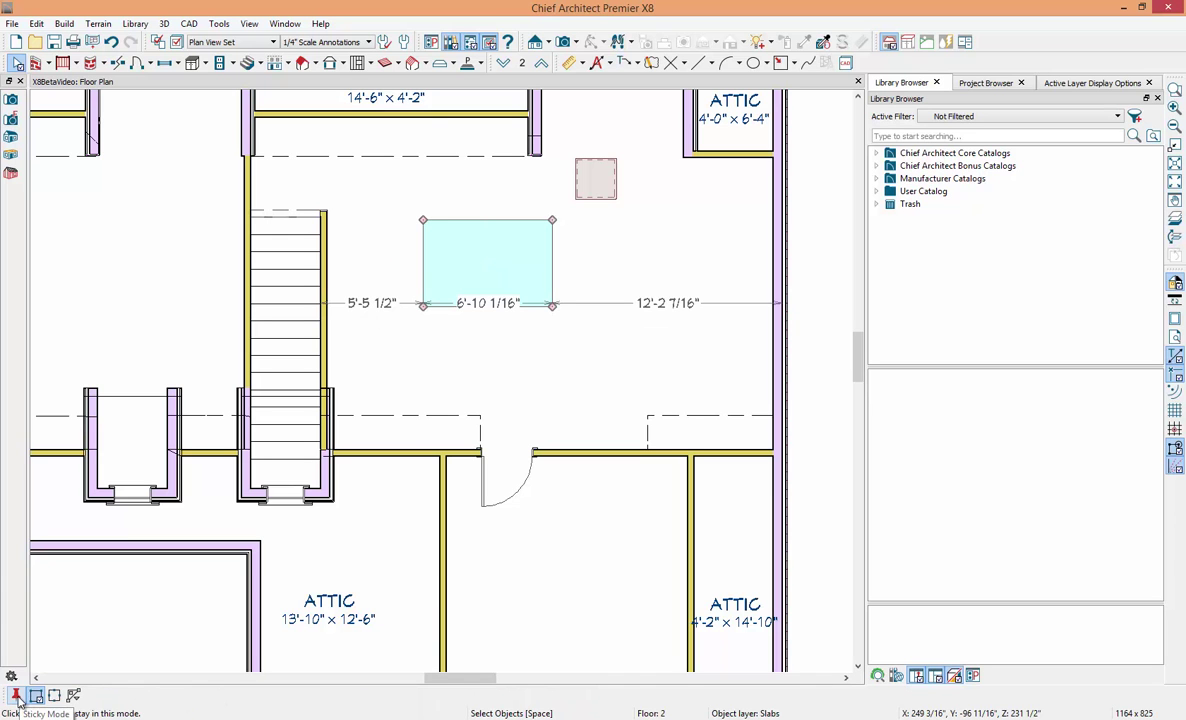
{"action": "left_click", "coordinate": [424, 265]}
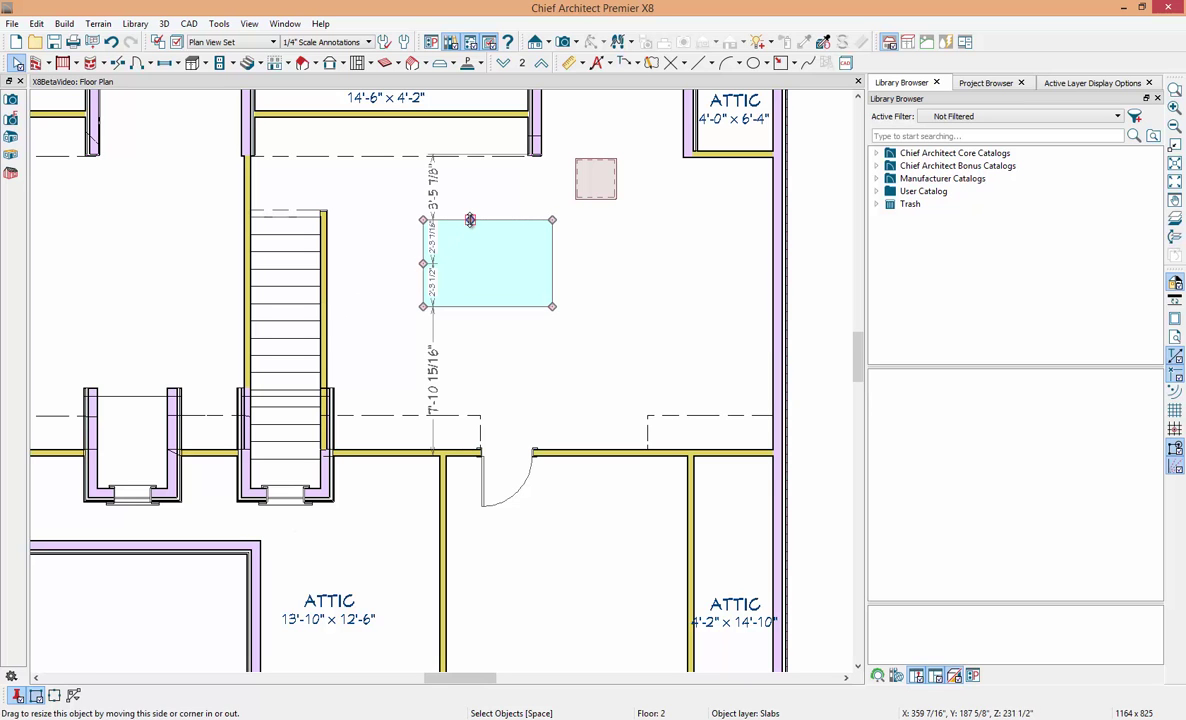
{"action": "left_click", "coordinate": [472, 220]}
{"action": "left_click_drag", "start_coordinate": [510, 220], "coordinate": [511, 243]}
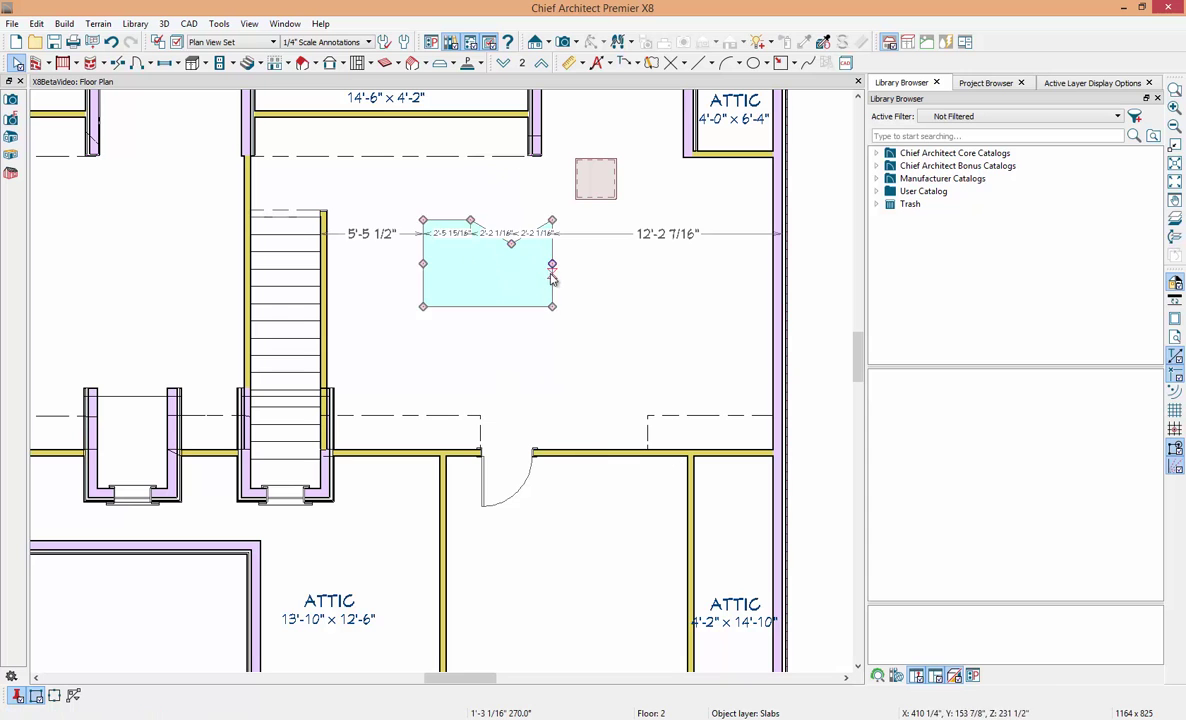
{"action": "left_click_drag", "start_coordinate": [551, 264], "coordinate": [527, 266]}
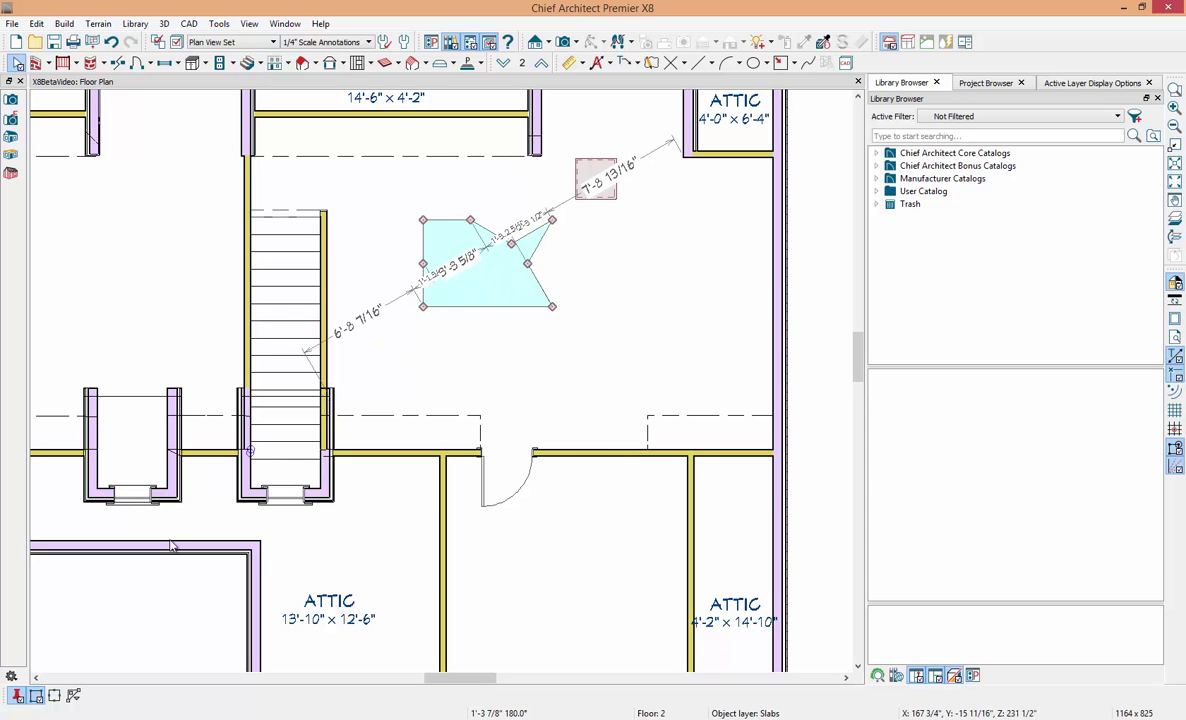
Step: Toggle the slab's corner and edge edit handles separately, display both kinds together, and deselect the slab
{"action": "left_click", "coordinate": [37, 696]}
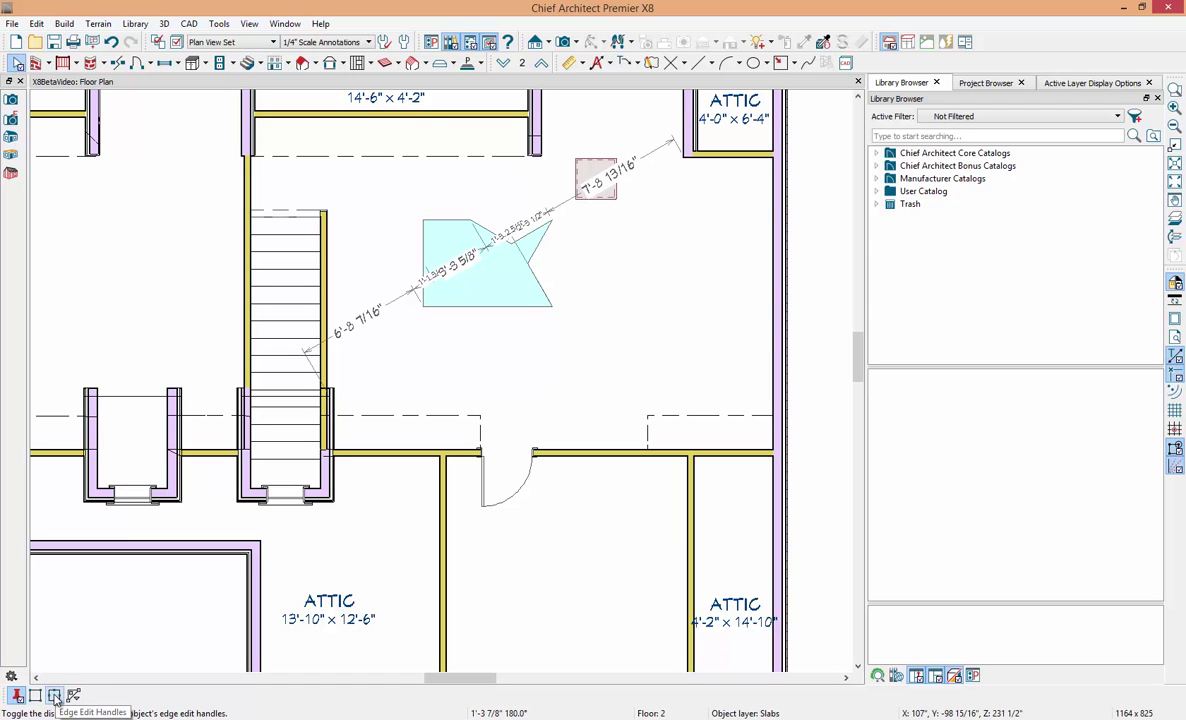
{"action": "left_click", "coordinate": [40, 696]}
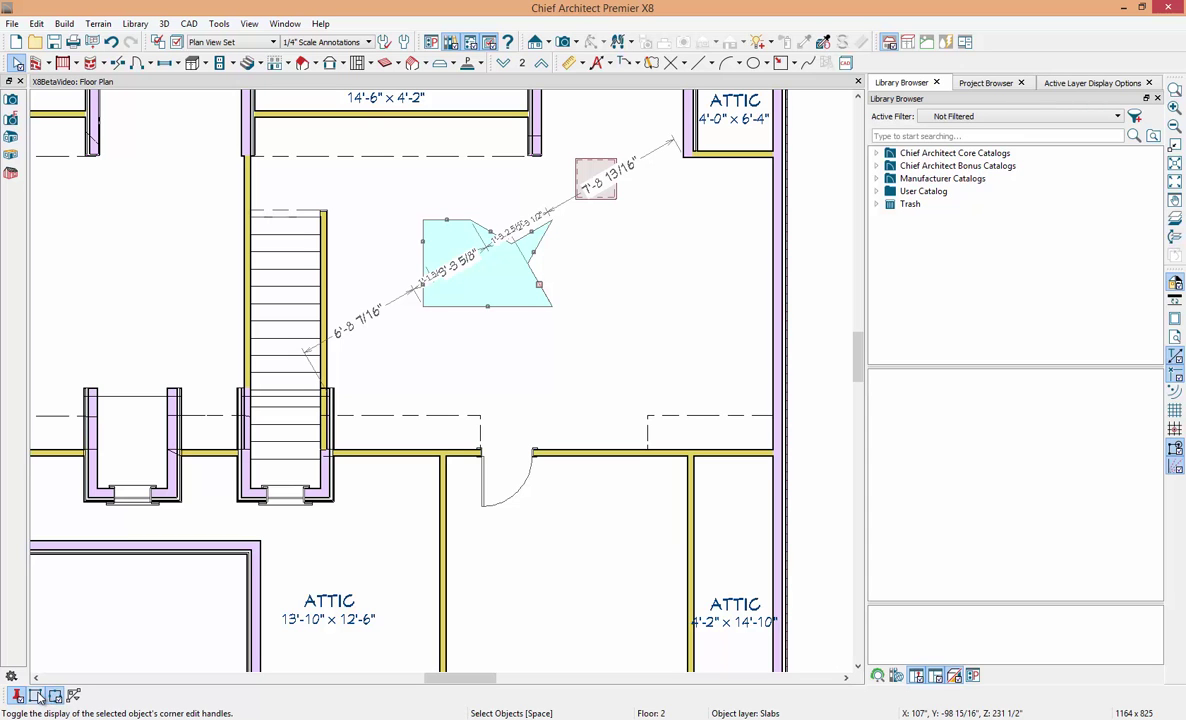
{"action": "left_click", "coordinate": [40, 696]}
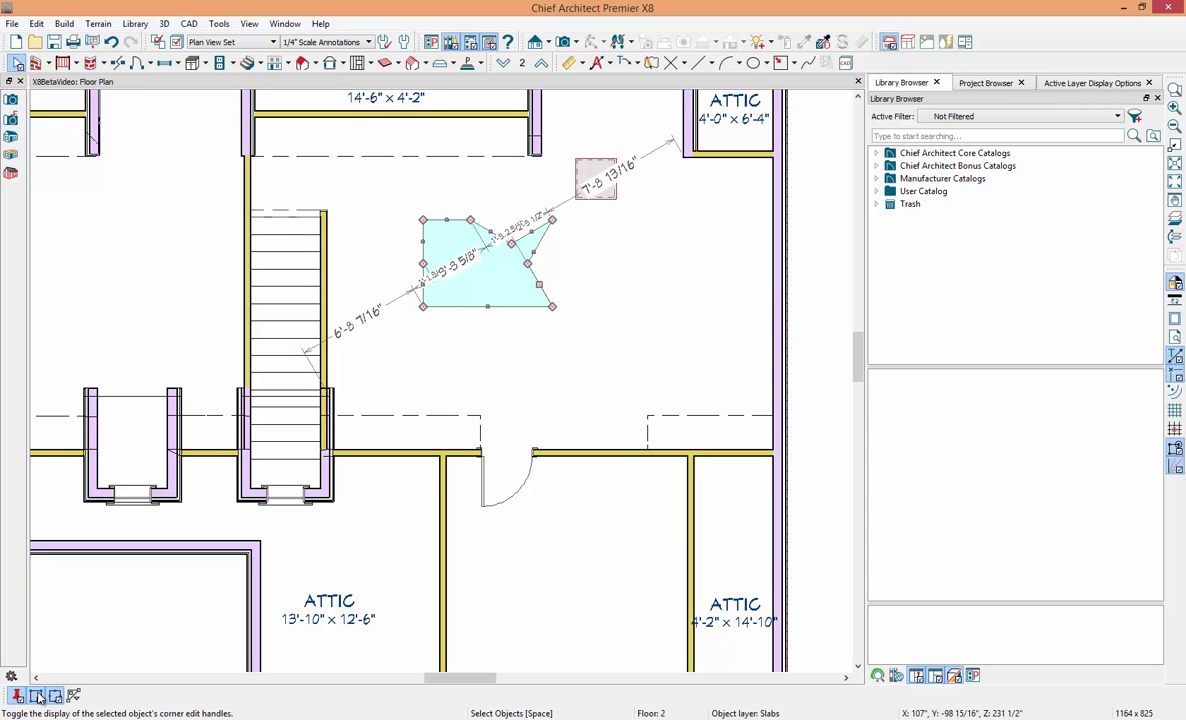
{"action": "key", "text": "Escape"}
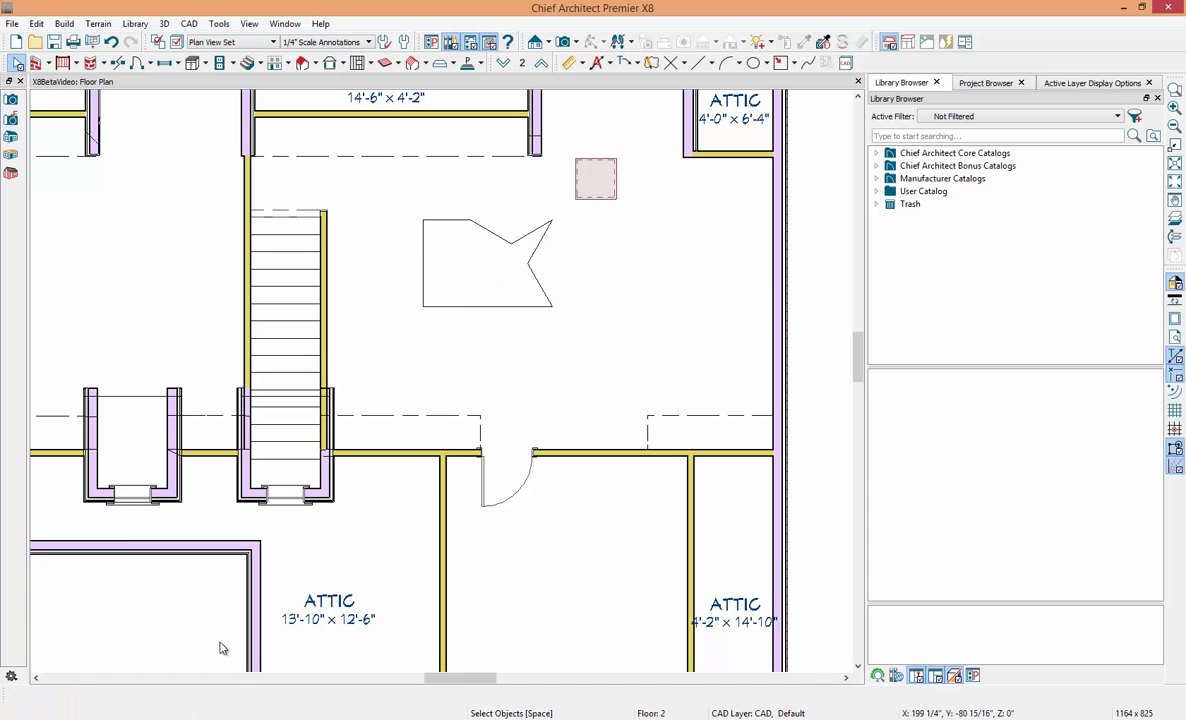
Step: Draw a horizontal general framing member about 25'-10" long below the slab, running past the house's right exterior wall
{"action": "left_click", "coordinate": [357, 64]}
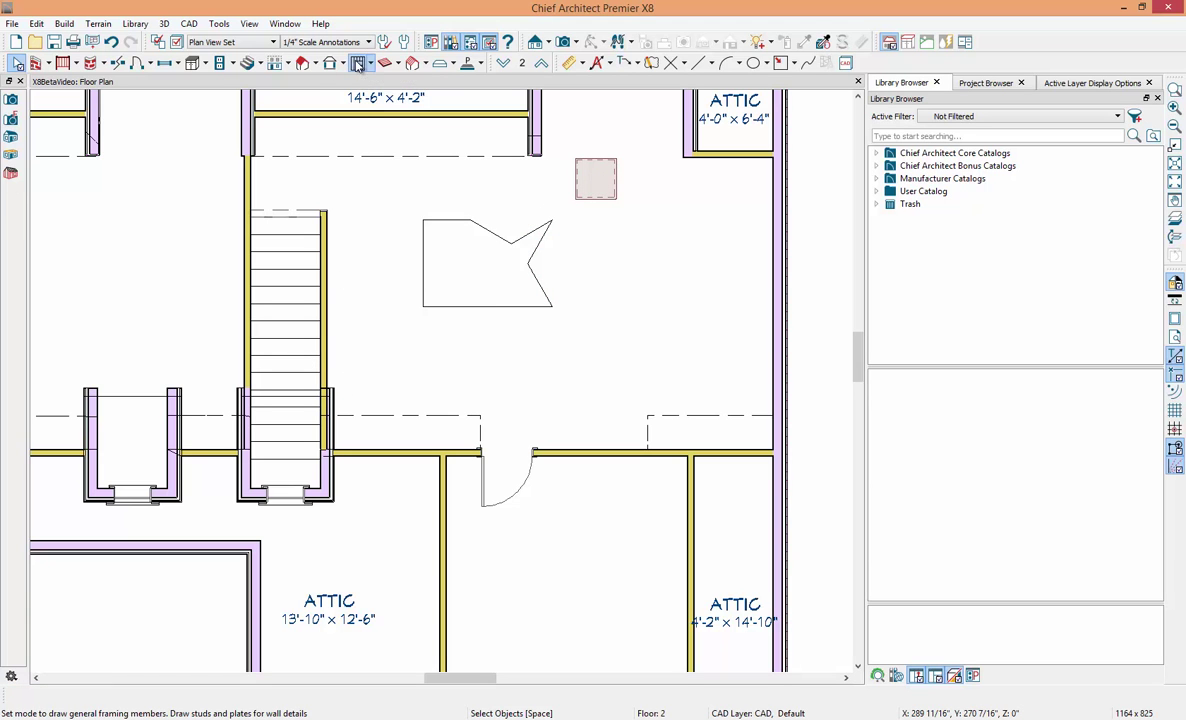
{"action": "mouse_move", "coordinate": [423, 345]}
{"action": "left_mouse_down"}
{"action": "mouse_move", "coordinate": [908, 344]}
{"action": "mouse_move", "coordinate": [761, 368]}
{"action": "mouse_move", "coordinate": [718, 338]}
{"action": "left_mouse_up"}
{"action": "scroll", "coordinate": [761, 368], "scroll_direction": "up", "scroll_amount": 2}
{"action": "scroll", "coordinate": [761, 368], "scroll_direction": "up", "scroll_amount": 1}
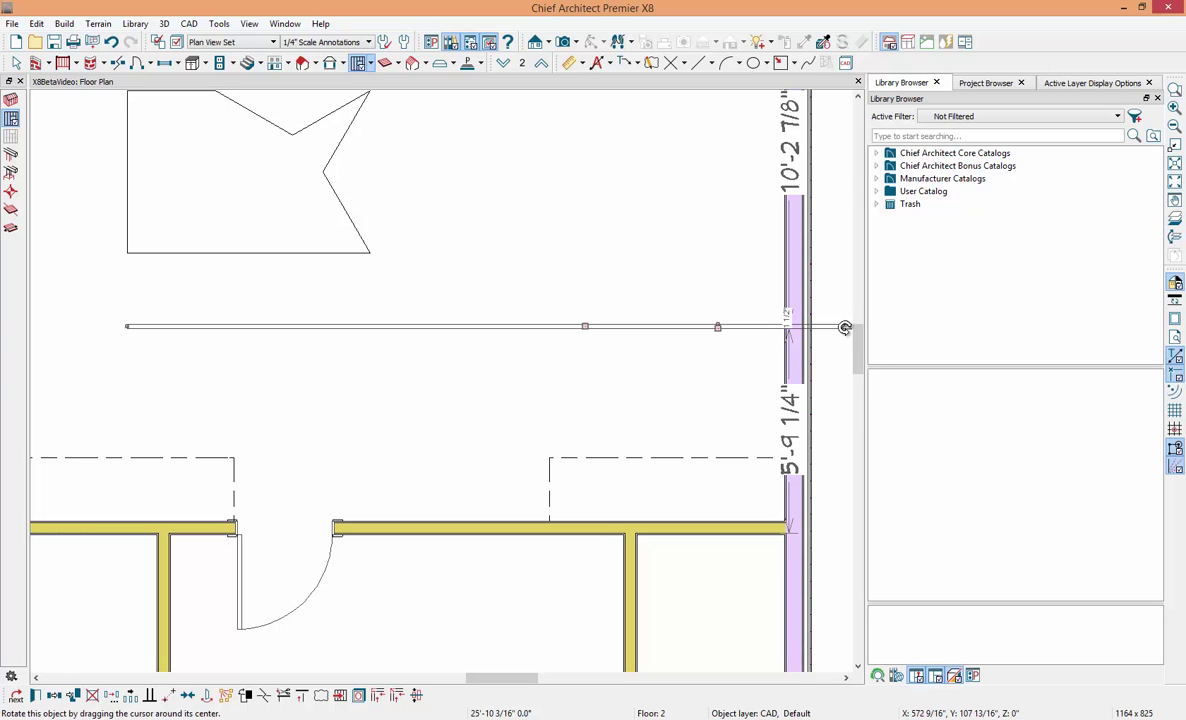
{"action": "left_click", "coordinate": [718, 348]}
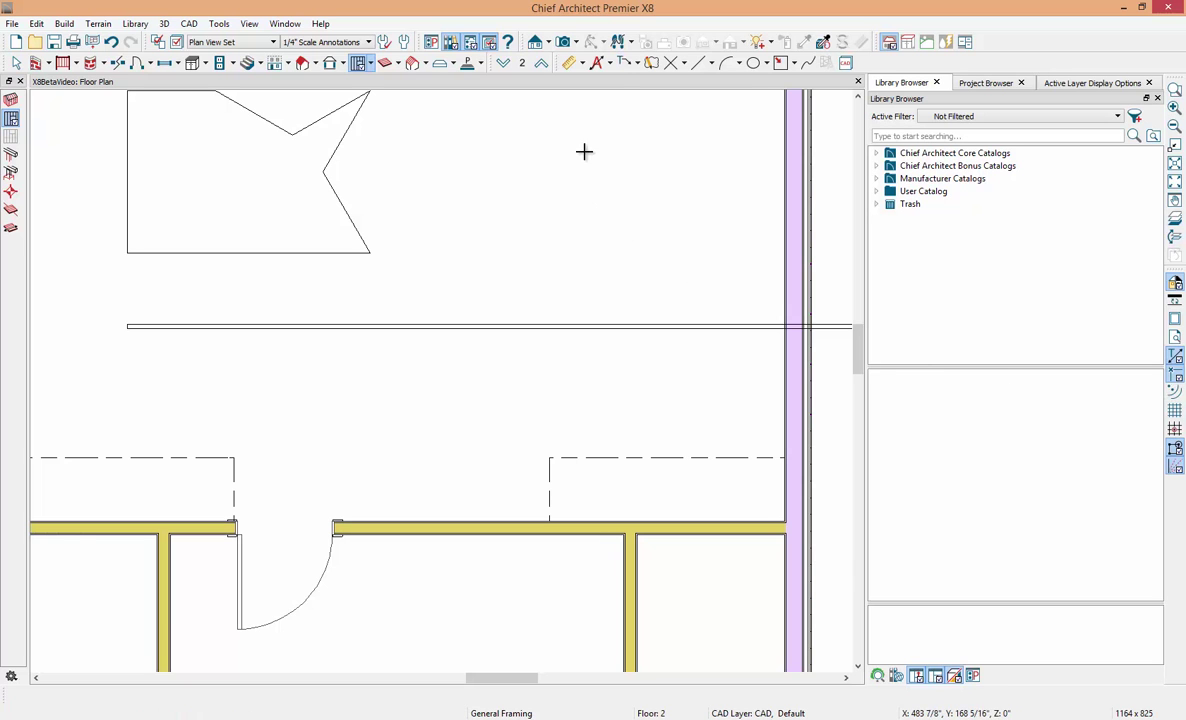
Step: Draw two connected CAD lines right of the slab, about 4'-9" horizontally and about 2'-2" down from the right end
{"action": "left_click", "coordinate": [700, 68]}
{"action": "left_click", "coordinate": [484, 188]}
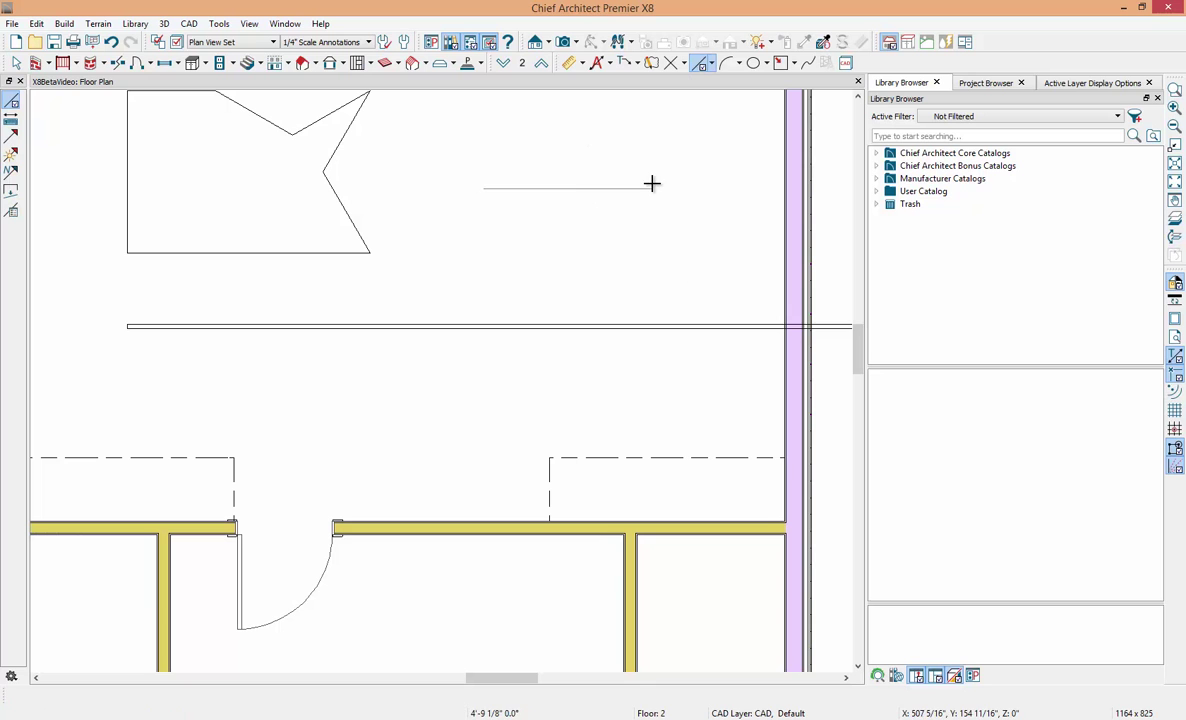
{"action": "left_click", "coordinate": [652, 188]}
{"action": "left_click", "coordinate": [652, 264]}
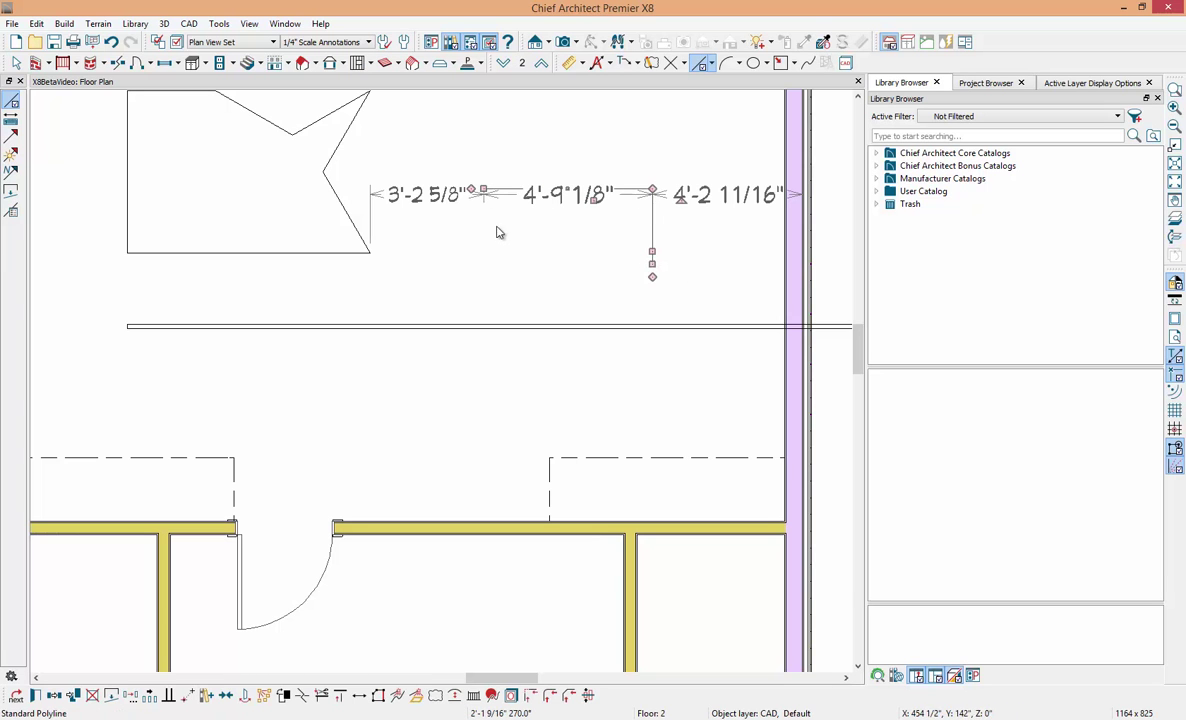
Step: Turn off automatic CAD segment connection, draw three stepped lines below the first pair ending about 3'-3" horizontally, and select segments to check separation
{"action": "left_click", "coordinate": [1177, 378]}
{"action": "left_click_drag", "start_coordinate": [440, 245], "coordinate": [560, 245]}
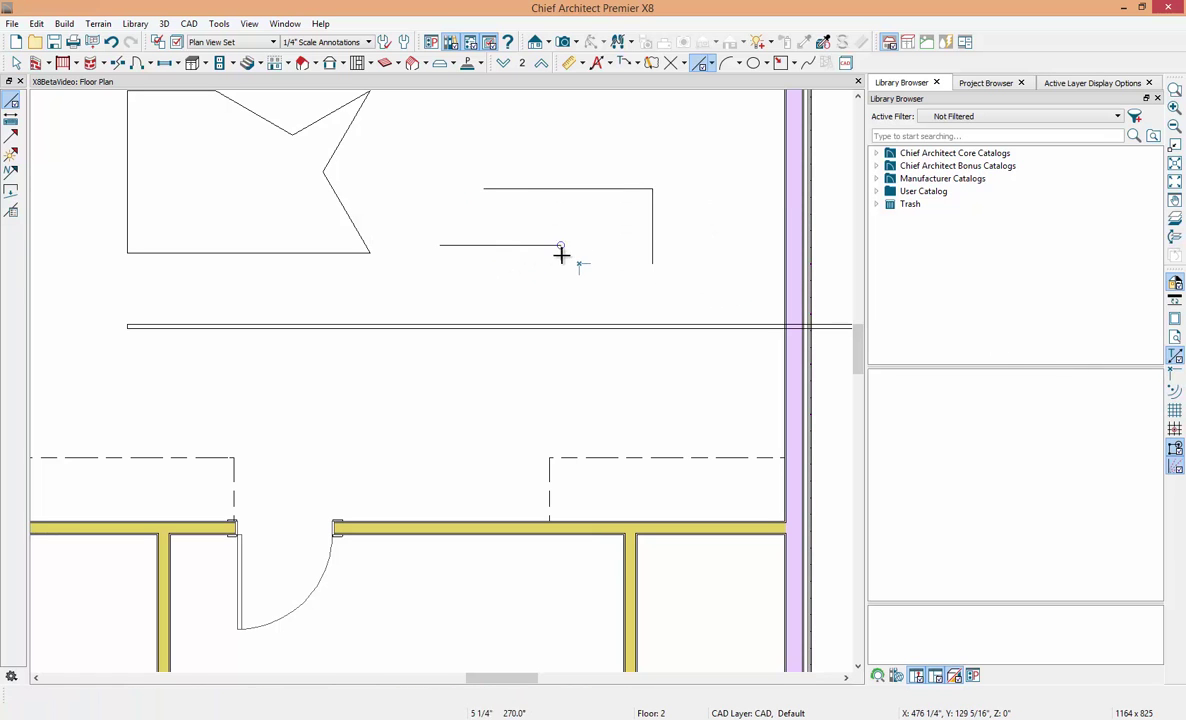
{"action": "left_click", "coordinate": [561, 305]}
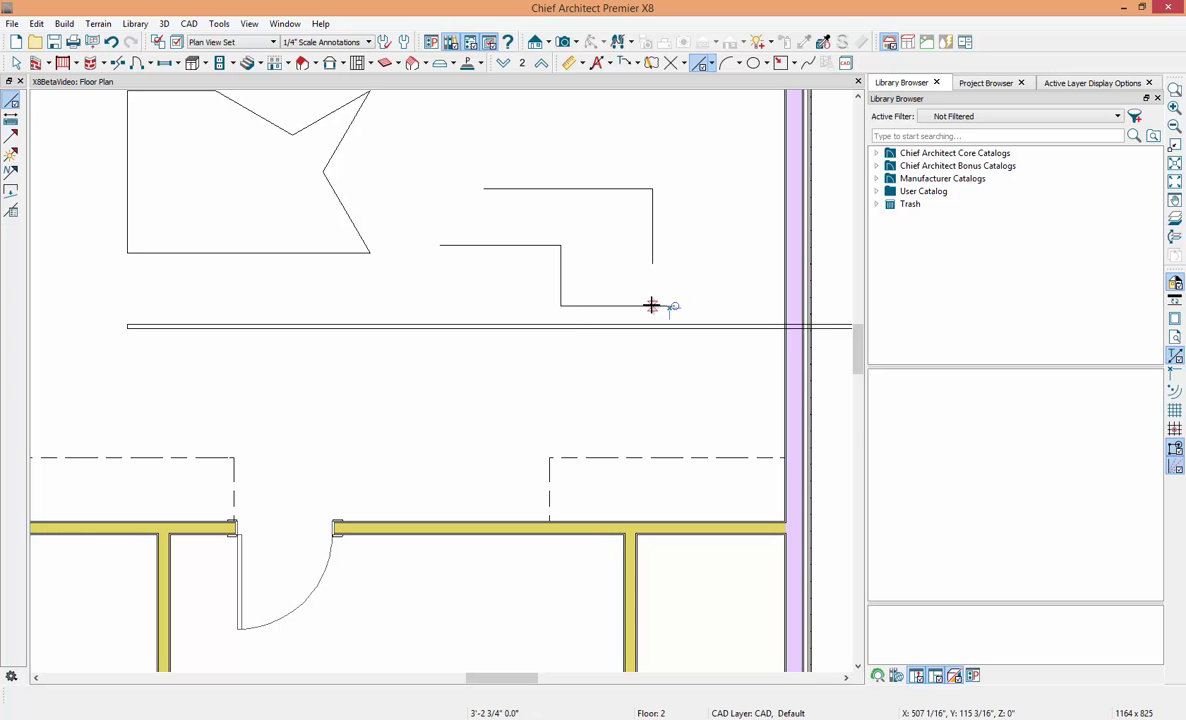
{"action": "left_click", "coordinate": [631, 305]}
{"action": "left_click", "coordinate": [559, 258]}
{"action": "left_click", "coordinate": [514, 251]}
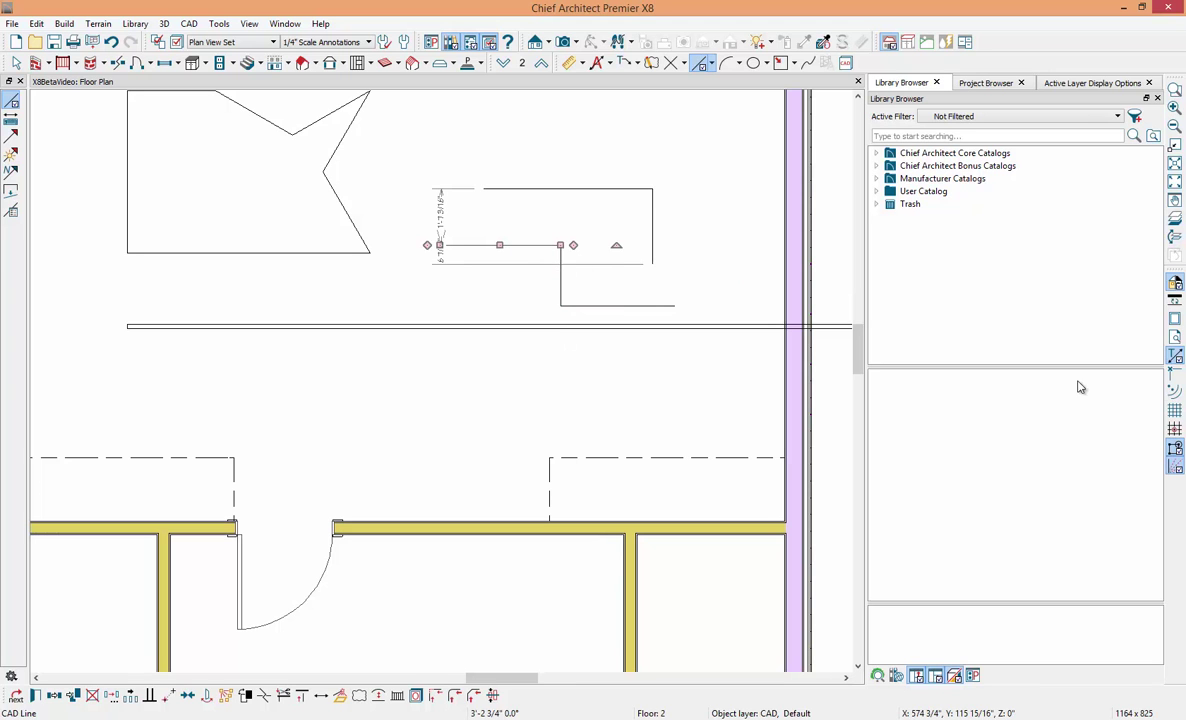
Step: Turn automatic CAD segment connection back on and close the upper pair of lines into an L-shaped polyline
{"action": "left_click", "coordinate": [1177, 377]}
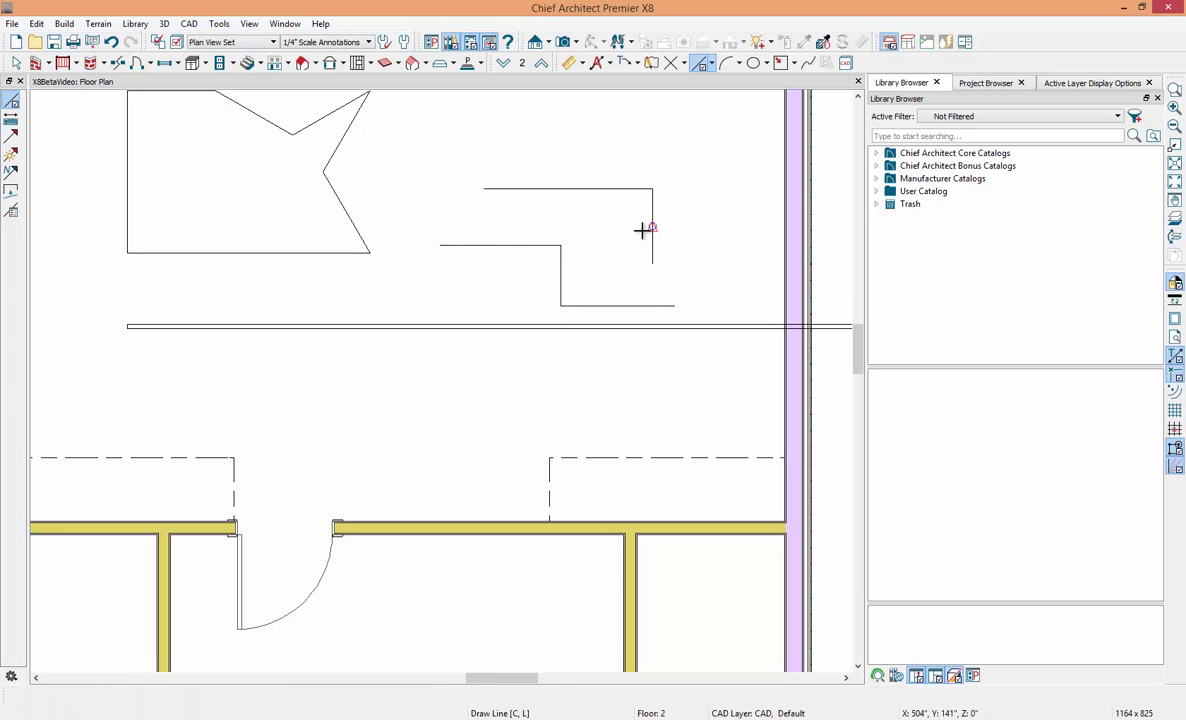
{"action": "left_click_drag", "start_coordinate": [652, 263], "coordinate": [597, 263]}
{"action": "mouse_move", "coordinate": [597, 263]}
{"action": "left_mouse_down"}
{"action": "mouse_move", "coordinate": [596, 222]}
{"action": "mouse_move", "coordinate": [484, 222]}
{"action": "mouse_move", "coordinate": [484, 189]}
{"action": "left_mouse_up"}
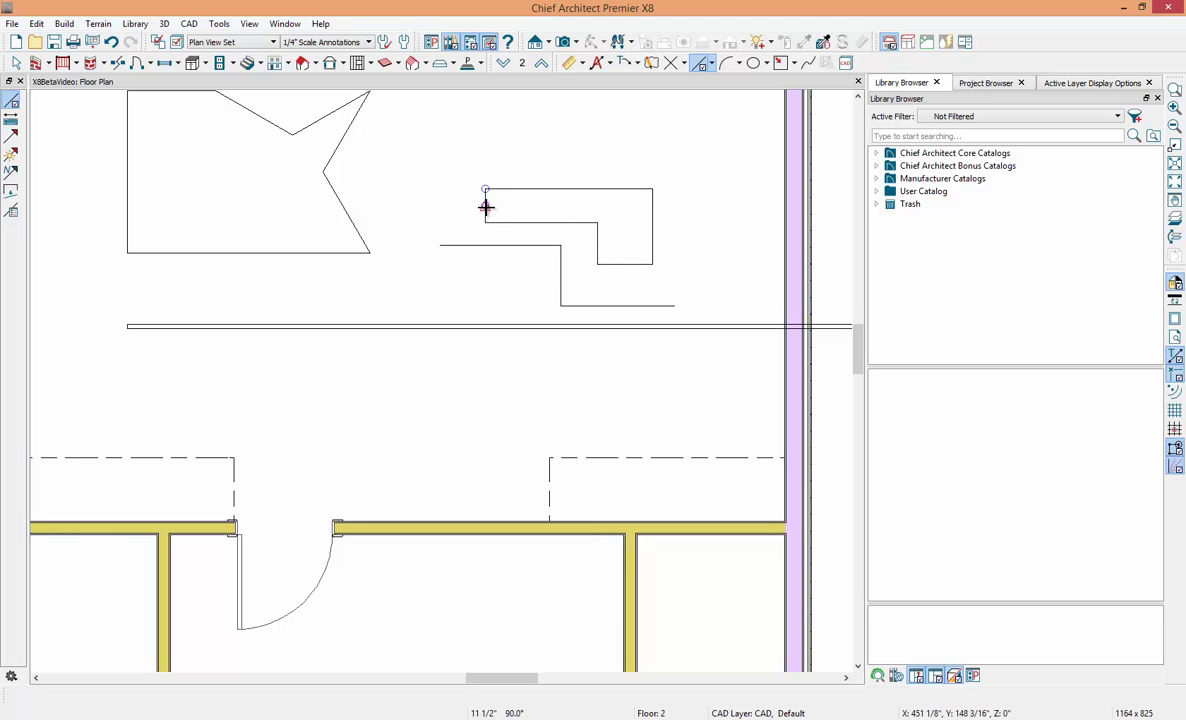
Step: Disconnect the left edge of the closed L-shaped polyline and move it about 1'-3" to the left
{"action": "left_click", "coordinate": [485, 207]}
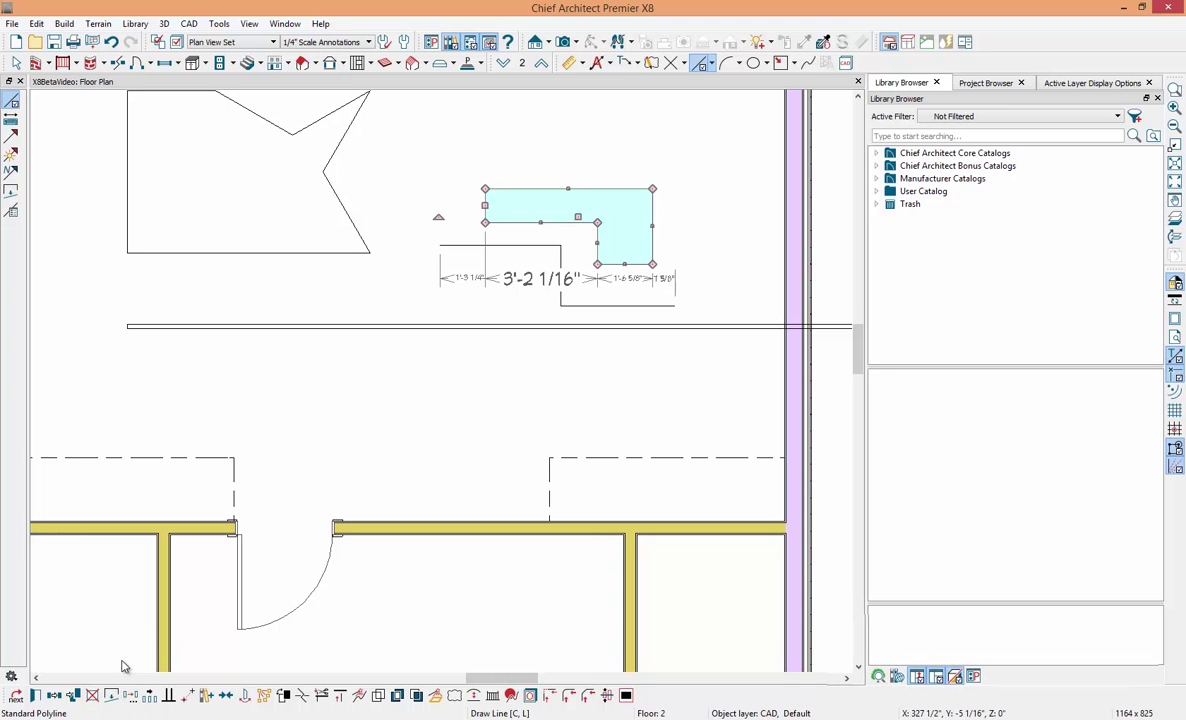
{"action": "left_click", "coordinate": [113, 697]}
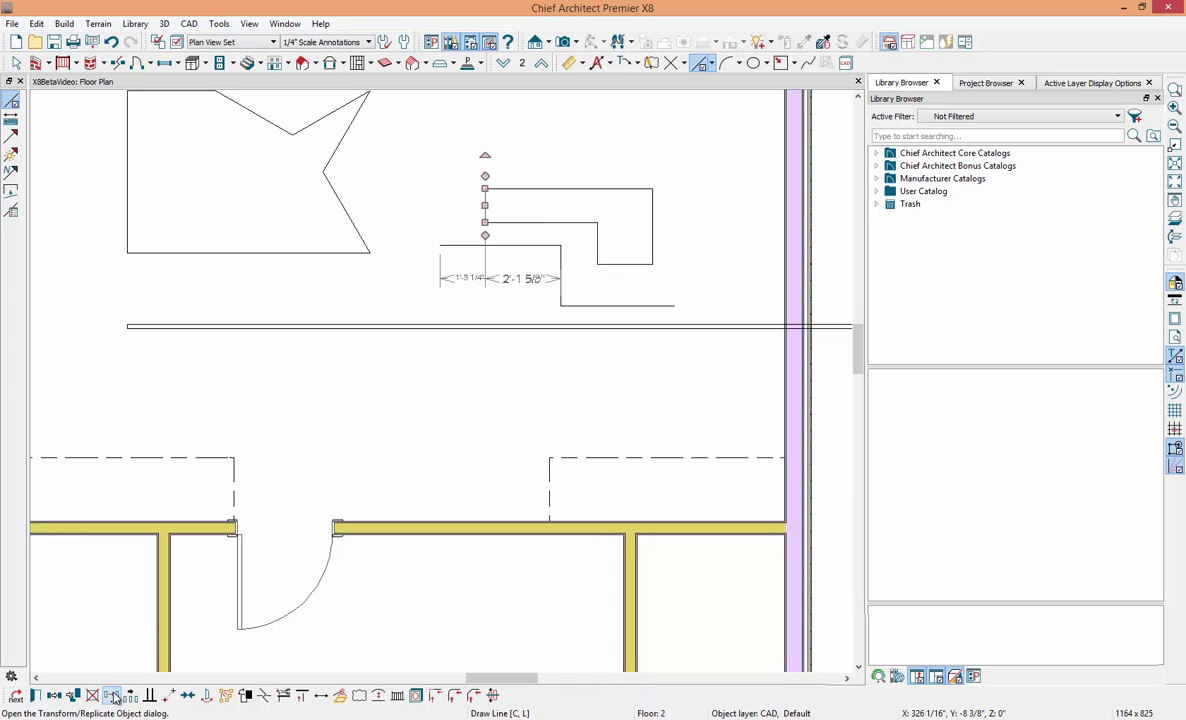
{"action": "left_click_drag", "start_coordinate": [483, 228], "coordinate": [441, 206]}
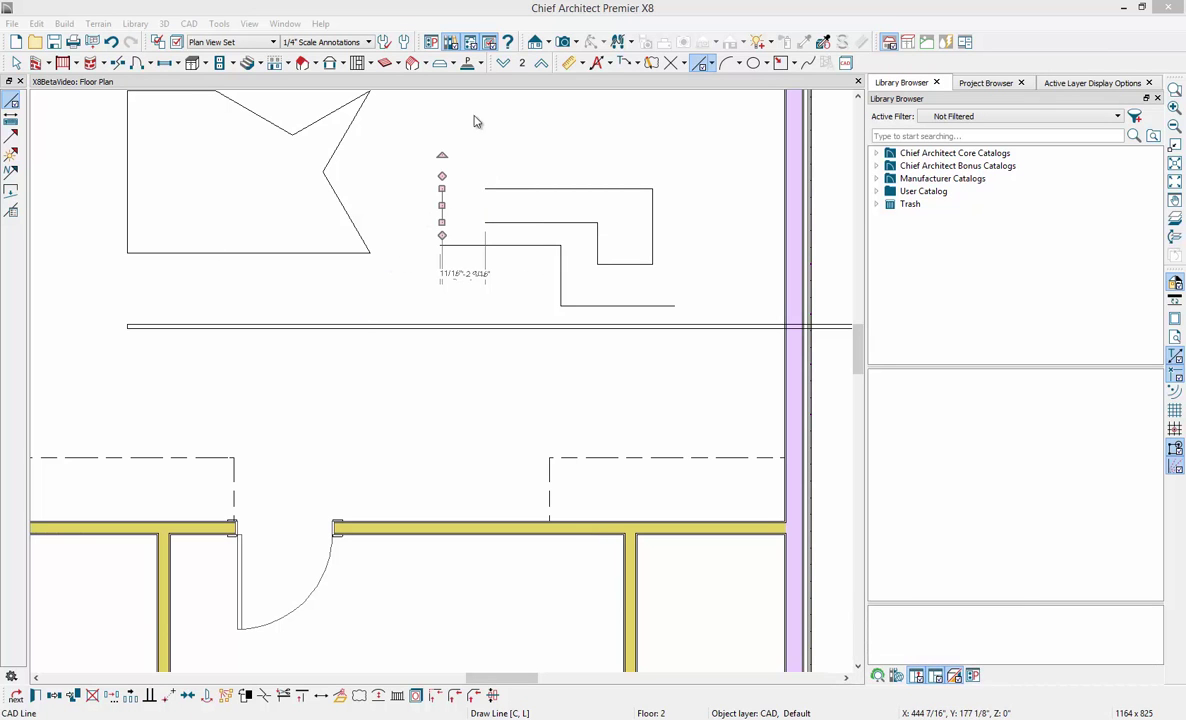
Step: Go down to floor 1 and create a full camera view from the front yard toward the living room wall
{"action": "left_click", "coordinate": [503, 62]}
{"action": "scroll", "coordinate": [675, 215], "scroll_direction": "down", "scroll_amount": 5}
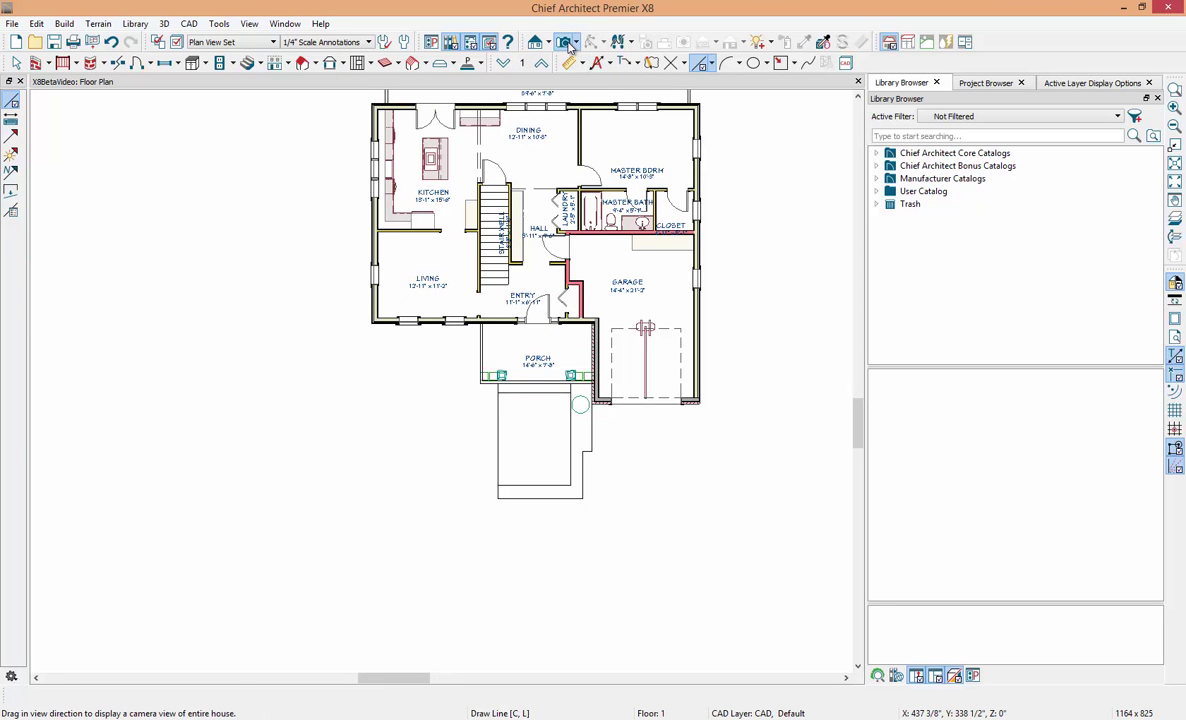
{"action": "left_click", "coordinate": [566, 43]}
{"action": "left_click_drag", "start_coordinate": [381, 518], "coordinate": [452, 328]}
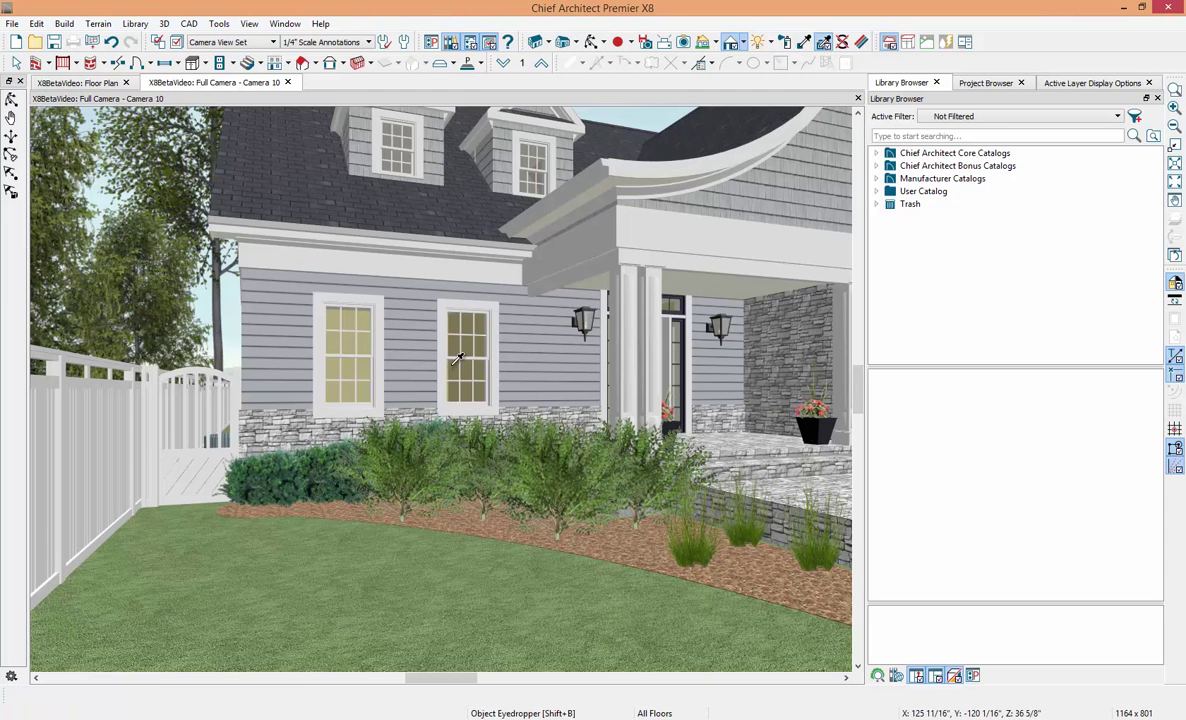
Step: Try the Object Eyedropper on the front wall between the two ground-floor windows
{"action": "left_click", "coordinate": [804, 42]}
{"action": "left_click", "coordinate": [390, 374]}
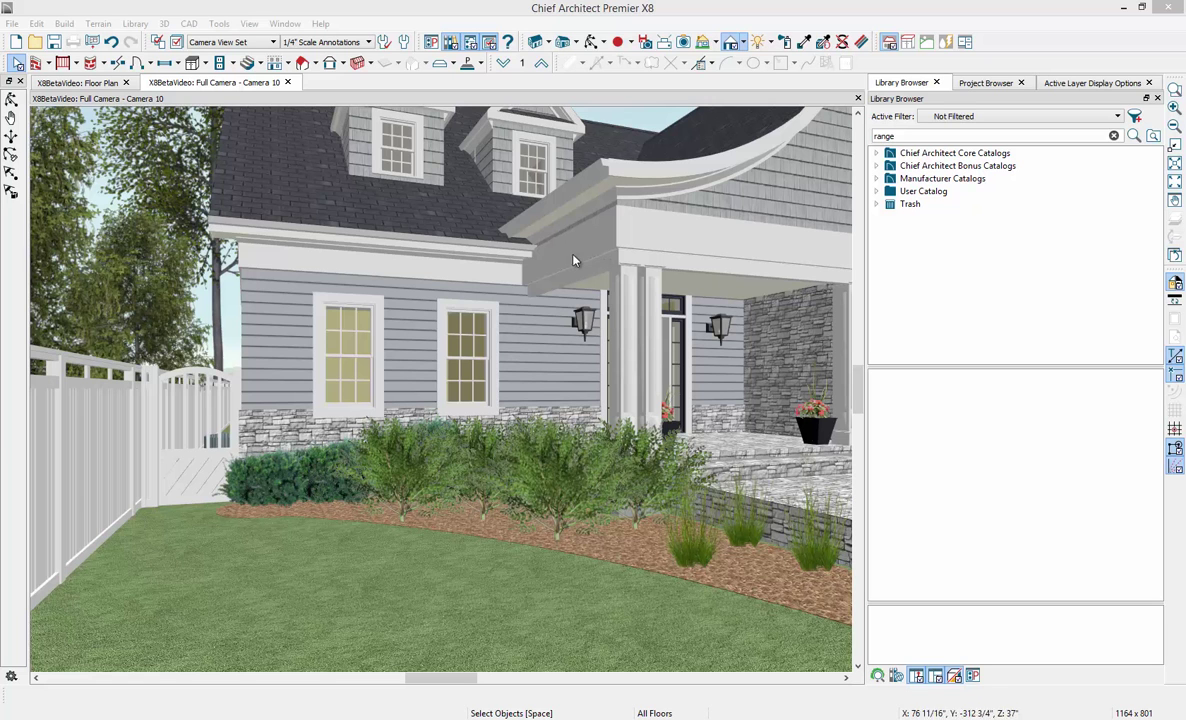
Step: Examine the left porch lantern's symbol specification, showing the axes and rotating the preview, and close it unchanged
{"action": "left_click", "coordinate": [584, 323]}
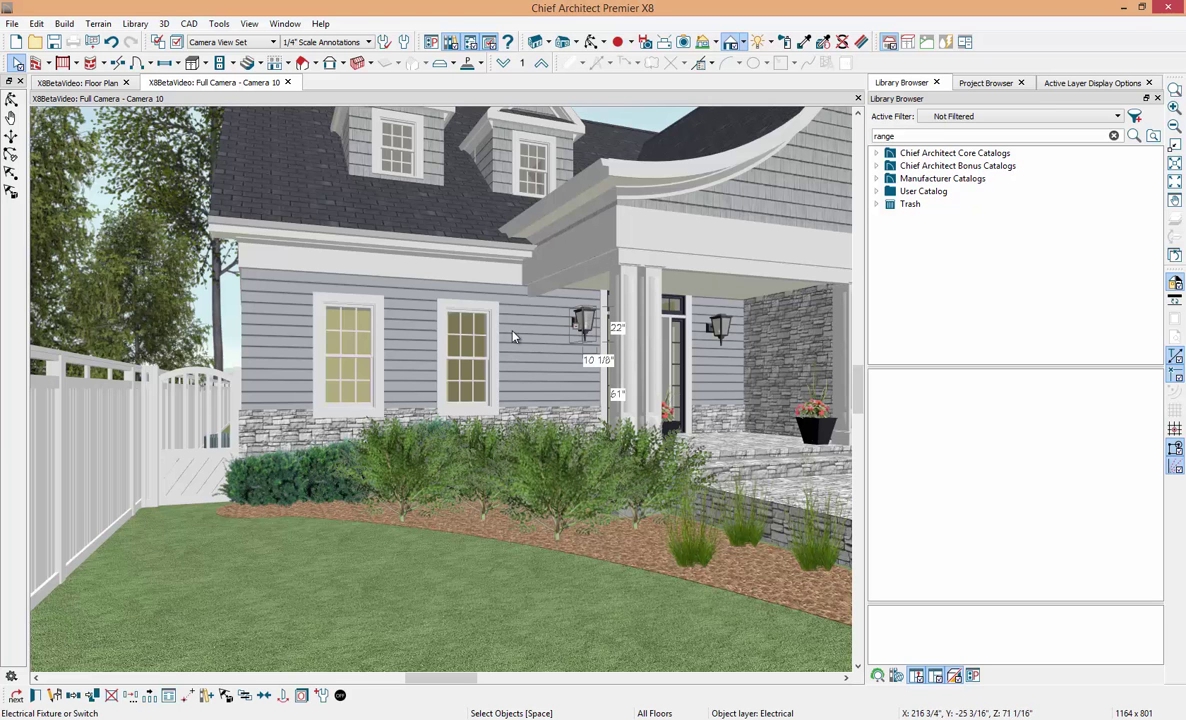
{"action": "left_click", "coordinate": [54, 695]}
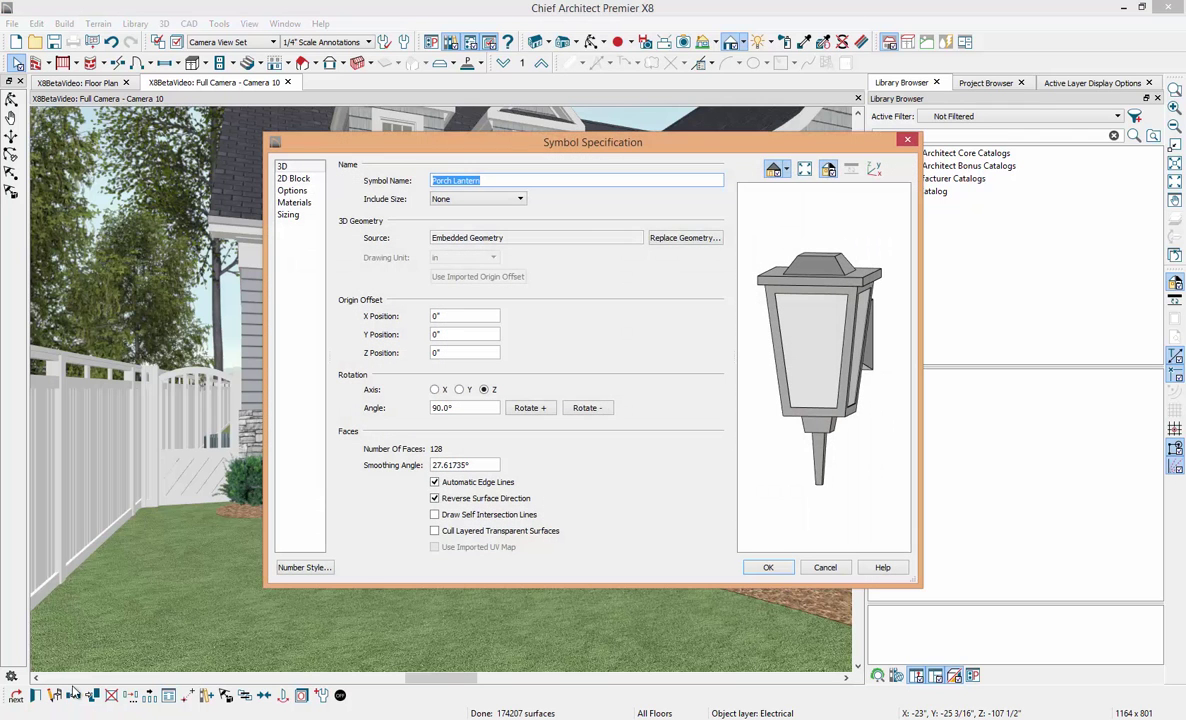
{"action": "left_click", "coordinate": [875, 171]}
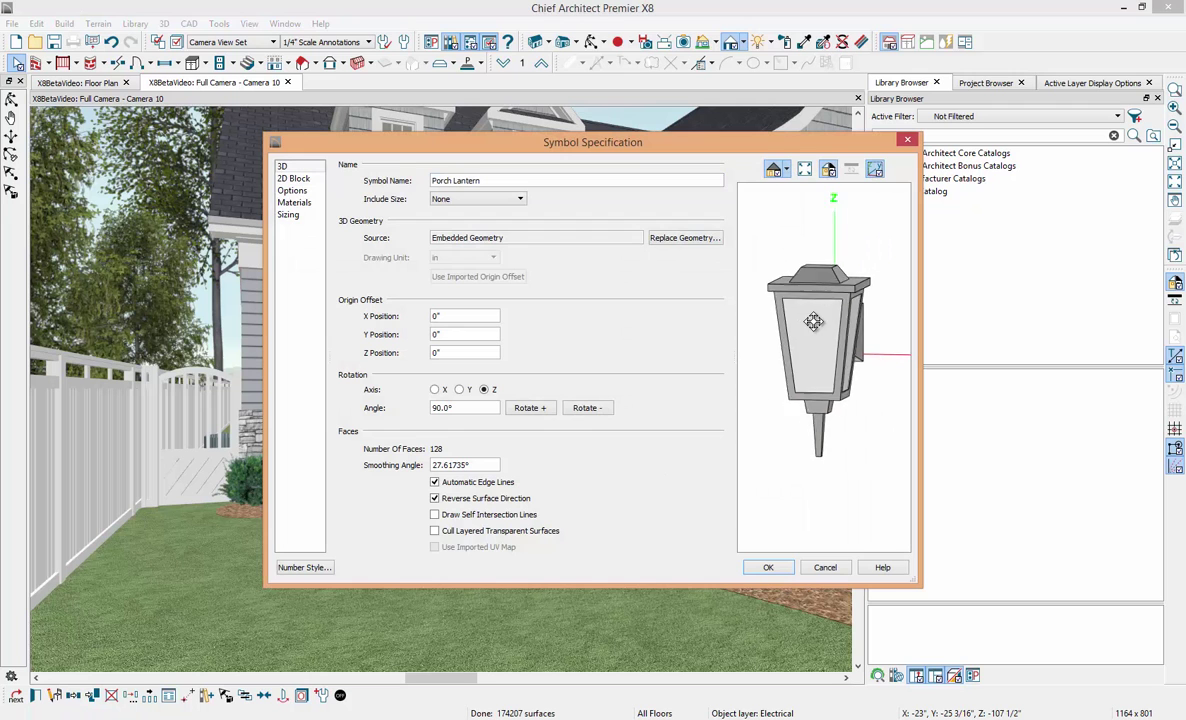
{"action": "left_click_drag", "start_coordinate": [781, 326], "coordinate": [886, 344]}
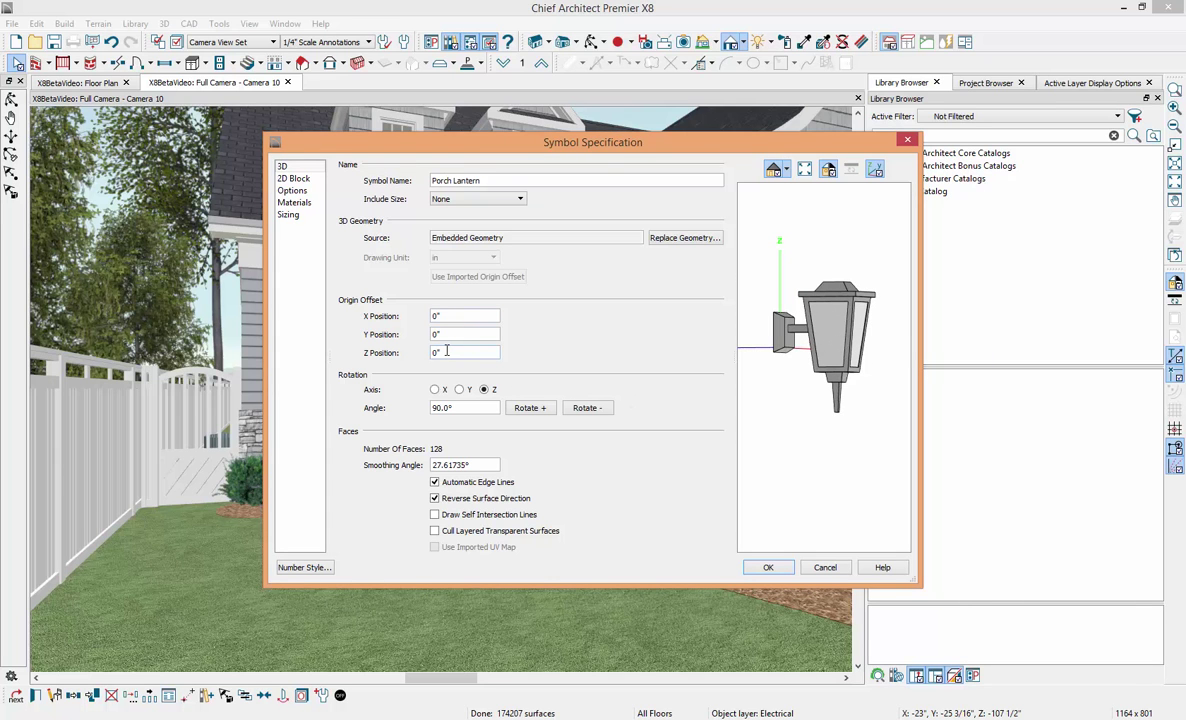
{"action": "left_click", "coordinate": [910, 141]}
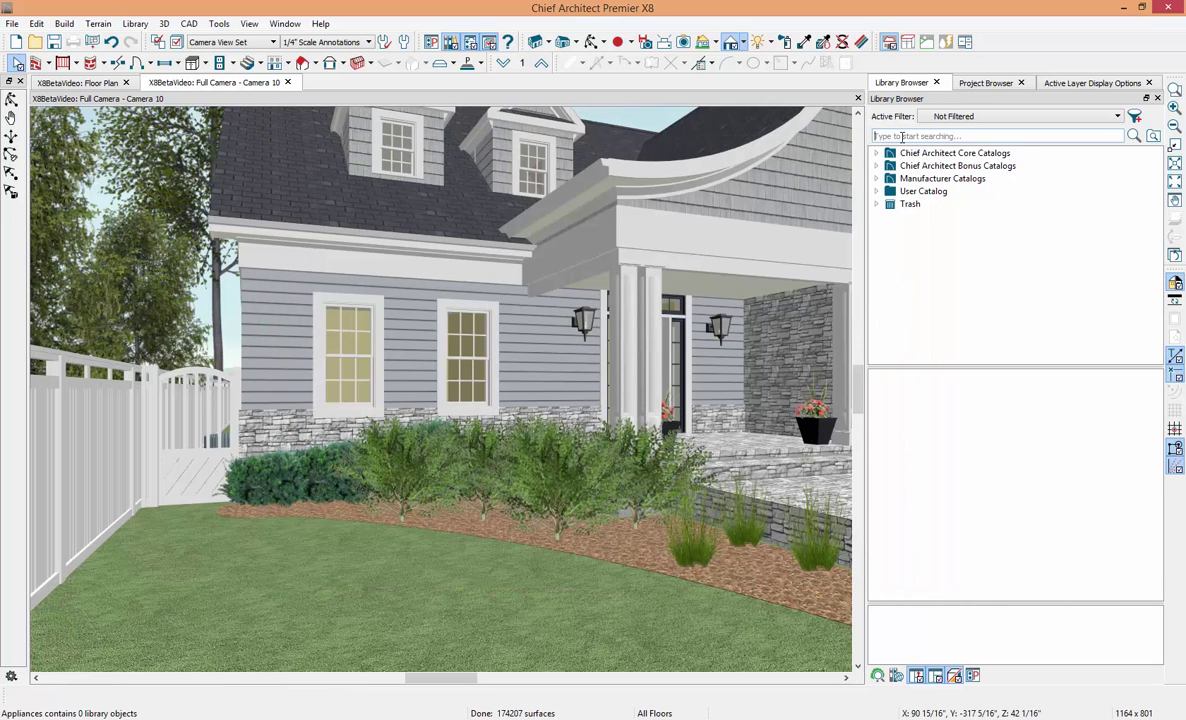
Step: Search the library for "range", look through the results, and switch back to the catalog tree
{"action": "type", "text": "range"}
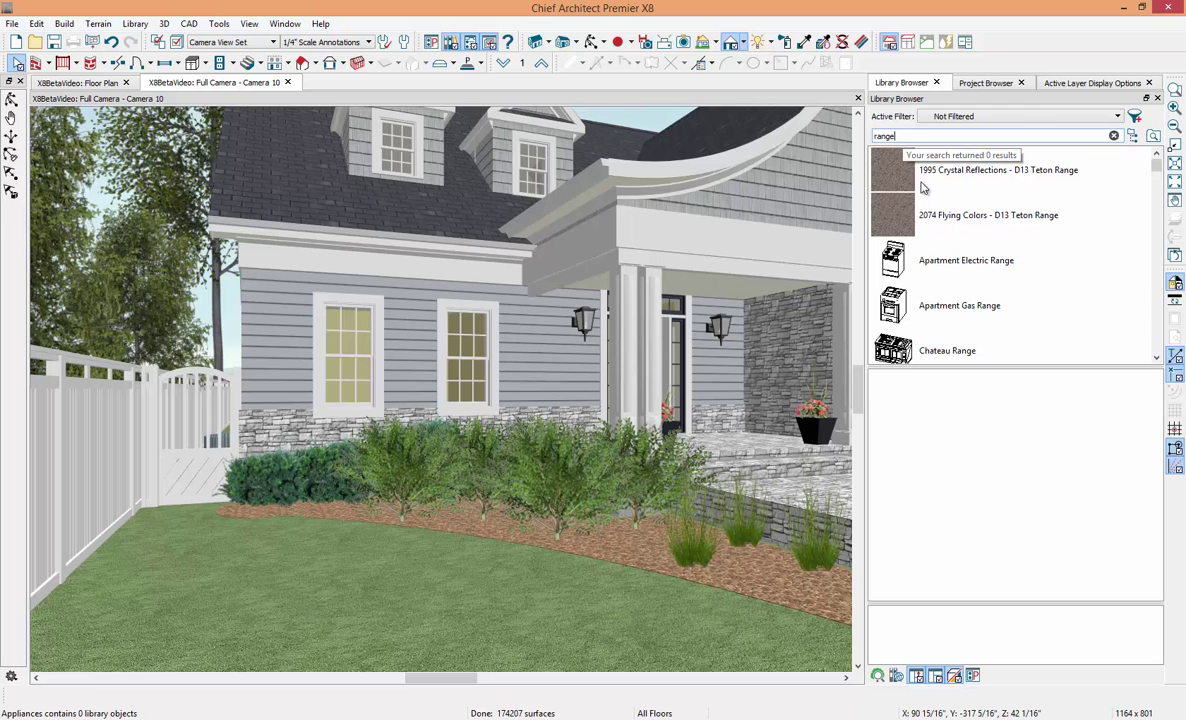
{"action": "left_click_drag", "start_coordinate": [1157, 165], "coordinate": [1160, 180]}
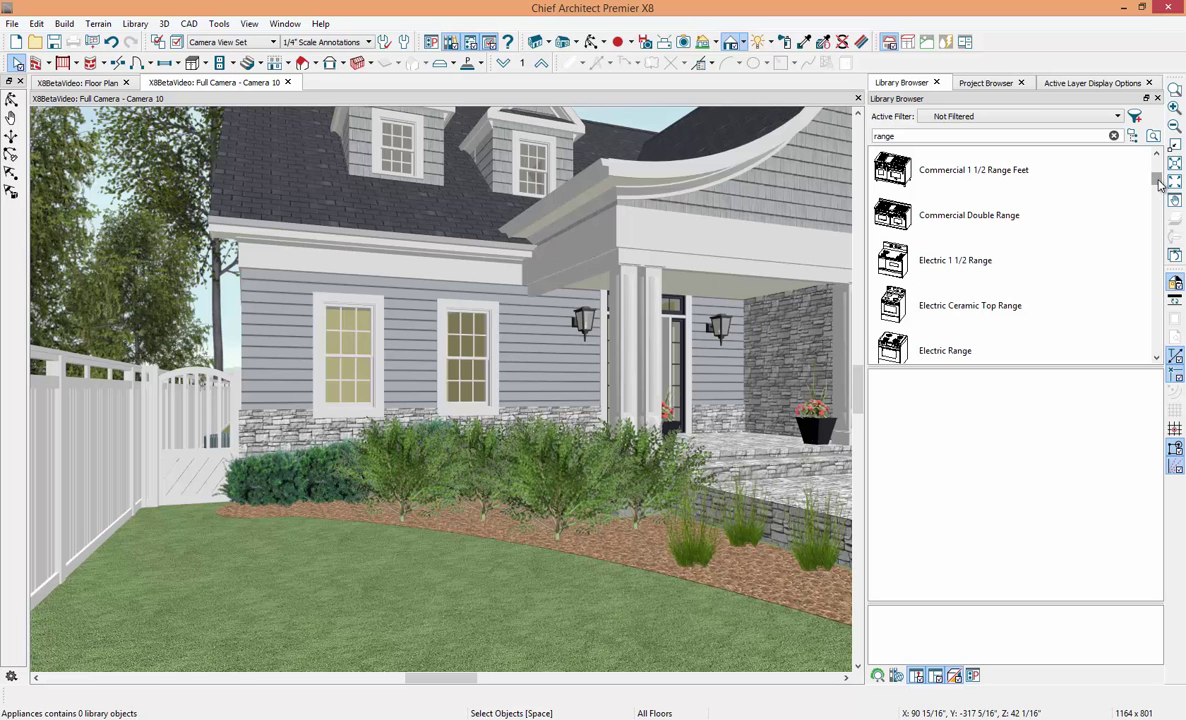
{"action": "left_click", "coordinate": [1133, 135]}
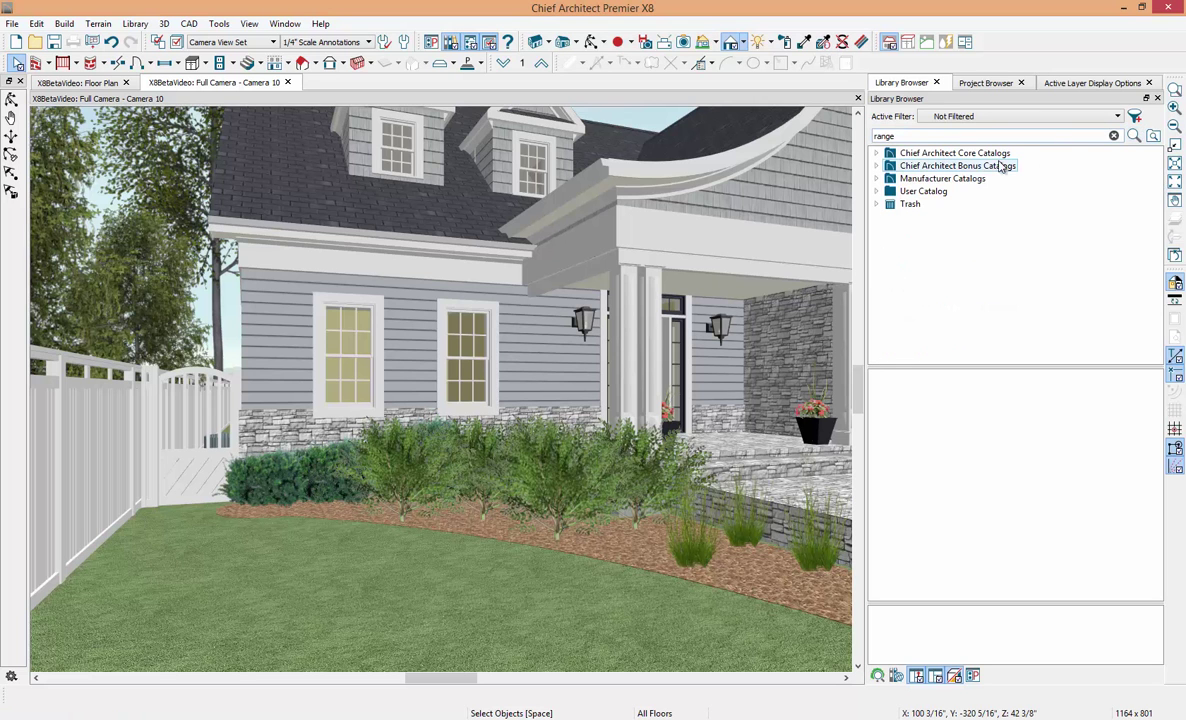
Step: Expand the User Catalog, view its Details folder, and examine the catalog's Export Library option
{"action": "left_click", "coordinate": [882, 193]}
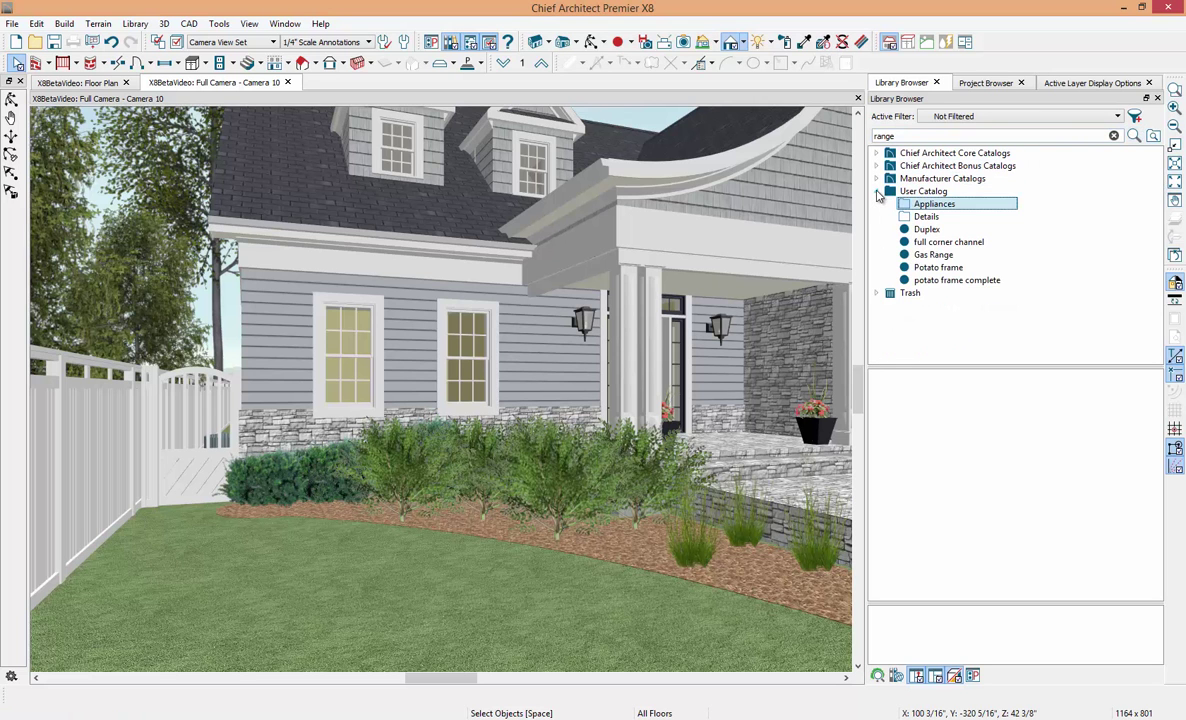
{"action": "left_click", "coordinate": [930, 218]}
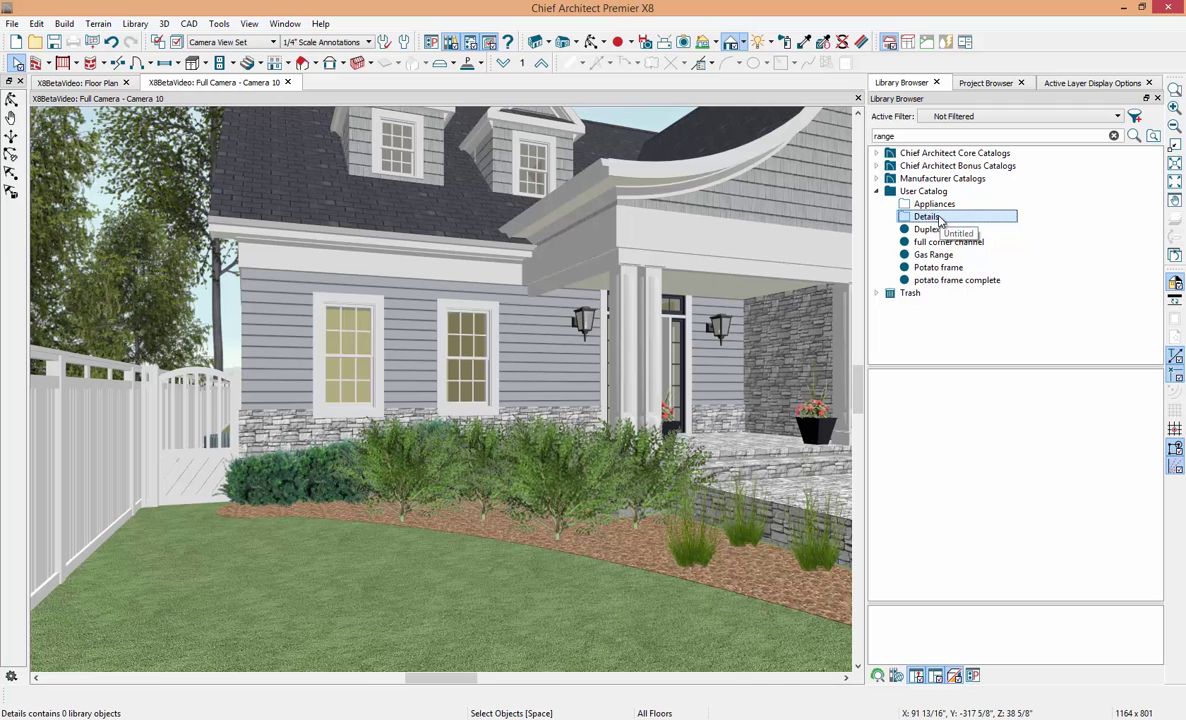
{"action": "left_click", "coordinate": [925, 192]}
{"action": "right_click", "coordinate": [928, 194]}
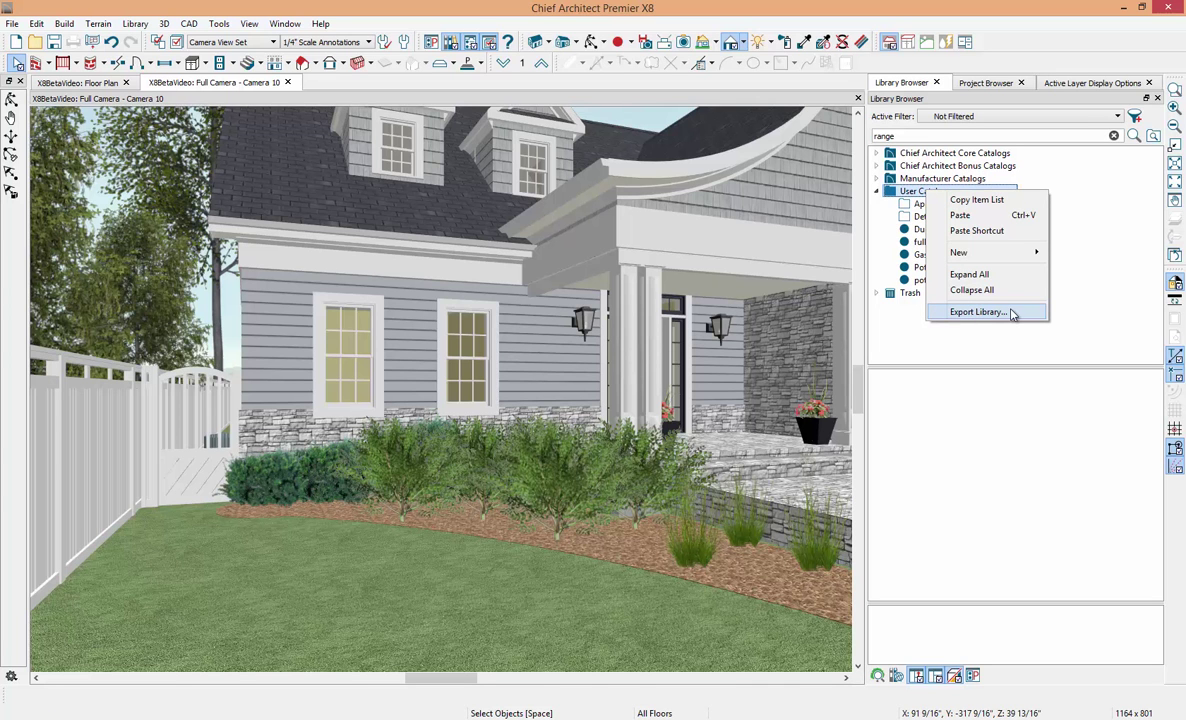
{"action": "left_click", "coordinate": [916, 193]}
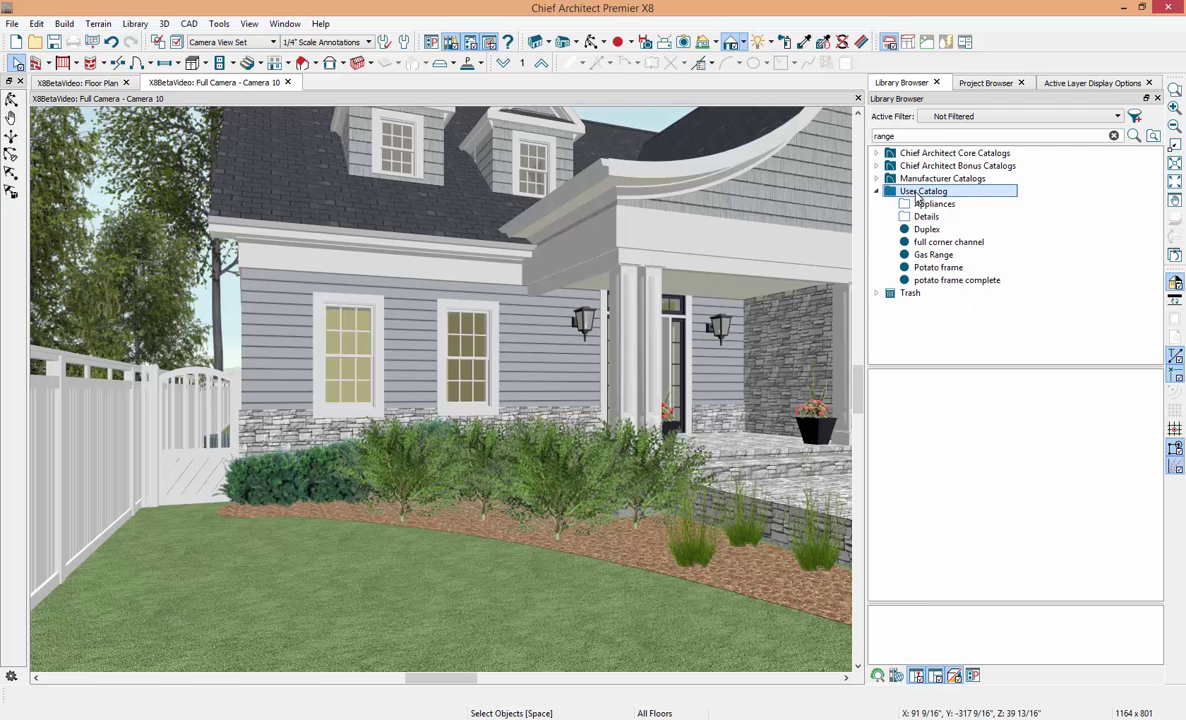
Step: Open the symbol specification of the Gas Range in the User Catalog
{"action": "left_click", "coordinate": [934, 257]}
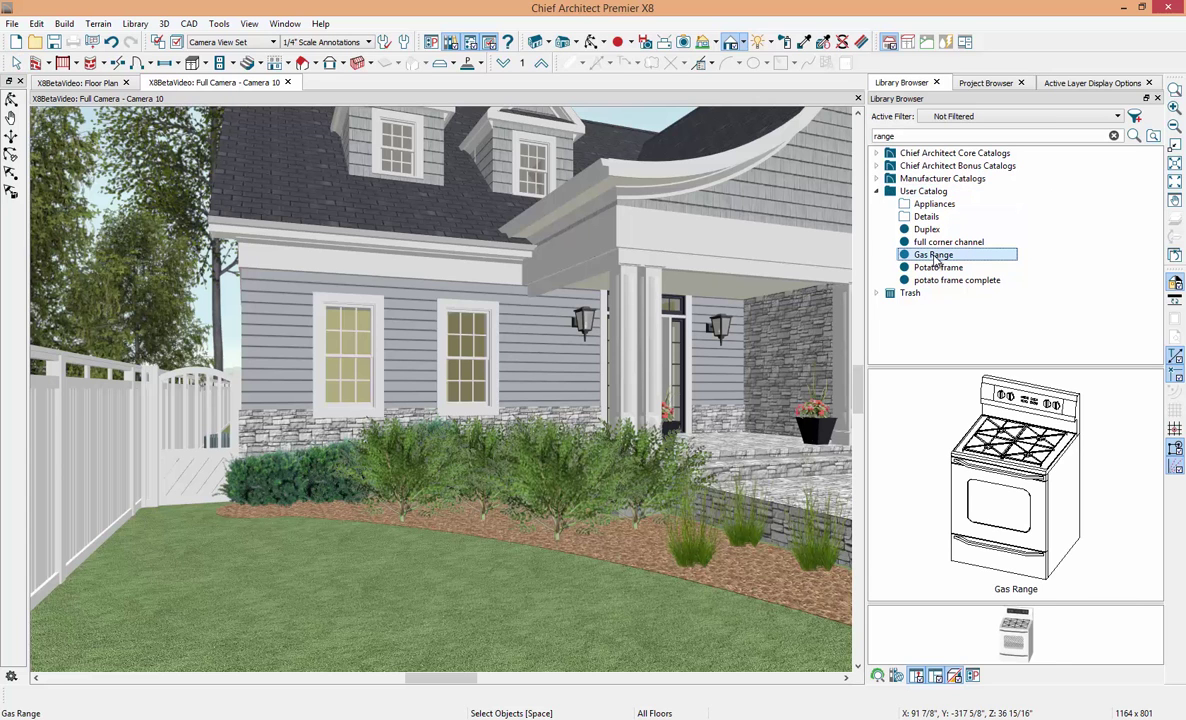
{"action": "right_click", "coordinate": [935, 259]}
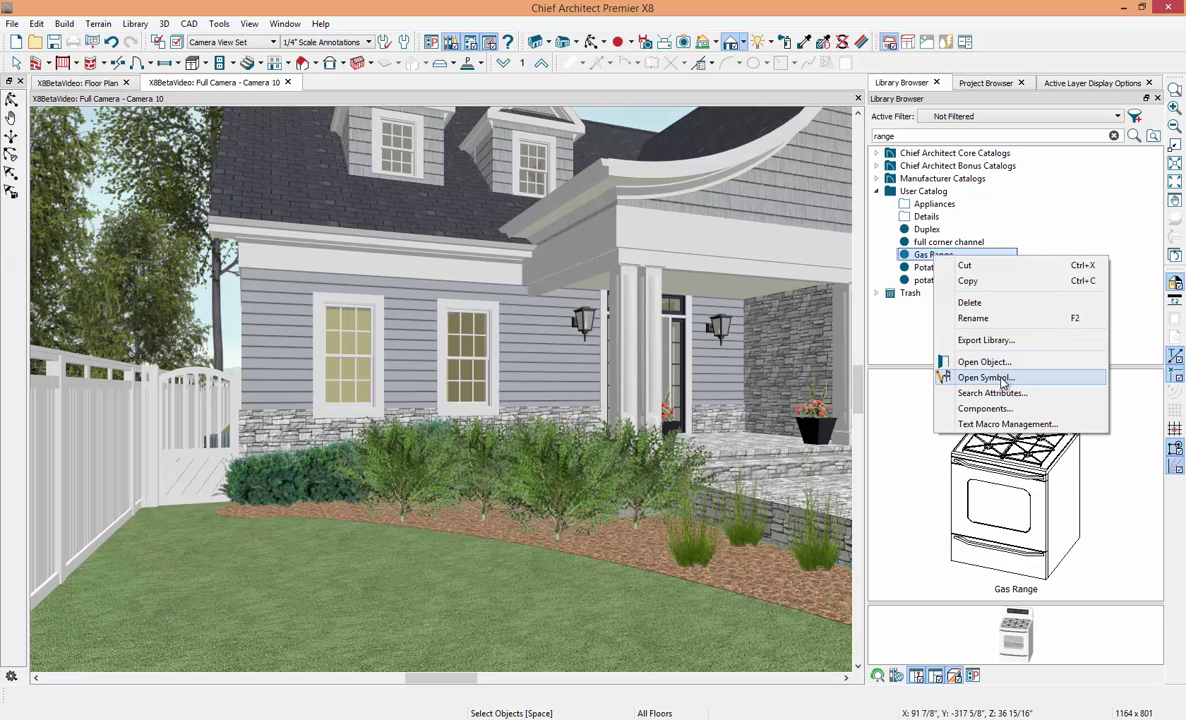
{"action": "left_click", "coordinate": [985, 377]}
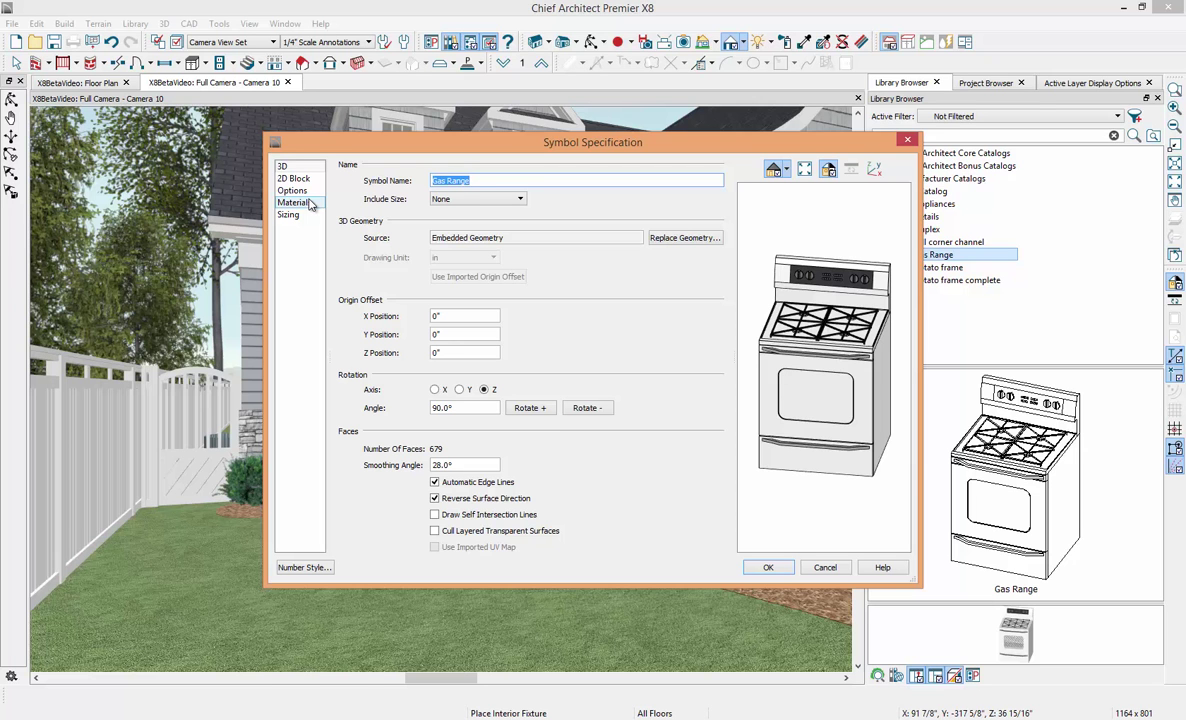
Step: Close the range's specification, search the Plant Chooser for 3D plants with common name "rose", and locate the second Hibiscus syriacus in the library
{"action": "left_click", "coordinate": [766, 567]}
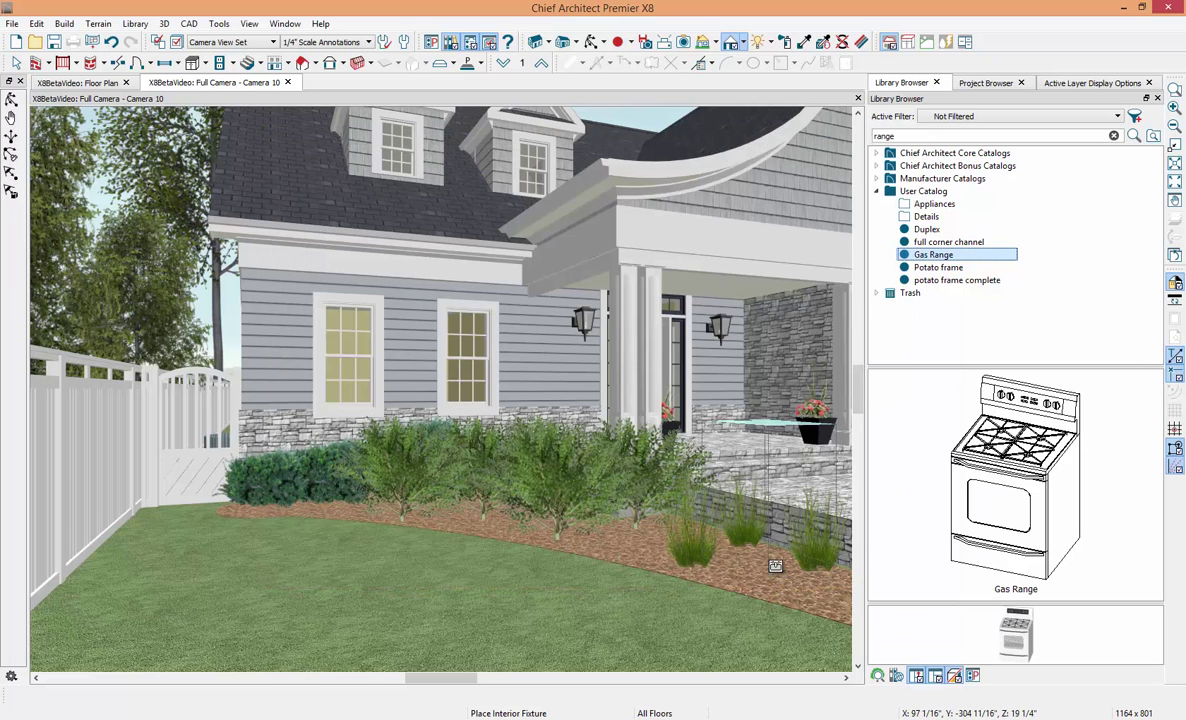
{"action": "left_click", "coordinate": [877, 677]}
{"action": "type", "text": "rose"}
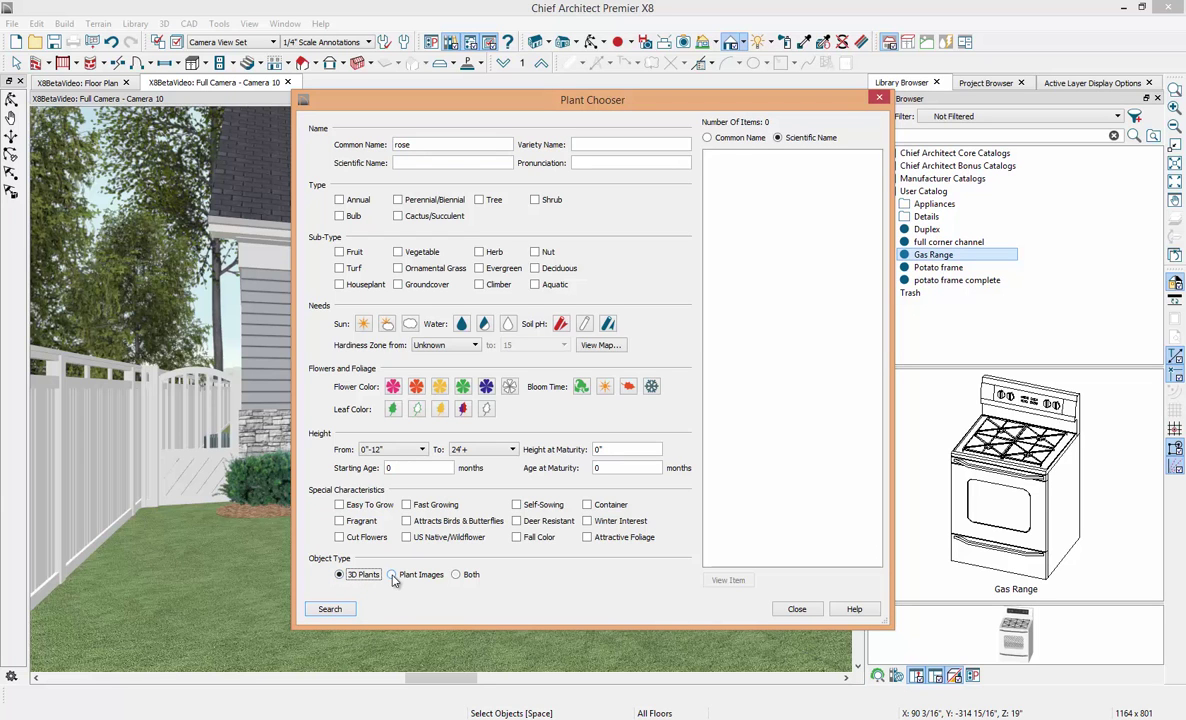
{"action": "left_click", "coordinate": [332, 609]}
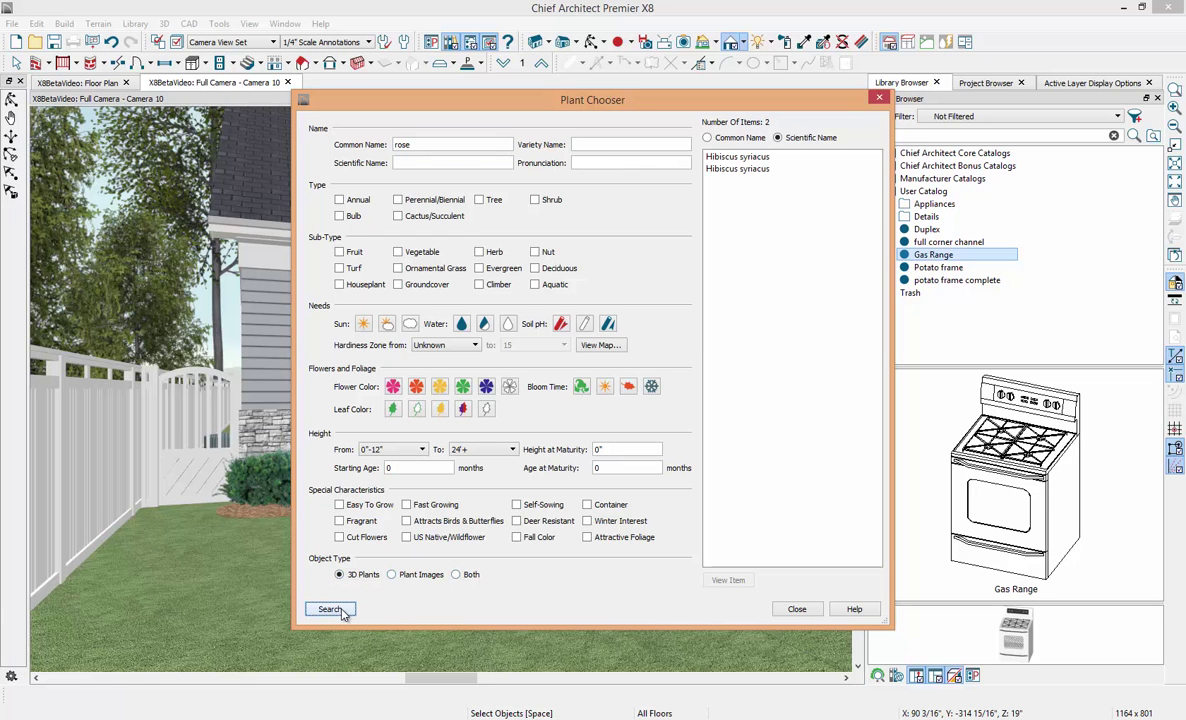
{"action": "left_click", "coordinate": [725, 170]}
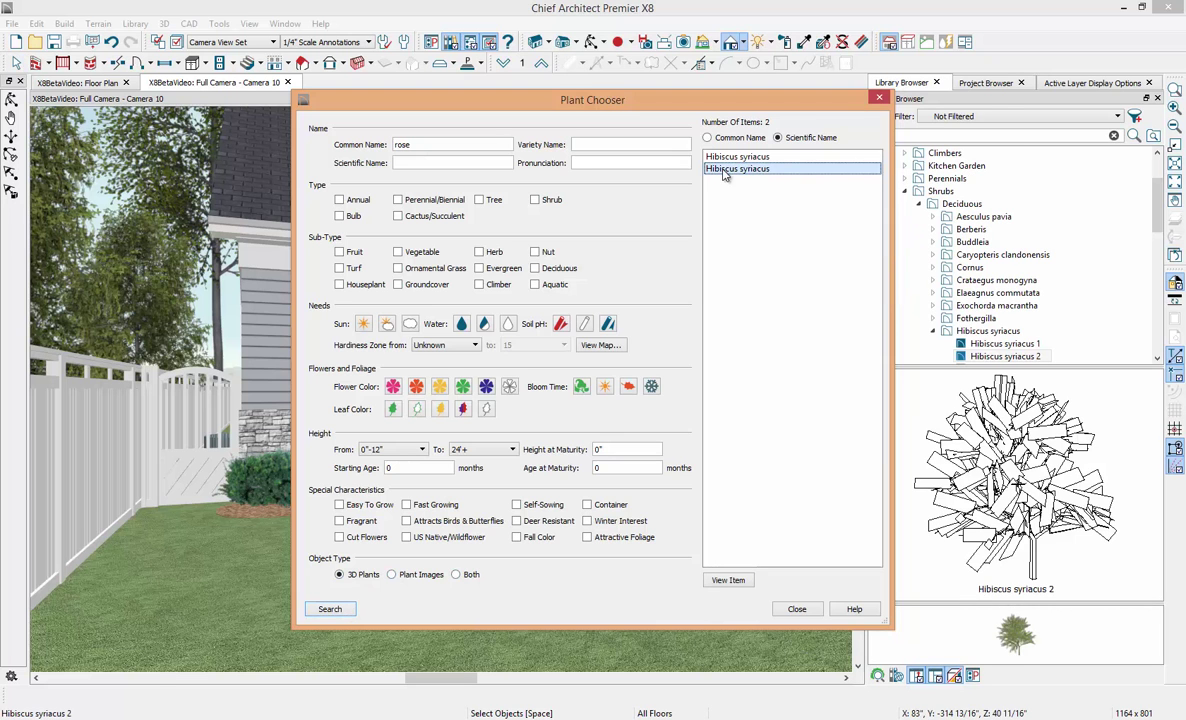
{"action": "left_click", "coordinate": [797, 609]}
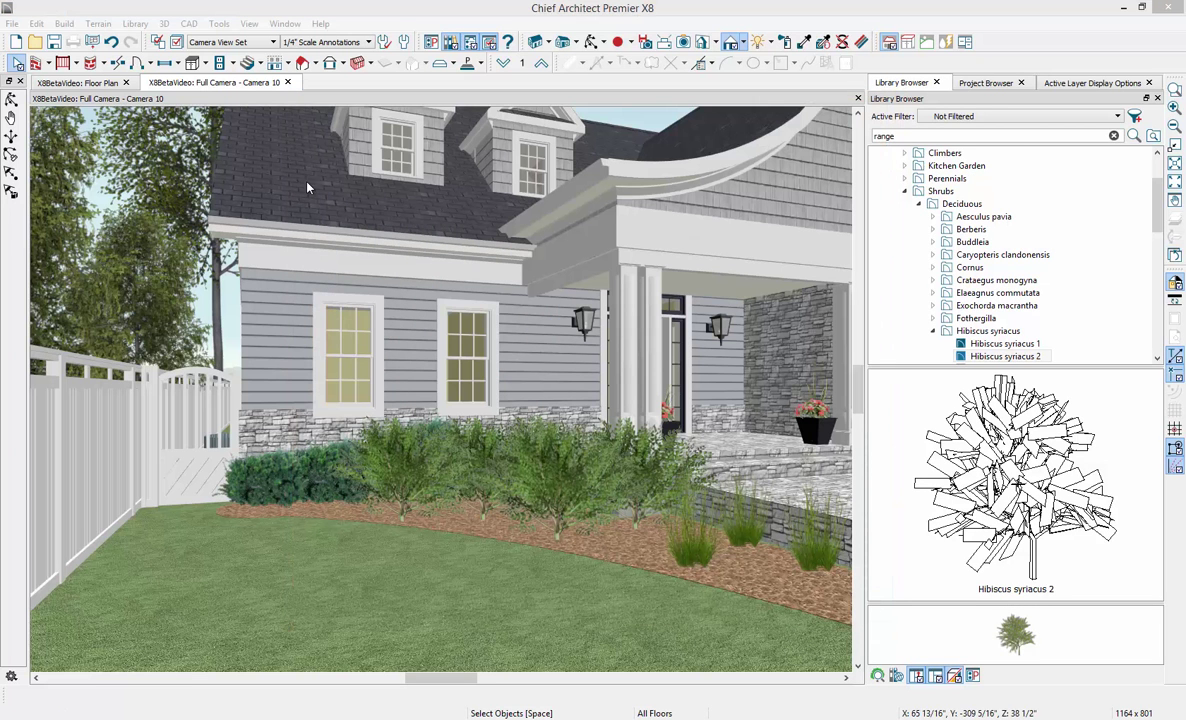
Step: Open the Cross Section Slider for the camera view and enable its first, third and fifth cutting planes
{"action": "left_click", "coordinate": [164, 23]}
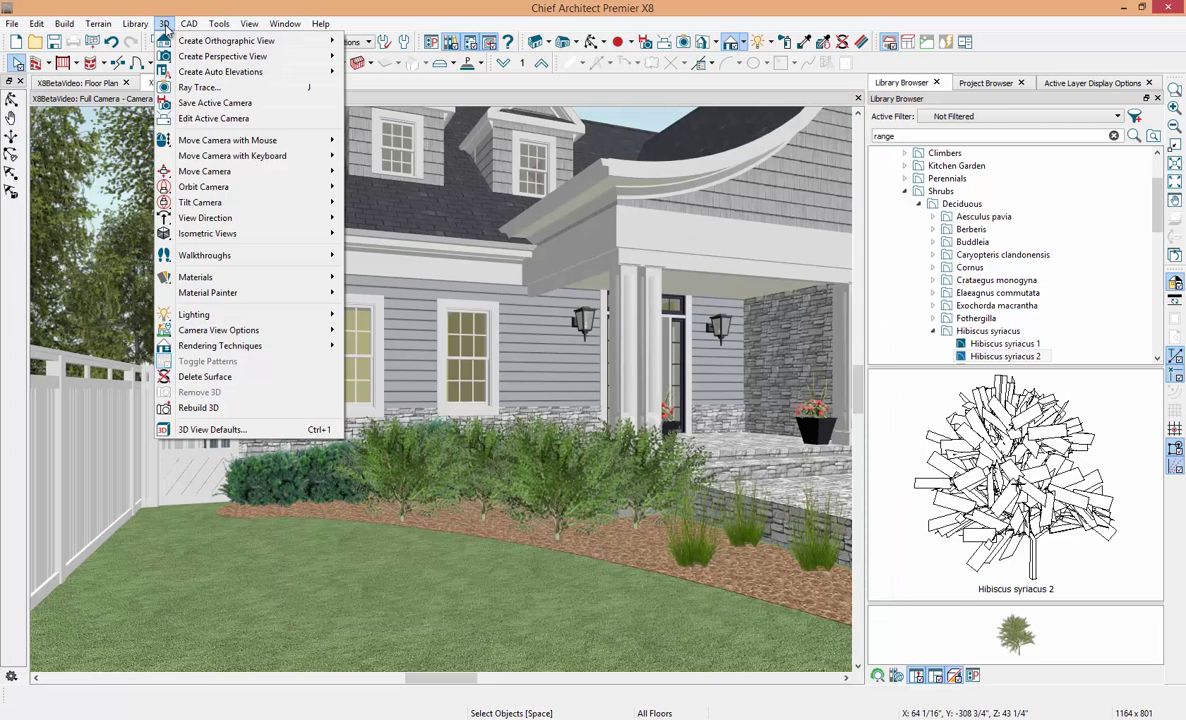
{"action": "mouse_move", "coordinate": [228, 336]}
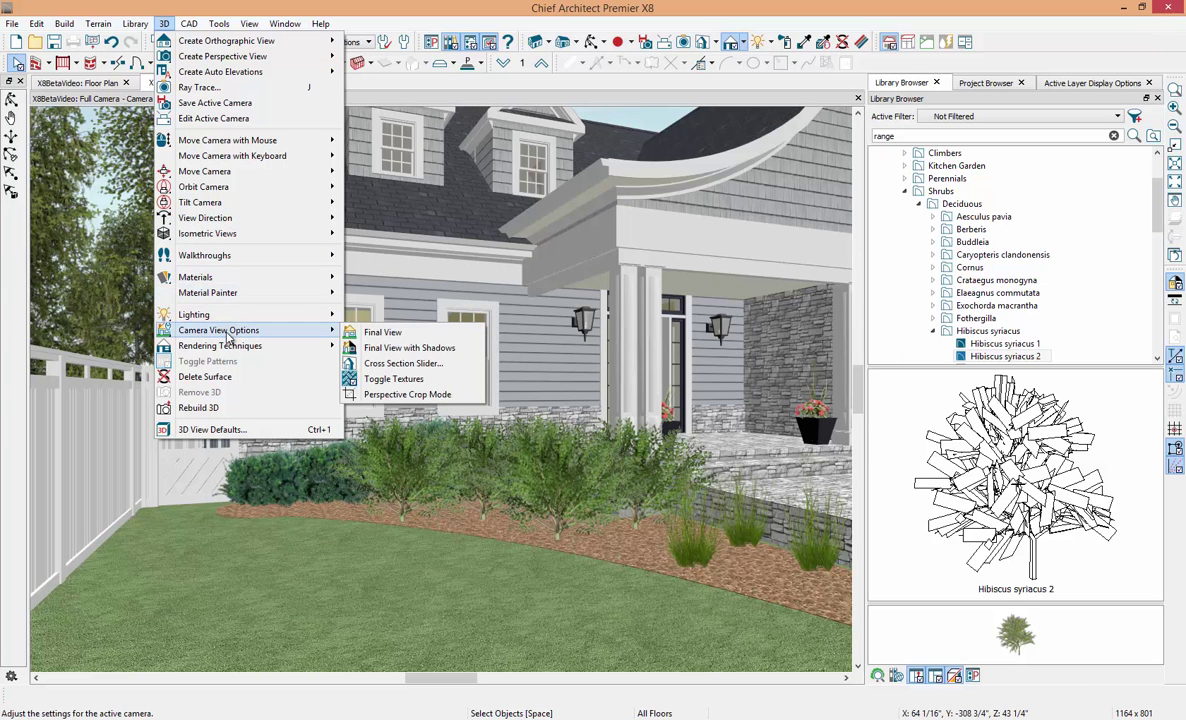
{"action": "left_click", "coordinate": [403, 363]}
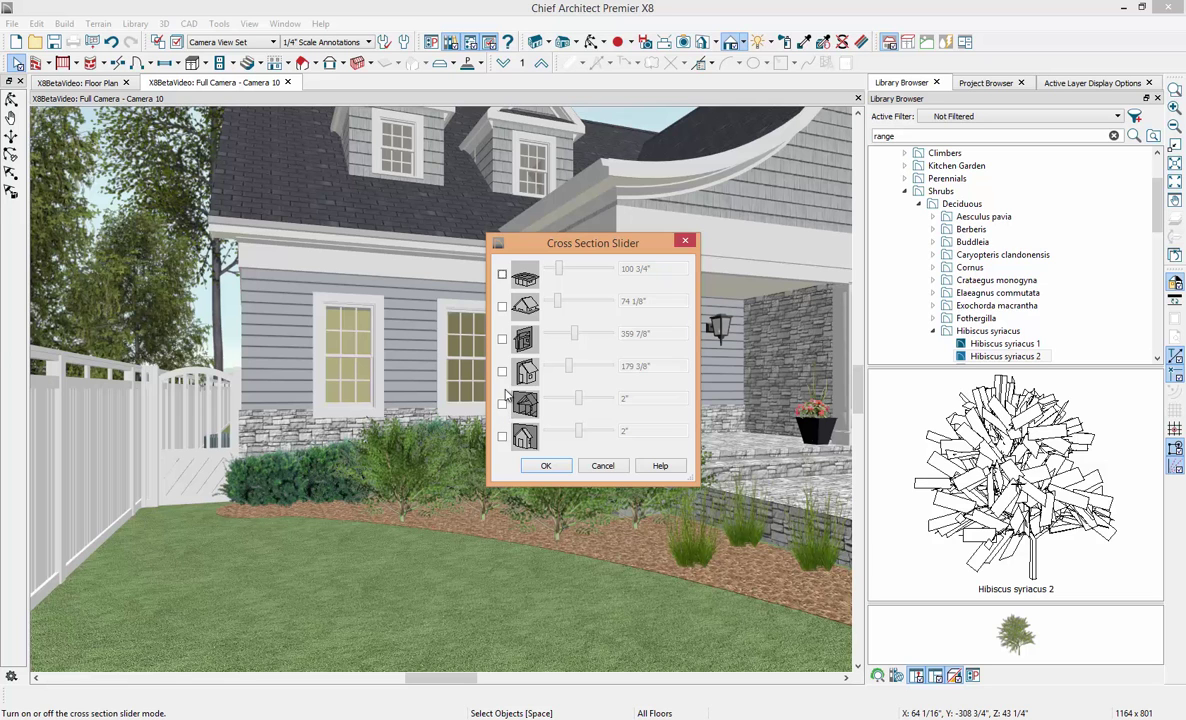
{"action": "left_click", "coordinate": [502, 276]}
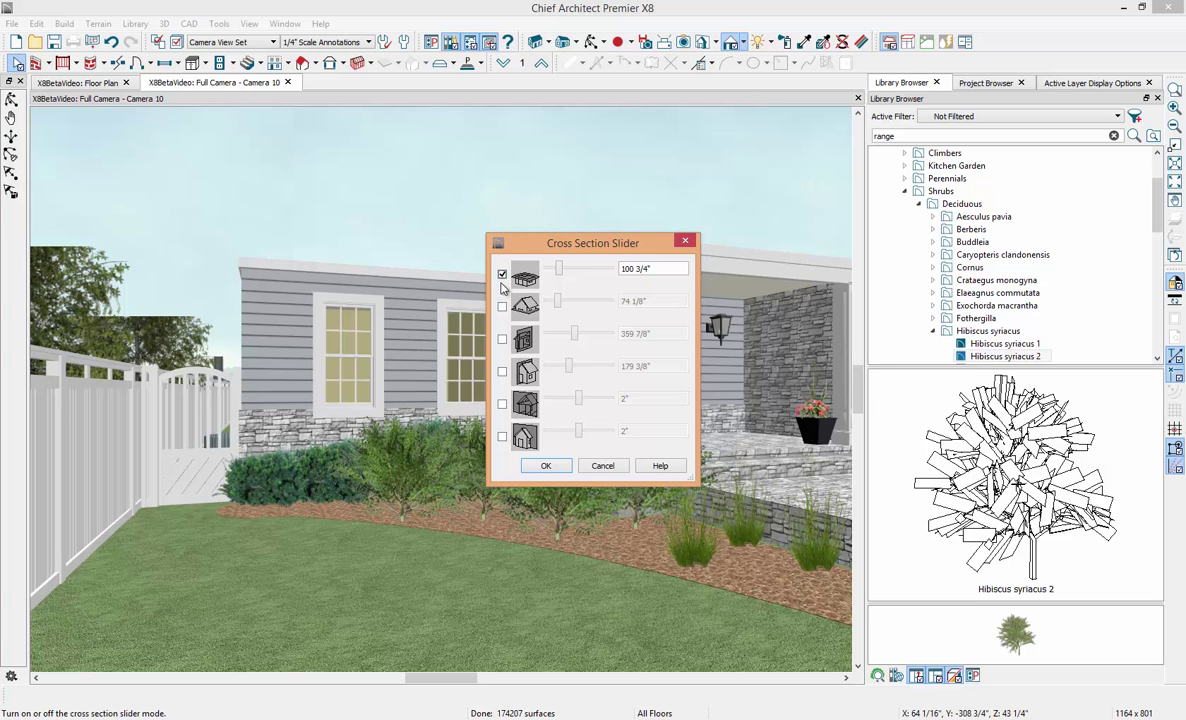
{"action": "left_click", "coordinate": [502, 339]}
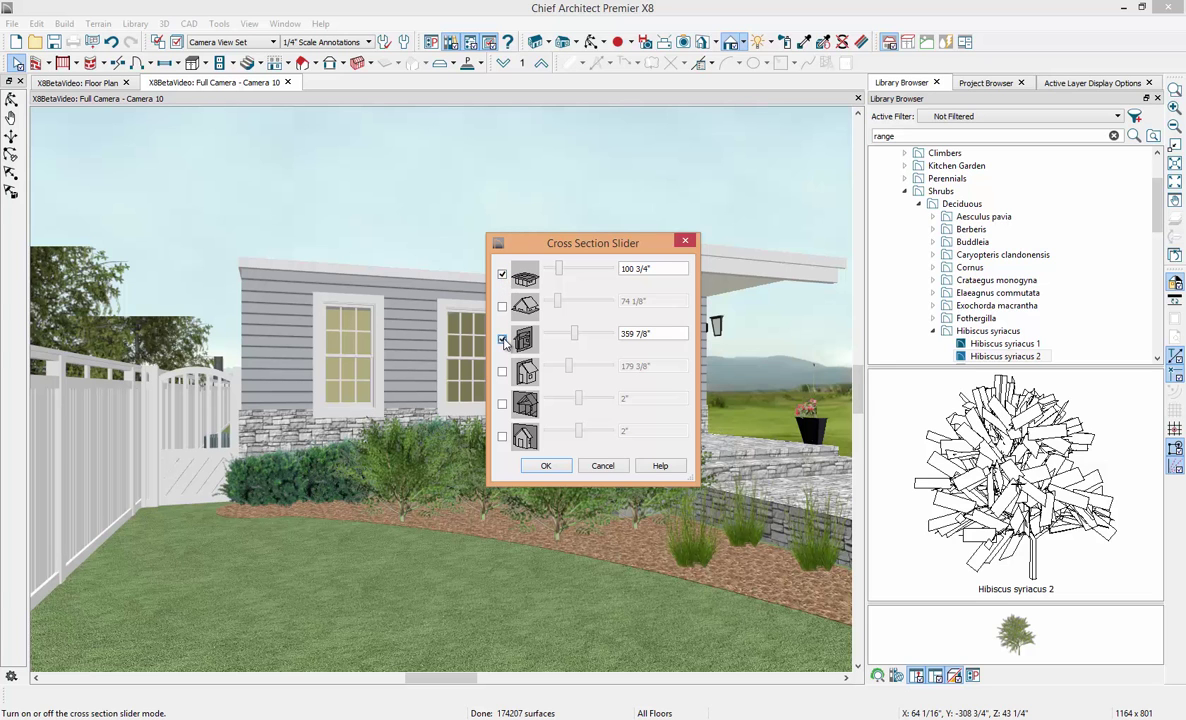
{"action": "left_click", "coordinate": [502, 404]}
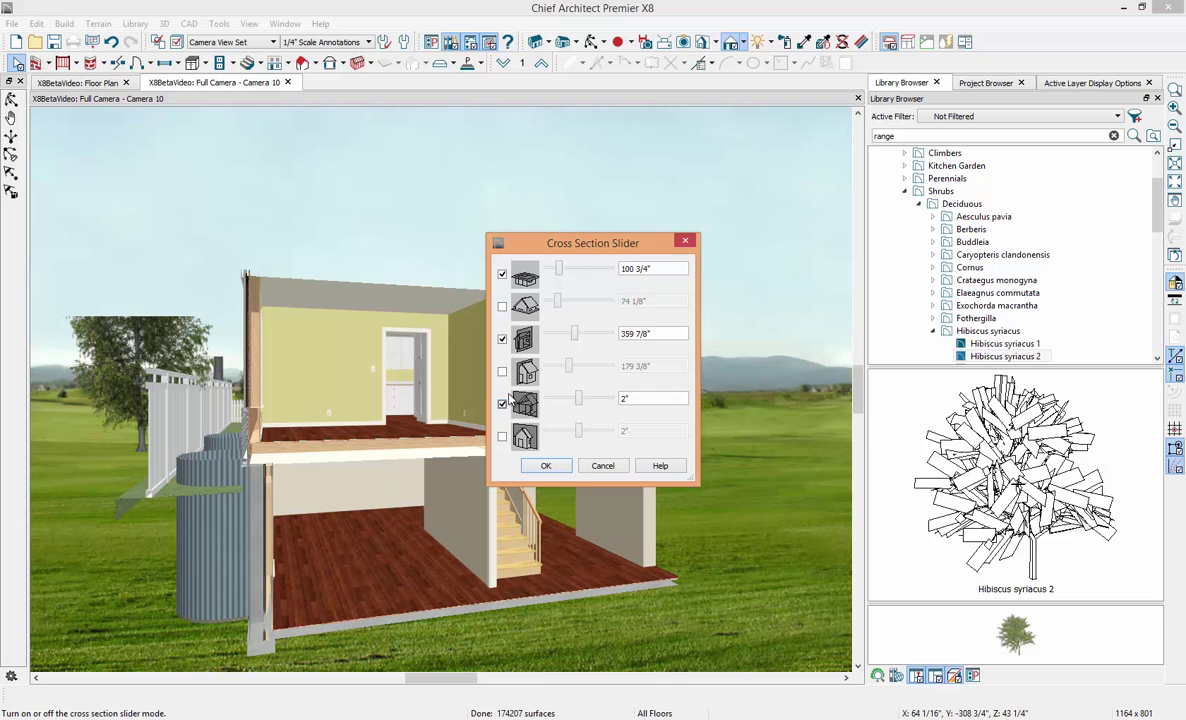
Step: Move the Cross Section Slider dialog aside and adjust the cutting planes, moving the third plane to 314 3/4"
{"action": "left_click_drag", "start_coordinate": [582, 247], "coordinate": [742, 250]}
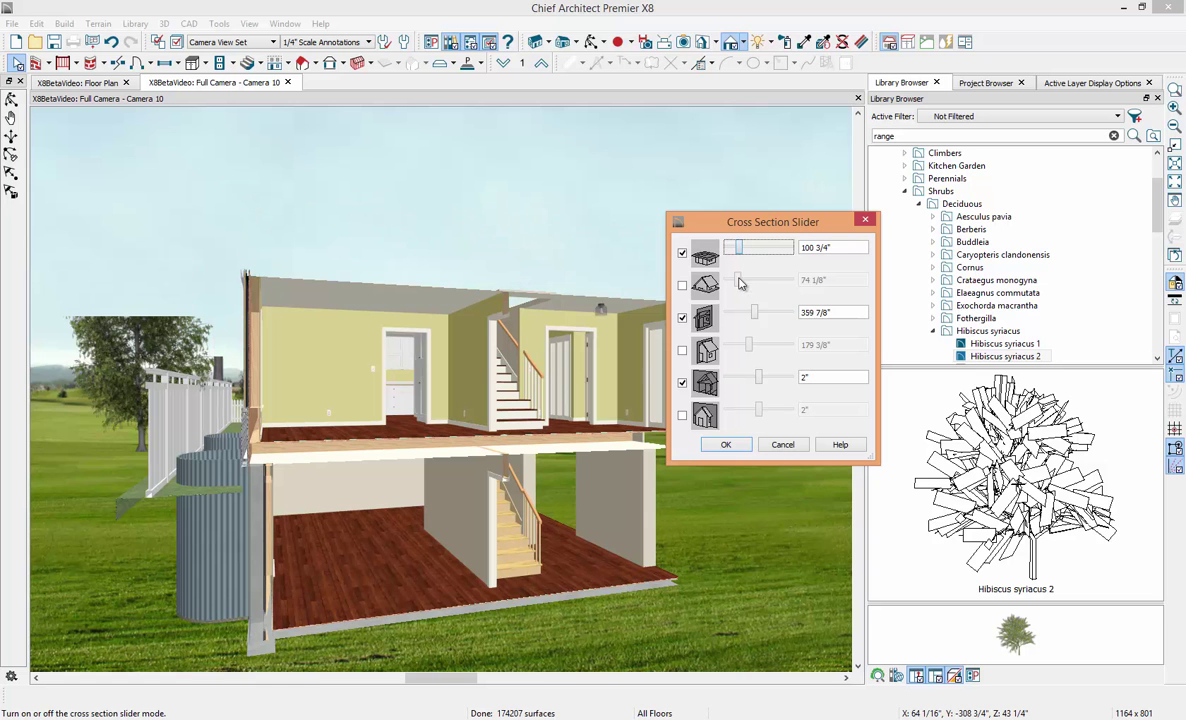
{"action": "left_click_drag", "start_coordinate": [753, 316], "coordinate": [752, 316]}
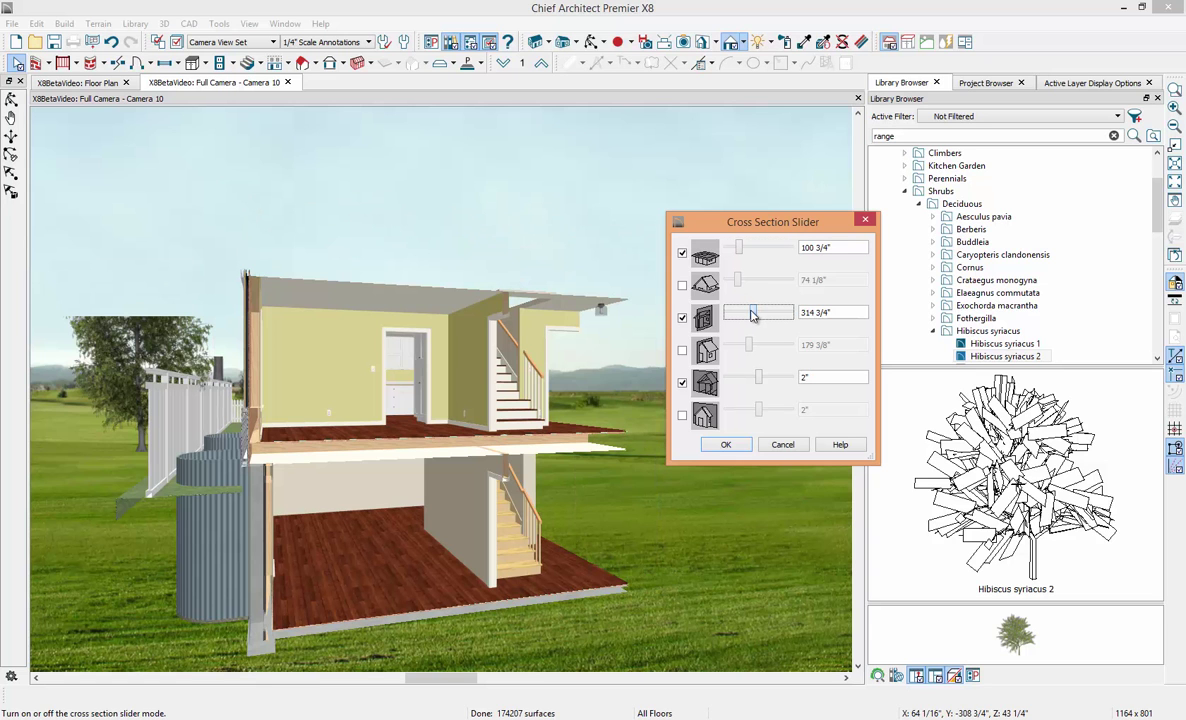
{"action": "left_click_drag", "start_coordinate": [757, 378], "coordinate": [758, 379]}
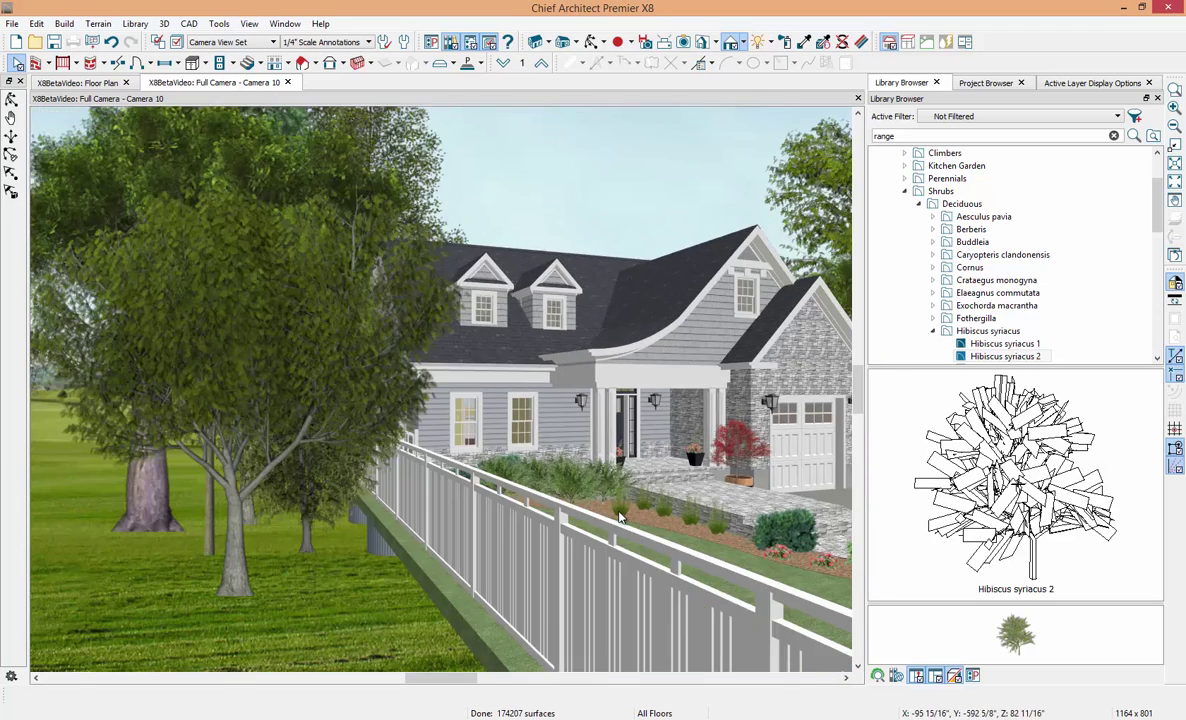
Step: Frame the front door in the camera view with 3D Focus on Object
{"action": "left_click_drag", "start_coordinate": [620, 515], "coordinate": [515, 484]}
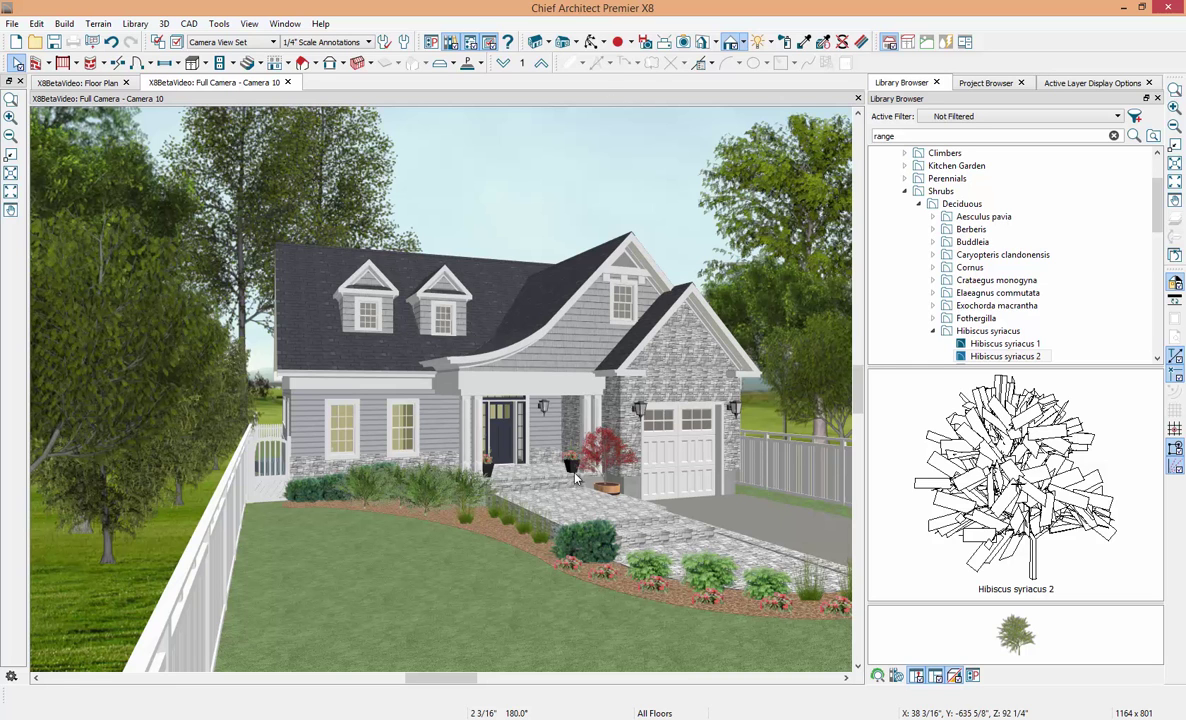
{"action": "left_click", "coordinate": [602, 44]}
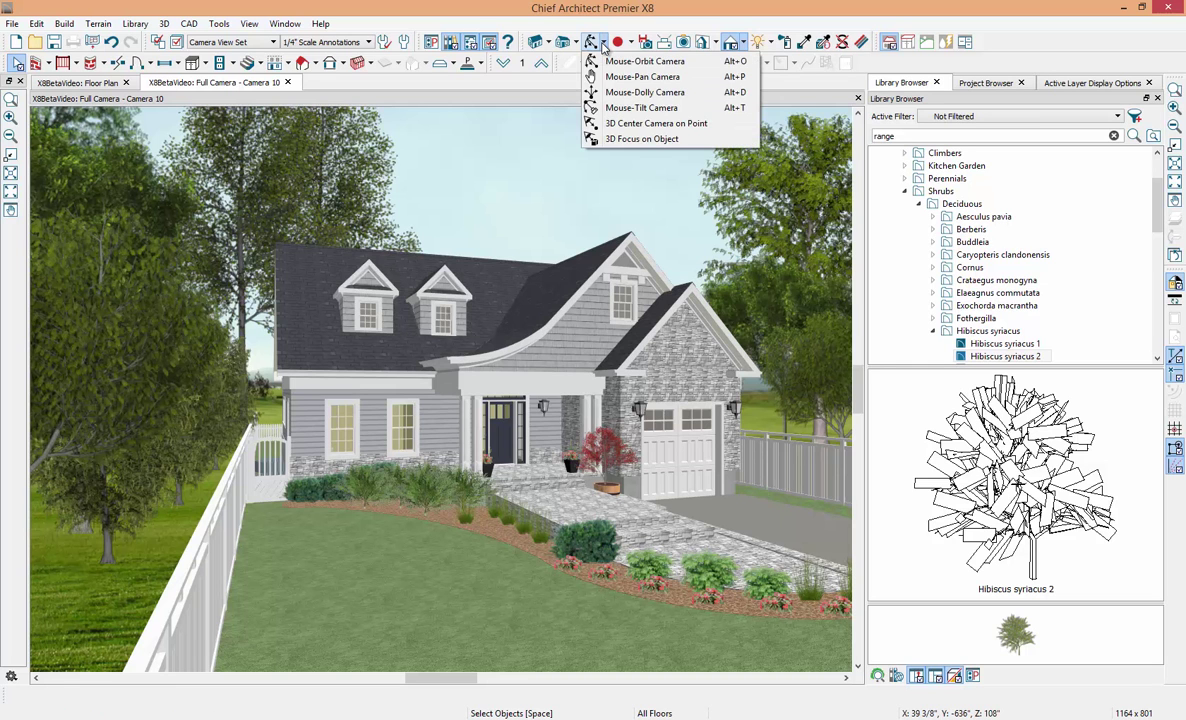
{"action": "left_click", "coordinate": [642, 139]}
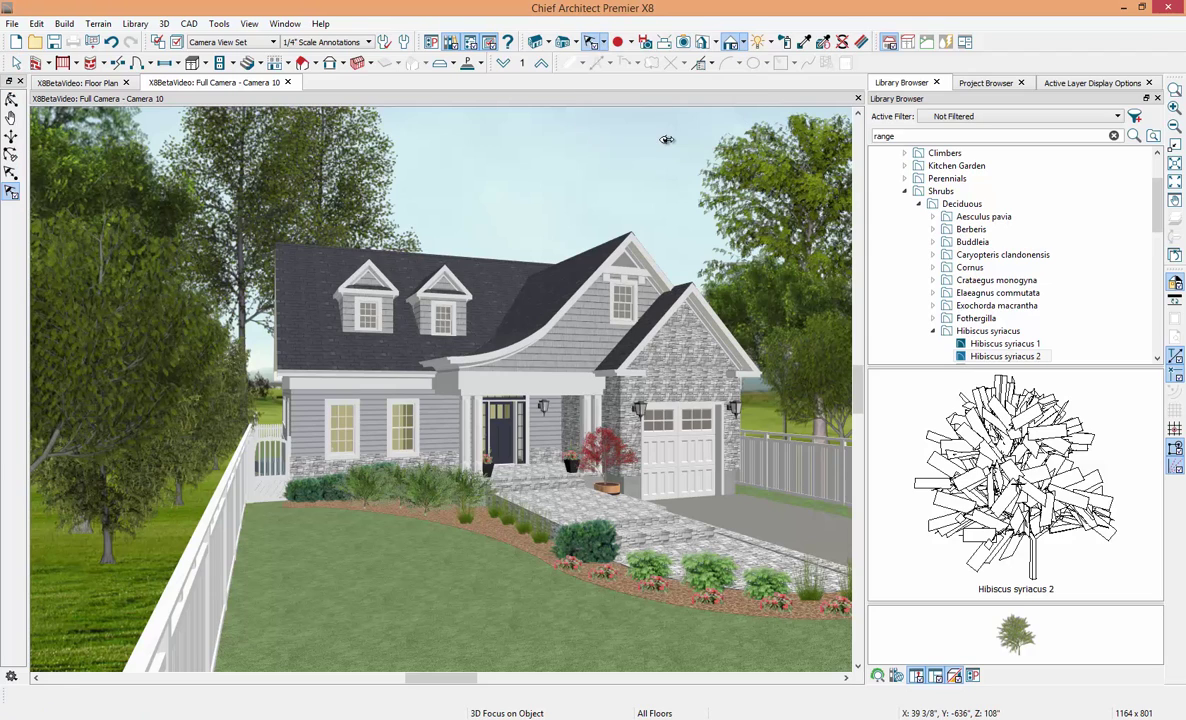
{"action": "left_click", "coordinate": [506, 436]}
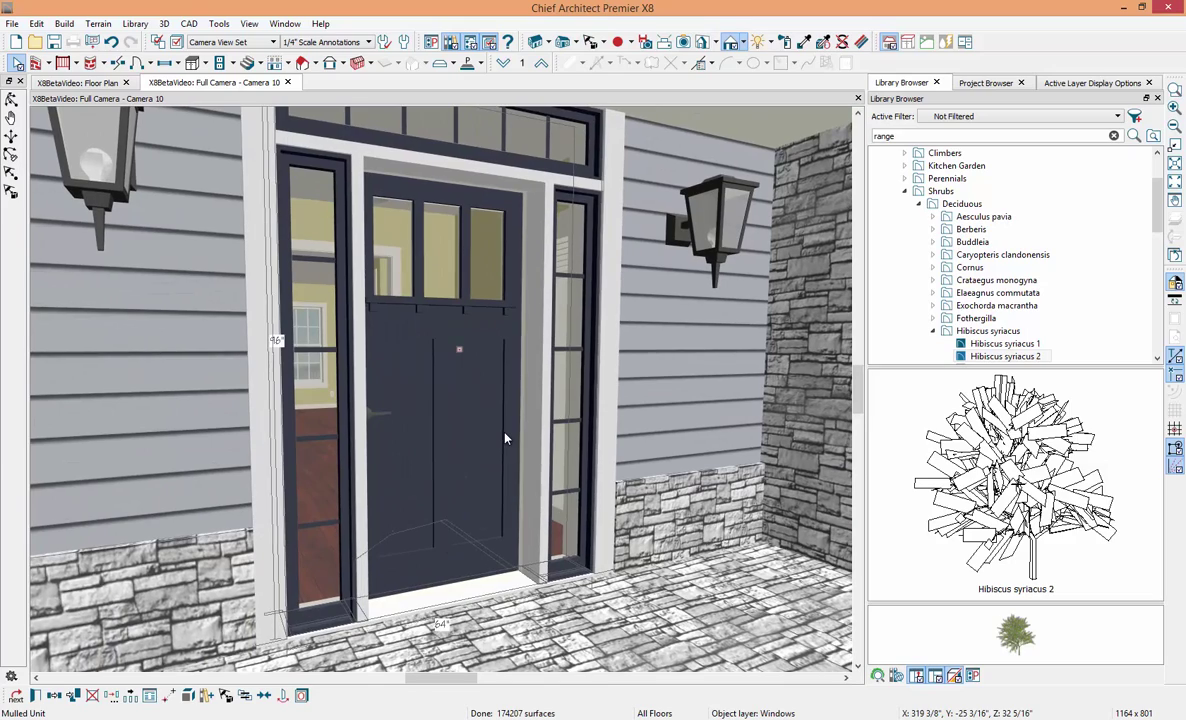
{"action": "left_click", "coordinate": [506, 438]}
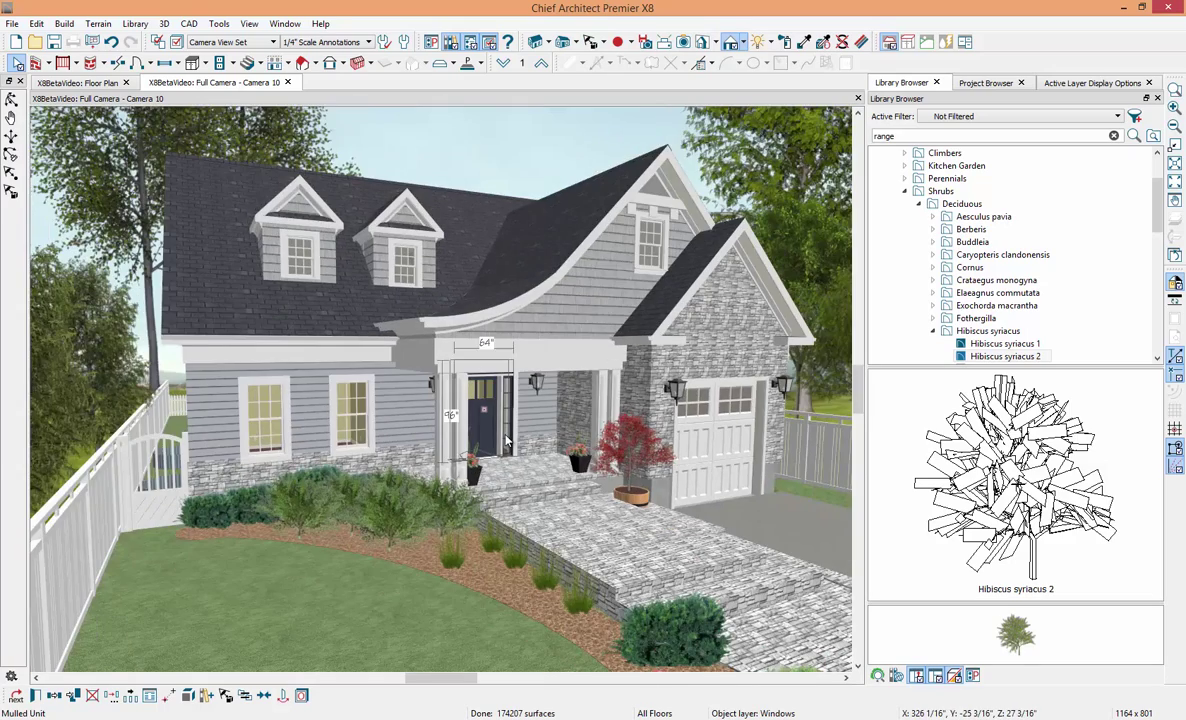
Step: Select the two ground-floor windows beside the porch and center and frame them together in the camera view
{"action": "left_click", "coordinate": [345, 395]}
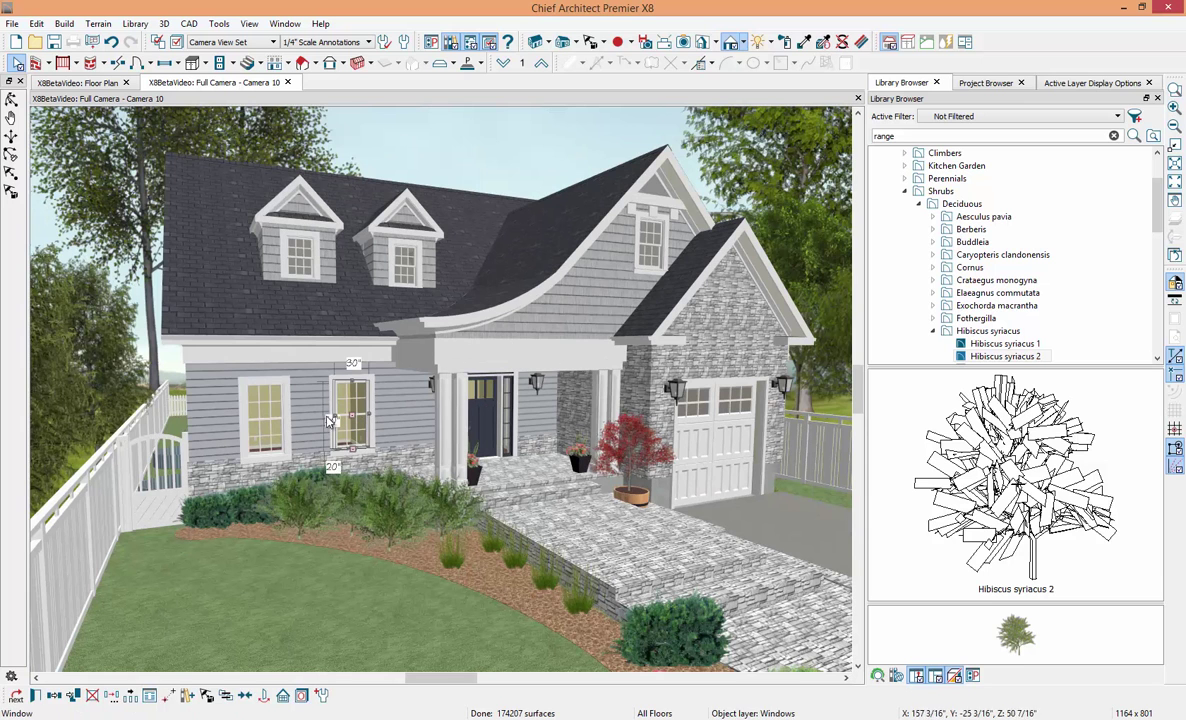
{"action": "left_click", "coordinate": [282, 425], "text": "shift"}
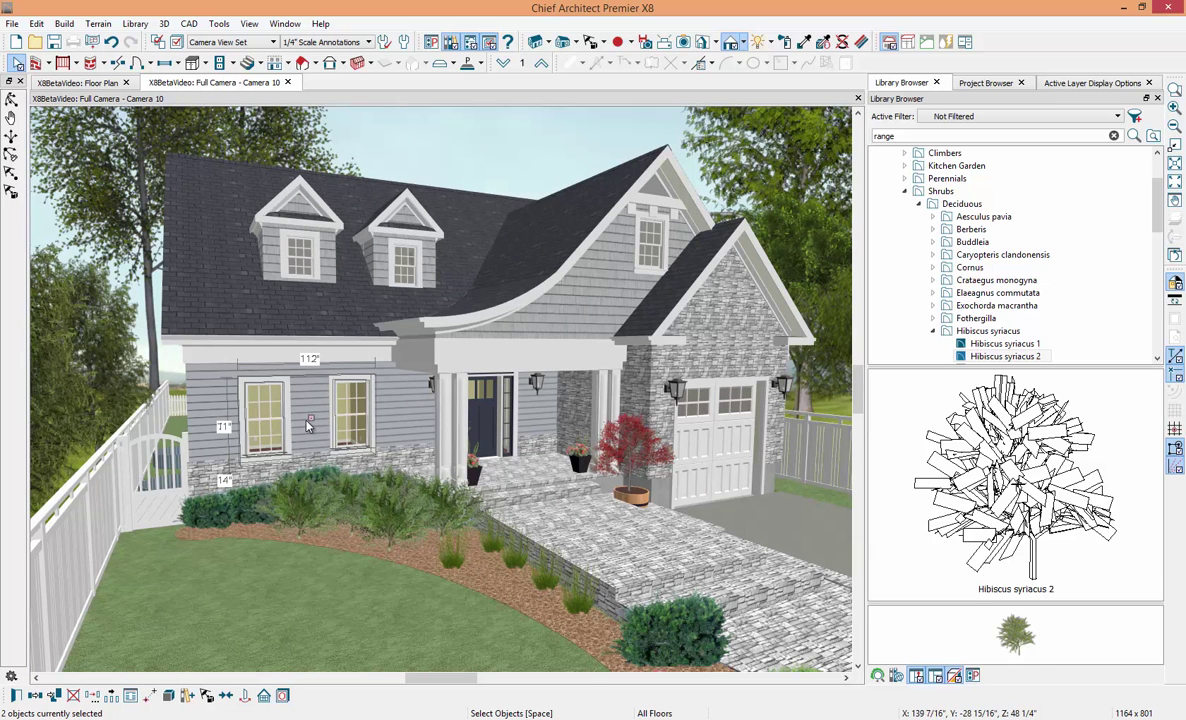
{"action": "left_click", "coordinate": [208, 696]}
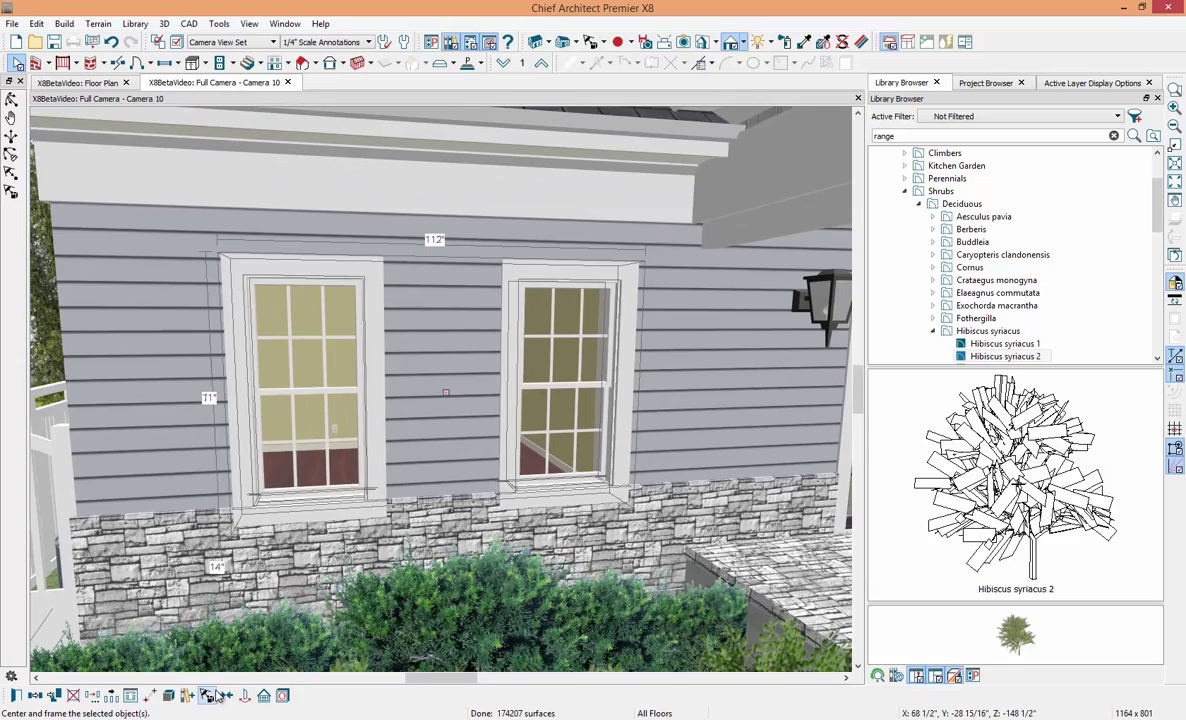
{"action": "left_click", "coordinate": [210, 696]}
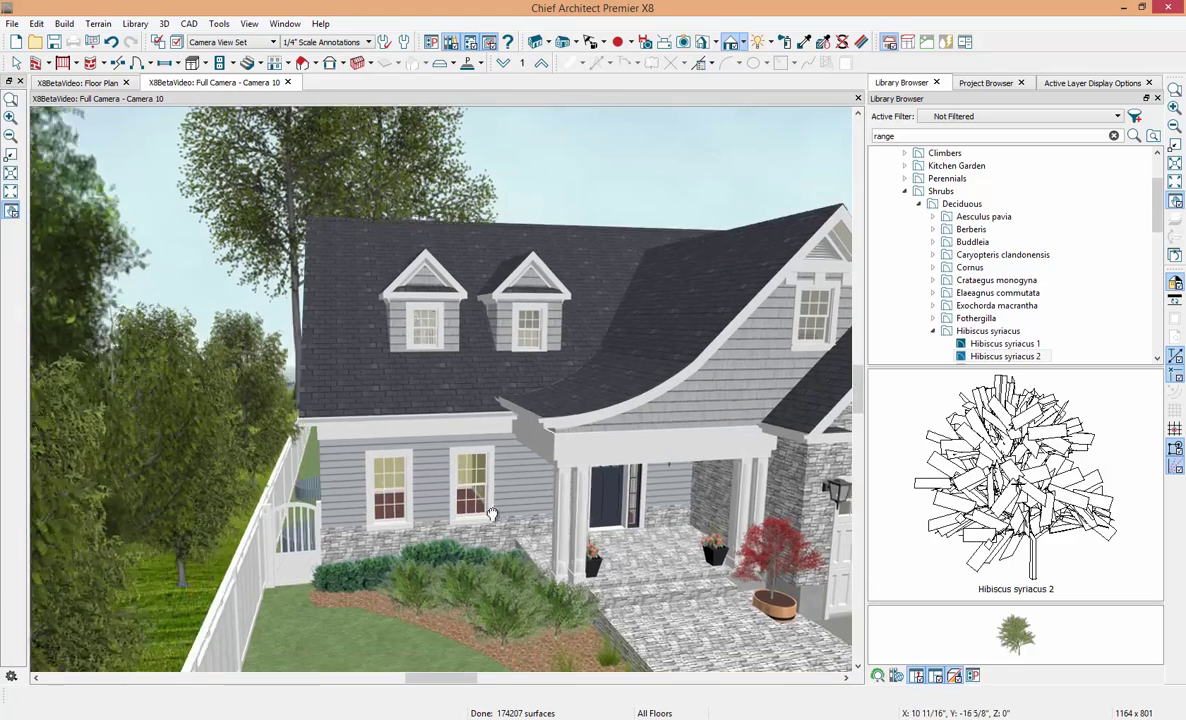
{"action": "key", "text": "space"}
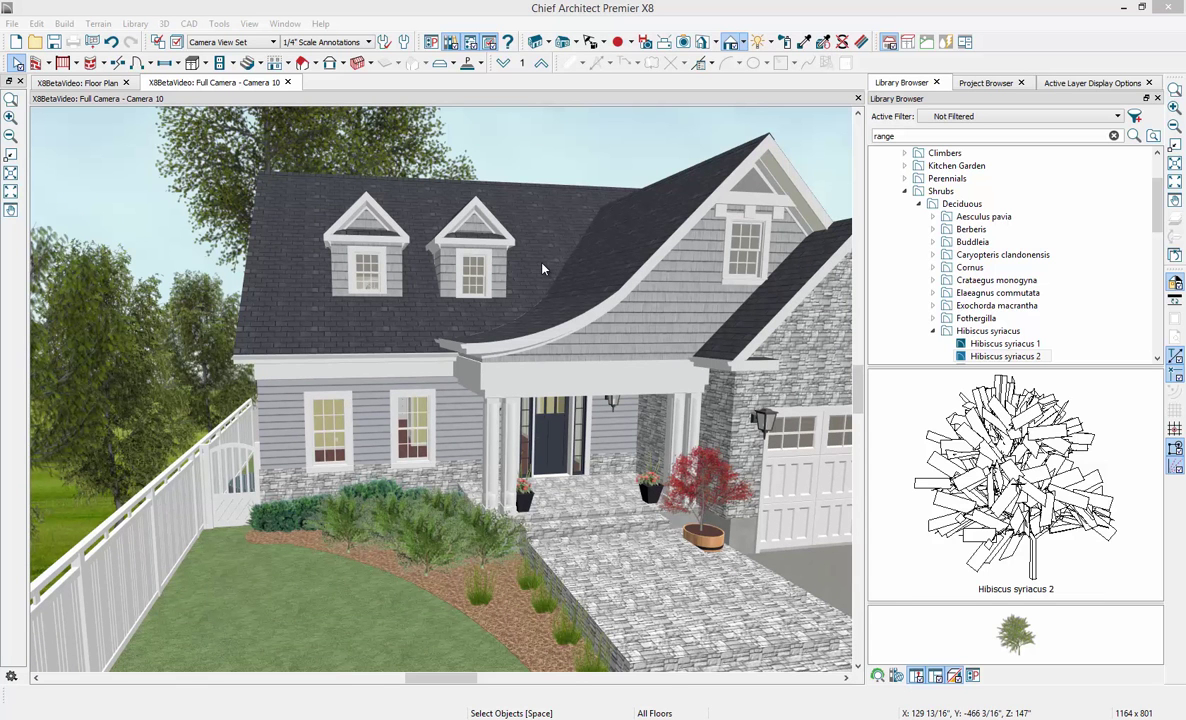
Step: Enable Show Shadows for perspective views in the General Camera defaults
{"action": "left_click", "coordinate": [384, 41]}
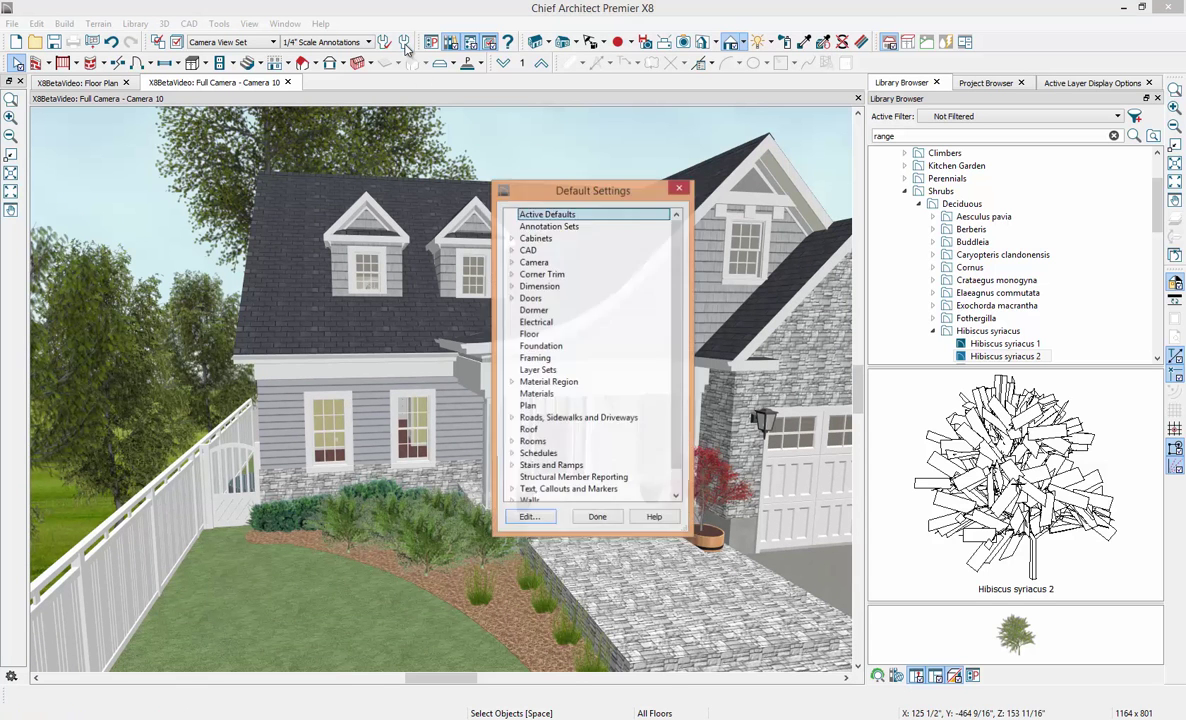
{"action": "left_click", "coordinate": [511, 262]}
{"action": "double_click", "coordinate": [552, 275]}
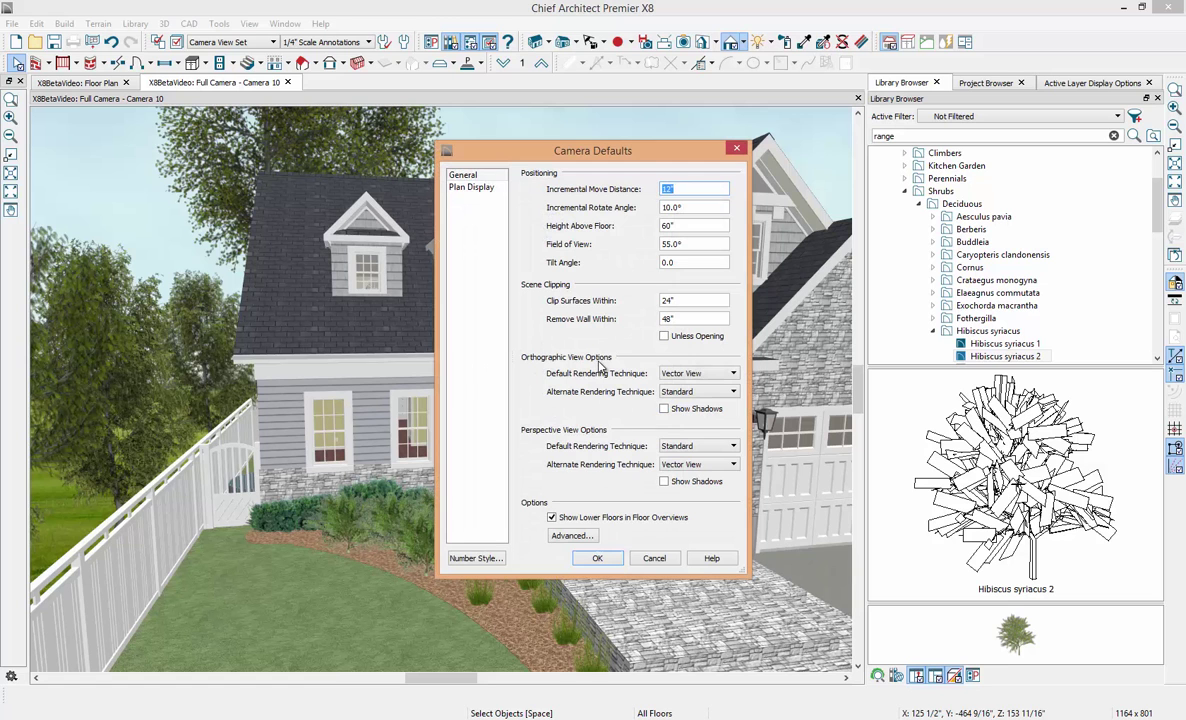
{"action": "left_click", "coordinate": [665, 483]}
{"action": "left_click", "coordinate": [597, 558]}
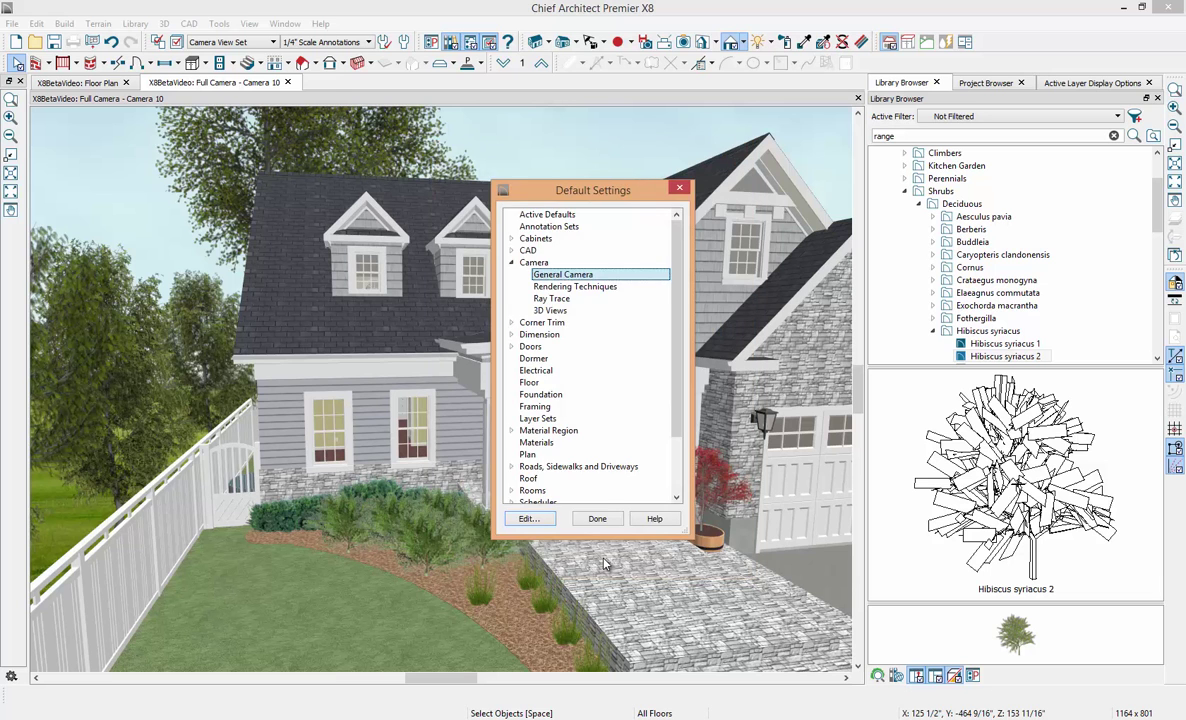
{"action": "left_click", "coordinate": [596, 519]}
Step: Close the current camera view and create a full camera from the front yard aimed at the porch's corner with the house
{"action": "left_click", "coordinate": [287, 82]}
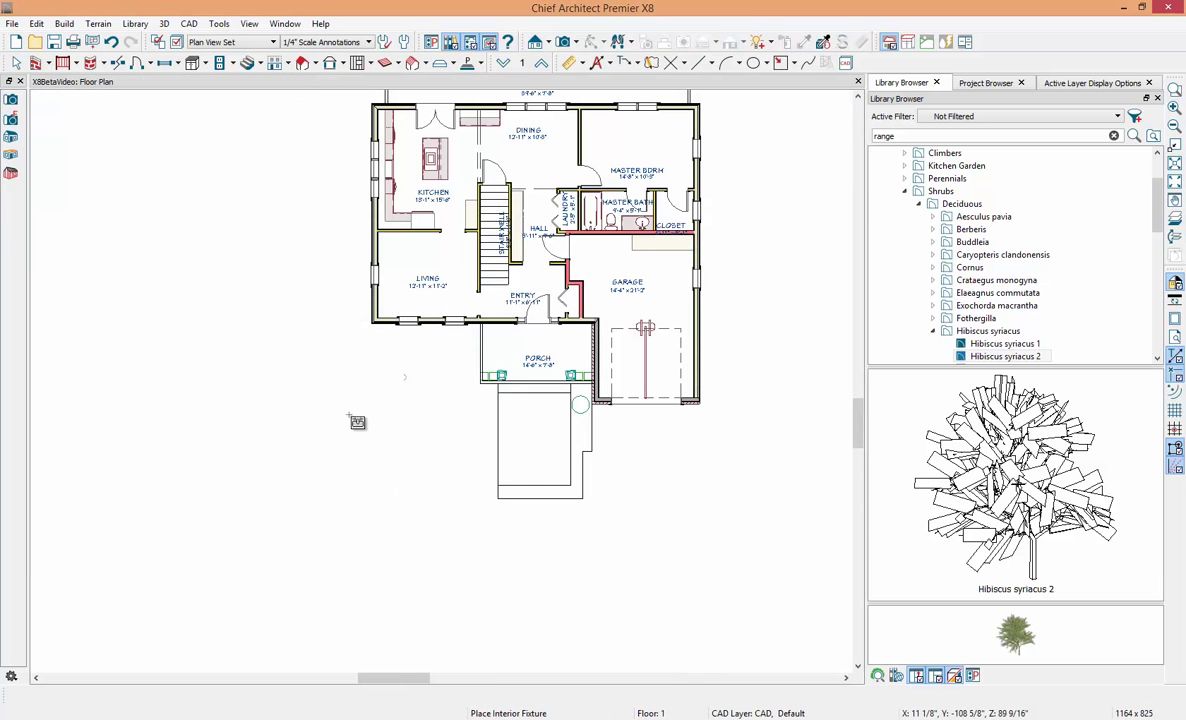
{"action": "left_click_drag", "start_coordinate": [395, 557], "coordinate": [483, 325]}
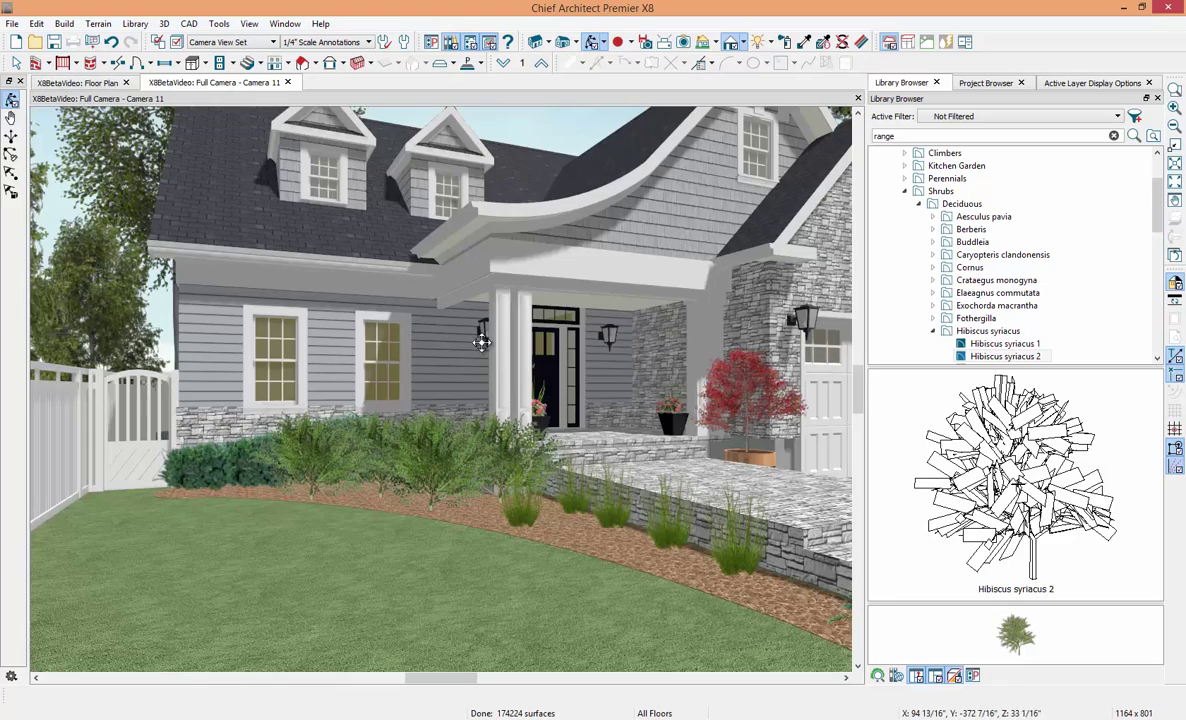
{"action": "mouse_move", "coordinate": [521, 377]}
{"action": "left_mouse_down"}
{"action": "mouse_move", "coordinate": [492, 397]}
{"action": "mouse_move", "coordinate": [509, 395]}
{"action": "left_mouse_up"}
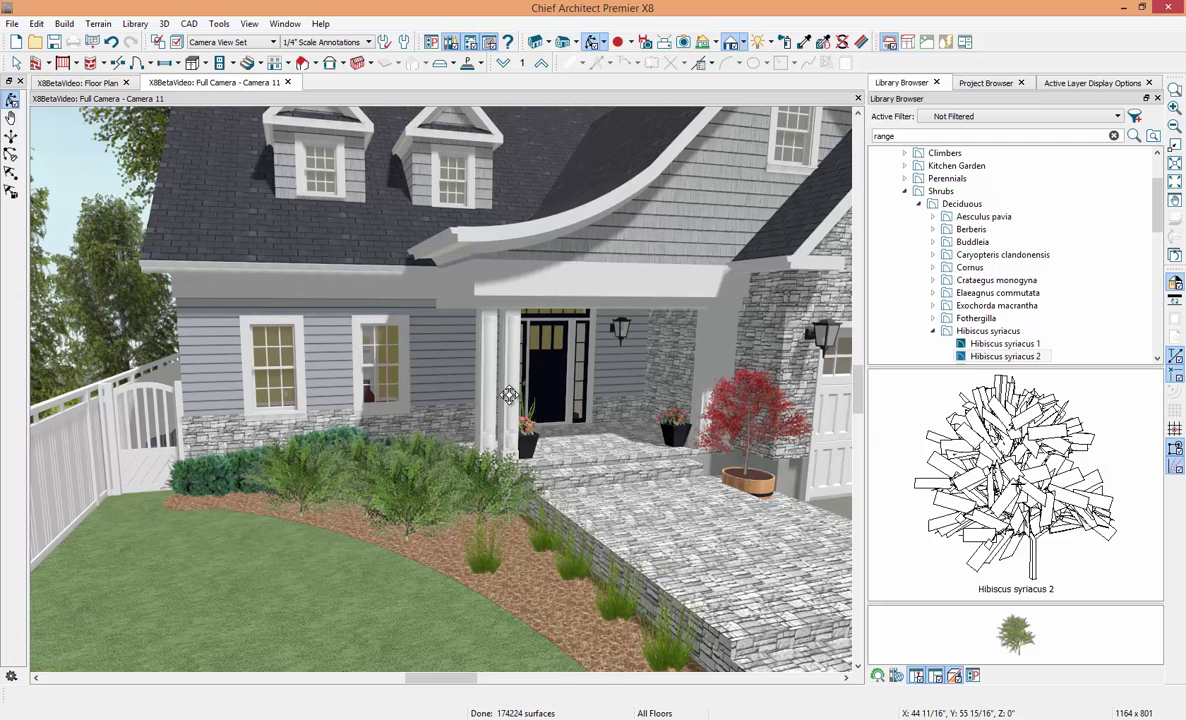
Step: Turn off Show Shadows in the specification of the new full camera in the floor plan
{"action": "left_click", "coordinate": [97, 83]}
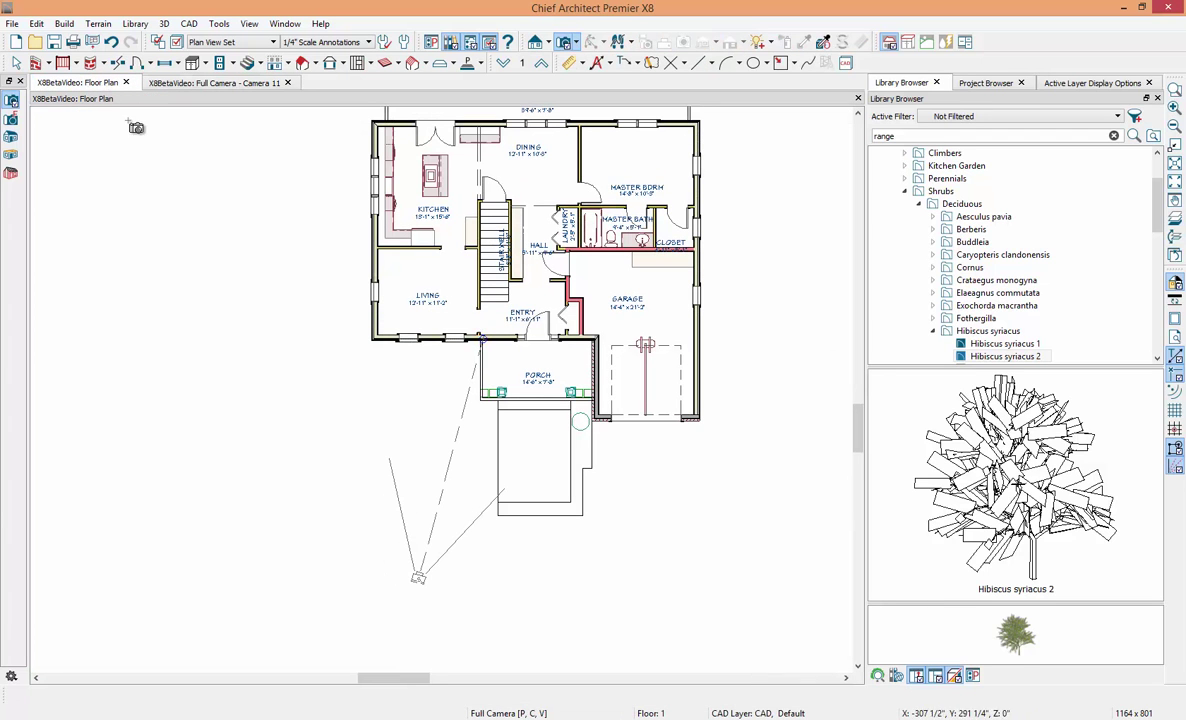
{"action": "left_click", "coordinate": [396, 538]}
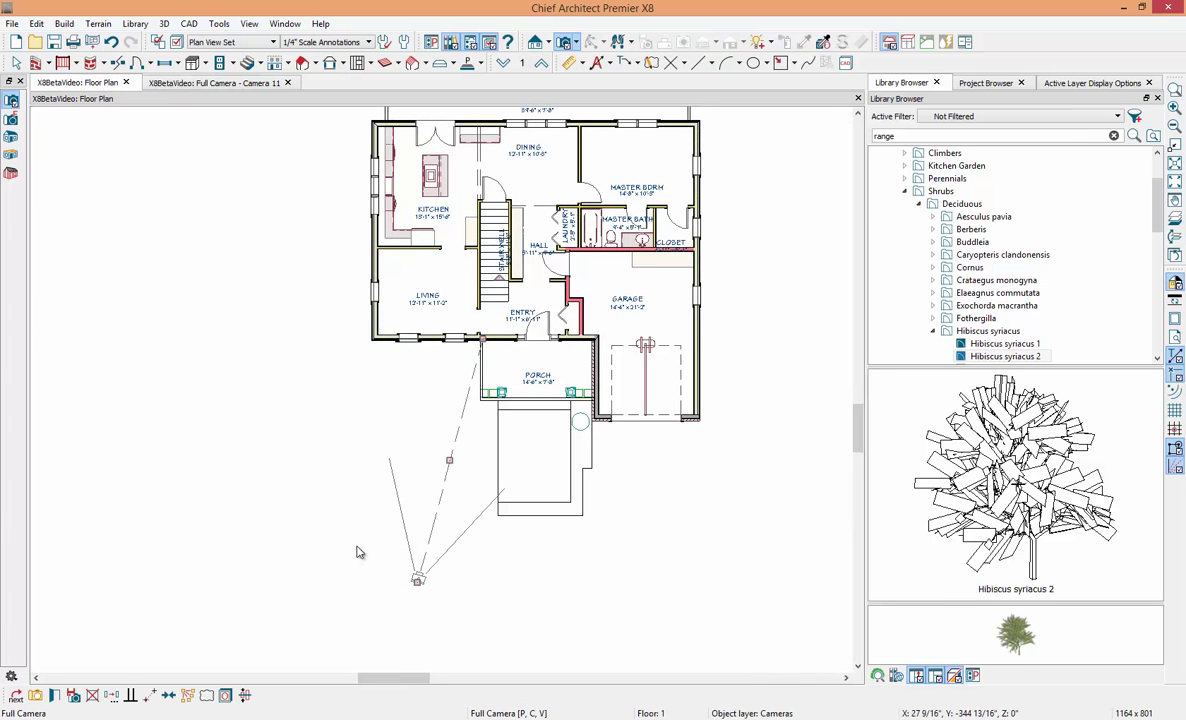
{"action": "key", "text": "ctrl+e"}
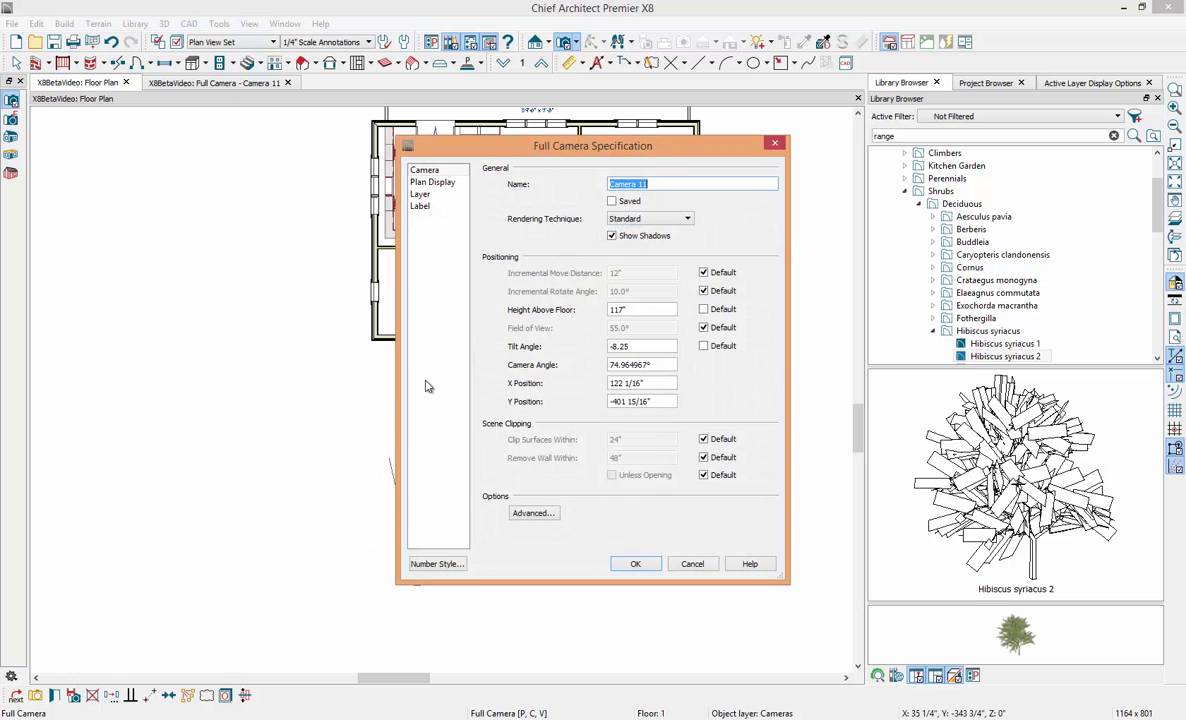
{"action": "left_click", "coordinate": [612, 237]}
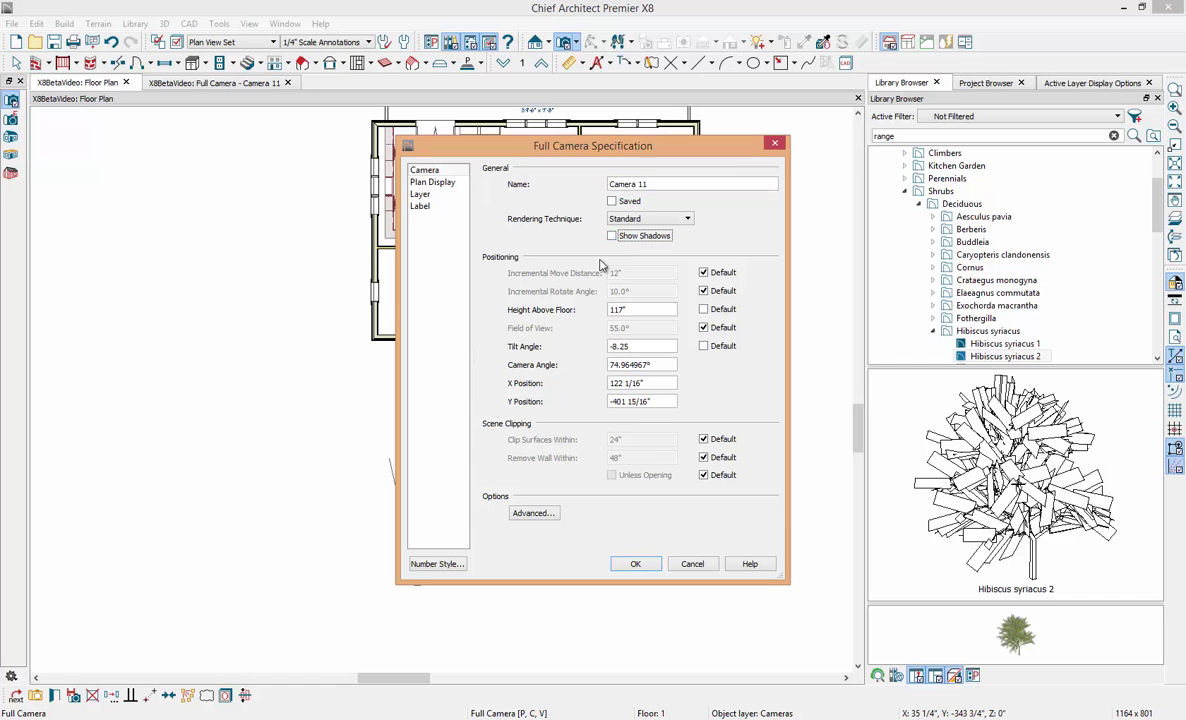
{"action": "left_click", "coordinate": [638, 565]}
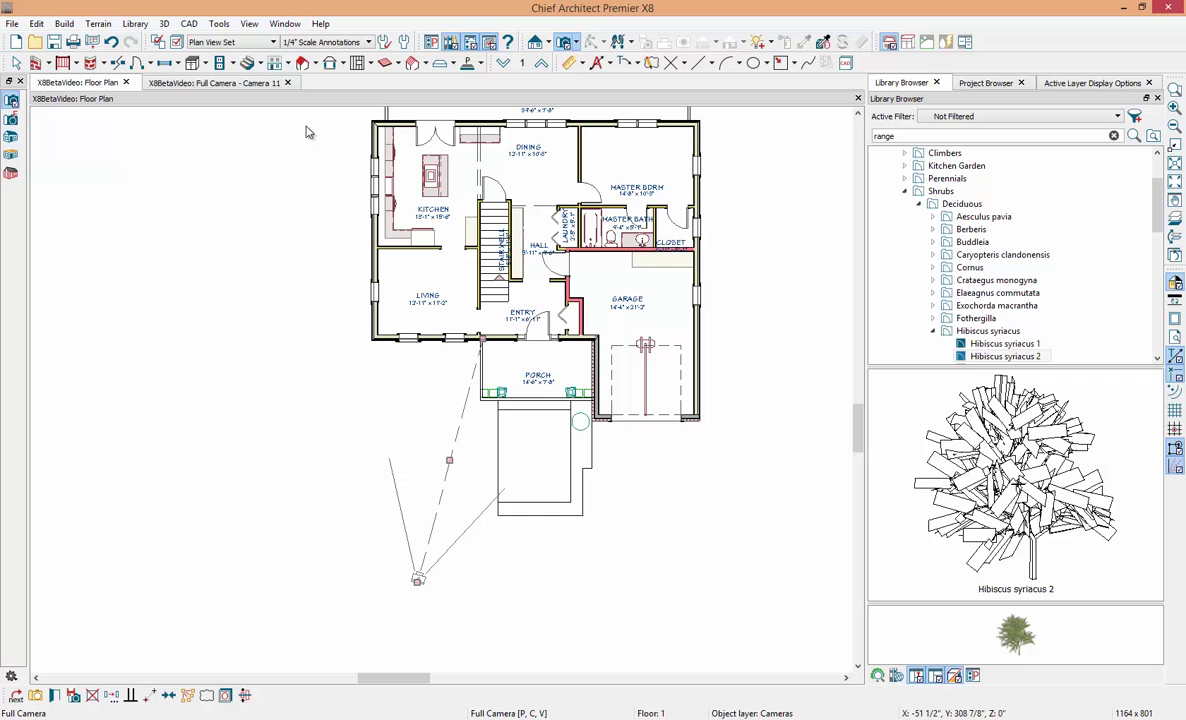
Step: Close the first camera view, and create and close a second full camera from the front yard aimed at the window beside the porch
{"action": "left_click", "coordinate": [241, 86]}
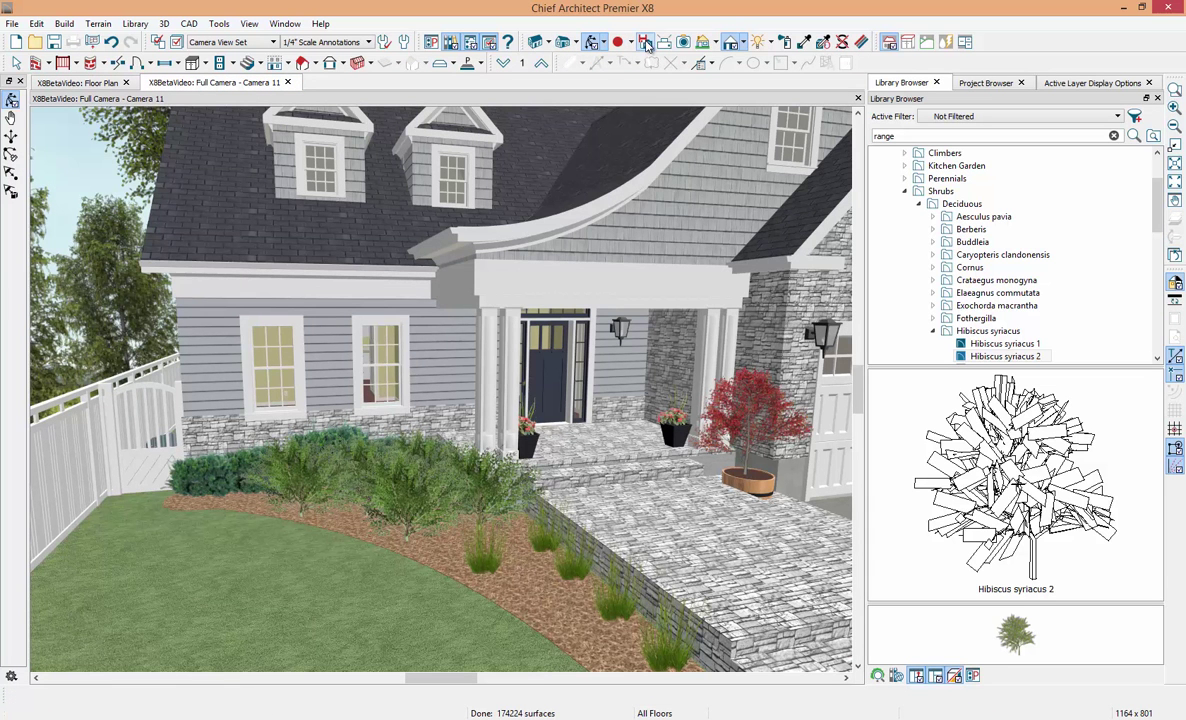
{"action": "left_click", "coordinate": [287, 82]}
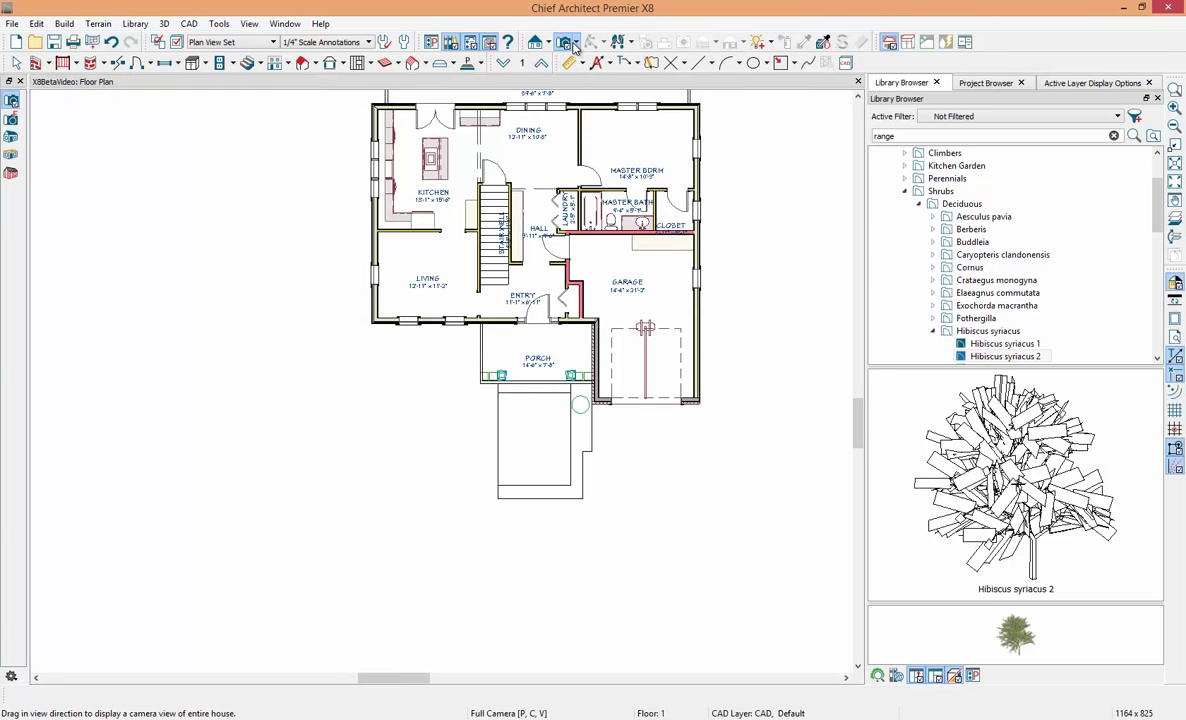
{"action": "left_click_drag", "start_coordinate": [404, 495], "coordinate": [449, 328]}
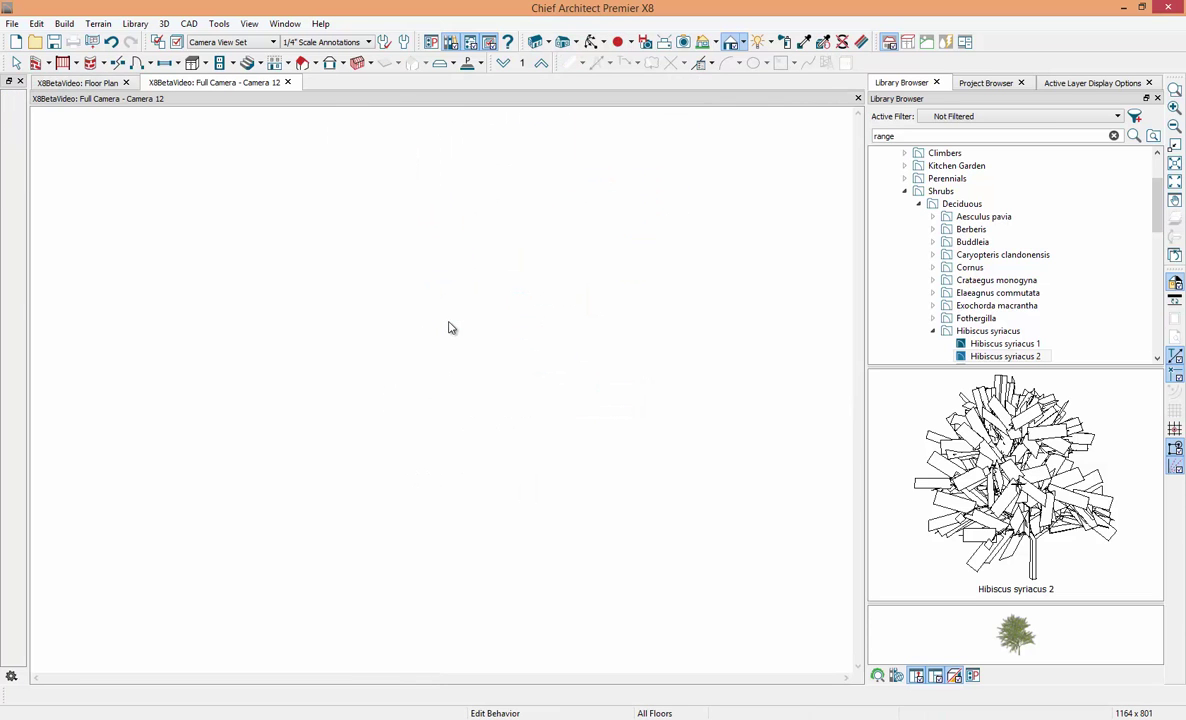
{"action": "scroll", "coordinate": [521, 368], "scroll_direction": "down", "scroll_amount": 3}
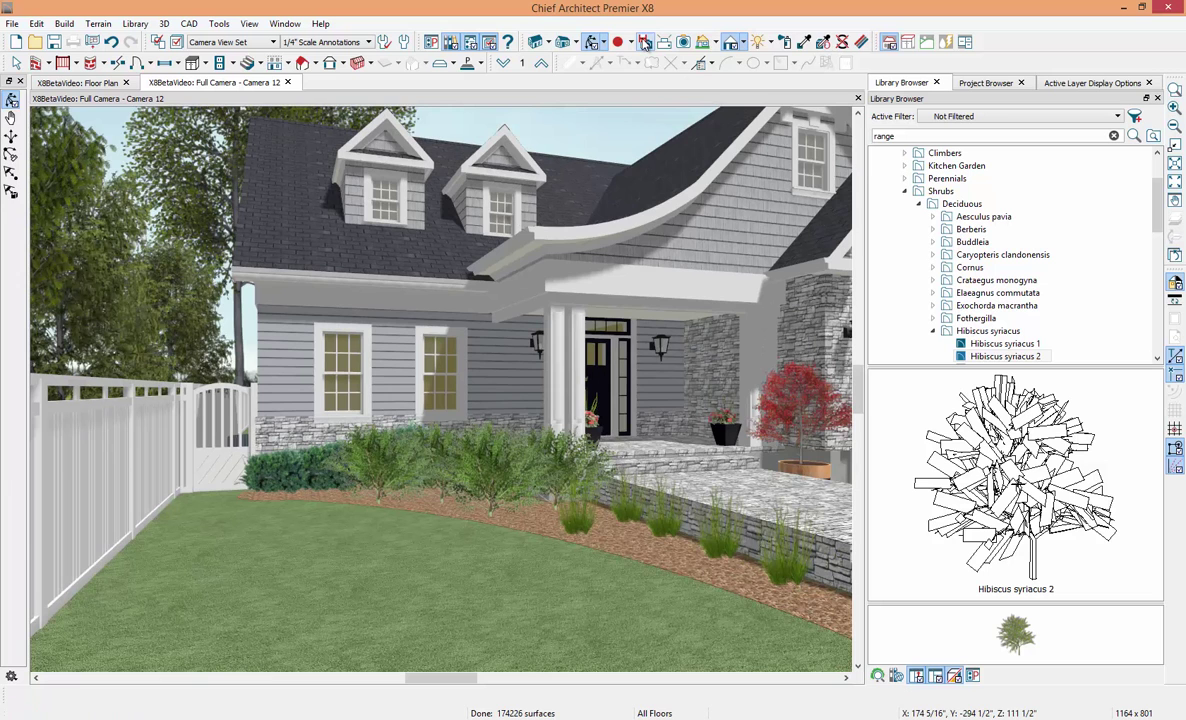
{"action": "left_click", "coordinate": [287, 82]}
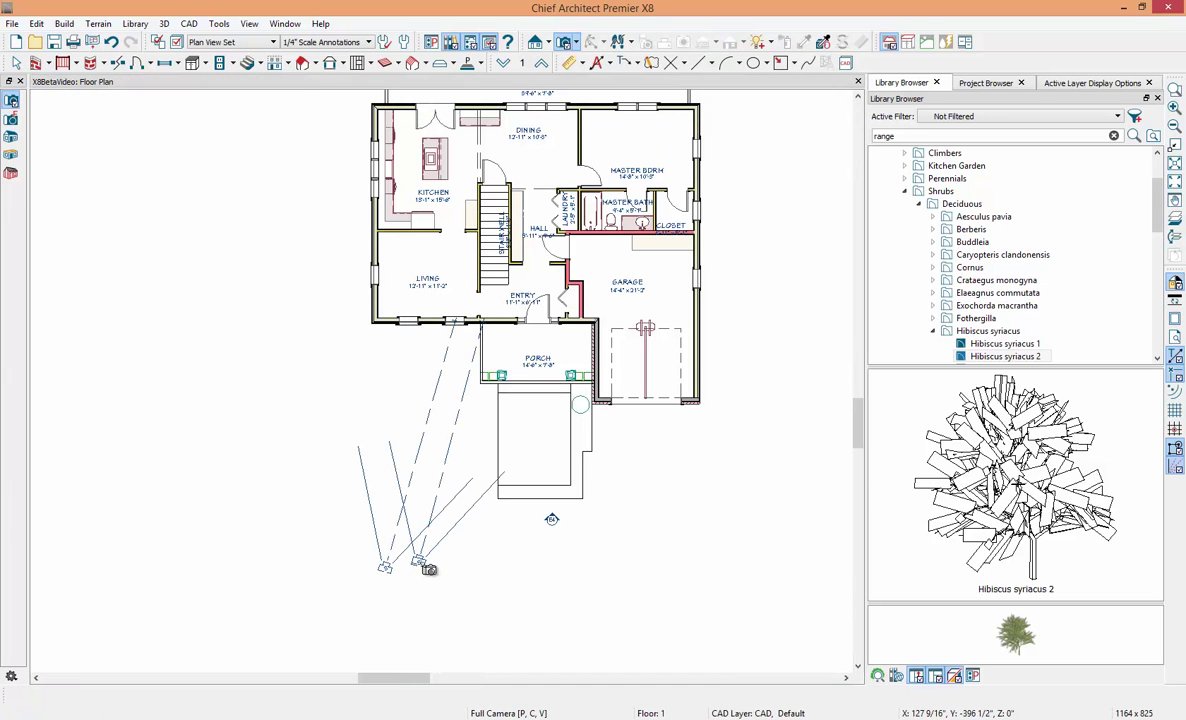
Step: Reopen both front-yard cameras from the floor plan to compare the view without shadows and the view with them
{"action": "left_click", "coordinate": [420, 564]}
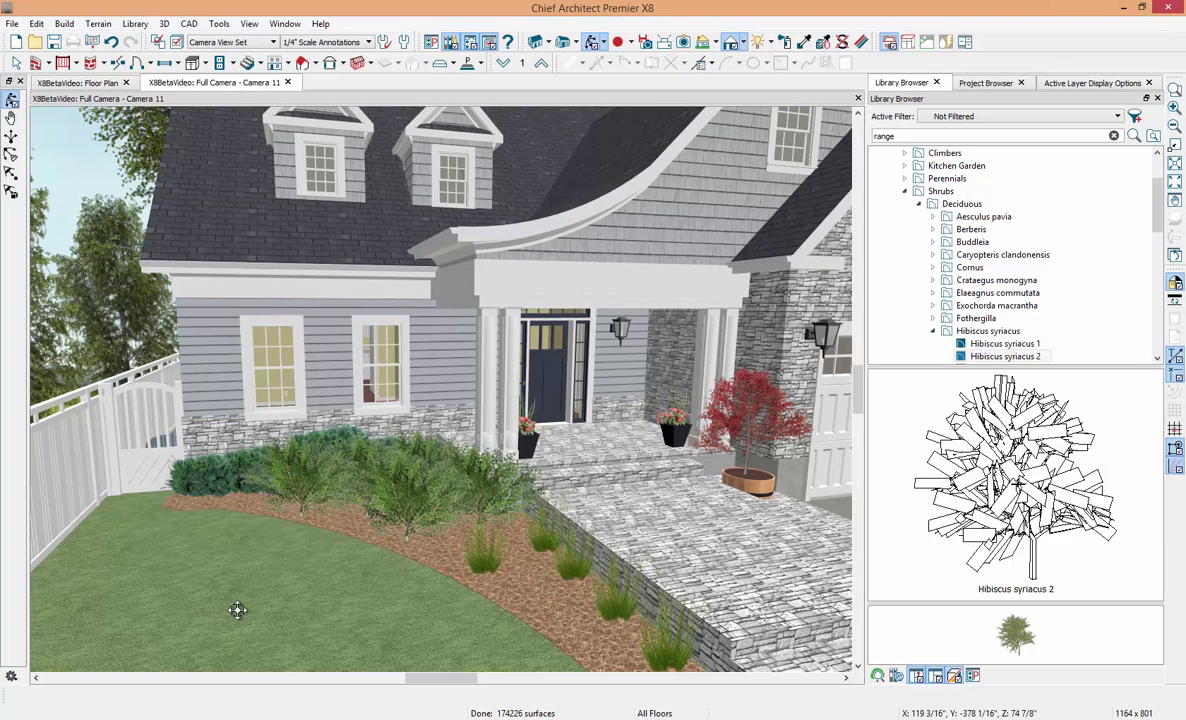
{"action": "left_click", "coordinate": [98, 82]}
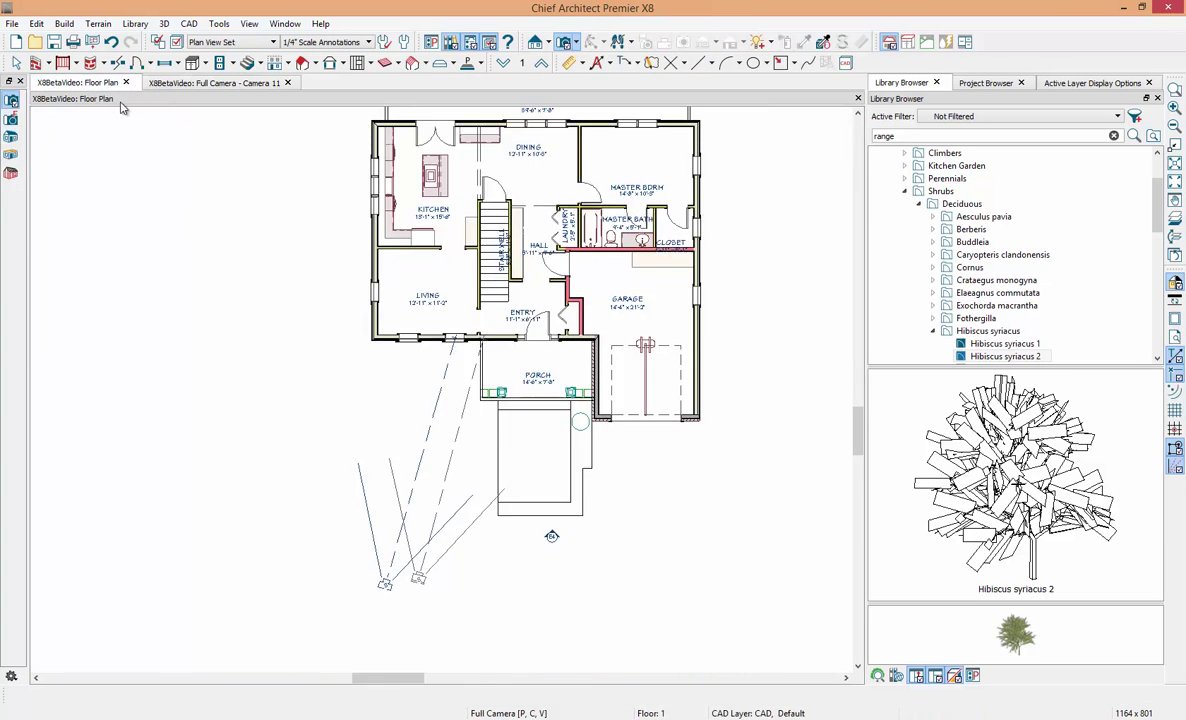
{"action": "left_click", "coordinate": [366, 598]}
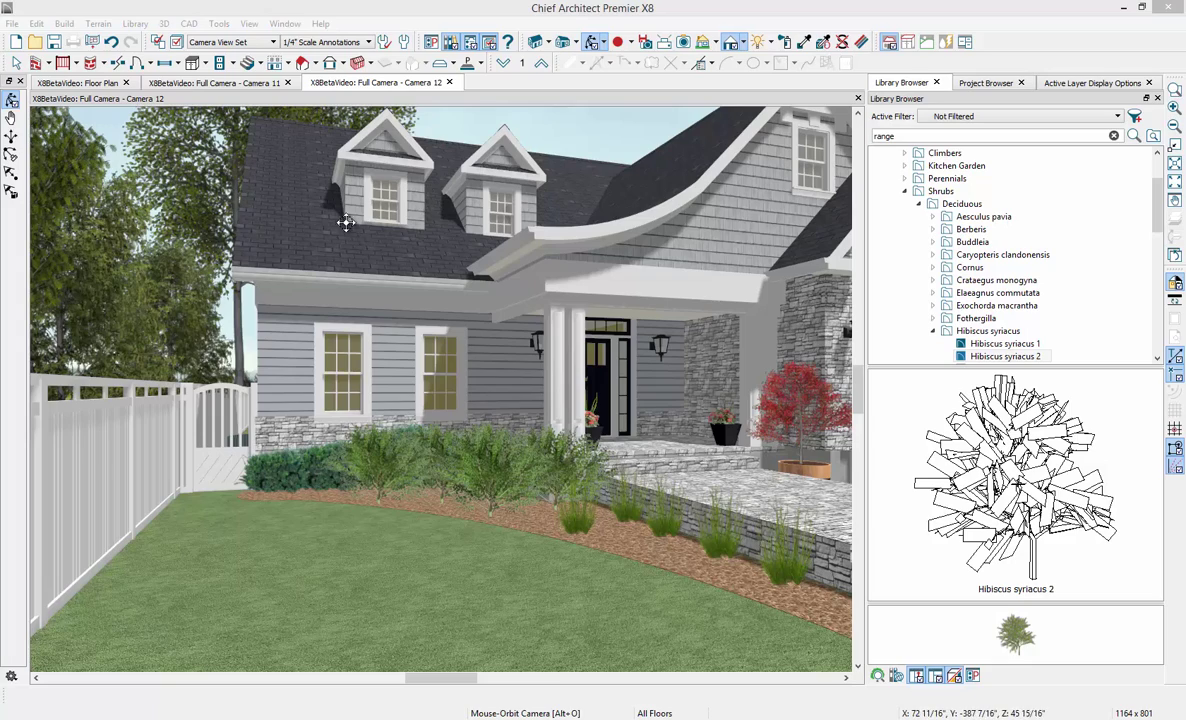
{"action": "mouse_move", "coordinate": [278, 206]}
{"action": "left_mouse_down"}
{"action": "mouse_move", "coordinate": [376, 222]}
{"action": "mouse_move", "coordinate": [572, 218]}
{"action": "mouse_move", "coordinate": [530, 206]}
{"action": "mouse_move", "coordinate": [265, 220]}
{"action": "left_mouse_up"}
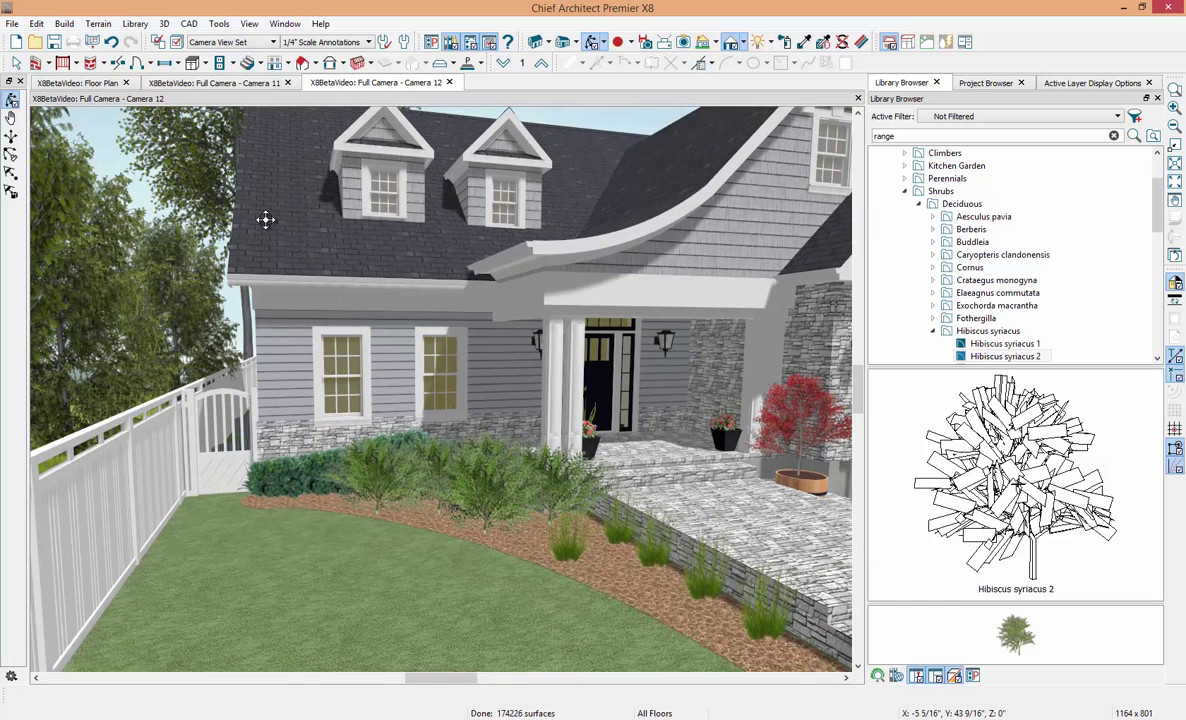
Step: Enable Sunlight Follows Camera in the second camera's Adjust Sunlight settings and check the lighting around the house
{"action": "left_click", "coordinate": [770, 43]}
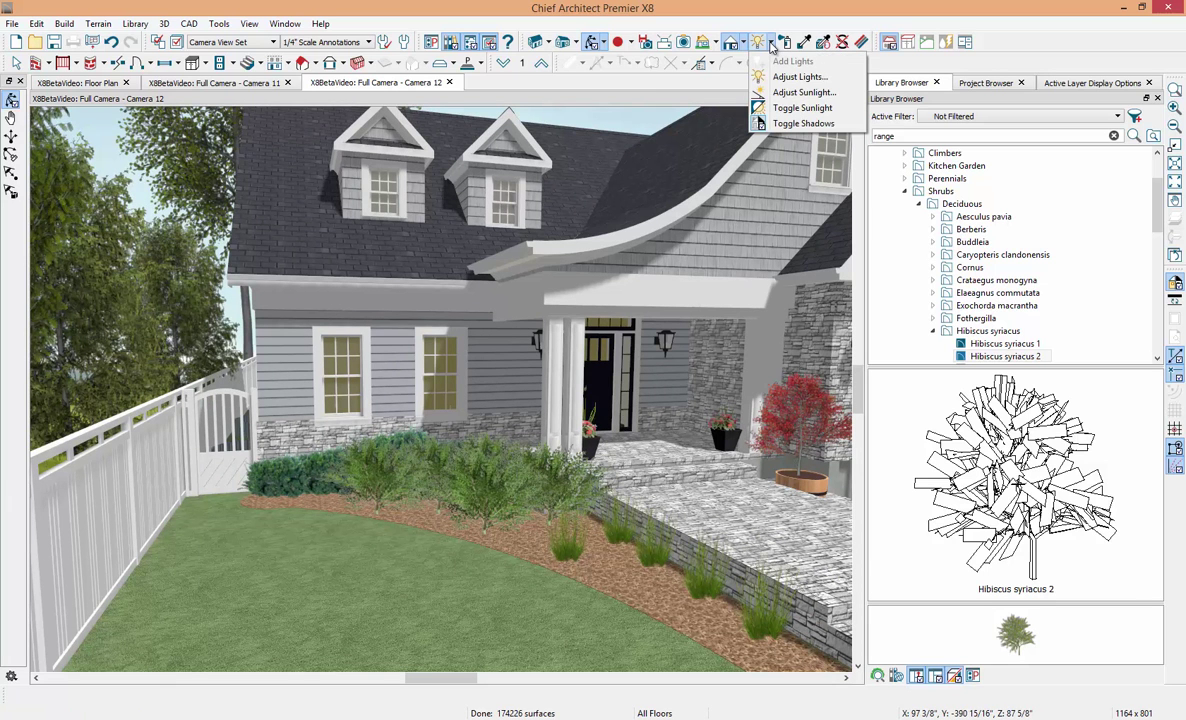
{"action": "left_click", "coordinate": [795, 92]}
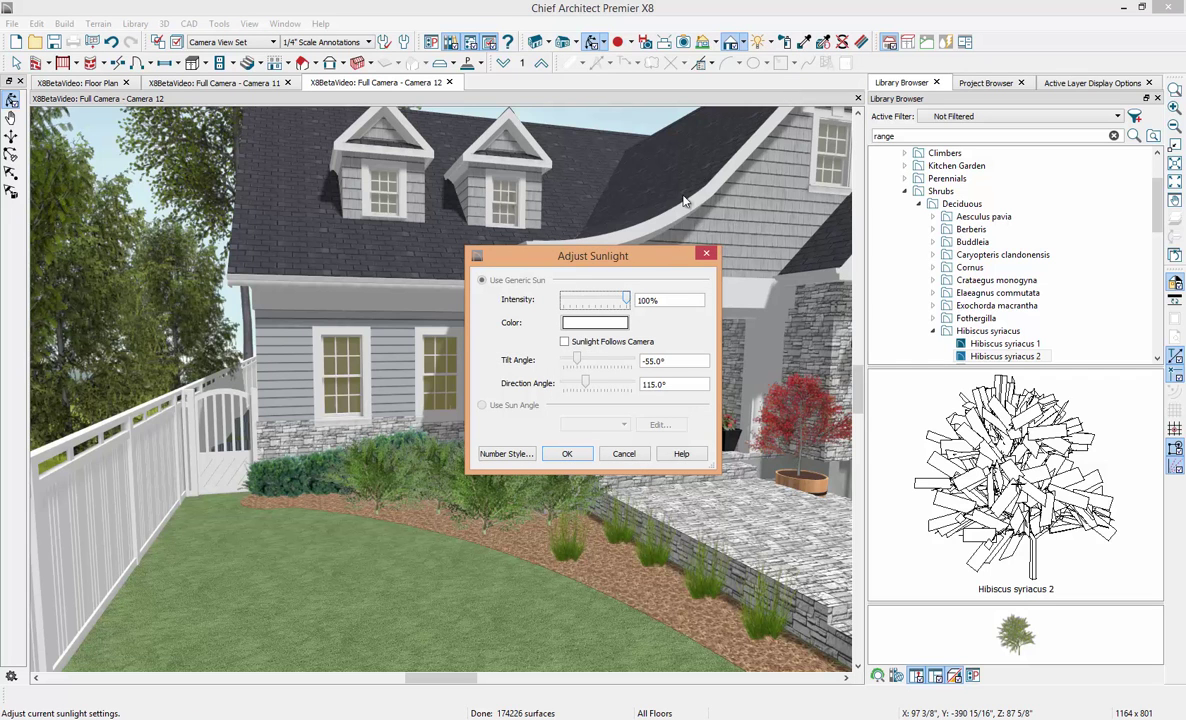
{"action": "left_click", "coordinate": [586, 341]}
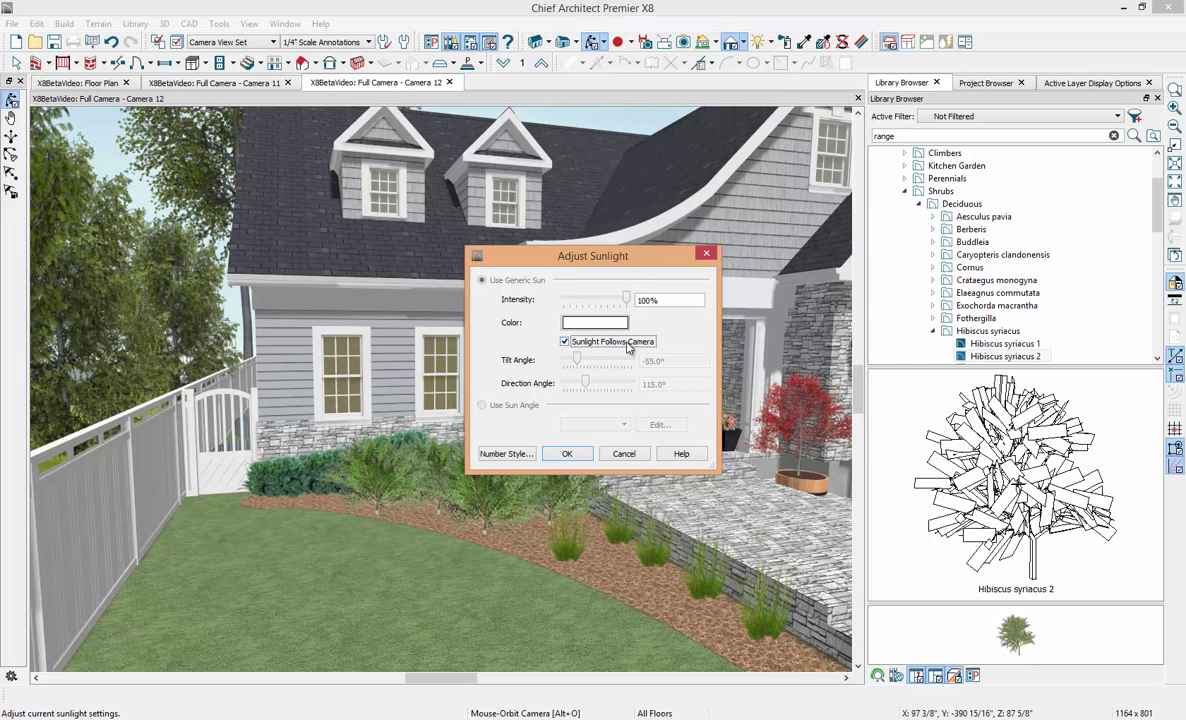
{"action": "left_click", "coordinate": [563, 453]}
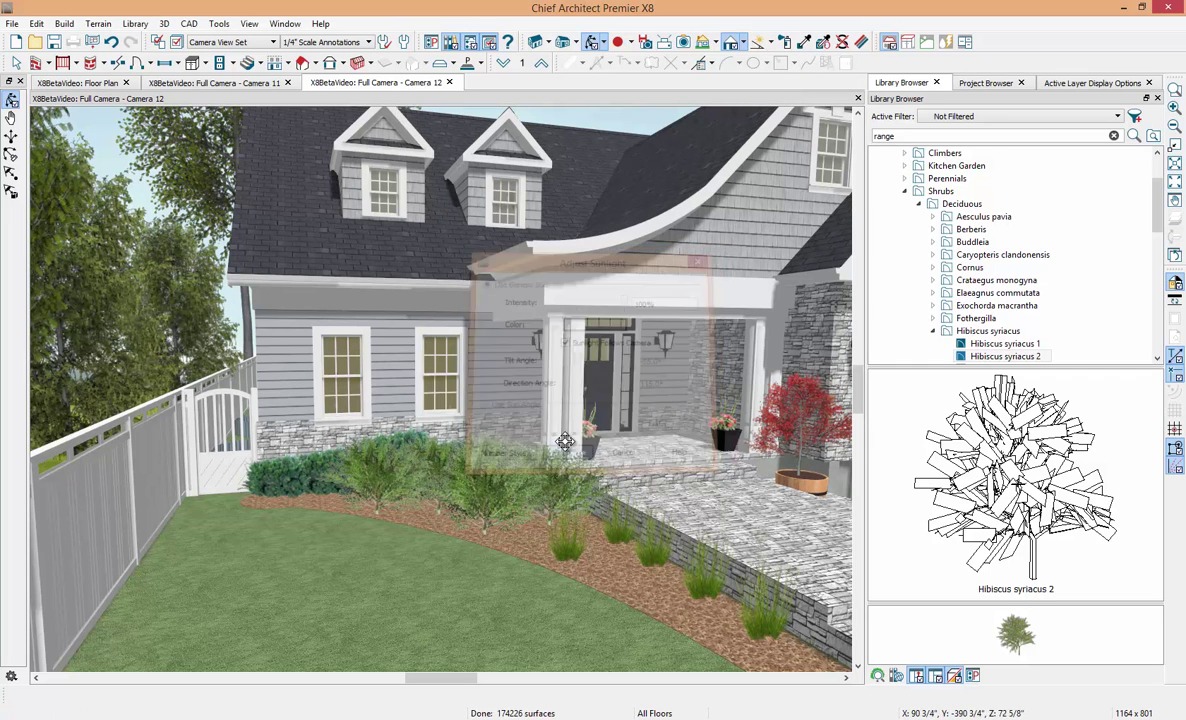
{"action": "scroll", "coordinate": [281, 339], "scroll_direction": "up", "scroll_amount": 6}
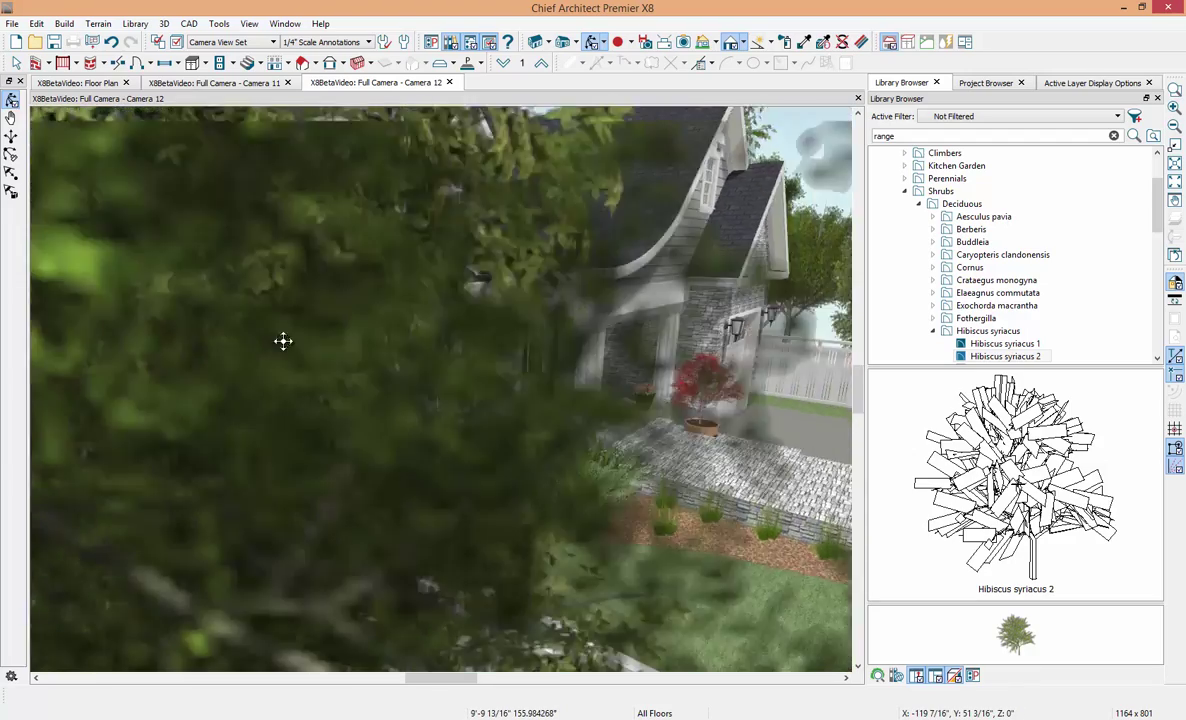
{"action": "scroll", "coordinate": [331, 341], "scroll_direction": "down", "scroll_amount": 6}
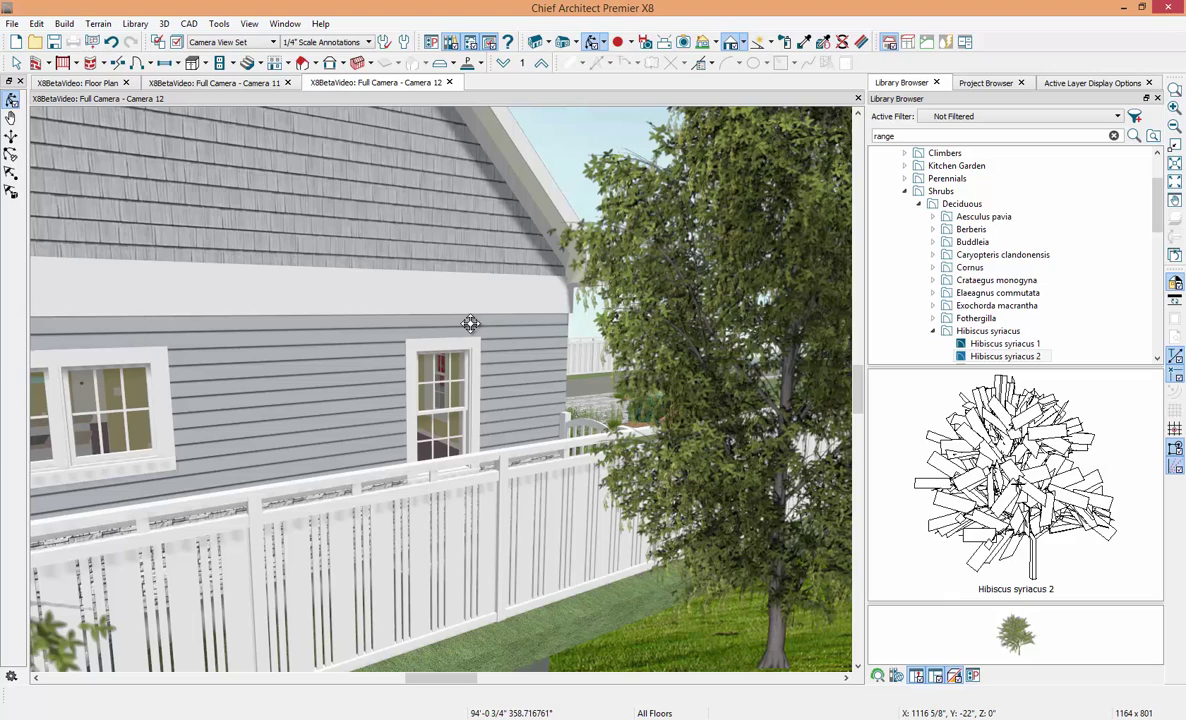
{"action": "scroll", "coordinate": [470, 323], "scroll_direction": "up", "scroll_amount": 6}
{"action": "scroll", "coordinate": [249, 334], "scroll_direction": "down", "scroll_amount": 6}
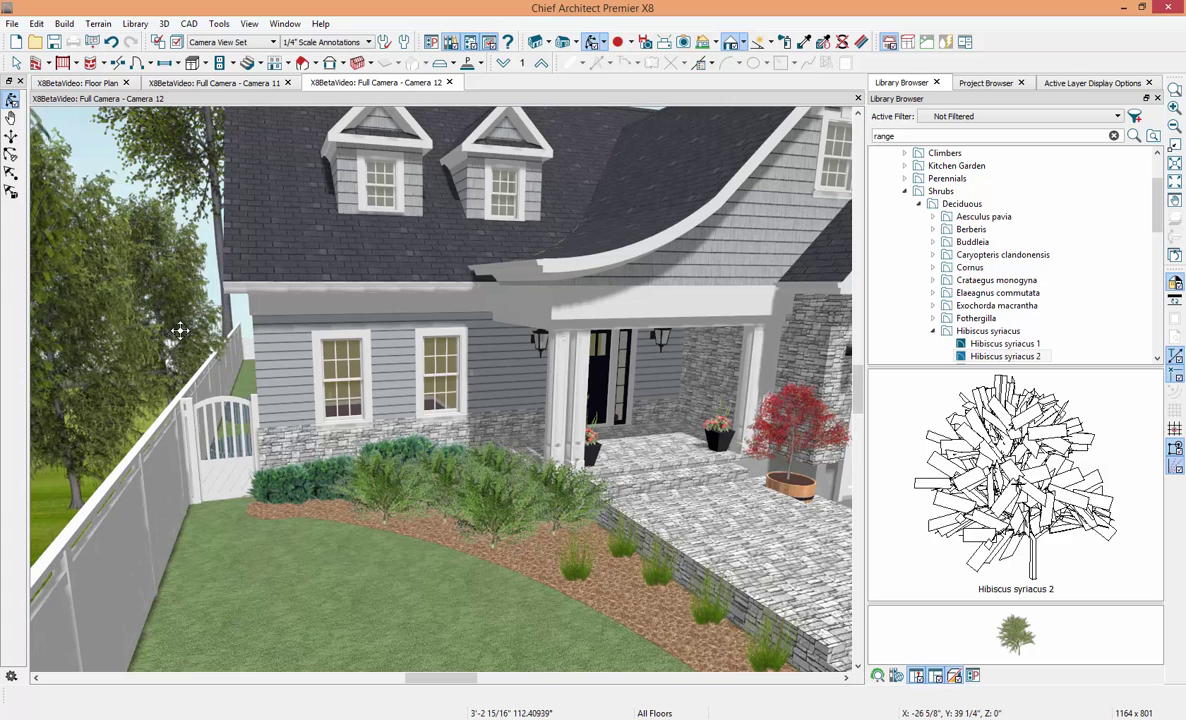
{"action": "left_click_drag", "start_coordinate": [180, 331], "coordinate": [90, 315]}
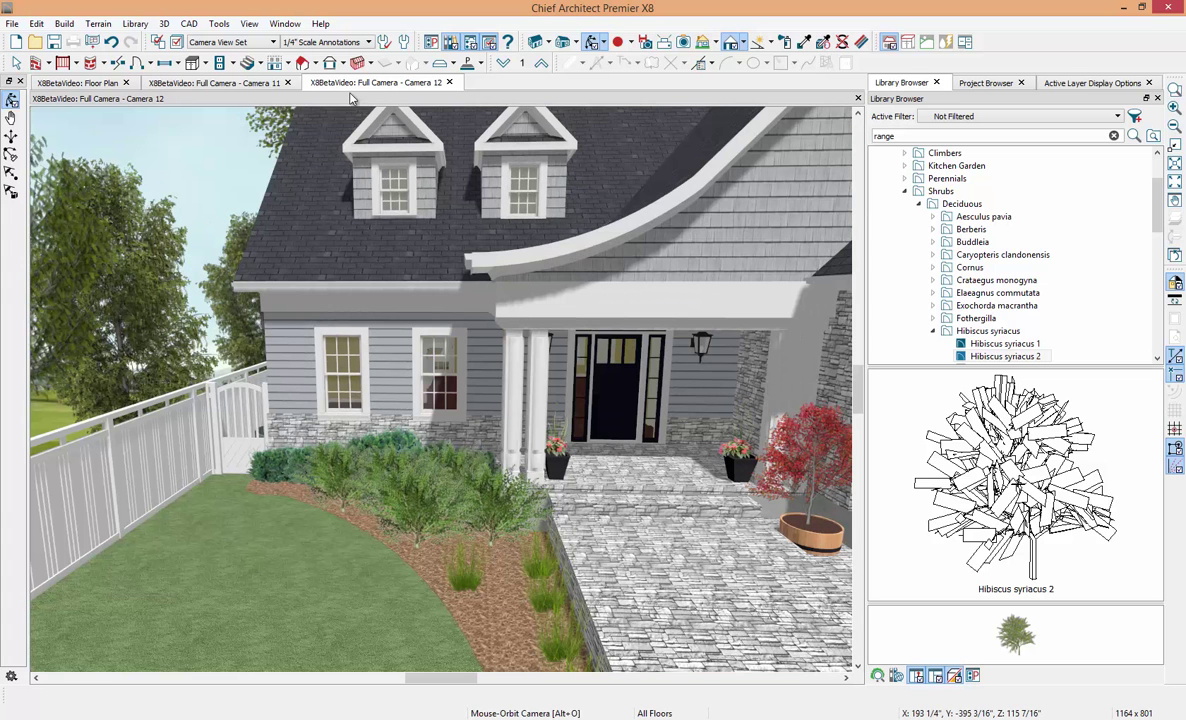
Step: Review the Standard and Vector View options in the Rendering Technique defaults, including the Opaque Window Glass setting
{"action": "left_click", "coordinate": [383, 42]}
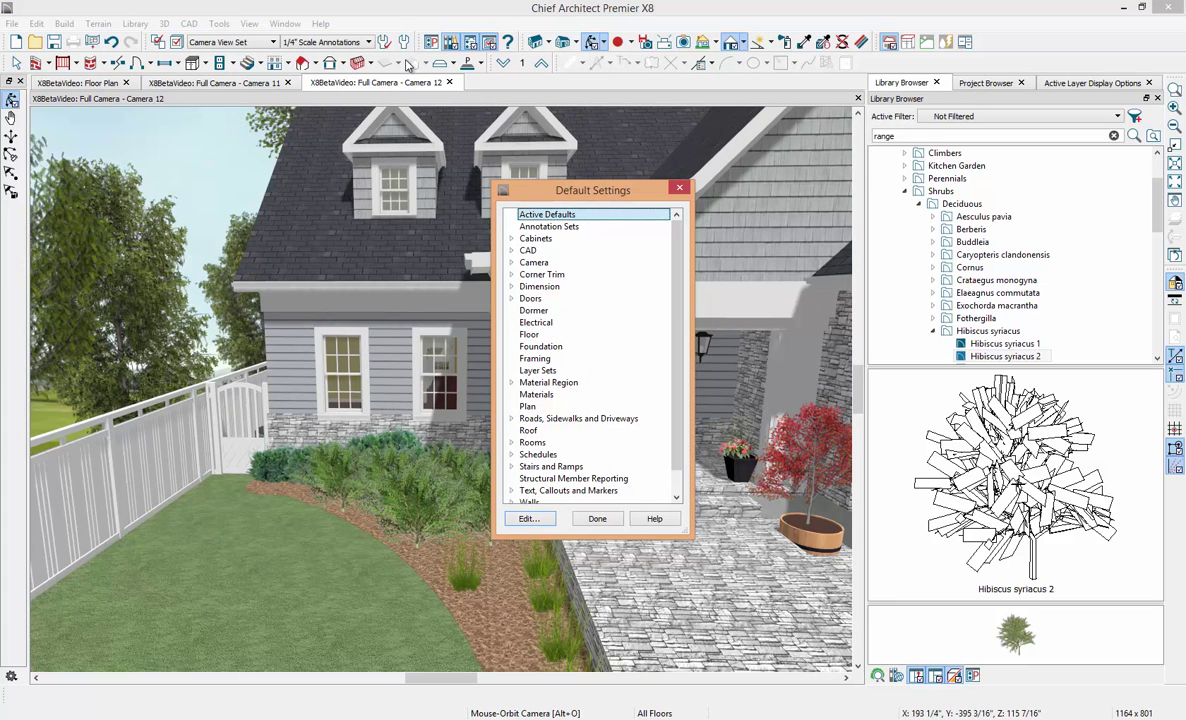
{"action": "left_click", "coordinate": [512, 262]}
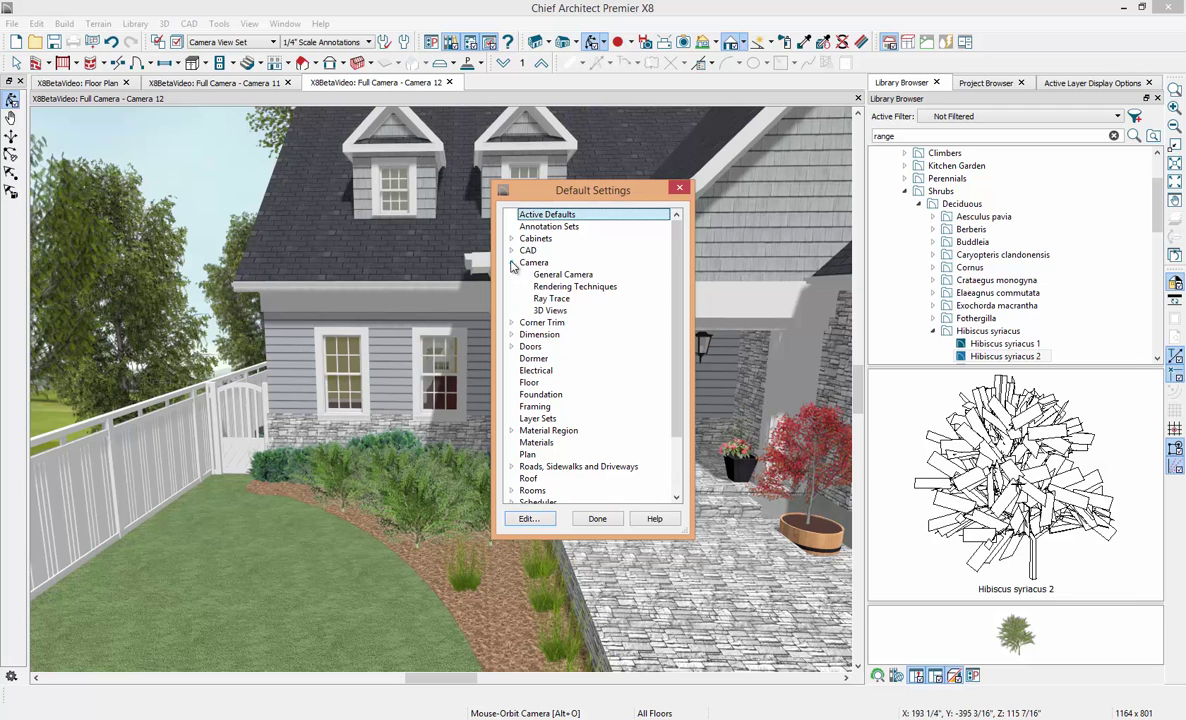
{"action": "double_click", "coordinate": [571, 288]}
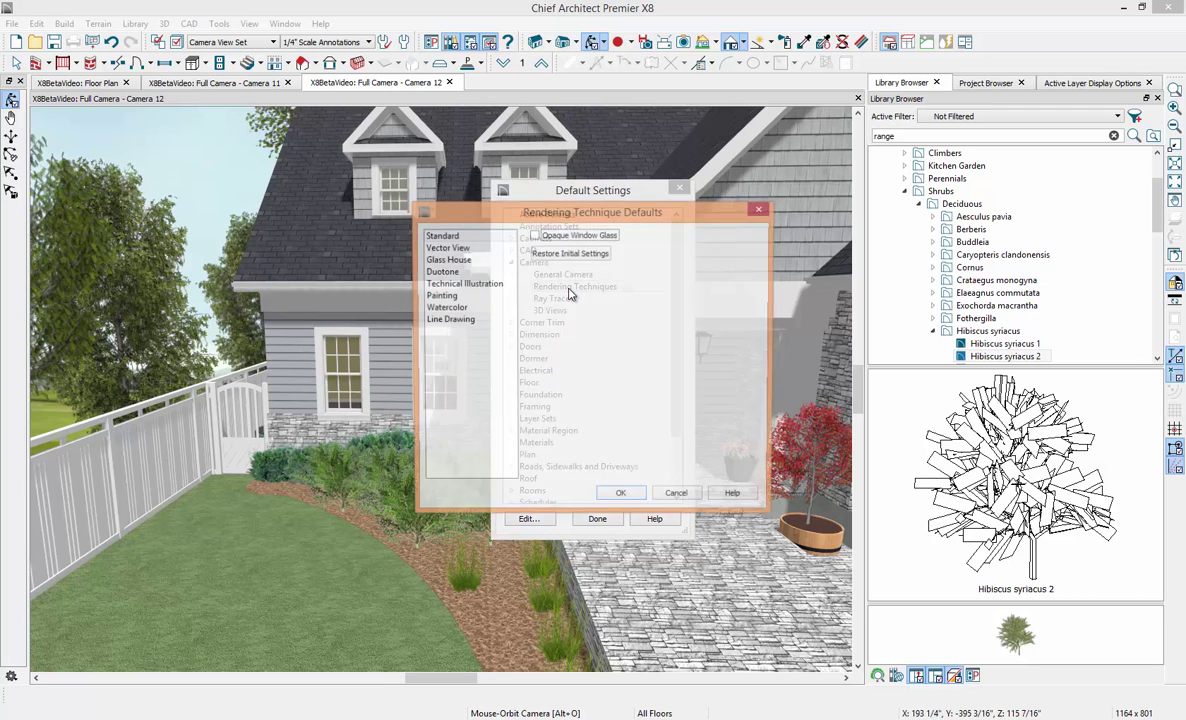
{"action": "left_click", "coordinate": [467, 237]}
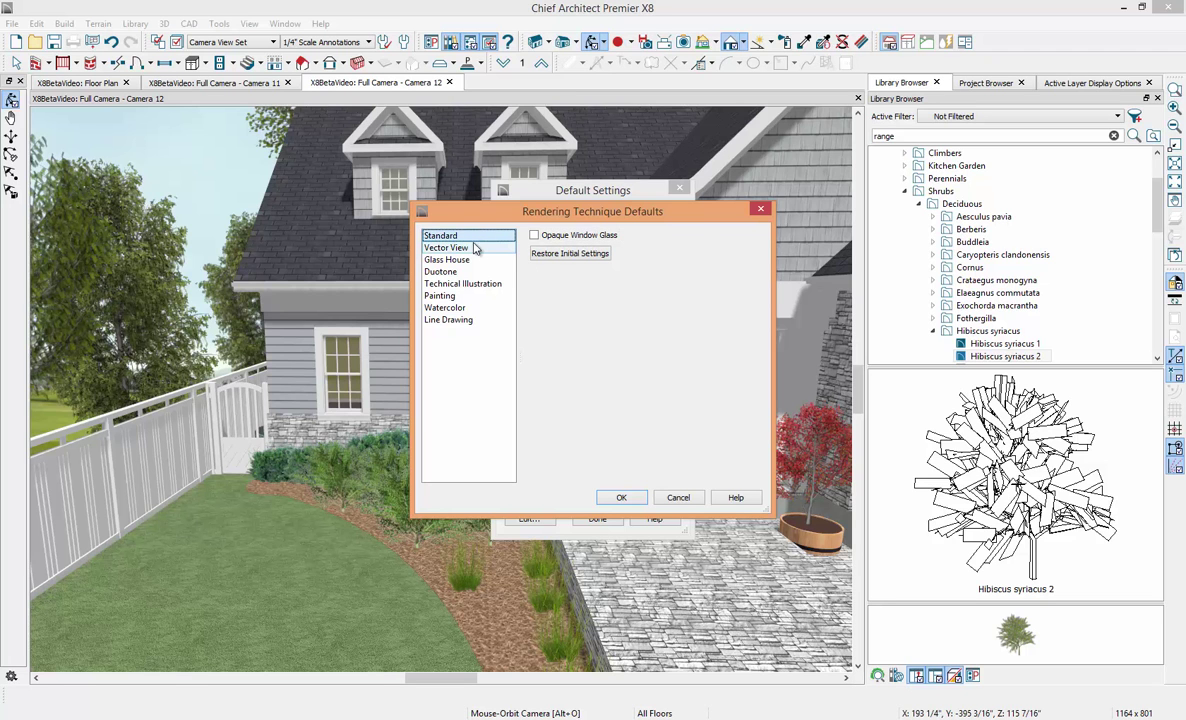
{"action": "left_click", "coordinate": [473, 249]}
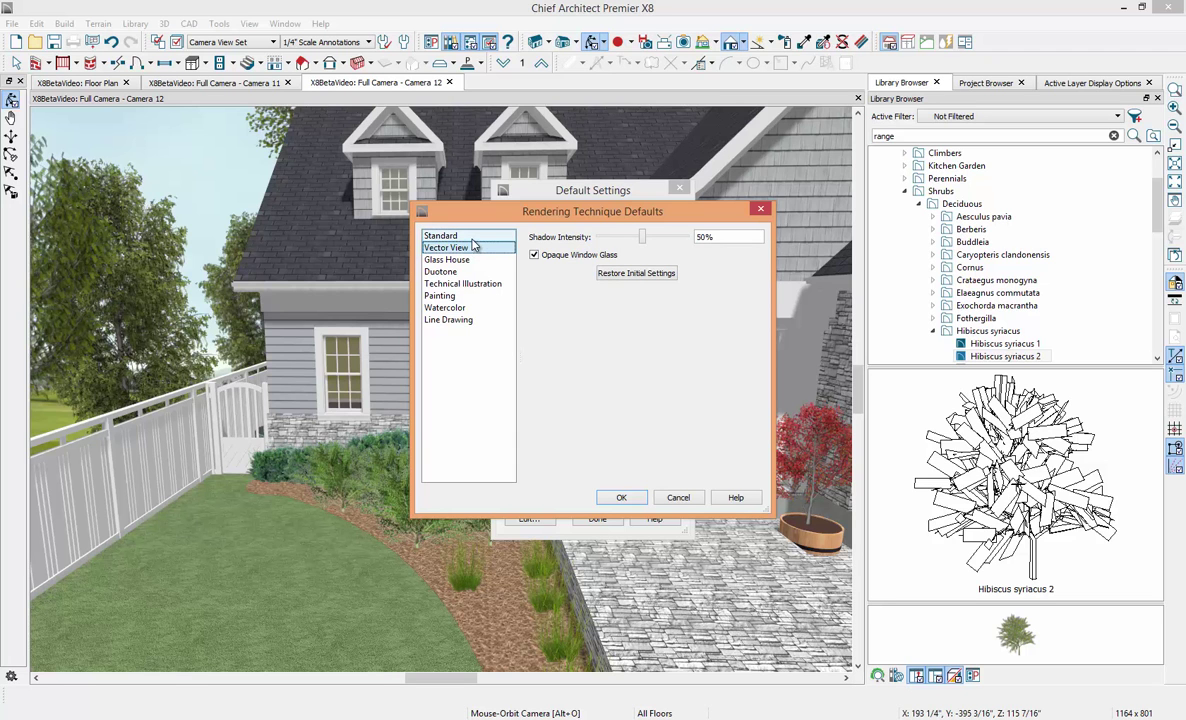
{"action": "left_click", "coordinate": [470, 237]}
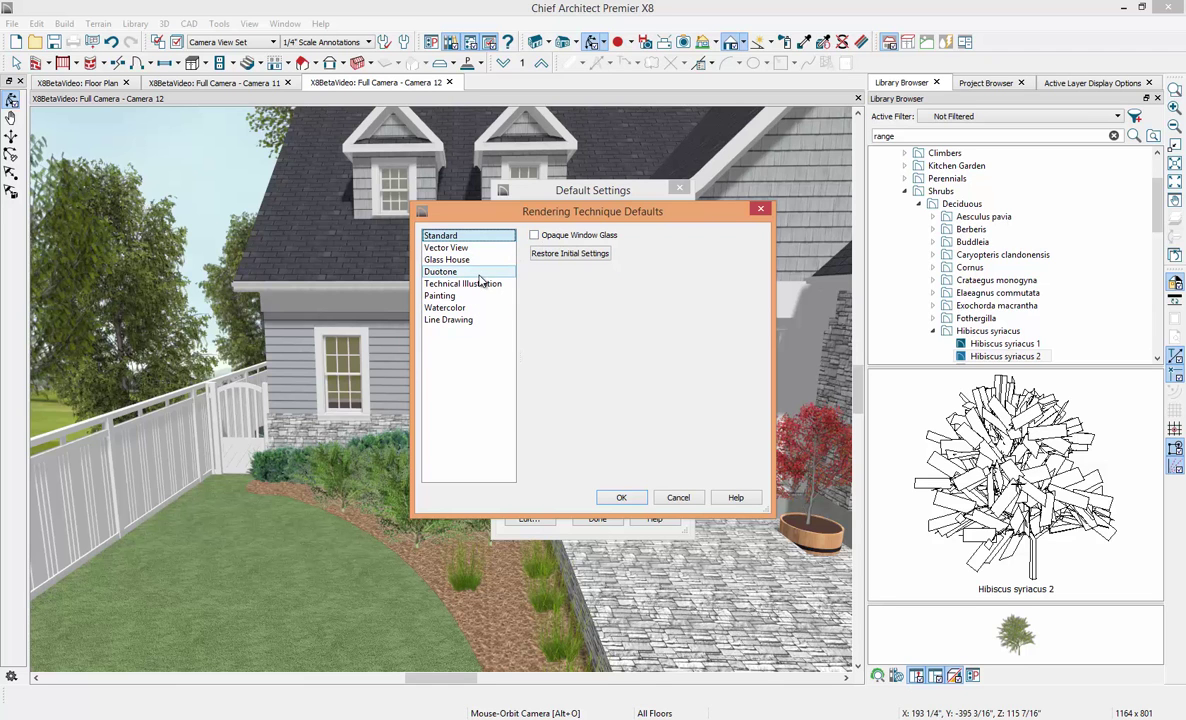
{"action": "left_click", "coordinate": [621, 497]}
{"action": "left_click", "coordinate": [606, 522]}
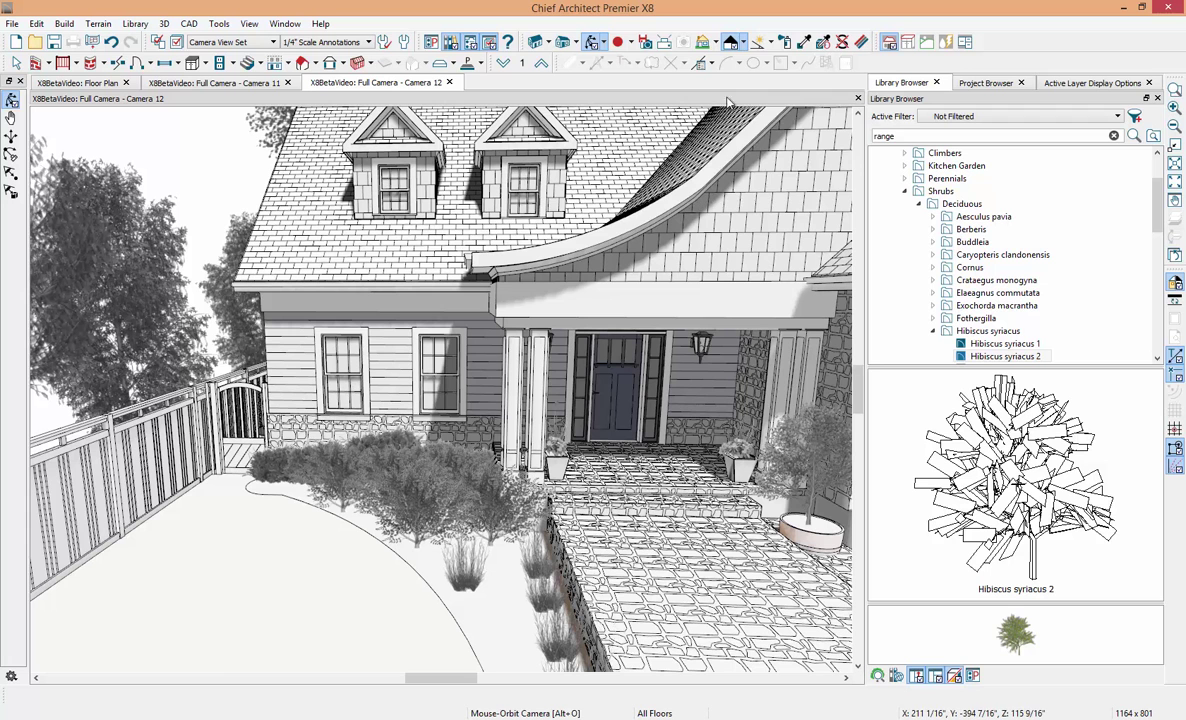
Step: Turn off Opaque Window Glass for the Technical Illustration technique and close the second camera view without saving the camera
{"action": "left_click", "coordinate": [741, 42]}
{"action": "left_click", "coordinate": [770, 191]}
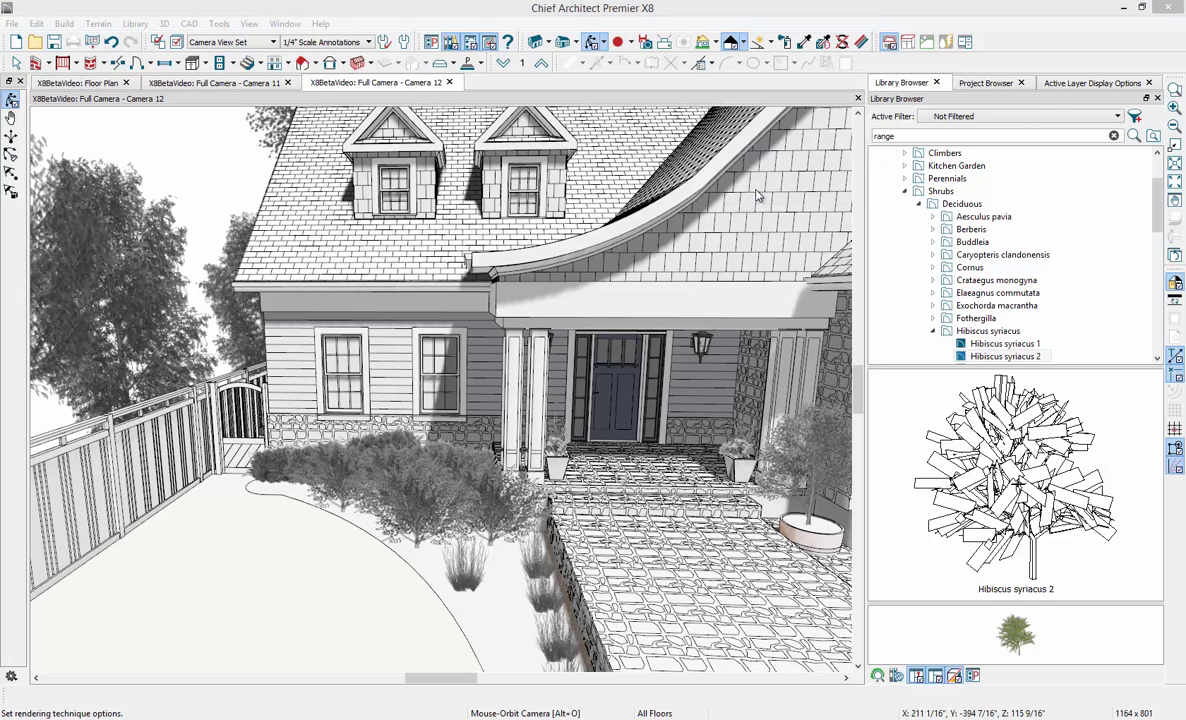
{"action": "left_click", "coordinate": [534, 336]}
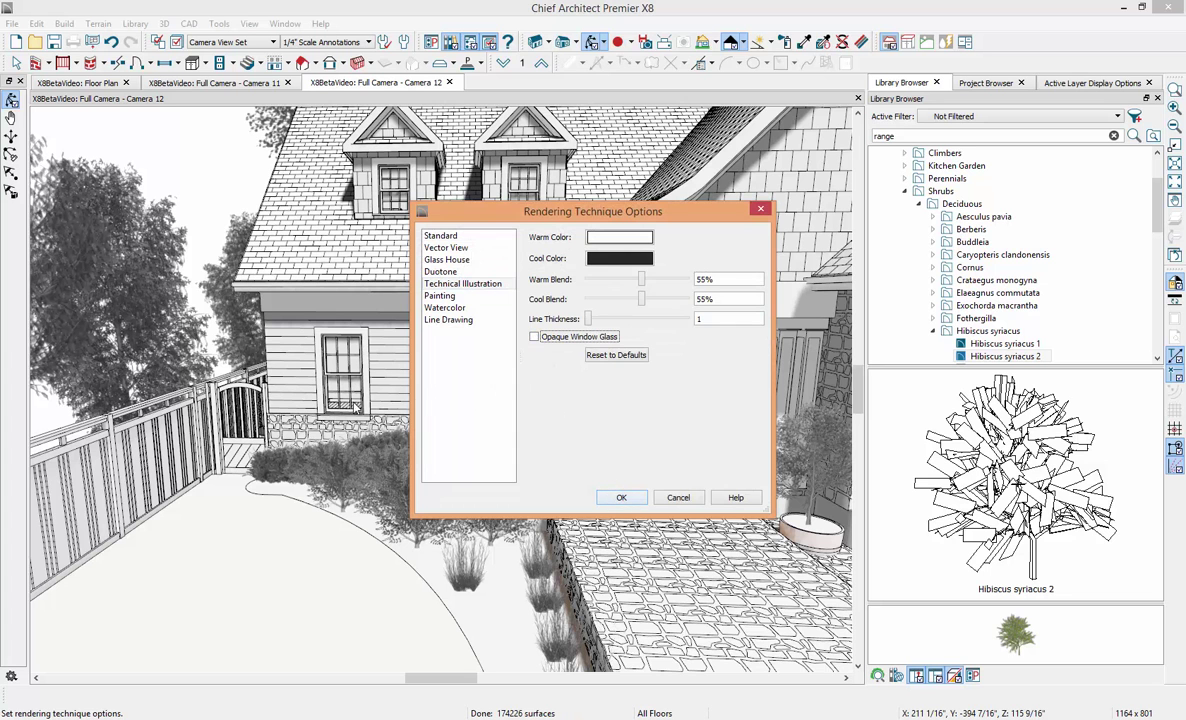
{"action": "left_click", "coordinate": [617, 497]}
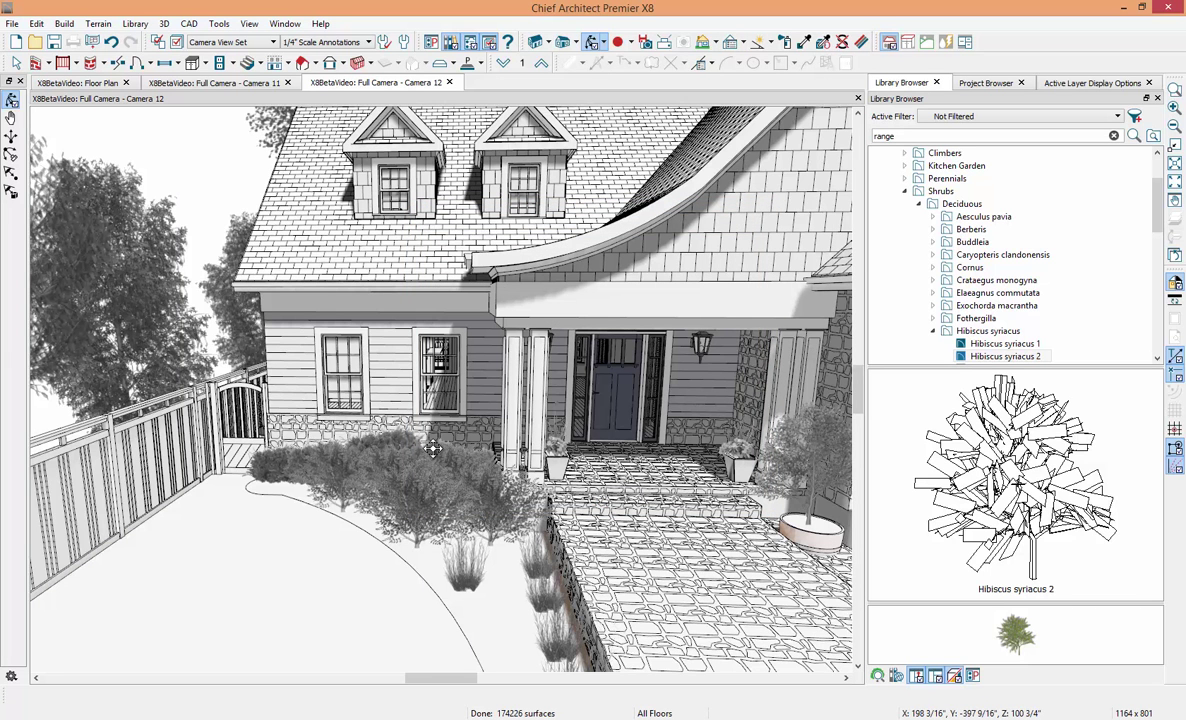
{"action": "left_click", "coordinate": [449, 83]}
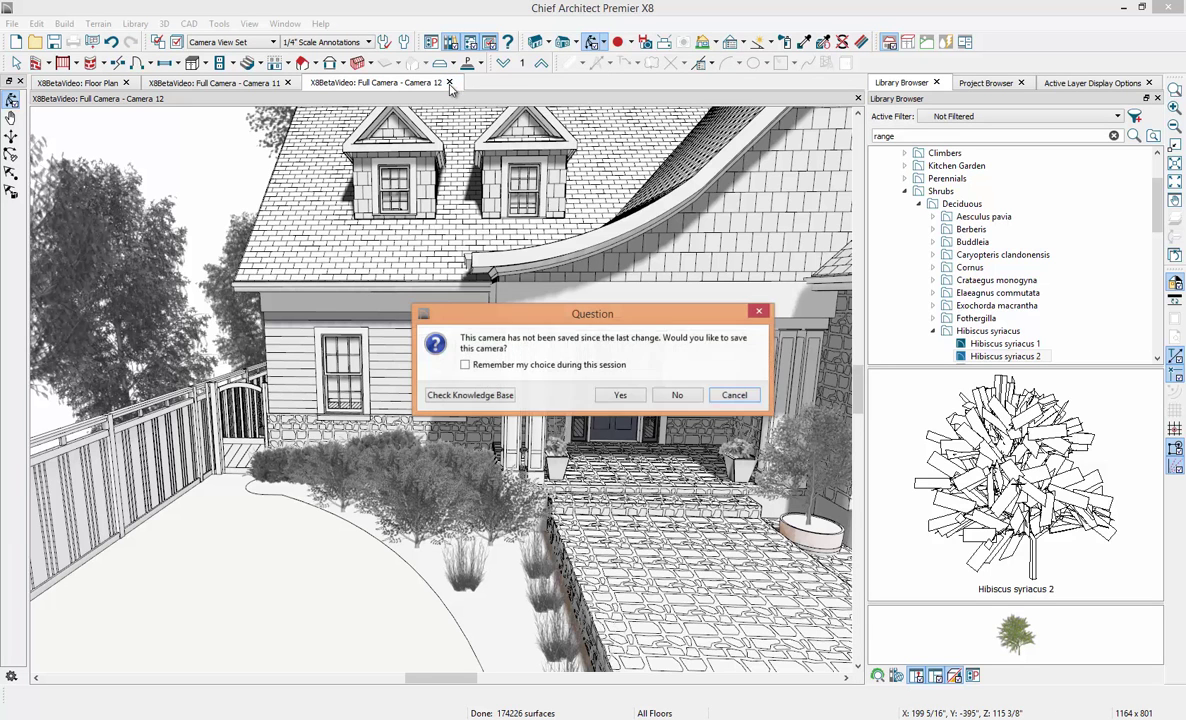
{"action": "left_click", "coordinate": [677, 396]}
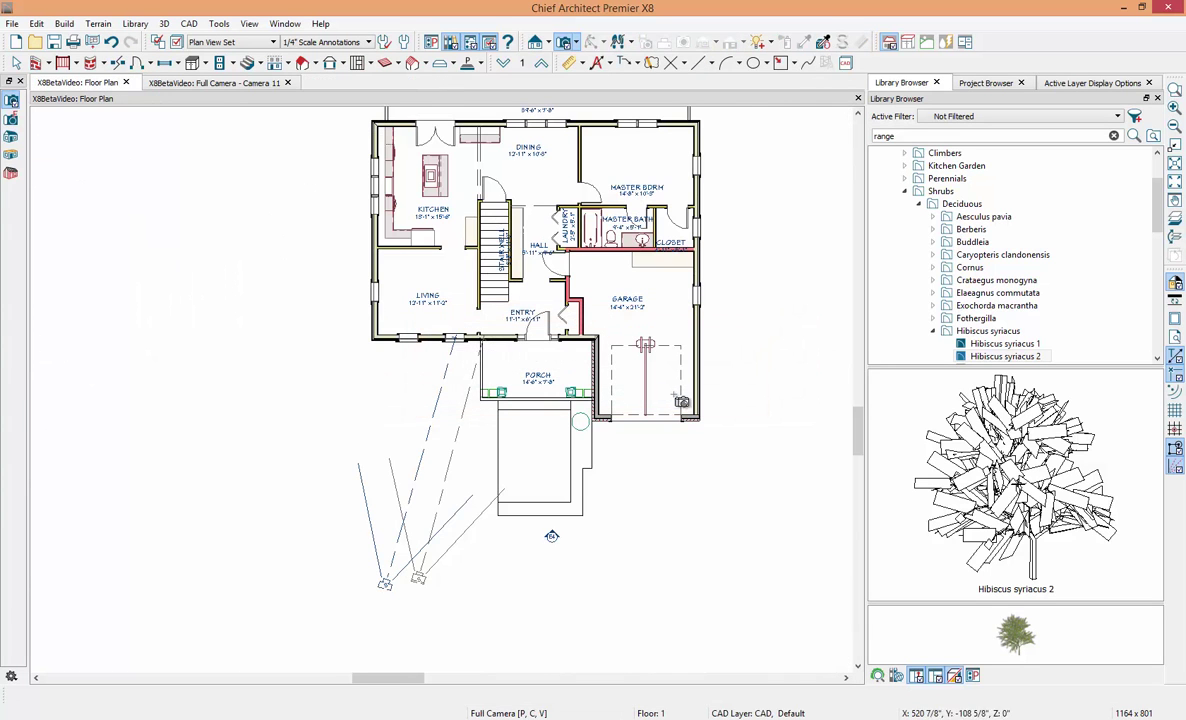
Step: Create a cross-section/elevation view from the front walkway looking toward the entry and frame the house's front facade
{"action": "left_click", "coordinate": [549, 45]}
{"action": "left_click", "coordinate": [590, 53]}
{"action": "left_click_drag", "start_coordinate": [541, 401], "coordinate": [544, 492]}
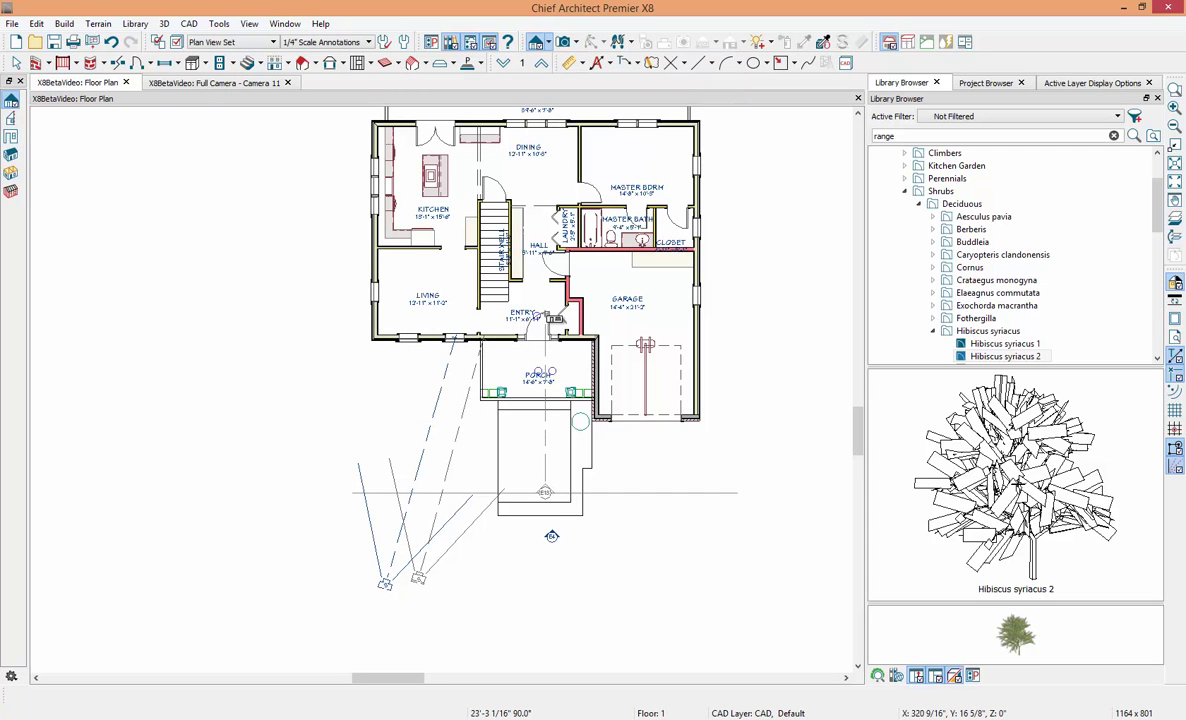
{"action": "left_click_drag", "start_coordinate": [551, 536], "coordinate": [548, 532]}
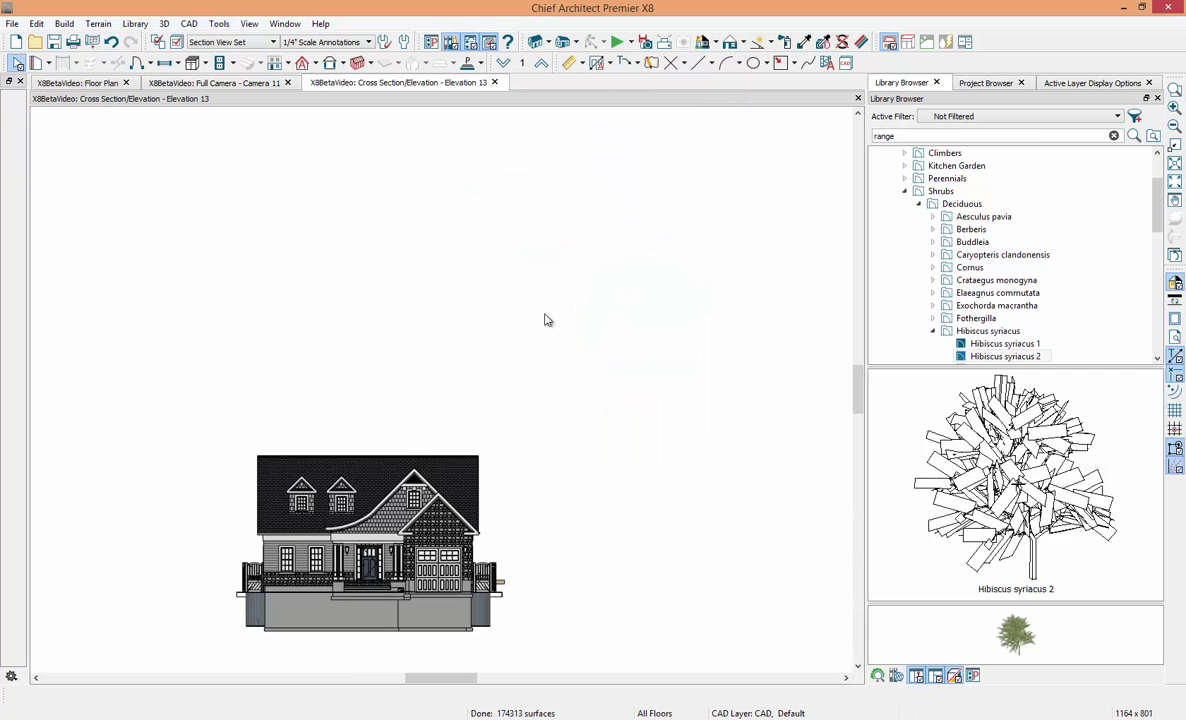
{"action": "scroll", "coordinate": [441, 431], "scroll_direction": "up", "scroll_amount": 4}
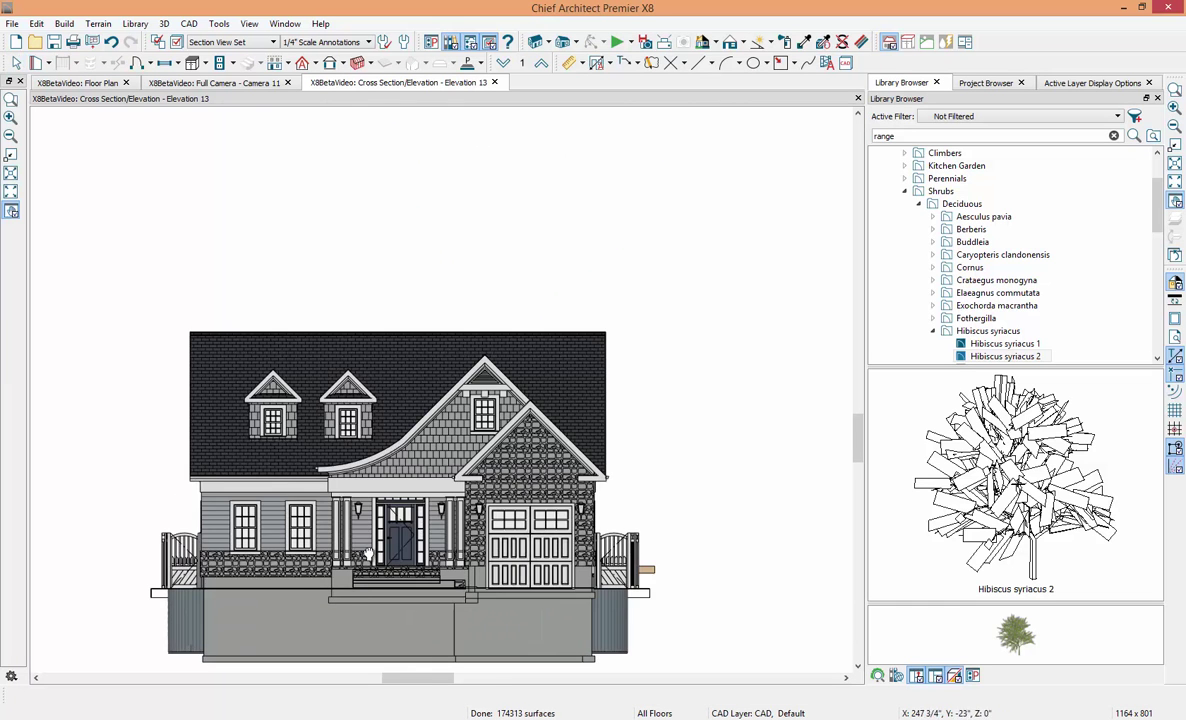
{"action": "scroll", "coordinate": [505, 352], "scroll_direction": "up", "scroll_amount": 2}
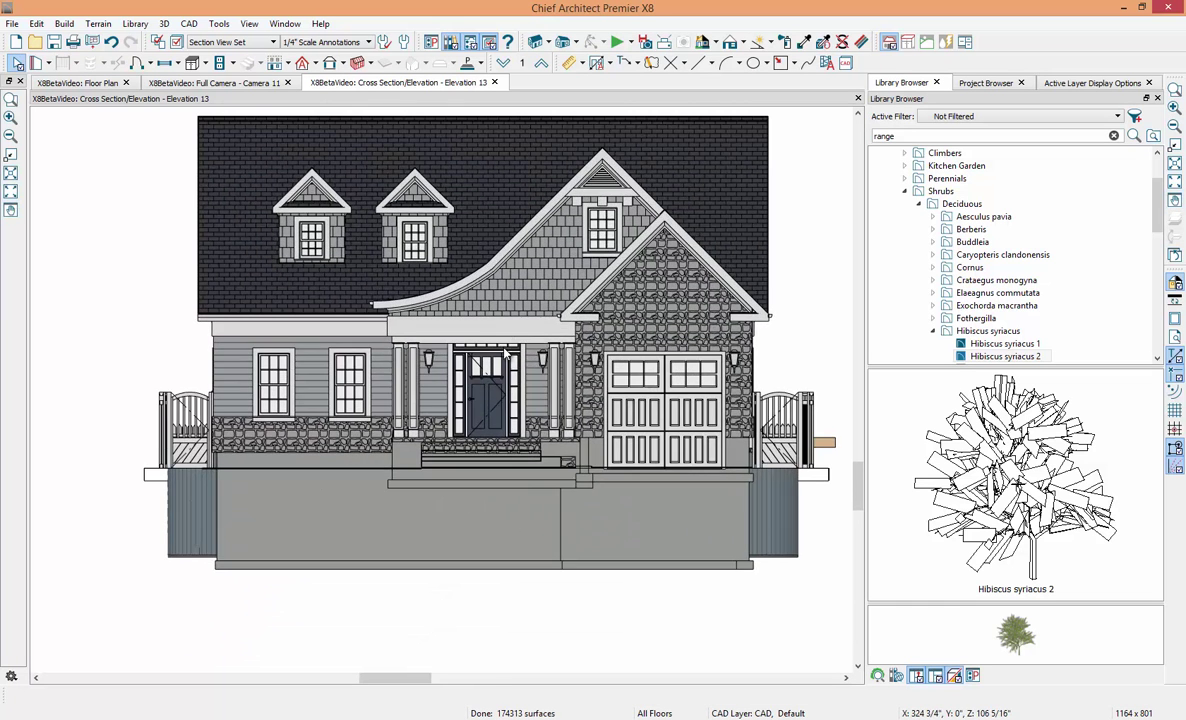
{"action": "middle_click_drag", "start_coordinate": [506, 374], "coordinate": [508, 399]}
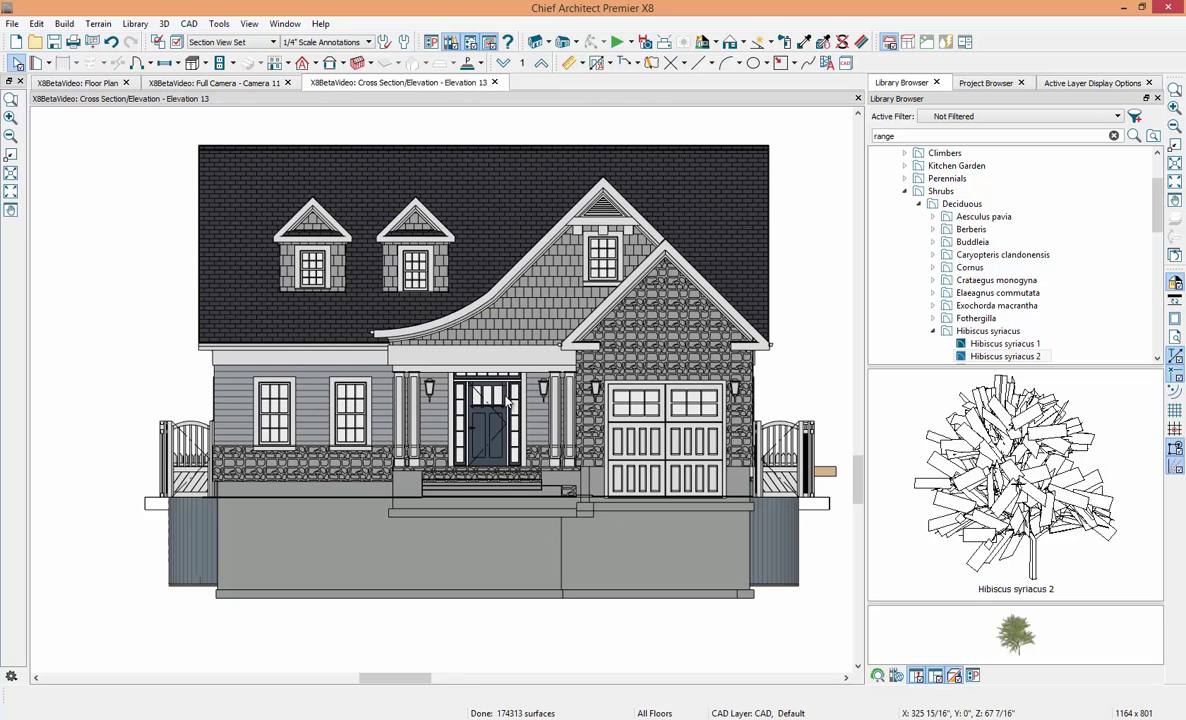
{"action": "scroll", "coordinate": [508, 398], "scroll_direction": "up", "scroll_amount": 1}
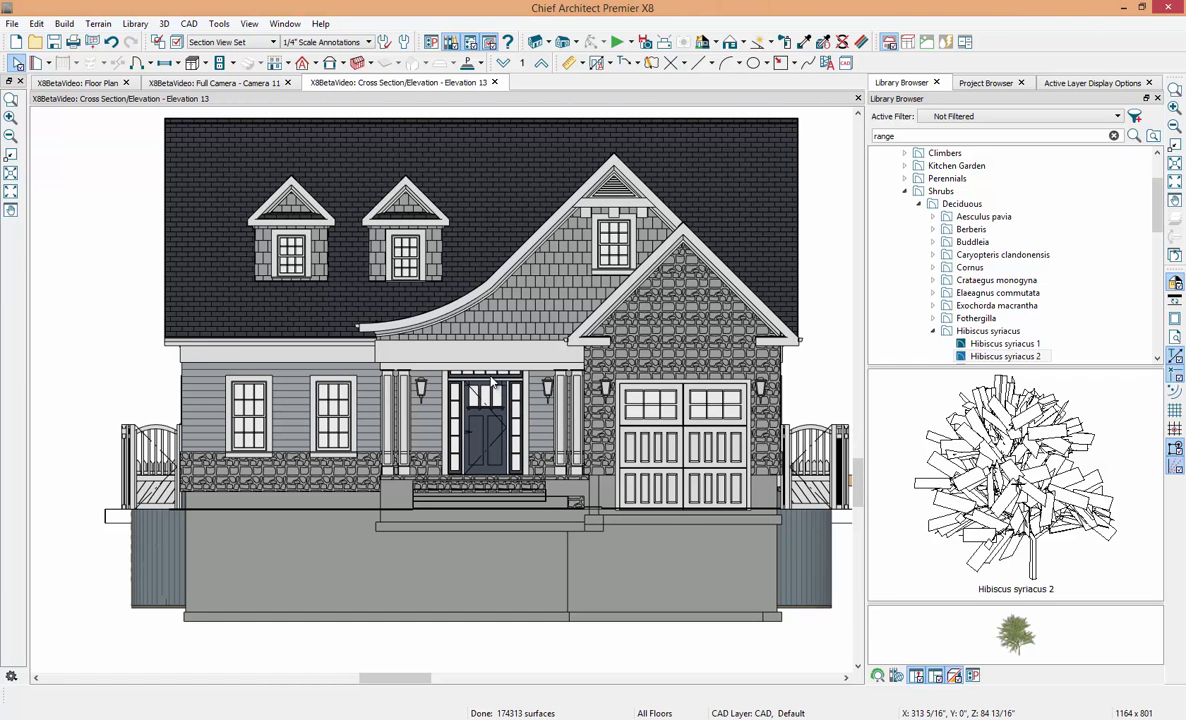
Step: Turn on shadows in the front elevation view, and close the elevation and the remaining full camera view
{"action": "left_click", "coordinate": [771, 45]}
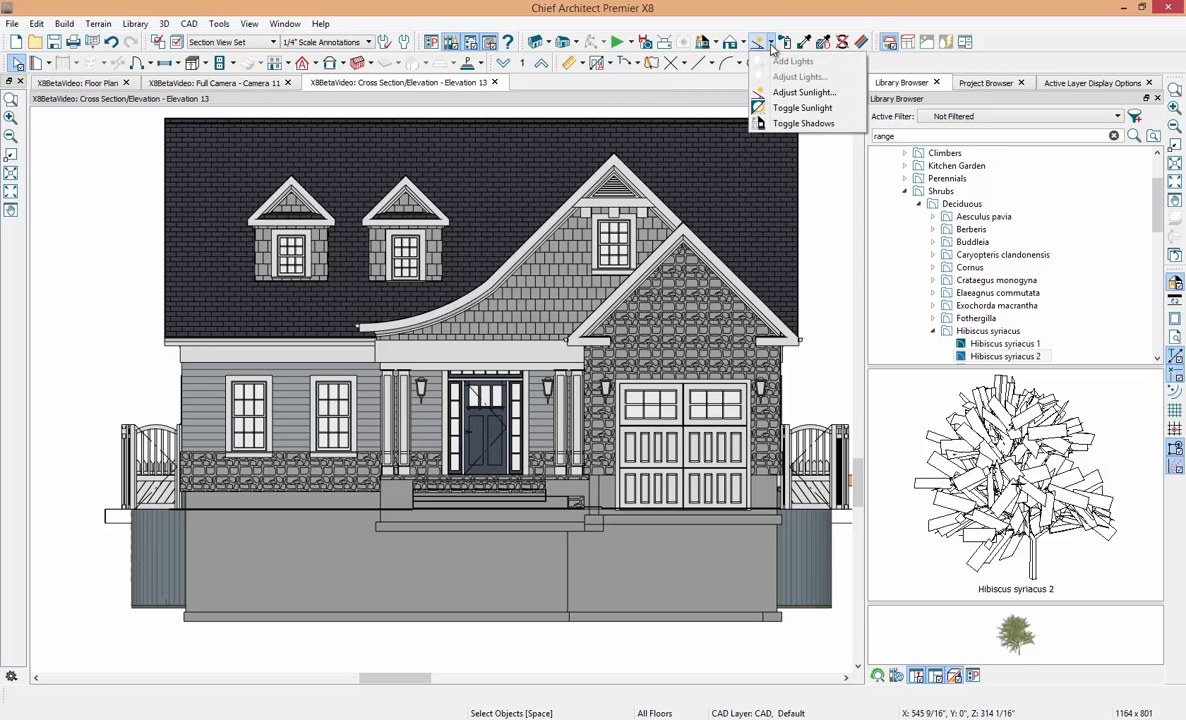
{"action": "left_click", "coordinate": [779, 124]}
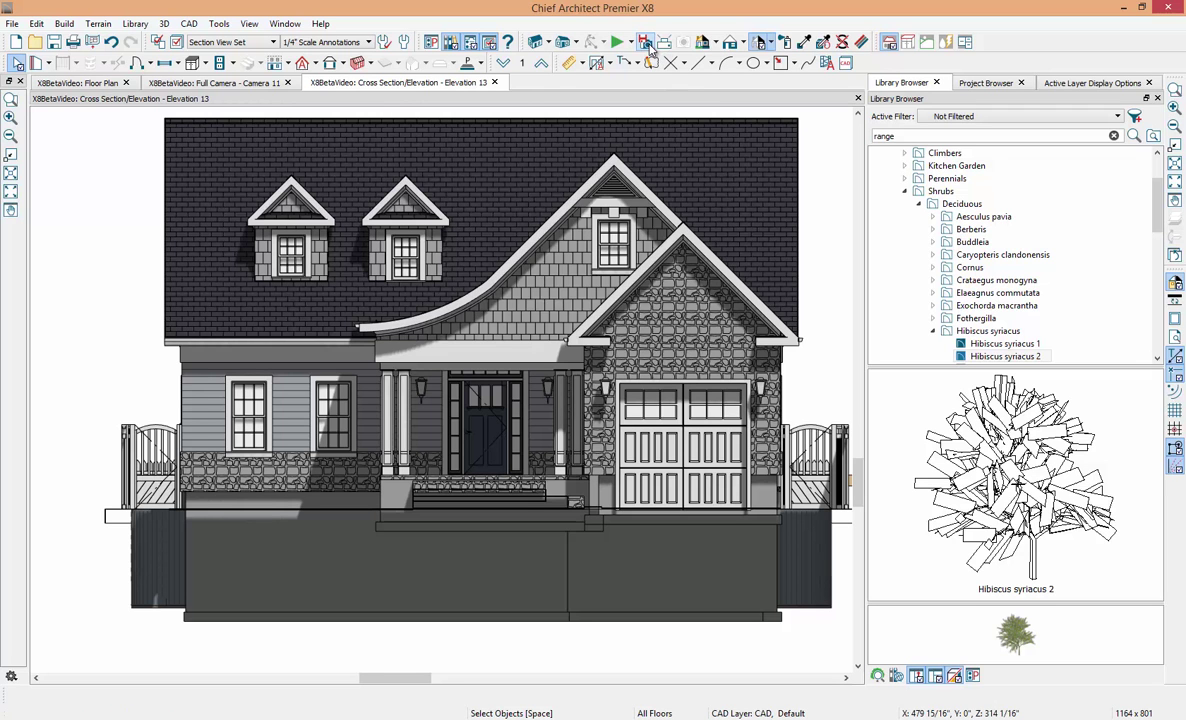
{"action": "left_click", "coordinate": [495, 84]}
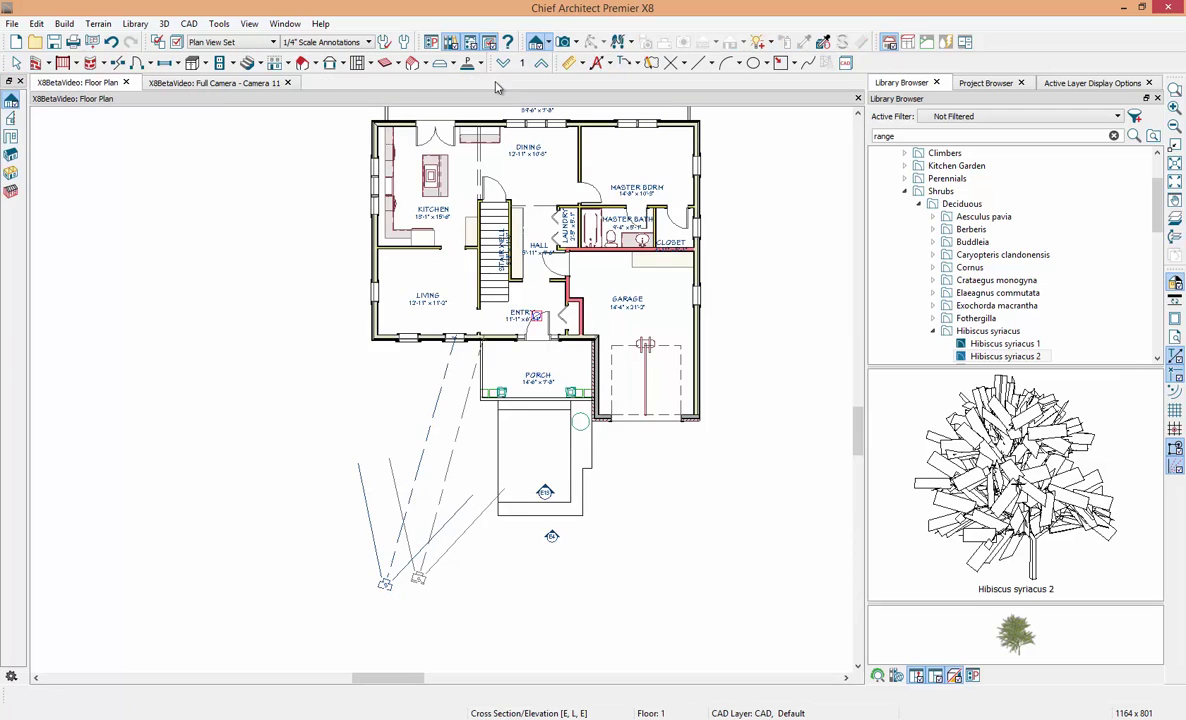
{"action": "left_click", "coordinate": [288, 84]}
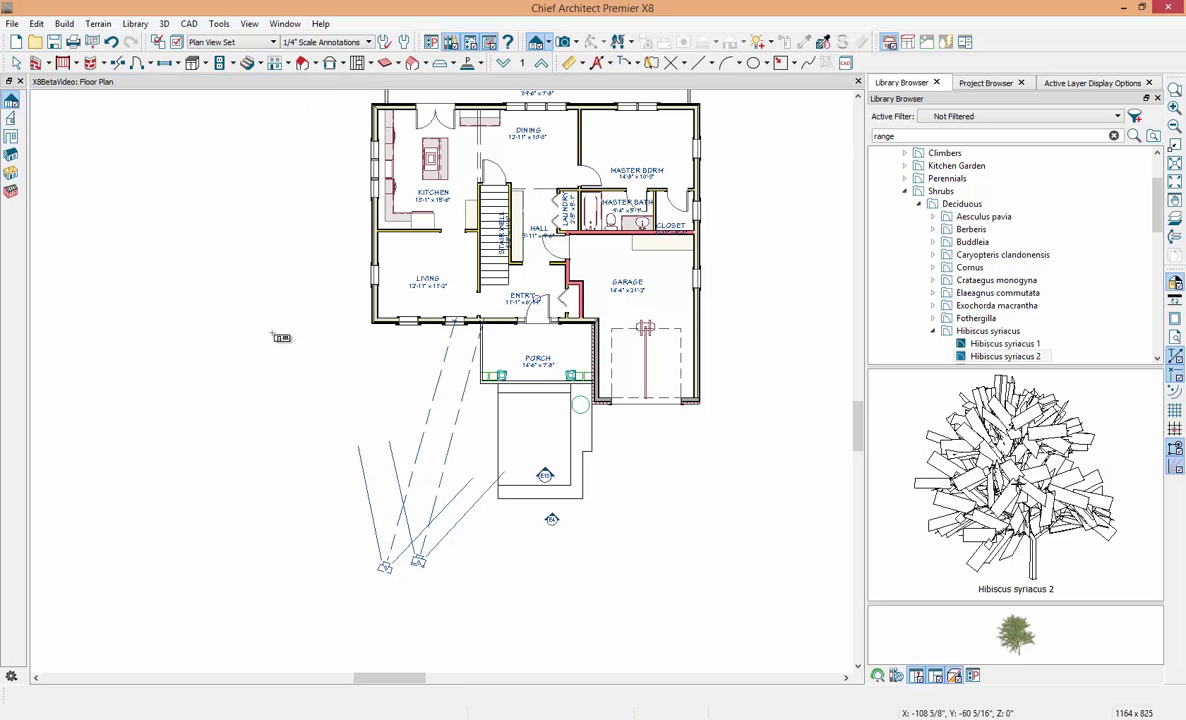
Step: Place a cabinet schedule in the empty space beside the floor plan, turning on display of the Schedules layer
{"action": "scroll", "coordinate": [270, 495], "scroll_direction": "down", "scroll_amount": 1}
{"action": "key", "text": "space"}
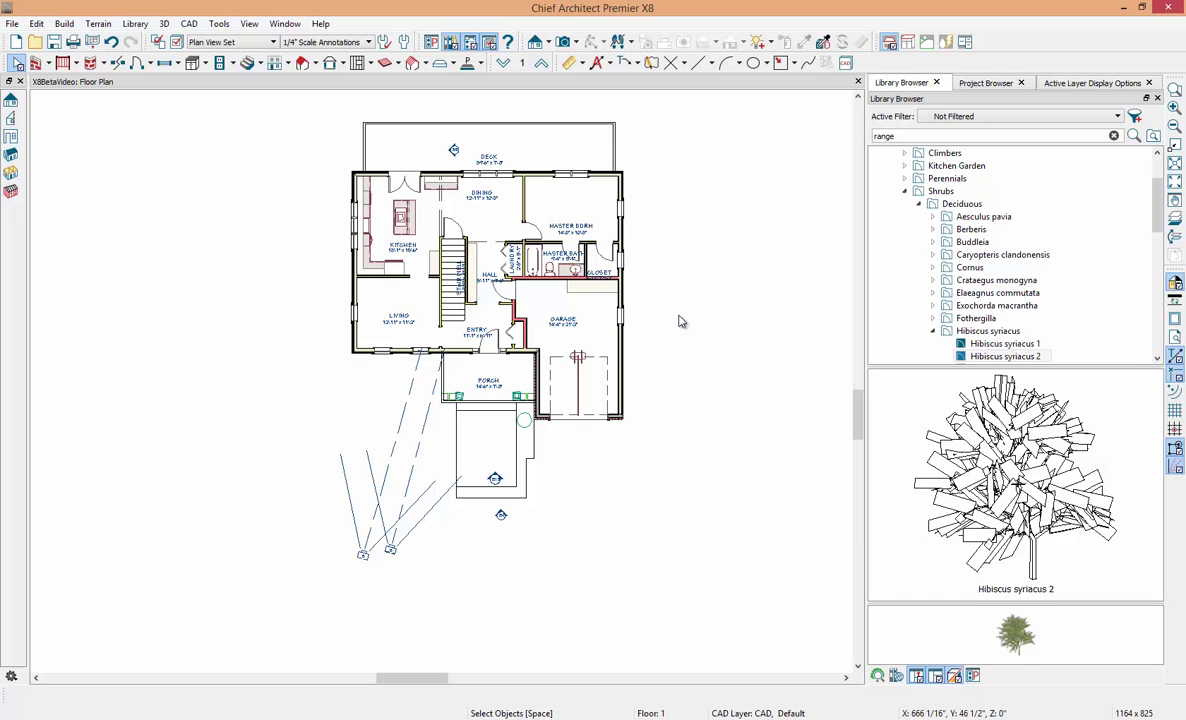
{"action": "middle_click_drag", "start_coordinate": [671, 302], "coordinate": [422, 338]}
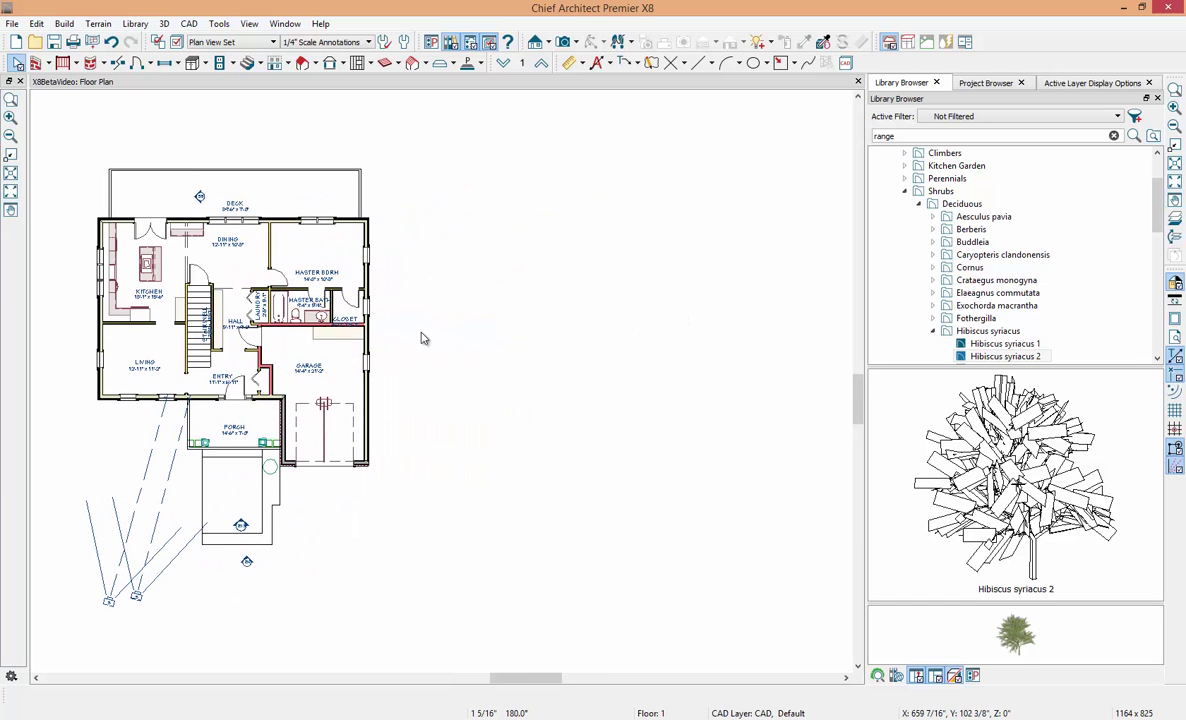
{"action": "left_click", "coordinate": [219, 23]}
{"action": "mouse_move", "coordinate": [256, 186]}
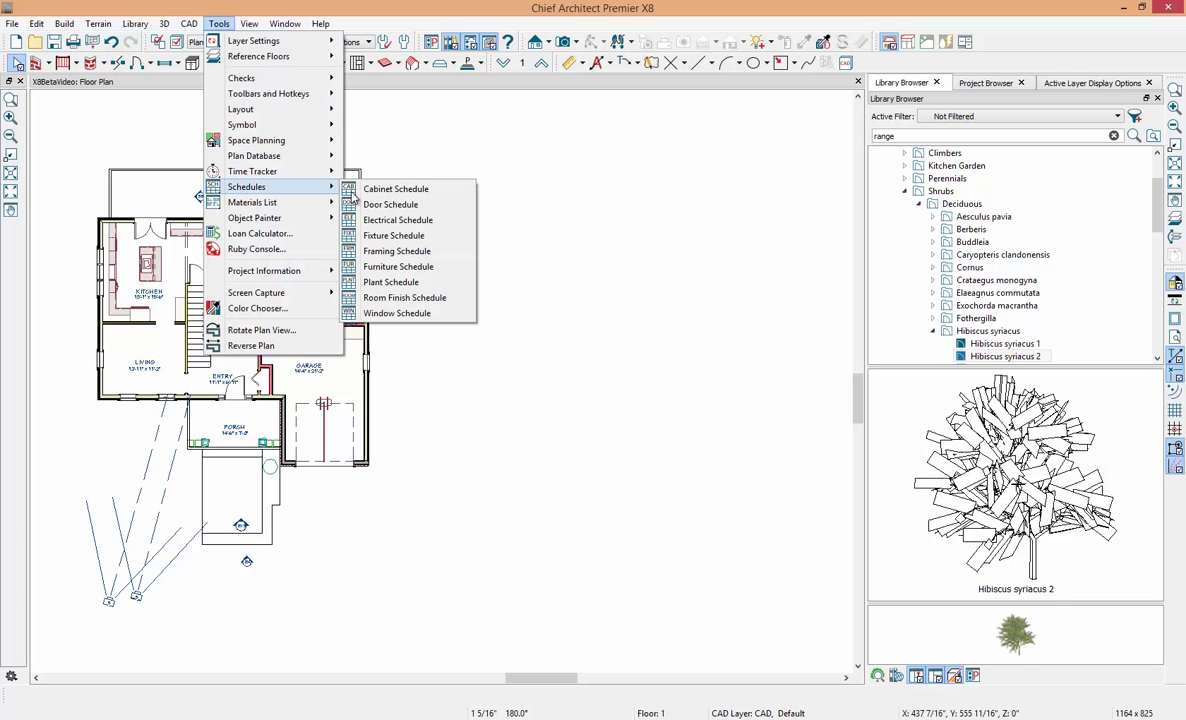
{"action": "left_click", "coordinate": [405, 193]}
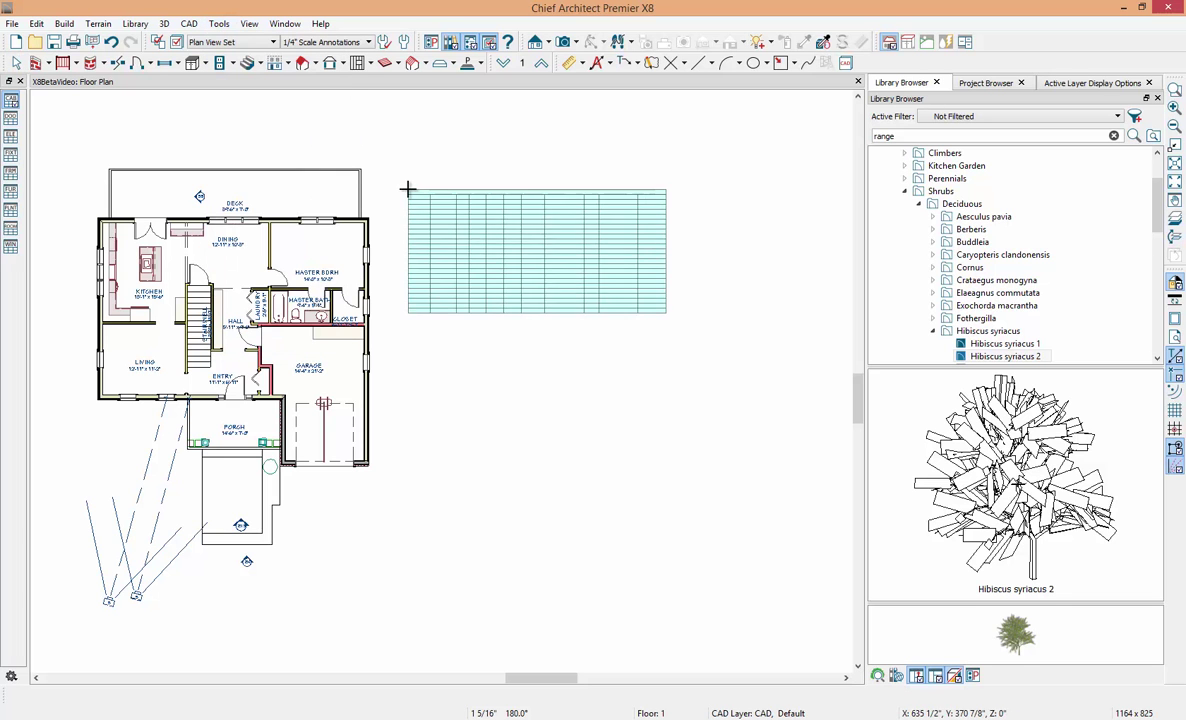
{"action": "left_click", "coordinate": [403, 258]}
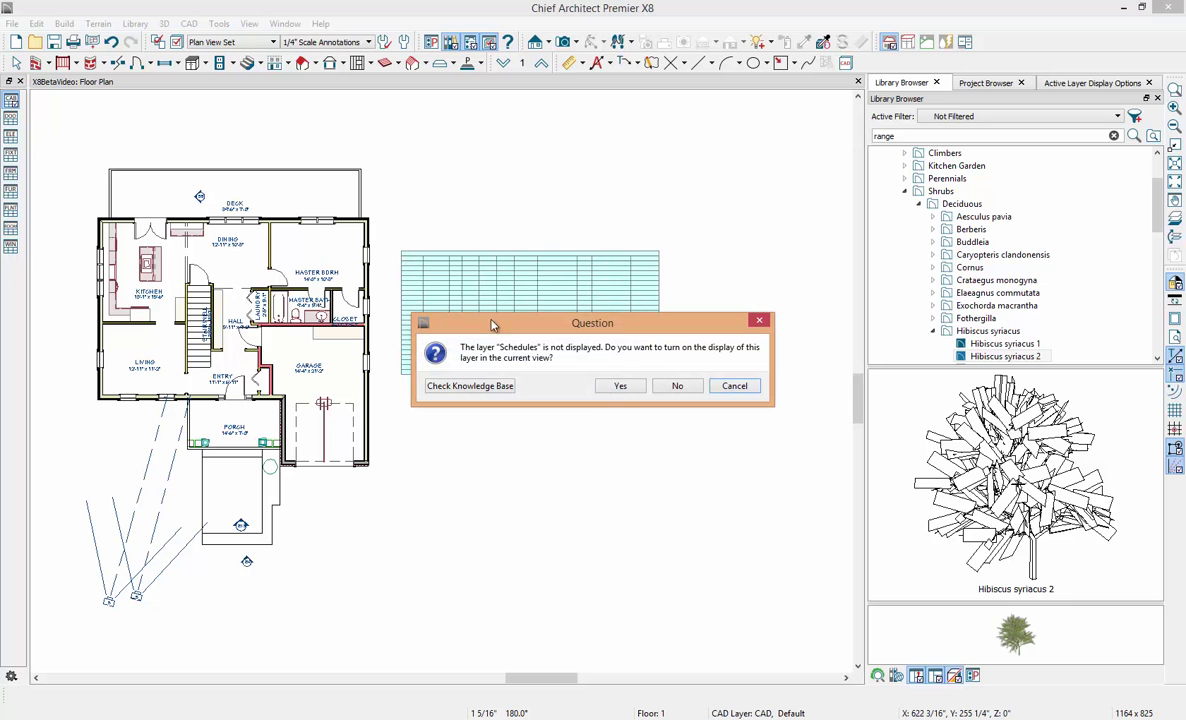
{"action": "left_click", "coordinate": [620, 386]}
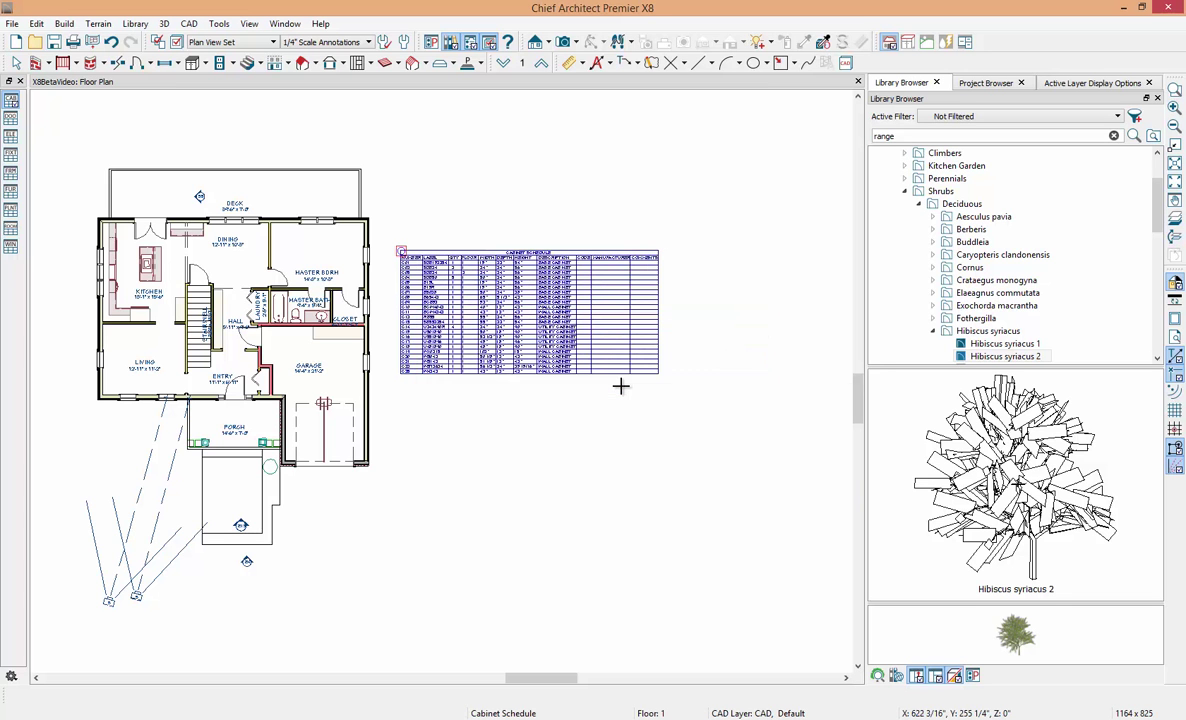
Step: Close the Library Browser, Project Browser and Active Layer Display Options to give the cabinet schedule more viewing room
{"action": "scroll", "coordinate": [480, 313], "scroll_direction": "up", "scroll_amount": 3}
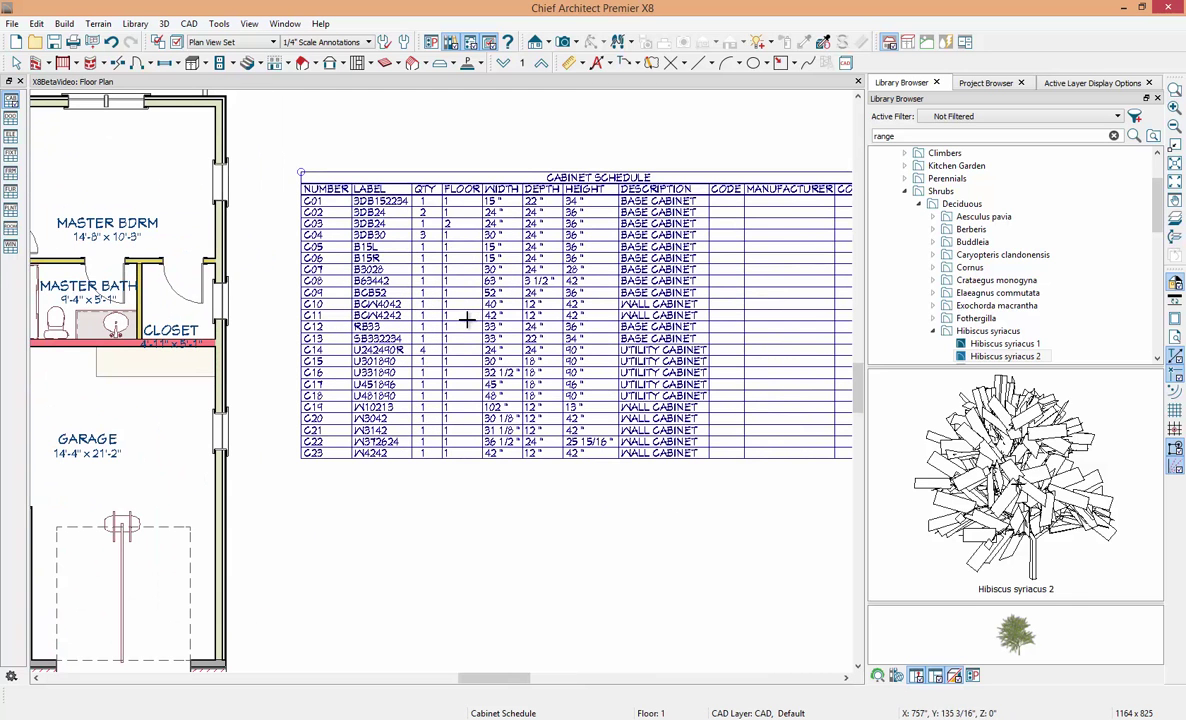
{"action": "left_click", "coordinate": [937, 83]}
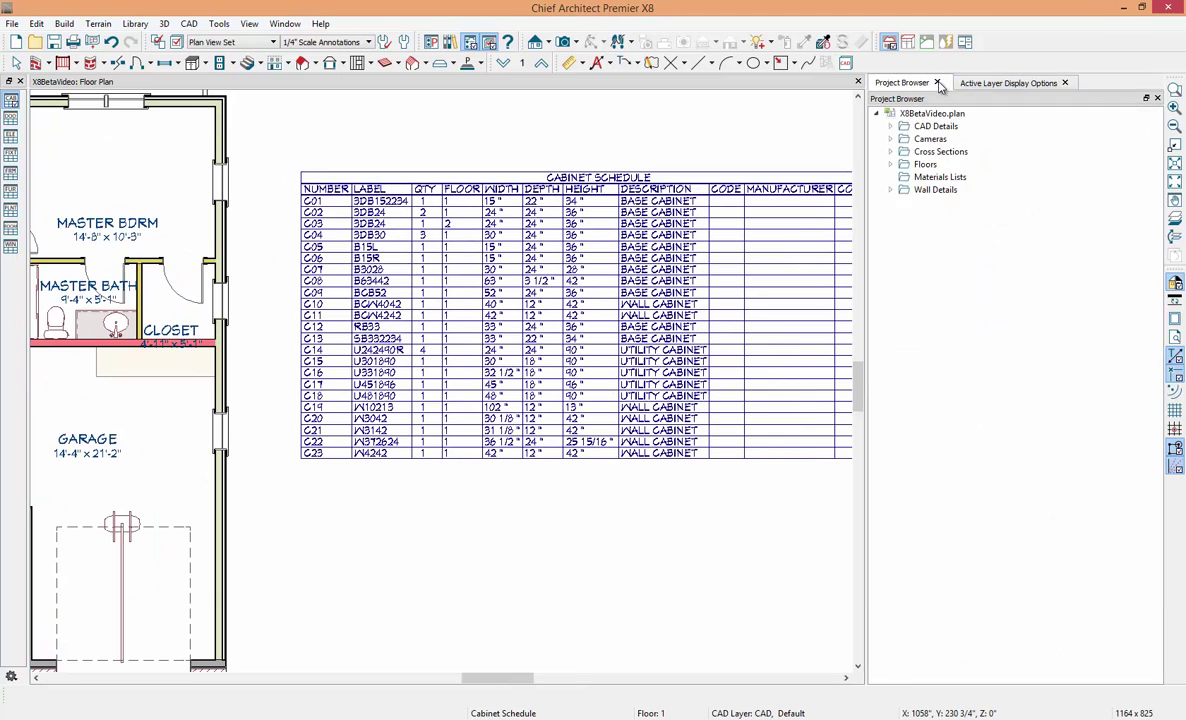
{"action": "left_click", "coordinate": [941, 83]}
{"action": "left_click", "coordinate": [1157, 83]}
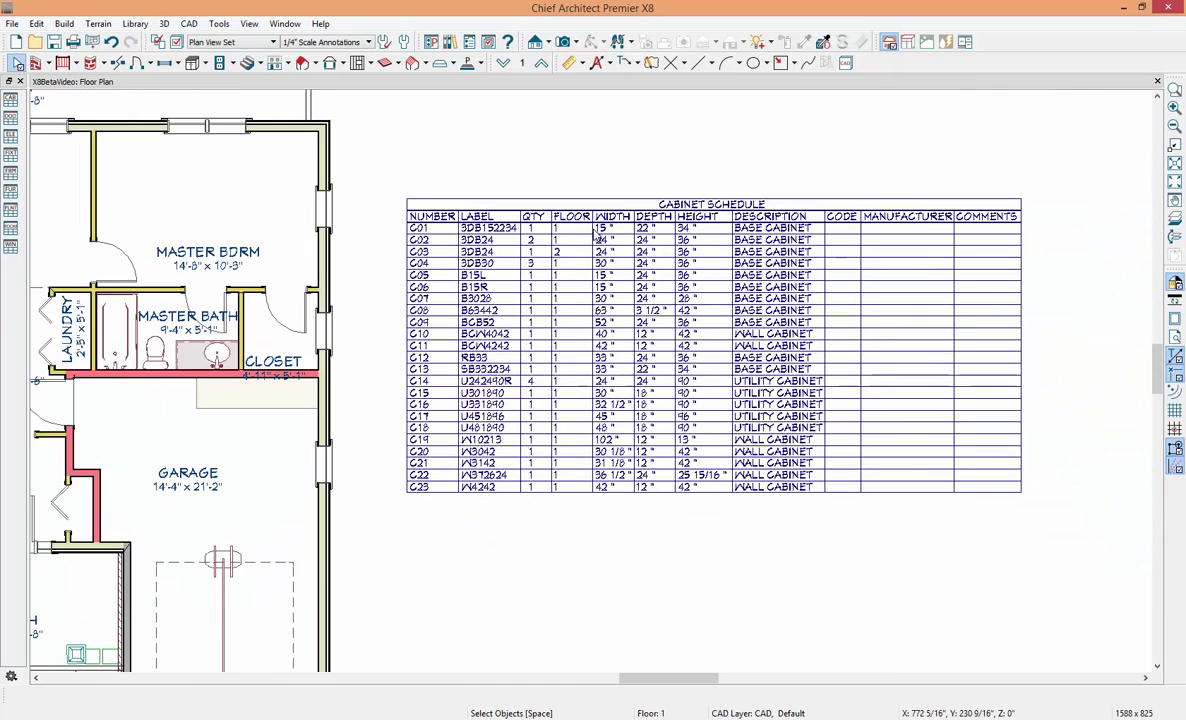
Step: Remove the Comments, Manufacturer and Code columns from the cabinet schedule's specification
{"action": "left_click", "coordinate": [606, 242]}
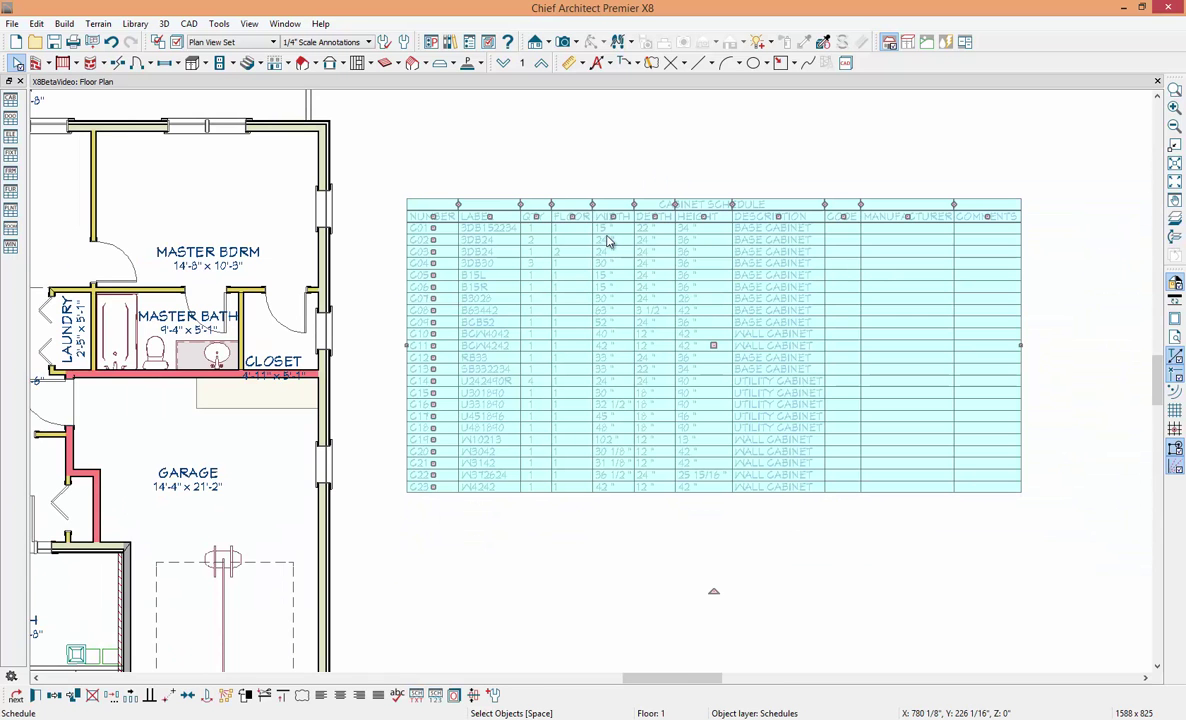
{"action": "double_click", "coordinate": [611, 242]}
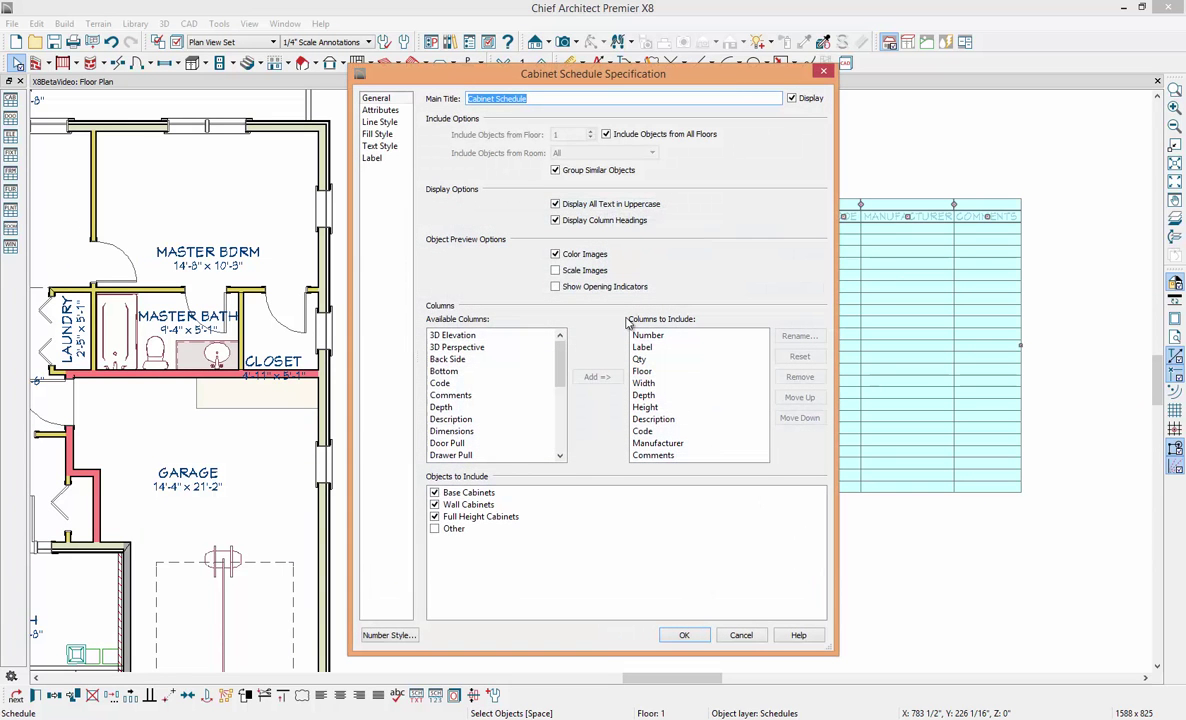
{"action": "left_click", "coordinate": [668, 456]}
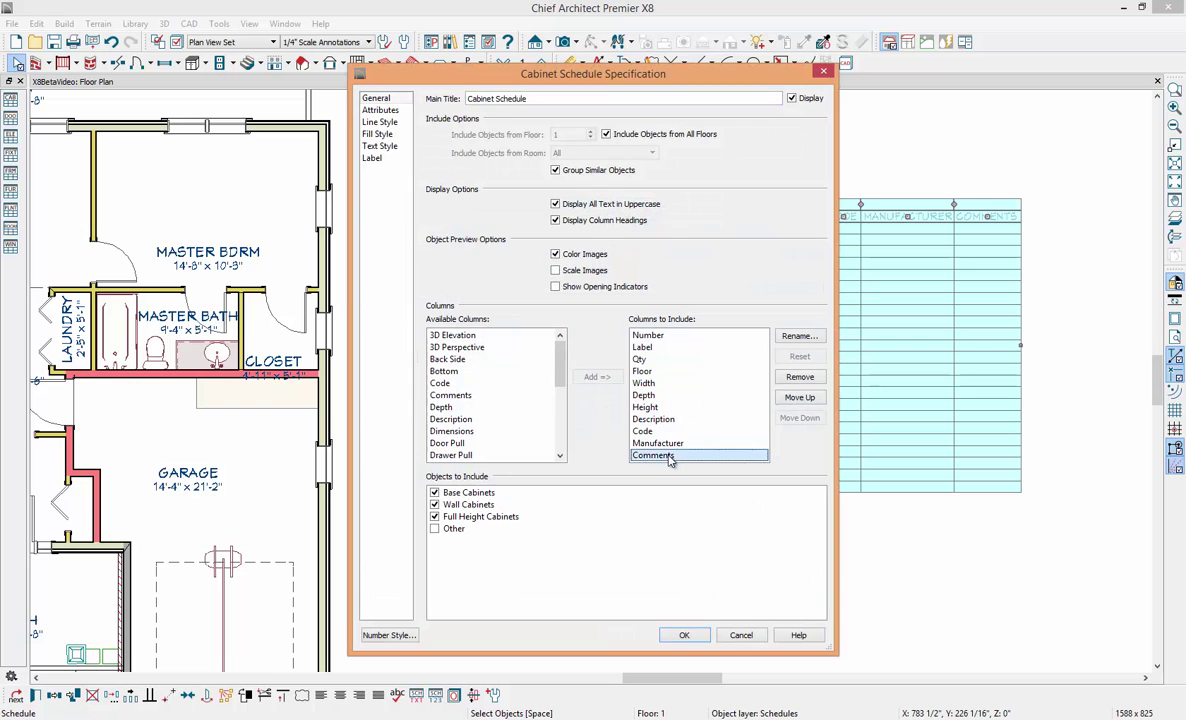
{"action": "left_click", "coordinate": [799, 377]}
{"action": "left_click", "coordinate": [799, 377]}
{"action": "left_click", "coordinate": [799, 377]}
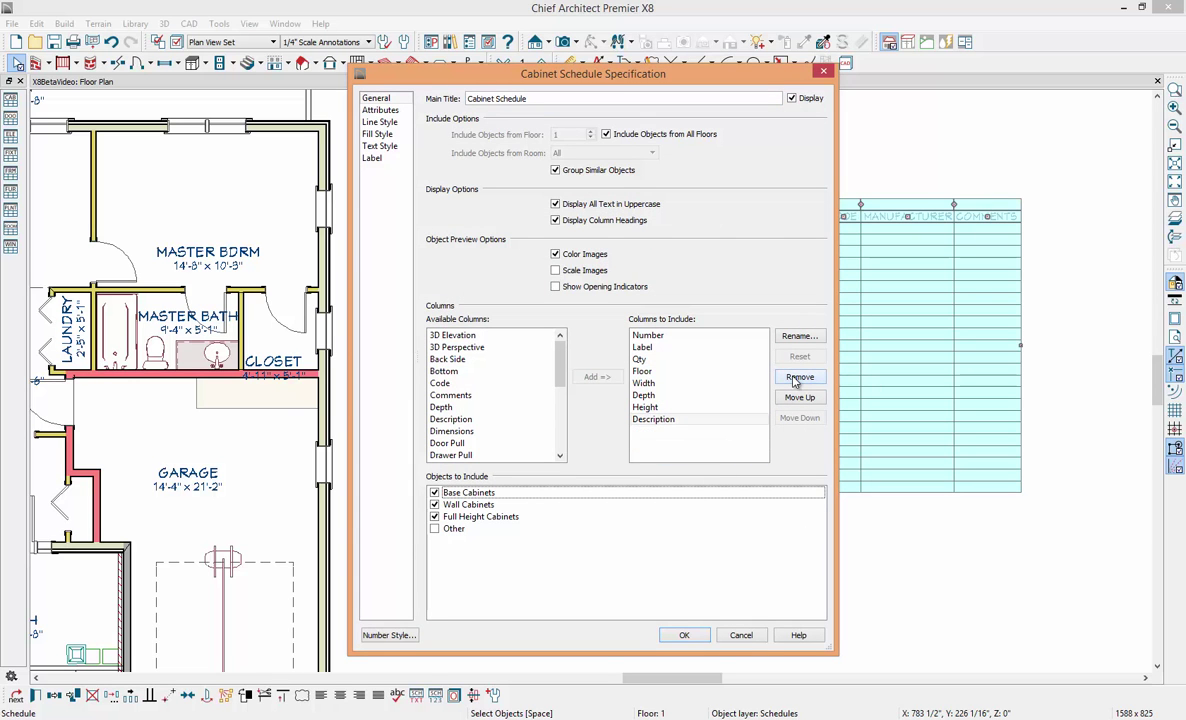
Step: Add a 3D Elevation column to the cabinet schedule, place it directly after Number and apply the specification
{"action": "left_click", "coordinate": [455, 336]}
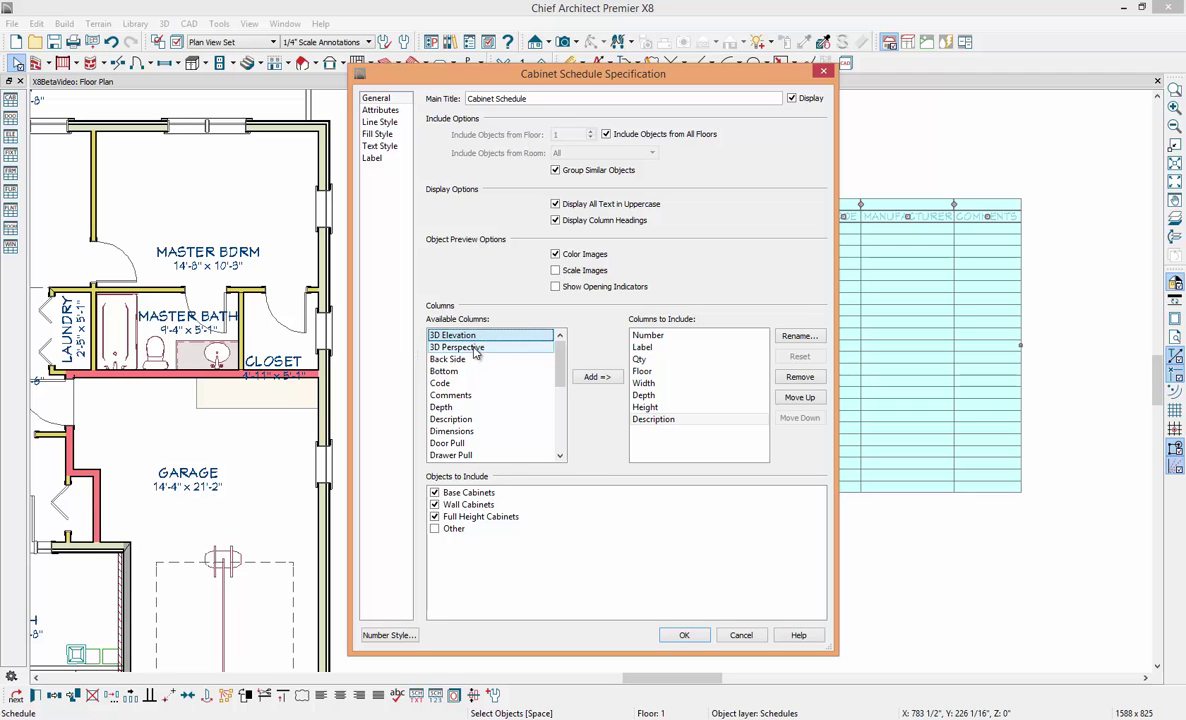
{"action": "left_click", "coordinate": [599, 378]}
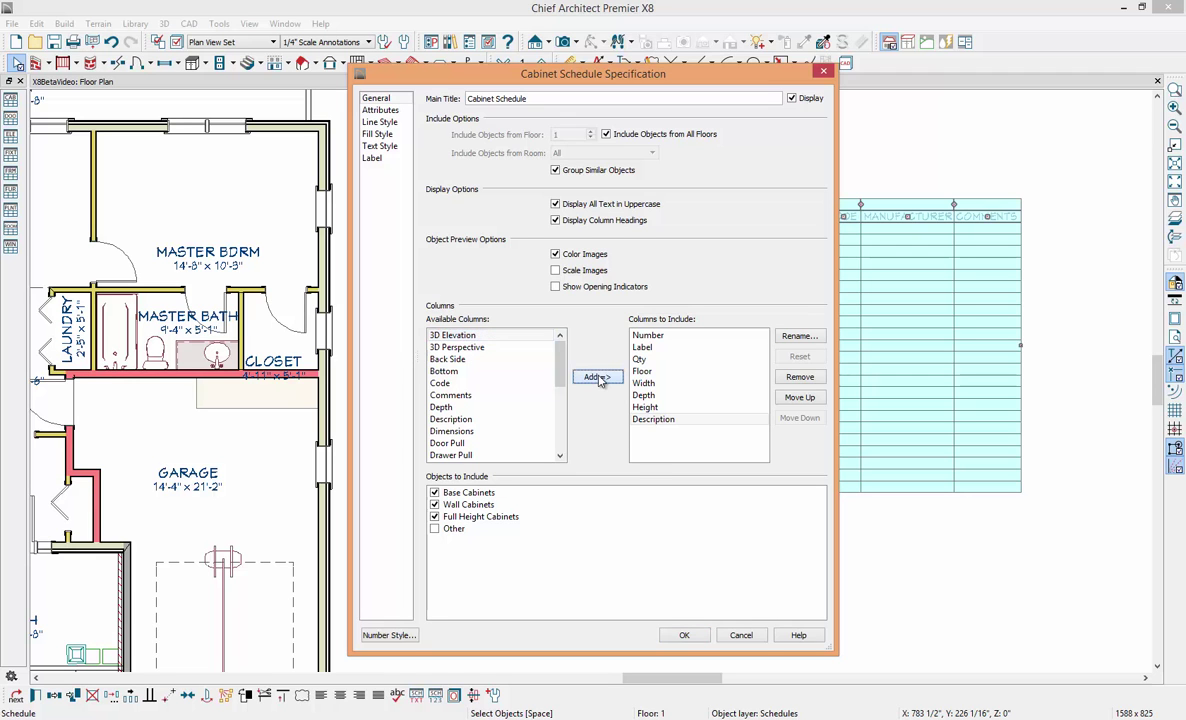
{"action": "left_click", "coordinate": [800, 397]}
{"action": "left_click", "coordinate": [800, 397]}
{"action": "left_click", "coordinate": [800, 397]}
{"action": "left_click", "coordinate": [800, 397]}
{"action": "left_click", "coordinate": [800, 397]}
{"action": "left_click", "coordinate": [800, 397]}
{"action": "left_click", "coordinate": [800, 397]}
{"action": "left_click", "coordinate": [800, 397]}
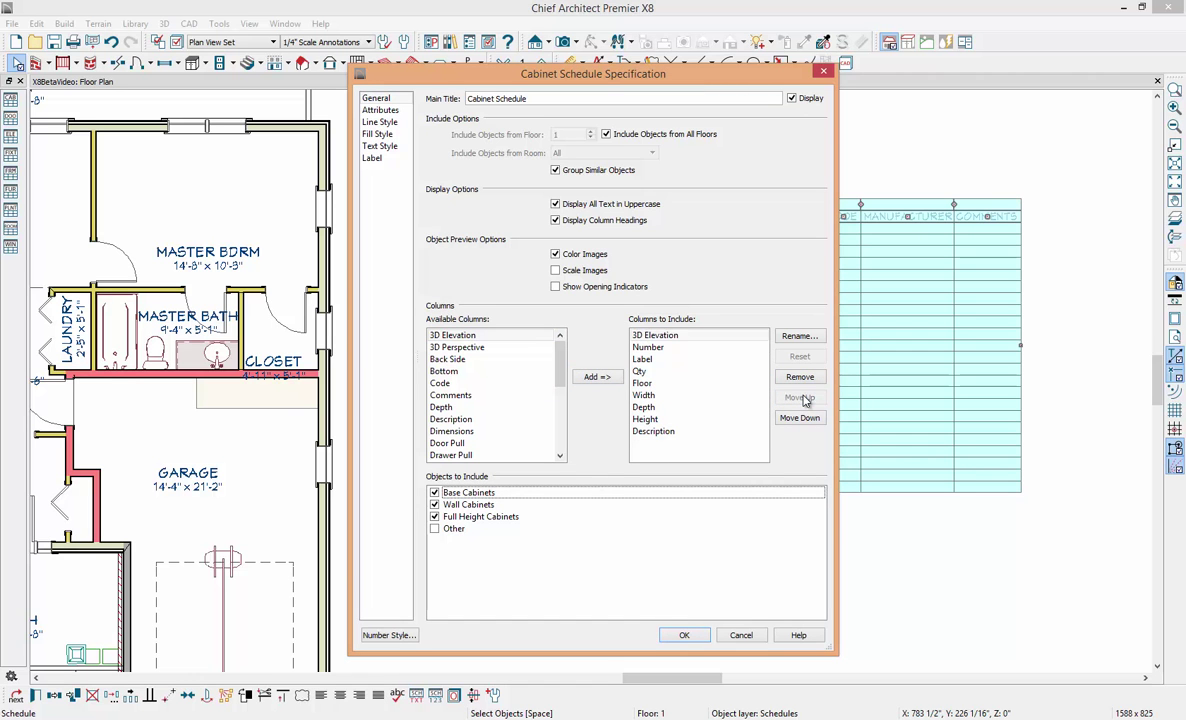
{"action": "left_click", "coordinate": [806, 419]}
{"action": "left_click", "coordinate": [686, 634]}
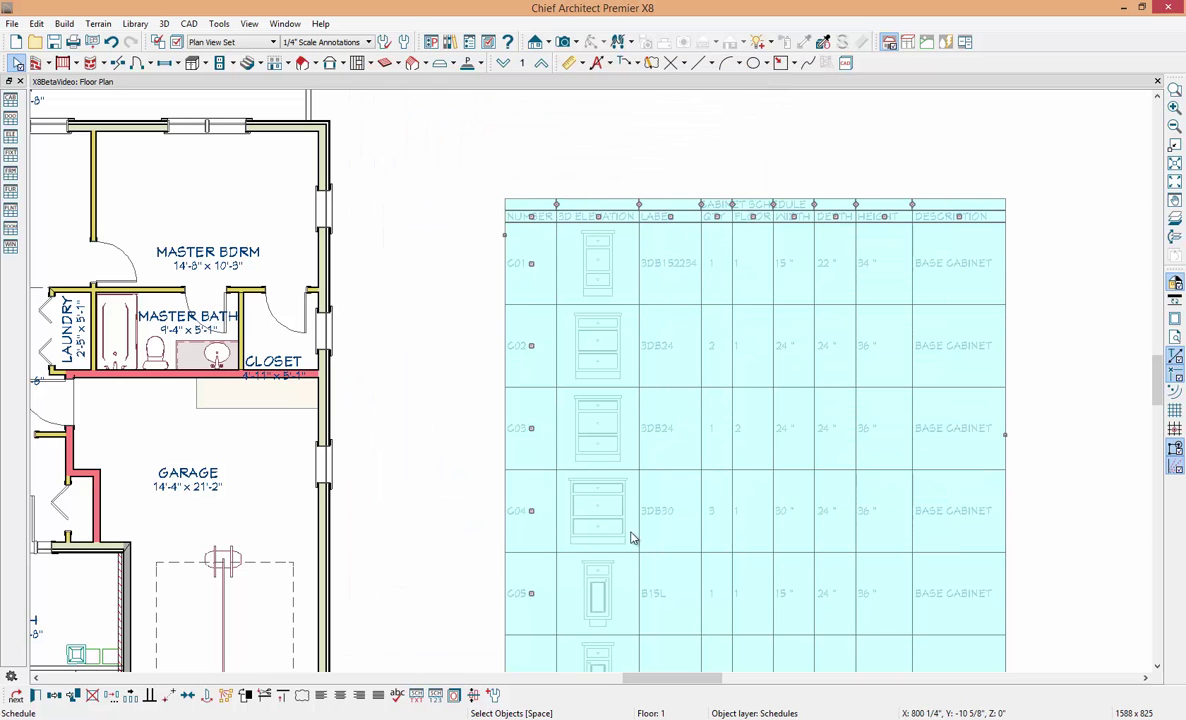
Step: Narrow the 3D Elevation column of the cabinet schedule so its cabinet images become smaller
{"action": "left_click", "coordinate": [485, 400]}
{"action": "scroll", "coordinate": [481, 375], "scroll_direction": "down", "scroll_amount": 3}
{"action": "scroll", "coordinate": [481, 375], "scroll_direction": "up", "scroll_amount": 3}
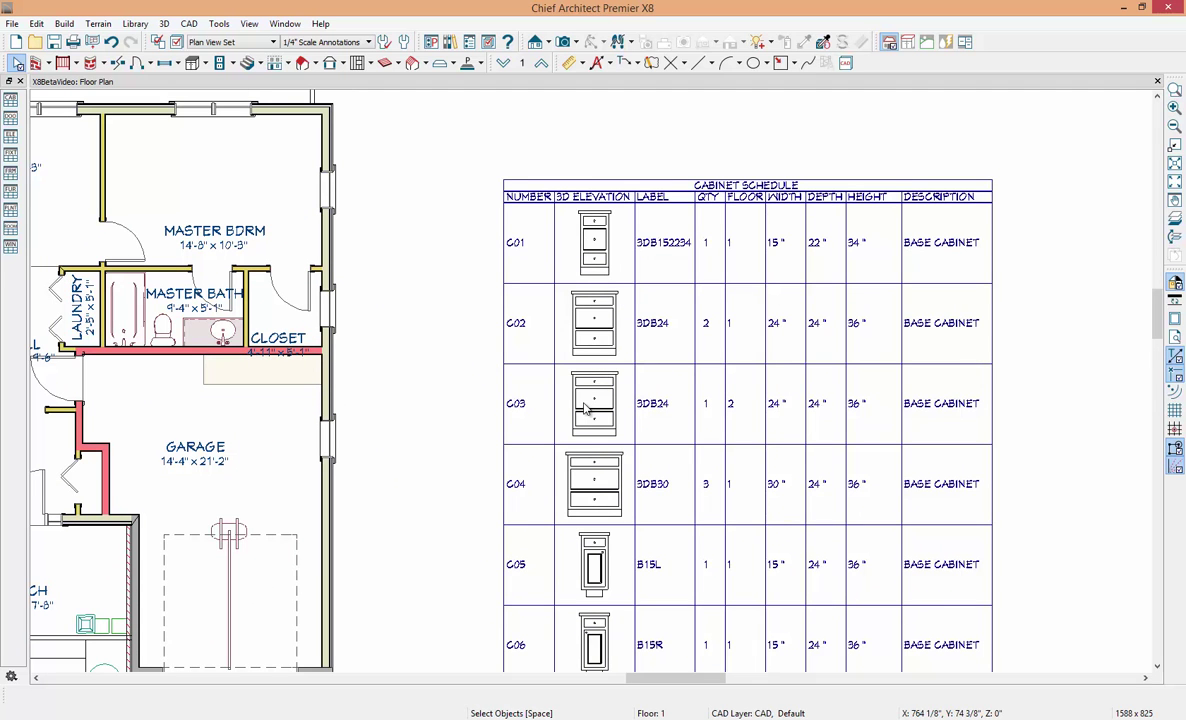
{"action": "left_click", "coordinate": [634, 218]}
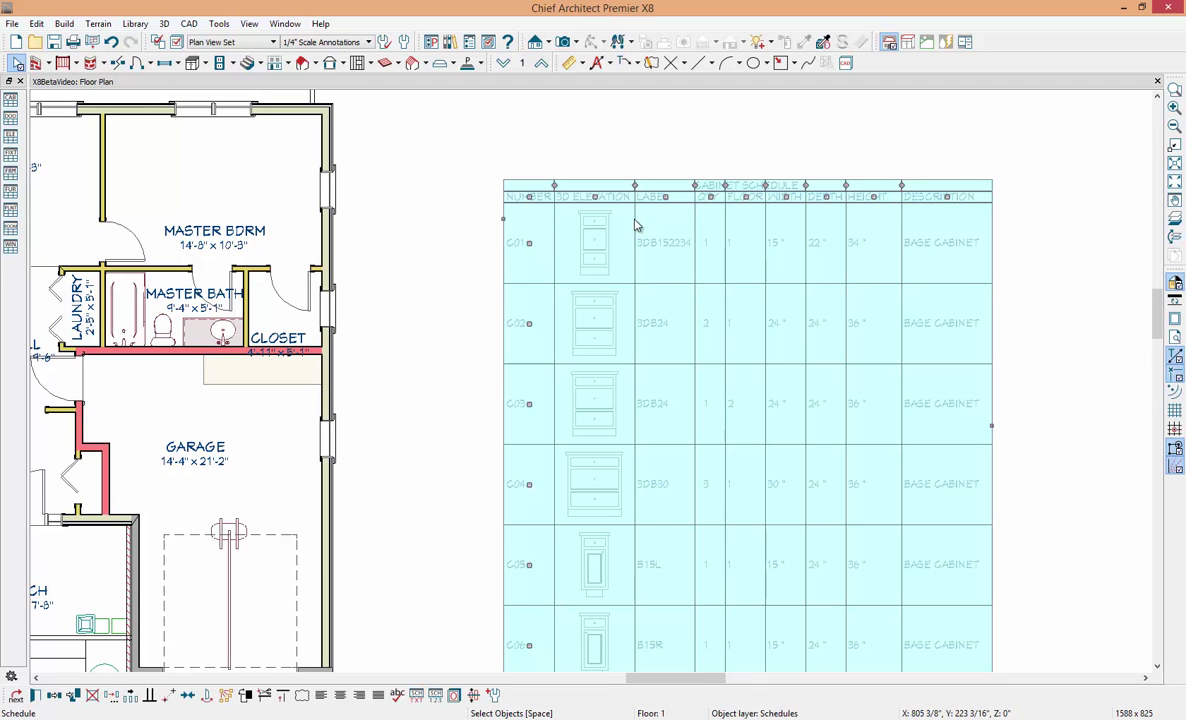
{"action": "left_click_drag", "start_coordinate": [635, 184], "coordinate": [618, 184]}
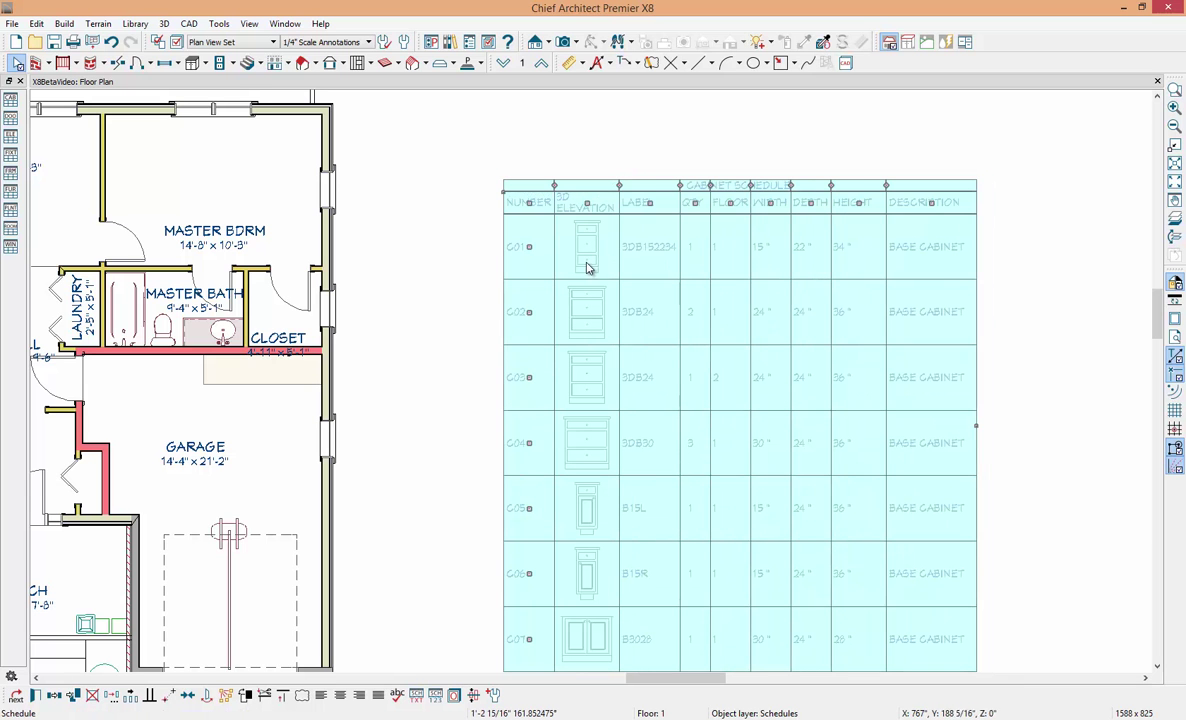
{"action": "key", "text": "Escape"}
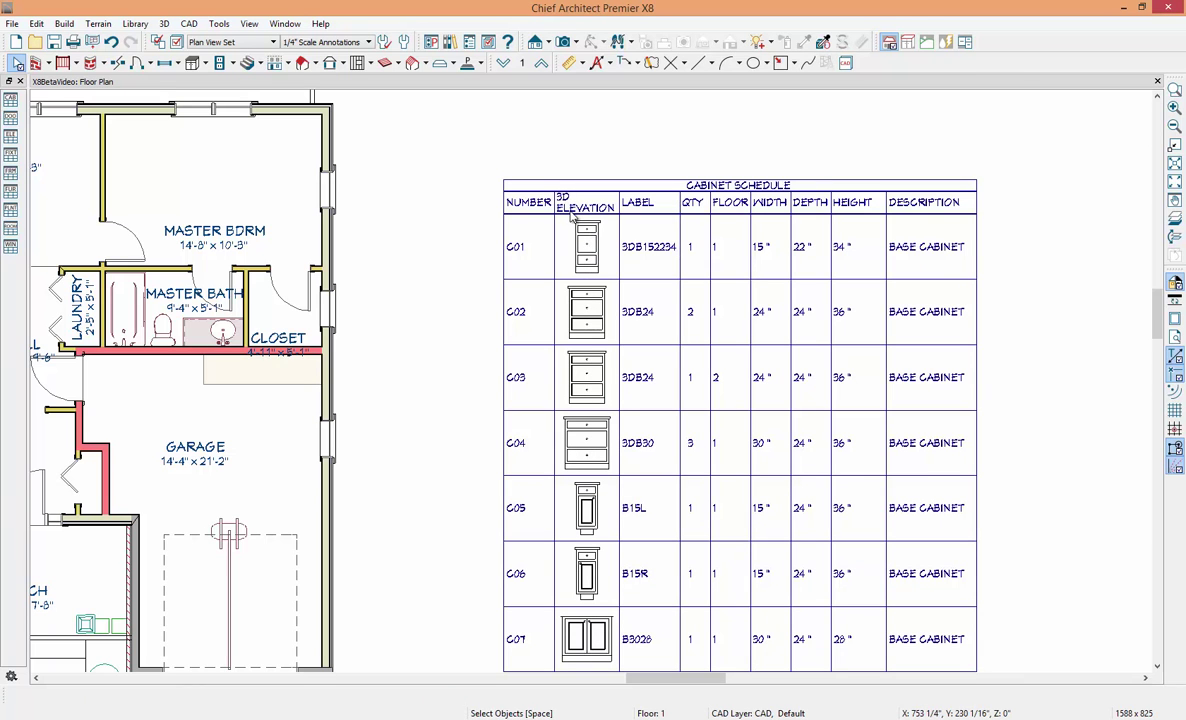
Step: Replace the cabinet schedule's 3D Elevation column with a 3D Perspective column directly after Number
{"action": "double_click", "coordinate": [573, 216]}
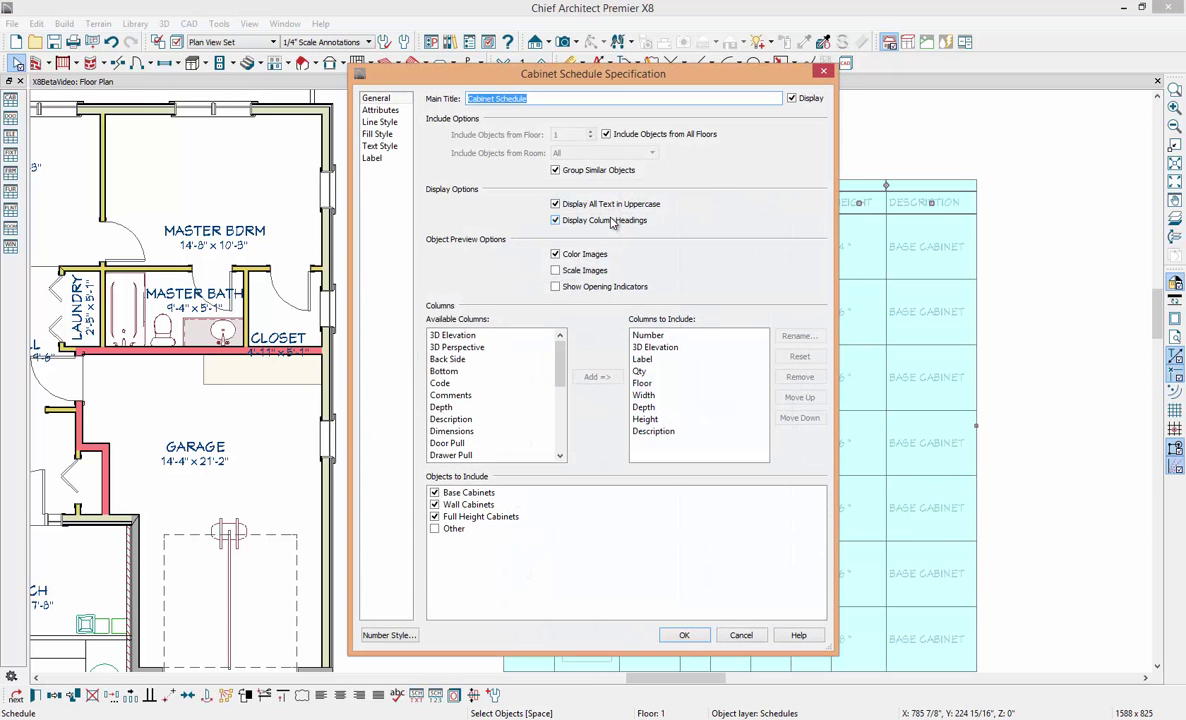
{"action": "left_click", "coordinate": [652, 348]}
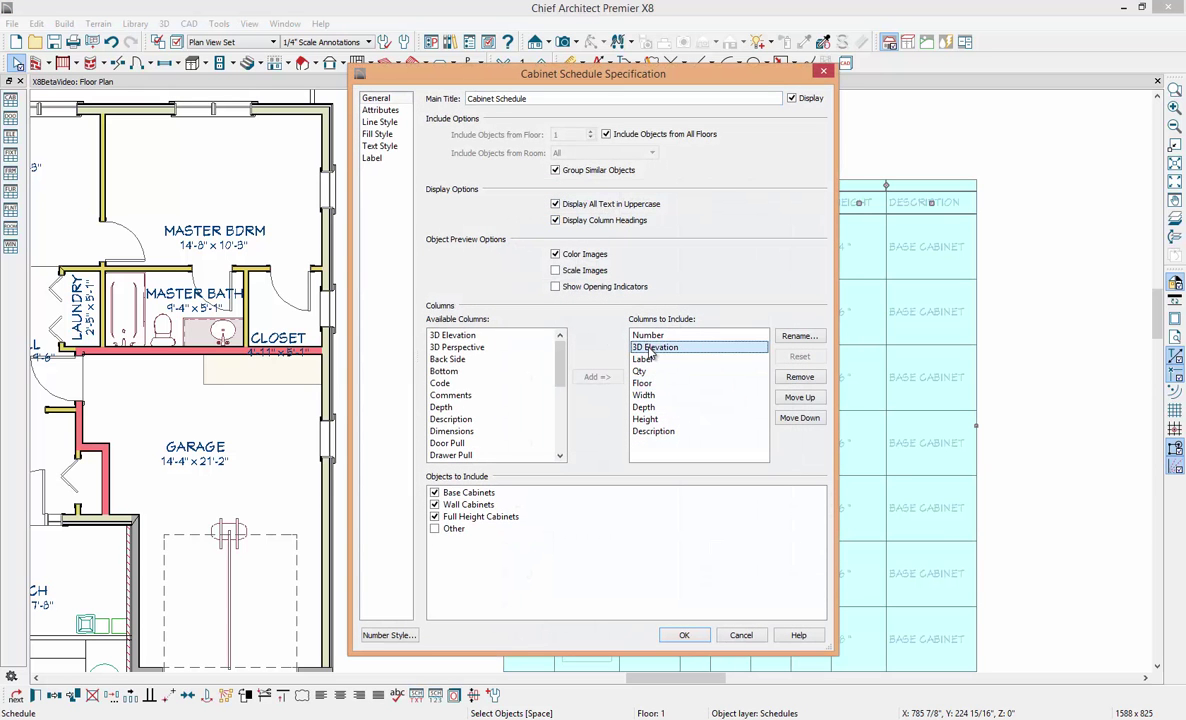
{"action": "left_click", "coordinate": [797, 378]}
{"action": "left_click", "coordinate": [477, 348]}
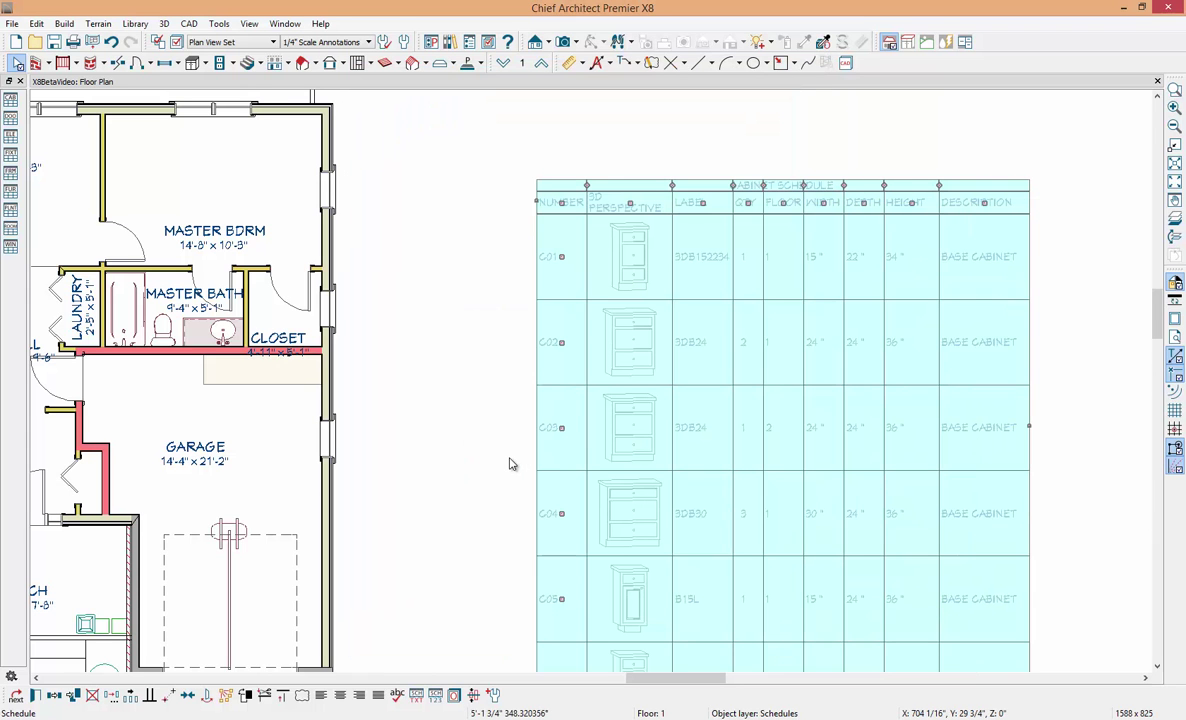
{"action": "left_click", "coordinate": [509, 463]}
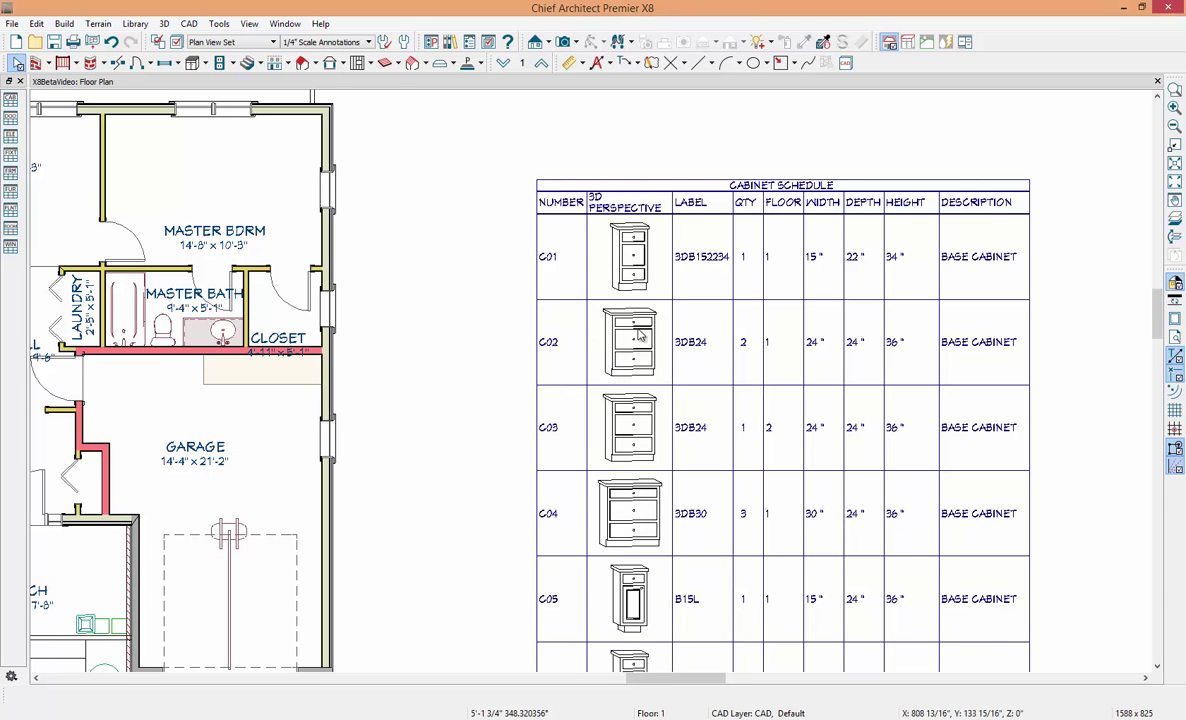
Step: Inspect the schedule's perspective cabinet images and delete the cabinet schedule from the plan
{"action": "scroll", "coordinate": [615, 385], "scroll_direction": "up", "scroll_amount": 4}
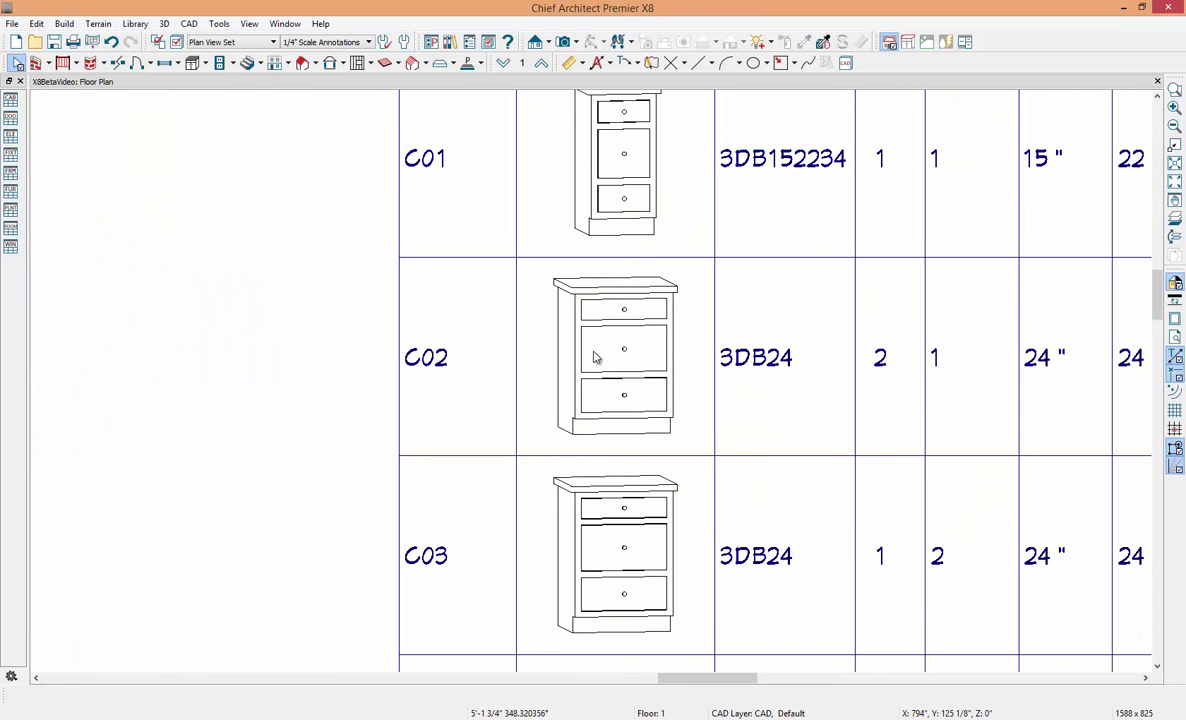
{"action": "scroll", "coordinate": [588, 358], "scroll_direction": "down", "scroll_amount": 3}
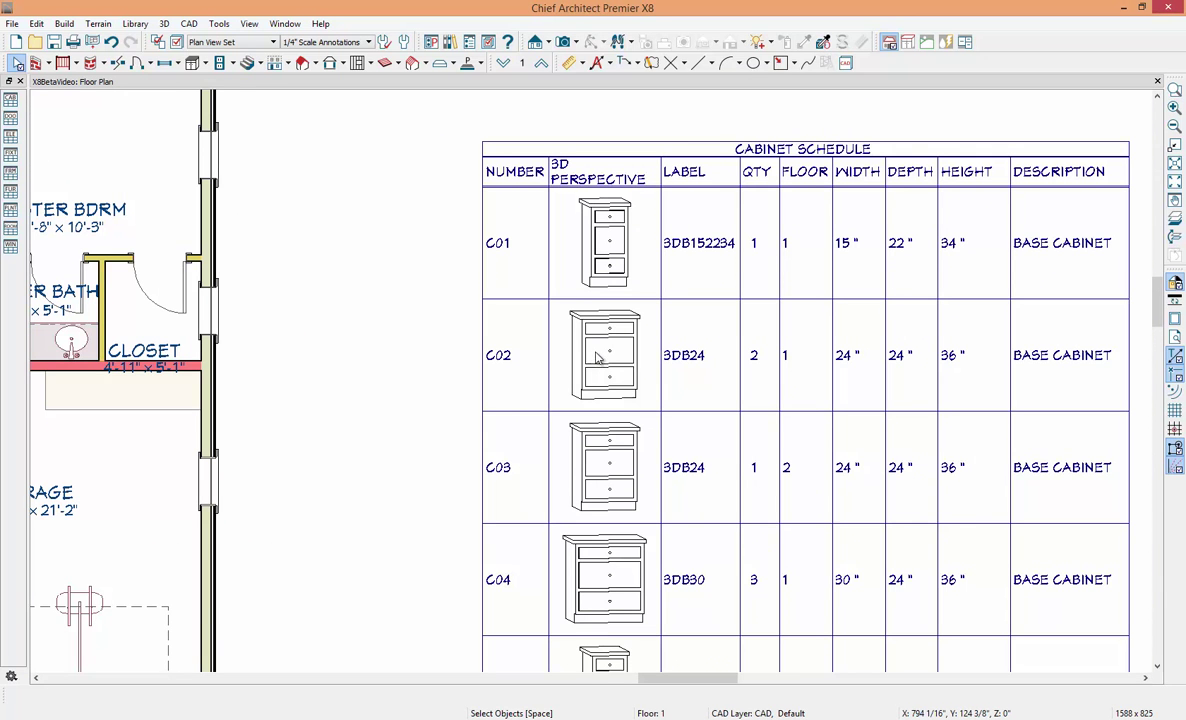
{"action": "left_click", "coordinate": [805, 176]}
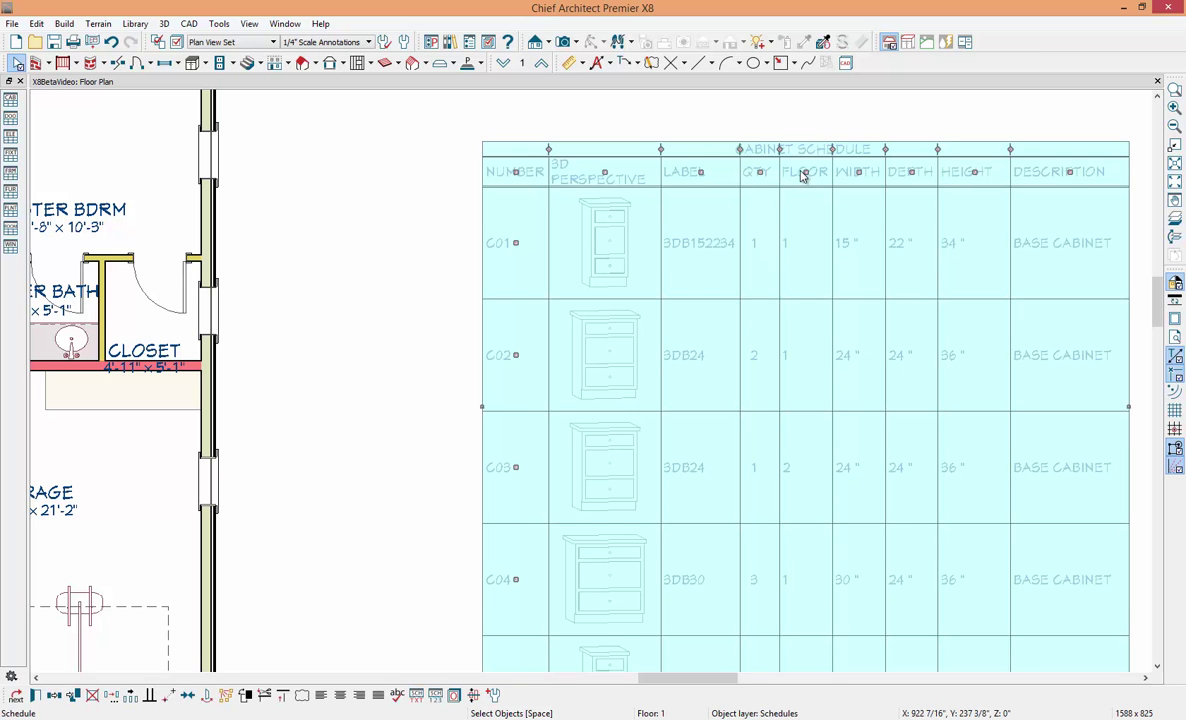
{"action": "key", "text": "Delete"}
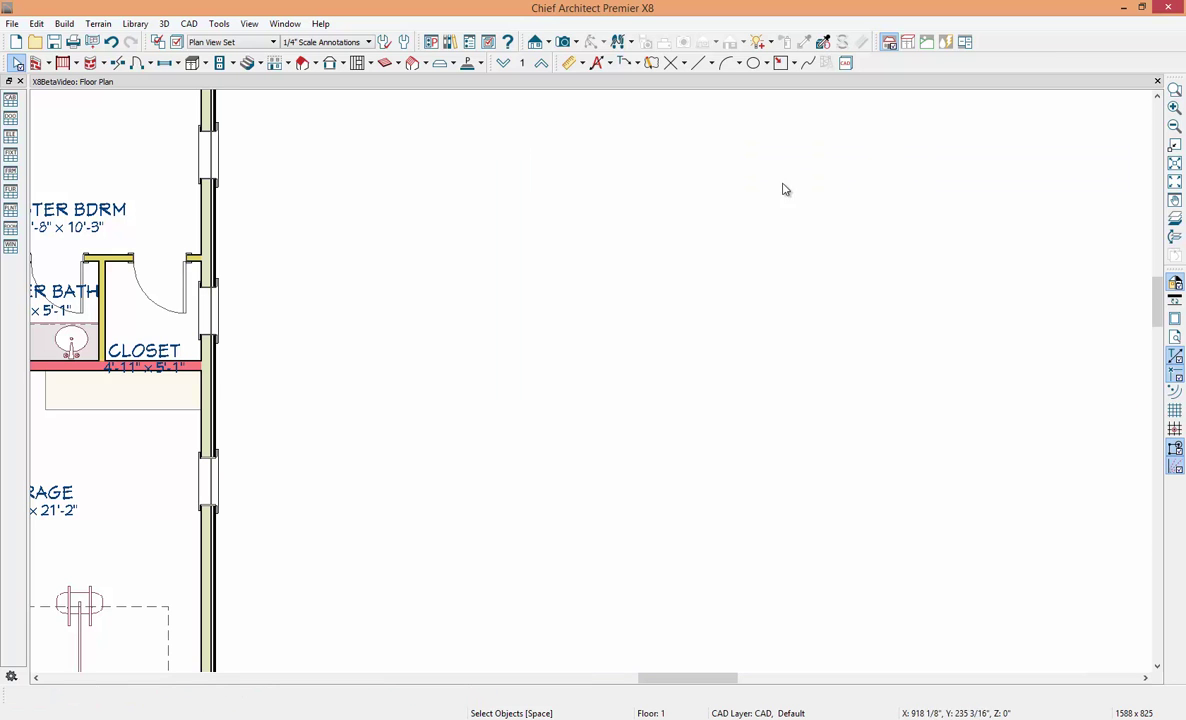
Step: Place a window schedule in the empty area beside the master closet
{"action": "left_click", "coordinate": [219, 24]}
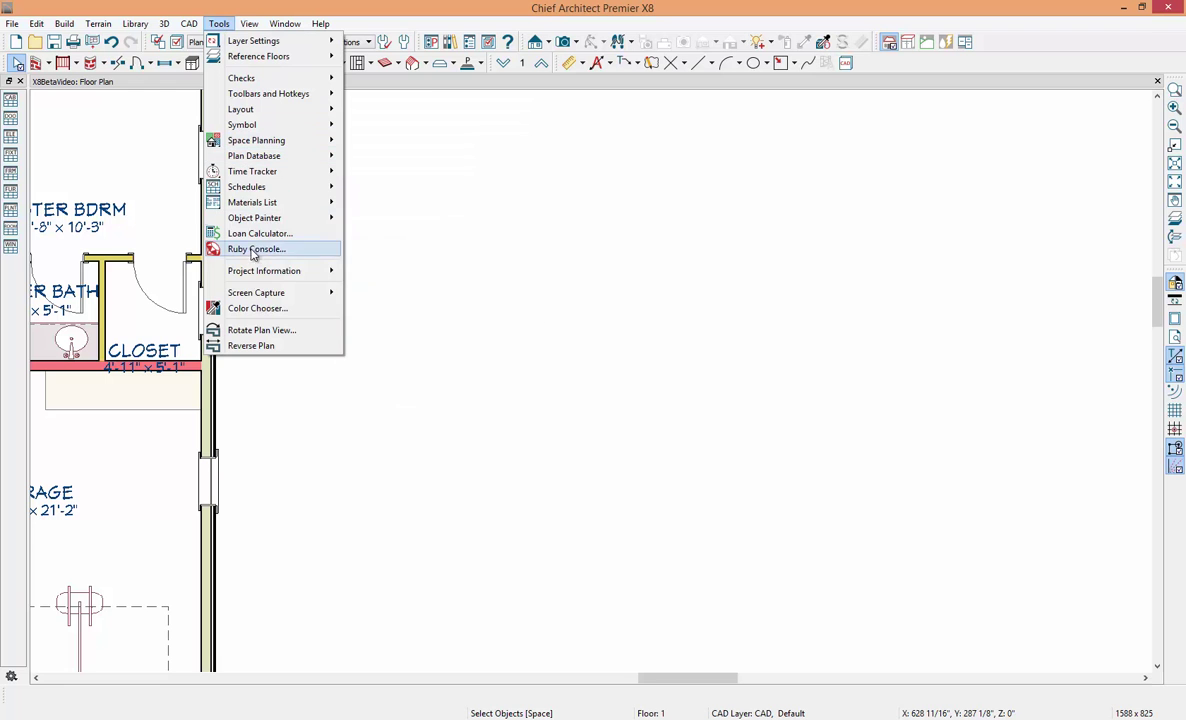
{"action": "mouse_move", "coordinate": [252, 187]}
{"action": "left_click", "coordinate": [396, 312]}
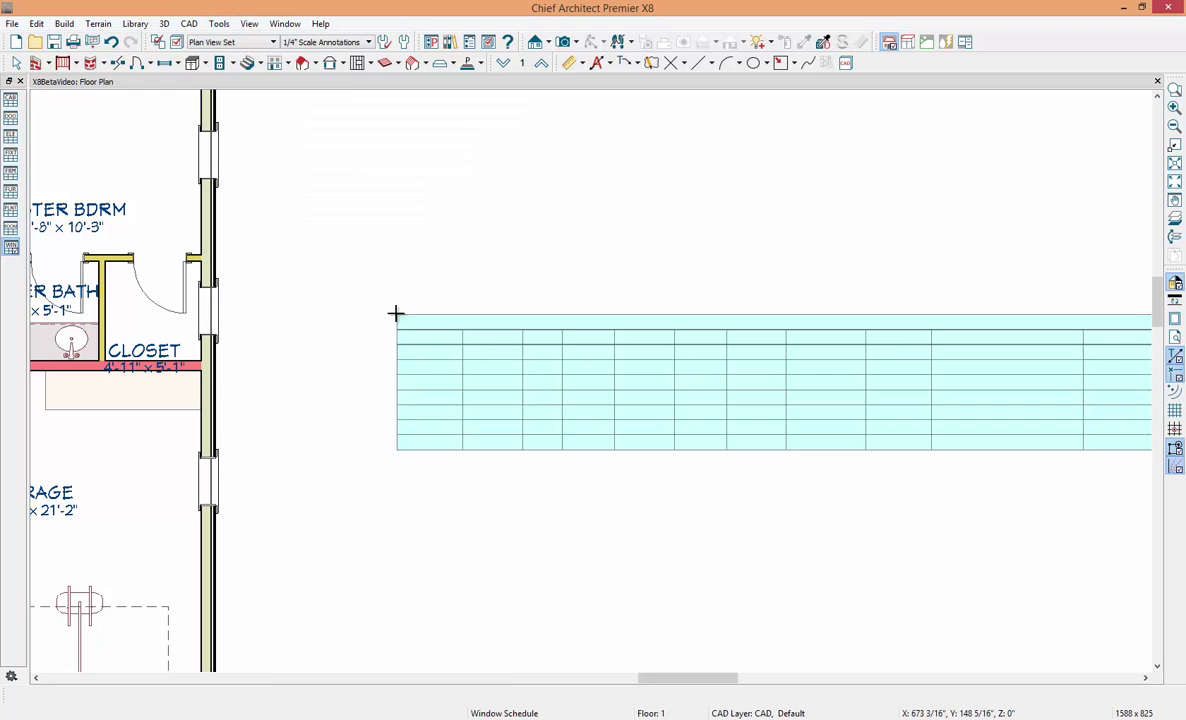
{"action": "left_click", "coordinate": [274, 268]}
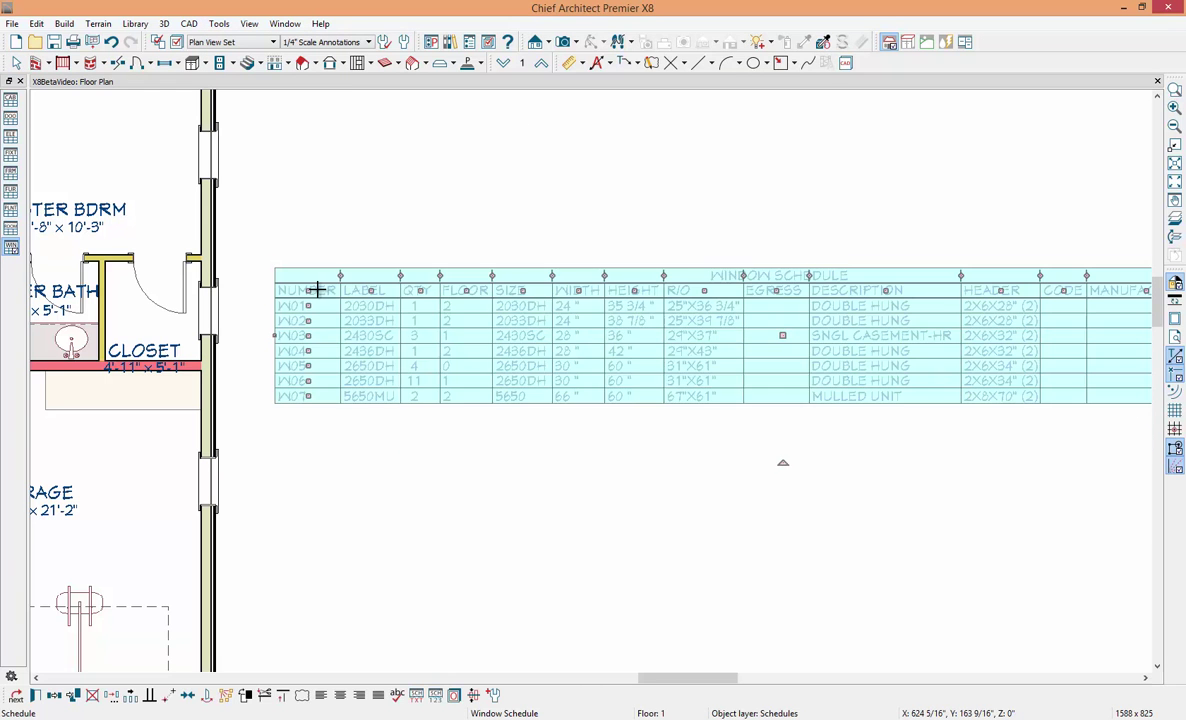
Step: Add a 3D Exterior Elevation column to the window schedule, place it directly after Number and apply the specification
{"action": "double_click", "coordinate": [316, 289]}
{"action": "left_click", "coordinate": [461, 353]}
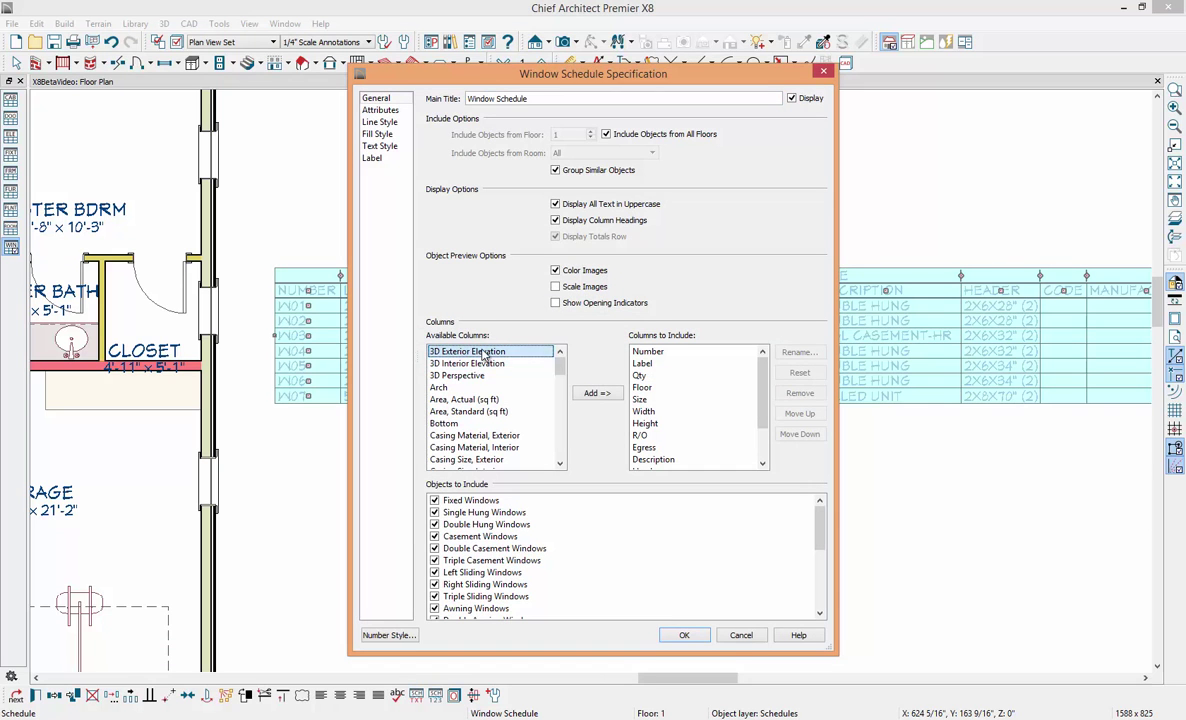
{"action": "left_click", "coordinate": [603, 396]}
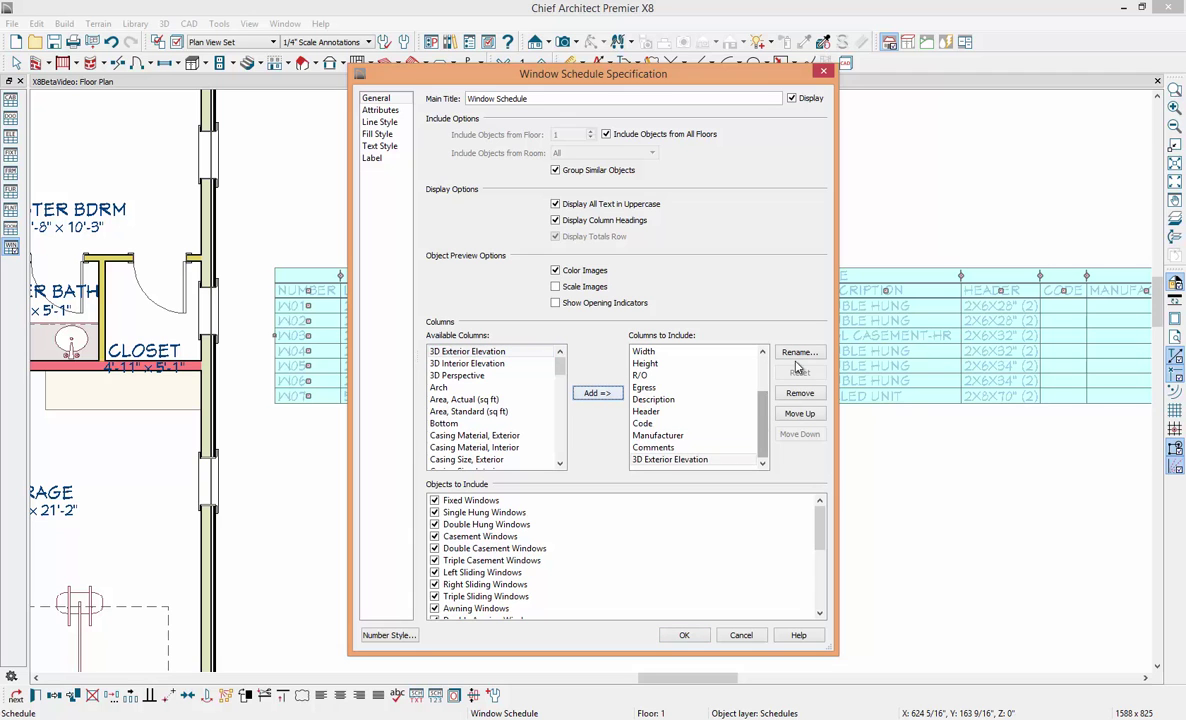
{"action": "left_click", "coordinate": [800, 414]}
{"action": "left_click", "coordinate": [800, 414]}
{"action": "left_click", "coordinate": [800, 414]}
{"action": "left_click", "coordinate": [800, 414]}
{"action": "left_click", "coordinate": [800, 414]}
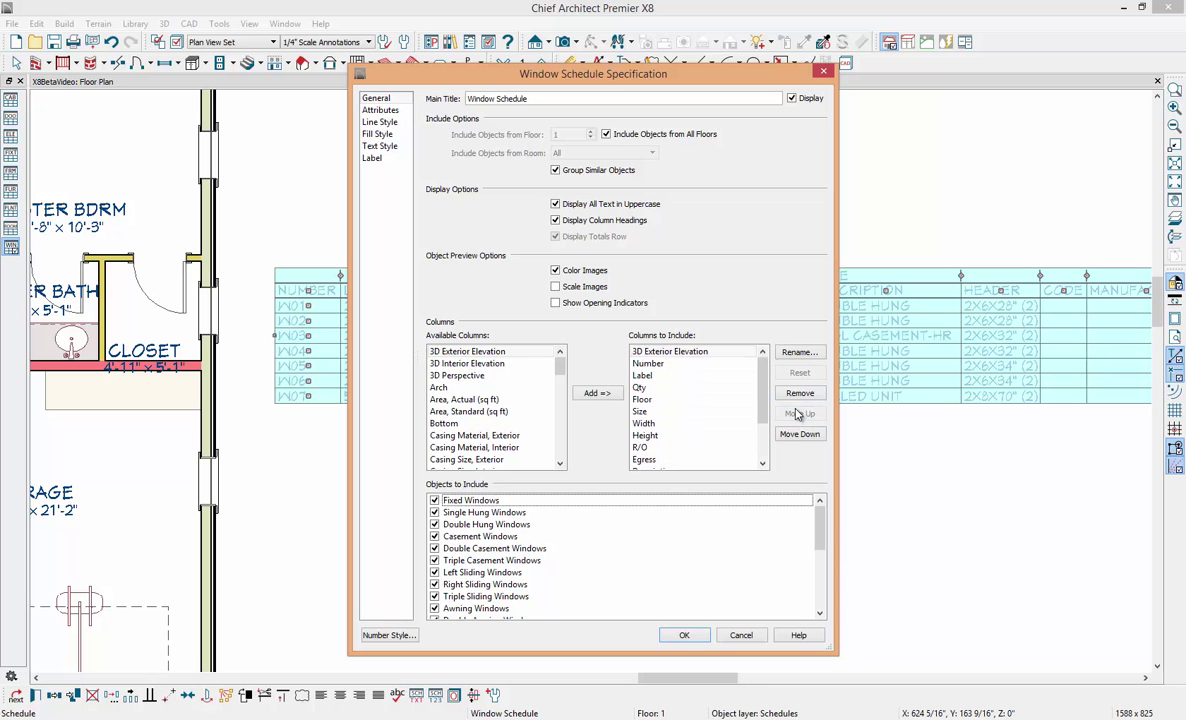
{"action": "left_click", "coordinate": [686, 636]}
Step: Narrow the window schedule's 3D Exterior Elevation column so its window images become smaller, and deselect the schedule
{"action": "middle_click_drag", "start_coordinate": [683, 495], "coordinate": [750, 385]}
{"action": "scroll", "coordinate": [750, 385], "scroll_direction": "down", "scroll_amount": 2}
{"action": "left_click_drag", "start_coordinate": [574, 243], "coordinate": [521, 245]}
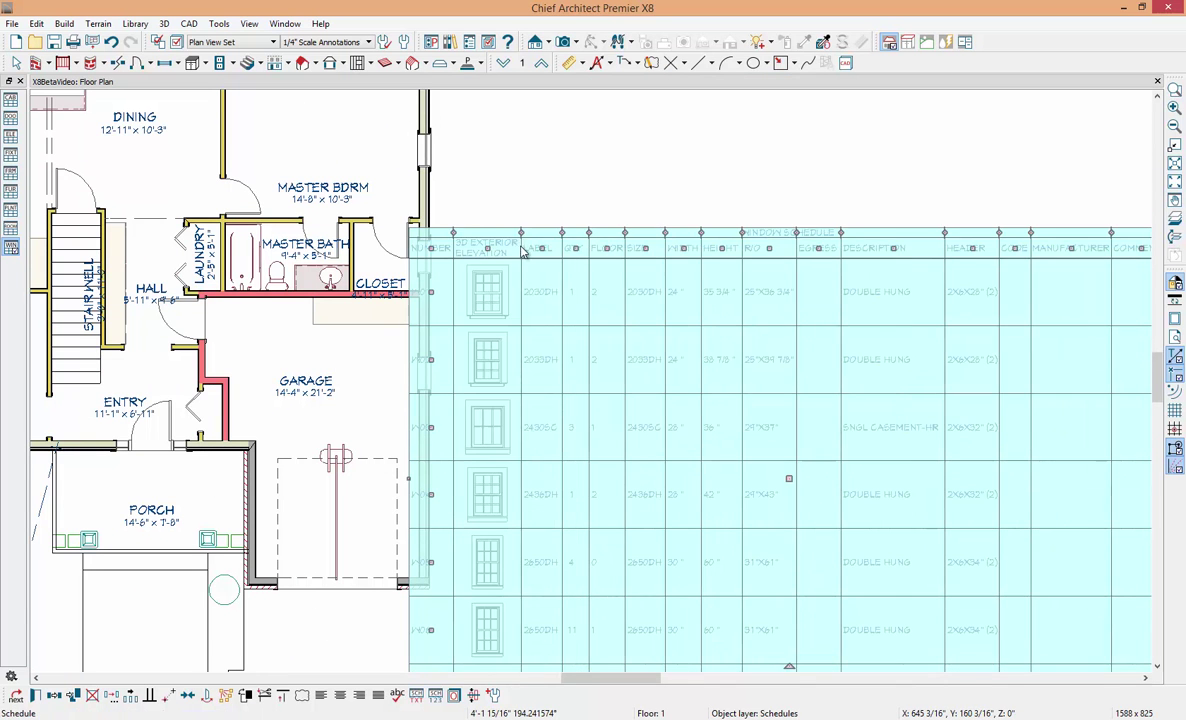
{"action": "left_click", "coordinate": [523, 190]}
{"action": "key", "text": "Escape"}
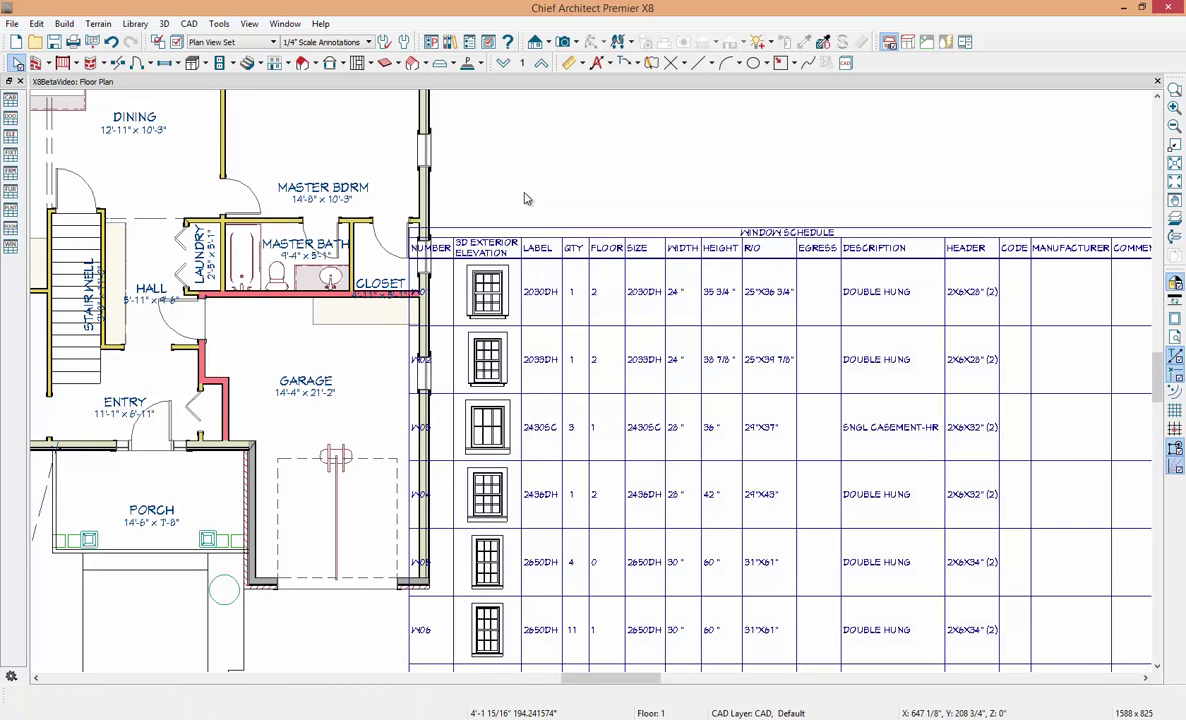
Step: Move the window schedule clear of the garage wall, then delete it from the plan
{"action": "left_click", "coordinate": [701, 410]}
{"action": "left_click_drag", "start_coordinate": [789, 479], "coordinate": [842, 479]}
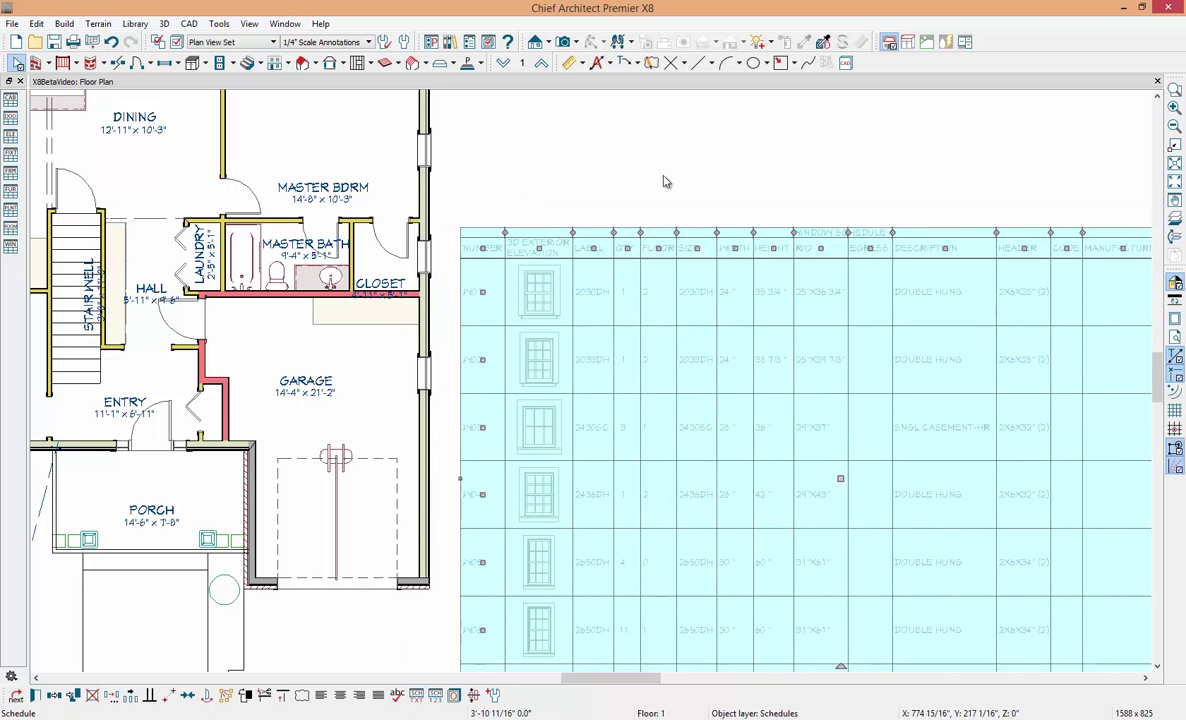
{"action": "left_click", "coordinate": [663, 182]}
{"action": "left_click", "coordinate": [579, 265]}
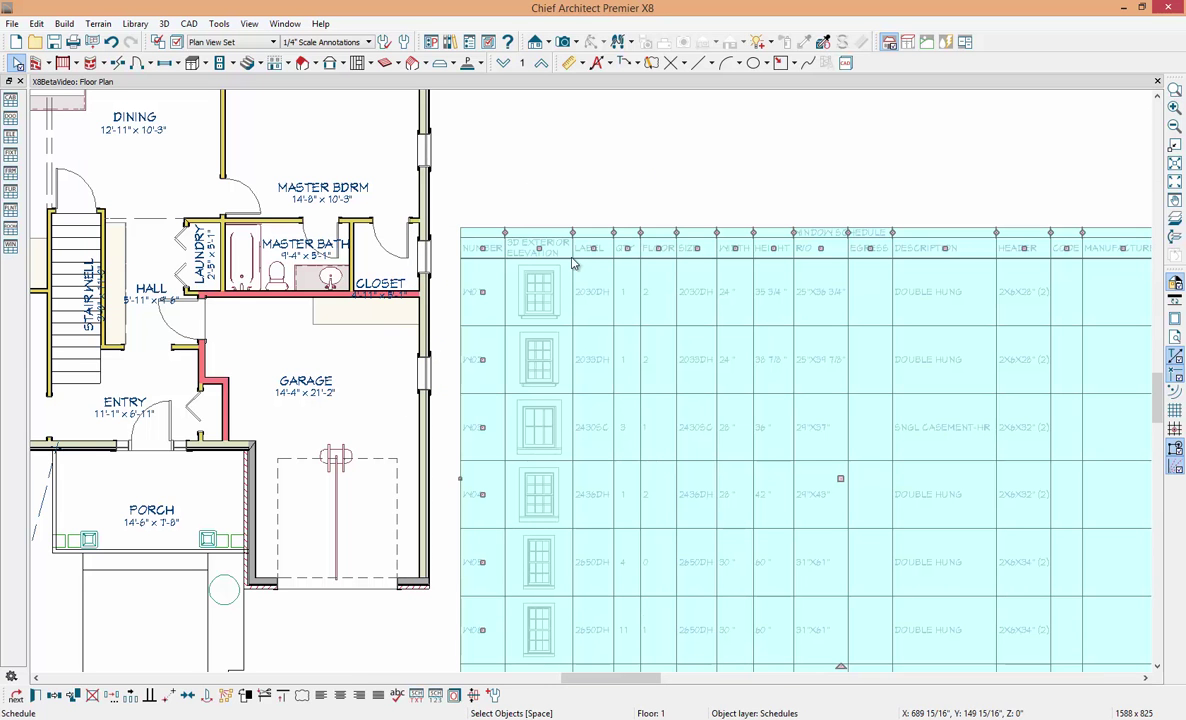
{"action": "key", "text": "Delete"}
{"action": "scroll", "coordinate": [773, 357], "scroll_direction": "down", "scroll_amount": 2}
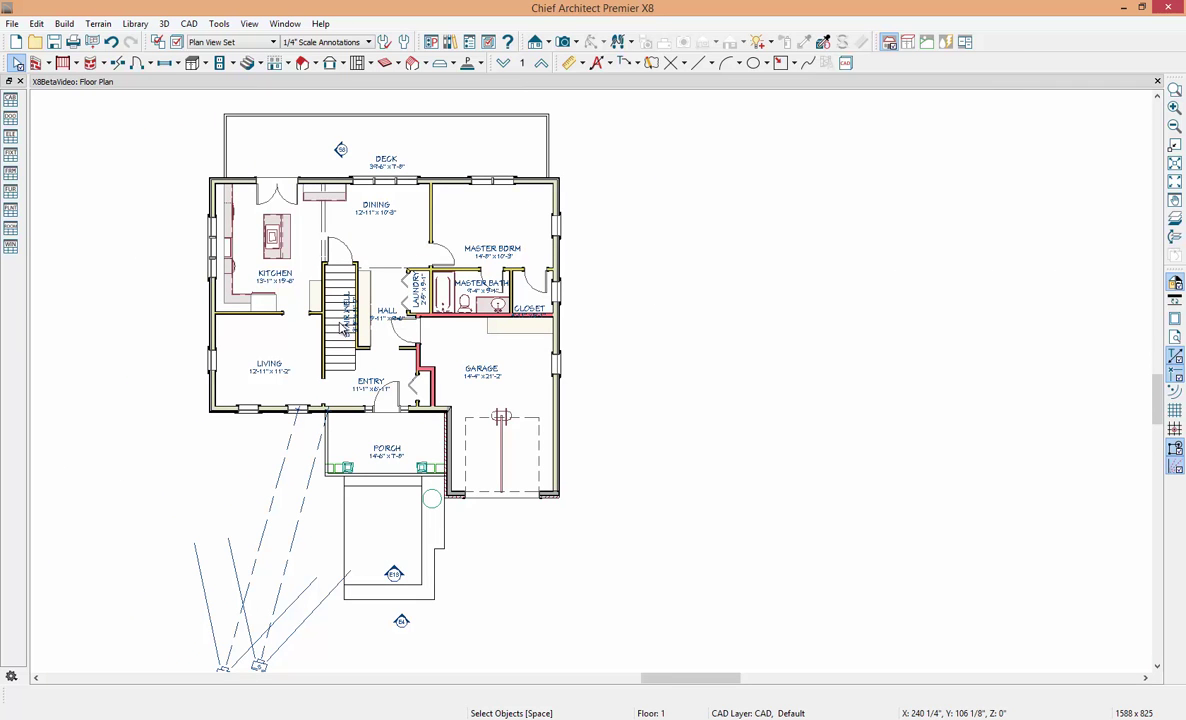
Step: Calculate the materials for all floors and limit the materials list to the Framing category
{"action": "left_click", "coordinate": [218, 23]}
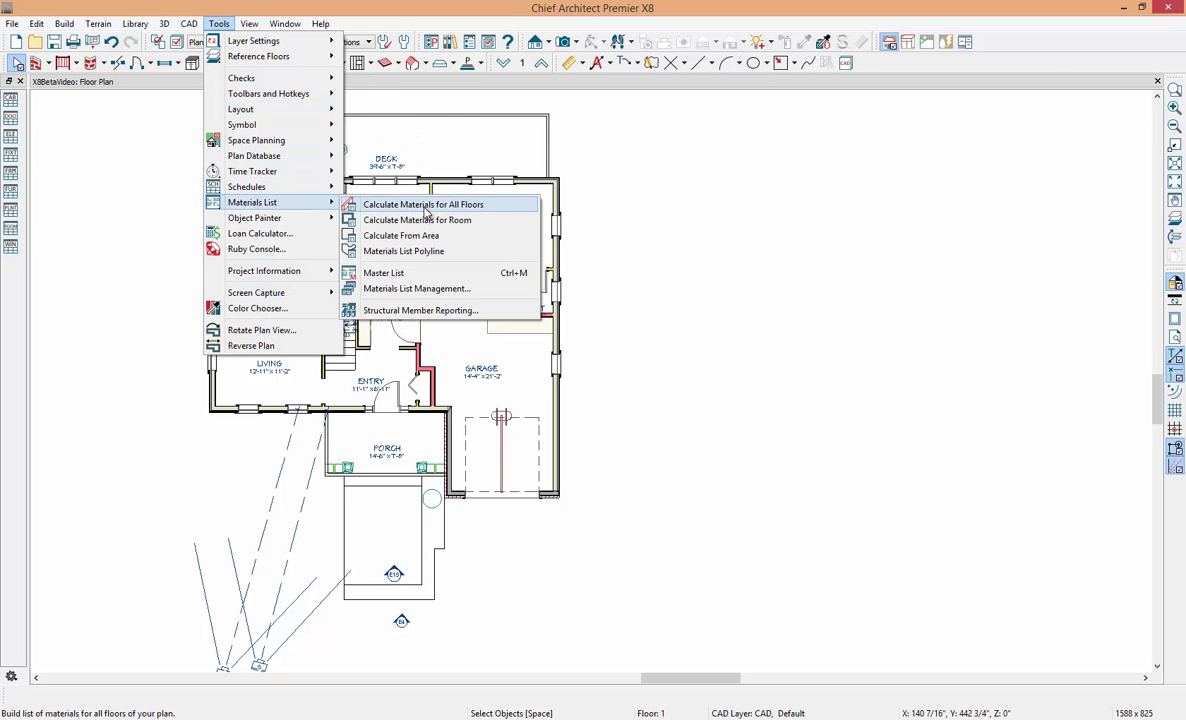
{"action": "left_click", "coordinate": [398, 203]}
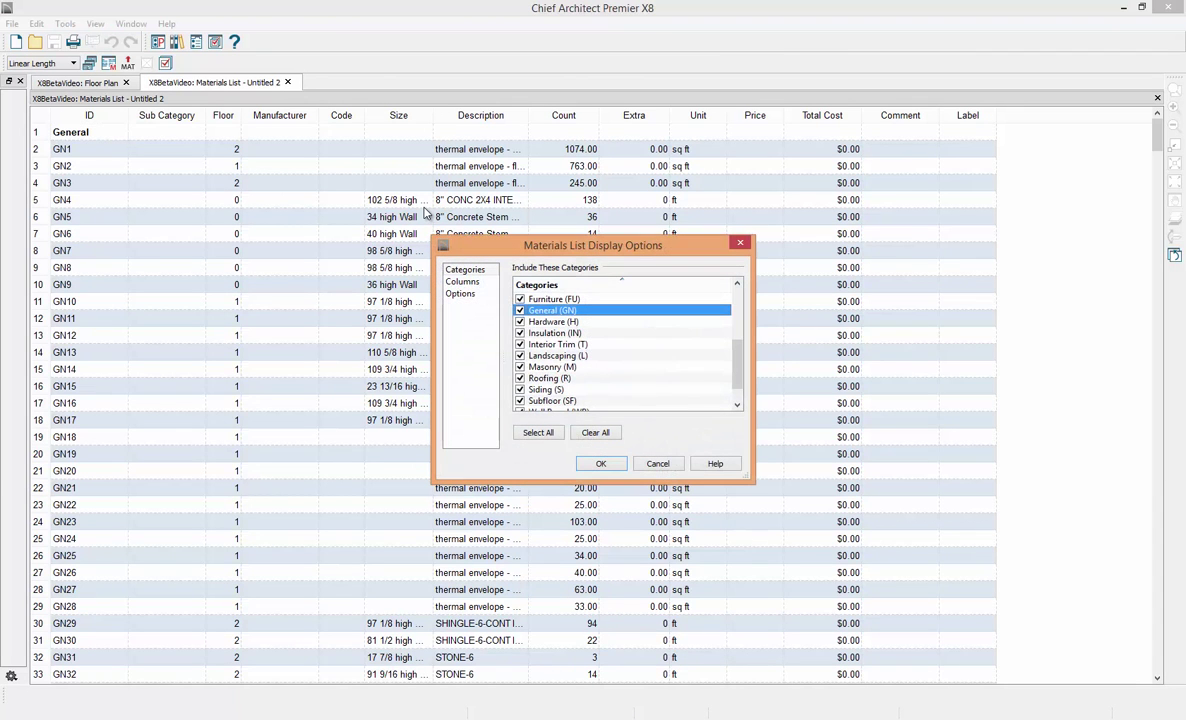
{"action": "left_click", "coordinate": [589, 433]}
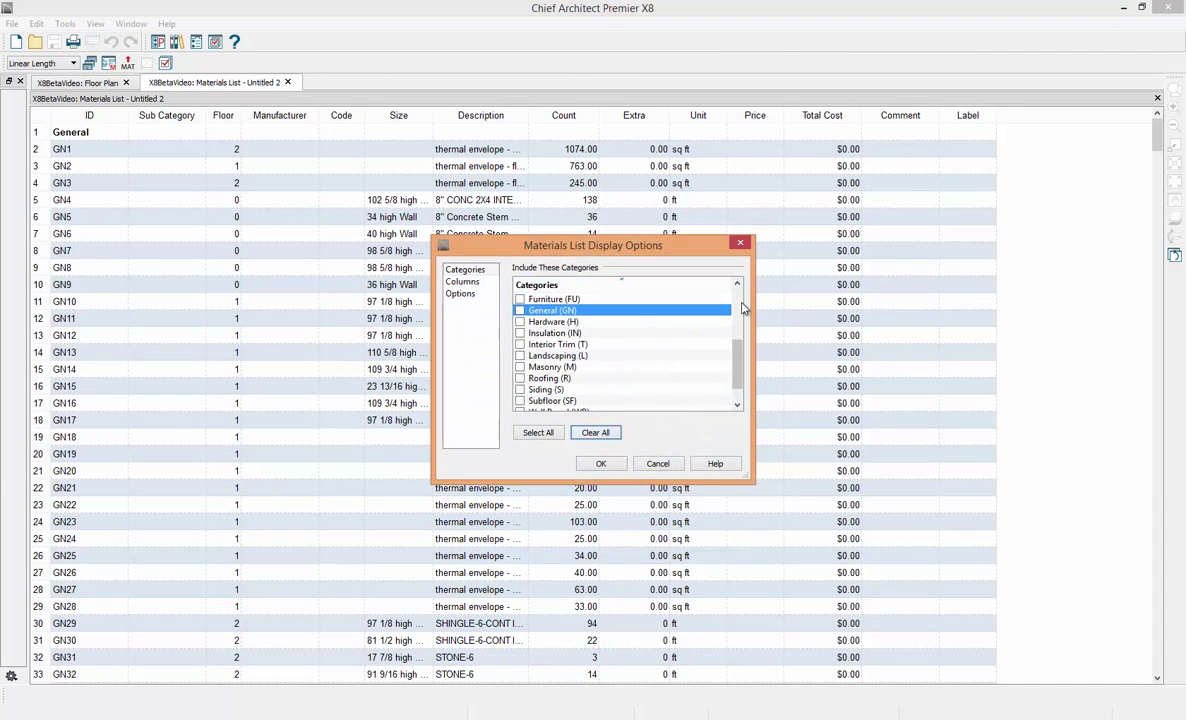
{"action": "scroll", "coordinate": [743, 308], "scroll_direction": "up", "scroll_amount": 4}
{"action": "left_click", "coordinate": [519, 400]}
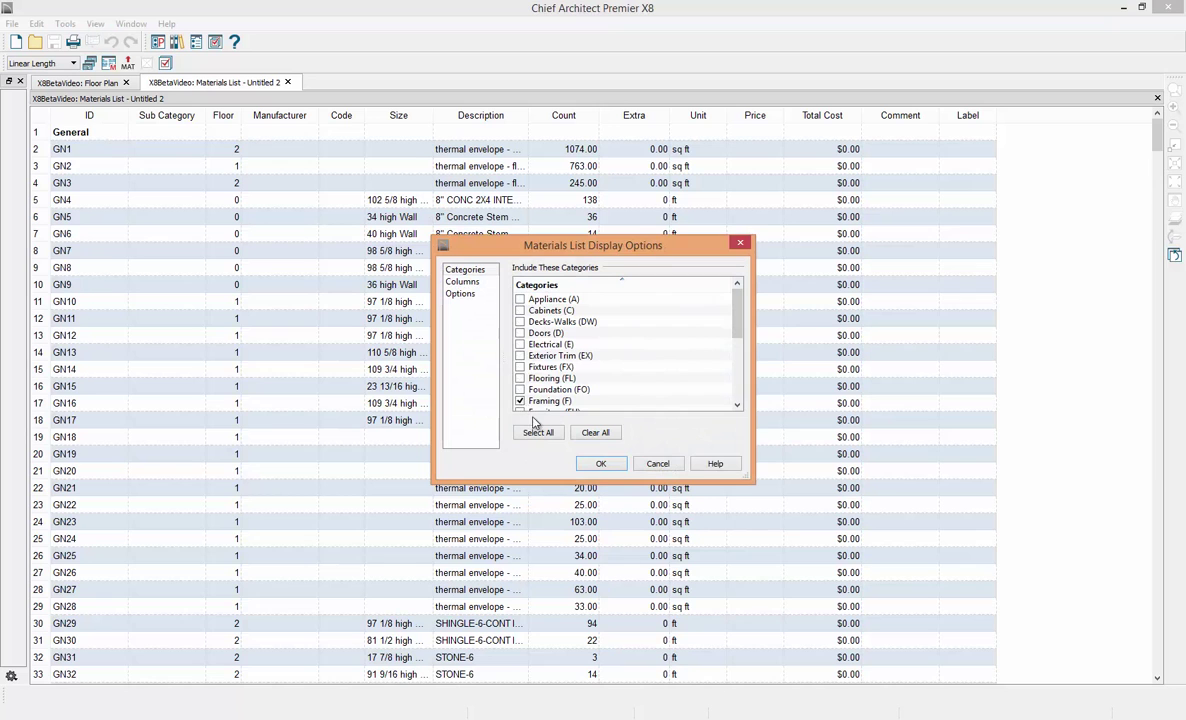
{"action": "left_click", "coordinate": [601, 464]}
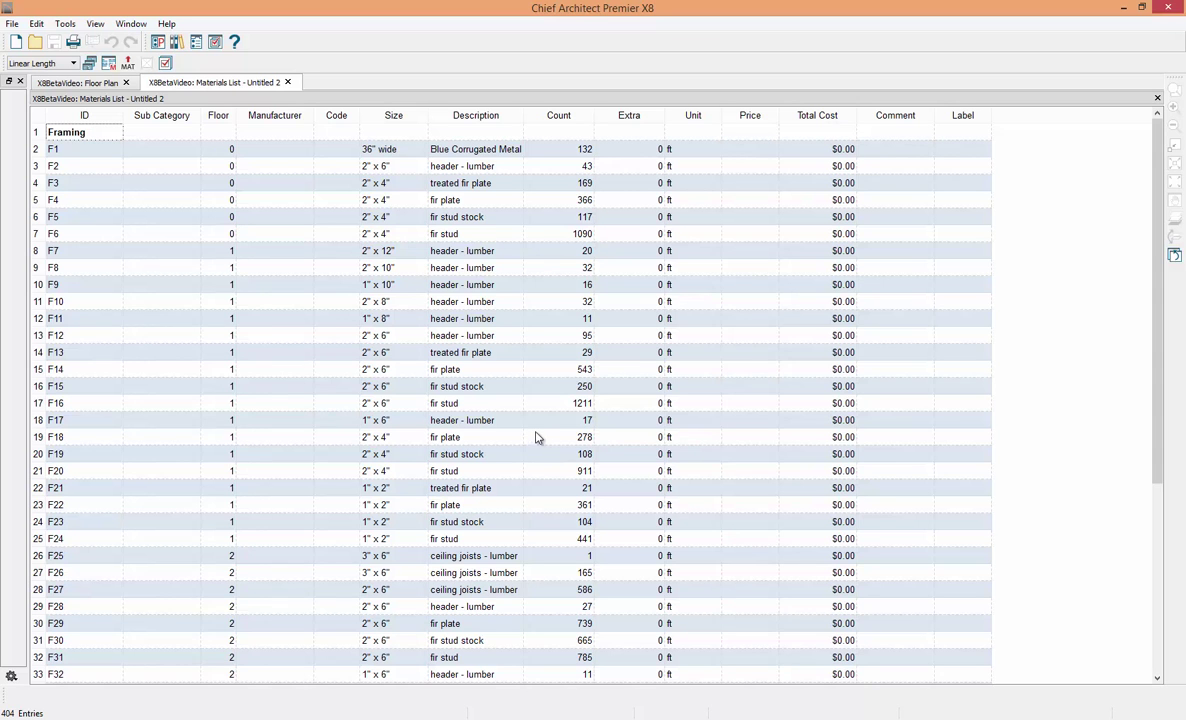
Step: Switch the framing materials list to Cut List reporting and widen its Size column
{"action": "left_click", "coordinate": [64, 66]}
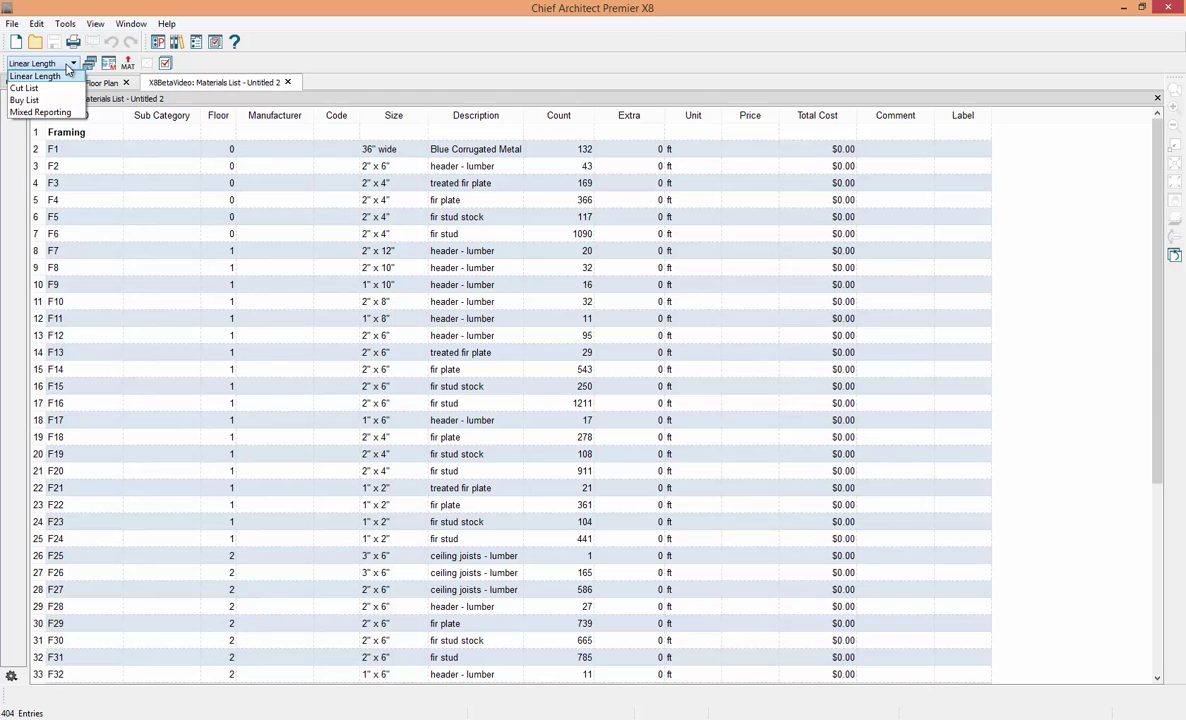
{"action": "left_click", "coordinate": [60, 89]}
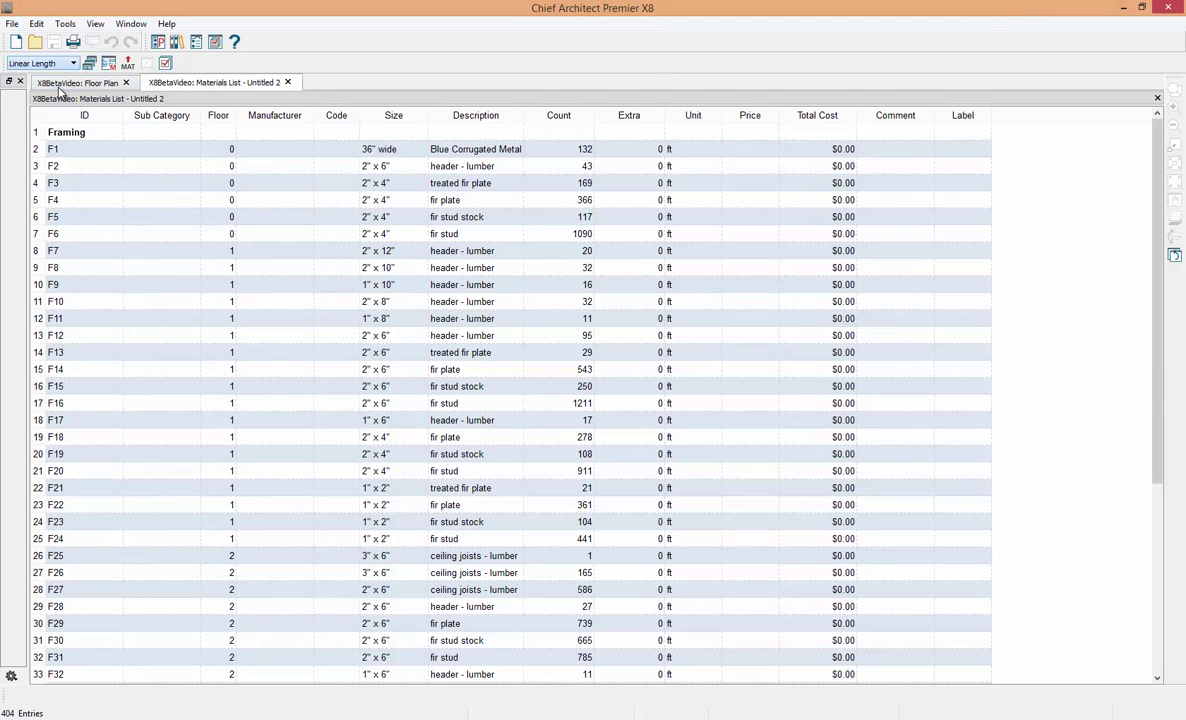
{"action": "left_click_drag", "start_coordinate": [433, 115], "coordinate": [484, 120]}
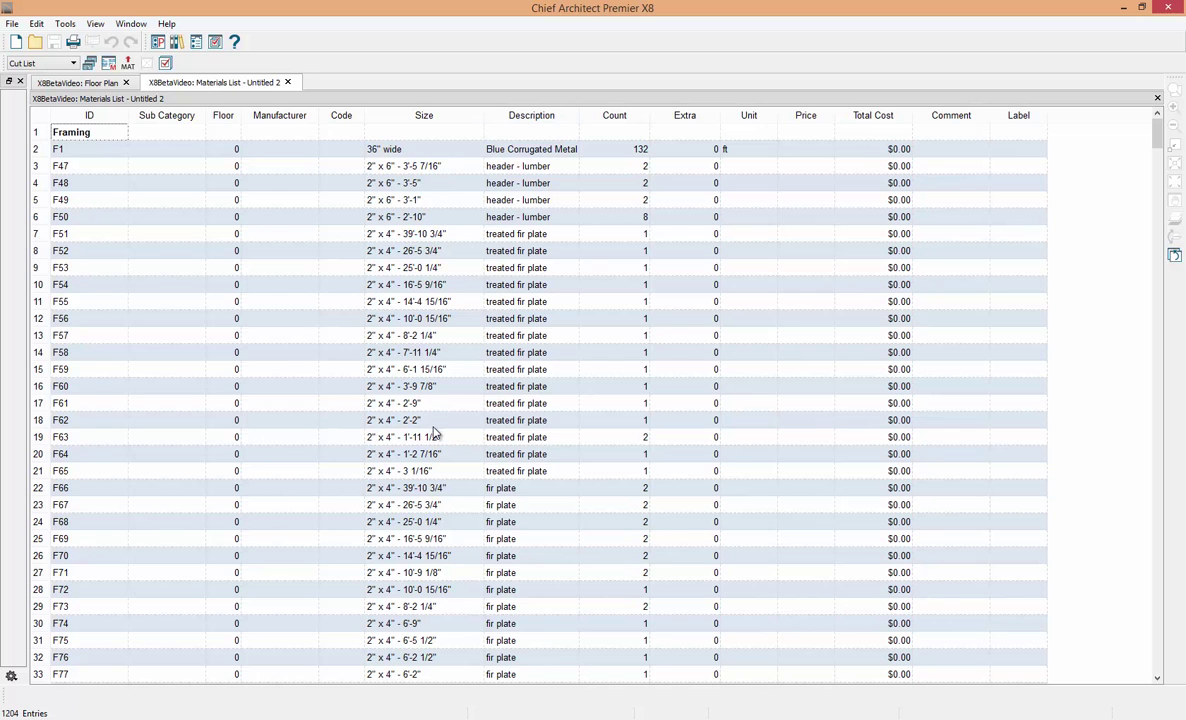
Step: Switch the materials list to Buy List reporting, look through the framing entries and close the list
{"action": "left_click", "coordinate": [58, 63]}
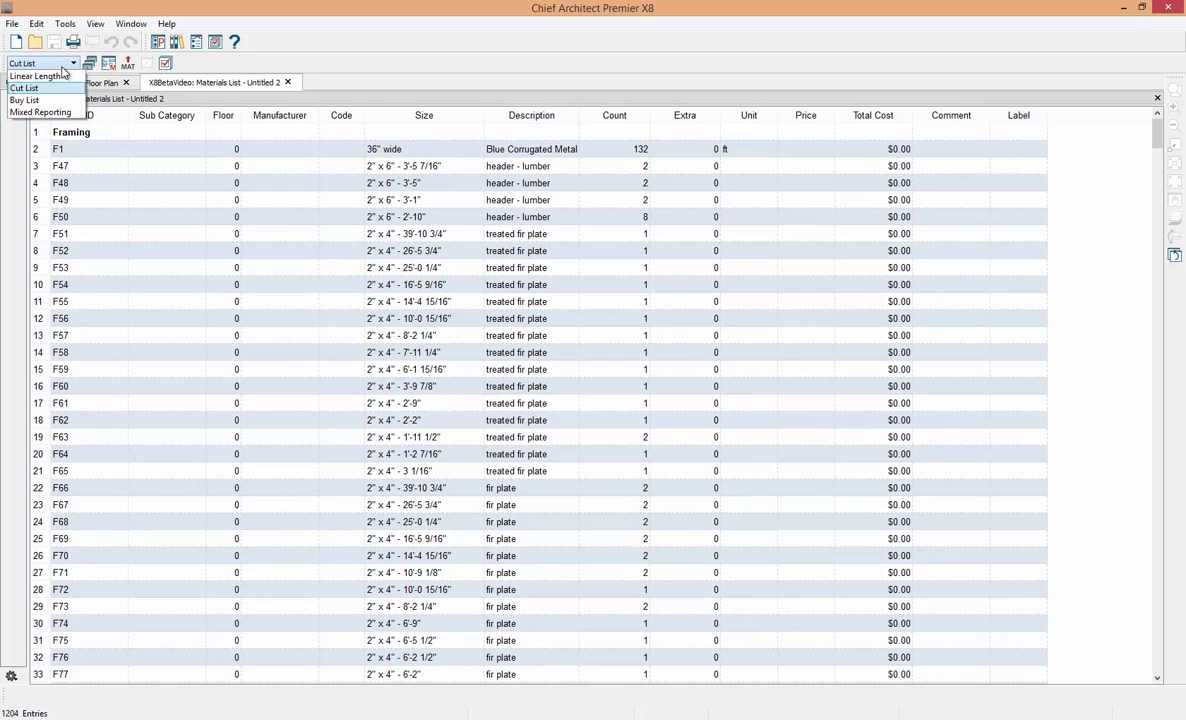
{"action": "left_click", "coordinate": [60, 101]}
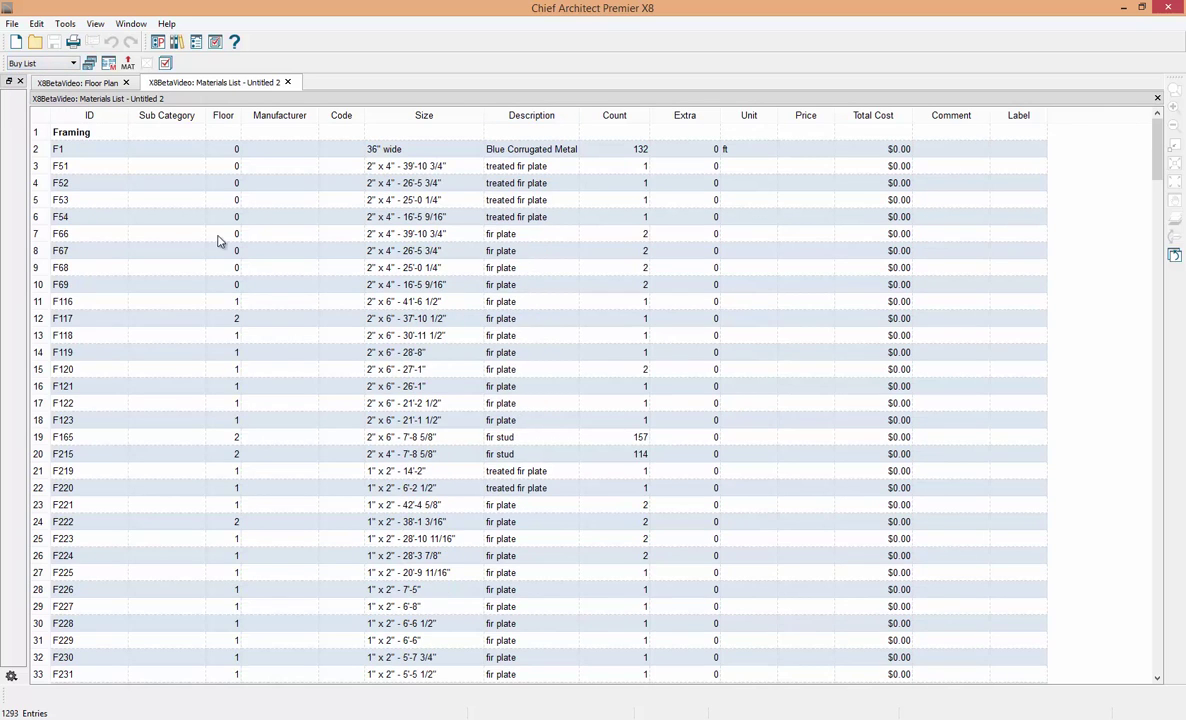
{"action": "scroll", "coordinate": [410, 345], "scroll_direction": "down", "scroll_amount": 3}
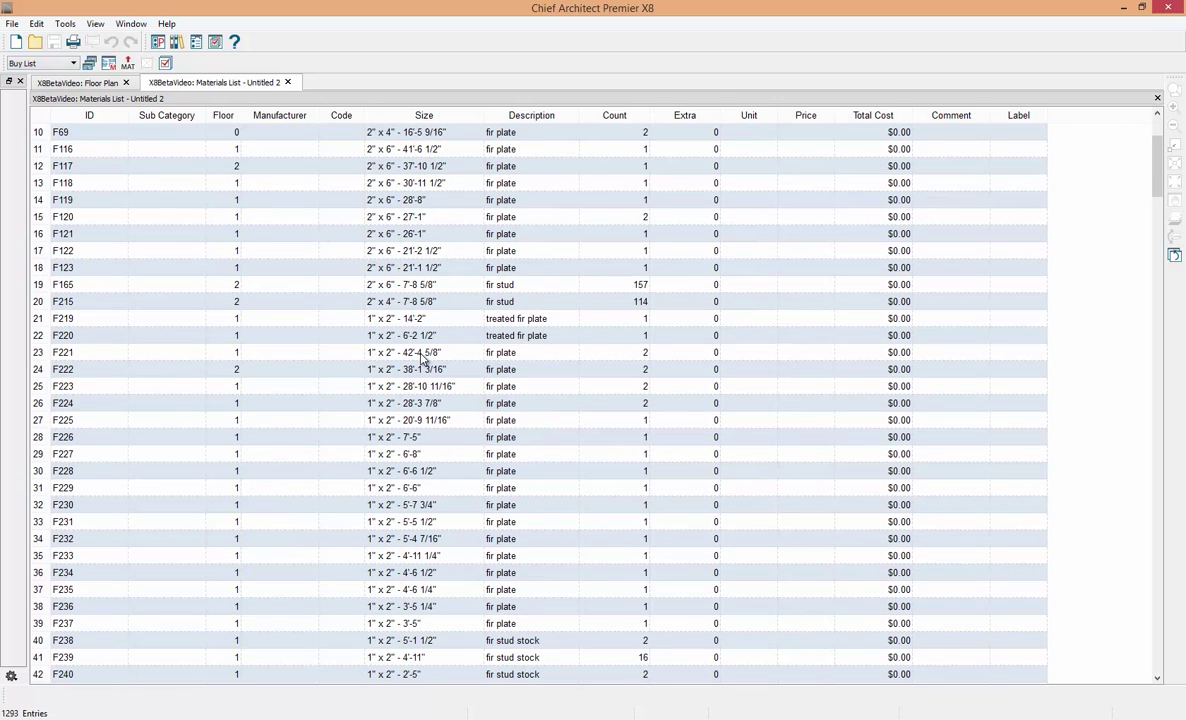
{"action": "left_click", "coordinate": [289, 83]}
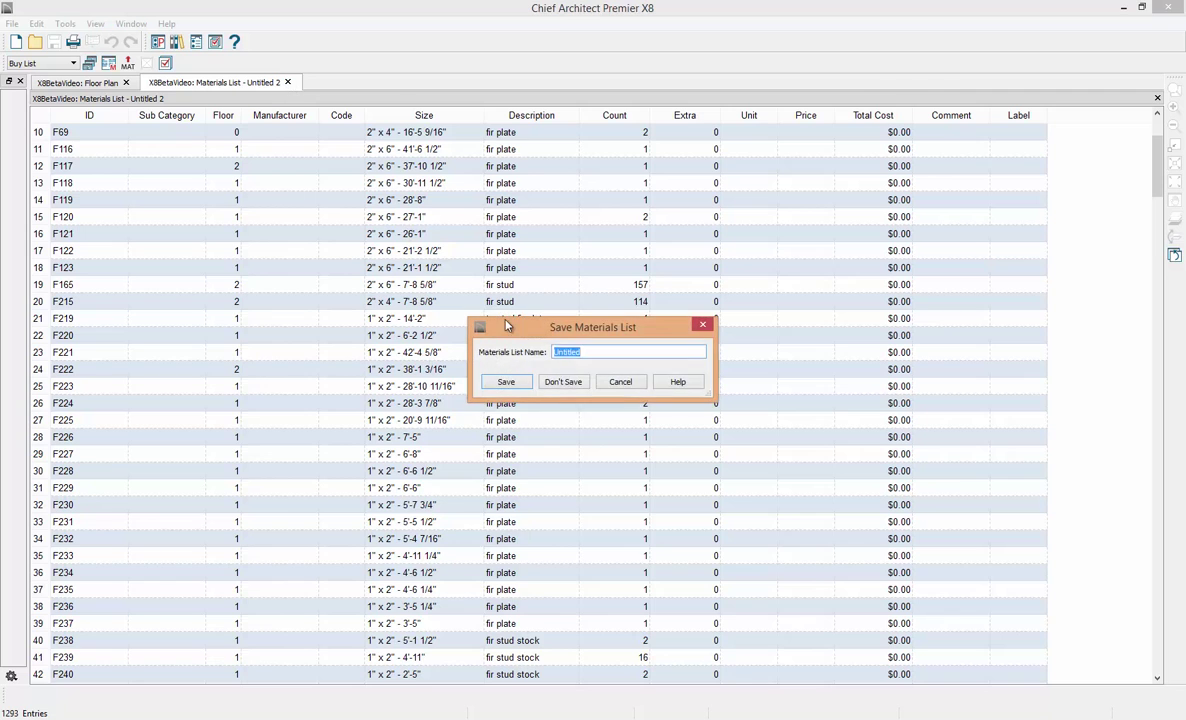
{"action": "left_click", "coordinate": [528, 356]}
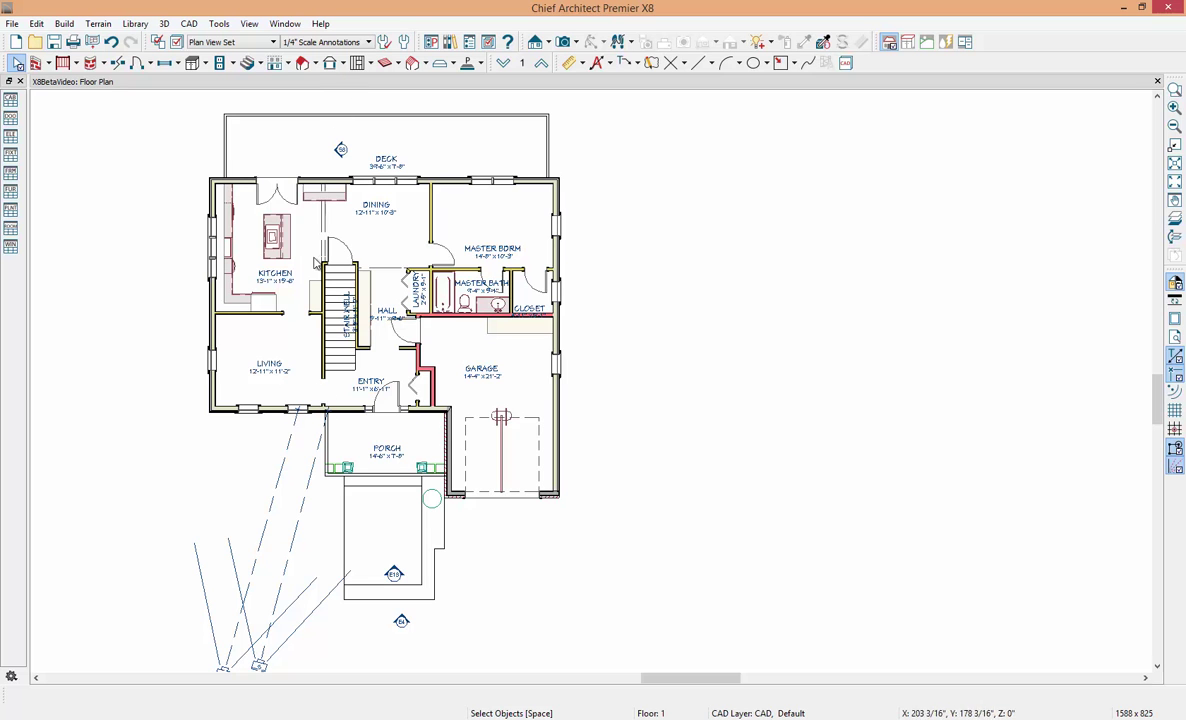
Step: Open the front elevation view from the camera before the porch and bring up the Auto Story Pole Dimension defaults
{"action": "left_click", "coordinate": [394, 576]}
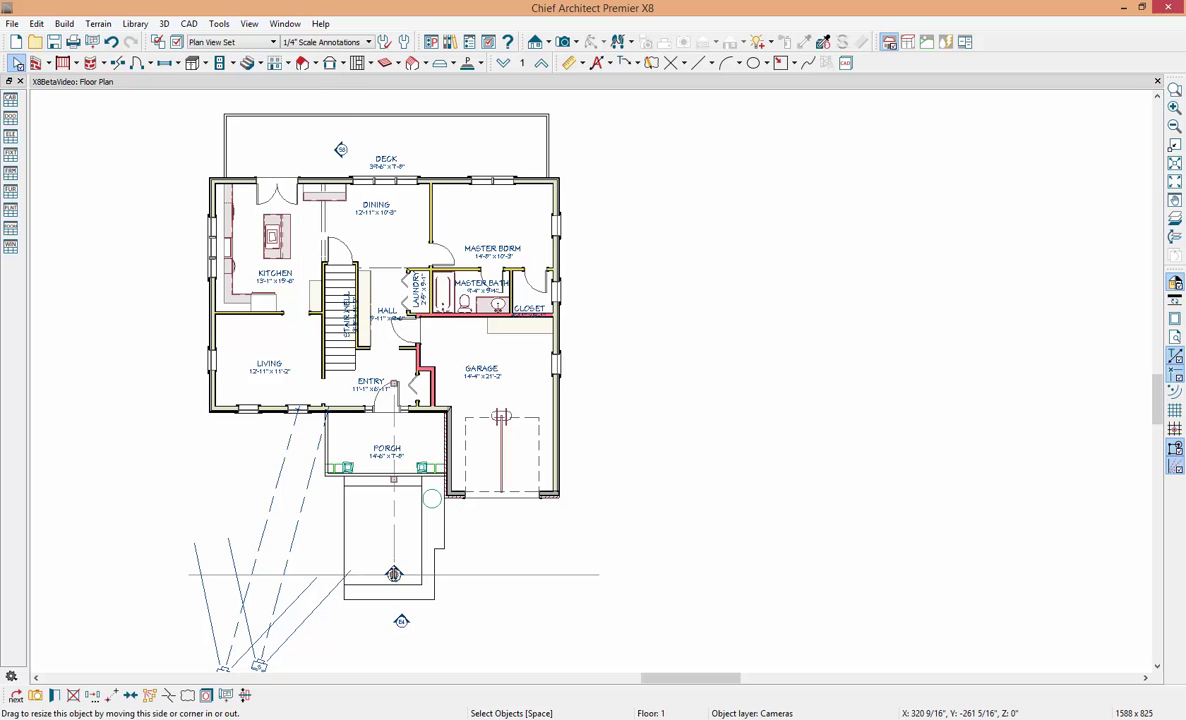
{"action": "double_click", "coordinate": [394, 576]}
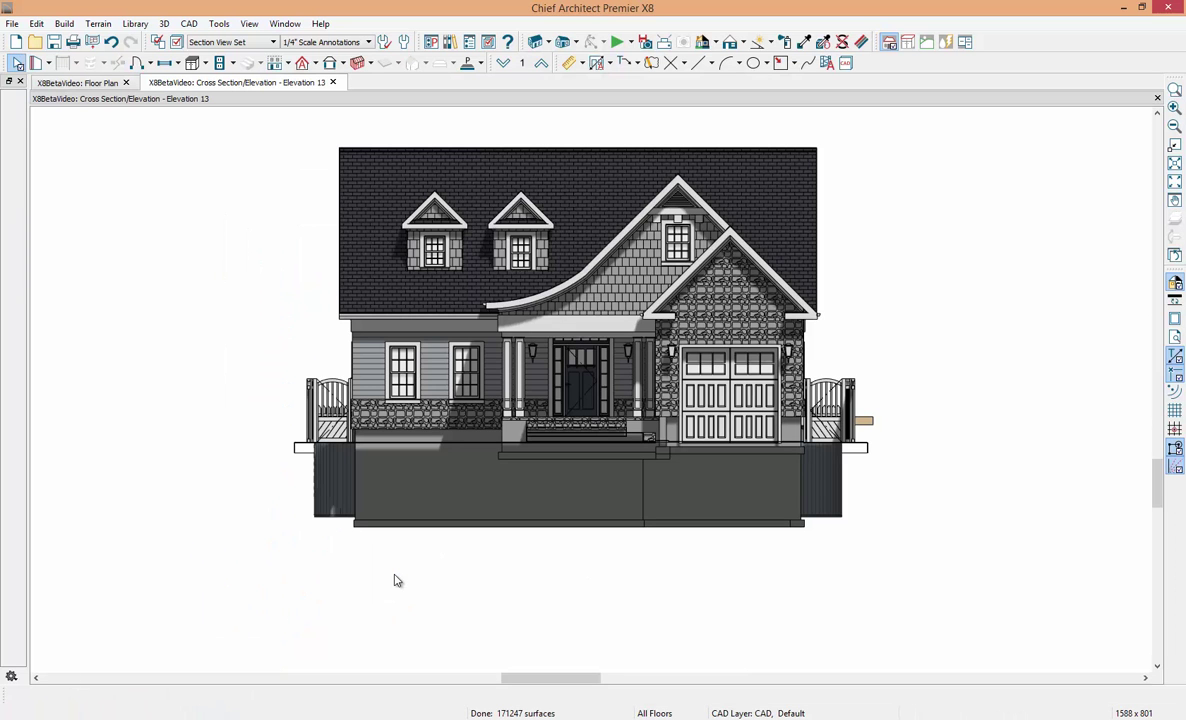
{"action": "left_click", "coordinate": [404, 42]}
{"action": "left_click", "coordinate": [513, 287]}
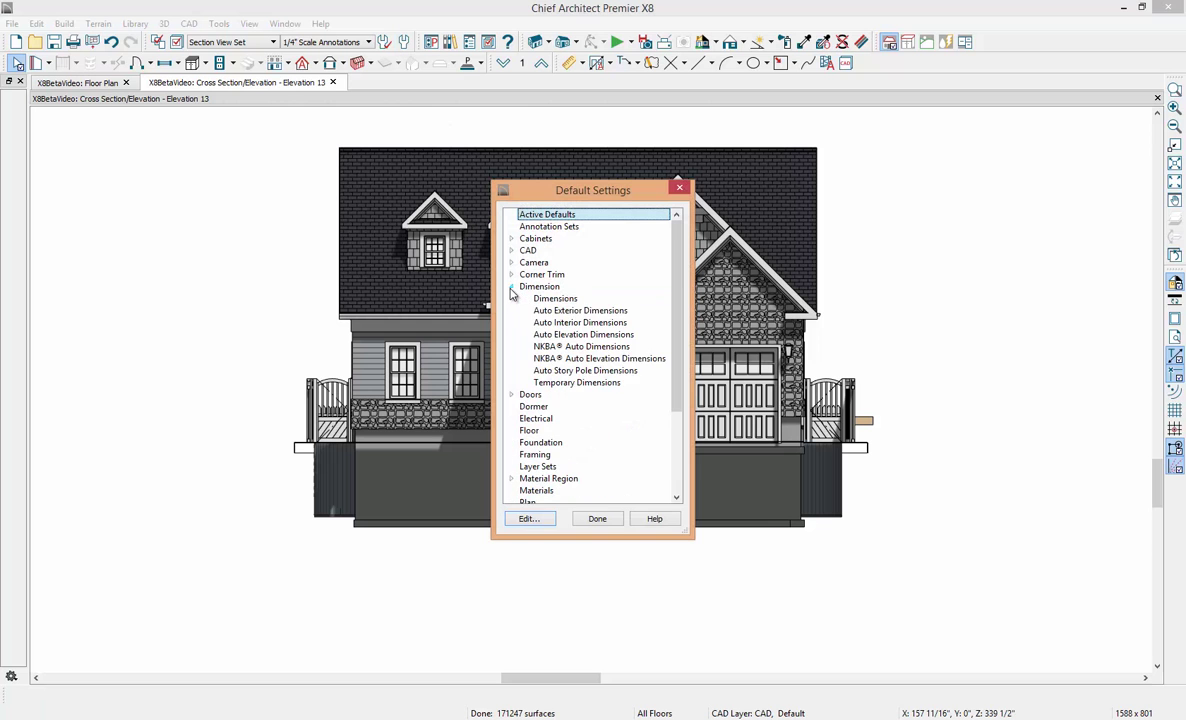
{"action": "double_click", "coordinate": [620, 372]}
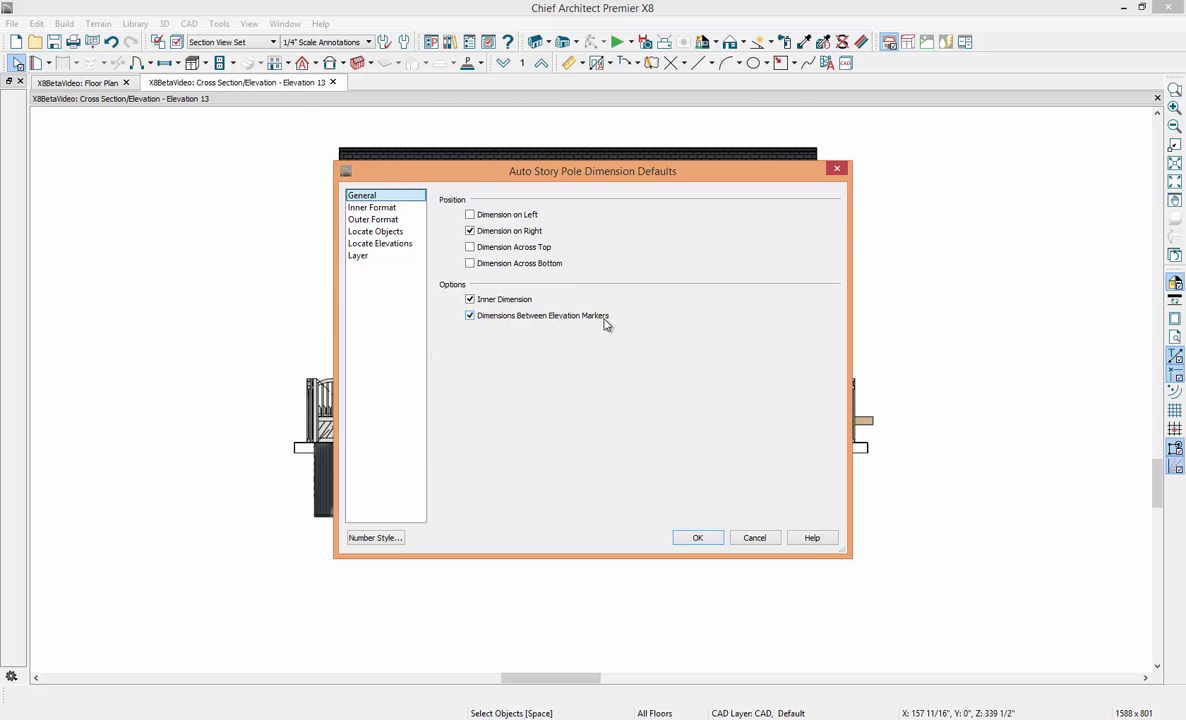
Step: Review the inner format, outer format, object location and elevation location settings of the story pole dimension defaults
{"action": "left_click", "coordinate": [372, 208]}
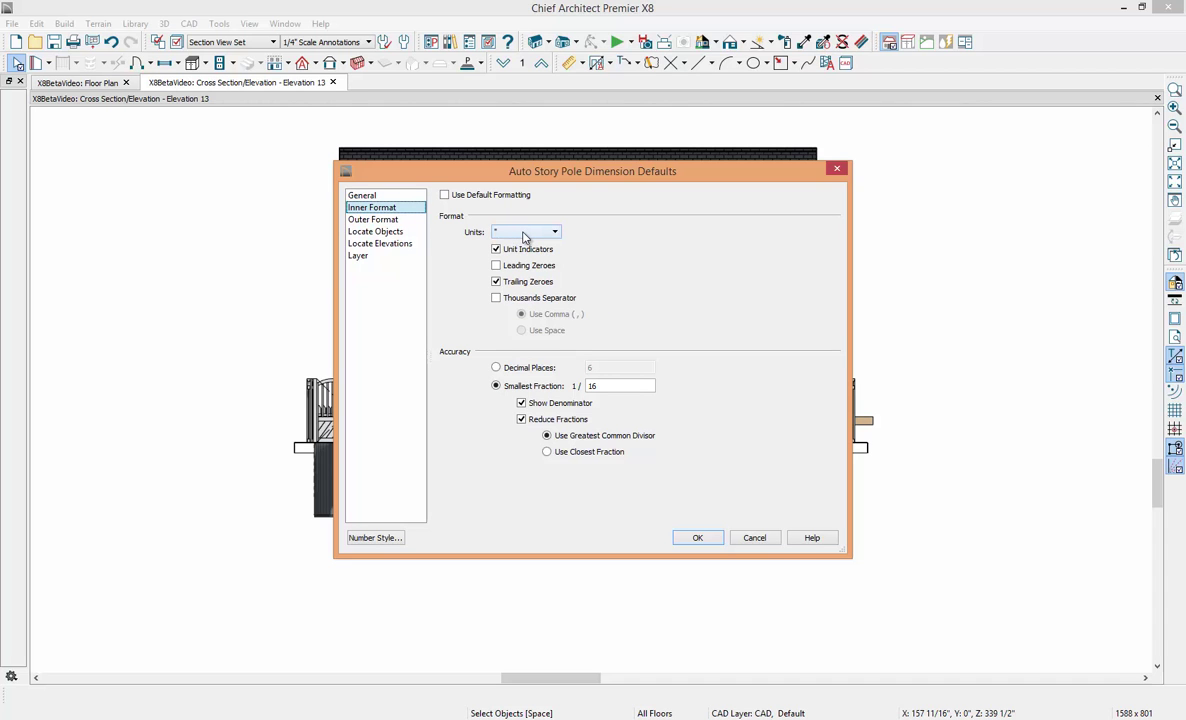
{"action": "left_click", "coordinate": [372, 219]}
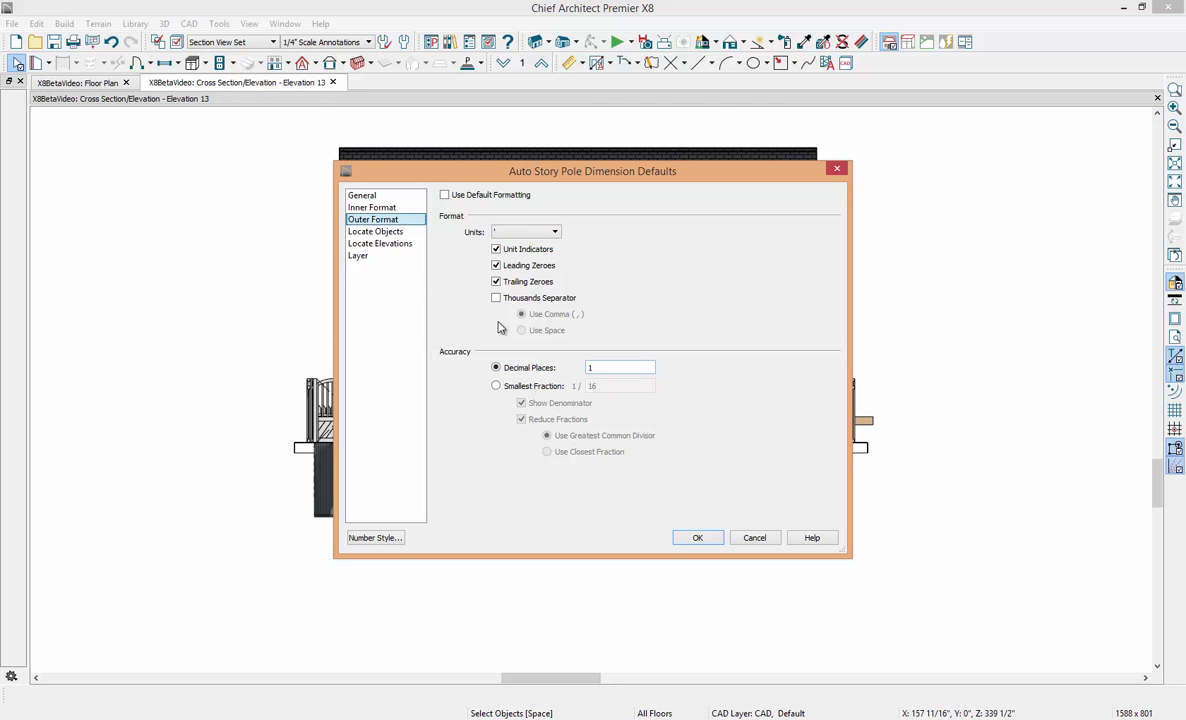
{"action": "left_click", "coordinate": [391, 233]}
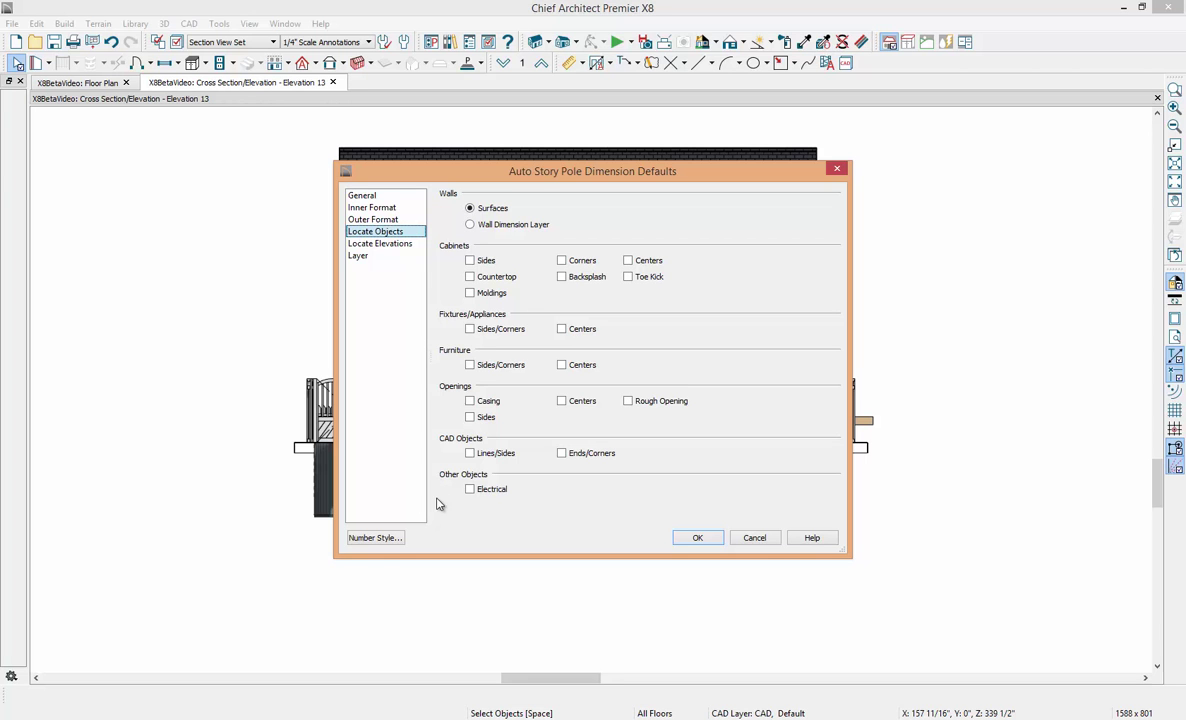
{"action": "left_click", "coordinate": [395, 245]}
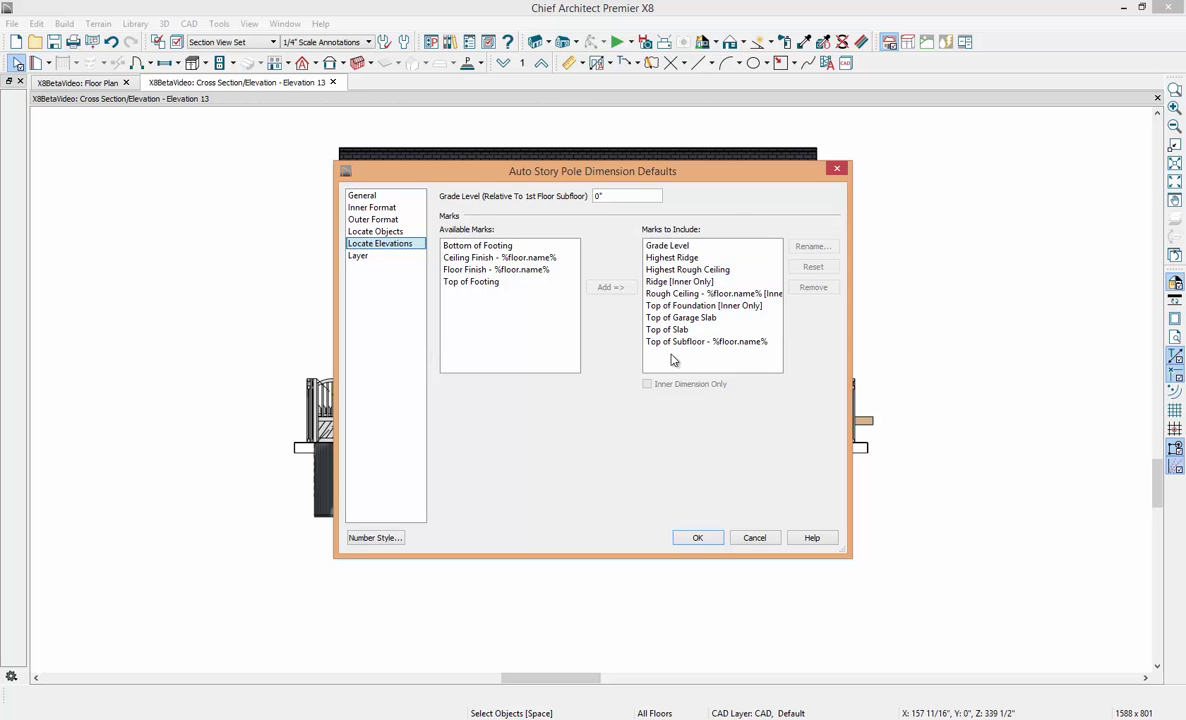
Step: Inspect the renaming option for the included Top of Foundation elevation mark and cancel out of it
{"action": "left_click", "coordinate": [675, 307]}
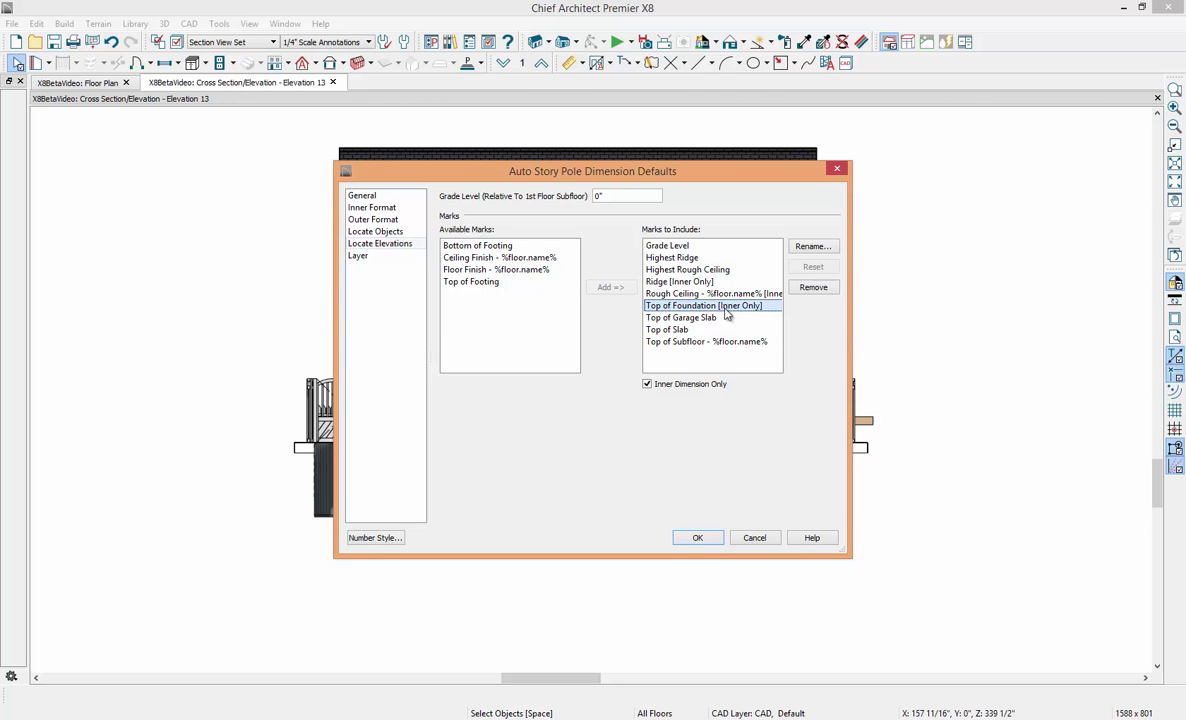
{"action": "left_click", "coordinate": [810, 248]}
{"action": "left_click_drag", "start_coordinate": [634, 336], "coordinate": [645, 310]}
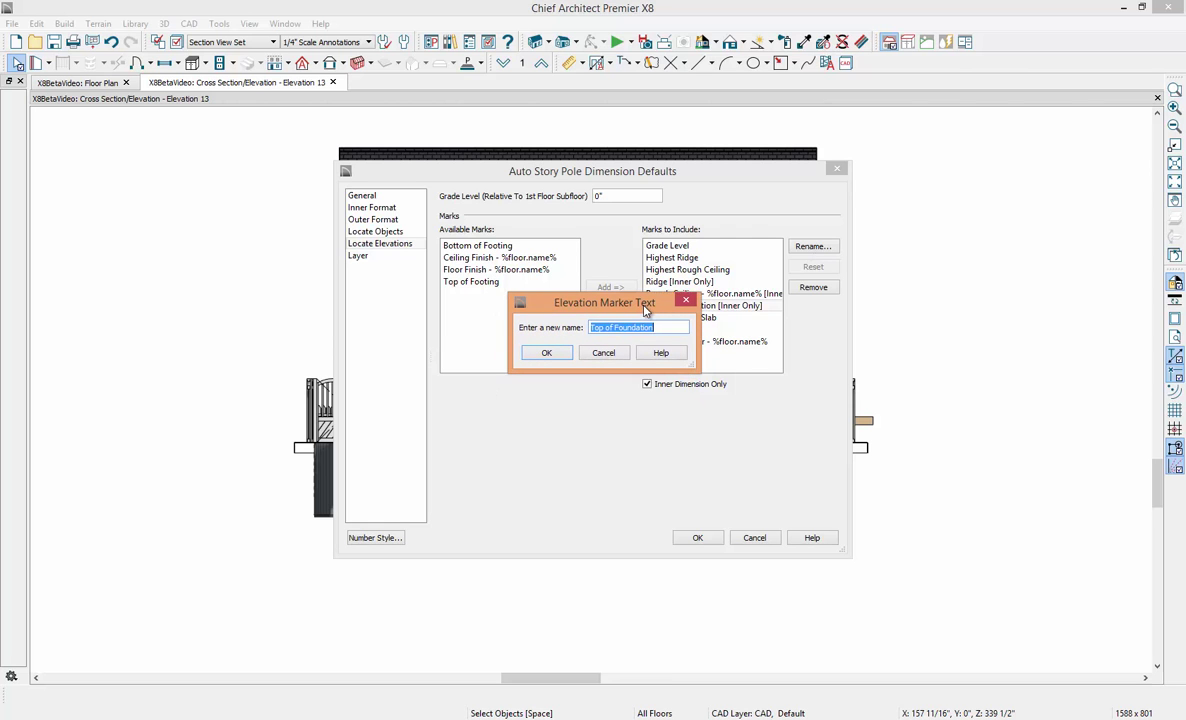
{"action": "left_click", "coordinate": [606, 353]}
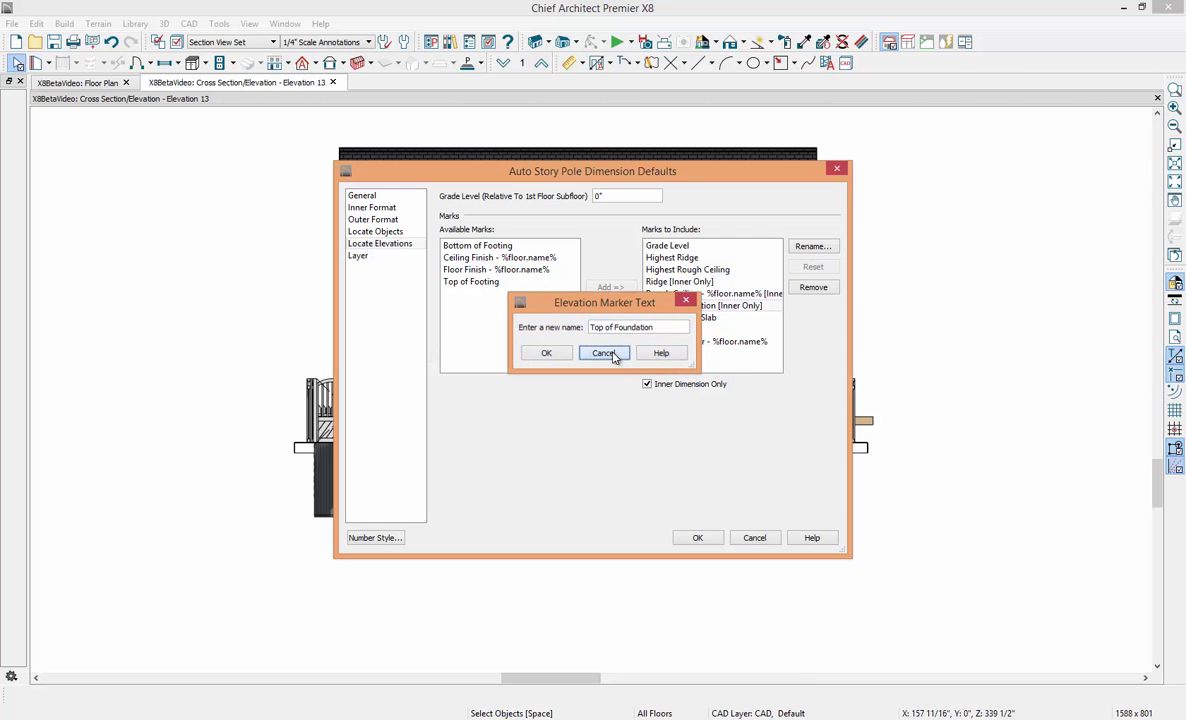
Step: Accept the story pole defaults, generate automatic story pole dimensions on the front elevation, and close that view
{"action": "left_click", "coordinate": [700, 538]}
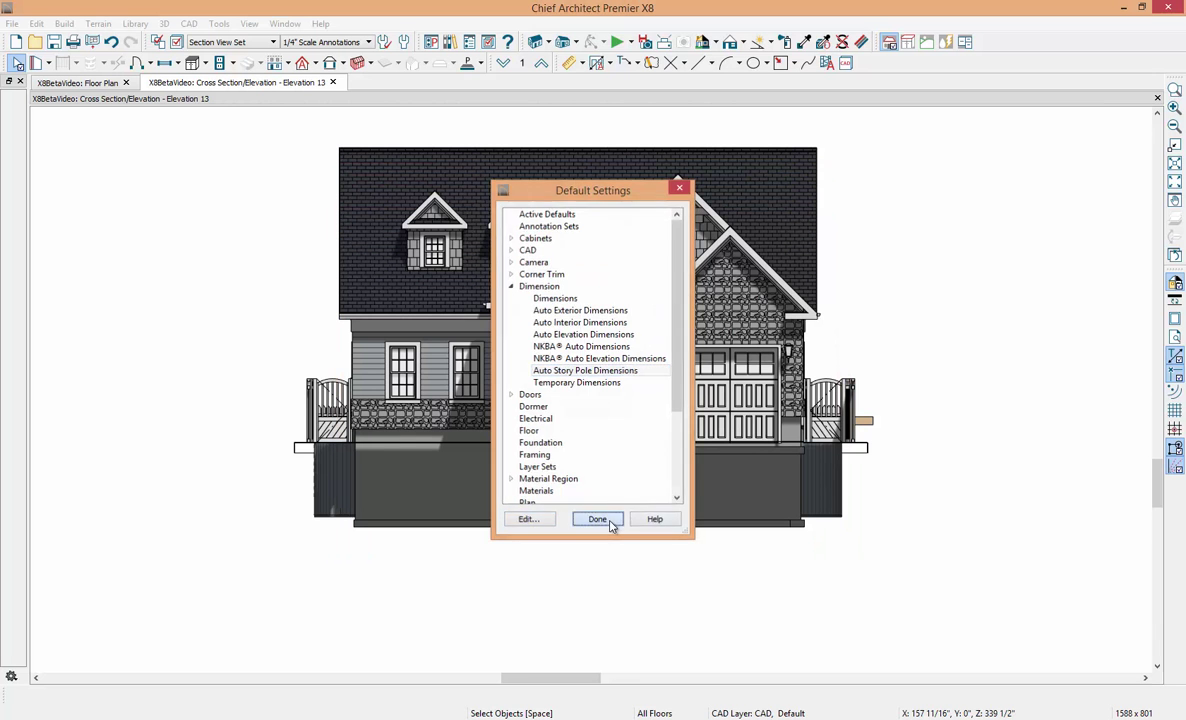
{"action": "left_click", "coordinate": [609, 521]}
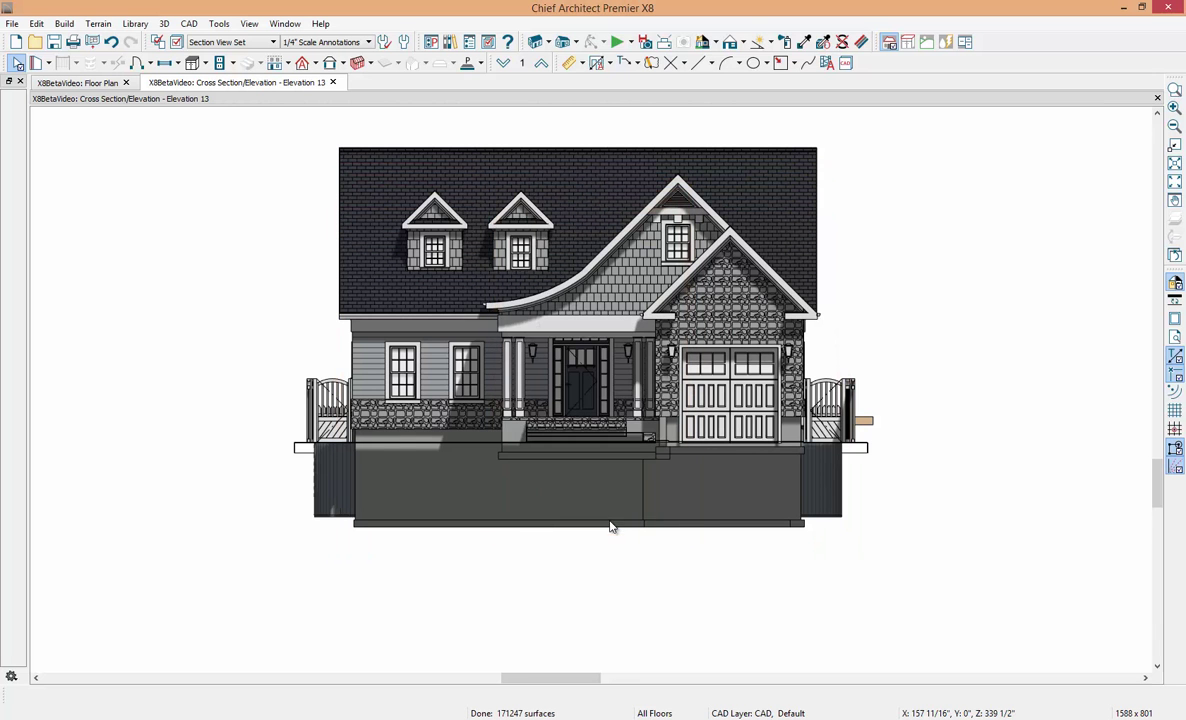
{"action": "left_click", "coordinate": [613, 64]}
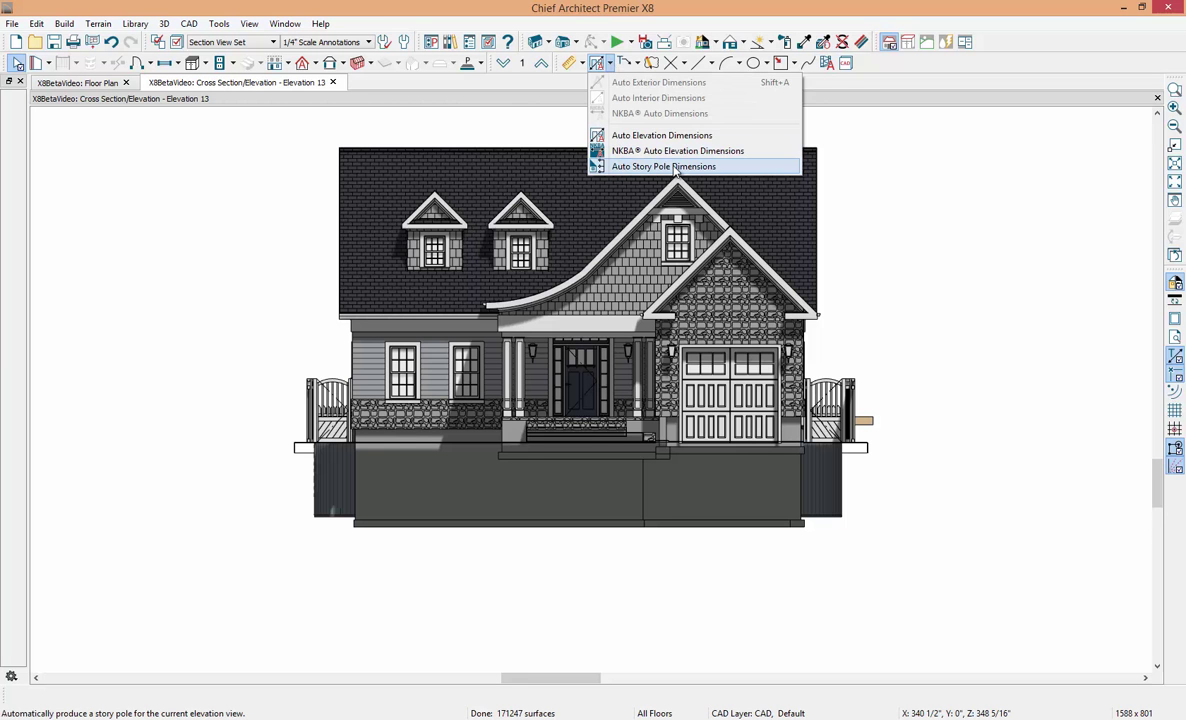
{"action": "left_click", "coordinate": [675, 167]}
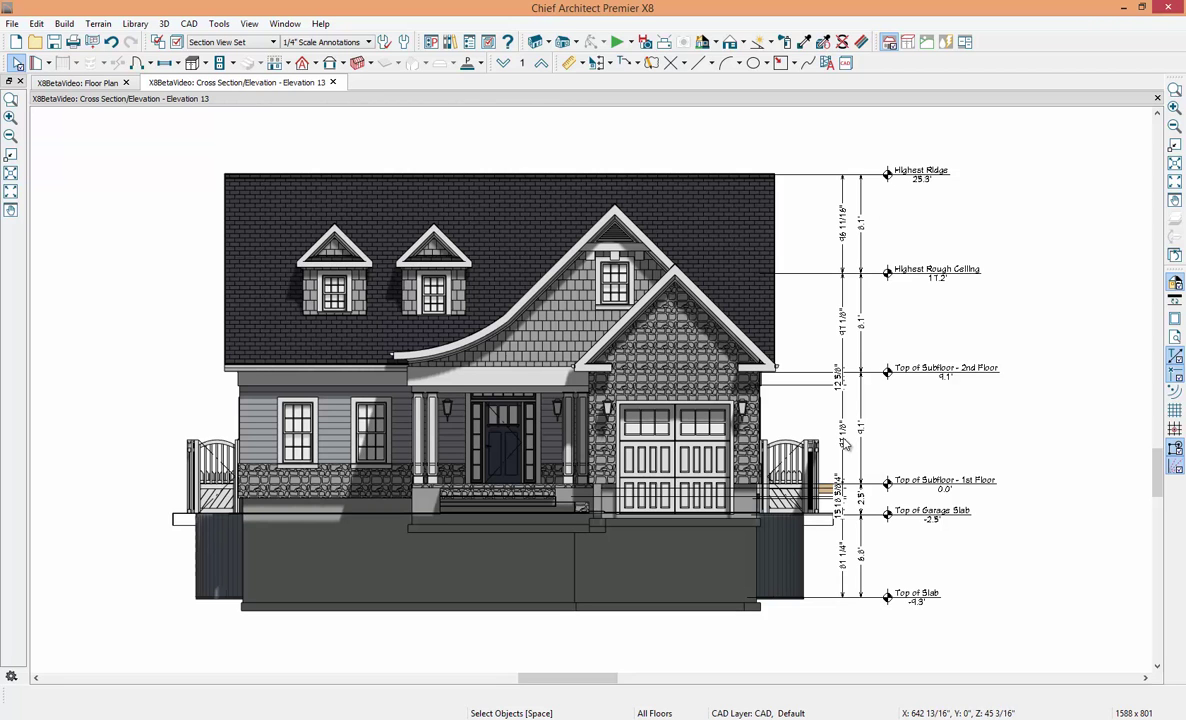
{"action": "left_click", "coordinate": [780, 384]}
{"action": "left_click_drag", "start_coordinate": [817, 430], "coordinate": [645, 651]}
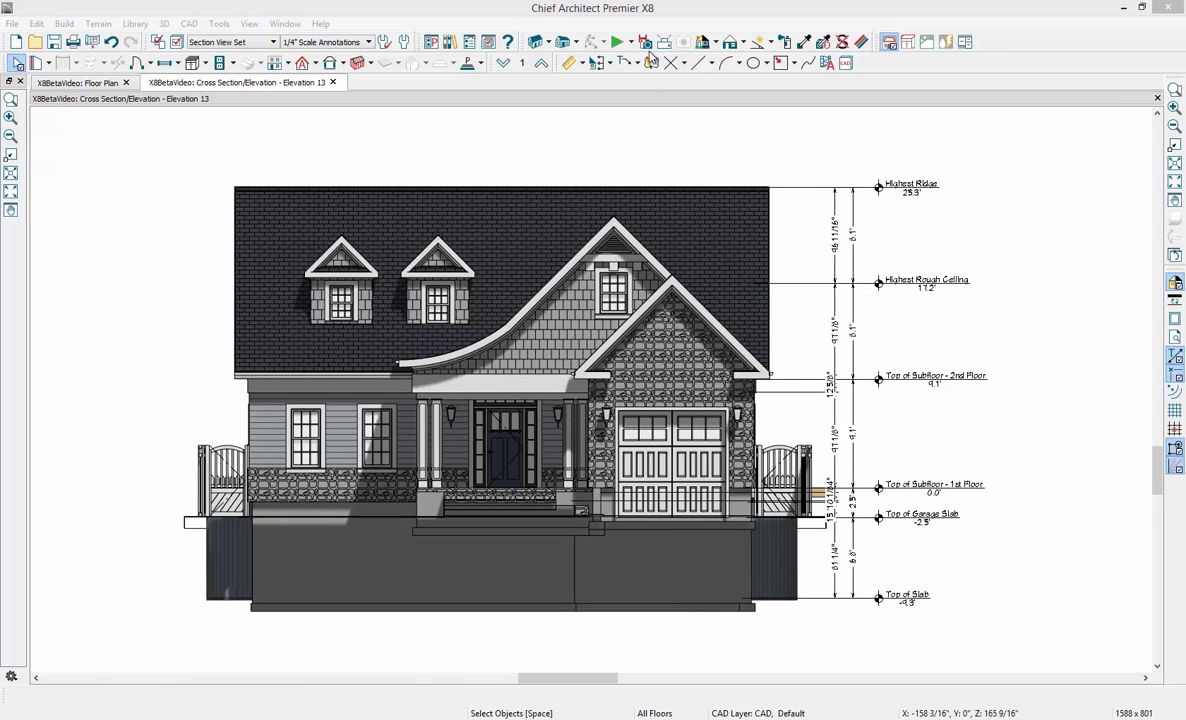
{"action": "left_click", "coordinate": [333, 82]}
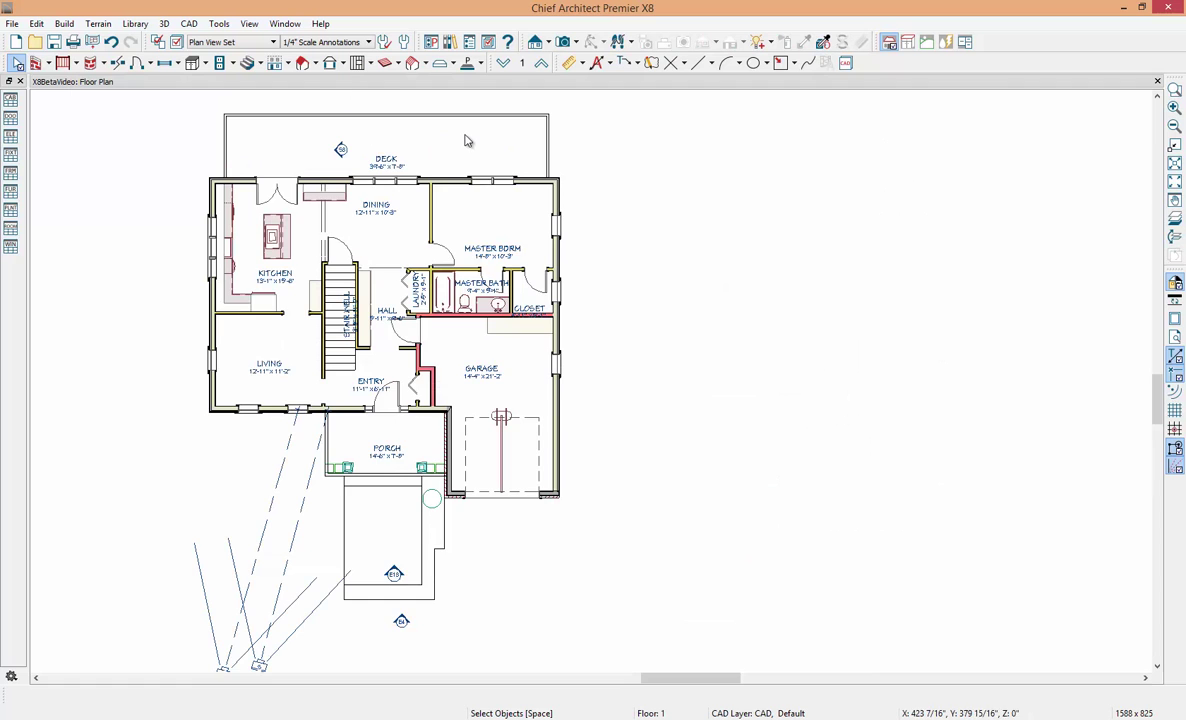
Step: Move the exterior wall along the master bedroom, closet and garage outward by adding 36 inches to its 15' 5 1/2" dimension
{"action": "scroll", "coordinate": [466, 140], "scroll_direction": "up", "scroll_amount": 2}
{"action": "middle_click_drag", "start_coordinate": [492, 142], "coordinate": [564, 167]}
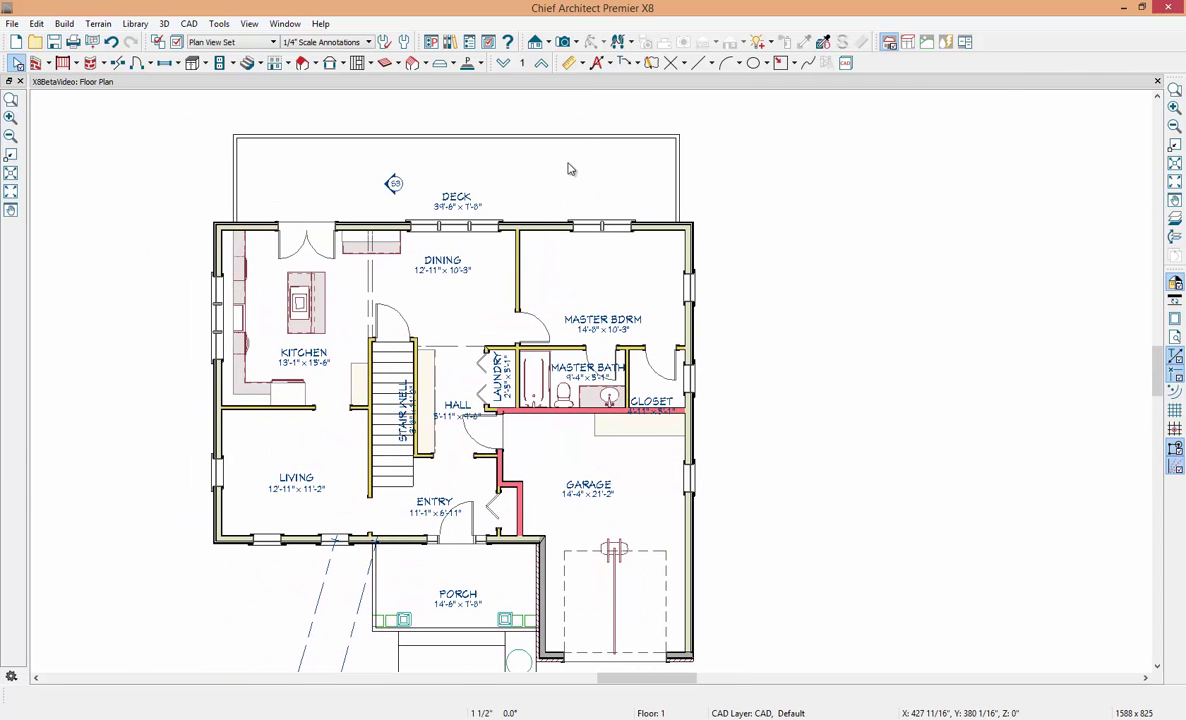
{"action": "left_click", "coordinate": [688, 260]}
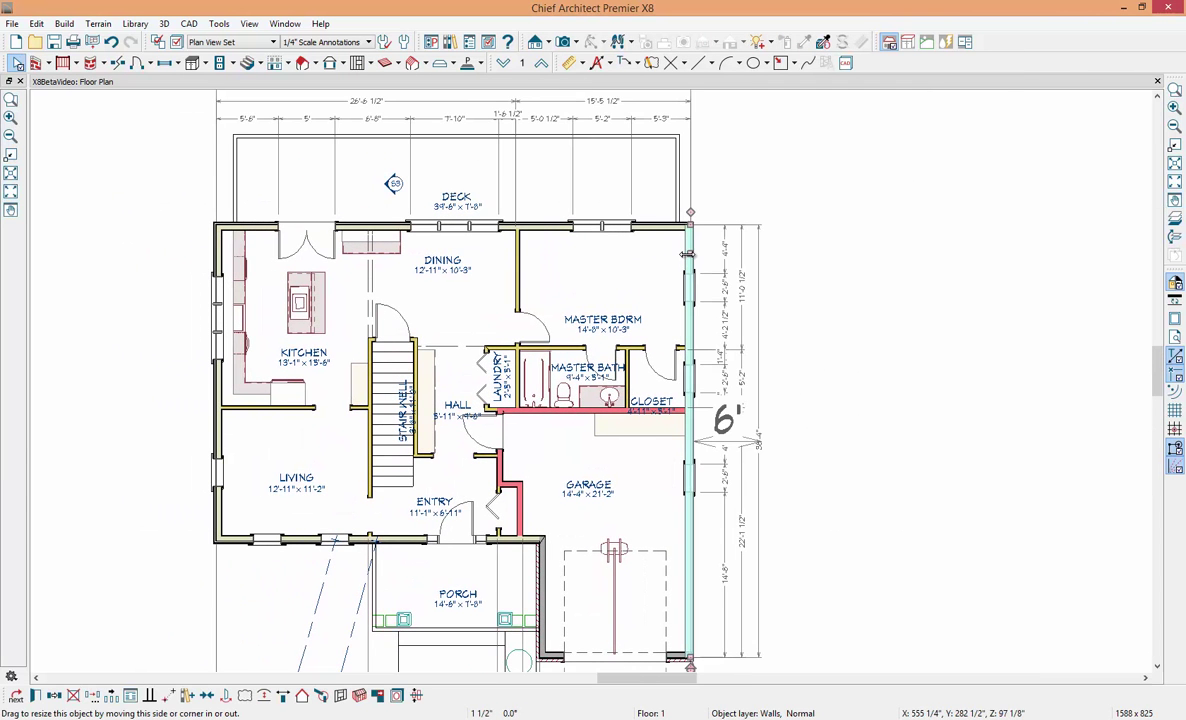
{"action": "scroll", "coordinate": [688, 256], "scroll_direction": "up", "scroll_amount": 1}
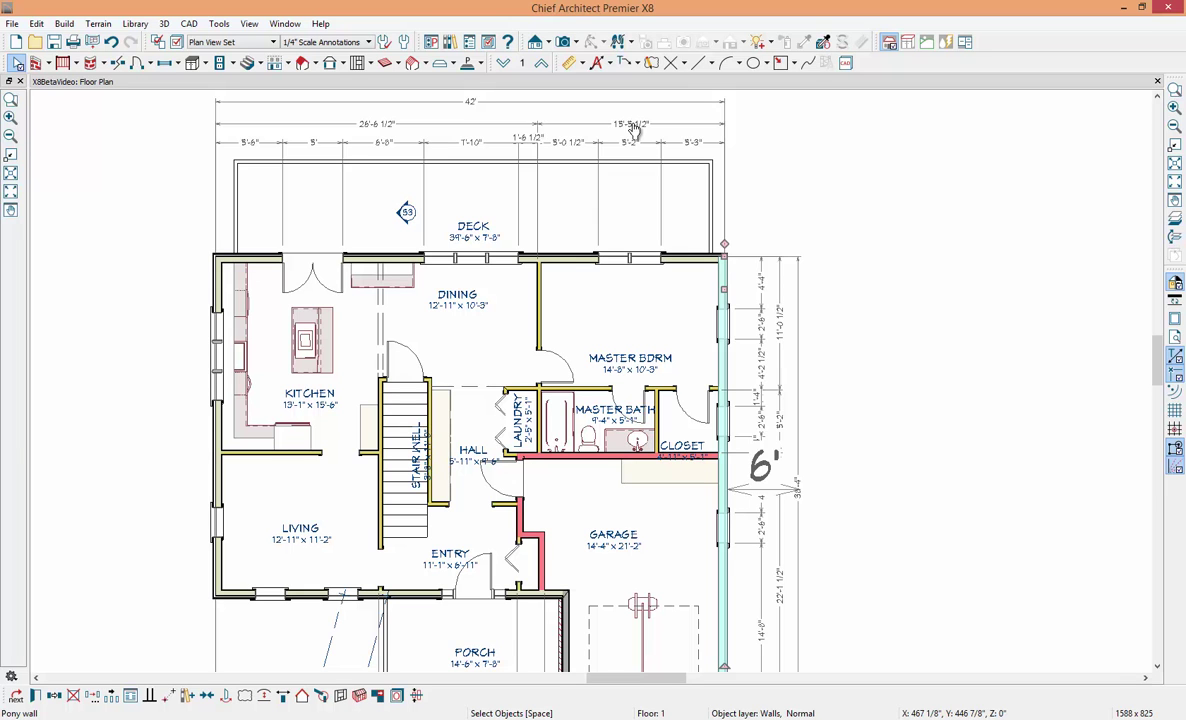
{"action": "left_click", "coordinate": [633, 125]}
{"action": "left_click", "coordinate": [679, 115]}
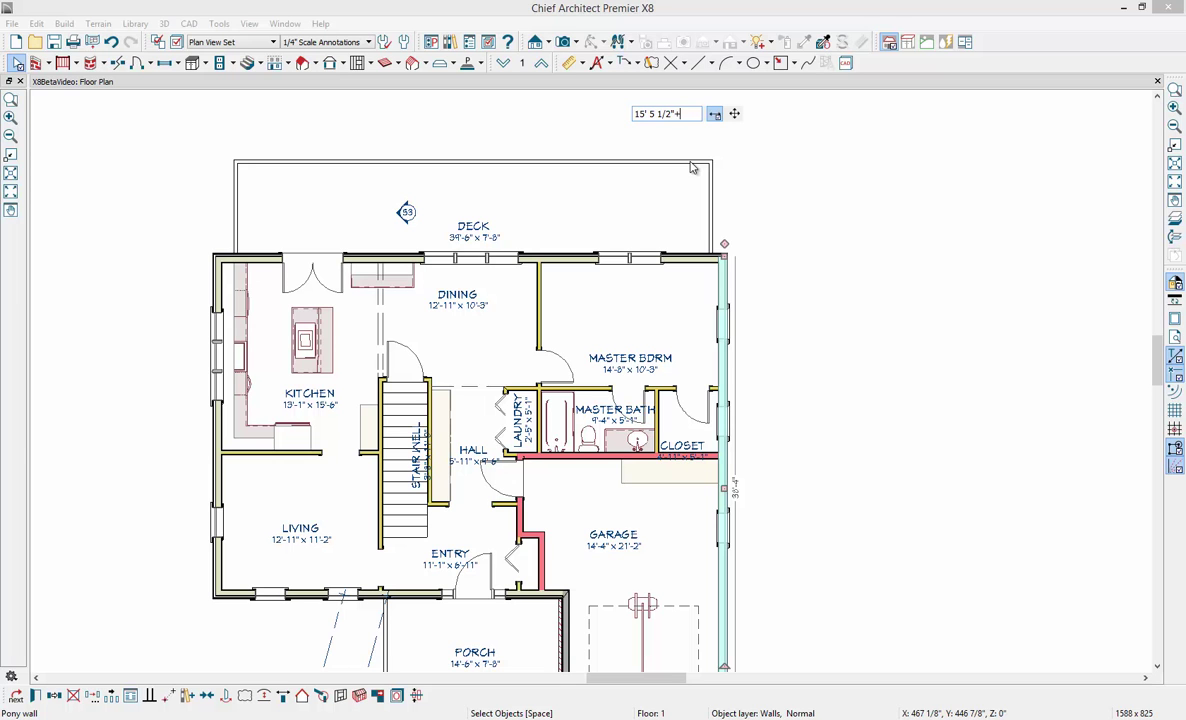
{"action": "type", "text": "36"}
{"action": "key", "text": "Return"}
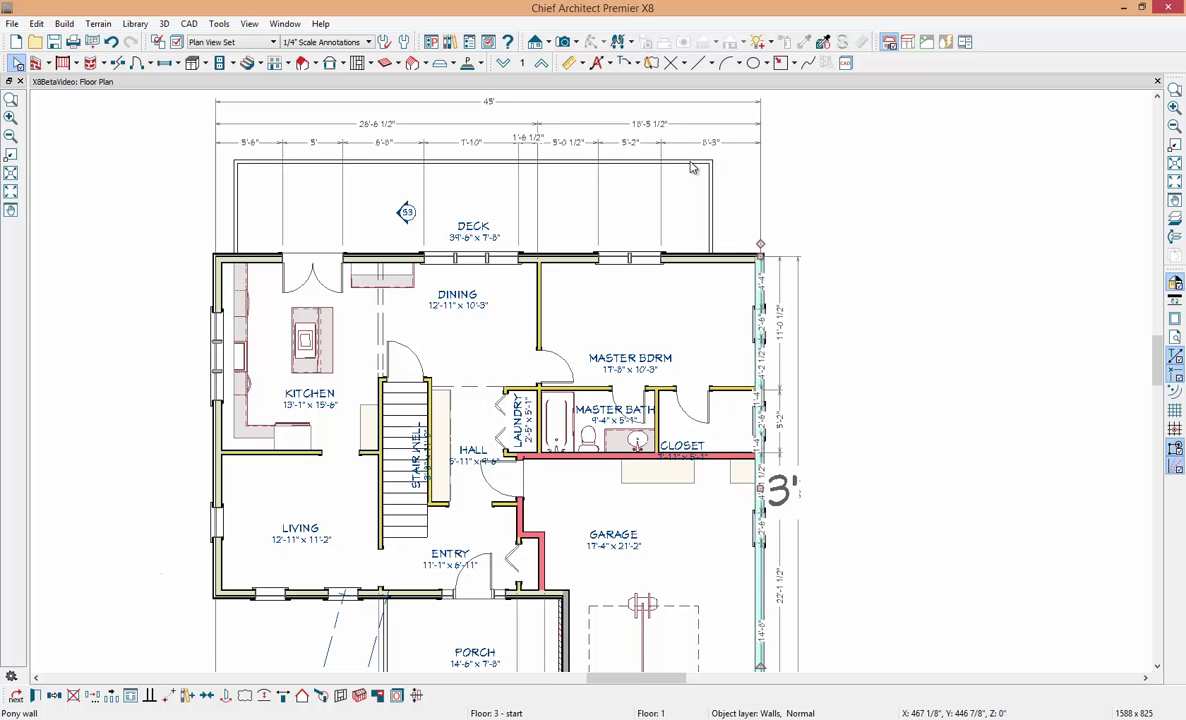
Step: Move the same exterior wall back inward by subtracting 36 inches in its dimension value
{"action": "left_click", "coordinate": [649, 128]}
{"action": "left_click", "coordinate": [694, 117]}
{"action": "type", "text": "-36"}
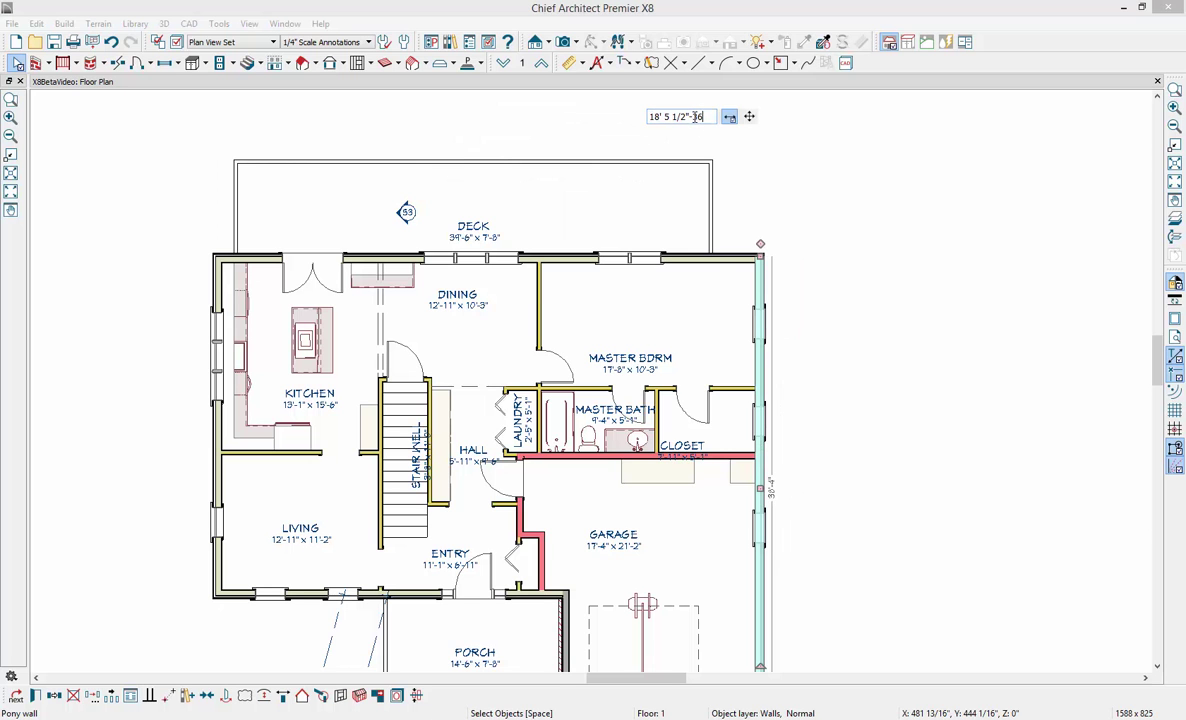
{"action": "key", "text": "Return"}
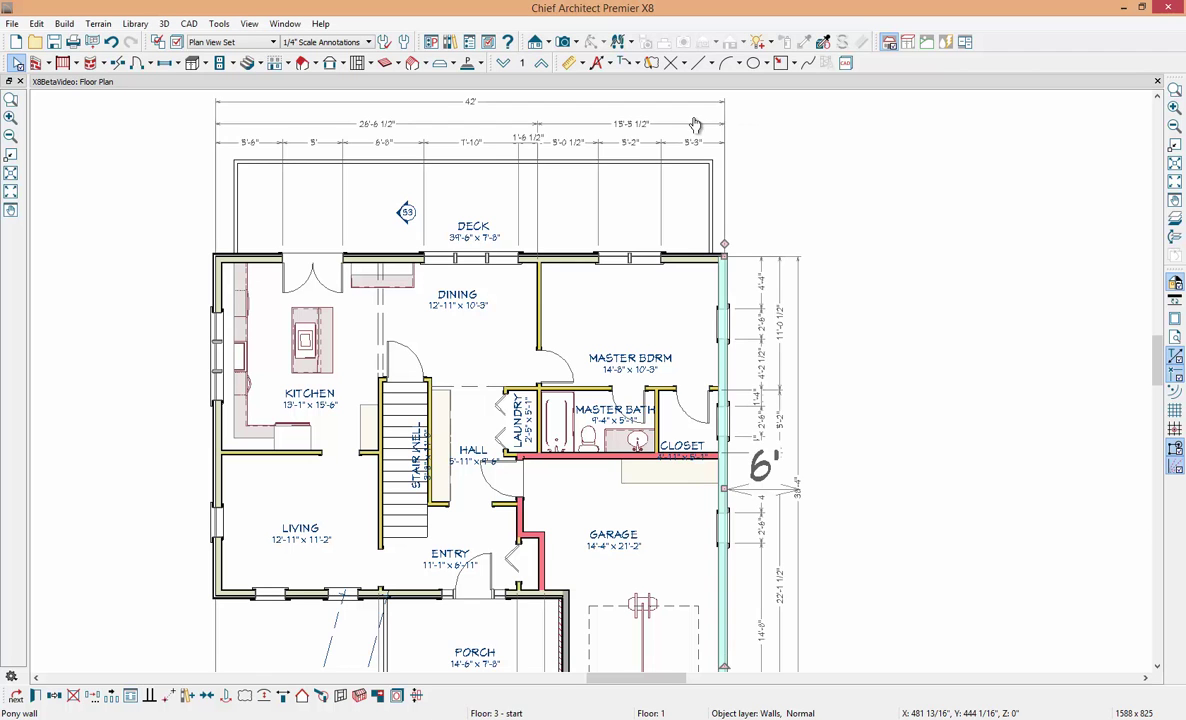
Step: Multiply the exterior wall's 15' 5 1/2" dimension by 1.5 to reposition the wall, and deselect it
{"action": "left_click", "coordinate": [622, 130]}
{"action": "left_click", "coordinate": [672, 121]}
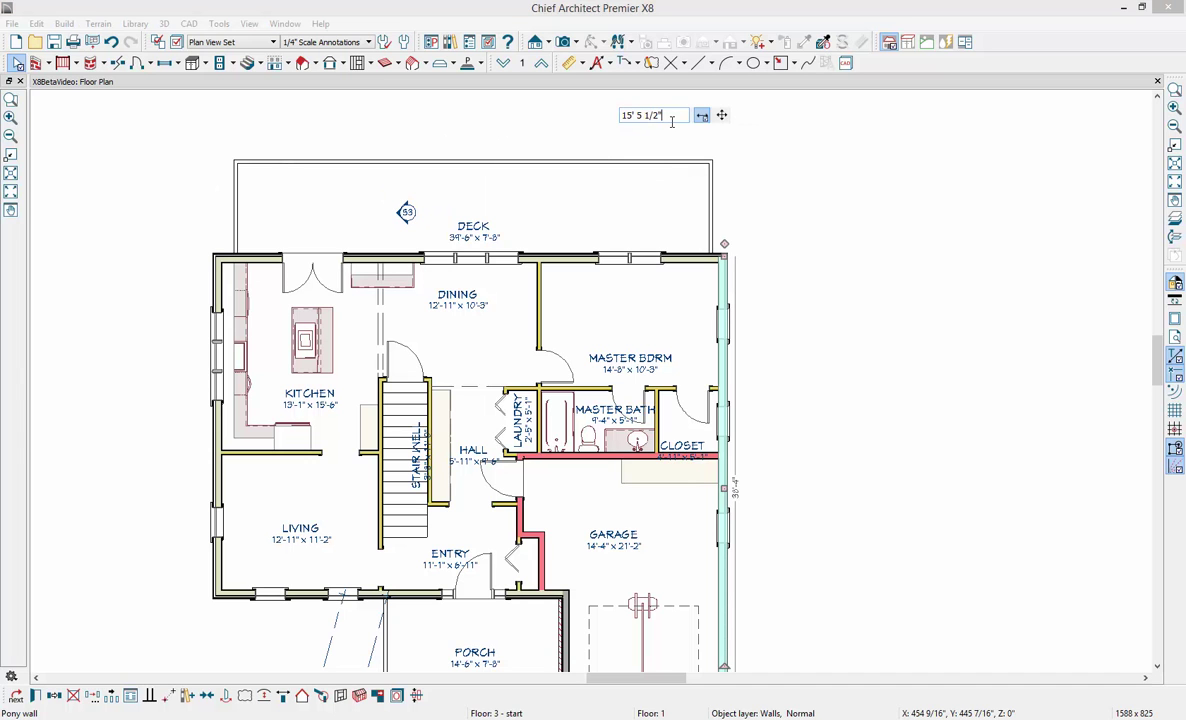
{"action": "type", "text": "-15"}
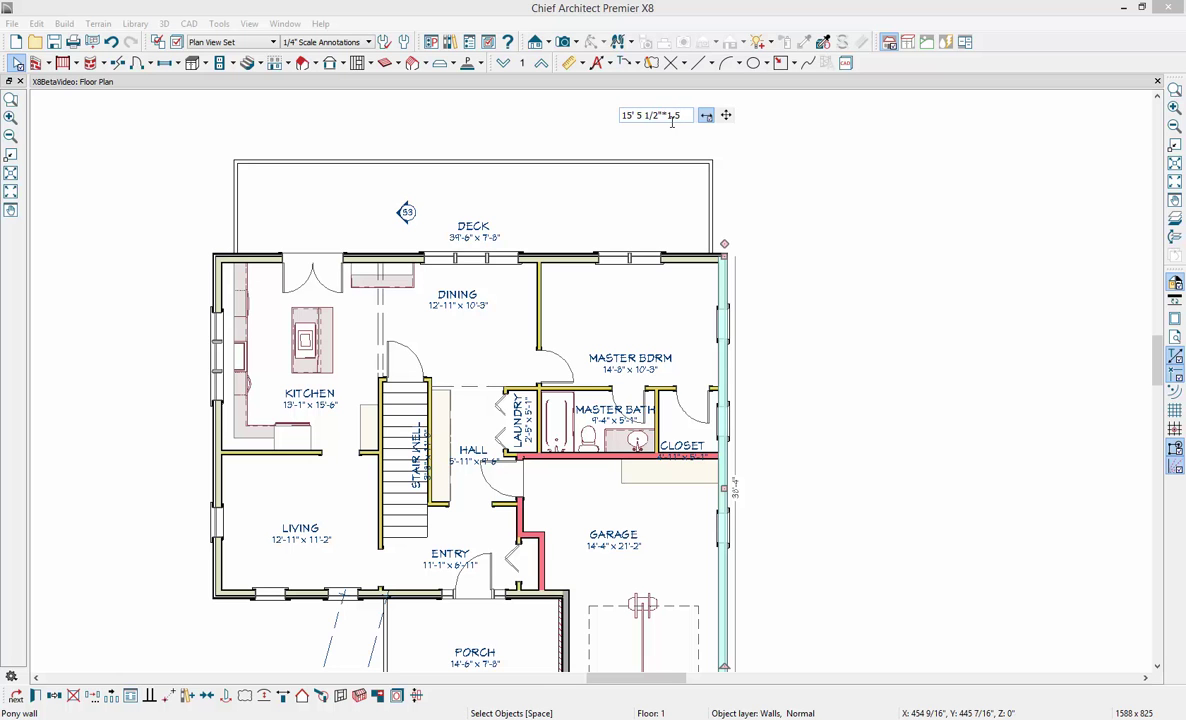
{"action": "key", "text": "Return"}
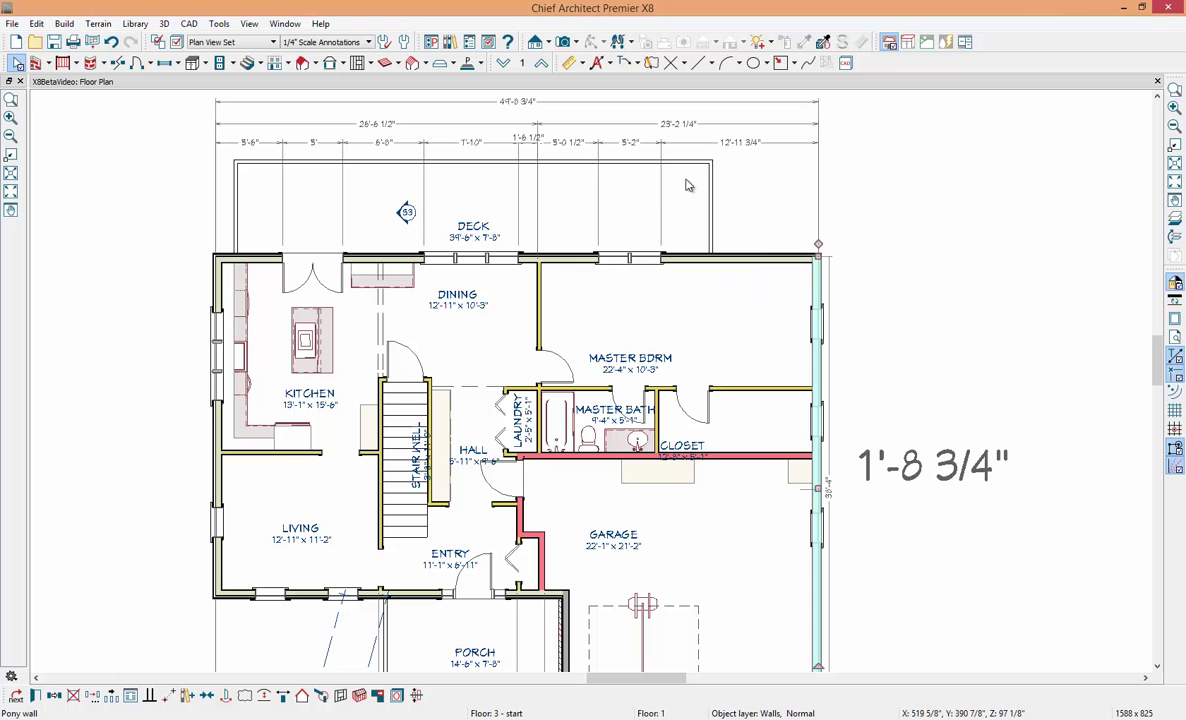
{"action": "left_click", "coordinate": [449, 122]}
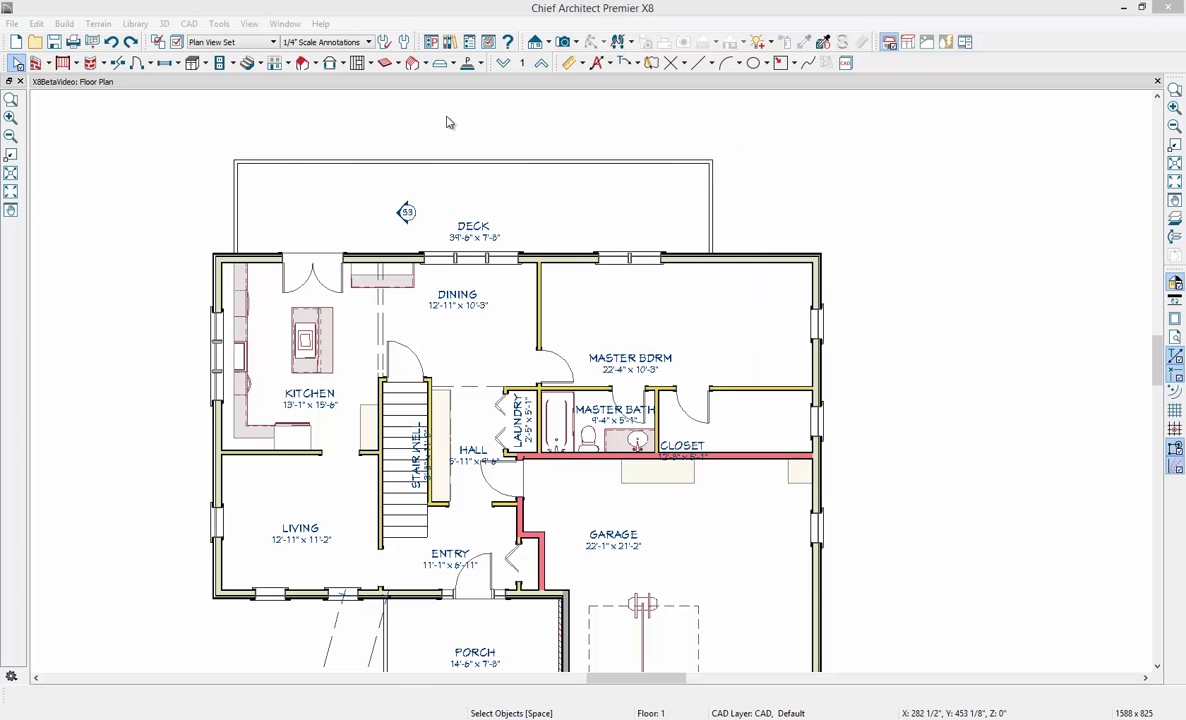
Step: Create a standard area polyline from the garage room and move it into the empty area beside the house plan
{"action": "middle_click_drag", "start_coordinate": [579, 434], "coordinate": [552, 317]}
{"action": "scroll", "coordinate": [553, 314], "scroll_direction": "down", "scroll_amount": 2}
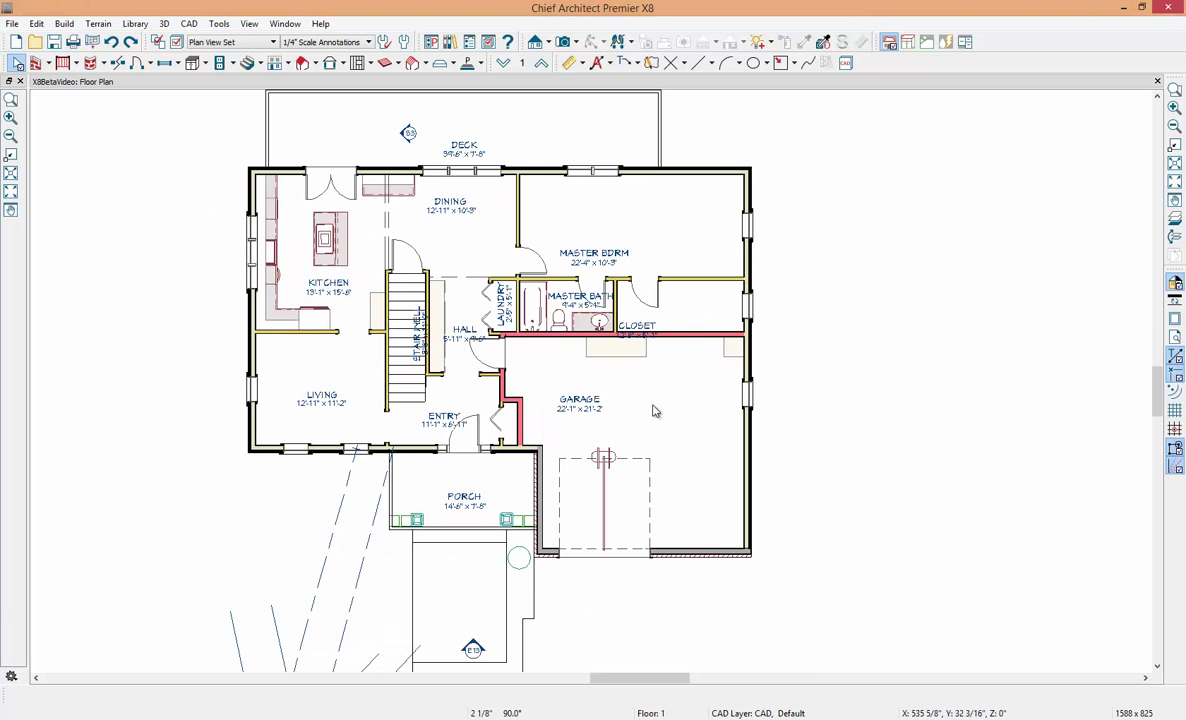
{"action": "left_click", "coordinate": [652, 411]}
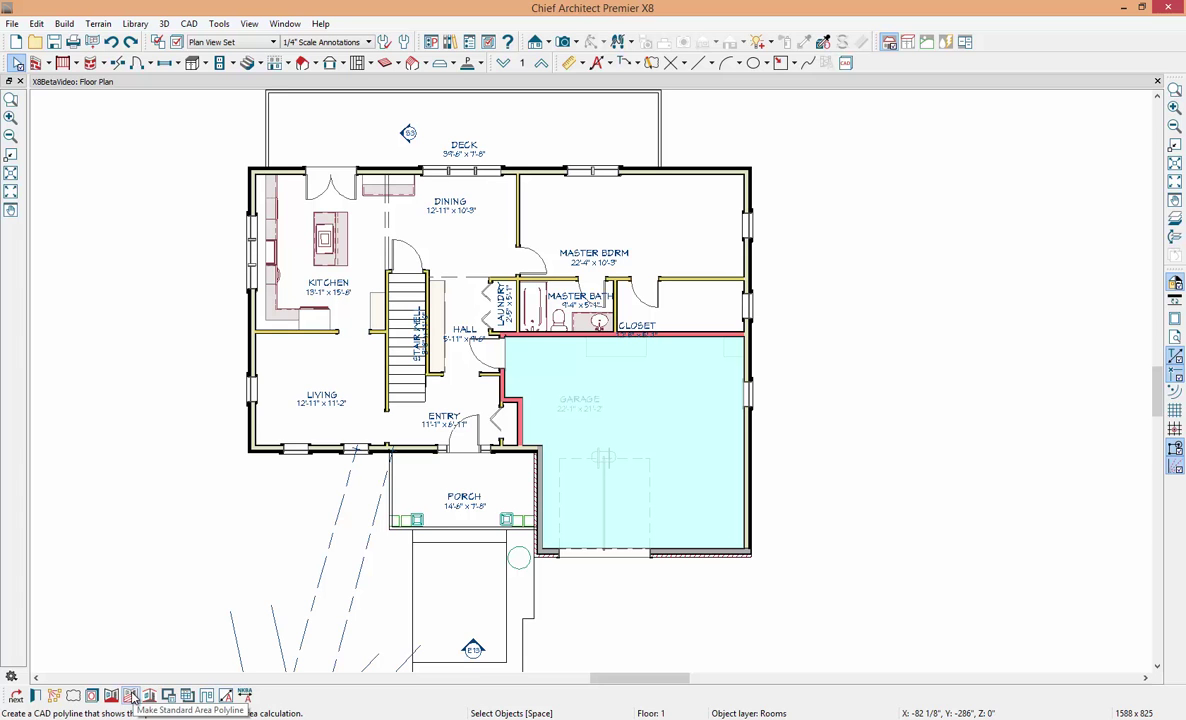
{"action": "left_click", "coordinate": [133, 697]}
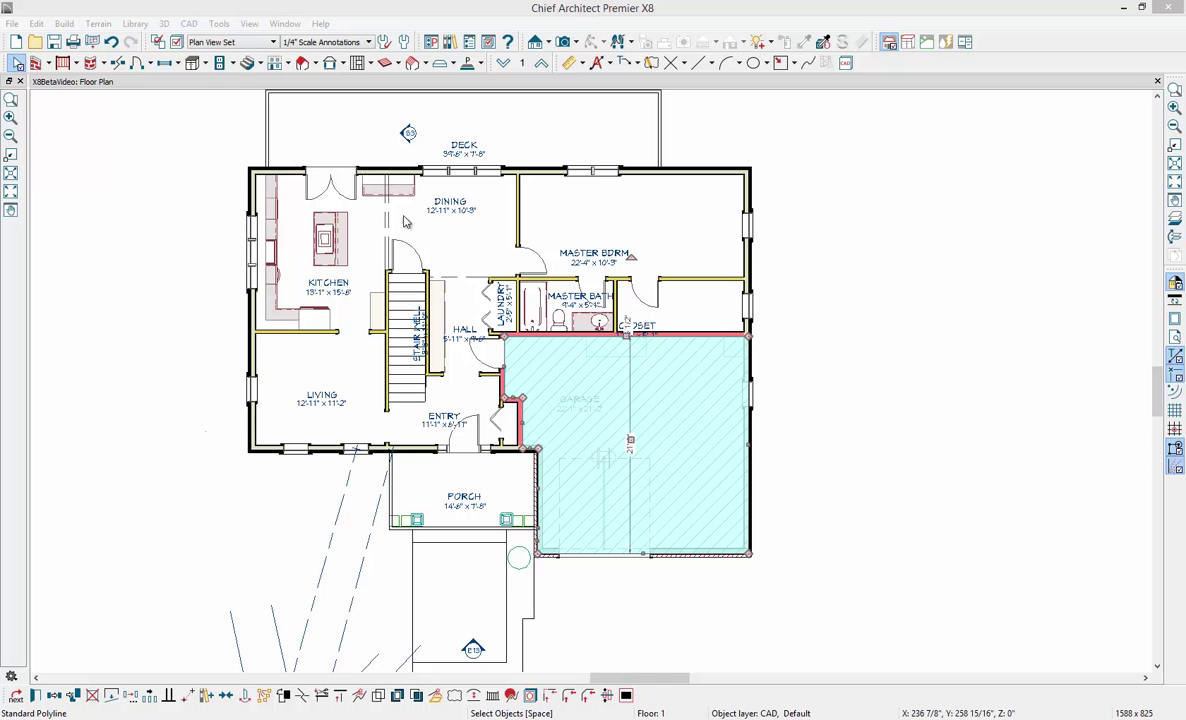
{"action": "left_click_drag", "start_coordinate": [630, 440], "coordinate": [983, 428]}
{"action": "middle_click_drag", "start_coordinate": [788, 486], "coordinate": [458, 468]}
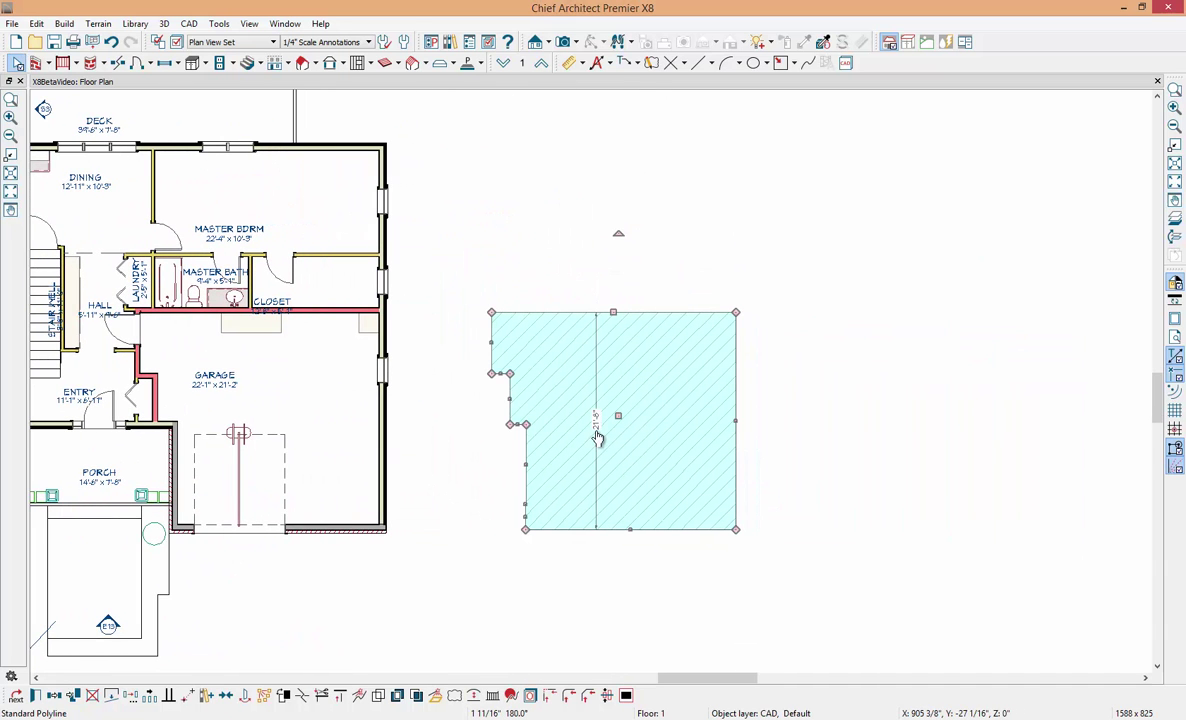
Step: Set the area polyline to use a specified label and look through the object-specific and global macros available for it
{"action": "double_click", "coordinate": [596, 434]}
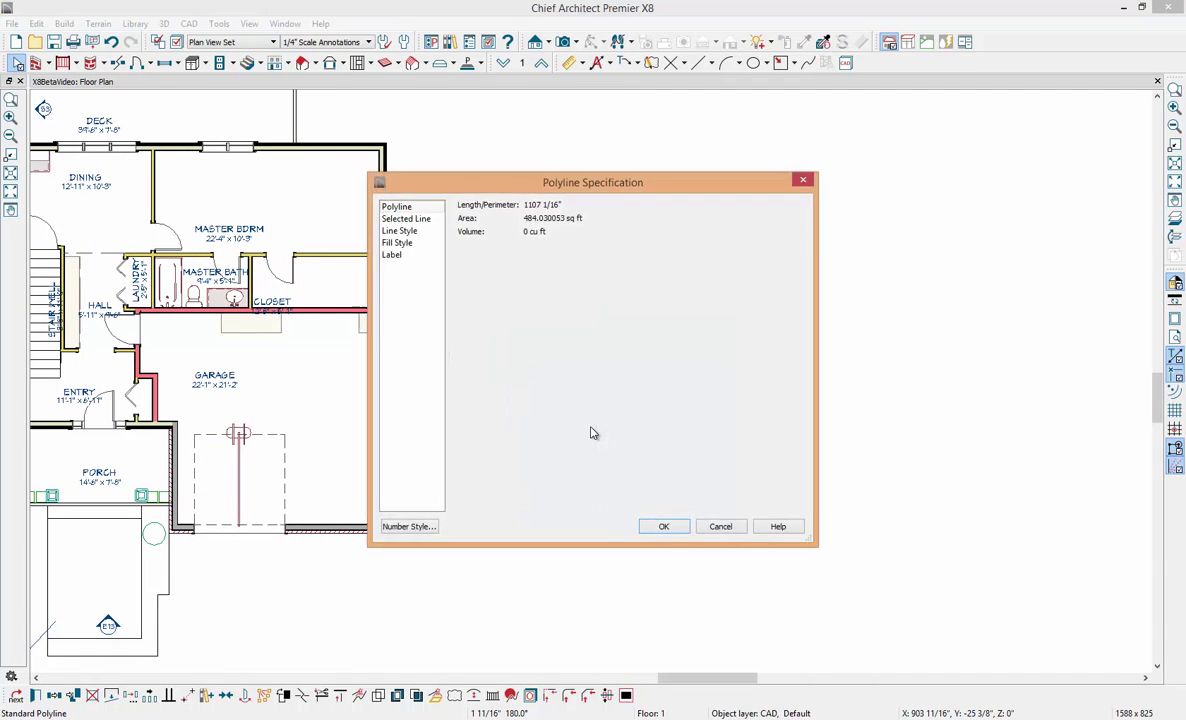
{"action": "left_click", "coordinate": [416, 258]}
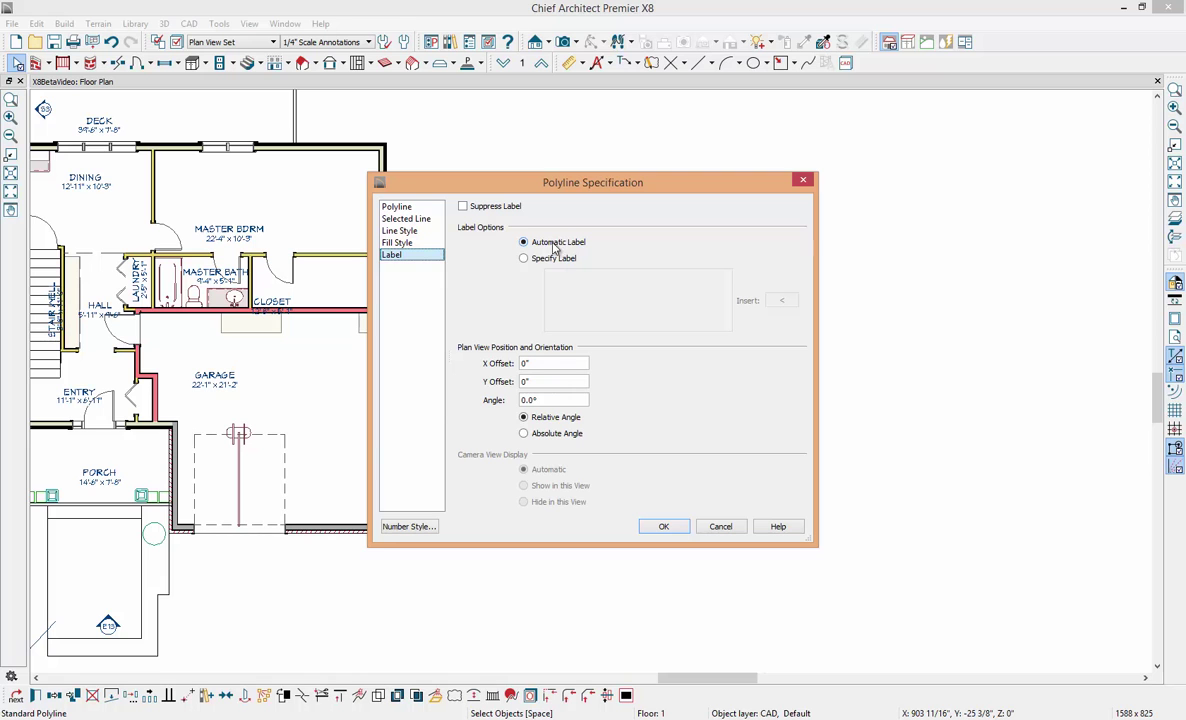
{"action": "left_click", "coordinate": [523, 259]}
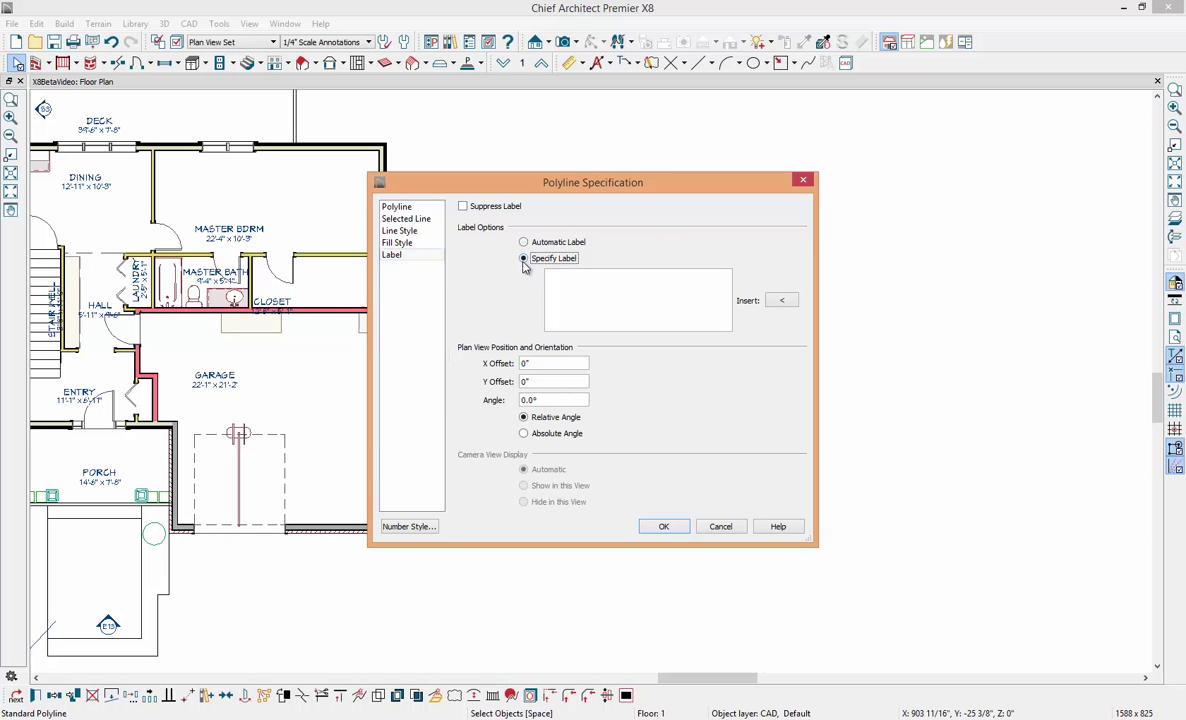
{"action": "left_click", "coordinate": [782, 300]}
{"action": "mouse_move", "coordinate": [826, 345]}
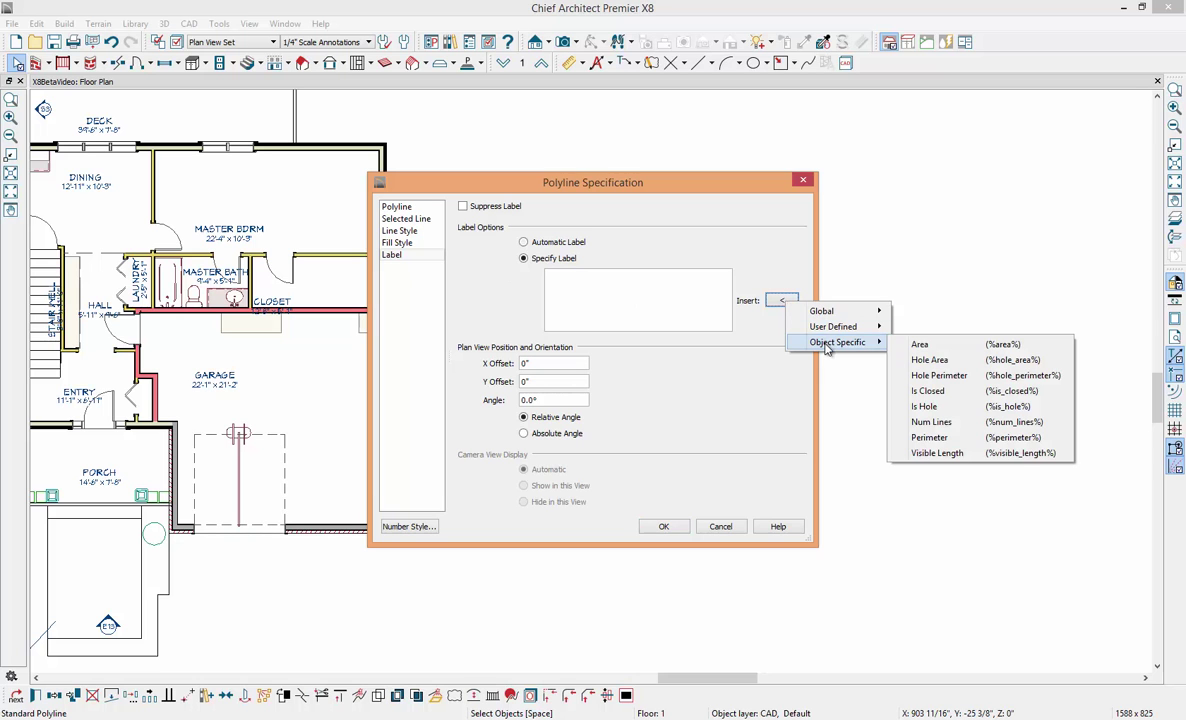
{"action": "mouse_move", "coordinate": [826, 312]}
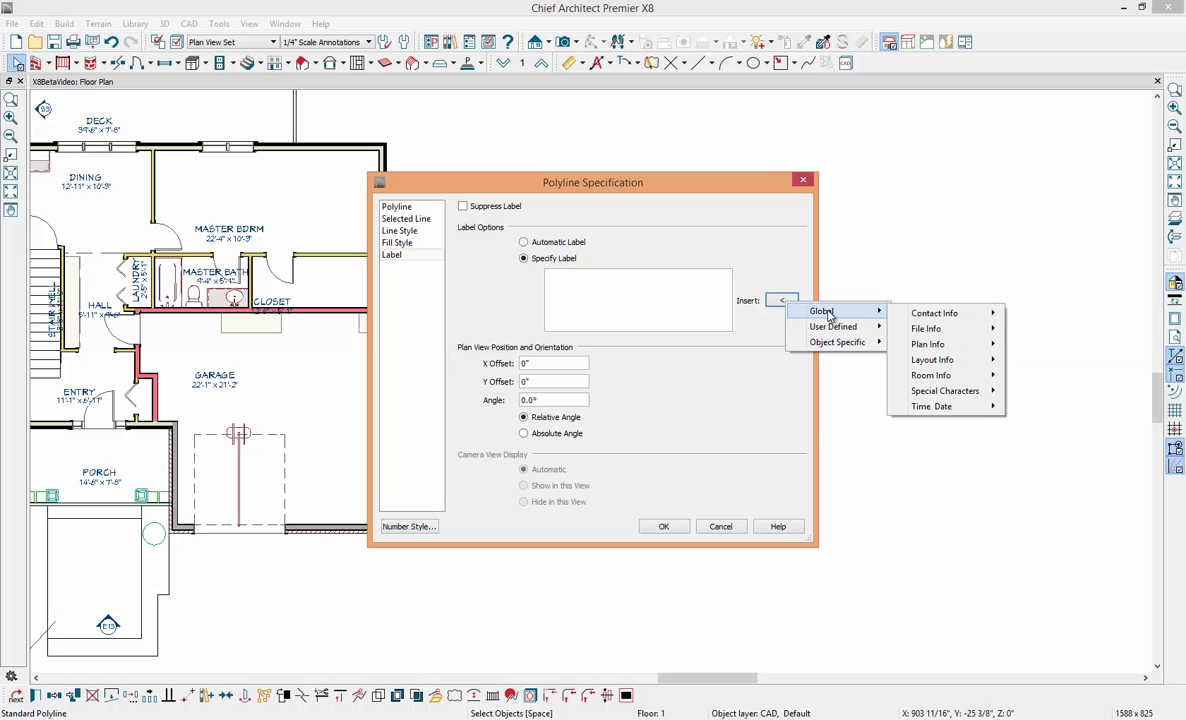
Step: Enter "Area=" and "Perimeter=" on two separate lines as the polyline's label text
{"action": "left_click", "coordinate": [637, 296]}
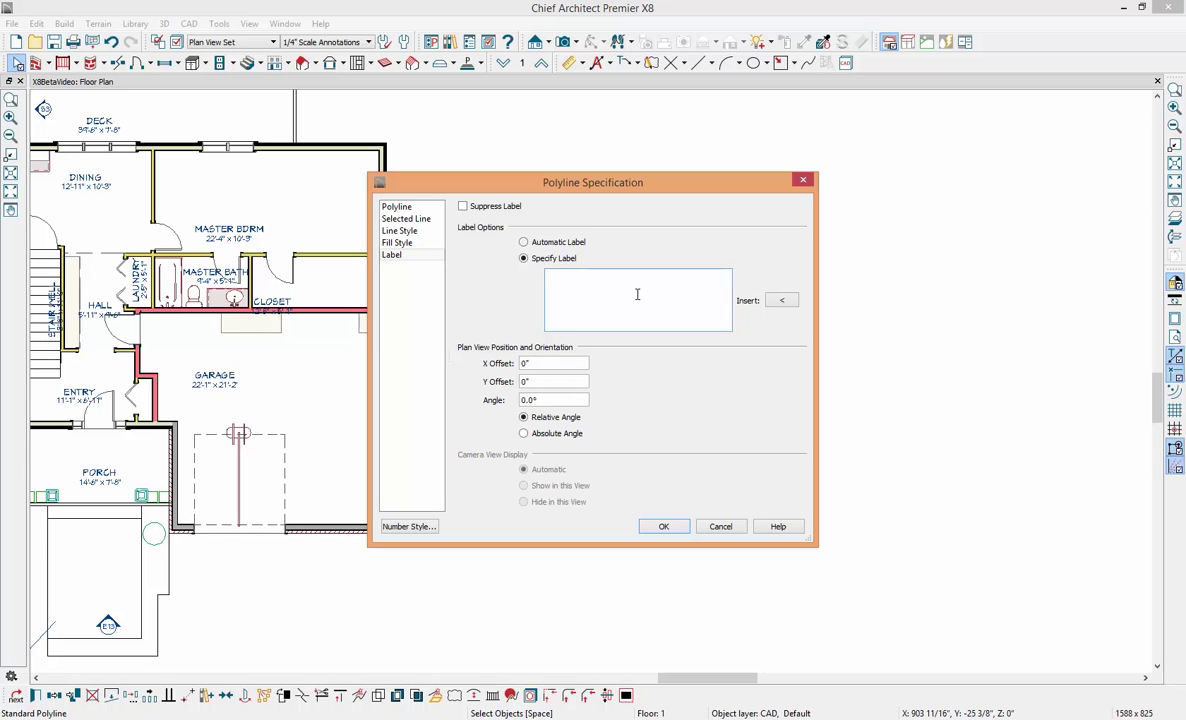
{"action": "type", "text": "Area="}
{"action": "key", "text": "Return"}
{"action": "type", "text": "Perimeter="}
Step: Insert the %area% macro followed by "sq ft" and the %perimeter% macro followed by an inch mark, and apply the label
{"action": "left_click", "coordinate": [782, 300]}
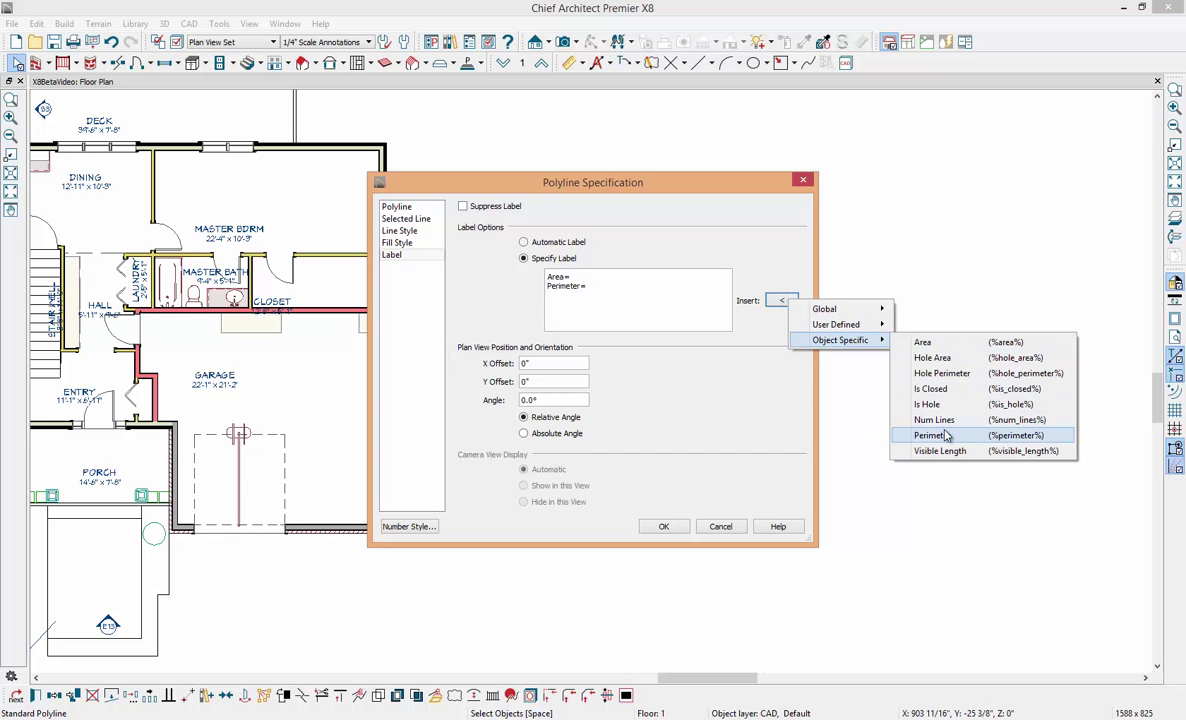
{"action": "left_click", "coordinate": [925, 342]}
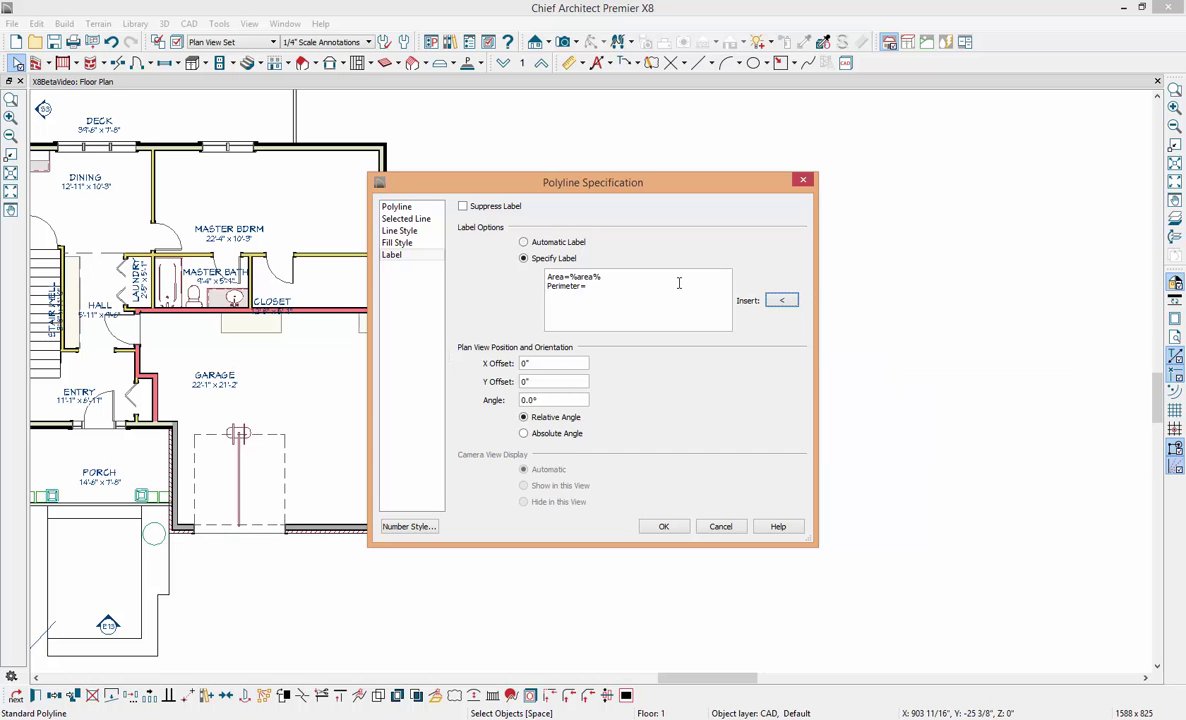
{"action": "type", "text": "sq"}
{"action": "type", "text": "q"}
{"action": "left_click", "coordinate": [782, 300]}
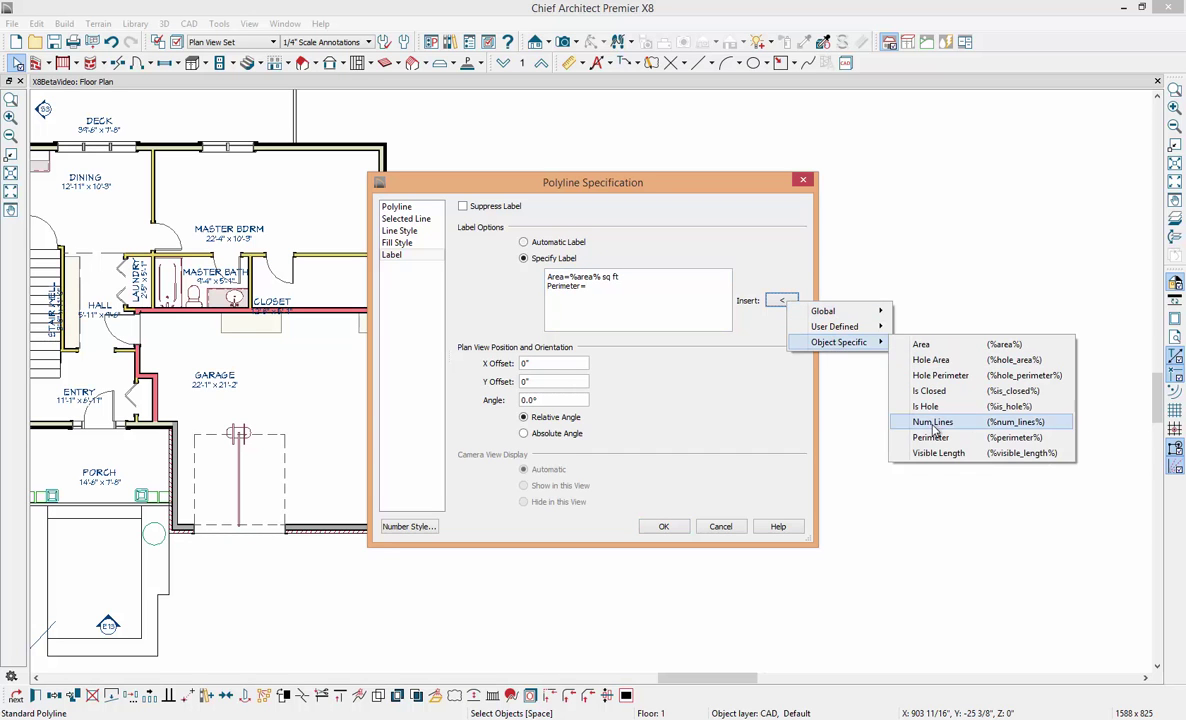
{"action": "left_click", "coordinate": [930, 437]}
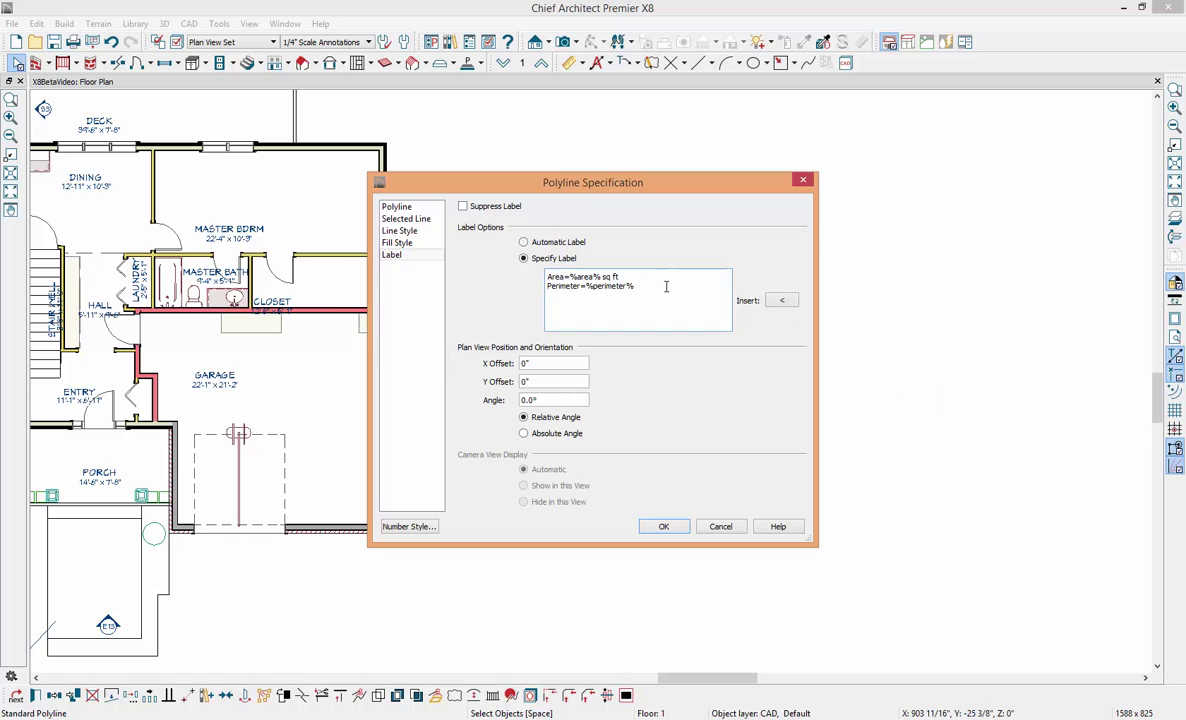
{"action": "type", "text": "'"}
{"action": "left_click", "coordinate": [663, 526]}
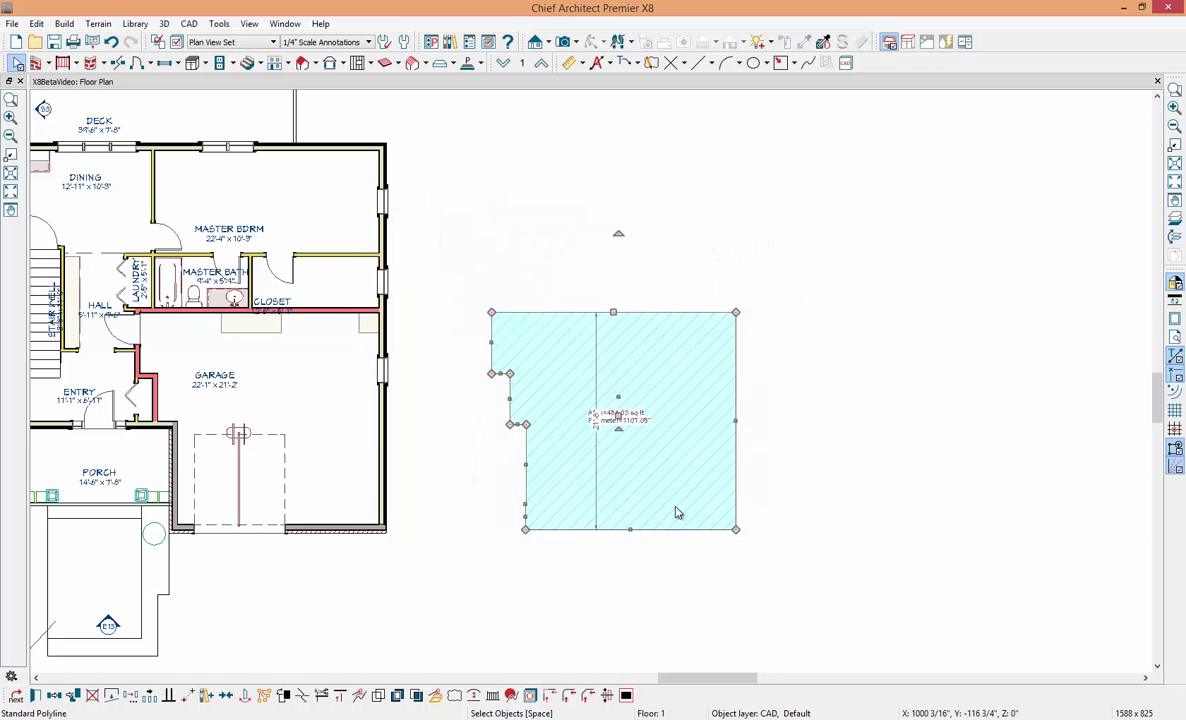
{"action": "key", "text": "Escape"}
{"action": "scroll", "coordinate": [661, 420], "scroll_direction": "up", "scroll_amount": 4}
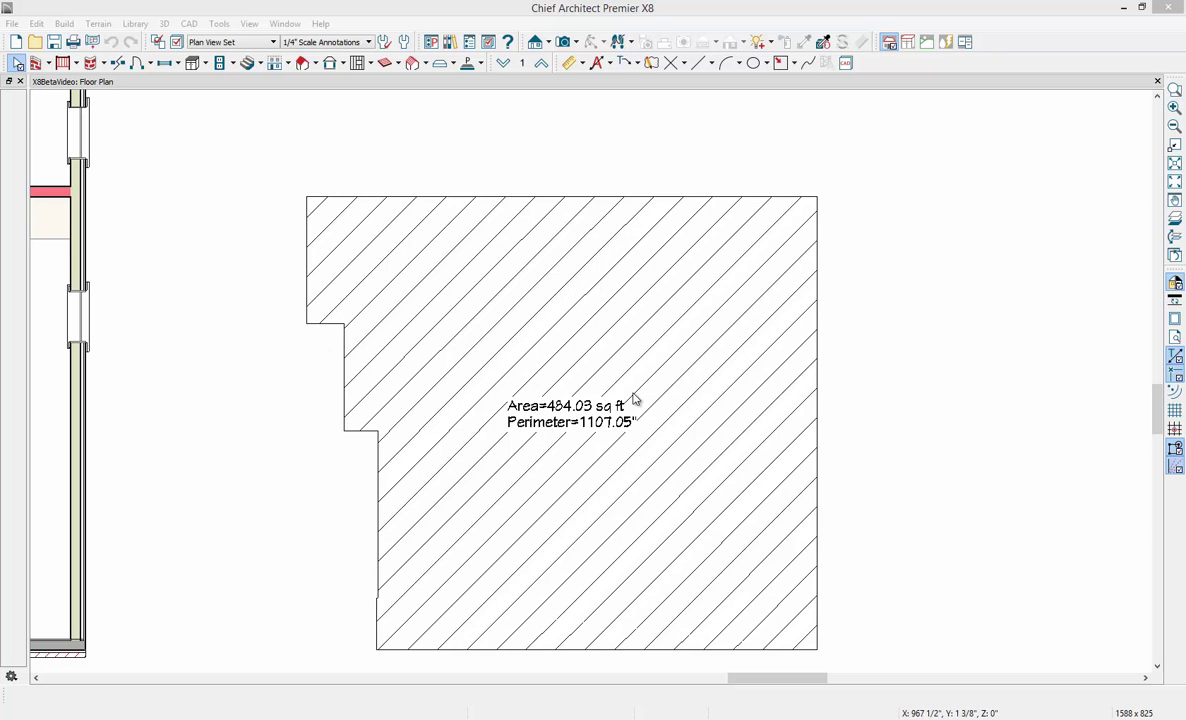
Step: Delete the labelled garage area polyline from beside the floor plan
{"action": "left_click", "coordinate": [348, 340]}
{"action": "scroll", "coordinate": [539, 368], "scroll_direction": "down", "scroll_amount": 1}
{"action": "scroll", "coordinate": [620, 368], "scroll_direction": "down", "scroll_amount": 3}
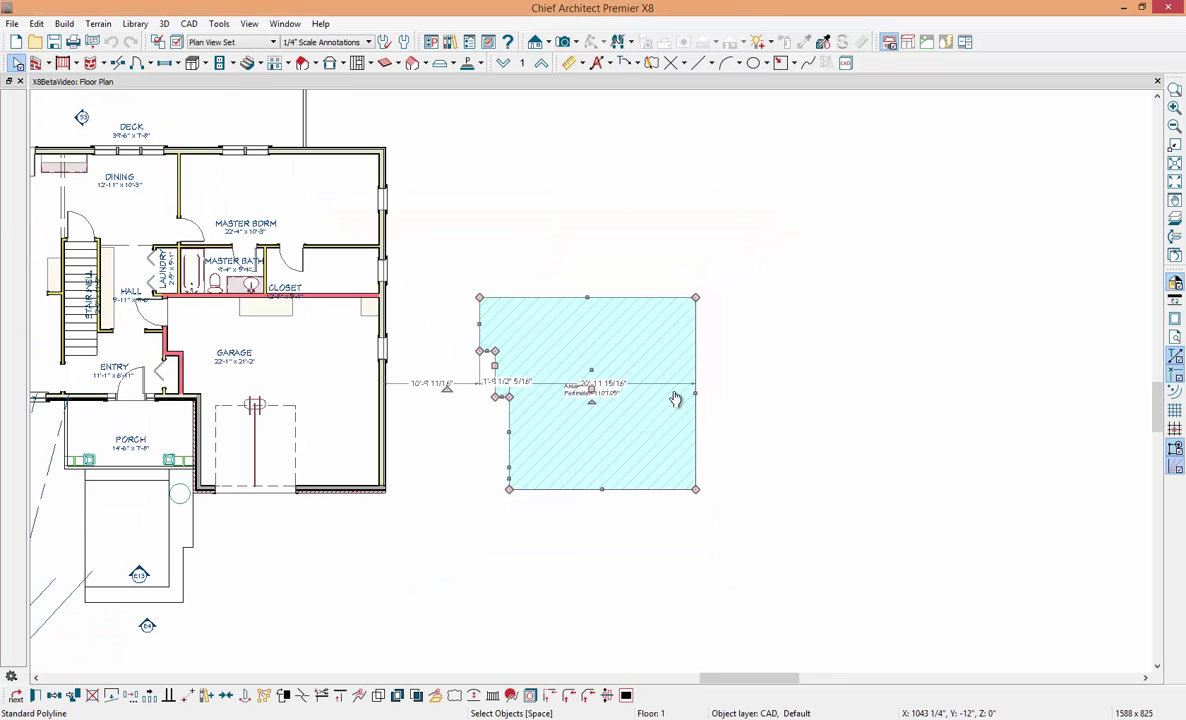
{"action": "key", "text": "Delete"}
{"action": "scroll", "coordinate": [690, 430], "scroll_direction": "down", "scroll_amount": 2}
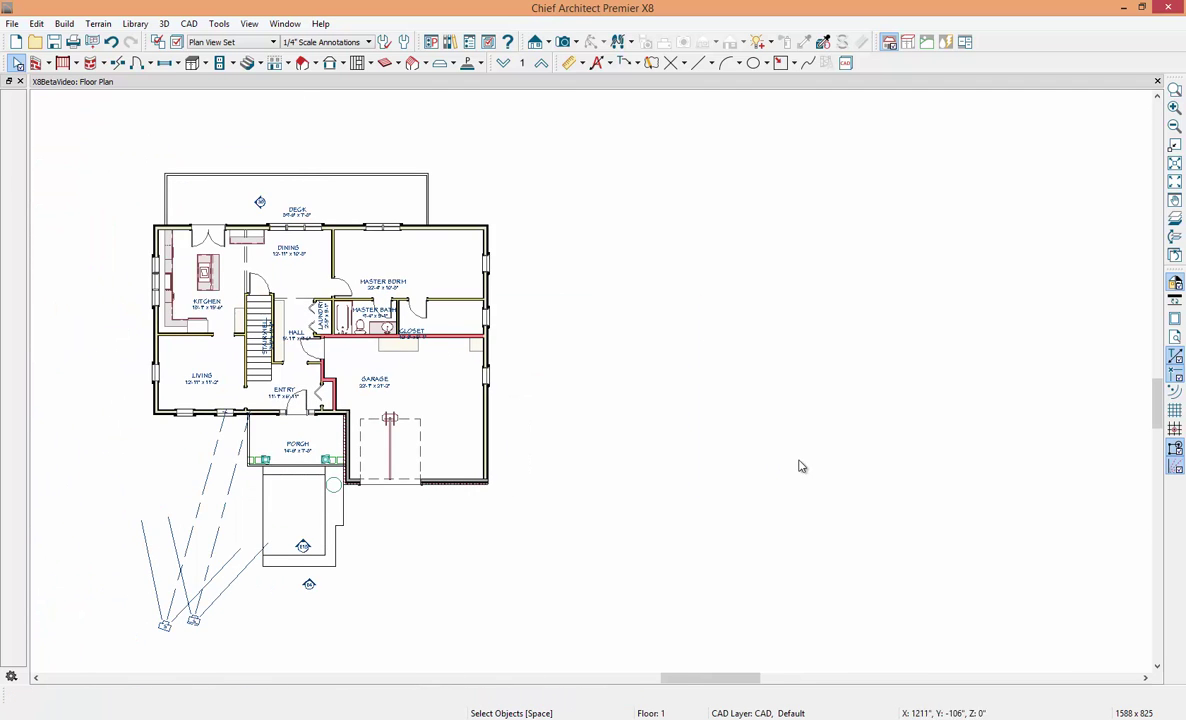
Step: Open the front elevation view from the elevation camera placed on the walkway below the porch
{"action": "middle_click_drag", "start_coordinate": [202, 432], "coordinate": [398, 456]}
{"action": "scroll", "coordinate": [405, 425], "scroll_direction": "up", "scroll_amount": 1}
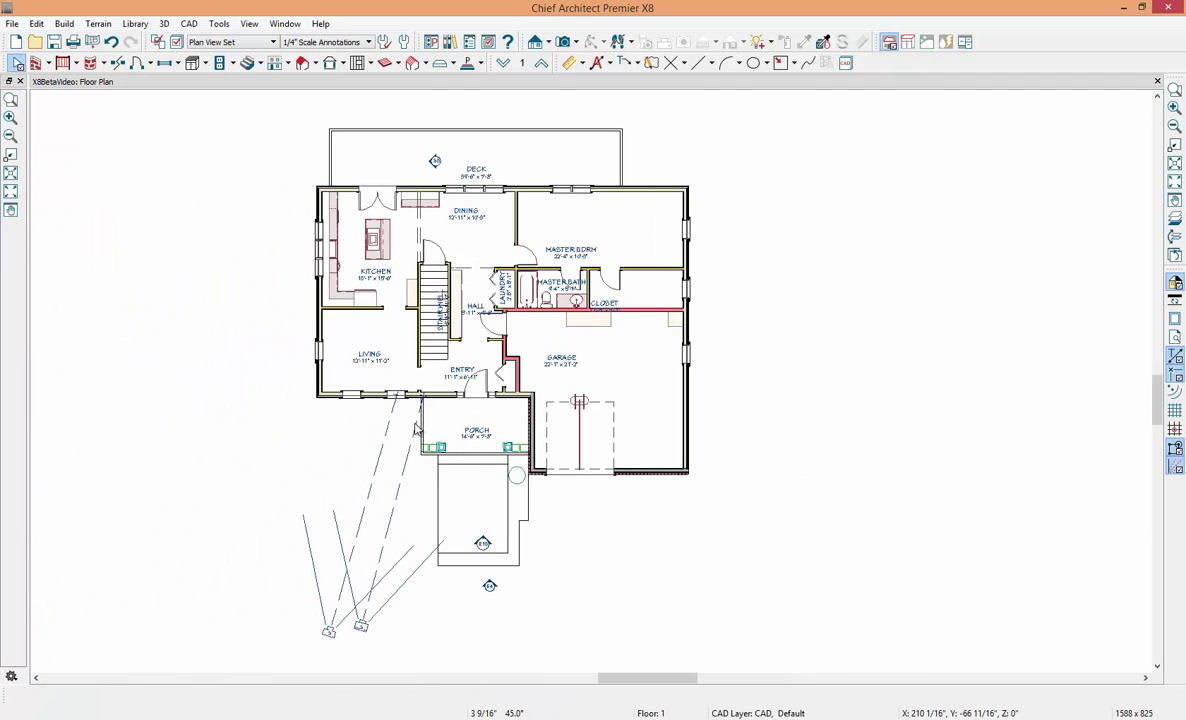
{"action": "left_click", "coordinate": [482, 543]}
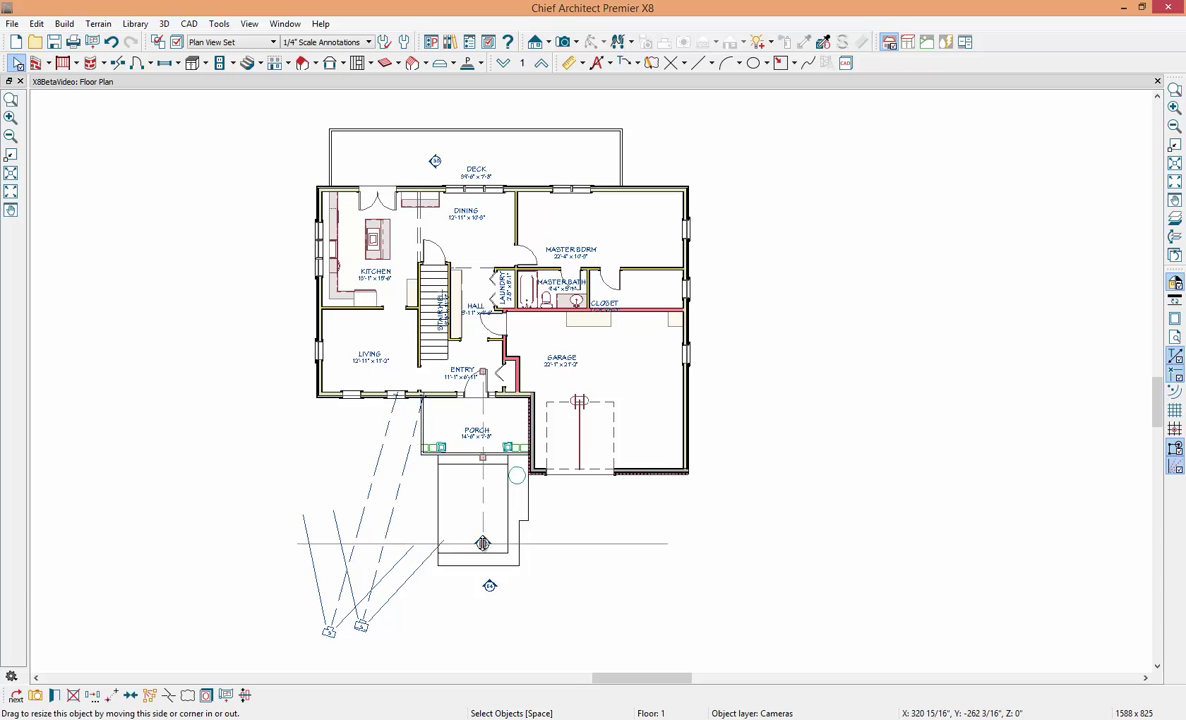
{"action": "double_click", "coordinate": [483, 543]}
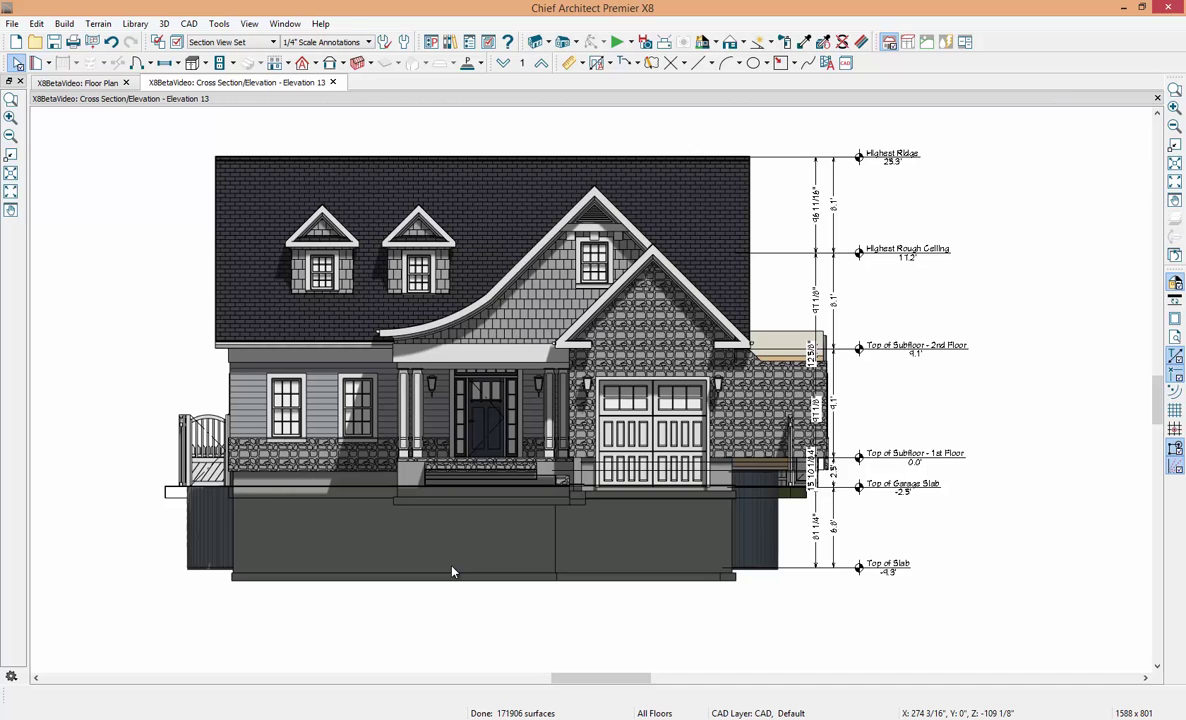
Step: Send the entire elevation to layout page 1 as plot lines with color fill, without copying the active layer set
{"action": "key", "text": "ctrl+m"}
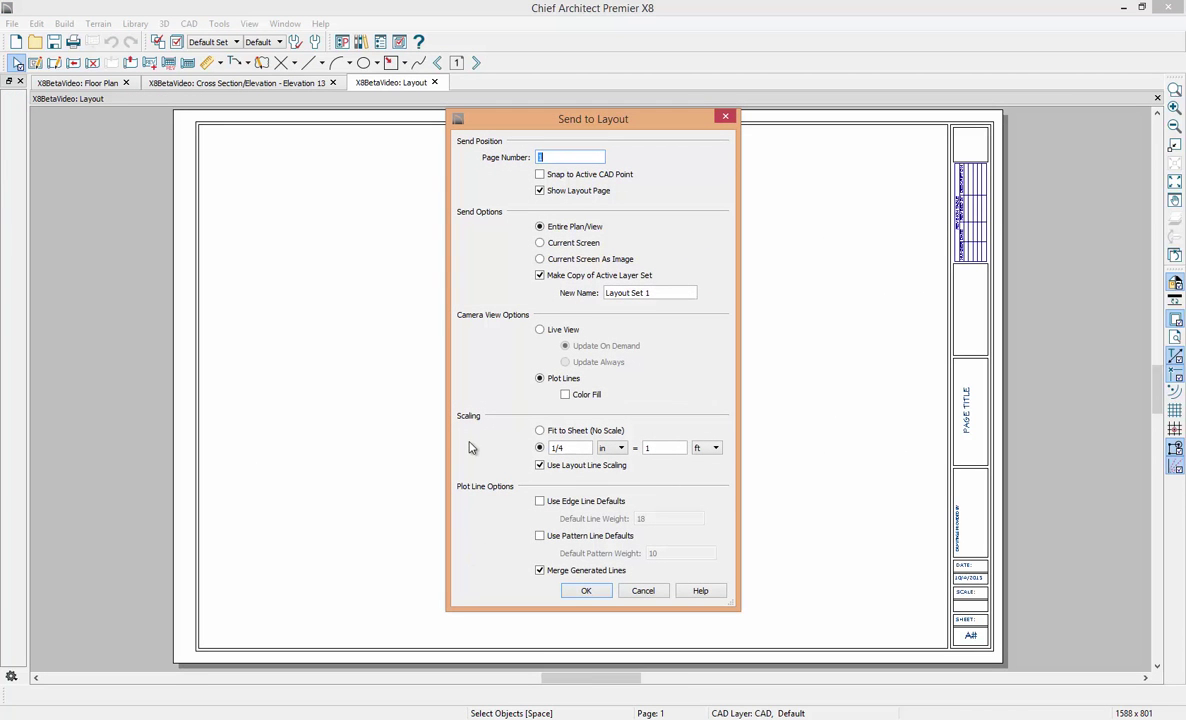
{"action": "left_click", "coordinate": [539, 277]}
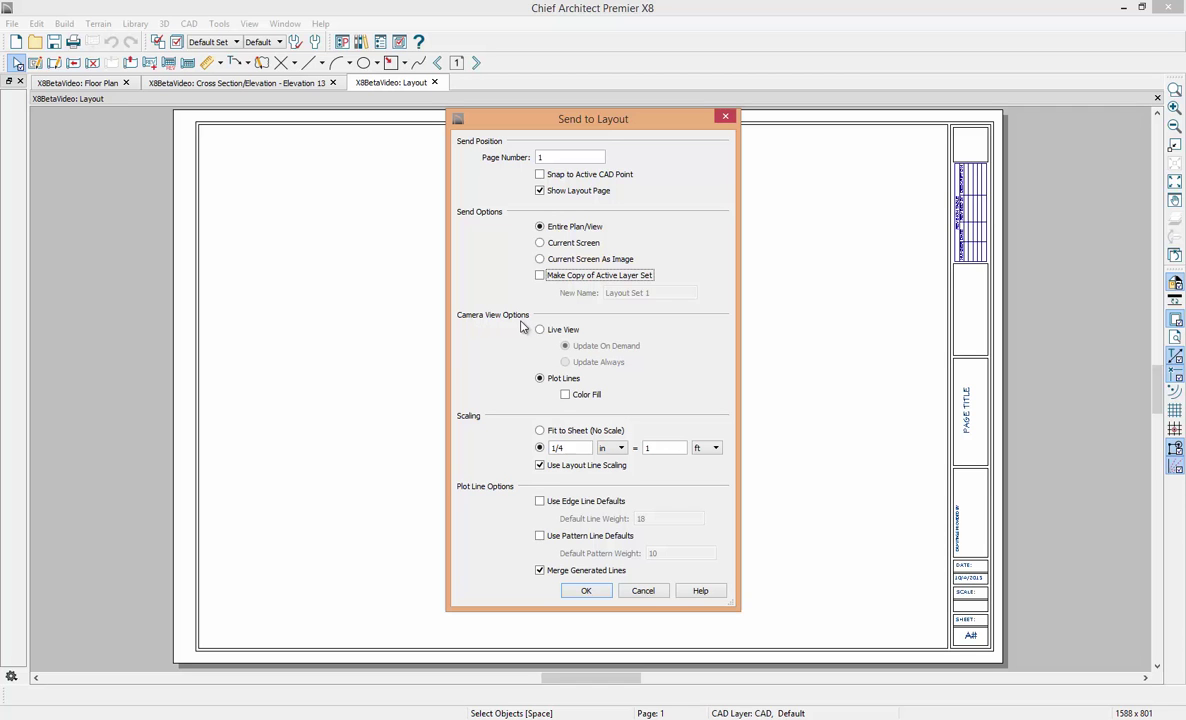
{"action": "left_click", "coordinate": [540, 330]}
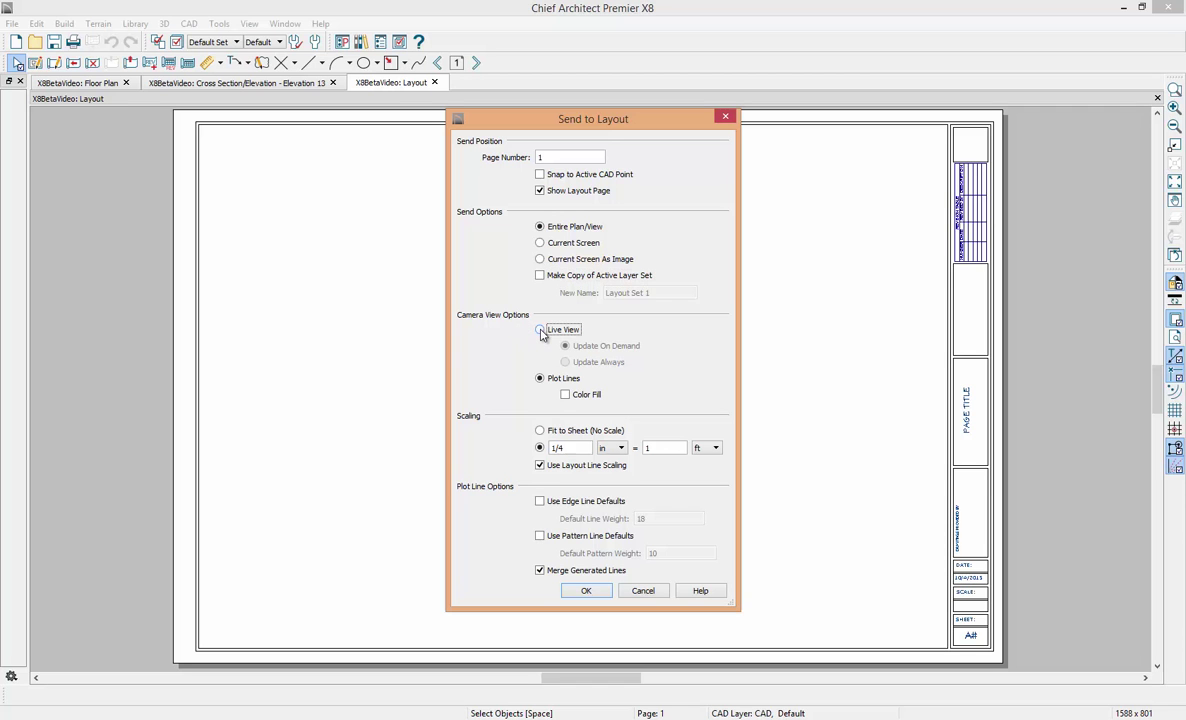
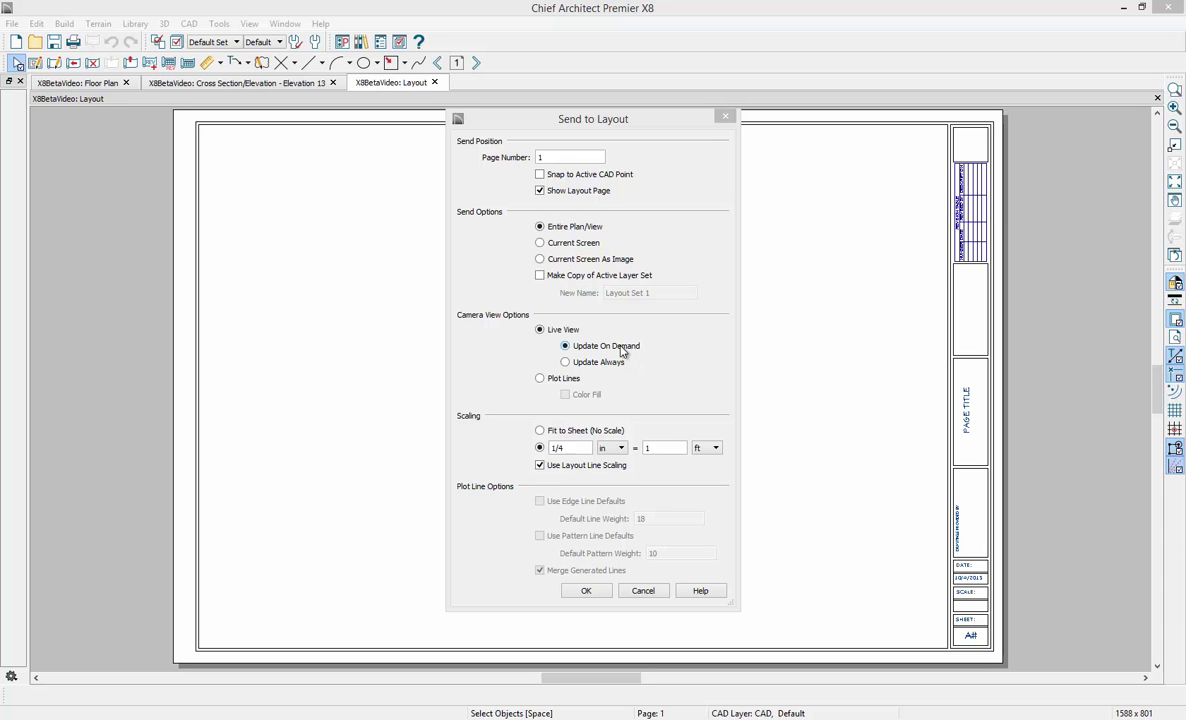
{"action": "left_click", "coordinate": [550, 379]}
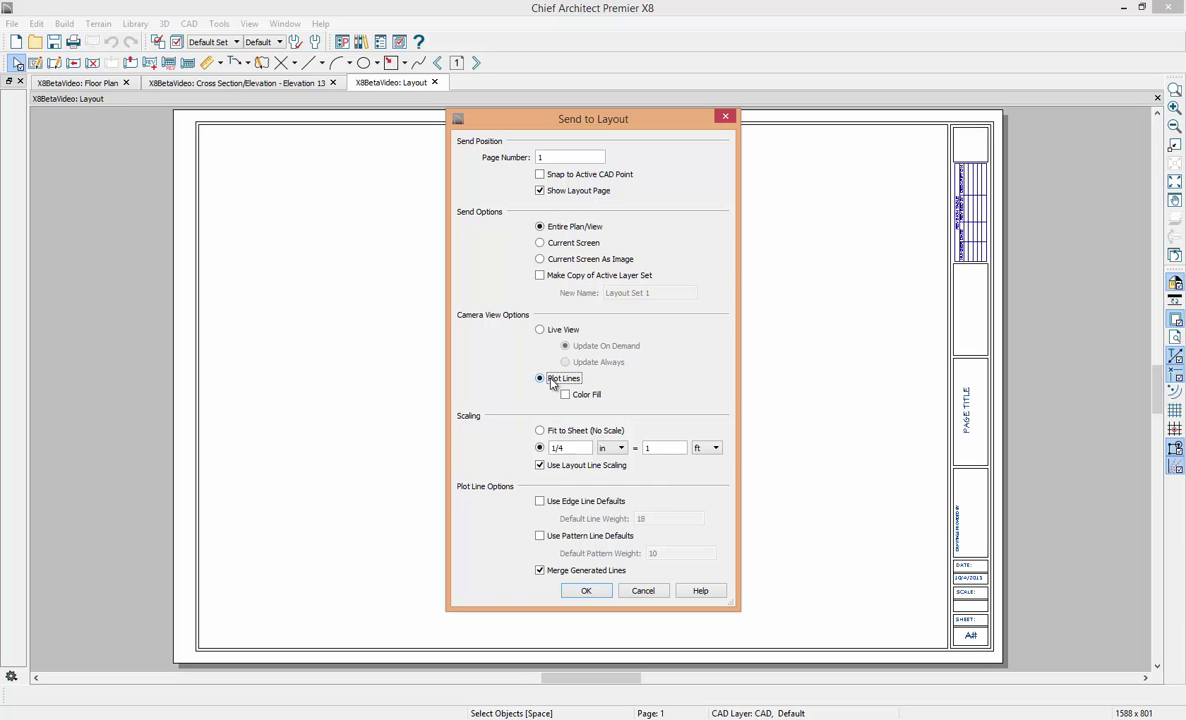
{"action": "left_click", "coordinate": [565, 395]}
{"action": "left_click", "coordinate": [587, 591]}
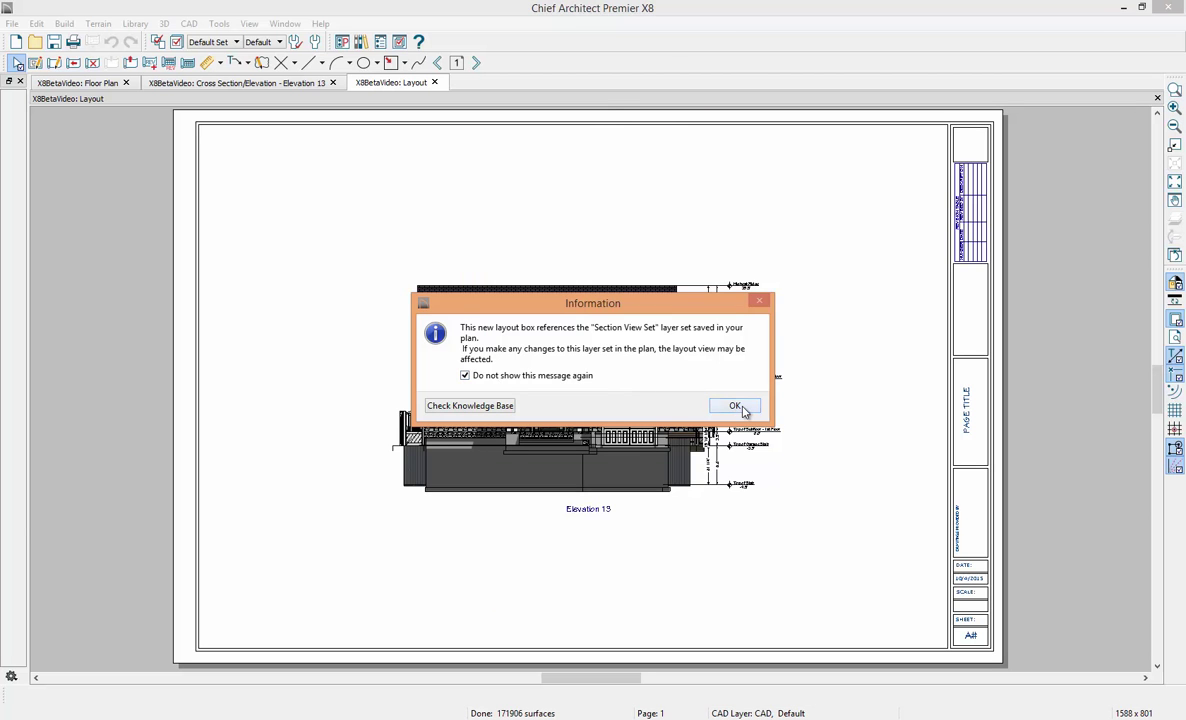
{"action": "left_click", "coordinate": [736, 406]}
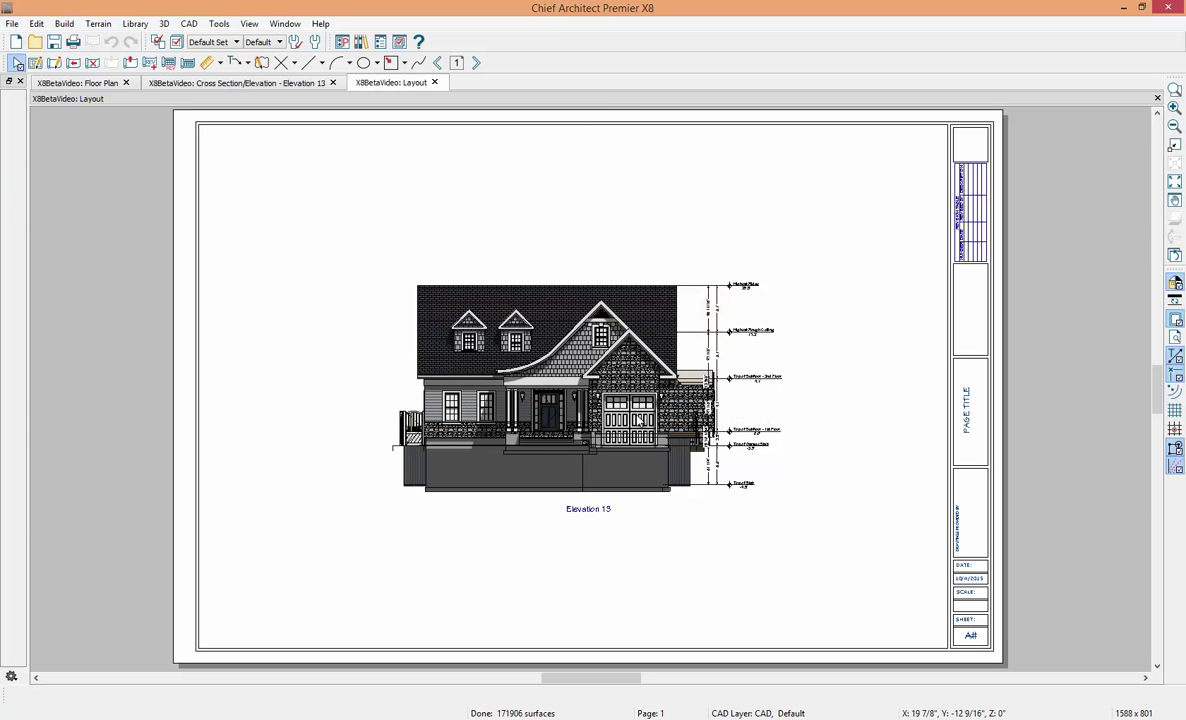
Step: Move the elevation's layout box to the upper-left area of the sheet
{"action": "left_click", "coordinate": [590, 400]}
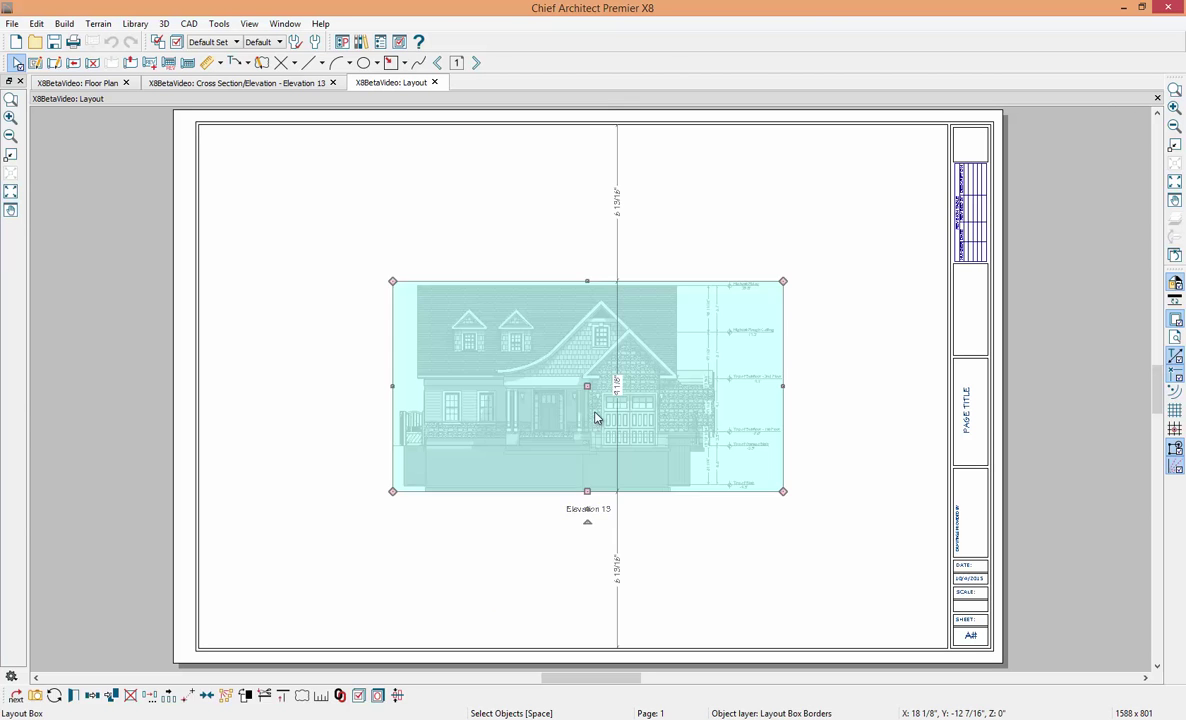
{"action": "left_click_drag", "start_coordinate": [586, 390], "coordinate": [412, 246]}
{"action": "left_click", "coordinate": [323, 437]}
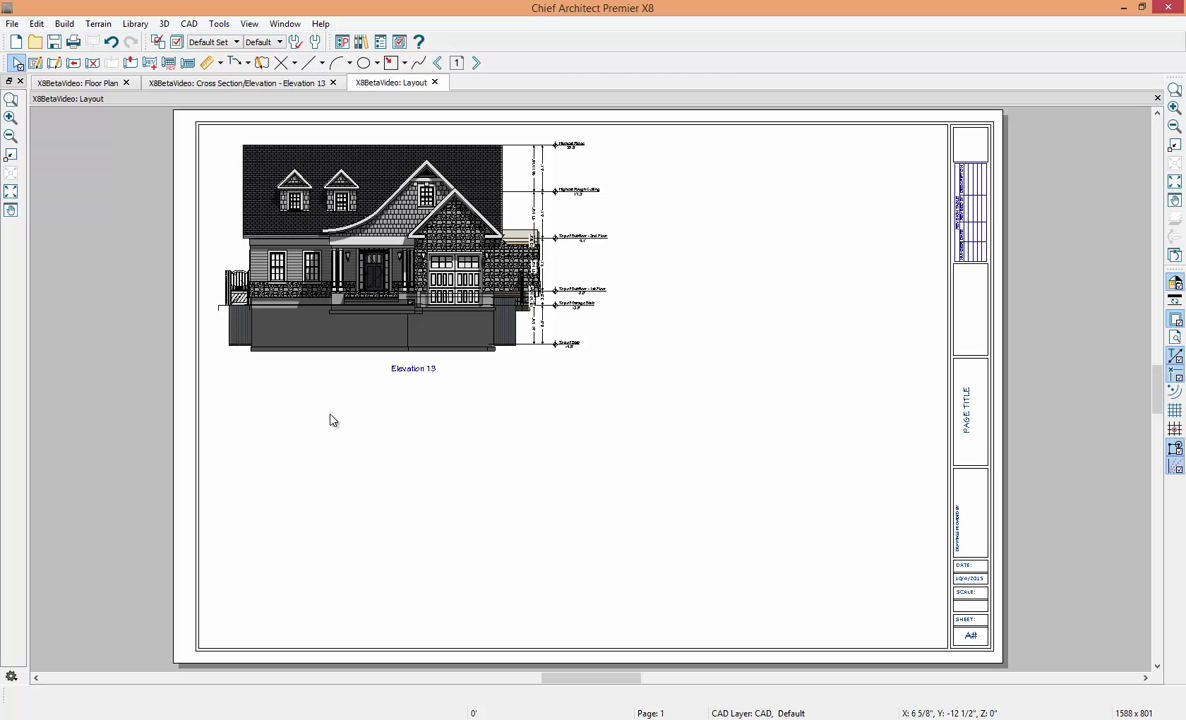
Step: Send the same front elevation to layout page 1 again as a live view that updates on demand
{"action": "left_click", "coordinate": [289, 85]}
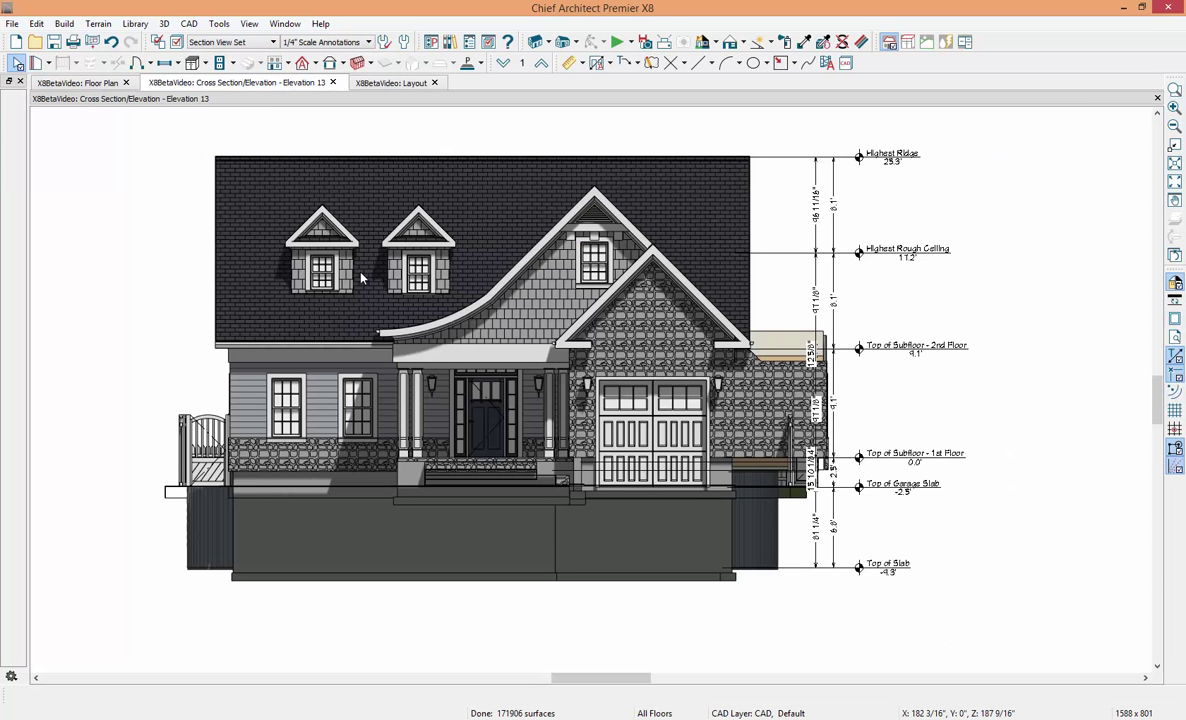
{"action": "key", "text": "ctrl+alt+l"}
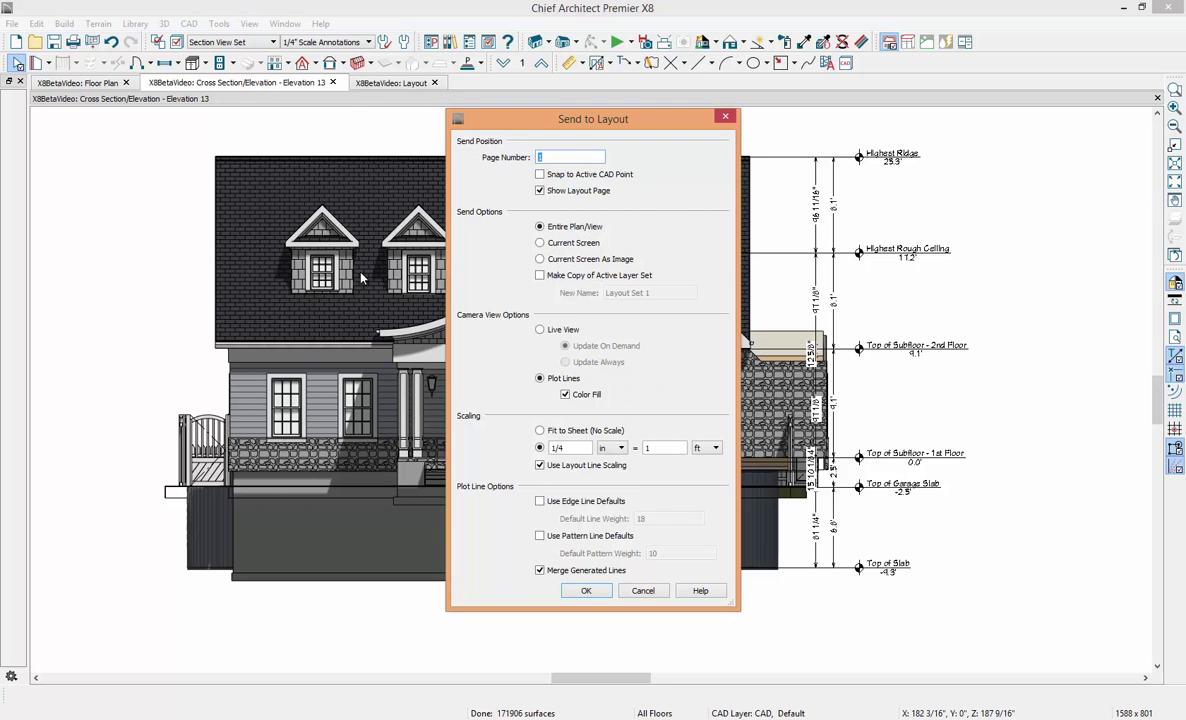
{"action": "left_click", "coordinate": [541, 329]}
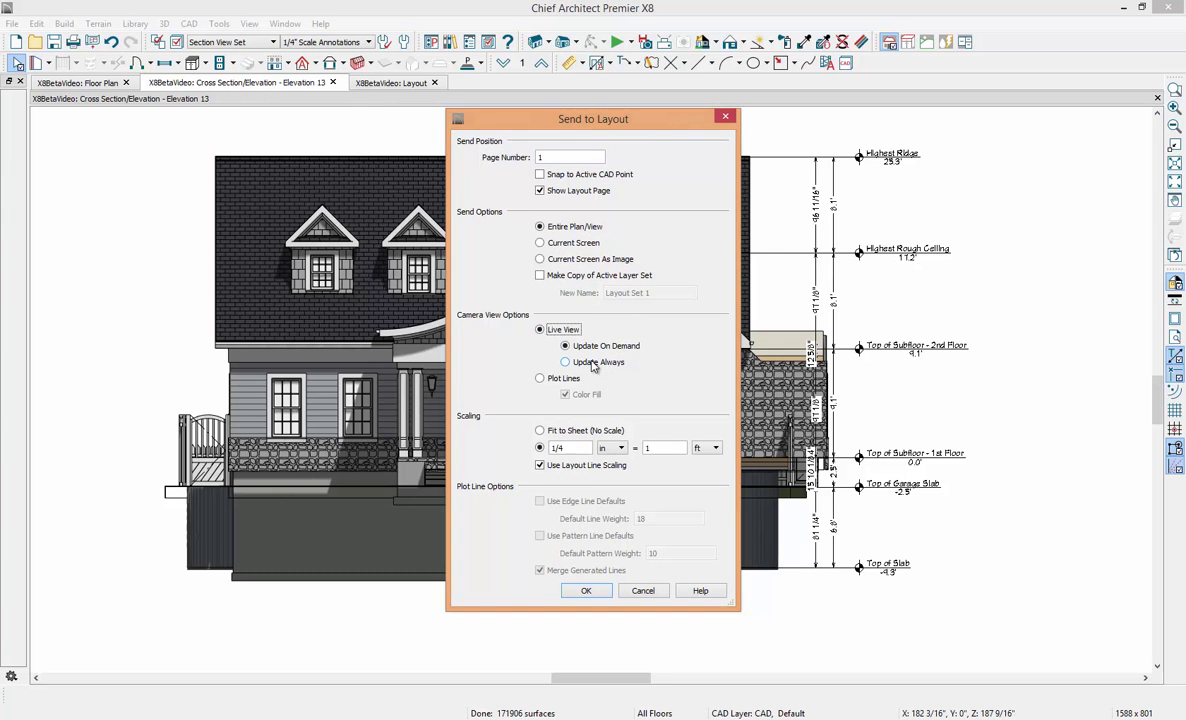
{"action": "left_click", "coordinate": [590, 590]}
Step: Move the live view layout box to the lower-left area of the sheet, beneath the plot line elevation
{"action": "left_click", "coordinate": [589, 386]}
{"action": "left_click_drag", "start_coordinate": [589, 386], "coordinate": [425, 503]}
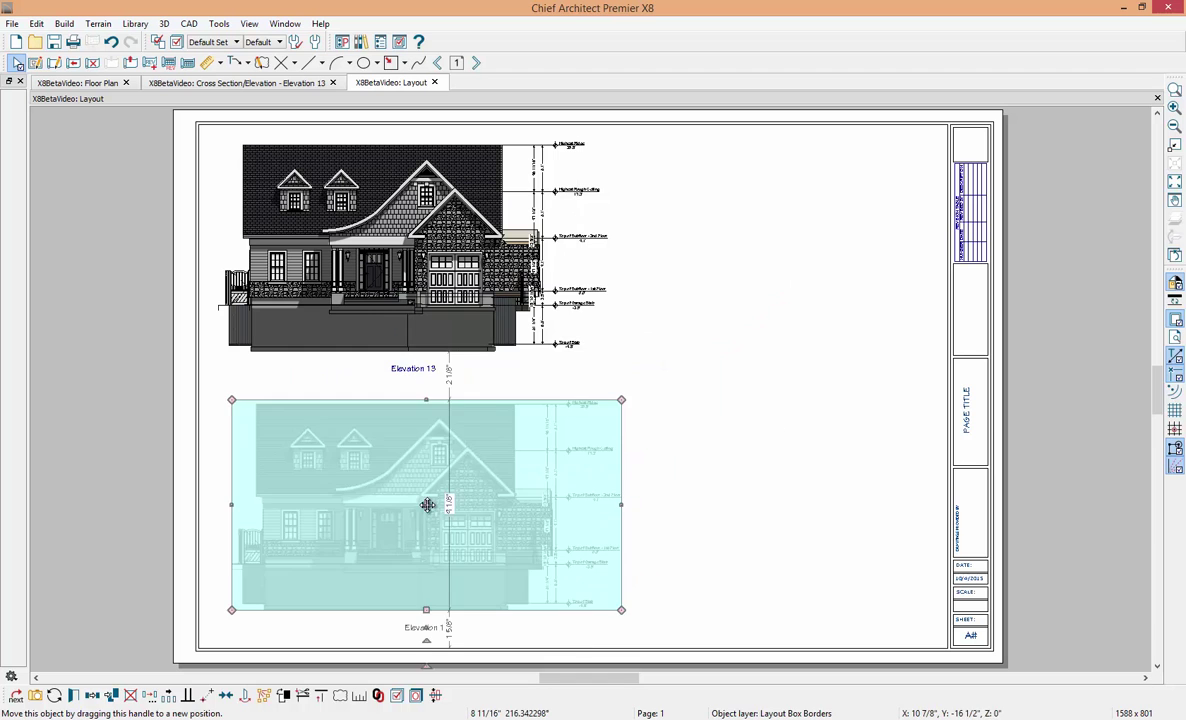
{"action": "left_click", "coordinate": [690, 467]}
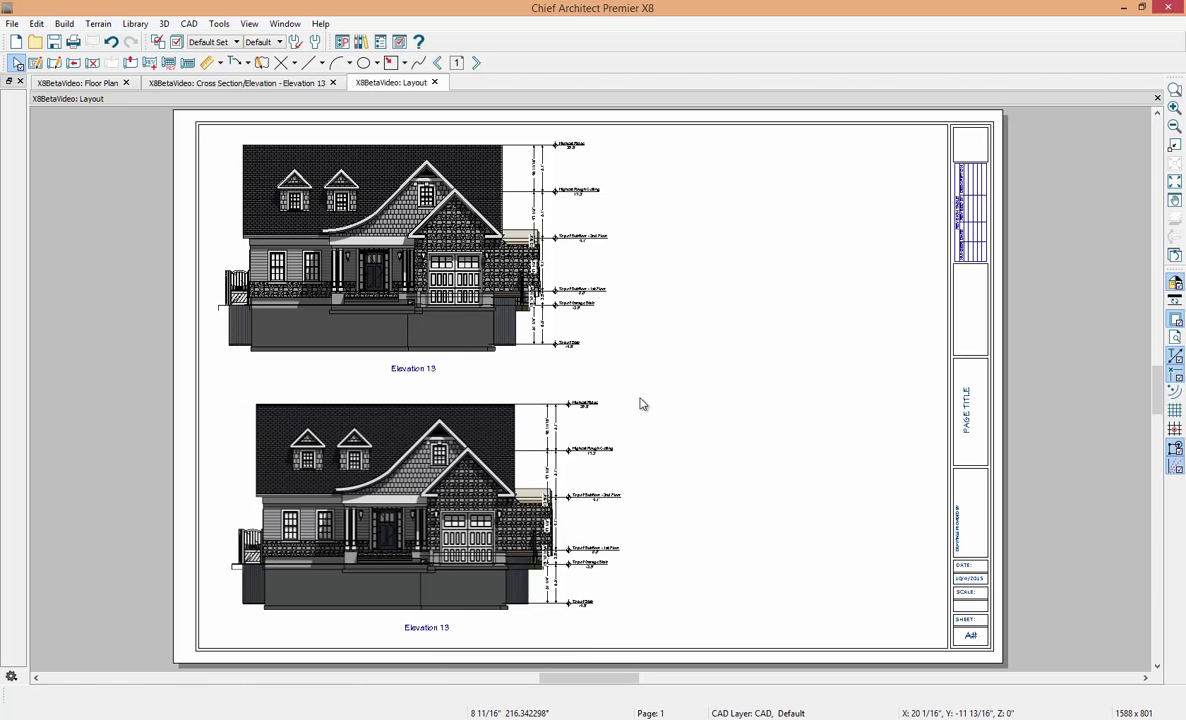
Step: Place the layout side by side with the elevation and move the first-floor window nearest the porch away from it
{"action": "left_click_drag", "start_coordinate": [385, 83], "coordinate": [154, 310]}
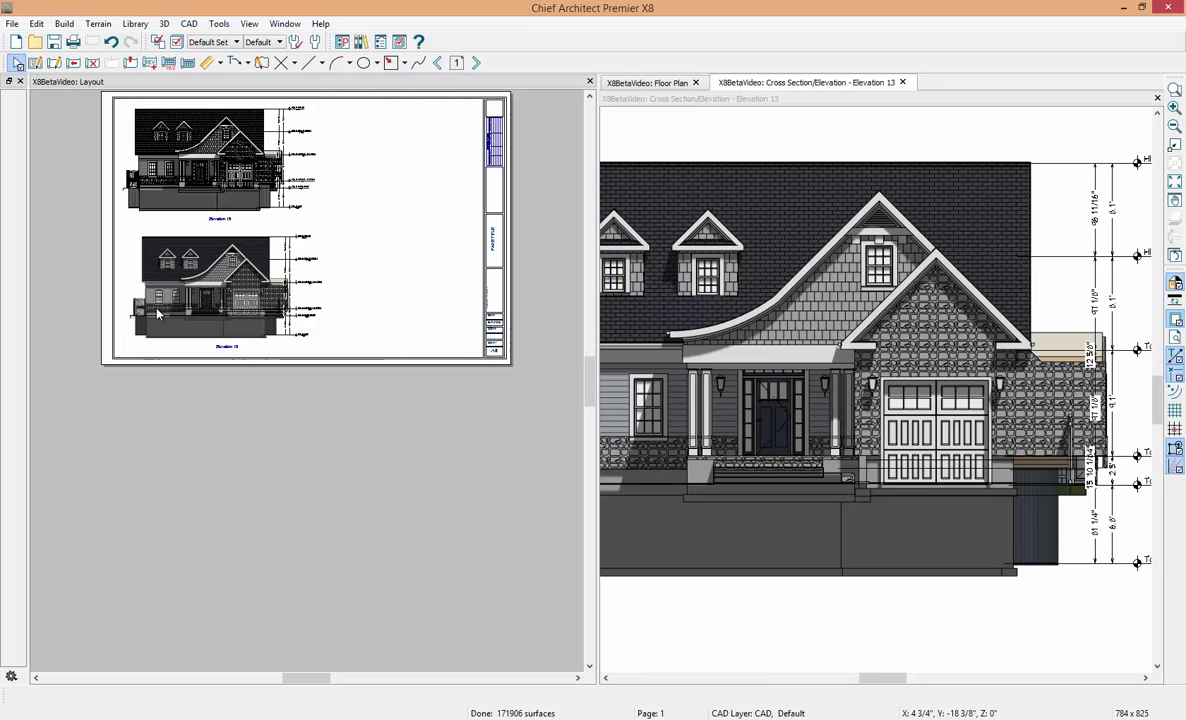
{"action": "scroll", "coordinate": [263, 145], "scroll_direction": "up", "scroll_amount": 5}
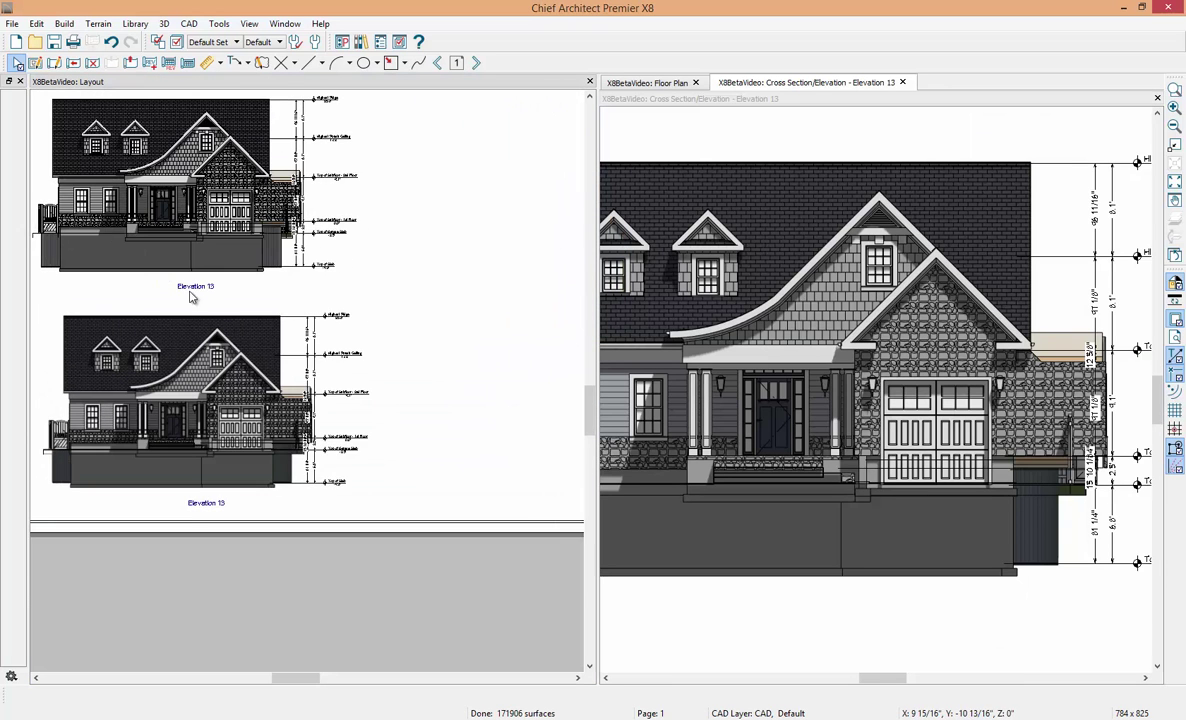
{"action": "left_click", "coordinate": [648, 418]}
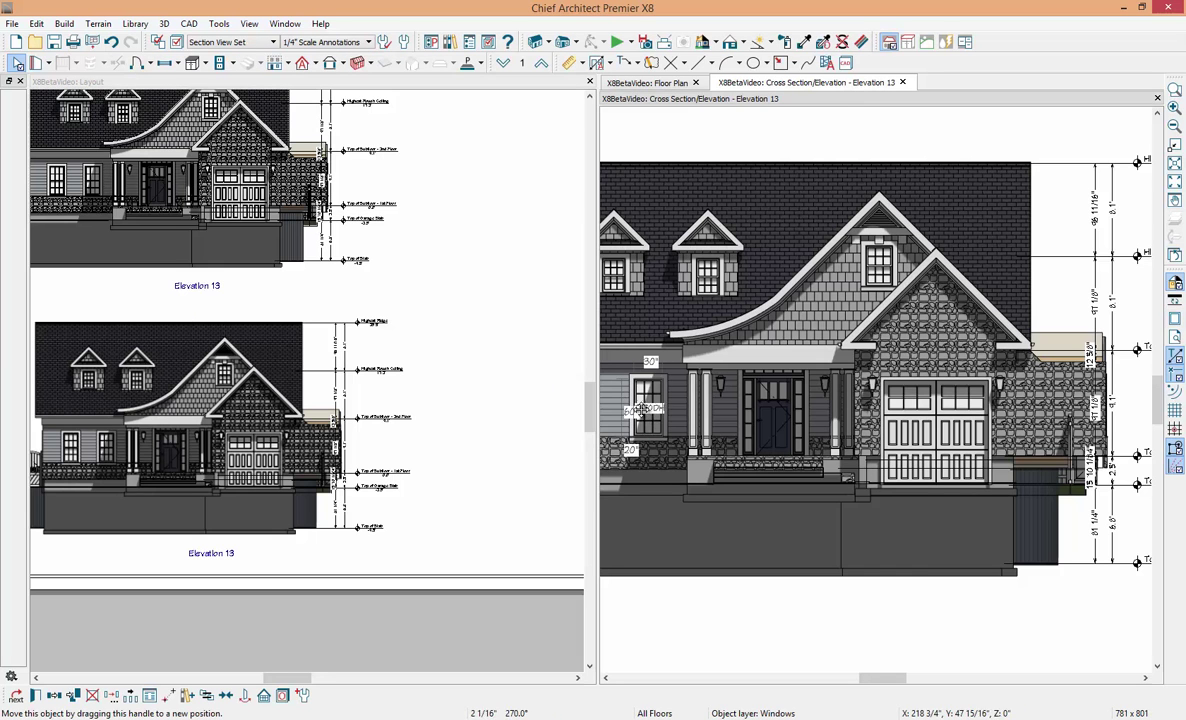
{"action": "left_click_drag", "start_coordinate": [583, 384], "coordinate": [578, 400]}
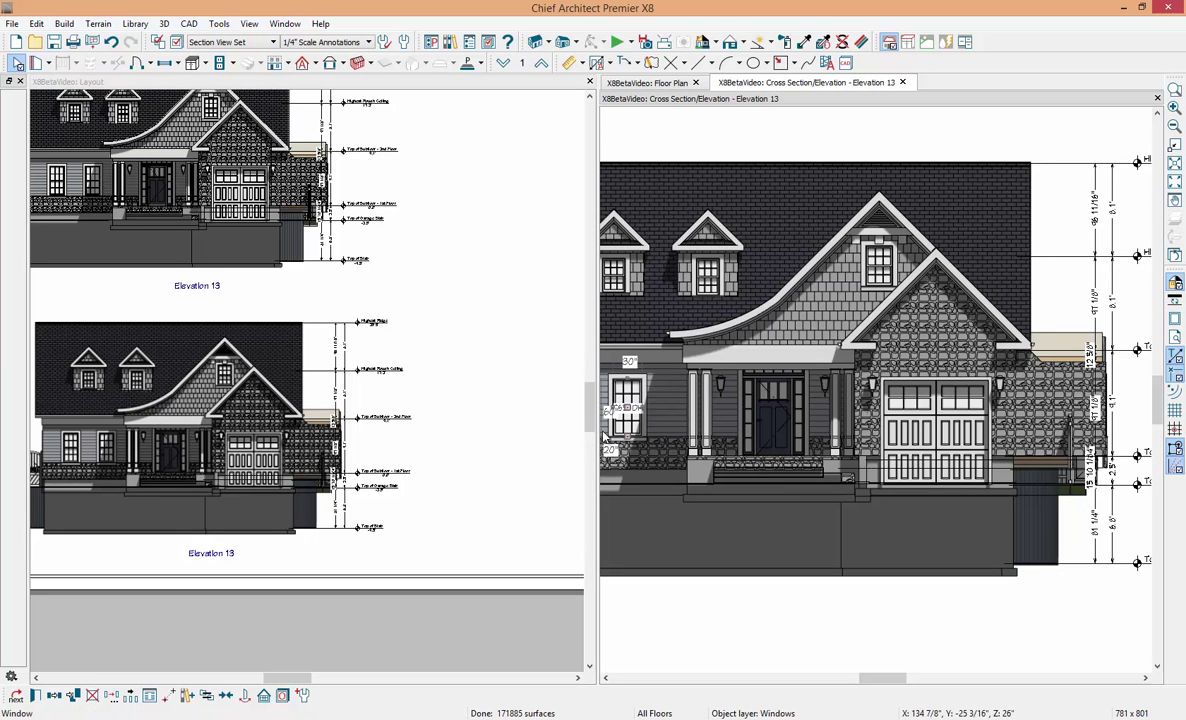
Step: Refresh the lower live view layout box with the current state of the elevation
{"action": "left_click", "coordinate": [330, 405]}
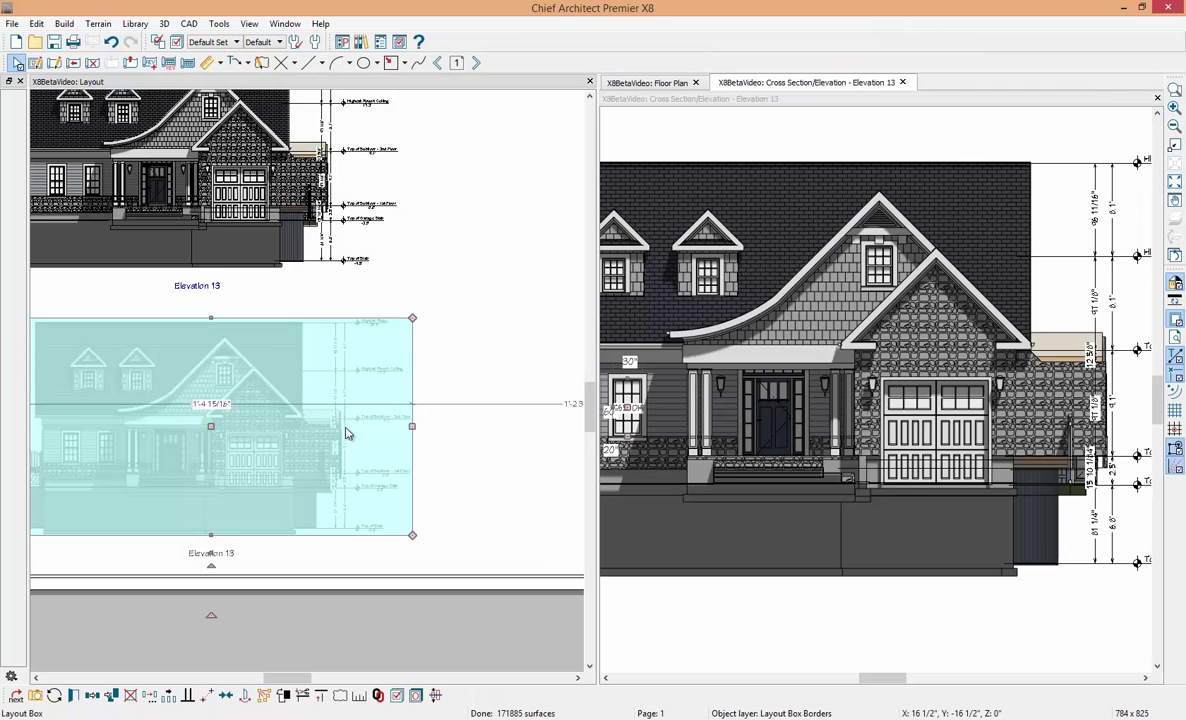
{"action": "left_click", "coordinate": [230, 446]}
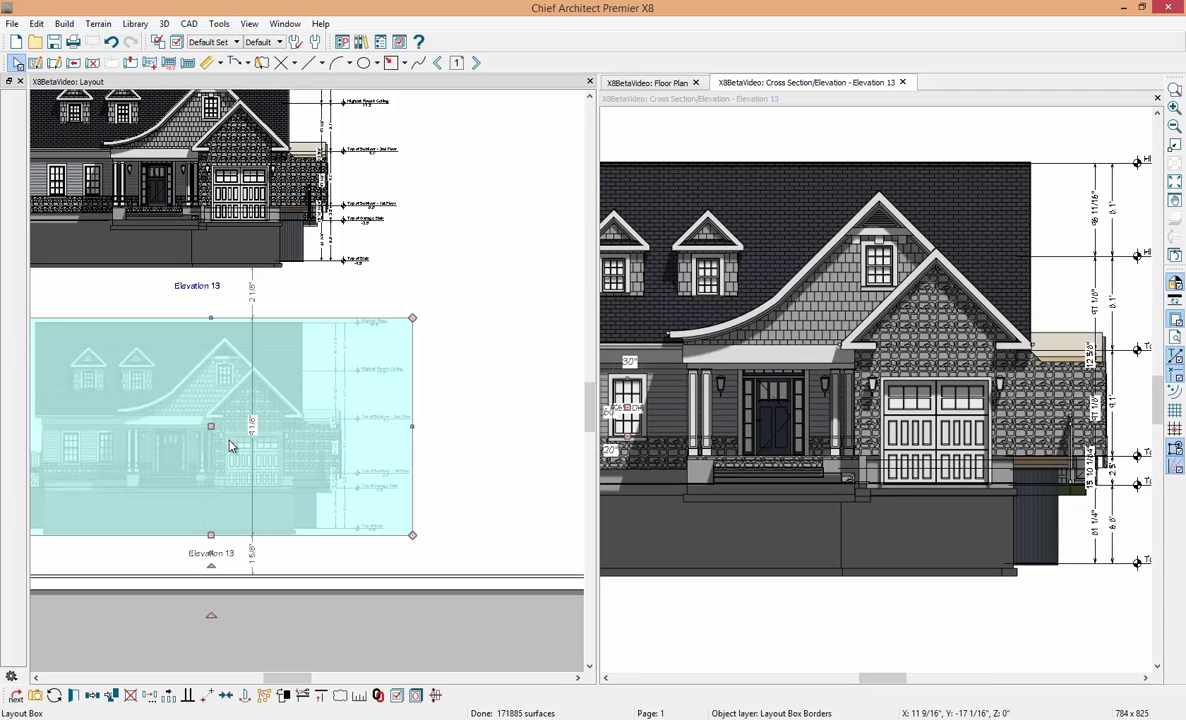
{"action": "left_click", "coordinate": [54, 696]}
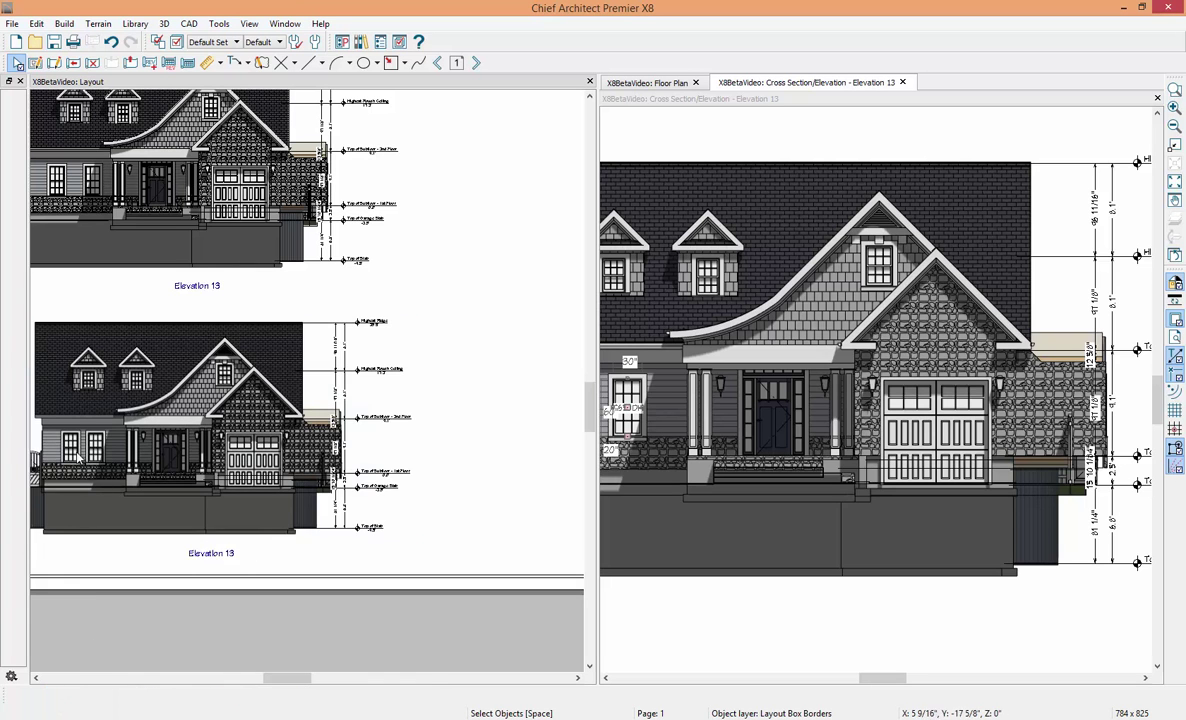
Step: Set the lower layout box's live view to Update Always
{"action": "left_click", "coordinate": [143, 474]}
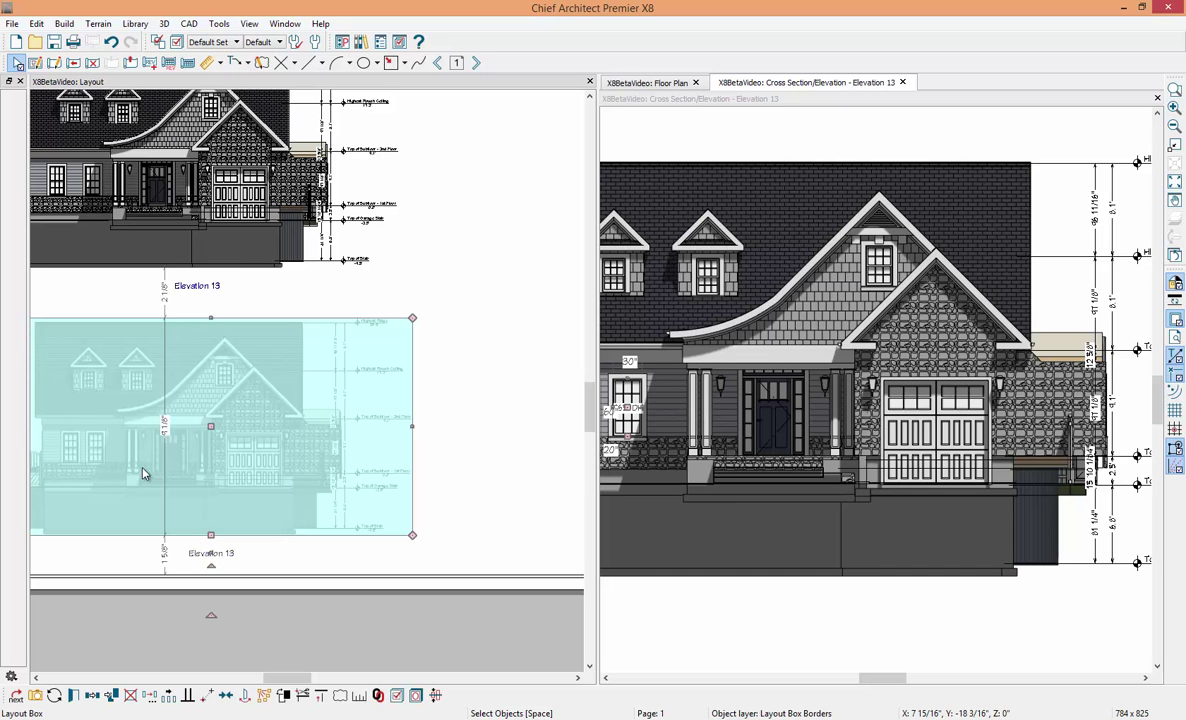
{"action": "double_click", "coordinate": [143, 474]}
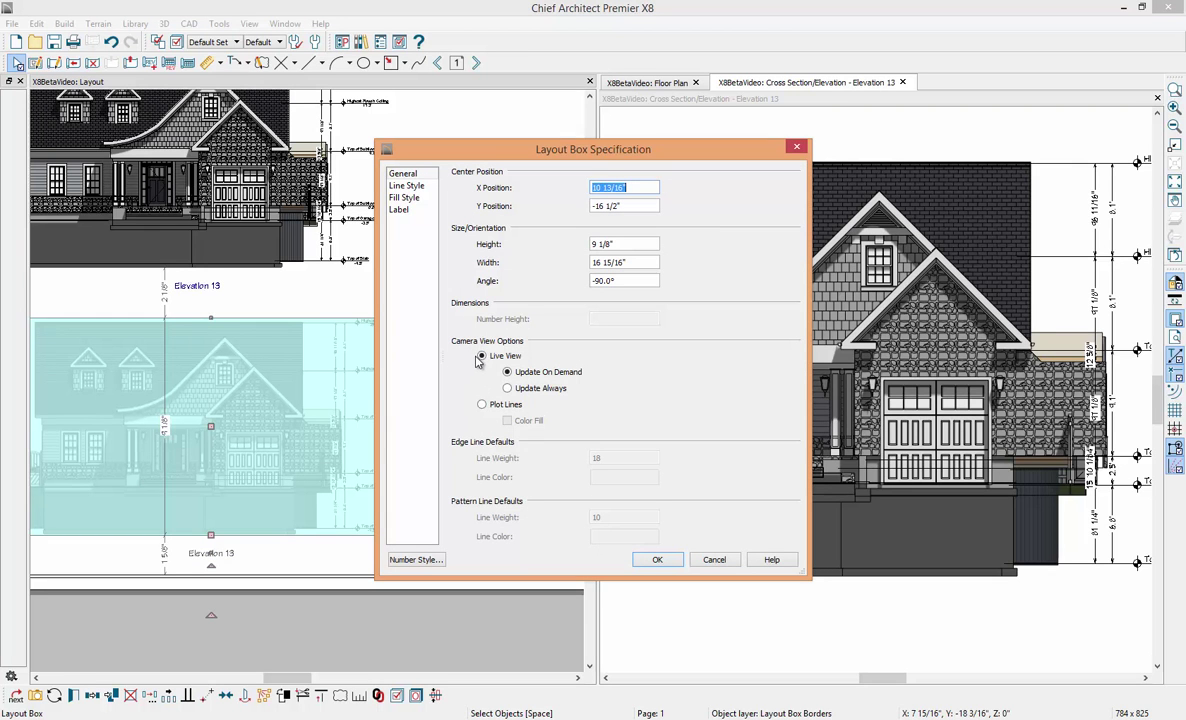
{"action": "left_click", "coordinate": [510, 390]}
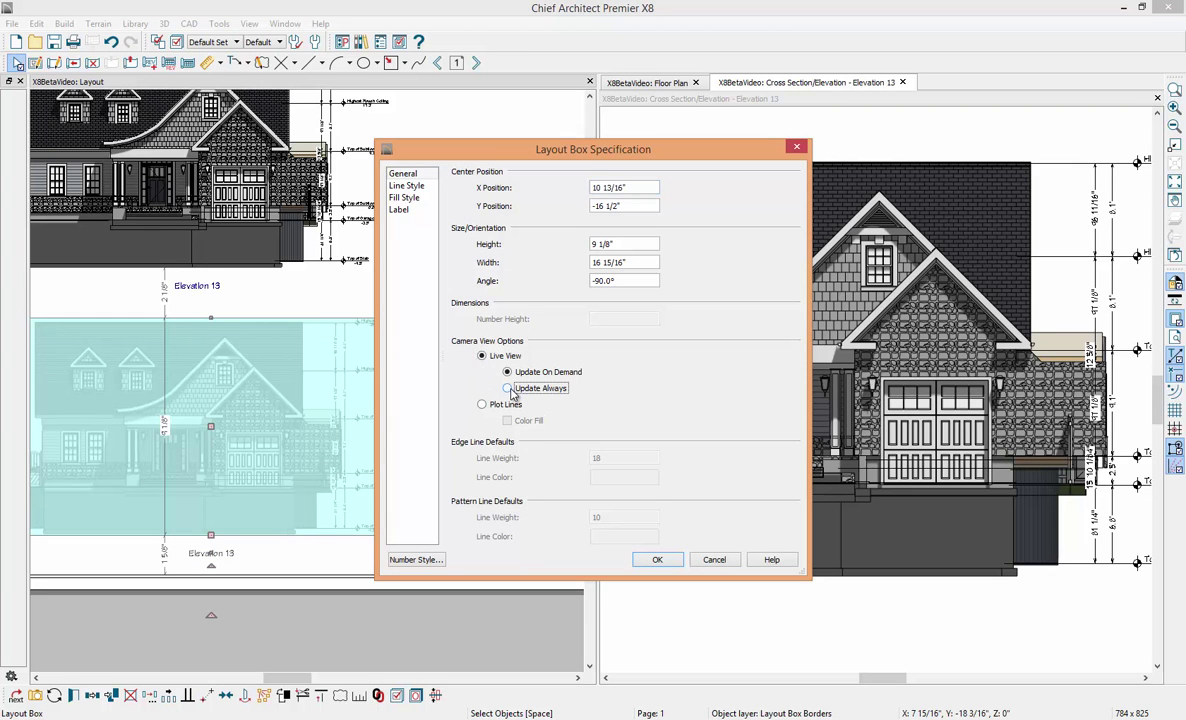
{"action": "left_click", "coordinate": [657, 559]}
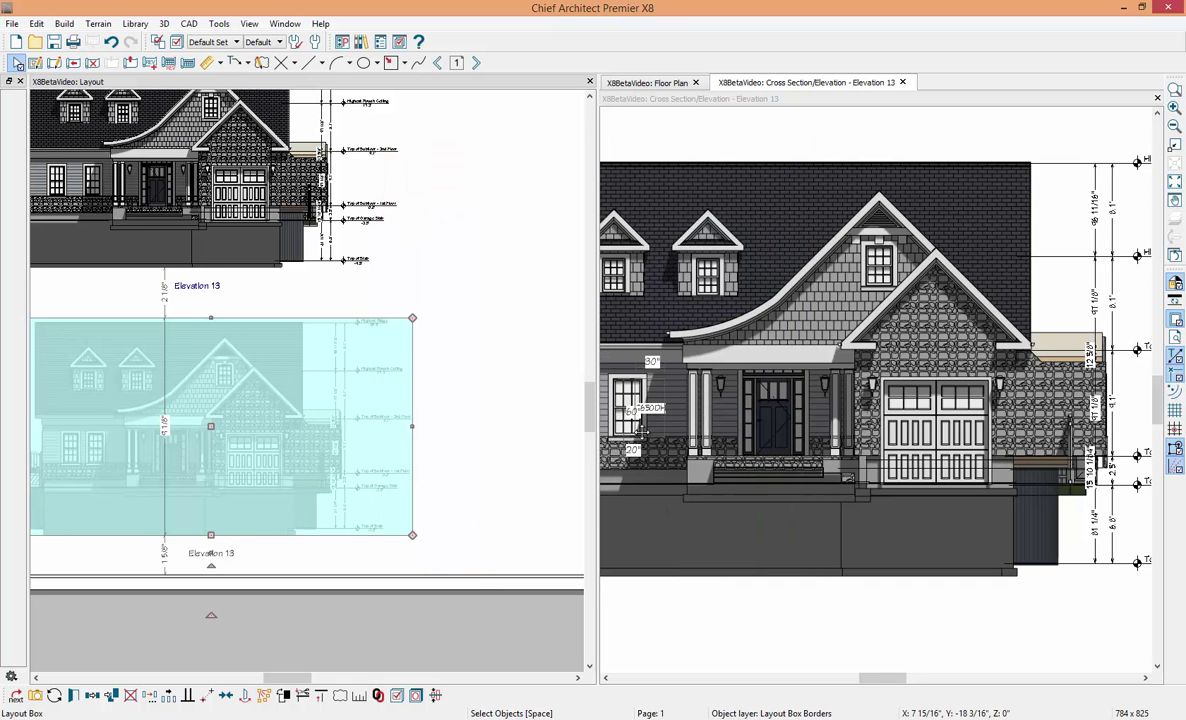
Step: Move the first-floor window back toward the porch in the elevation, and return to the layout
{"action": "left_click", "coordinate": [641, 426]}
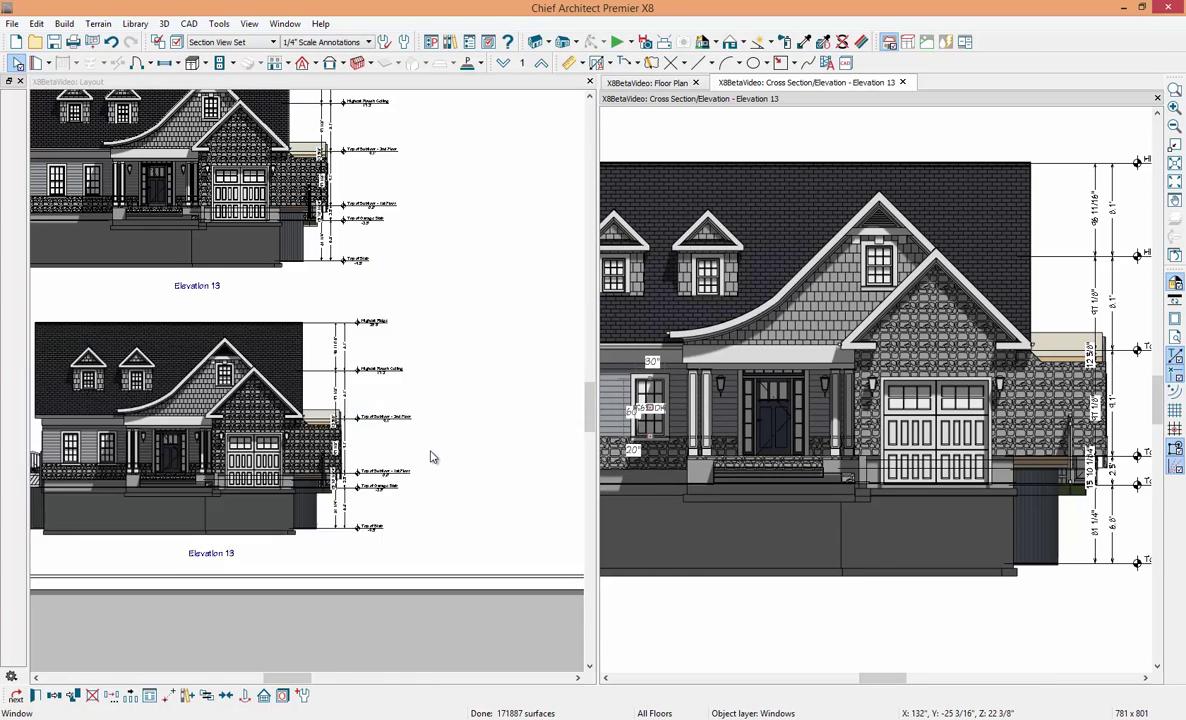
{"action": "left_click", "coordinate": [431, 457]}
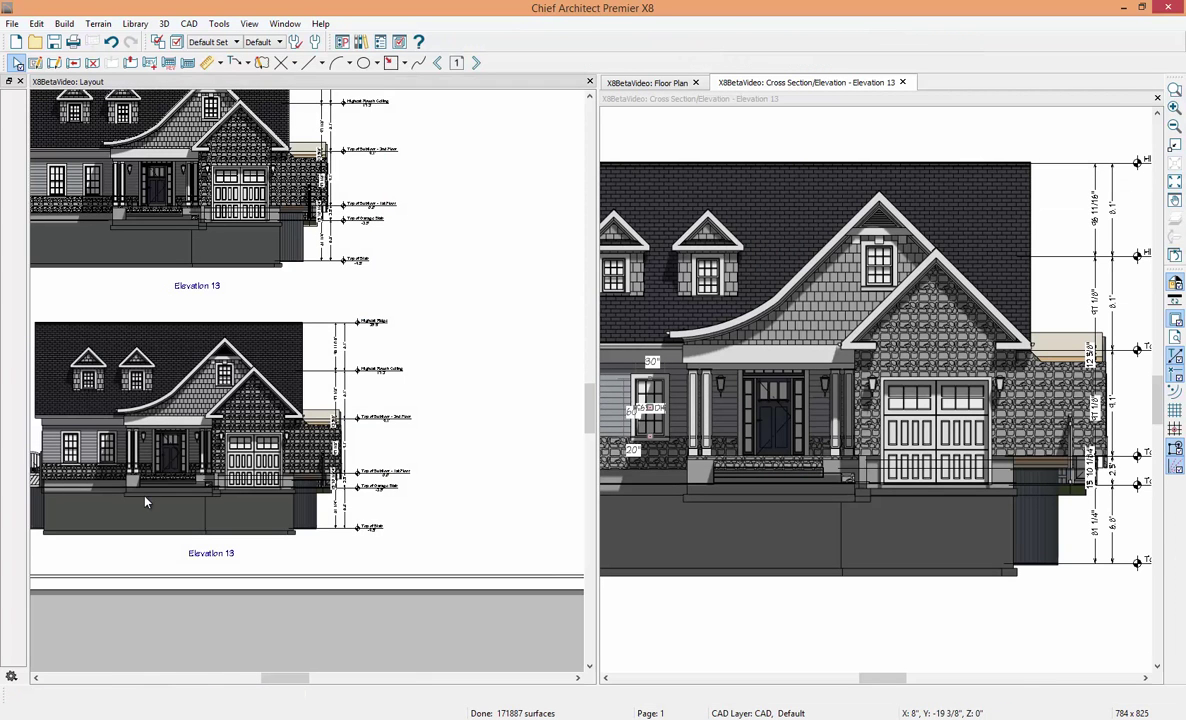
Step: Close the layout and the front elevation to return to the floor plan
{"action": "left_click", "coordinate": [590, 84]}
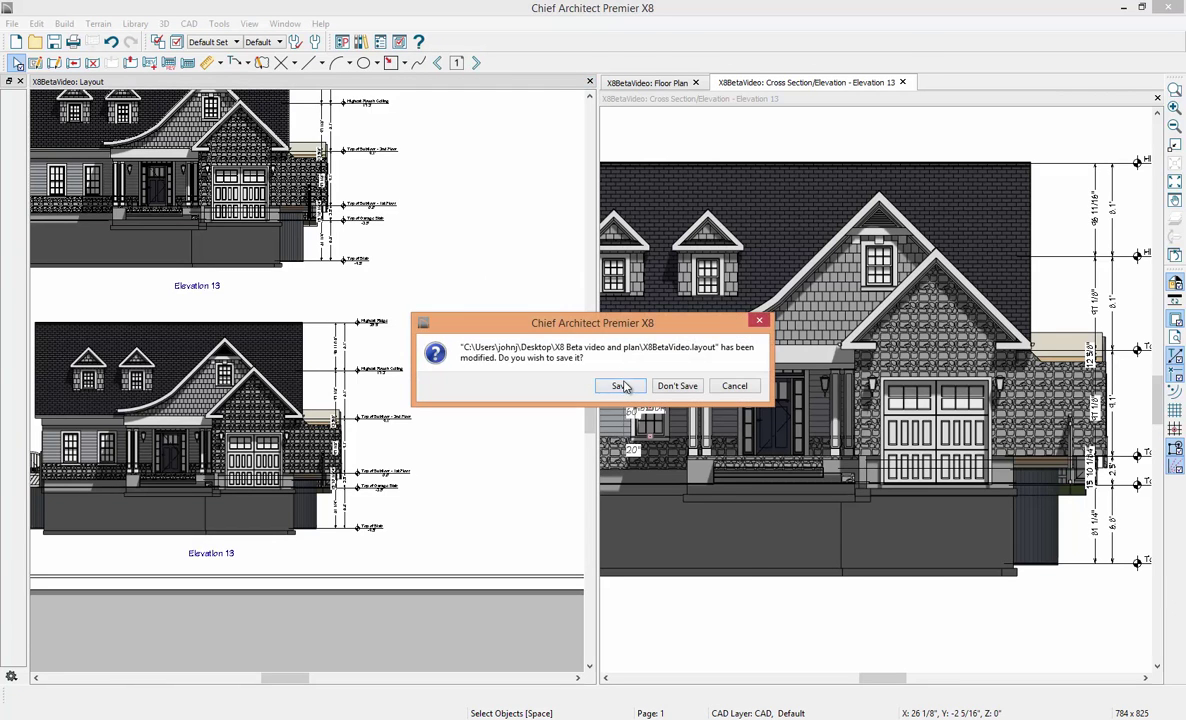
{"action": "left_click", "coordinate": [582, 366]}
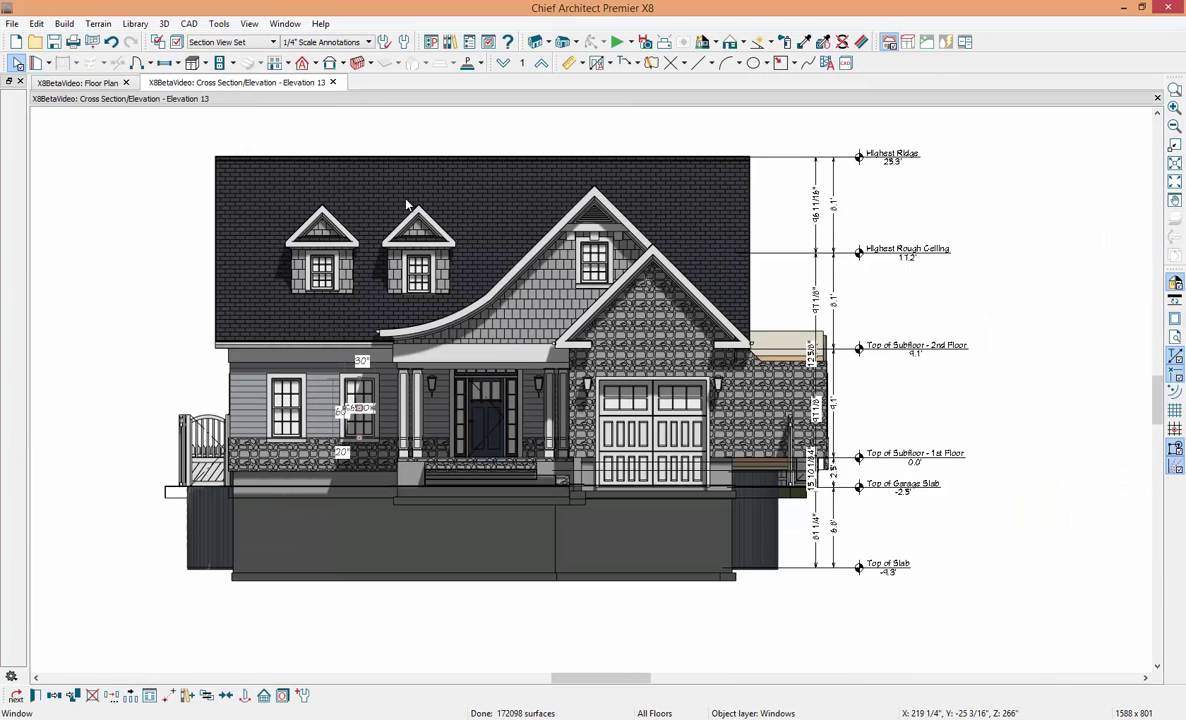
{"action": "left_click", "coordinate": [332, 82]}
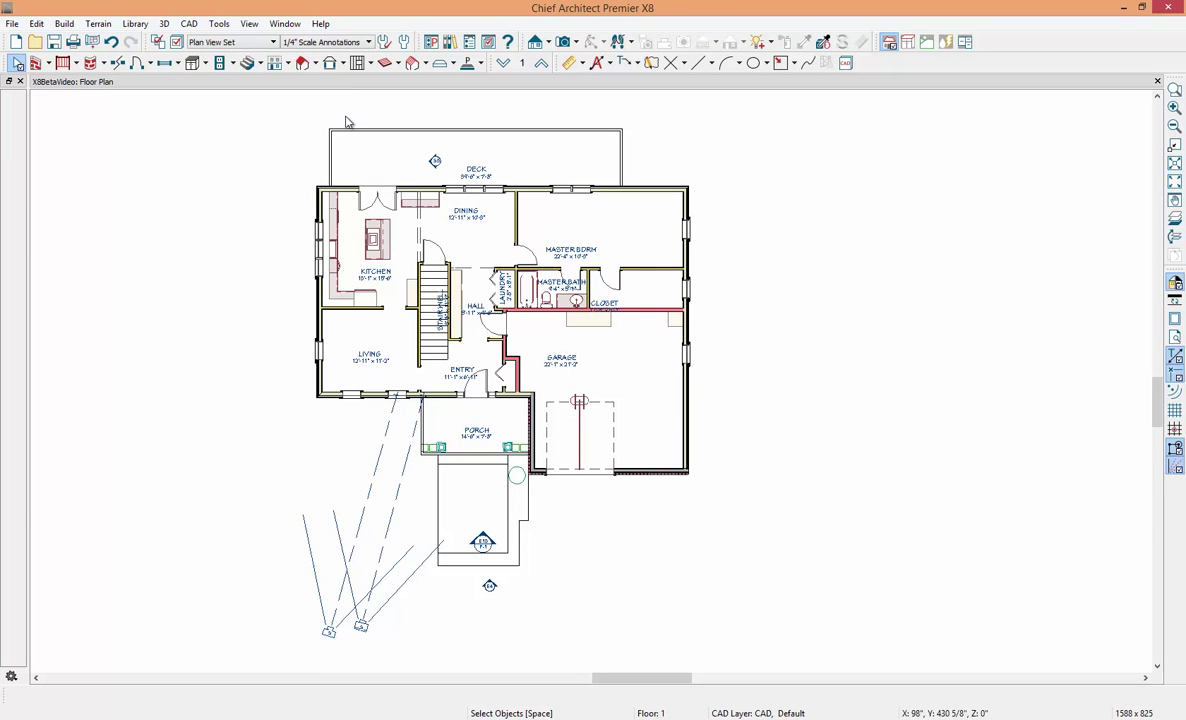
Step: Open the front yard's leftmost full camera view and orbit around the front of the house
{"action": "left_click", "coordinate": [330, 633]}
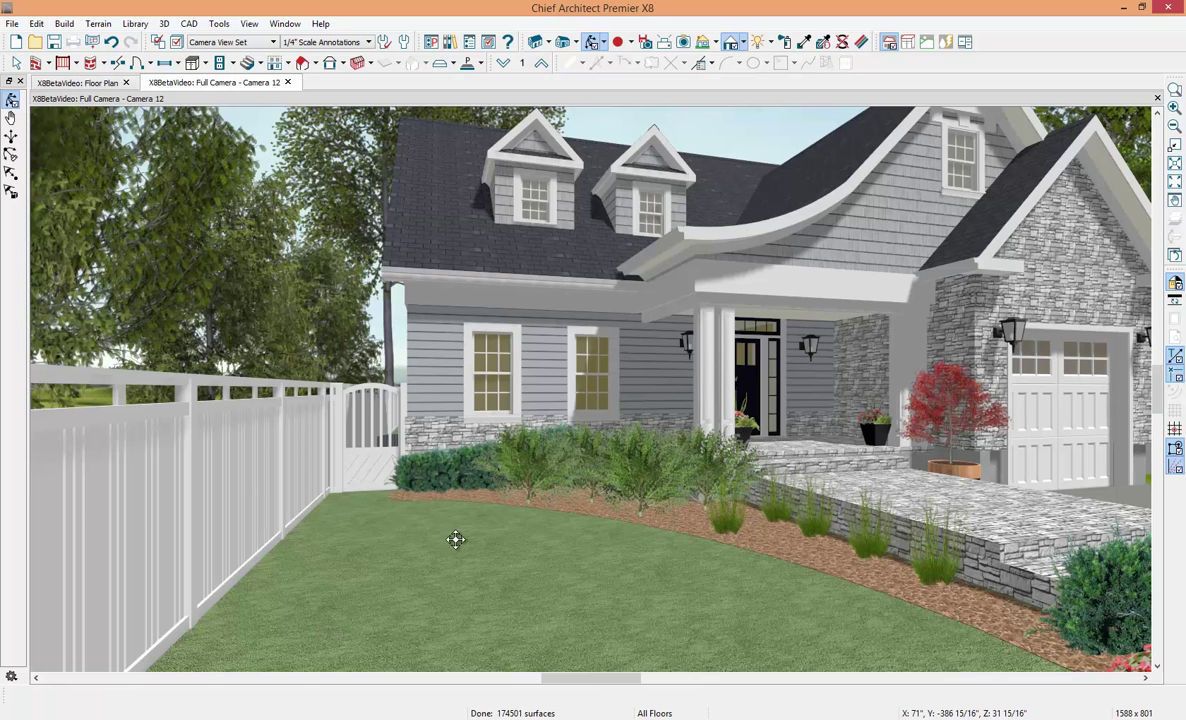
{"action": "left_click_drag", "start_coordinate": [519, 551], "coordinate": [380, 587]}
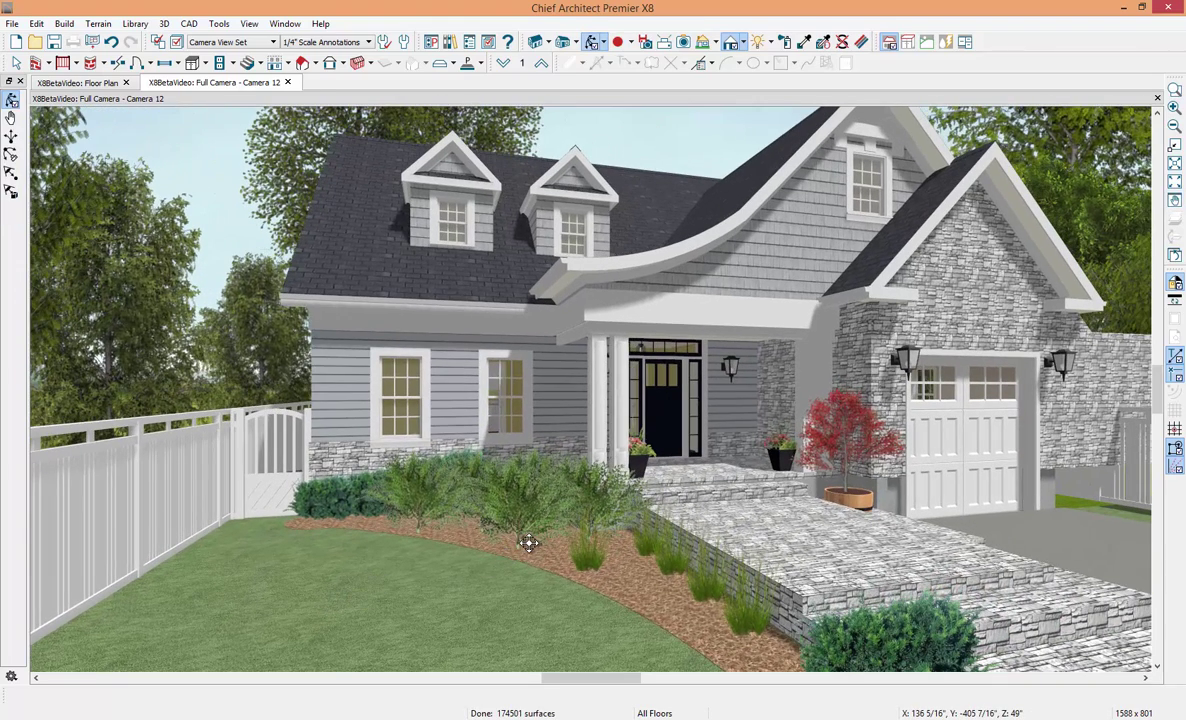
Step: Send the camera view's current screen to layout page 1 as a live view set to Update On Demand
{"action": "key", "text": "ctrl+alt+l"}
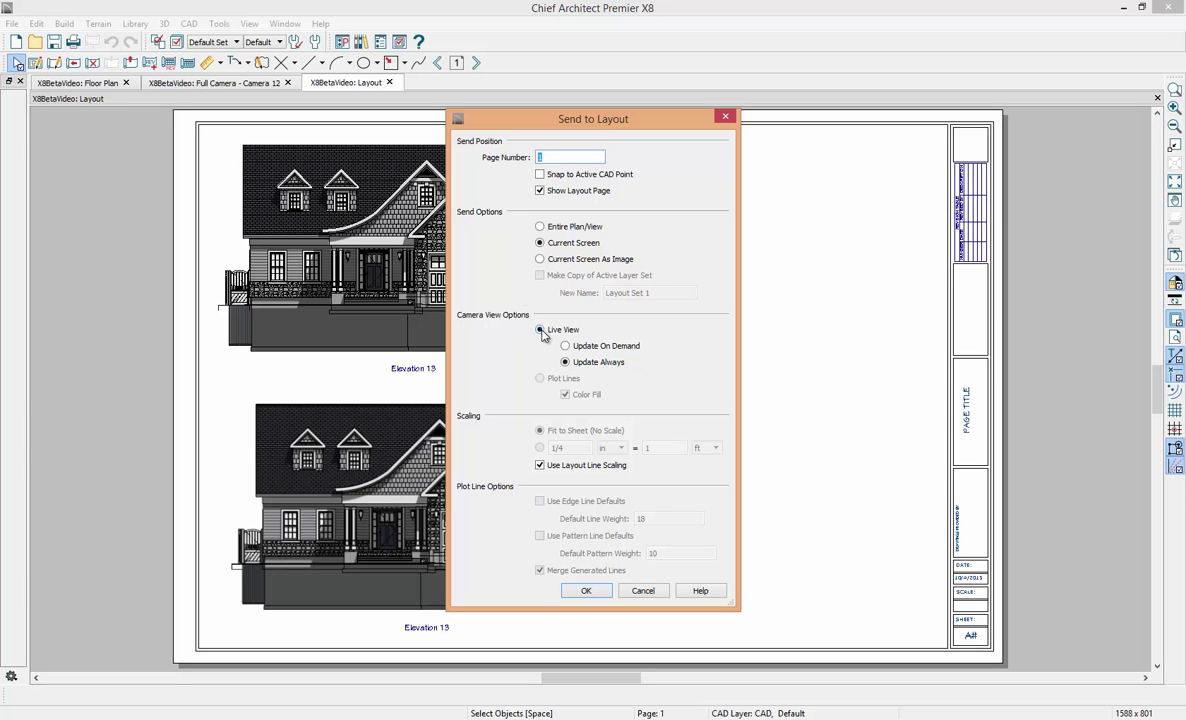
{"action": "left_click", "coordinate": [567, 346]}
{"action": "left_click", "coordinate": [588, 592]}
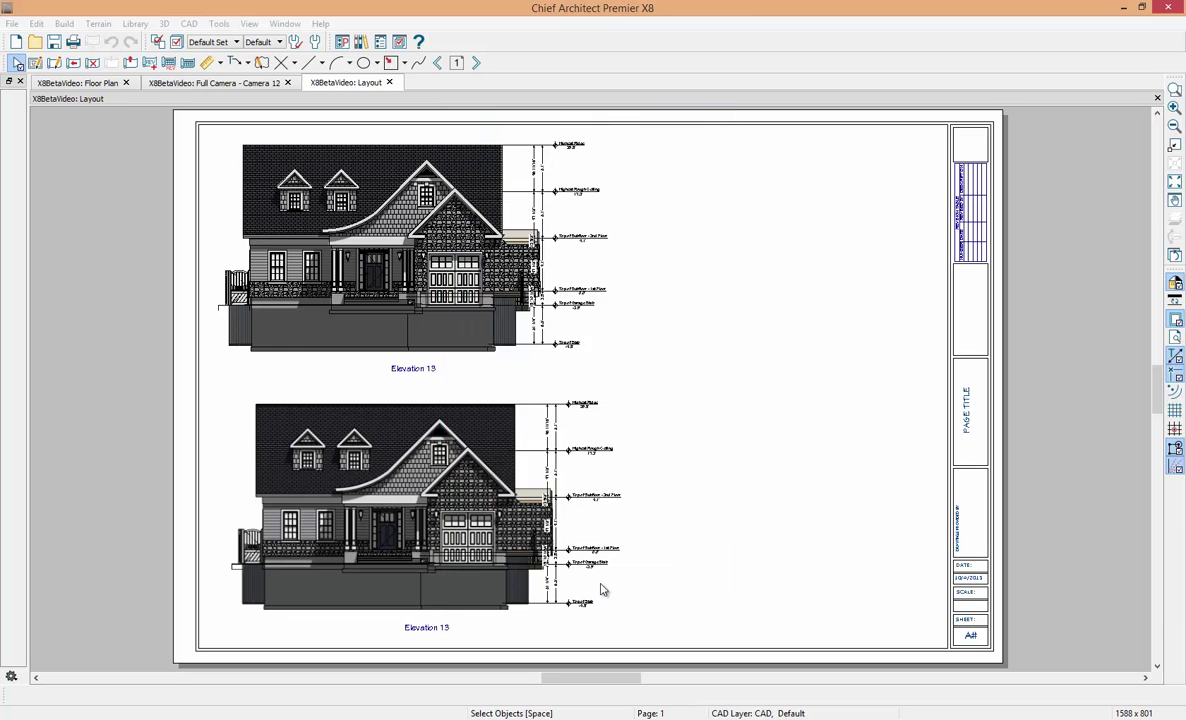
Step: Move the Camera 12 layout box into the empty upper-right area of the sheet, beside the upper elevation
{"action": "left_click", "coordinate": [572, 392]}
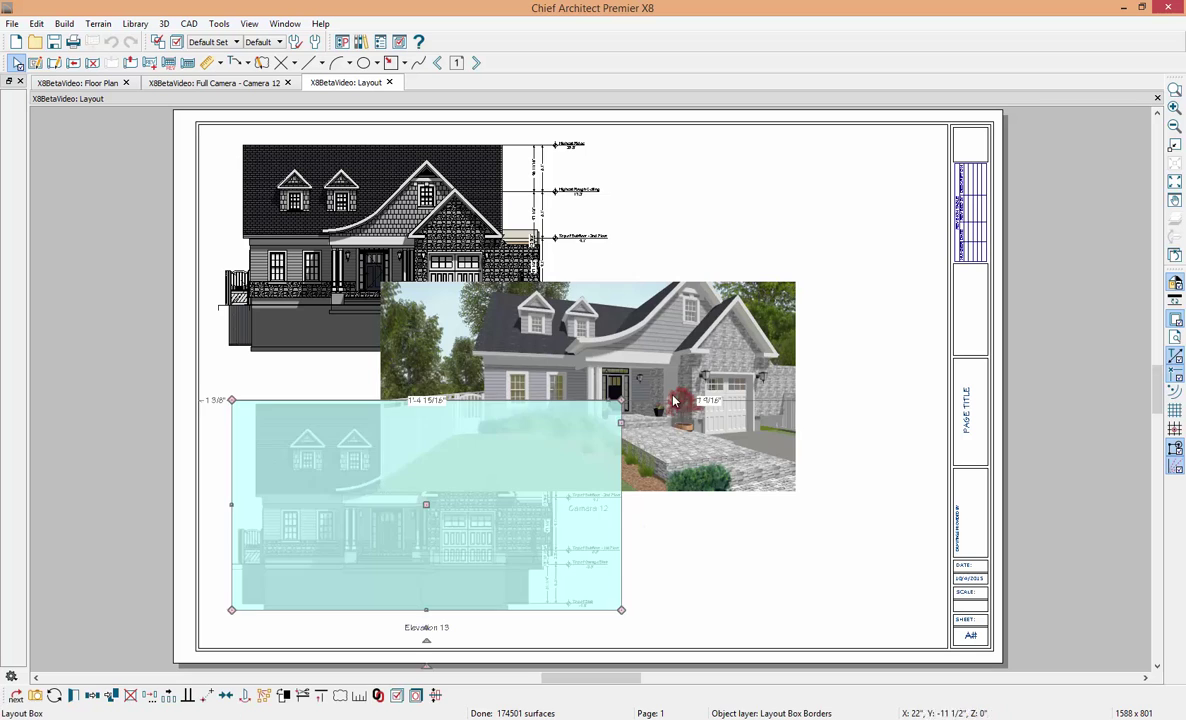
{"action": "left_click", "coordinate": [598, 383]}
{"action": "left_click_drag", "start_coordinate": [602, 381], "coordinate": [767, 238]}
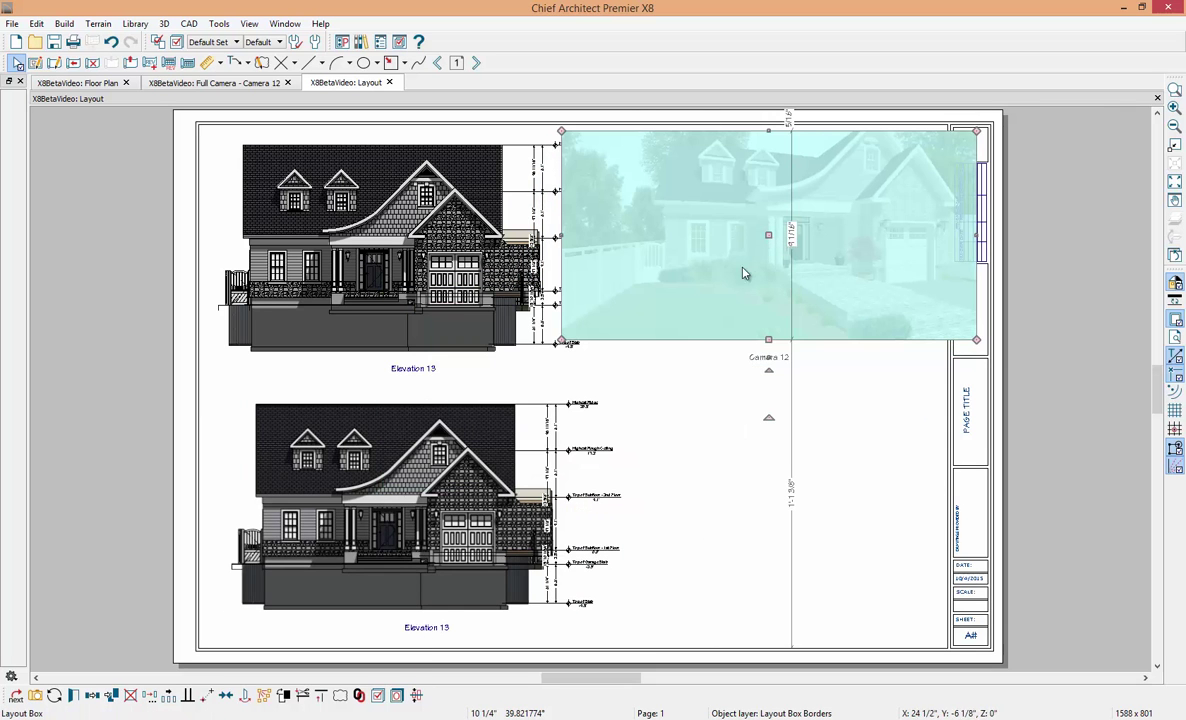
Step: Crop the Camera 12 box by about 2 3/4" on its left and 1/4" on its right, shifting it inside the title block border
{"action": "left_click_drag", "start_coordinate": [562, 130], "coordinate": [625, 131]}
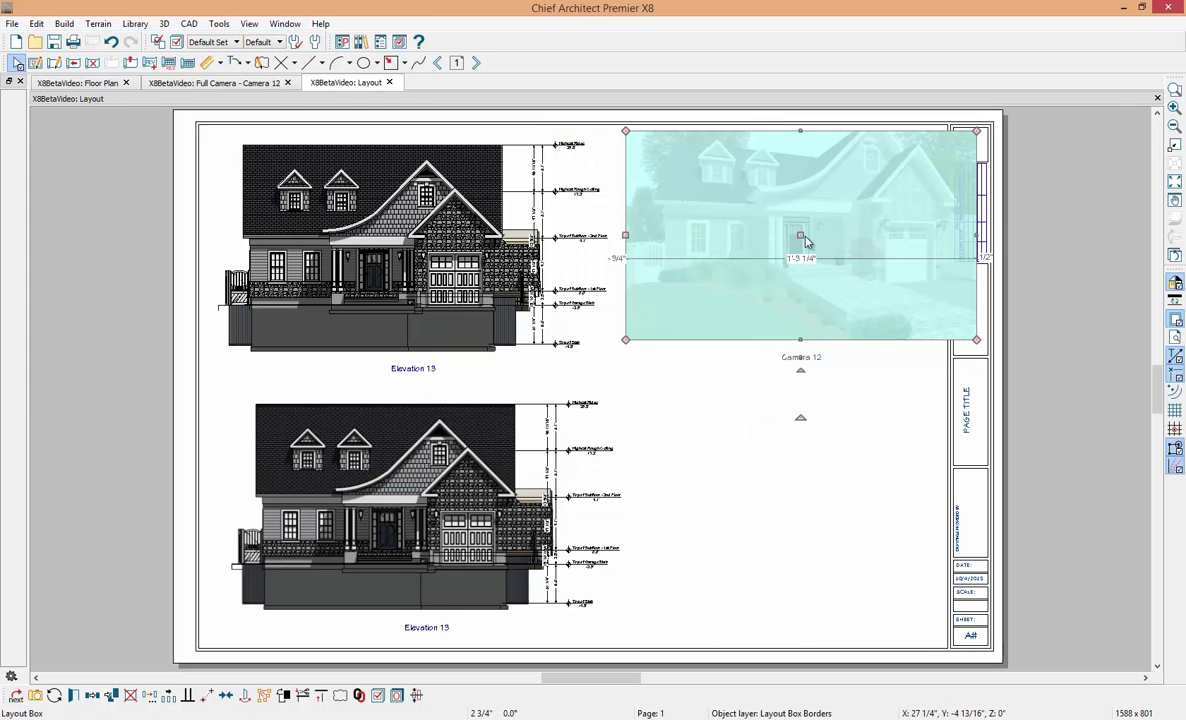
{"action": "left_click_drag", "start_coordinate": [800, 234], "coordinate": [778, 231]}
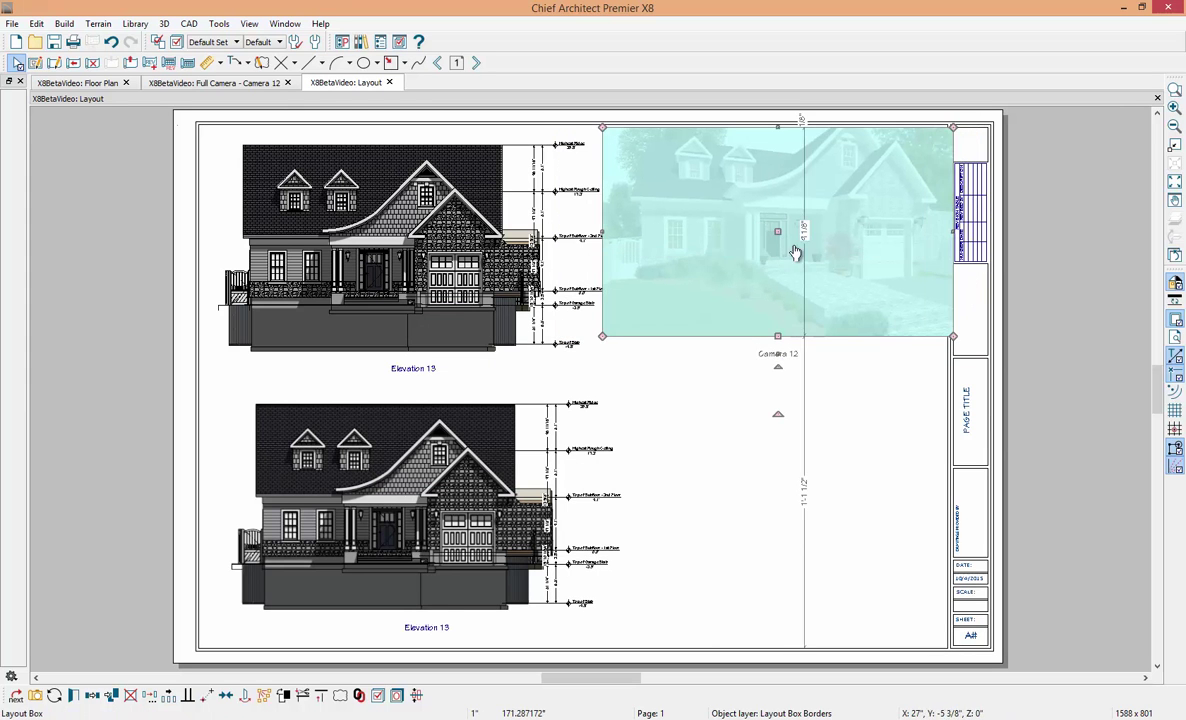
{"action": "left_click_drag", "start_coordinate": [953, 231], "coordinate": [946, 232]}
{"action": "left_click", "coordinate": [882, 401]}
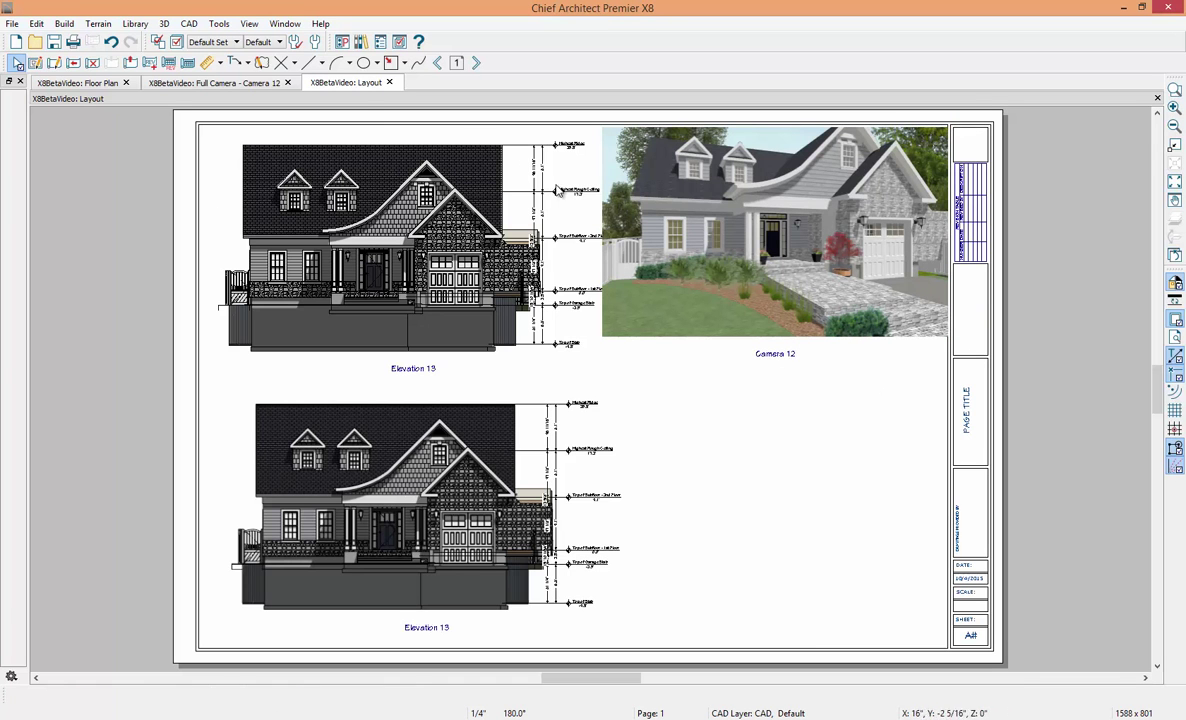
Step: Close the Camera 12 view and reopen it from its layout box
{"action": "left_click", "coordinate": [204, 84]}
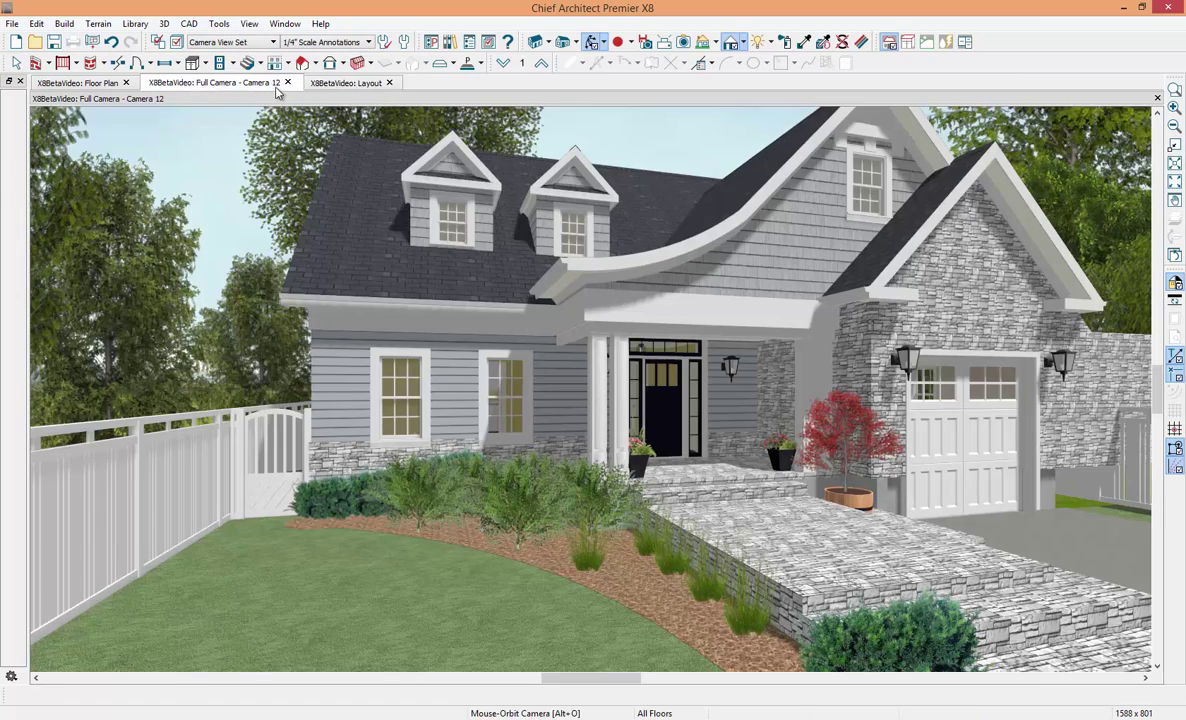
{"action": "left_click", "coordinate": [287, 84]}
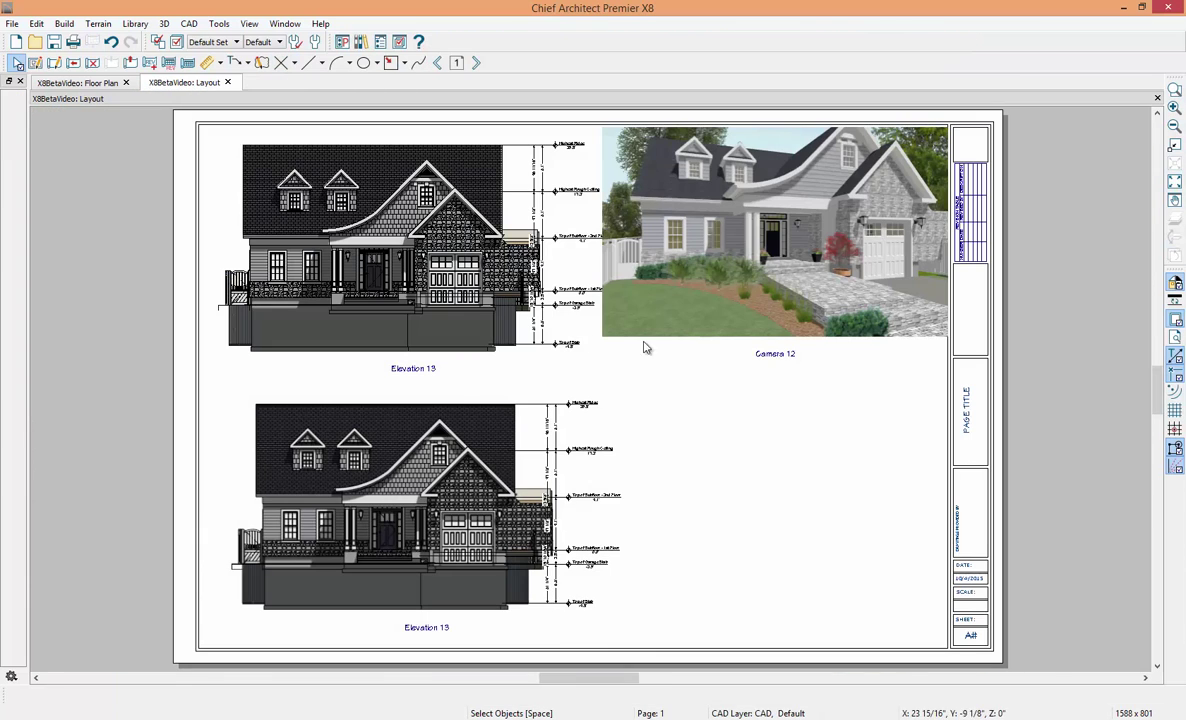
{"action": "left_click", "coordinate": [791, 278]}
{"action": "double_click", "coordinate": [791, 278]}
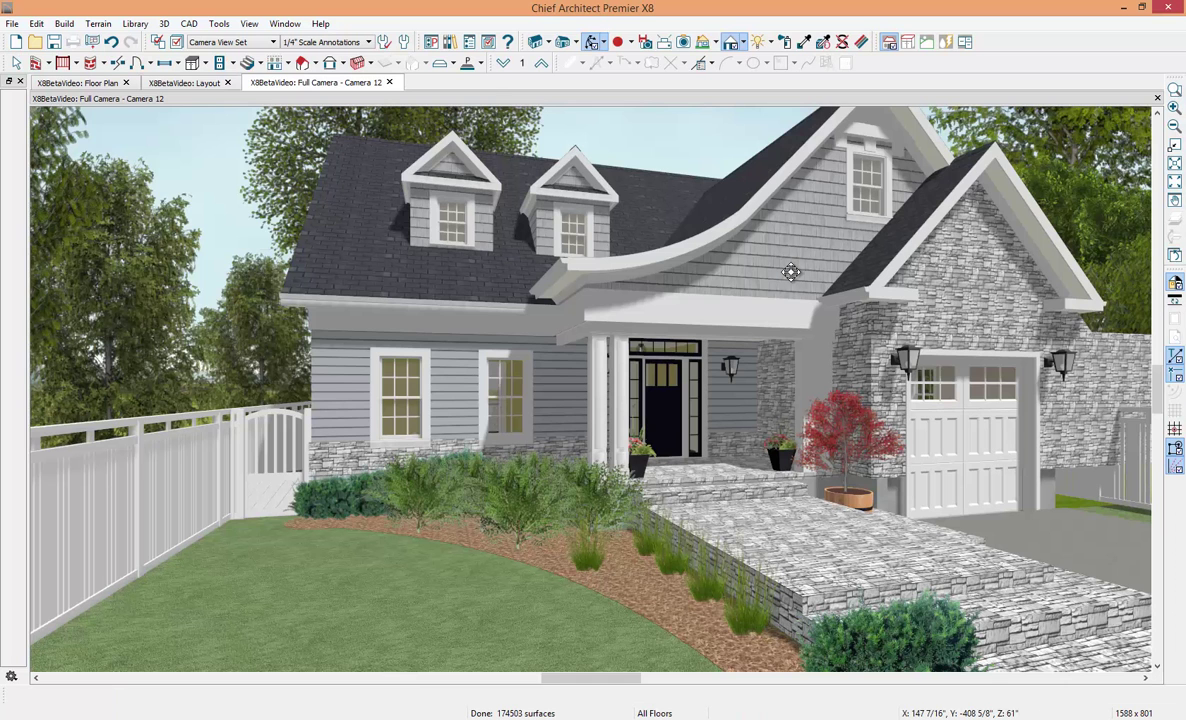
Step: Close the camera view and the layout, saving the layout's changes, to return to the floor plan
{"action": "key", "text": "ctrl+w"}
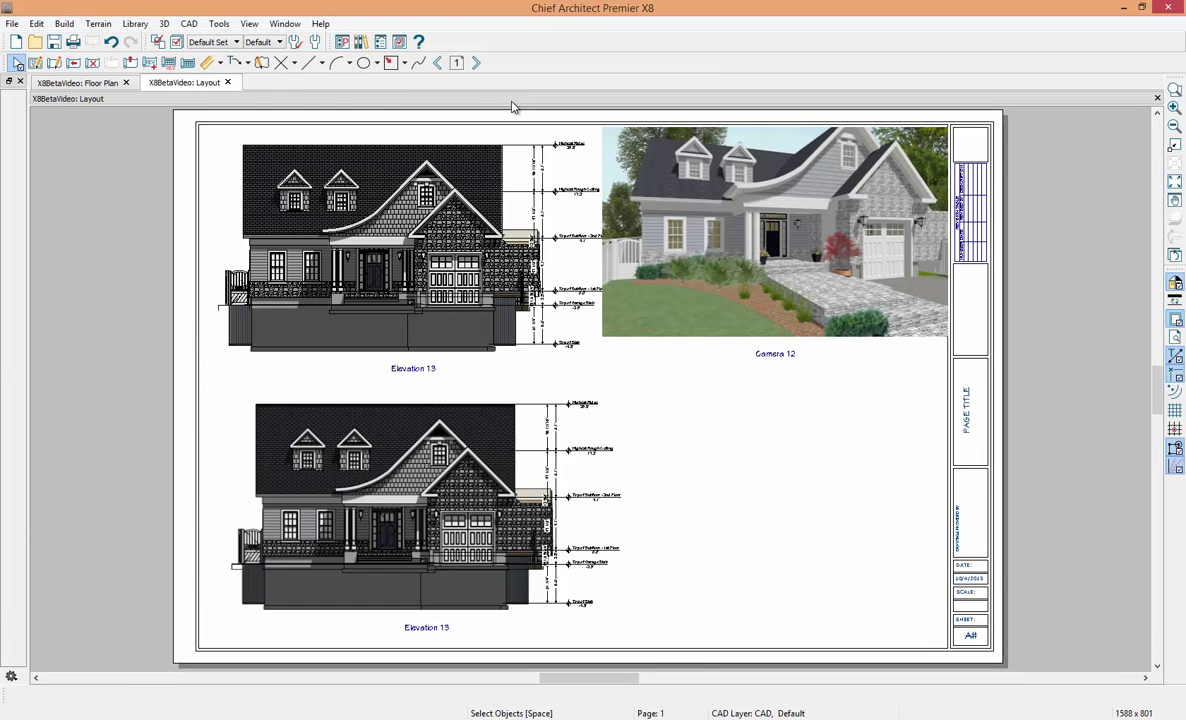
{"action": "left_click", "coordinate": [228, 82]}
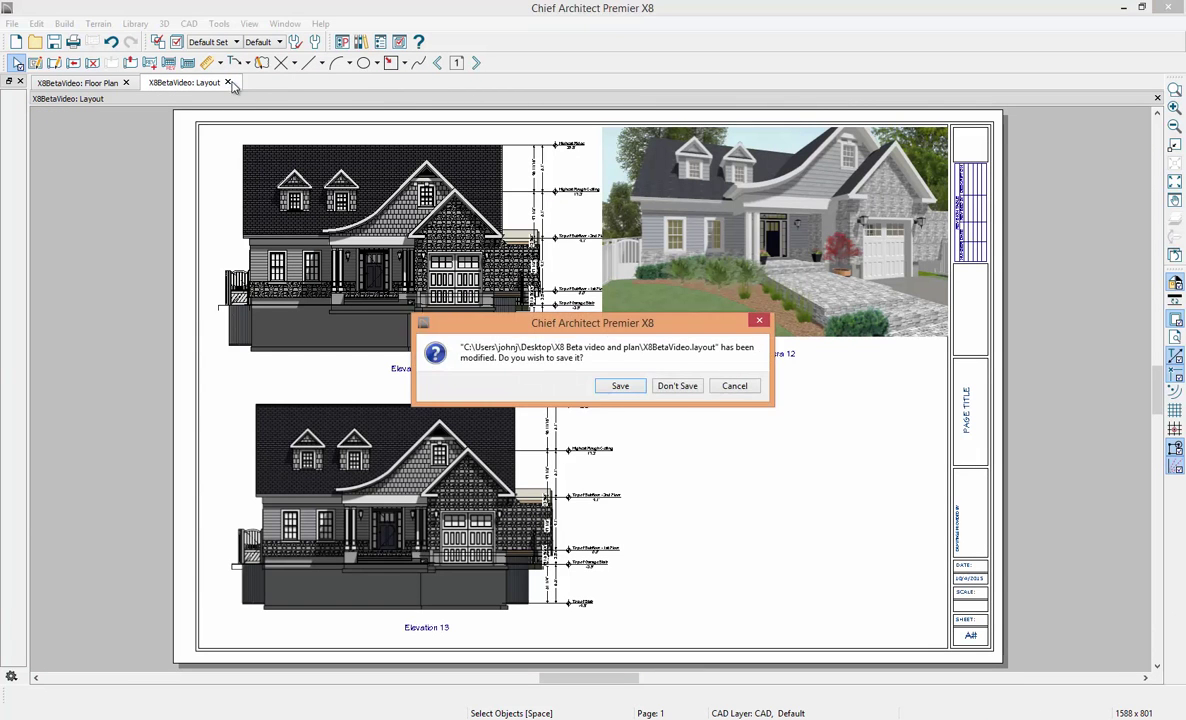
{"action": "left_click", "coordinate": [620, 386]}
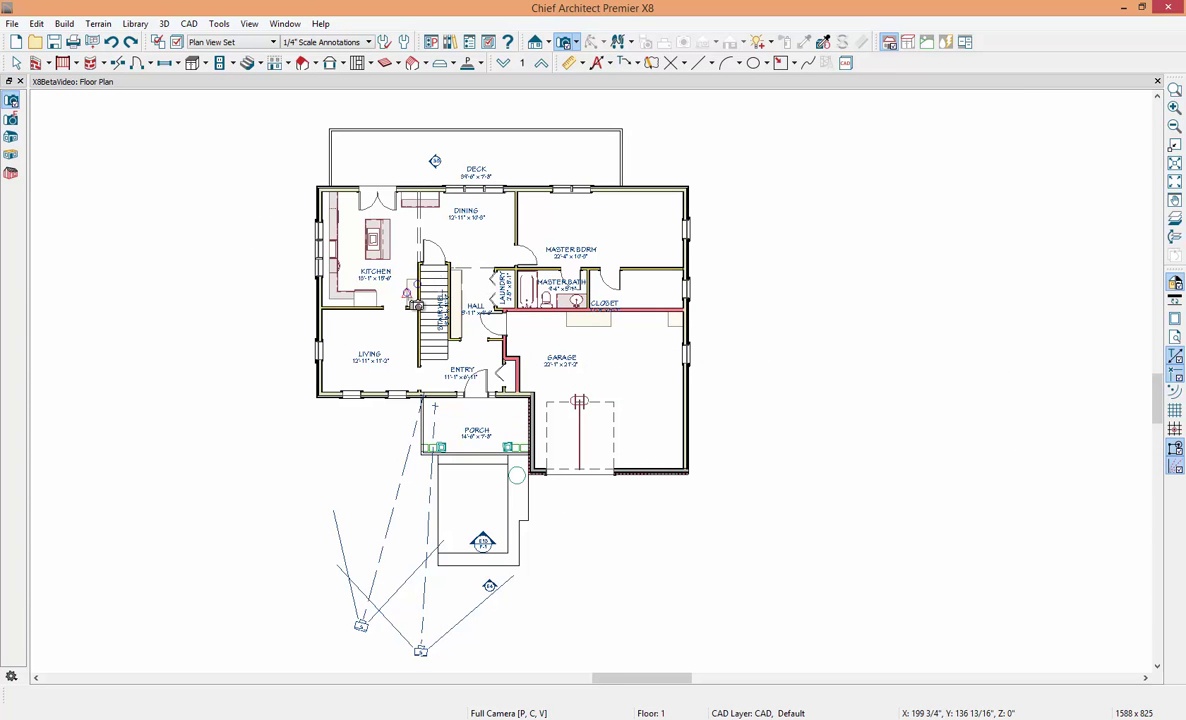
Step: Create a full camera view of the kitchen and load the Material Painter with 2967 Special Event - G09 Sable
{"action": "left_click_drag", "start_coordinate": [404, 292], "coordinate": [369, 252]}
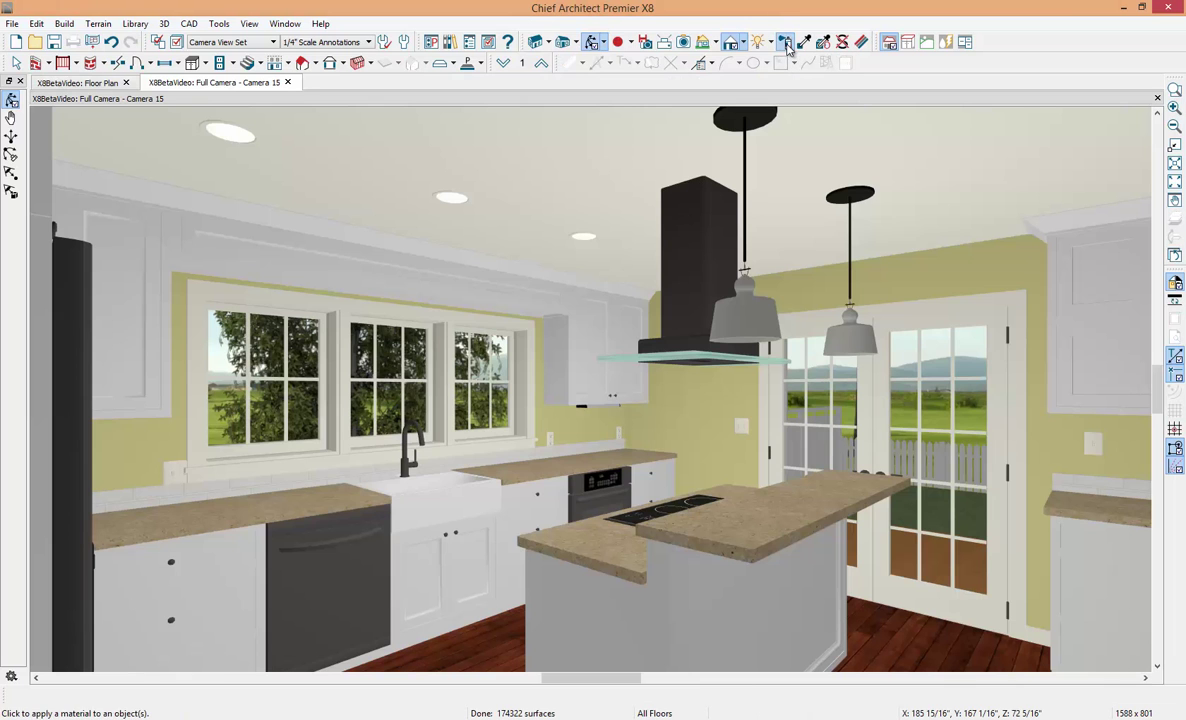
{"action": "left_click", "coordinate": [786, 46]}
{"action": "left_click", "coordinate": [719, 346]}
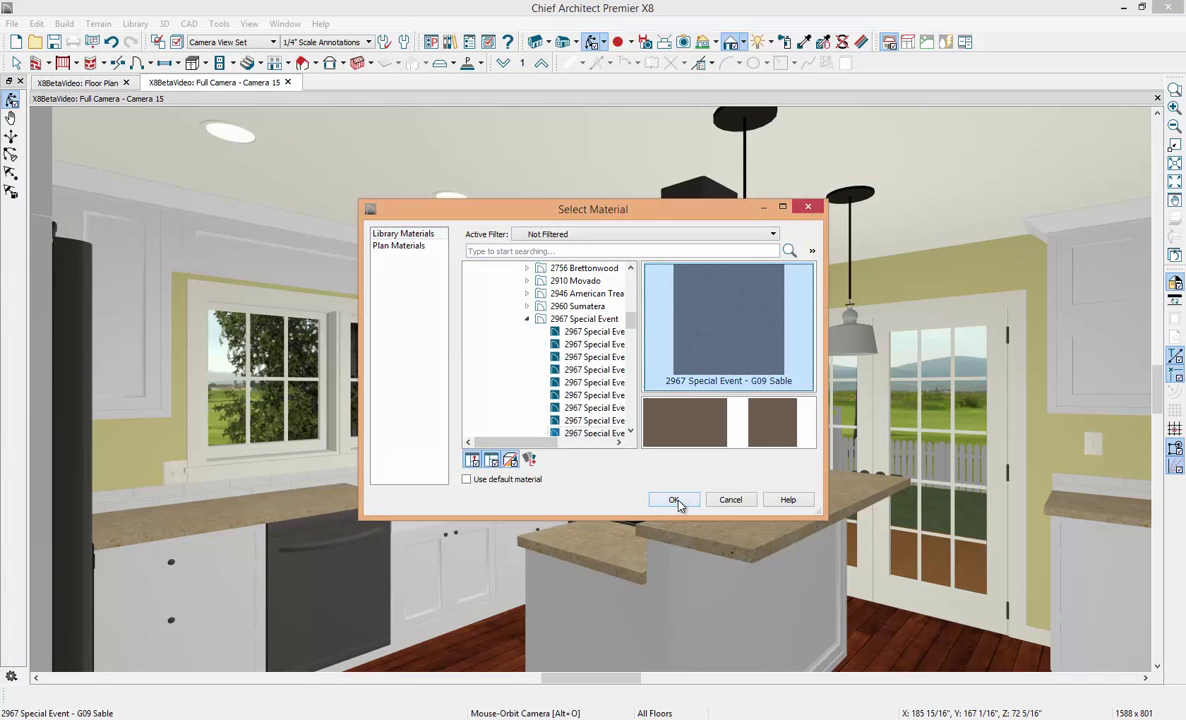
{"action": "left_click", "coordinate": [675, 500]}
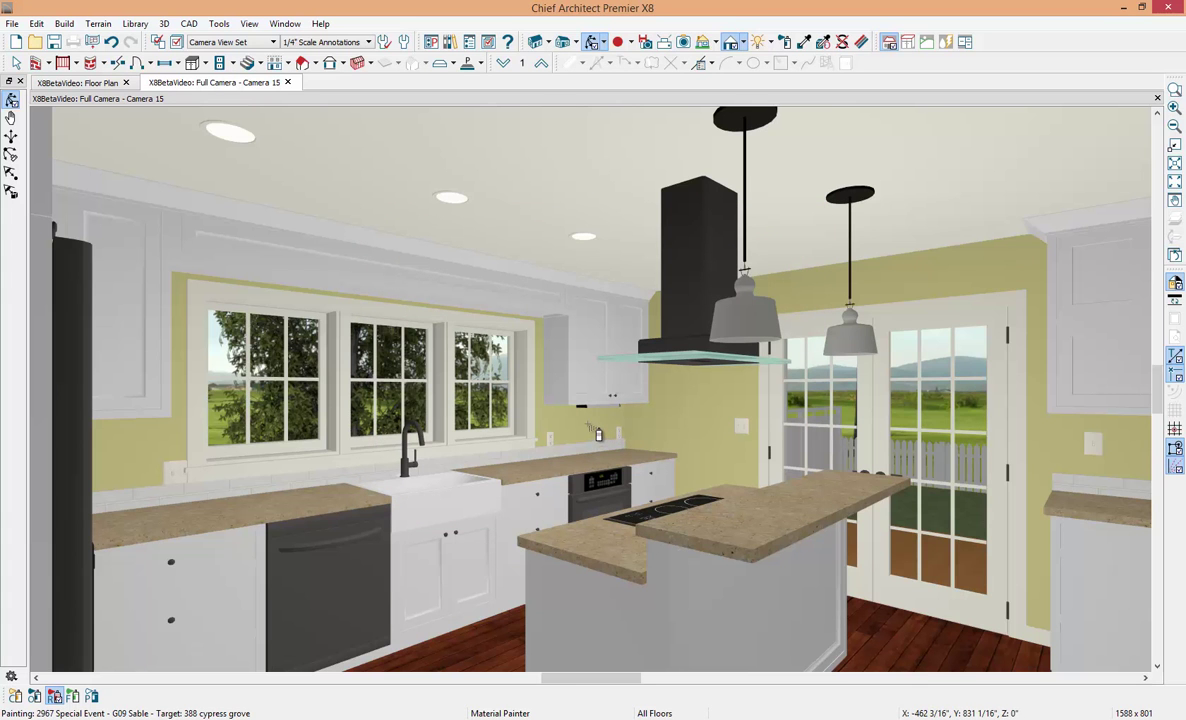
Step: Paint the kitchen window wall with 2967 Special Event - G09 Sable, using the Material Painter's component mode
{"action": "left_click", "coordinate": [598, 434]}
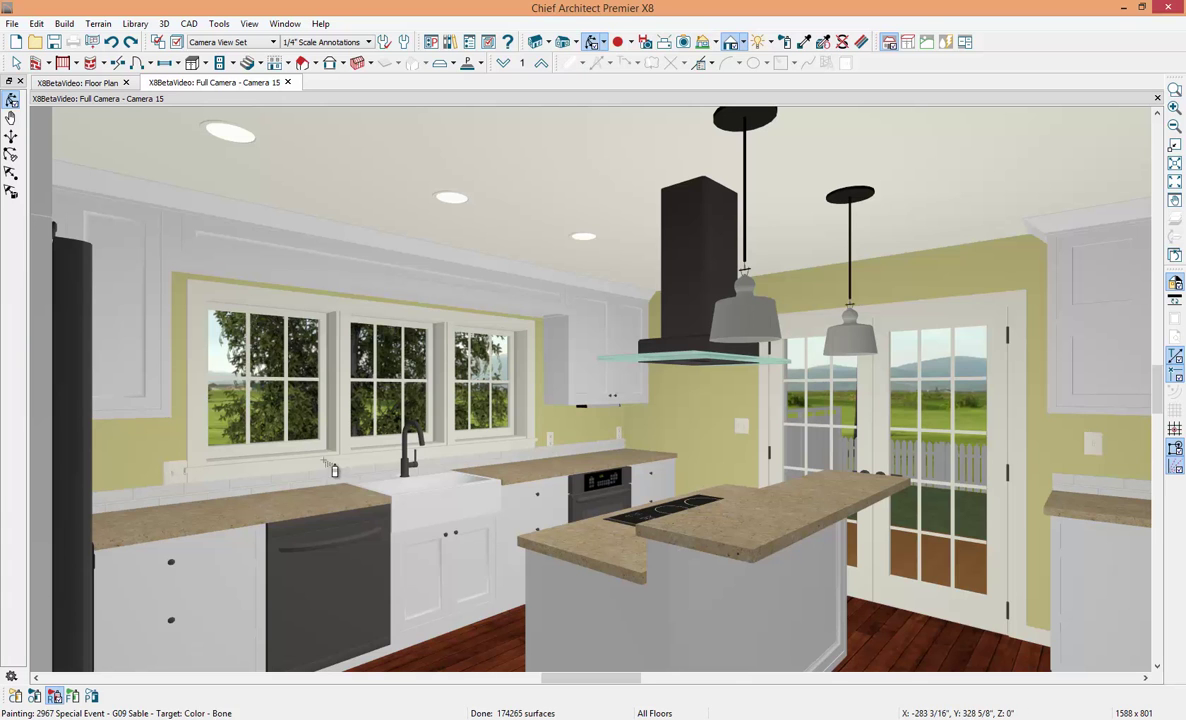
{"action": "left_click", "coordinate": [15, 697]}
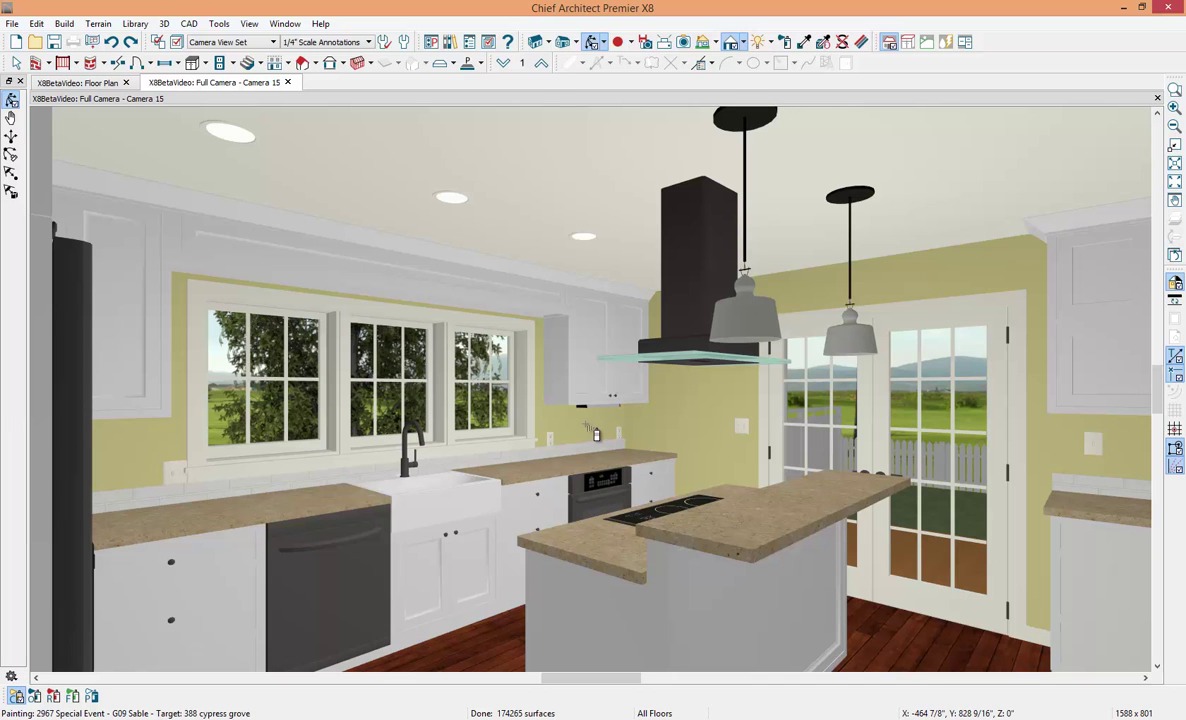
{"action": "left_click", "coordinate": [595, 433]}
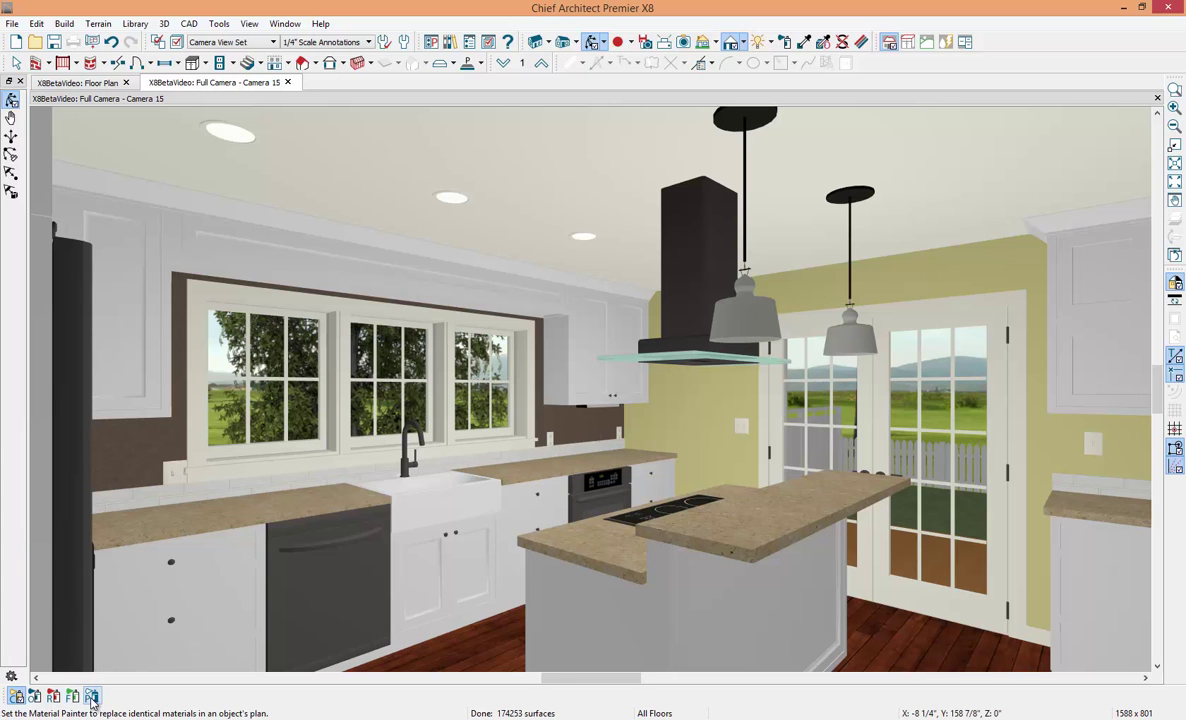
Step: Exit the Material Painter, close the kitchen camera view and return to object selection in the floor plan
{"action": "left_click", "coordinate": [91, 696]}
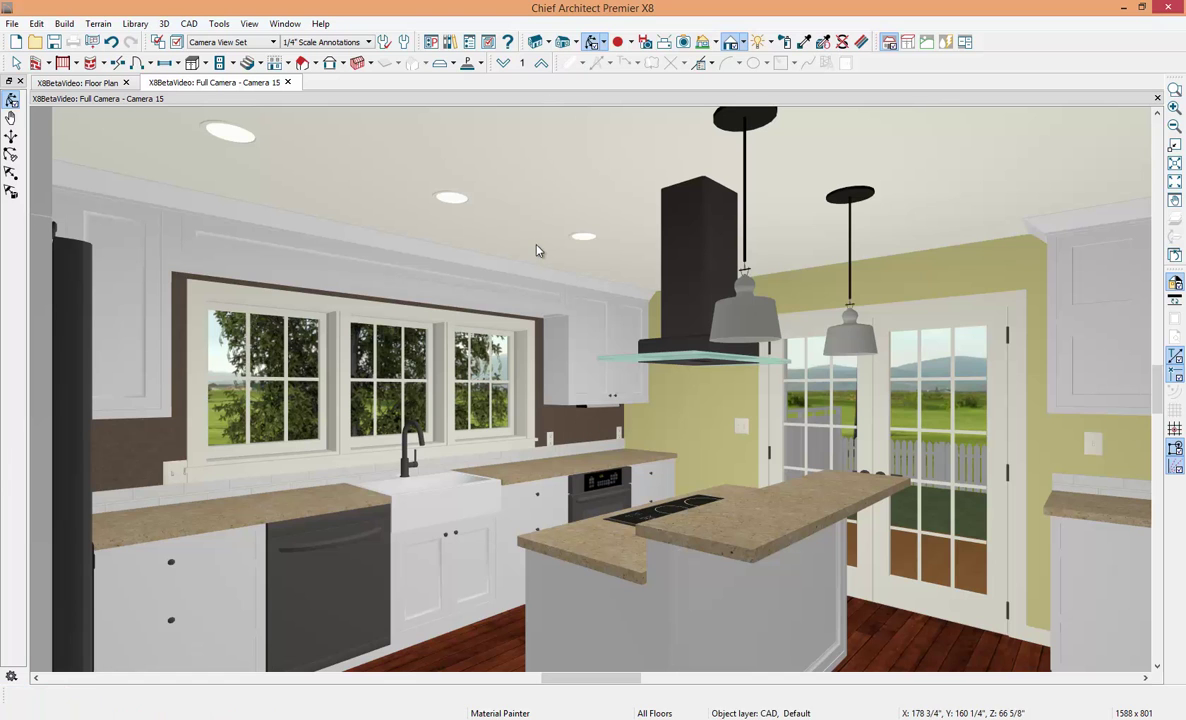
{"action": "key", "text": "space"}
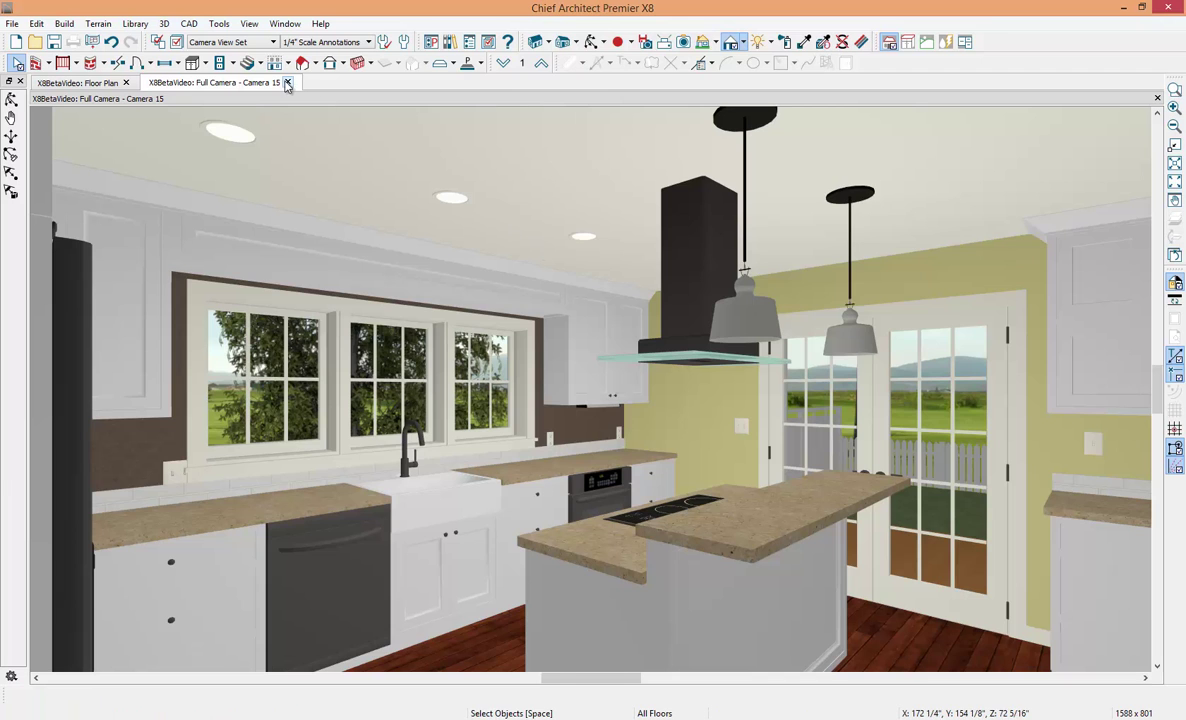
{"action": "left_click", "coordinate": [287, 82]}
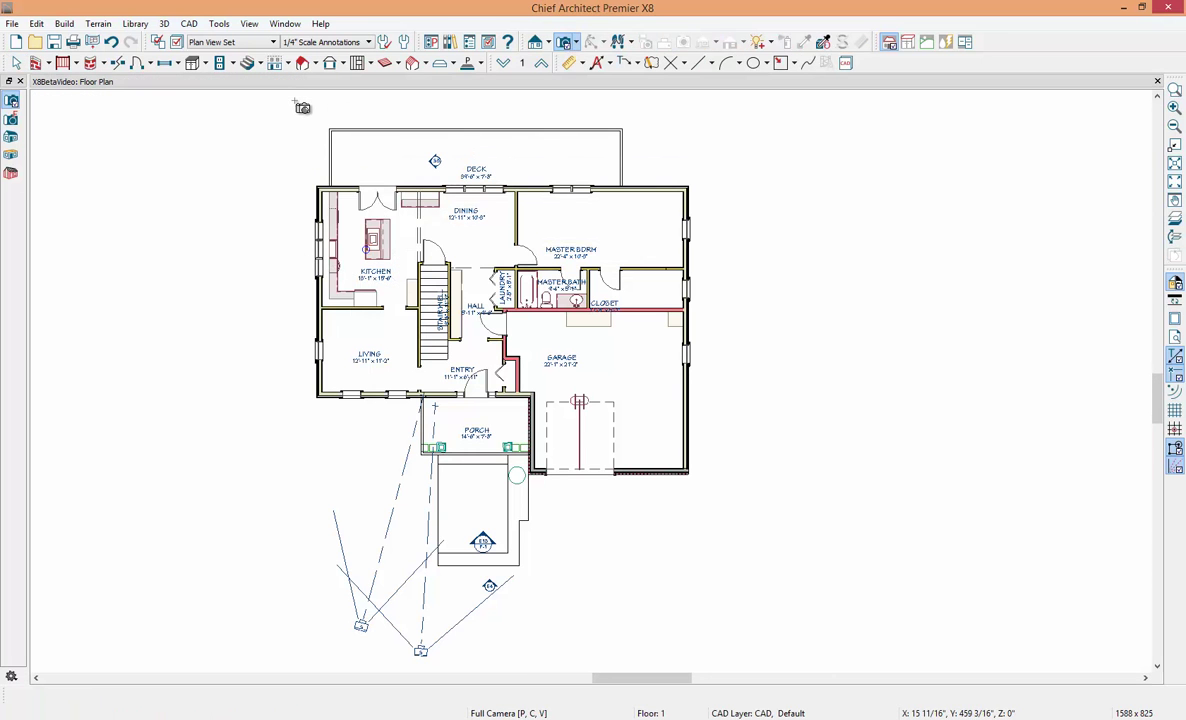
{"action": "key", "text": "space"}
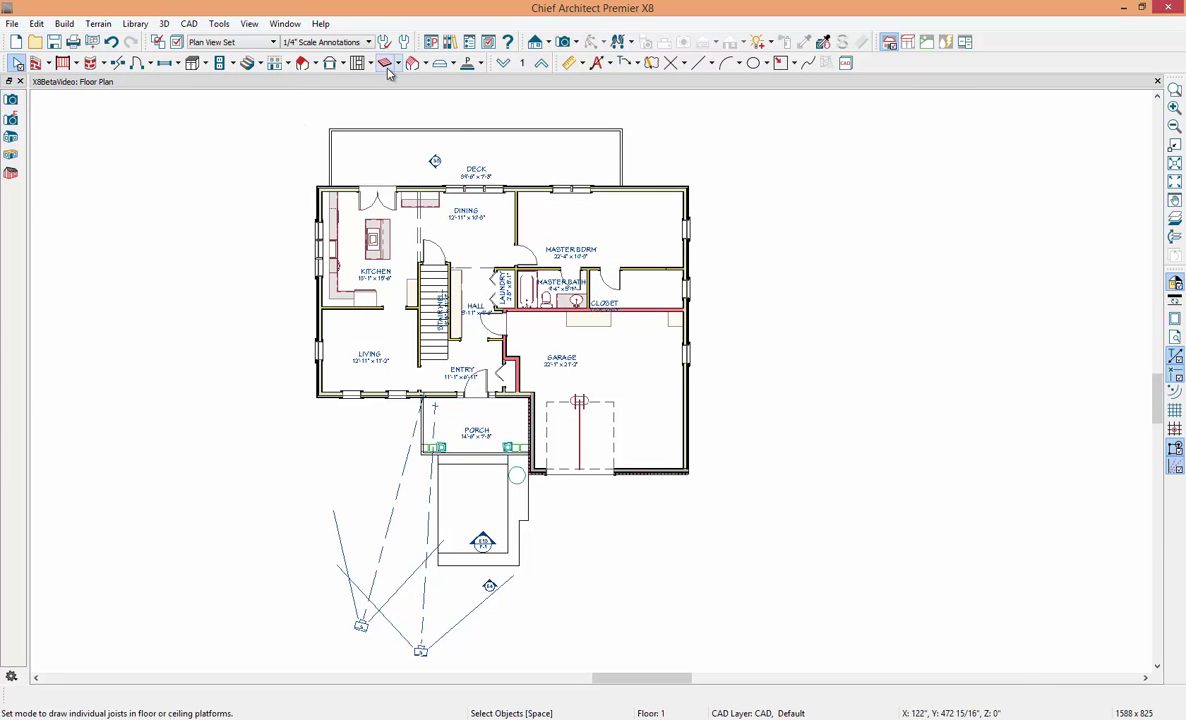
Step: Open the roof finish layer definition from the structure settings of the plan's roof defaults
{"action": "left_click", "coordinate": [404, 45]}
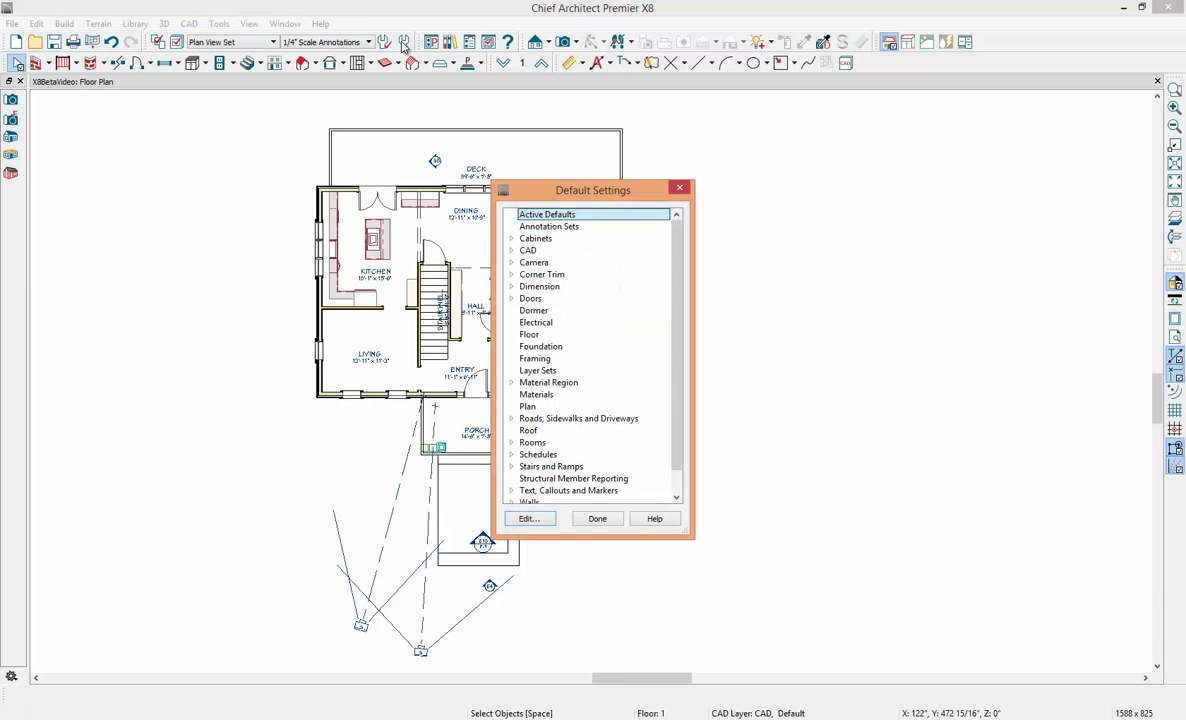
{"action": "double_click", "coordinate": [530, 430]}
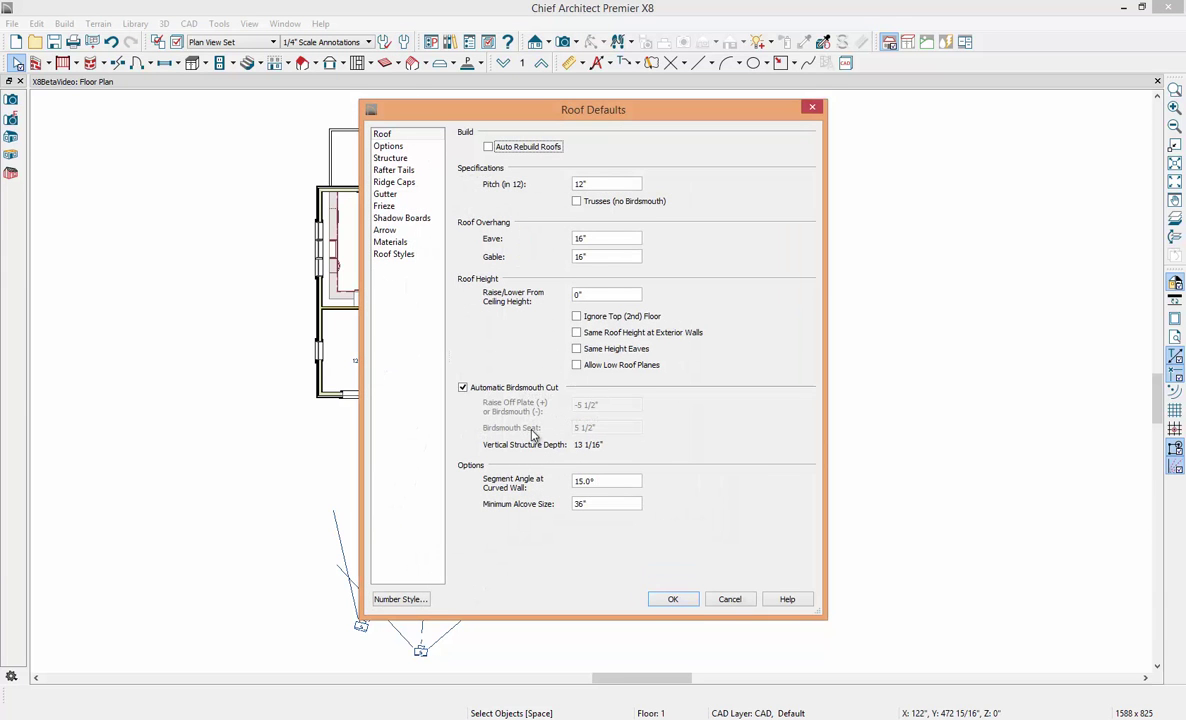
{"action": "left_click_drag", "start_coordinate": [512, 108], "coordinate": [473, 113]}
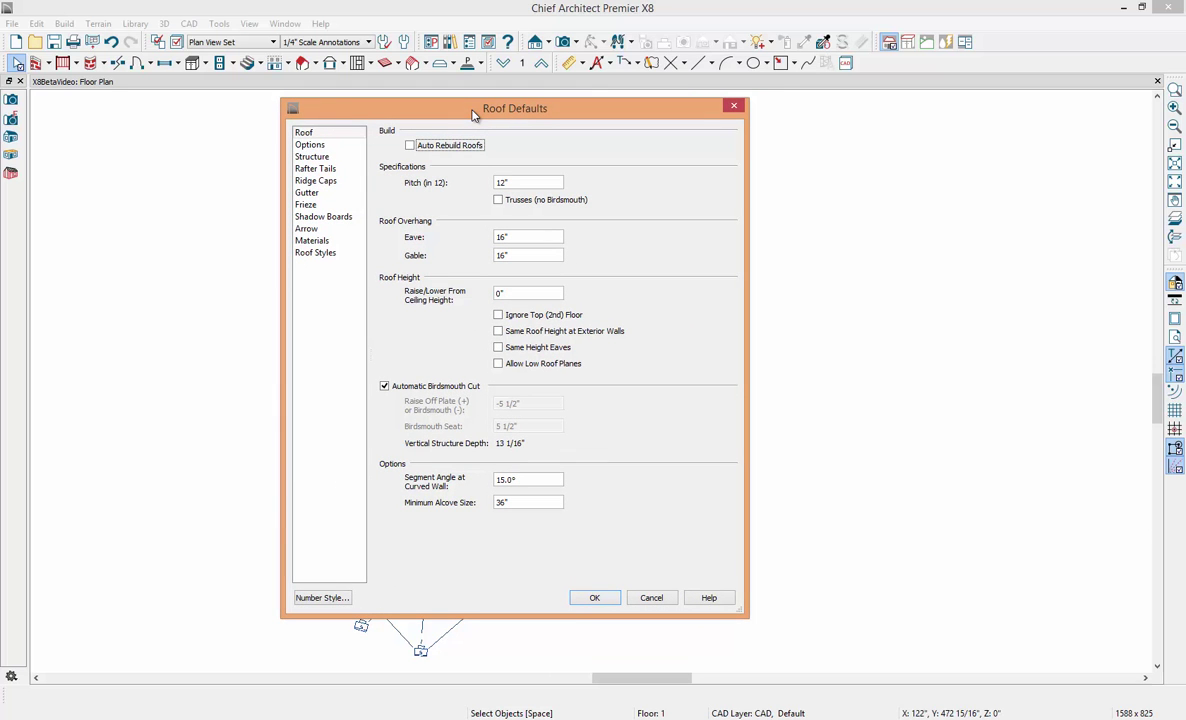
{"action": "left_click", "coordinate": [318, 157]}
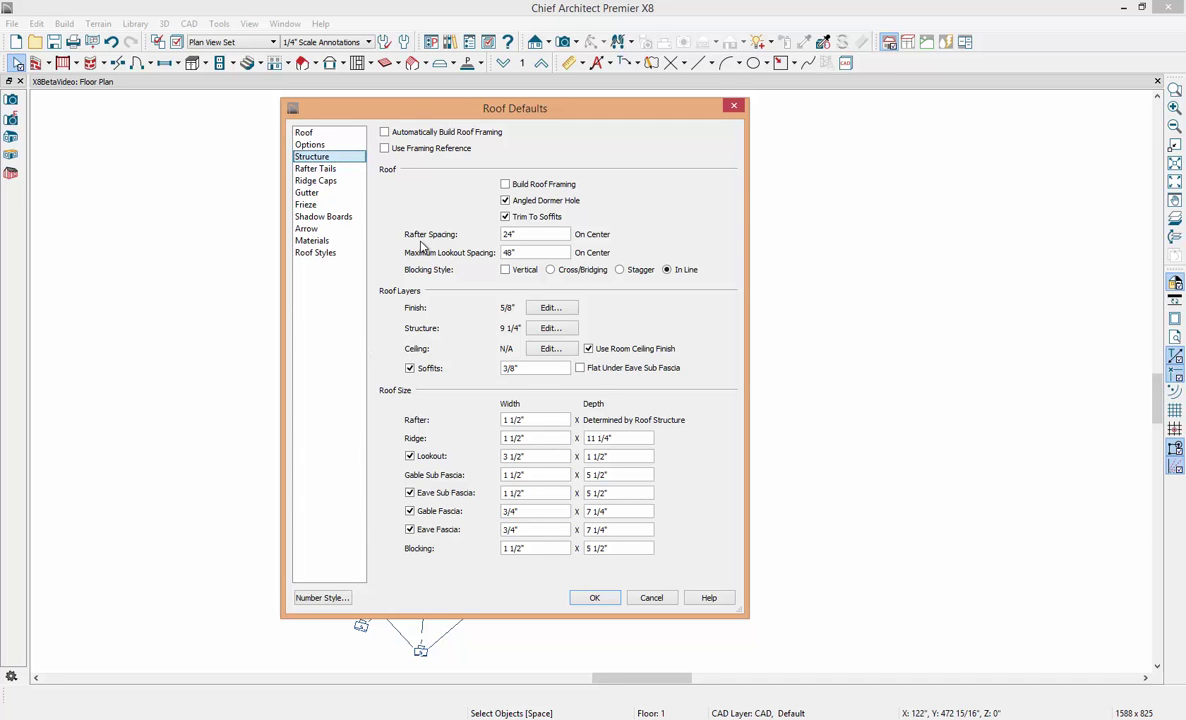
{"action": "left_click", "coordinate": [553, 309]}
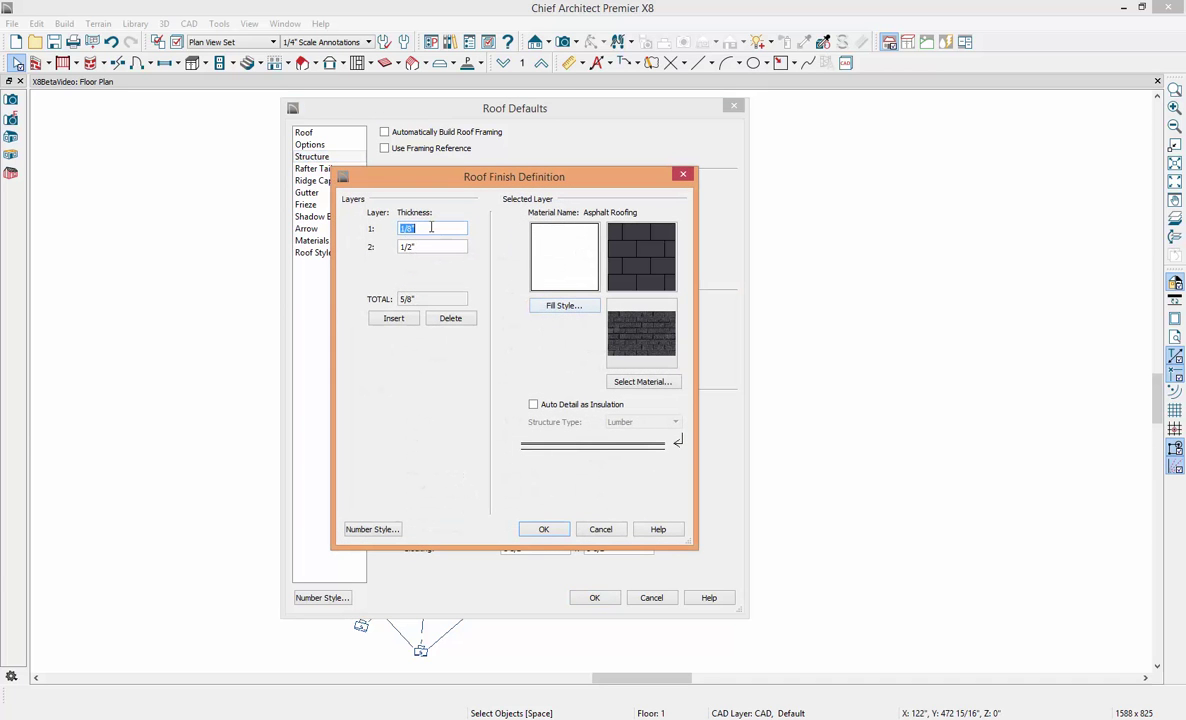
Step: Insert a .125" layer above the OSB layer in the roof finish and assign it the Felt Paper material
{"action": "left_click", "coordinate": [433, 248]}
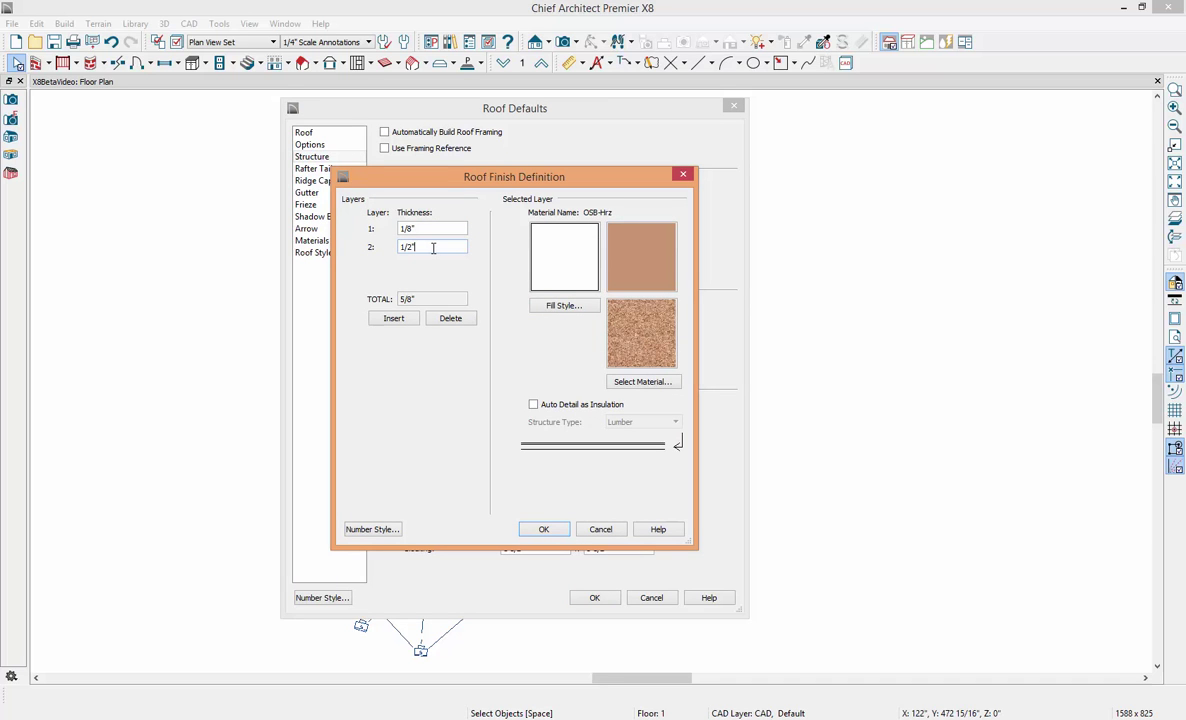
{"action": "left_click", "coordinate": [390, 318]}
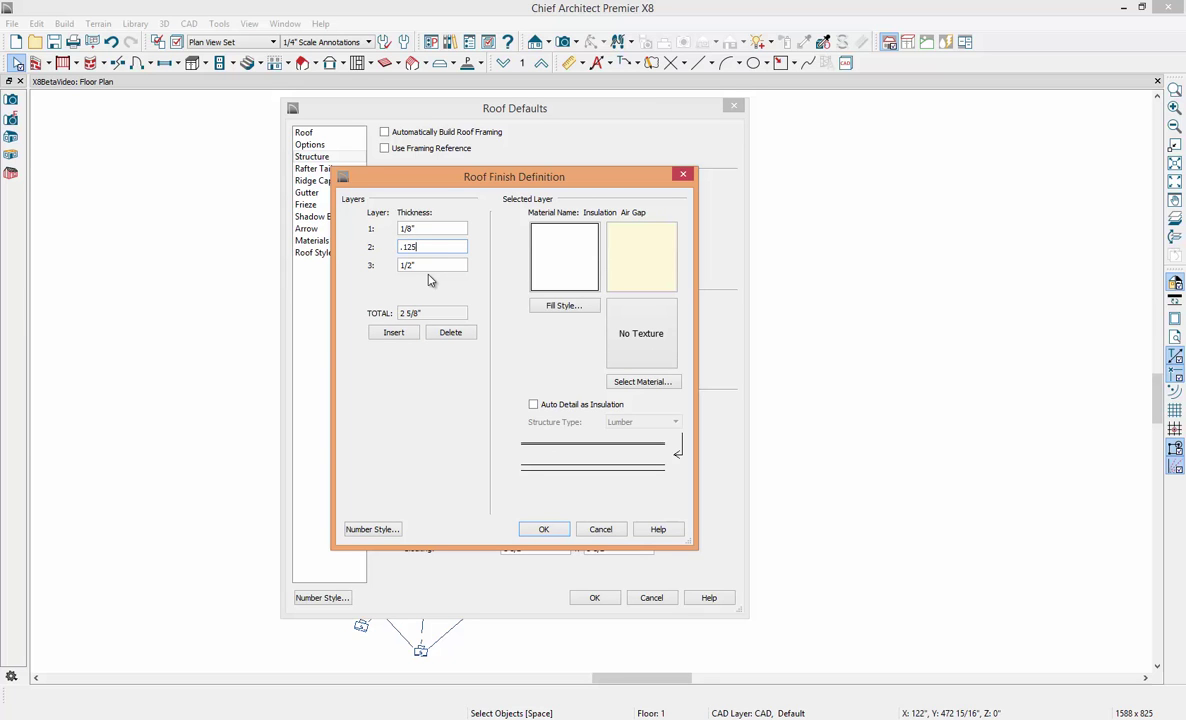
{"action": "left_click", "coordinate": [640, 382]}
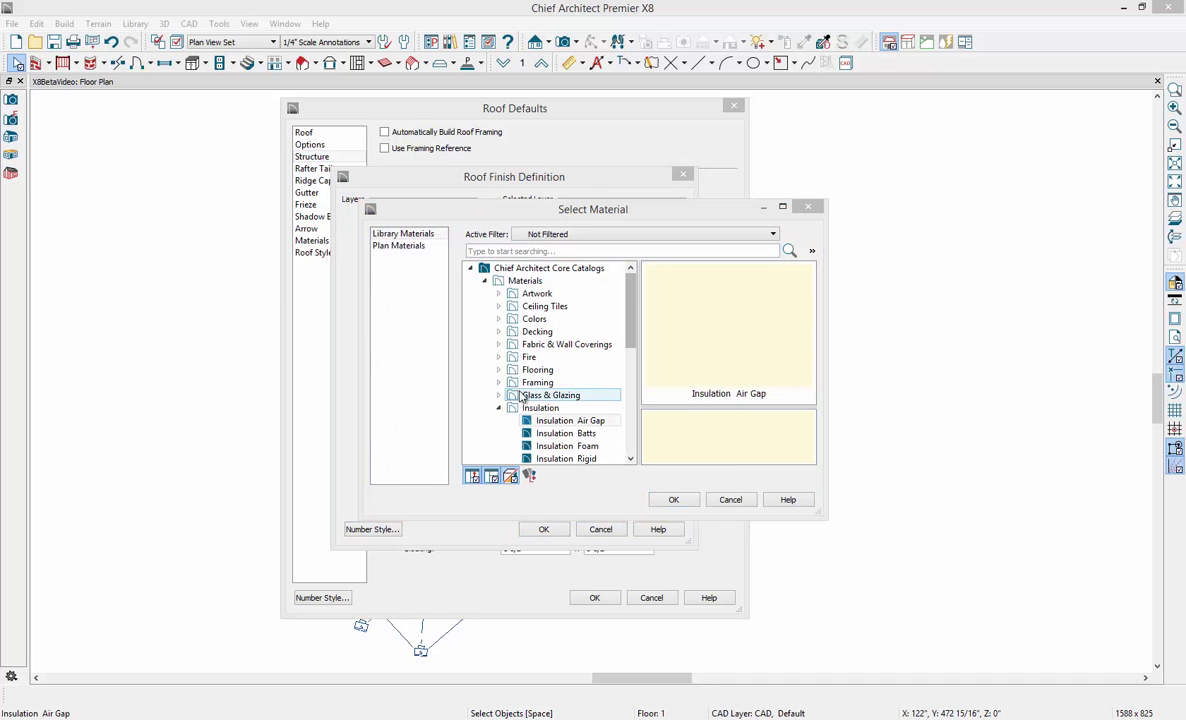
{"action": "left_click", "coordinate": [498, 408]}
{"action": "scroll", "coordinate": [493, 390], "scroll_direction": "down", "scroll_amount": 5}
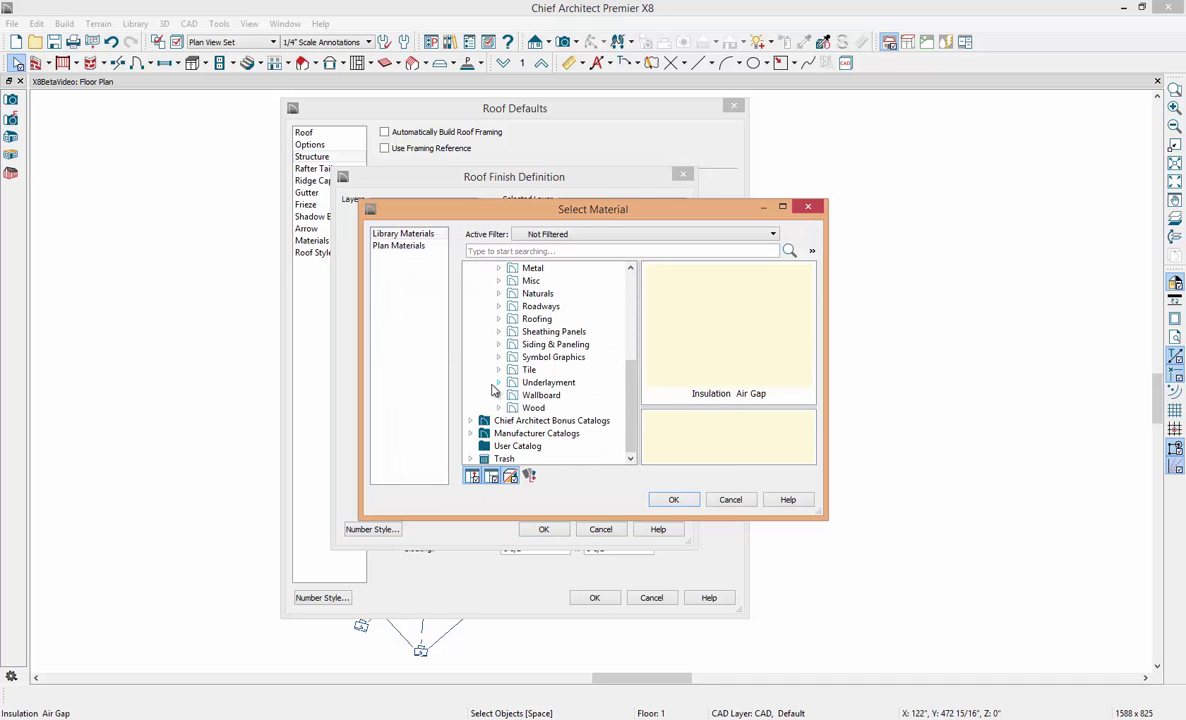
{"action": "left_click", "coordinate": [498, 383]}
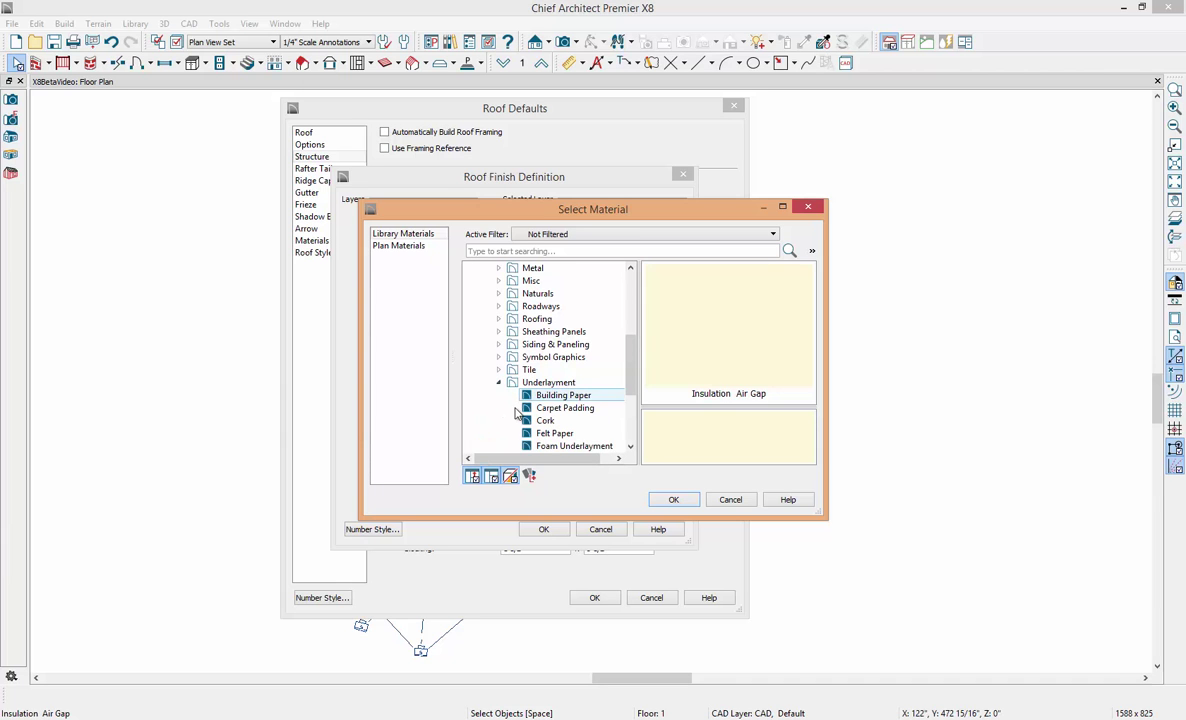
{"action": "left_click", "coordinate": [554, 433]}
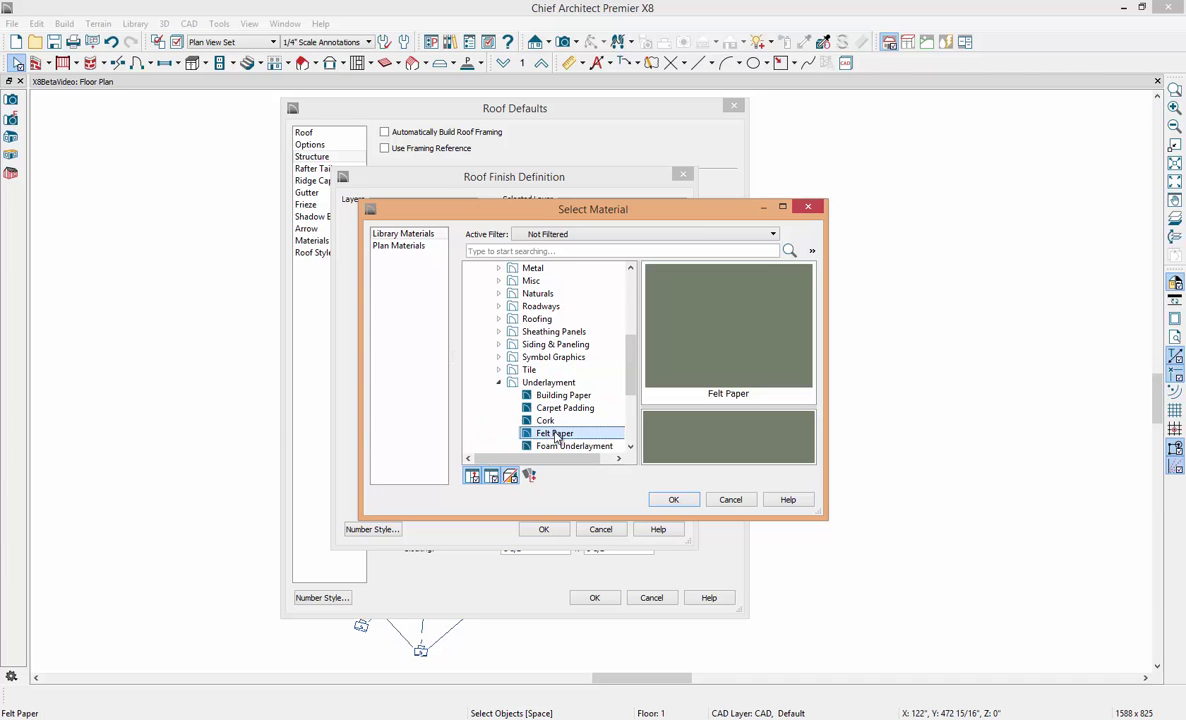
{"action": "left_click", "coordinate": [676, 500]}
{"action": "left_click", "coordinate": [559, 531]}
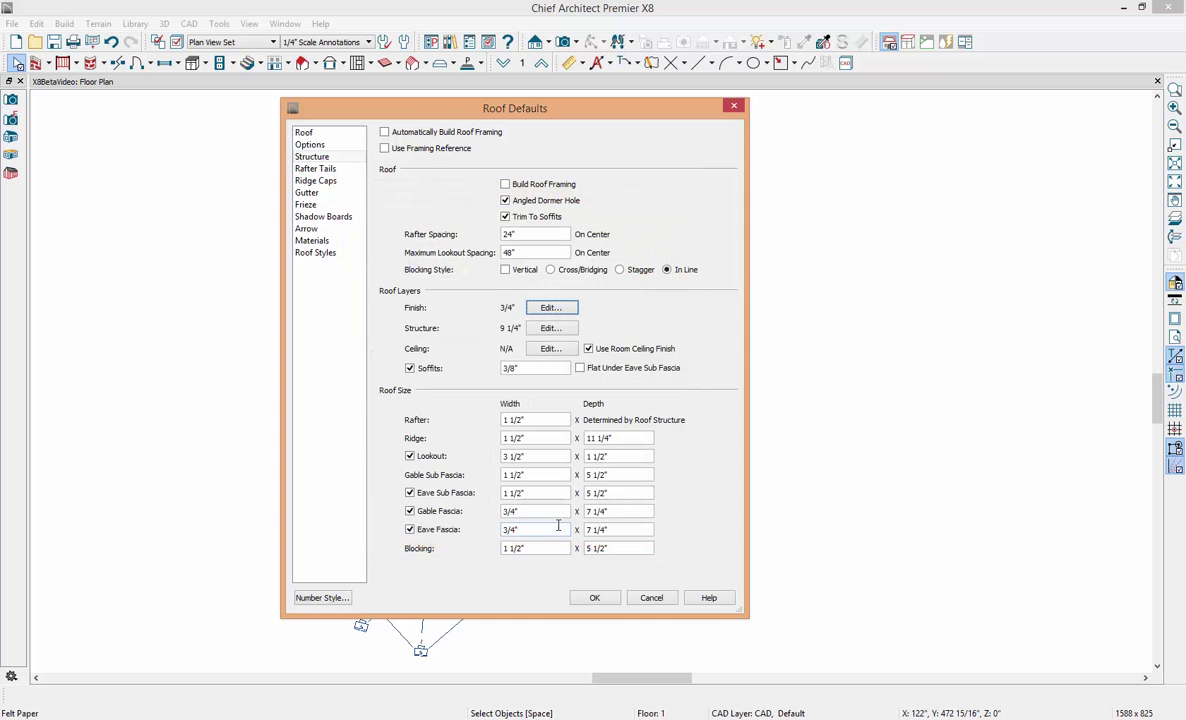
Step: Review the roof structure layer definition and accept the roof defaults
{"action": "left_click", "coordinate": [553, 329]}
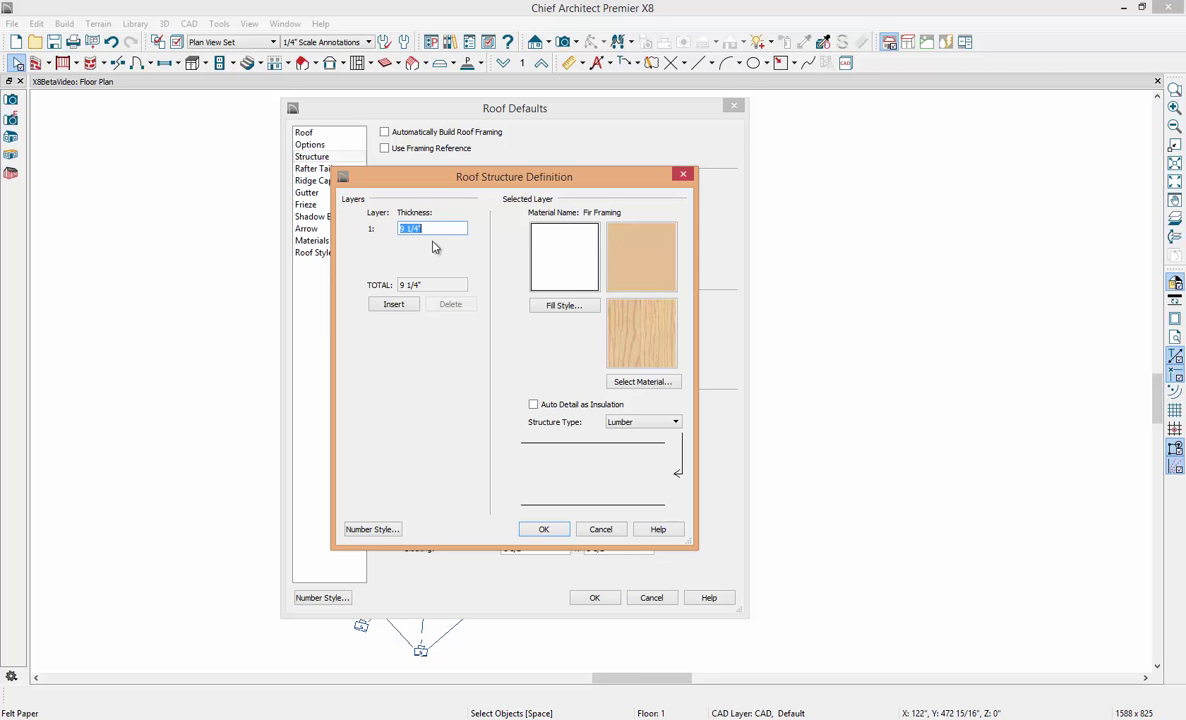
{"action": "left_click", "coordinate": [543, 529]}
{"action": "left_click", "coordinate": [596, 598]}
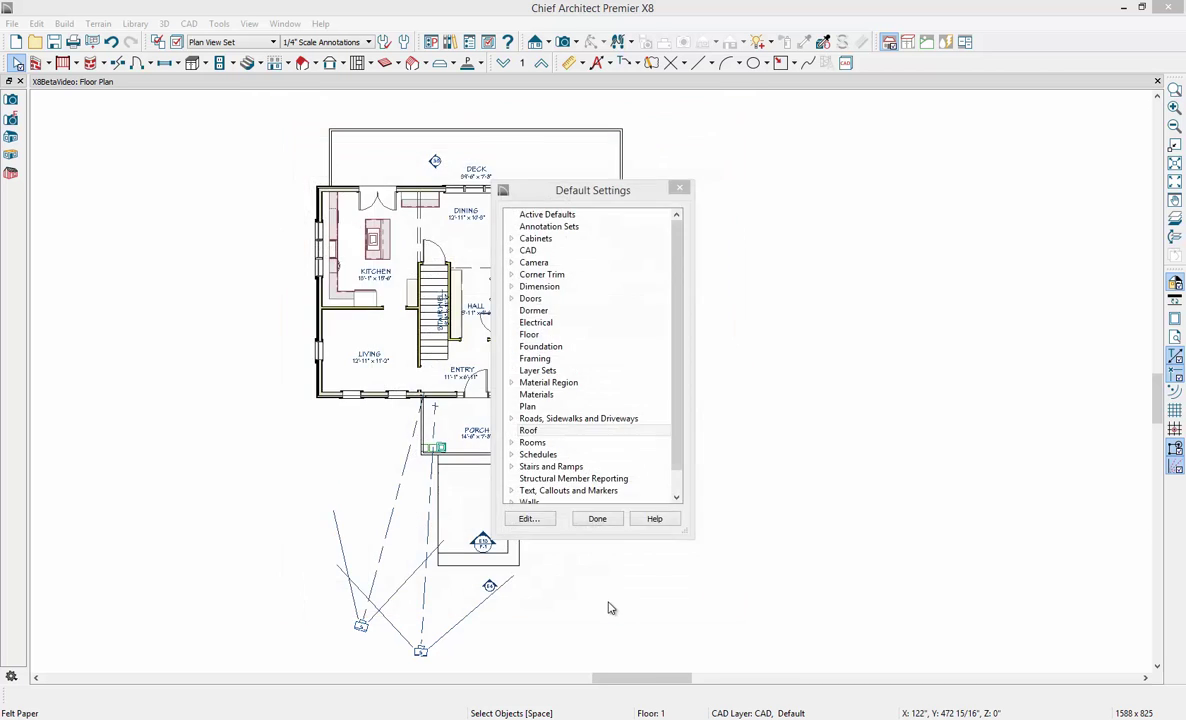
{"action": "left_click", "coordinate": [596, 519]}
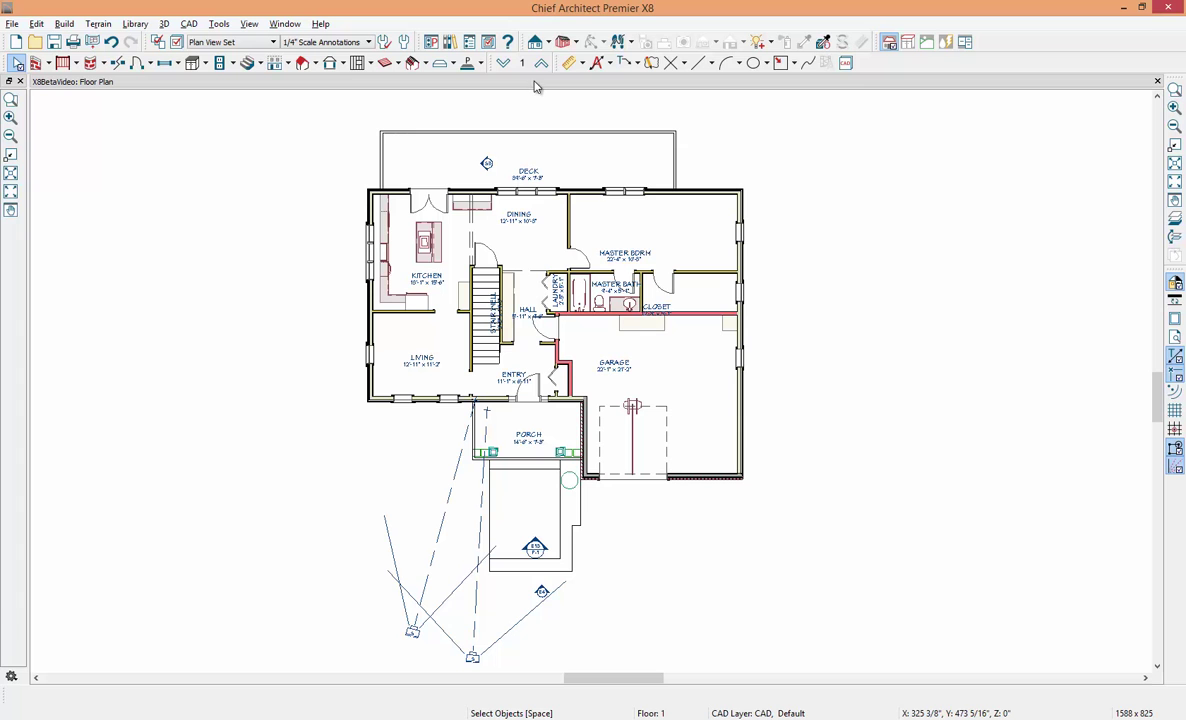
Step: Display the plan with the Roof Plan Set layer set and go up to floor 2
{"action": "left_click", "coordinate": [253, 44]}
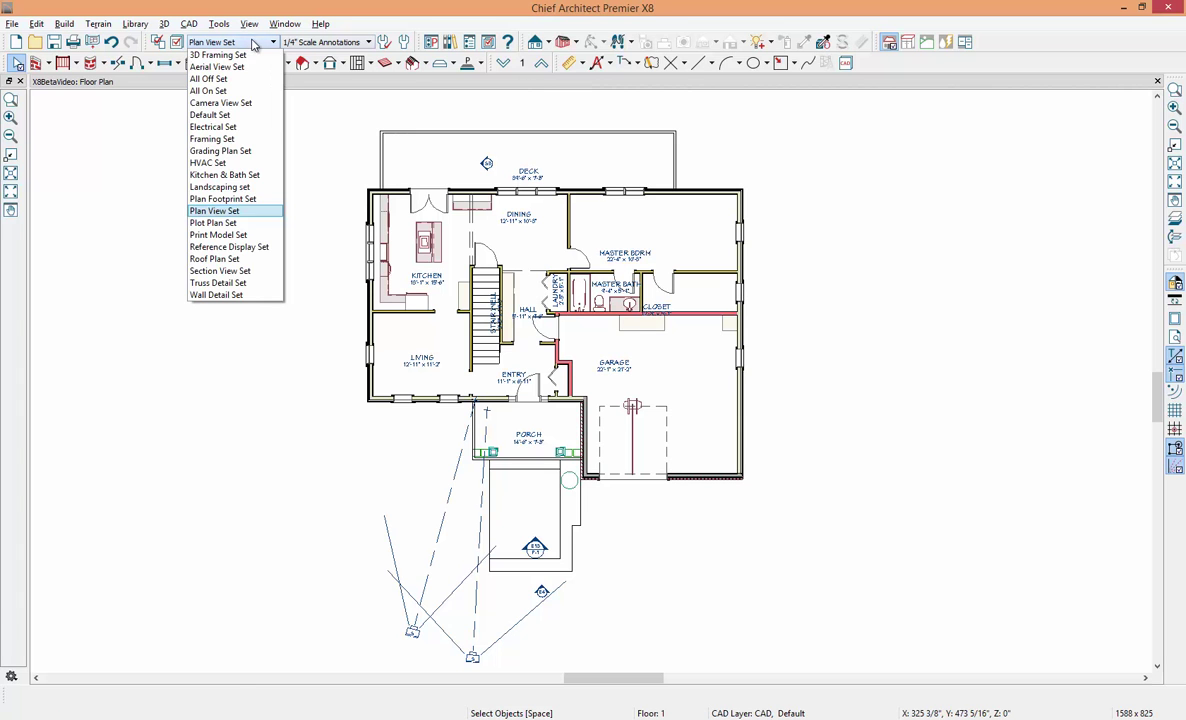
{"action": "left_click", "coordinate": [240, 262]}
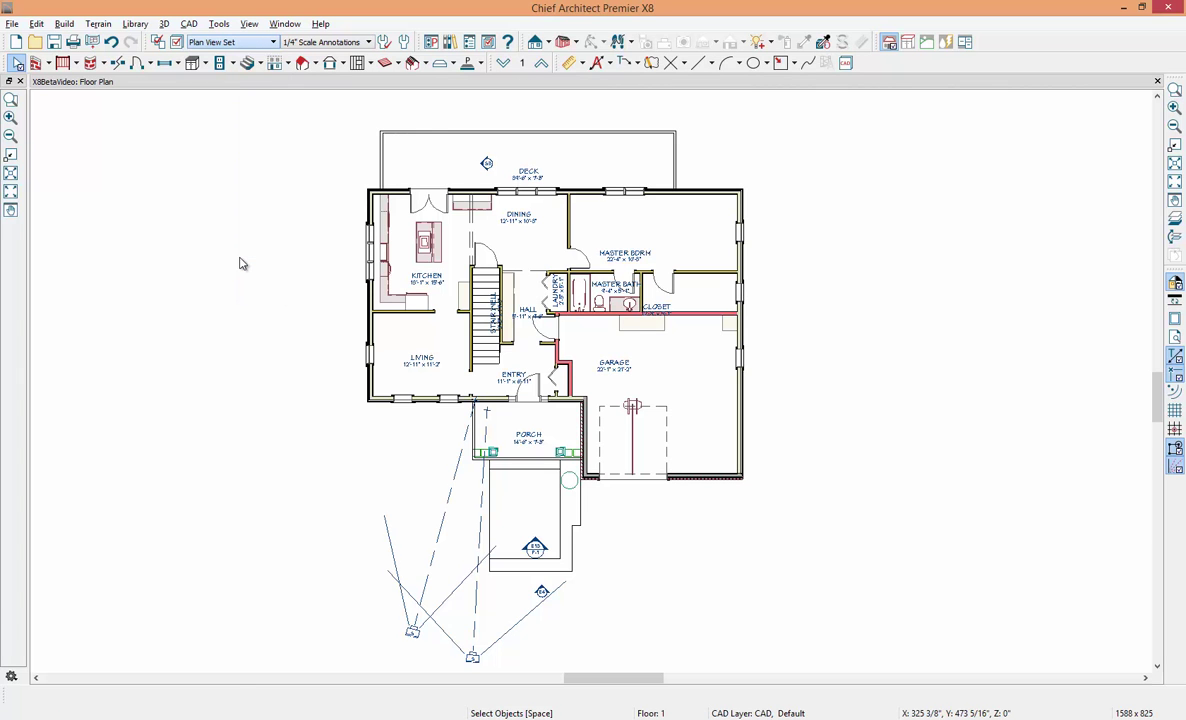
{"action": "left_click", "coordinate": [541, 64]}
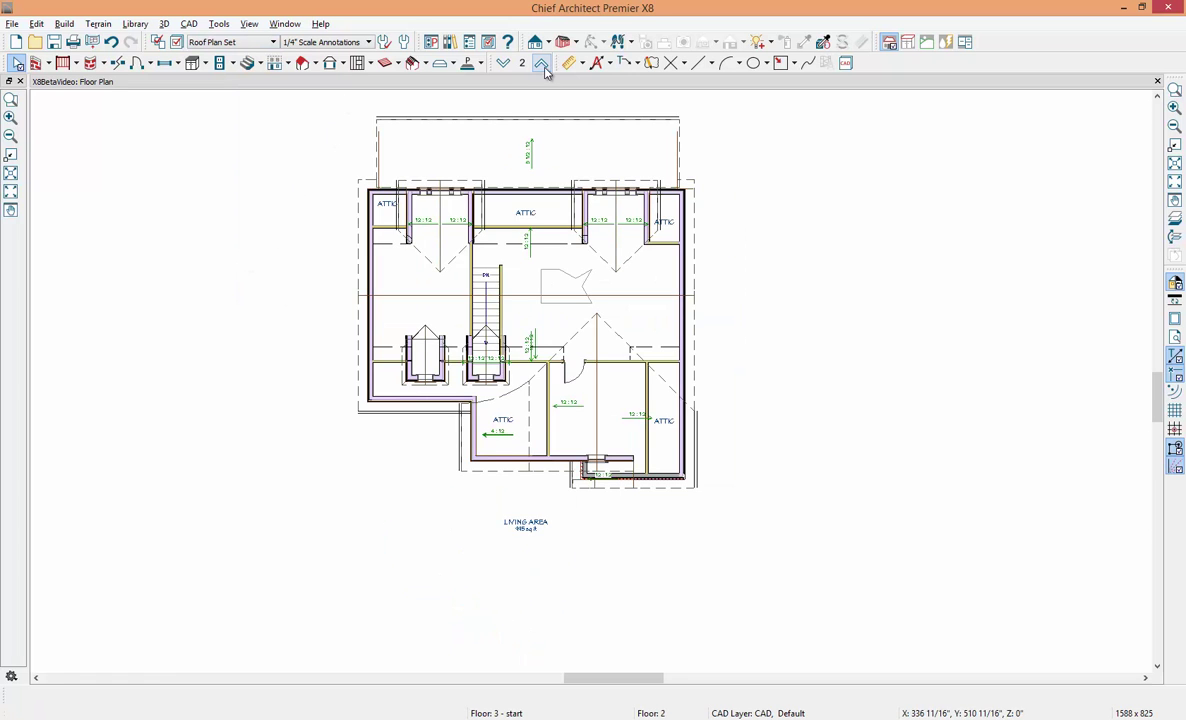
Step: Draw a horizontal roof beam about 7'-6" long across the attic under the 4:12 curved roof plane
{"action": "scroll", "coordinate": [503, 438], "scroll_direction": "up", "scroll_amount": 3}
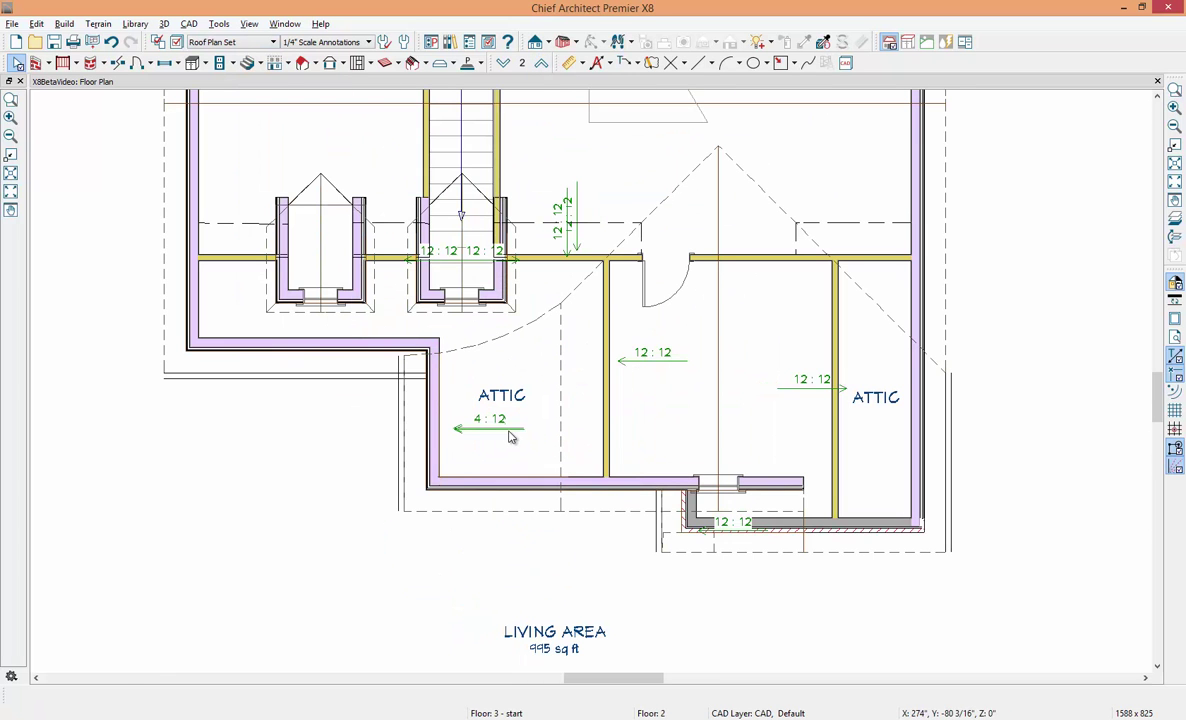
{"action": "left_click", "coordinate": [425, 65]}
{"action": "left_click", "coordinate": [438, 125]}
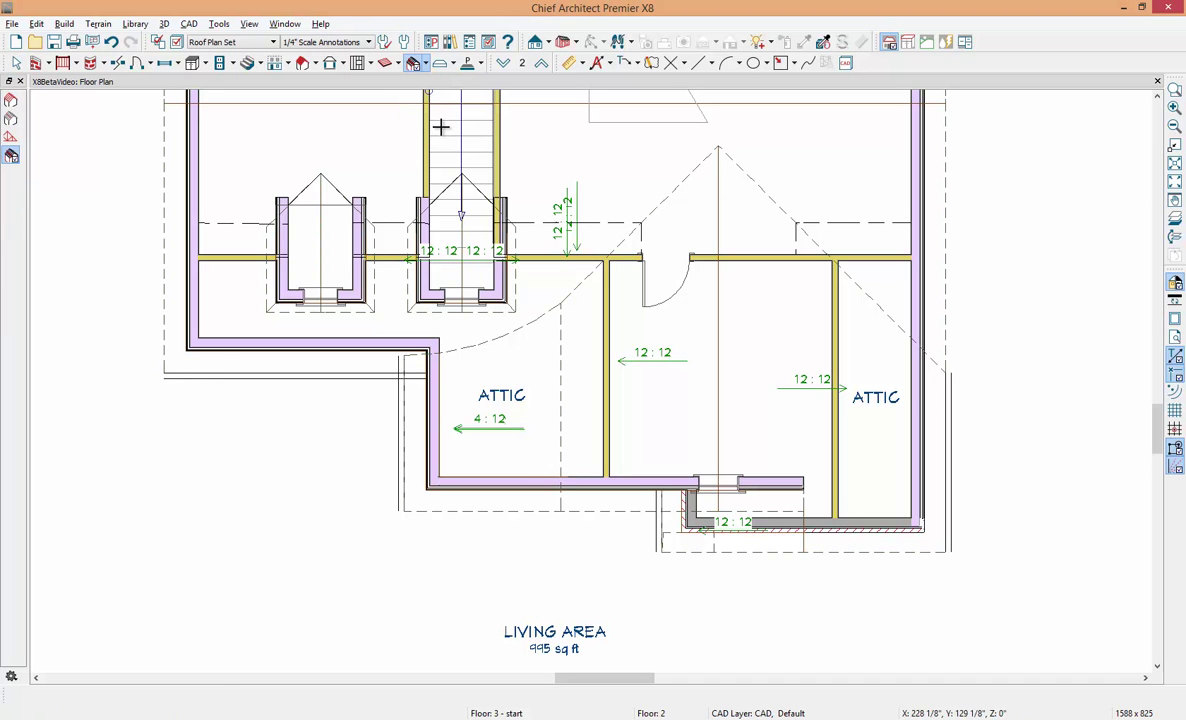
{"action": "mouse_move", "coordinate": [428, 416]}
{"action": "left_mouse_down"}
{"action": "mouse_move", "coordinate": [580, 416]}
{"action": "mouse_move", "coordinate": [560, 416]}
{"action": "left_mouse_up"}
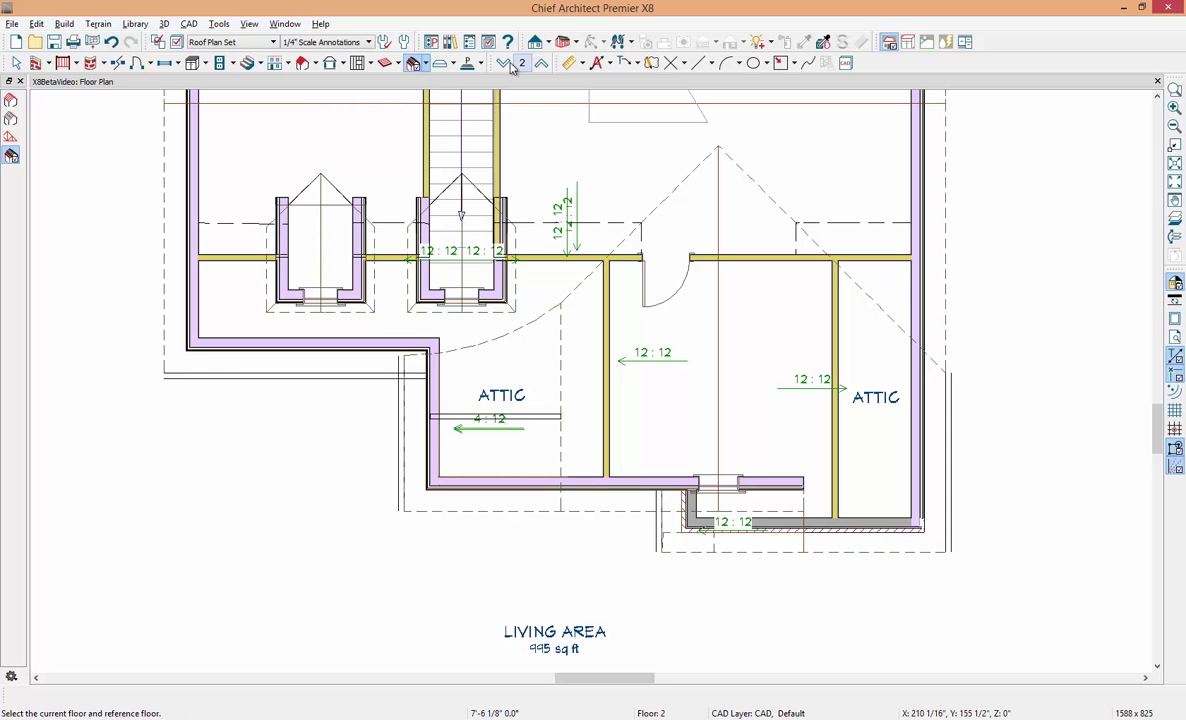
Step: Examine the new roof beam up close in a perspective framing overview and close that view
{"action": "left_click", "coordinate": [563, 45]}
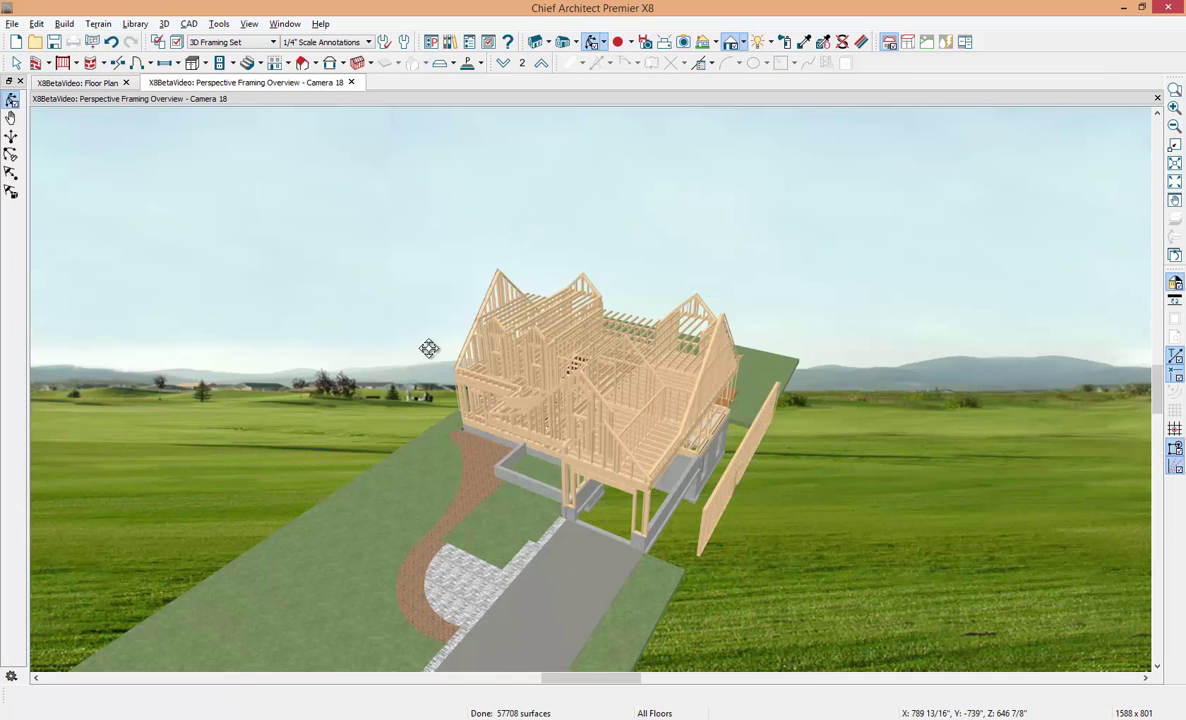
{"action": "left_click_drag", "start_coordinate": [590, 351], "coordinate": [610, 365]}
{"action": "scroll", "coordinate": [617, 392], "scroll_direction": "up", "scroll_amount": 5}
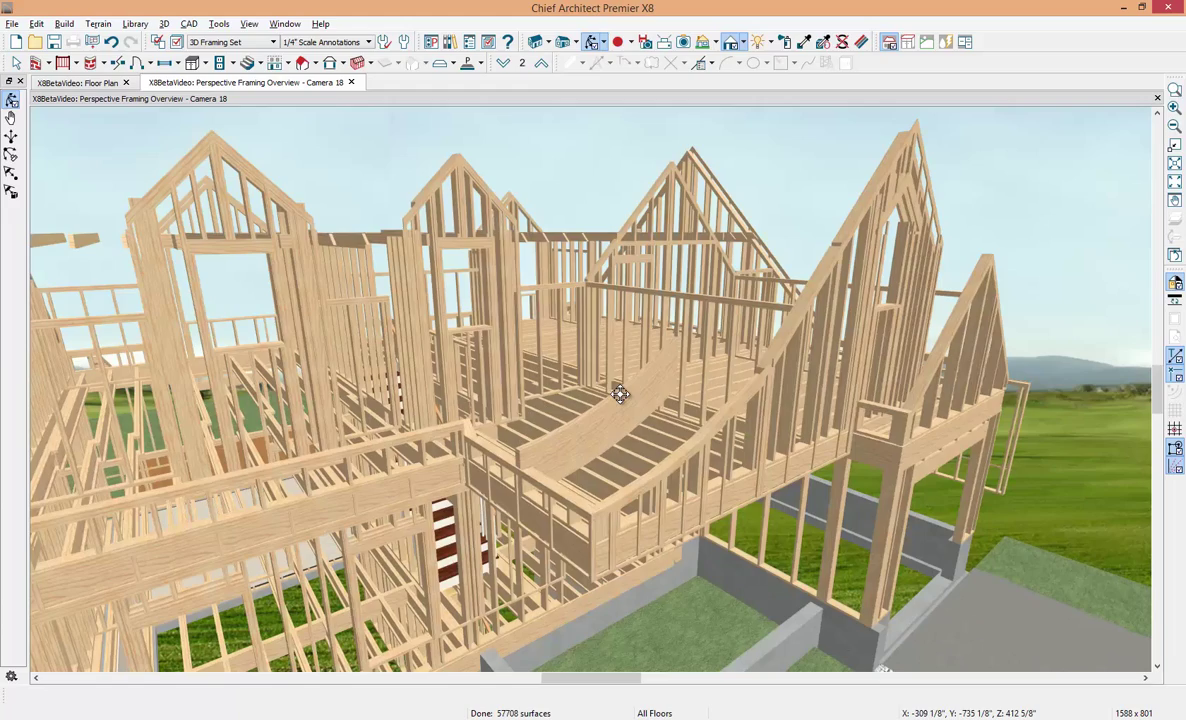
{"action": "left_click_drag", "start_coordinate": [629, 409], "coordinate": [462, 103]}
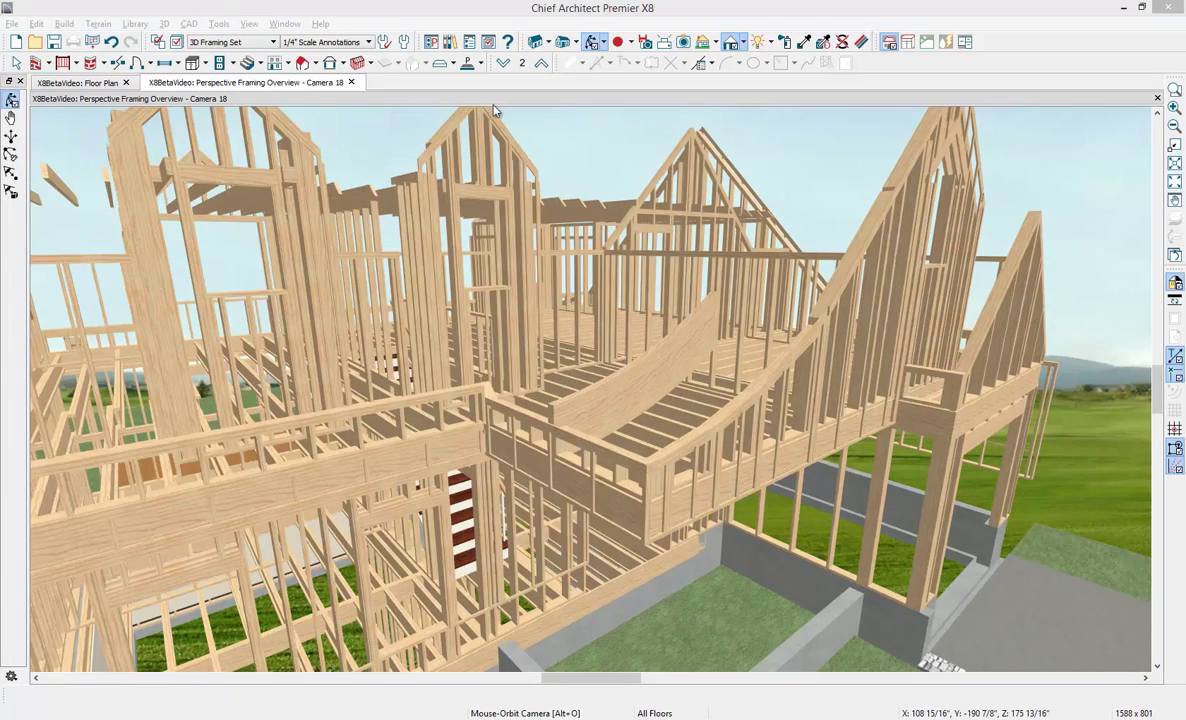
{"action": "left_click", "coordinate": [351, 83]}
Step: Go down to floor 1 and display the plan with the Framing Set layer set
{"action": "scroll", "coordinate": [440, 560], "scroll_direction": "down", "scroll_amount": 3}
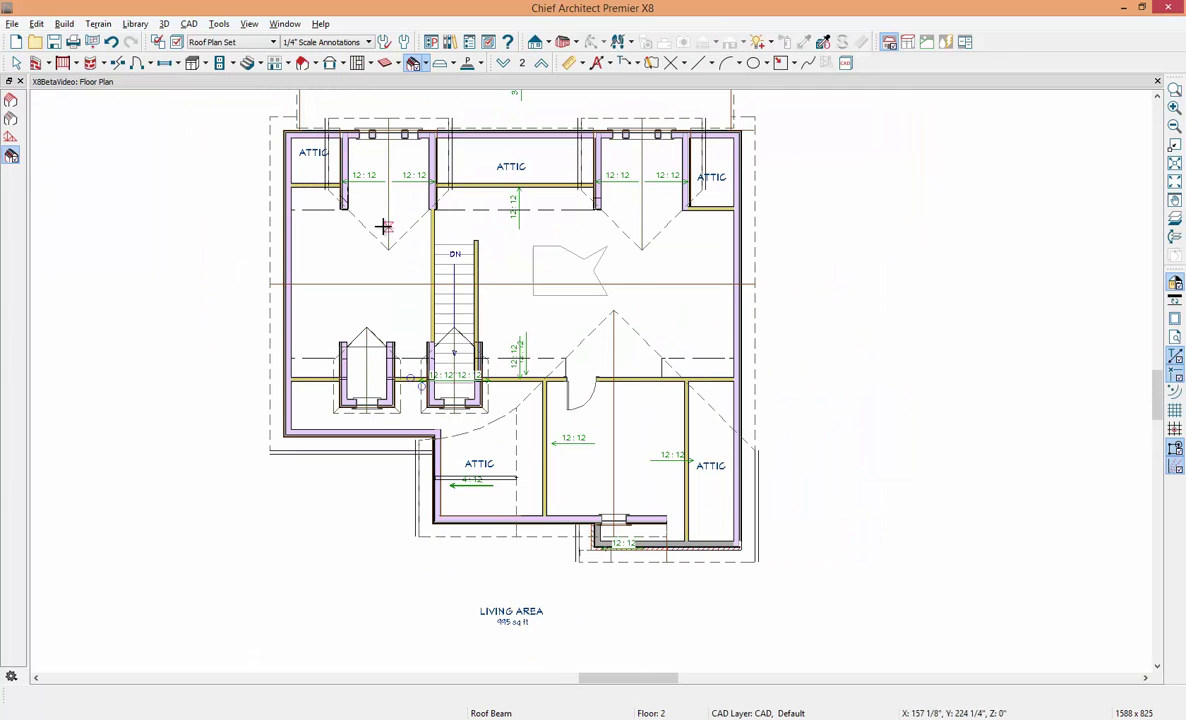
{"action": "left_click", "coordinate": [503, 63]}
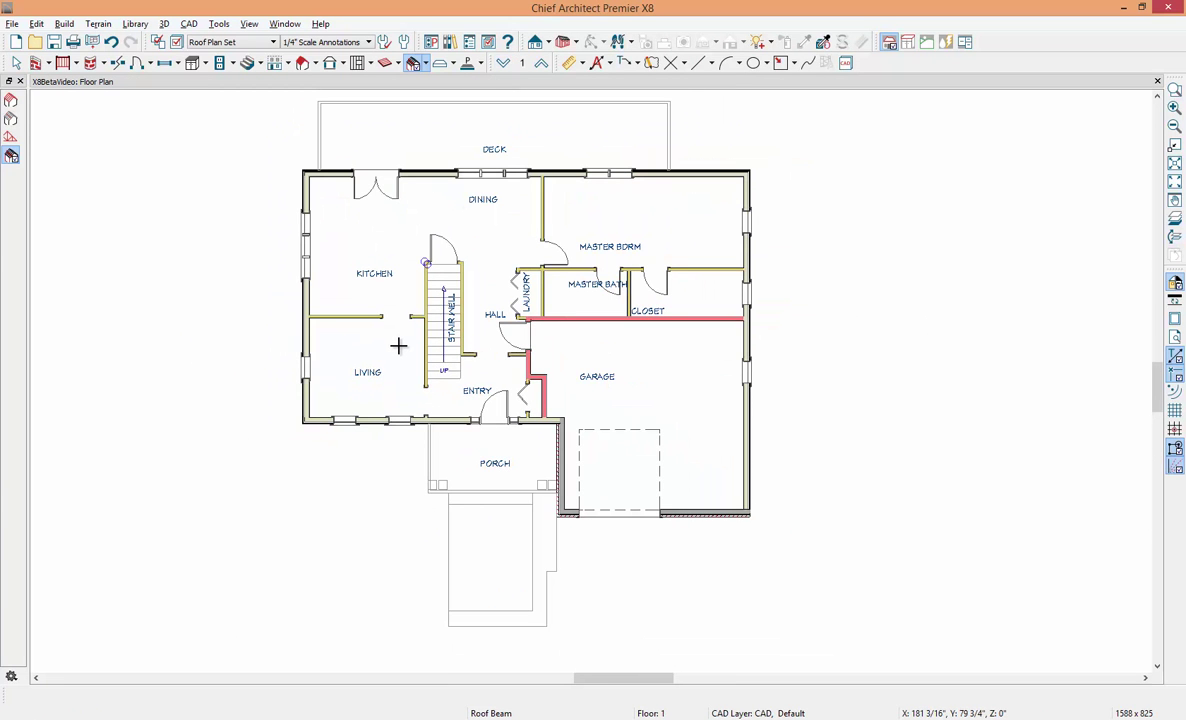
{"action": "left_click", "coordinate": [230, 42]}
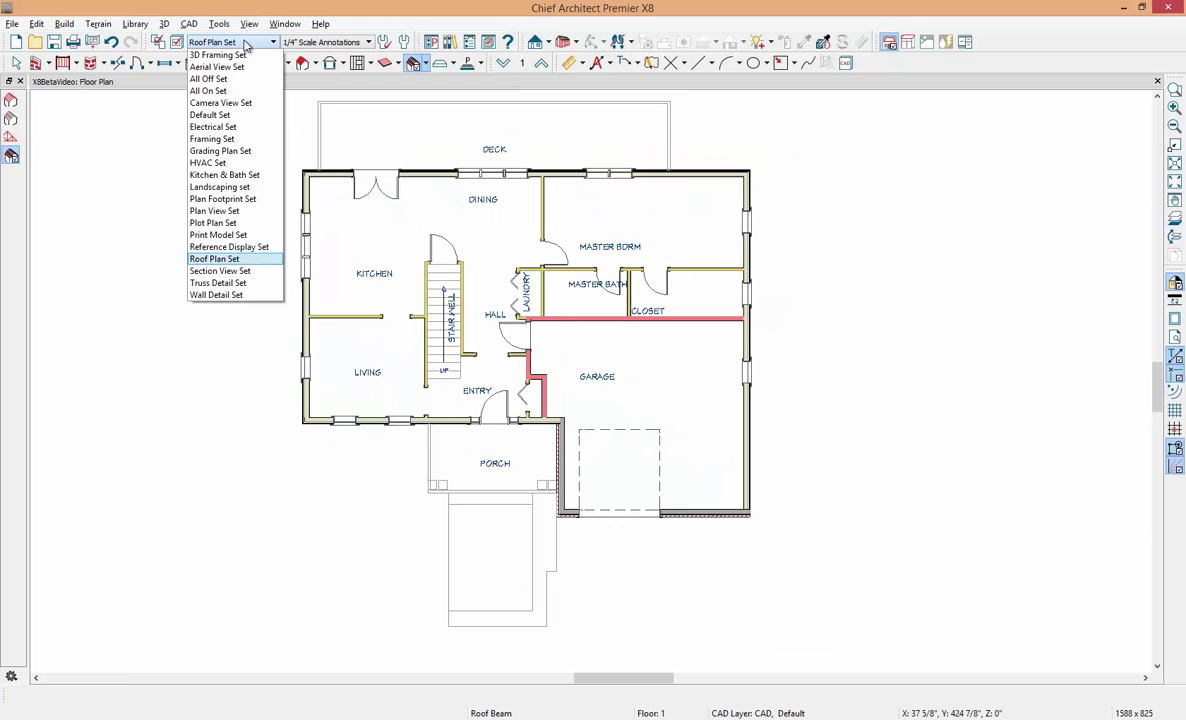
{"action": "left_click", "coordinate": [252, 139]}
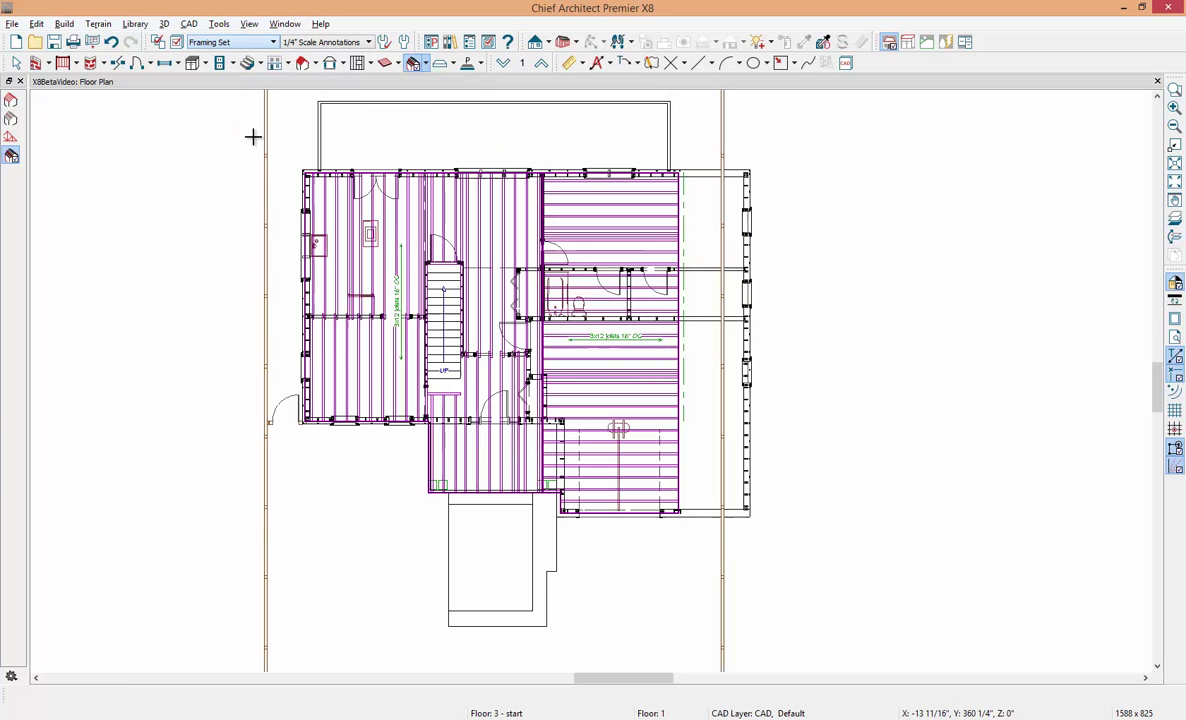
Step: Go down to floor 0, draw a horizontal joist direction line across the deck and suppress its joist warning for this session
{"action": "left_click", "coordinate": [503, 62]}
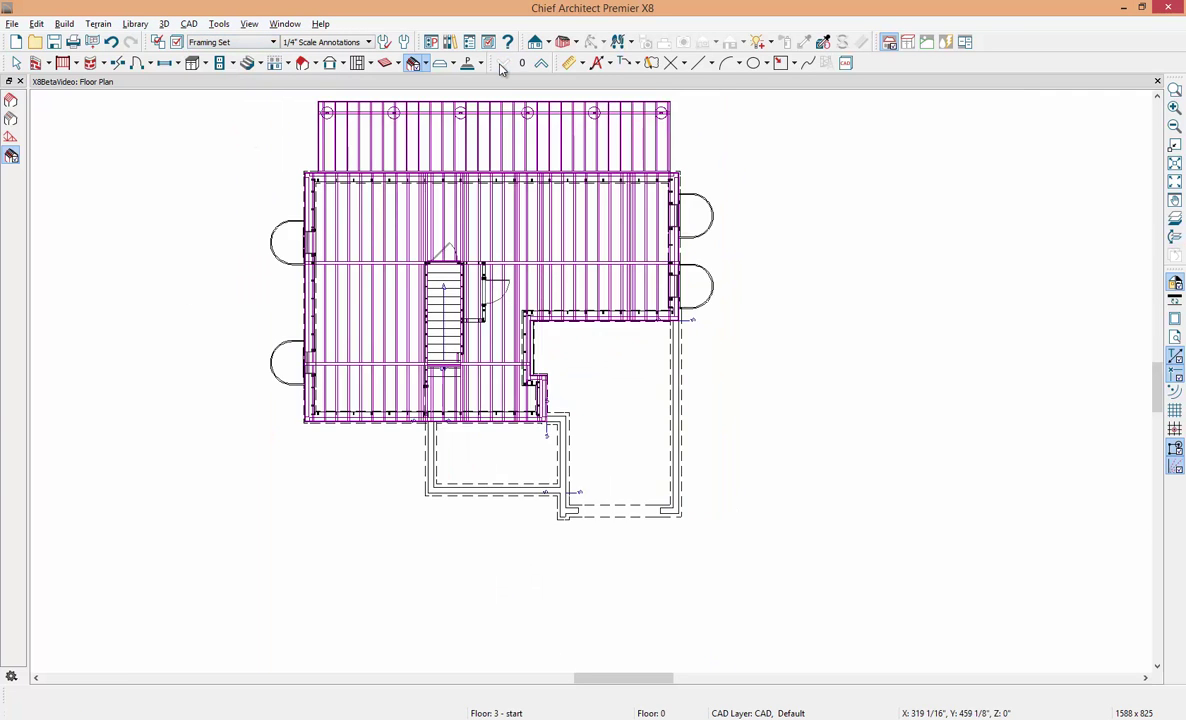
{"action": "scroll", "coordinate": [433, 112], "scroll_direction": "up", "scroll_amount": 3}
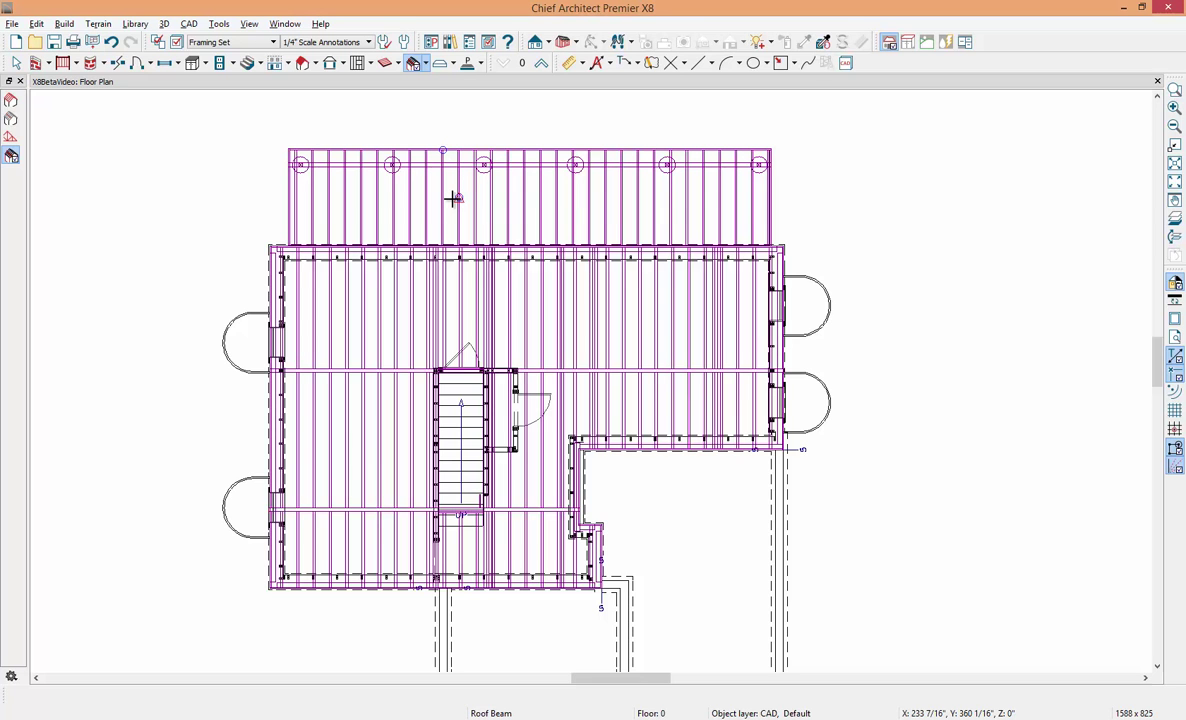
{"action": "left_click", "coordinate": [372, 64]}
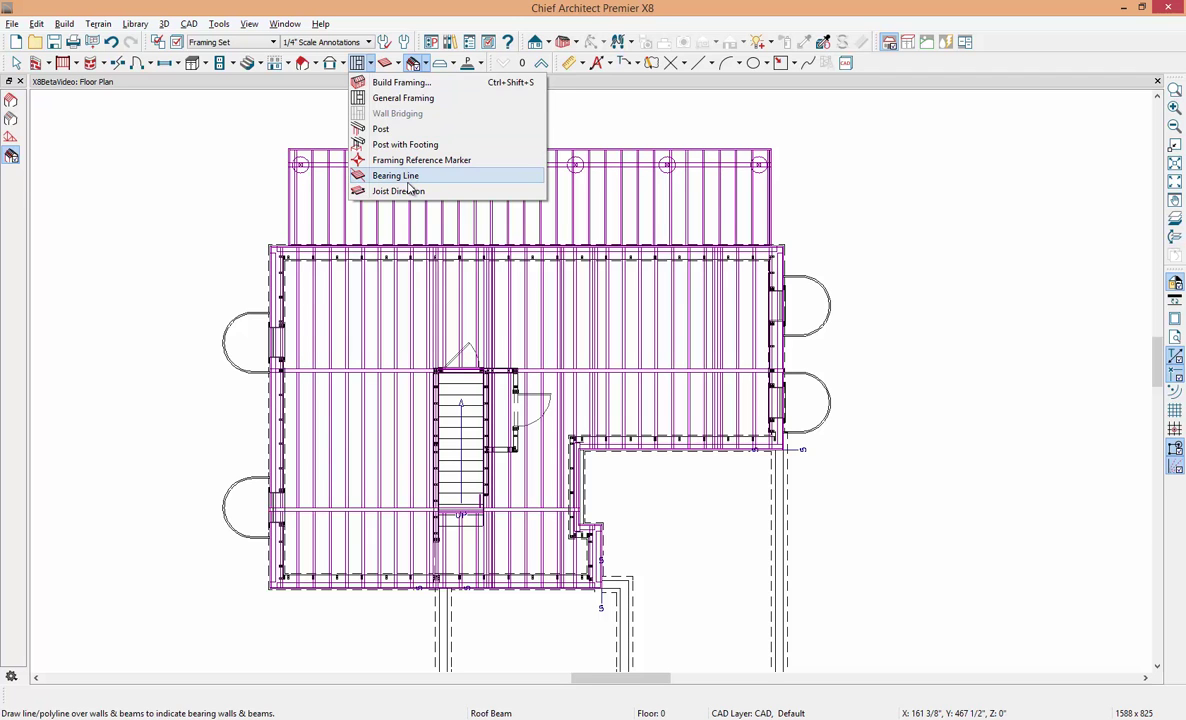
{"action": "left_click", "coordinate": [390, 191]}
{"action": "left_click_drag", "start_coordinate": [410, 194], "coordinate": [462, 204]}
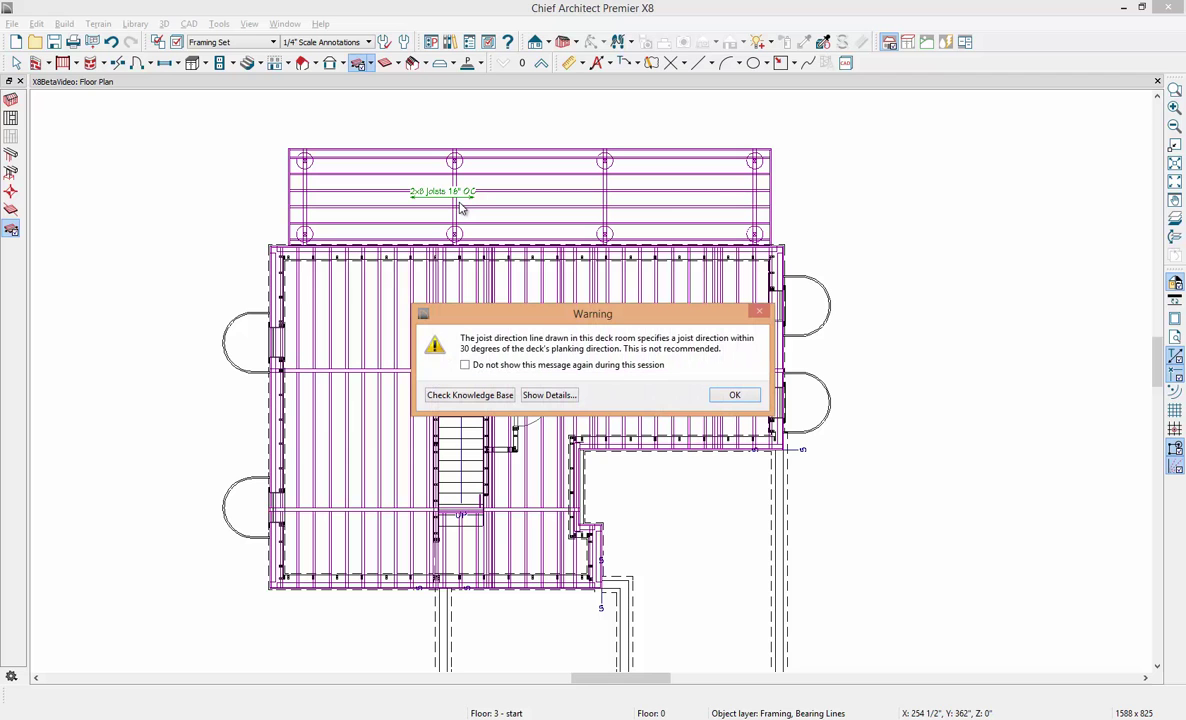
{"action": "left_click", "coordinate": [465, 364]}
{"action": "left_click", "coordinate": [733, 395]}
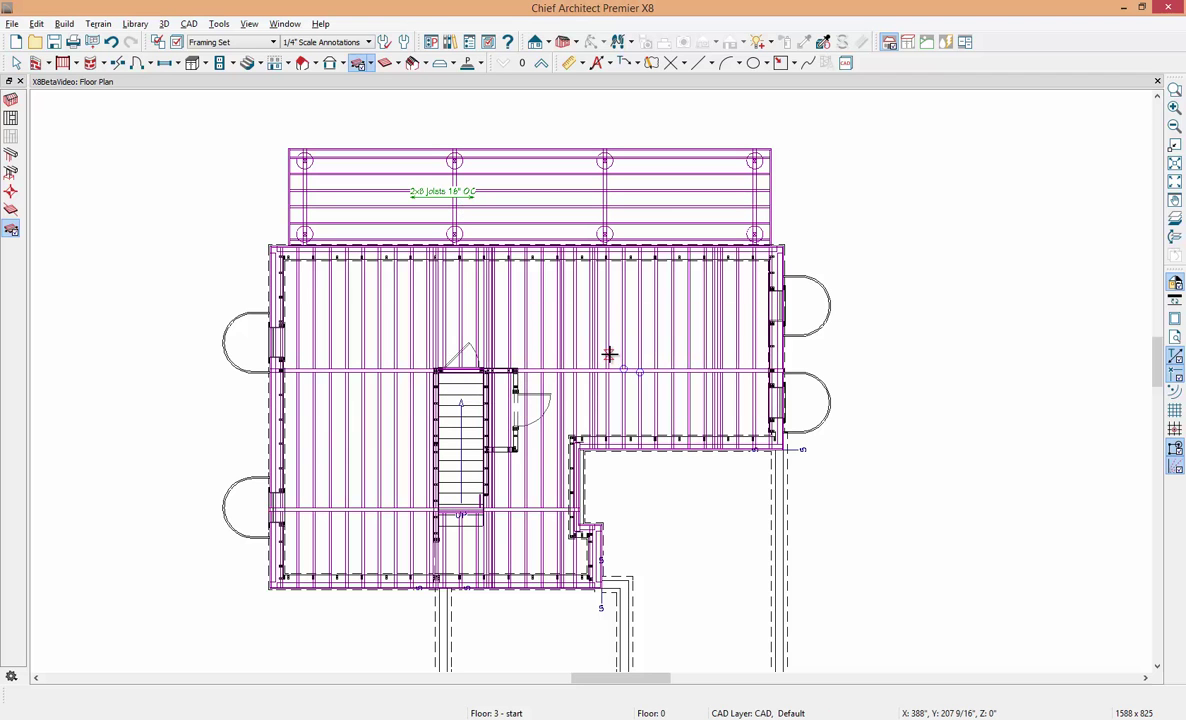
Step: Rotate the deck's joist direction line to a diagonal and undo the custom joist direction
{"action": "left_click", "coordinate": [432, 196]}
{"action": "left_click_drag", "start_coordinate": [515, 197], "coordinate": [495, 148]}
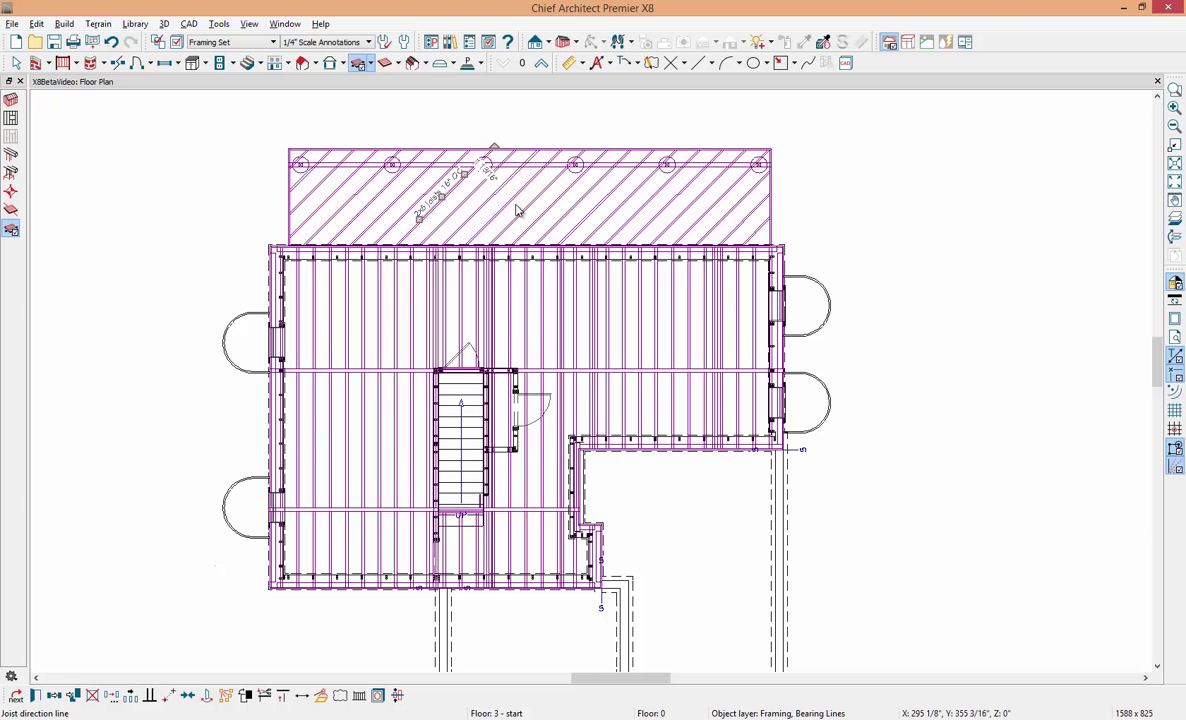
{"action": "key", "text": "ctrl+z"}
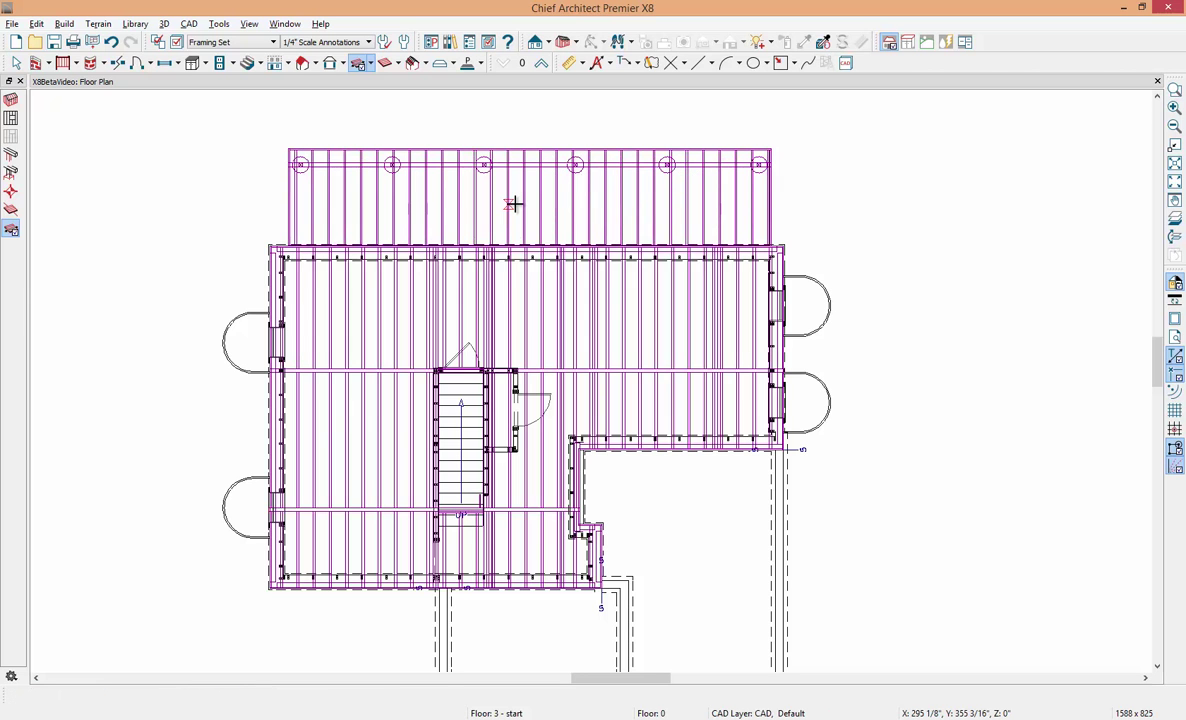
Step: Add border planks to the floor 1 deck room with no border against walls, and display the rebuilt deck framing on floor 0
{"action": "left_click", "coordinate": [540, 64]}
{"action": "left_click", "coordinate": [488, 192]}
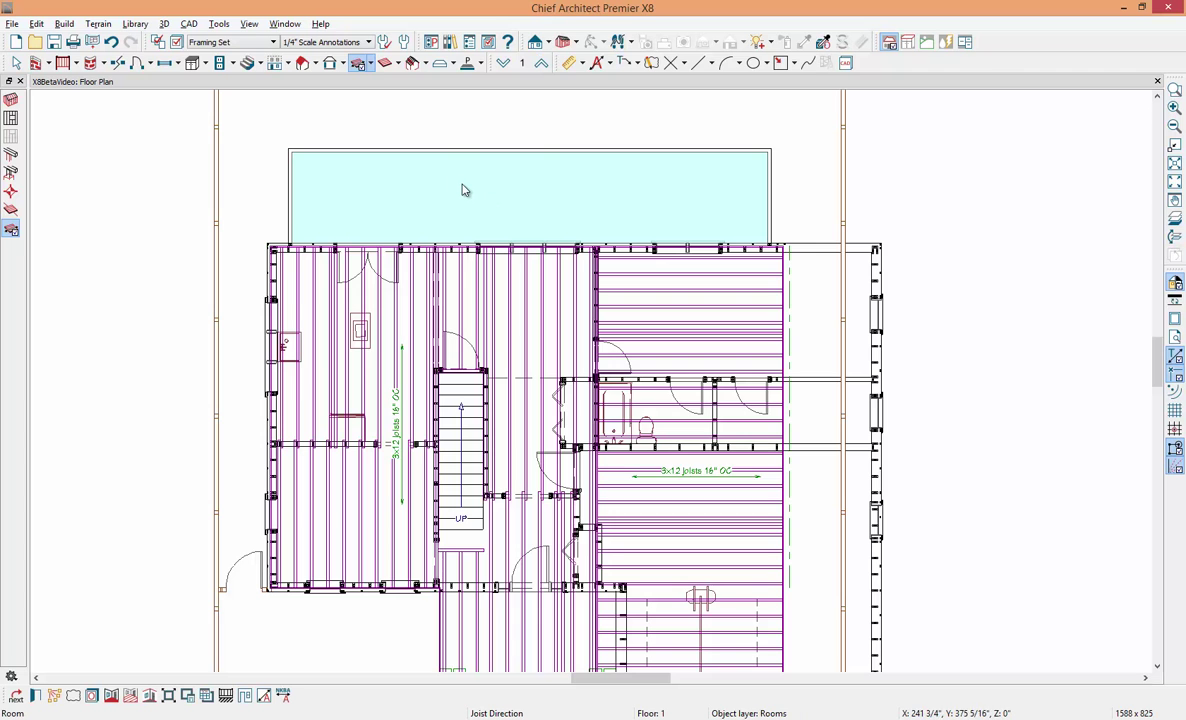
{"action": "double_click", "coordinate": [463, 189]}
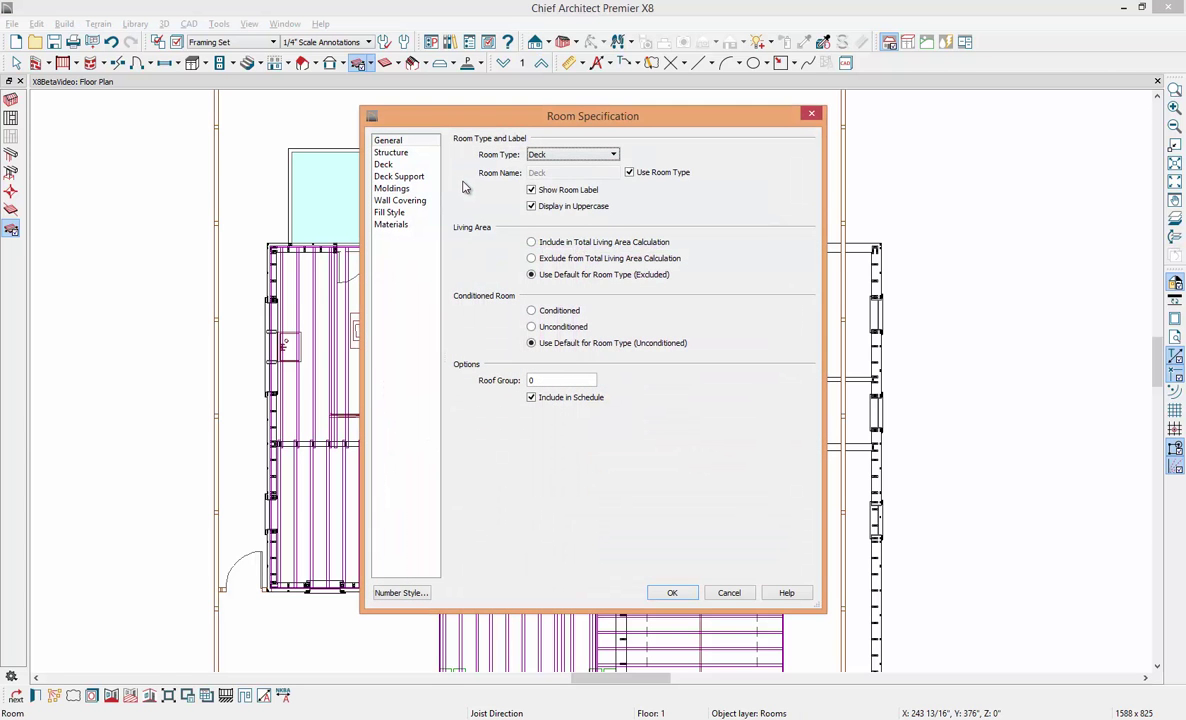
{"action": "left_click", "coordinate": [411, 166]}
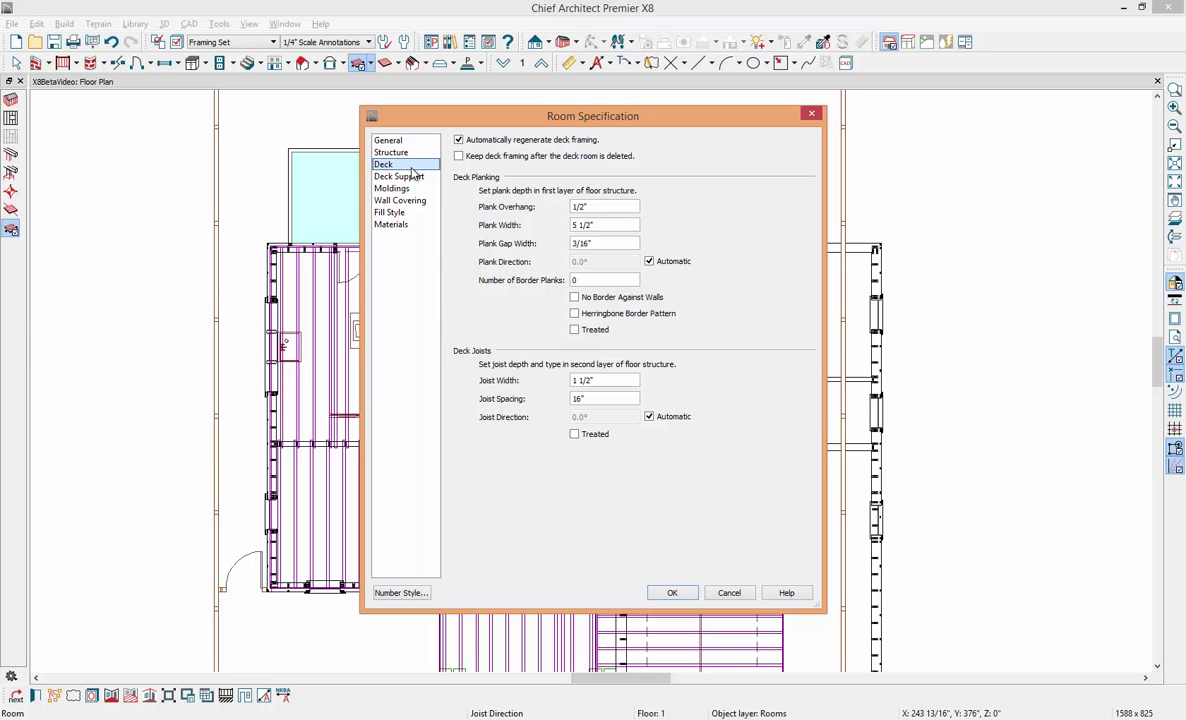
{"action": "double_click", "coordinate": [601, 281]}
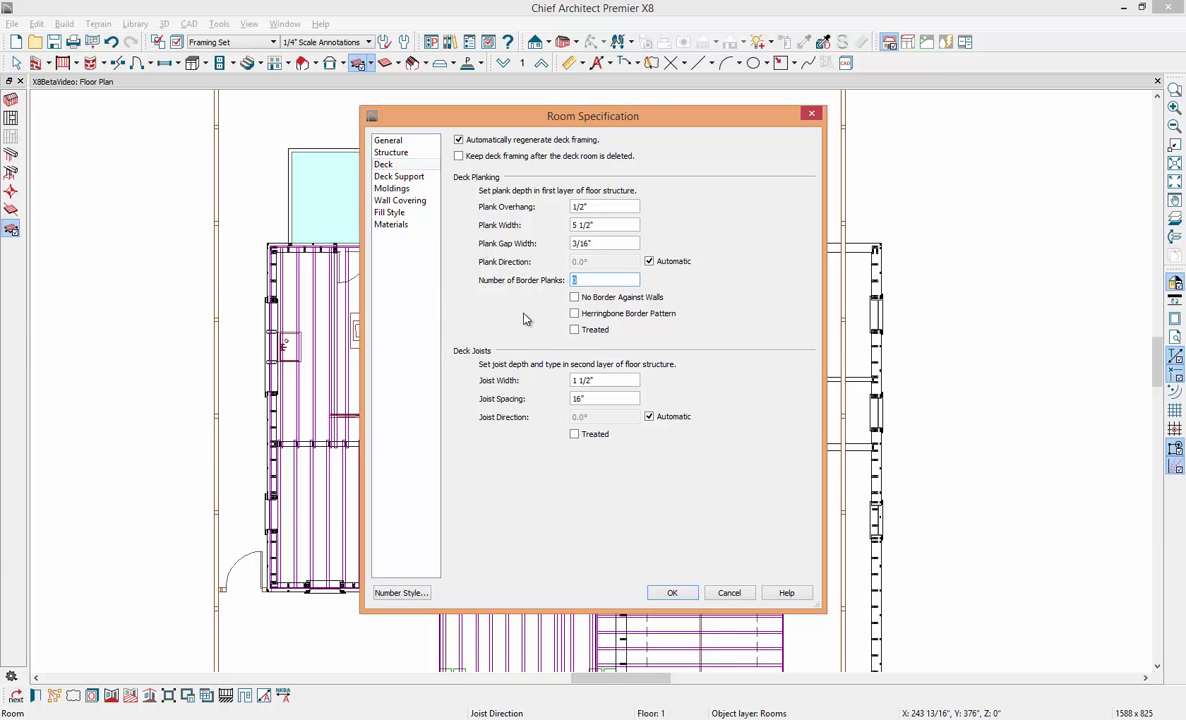
{"action": "key", "text": "Tab"}
{"action": "key", "text": "space"}
{"action": "left_click", "coordinate": [670, 592]}
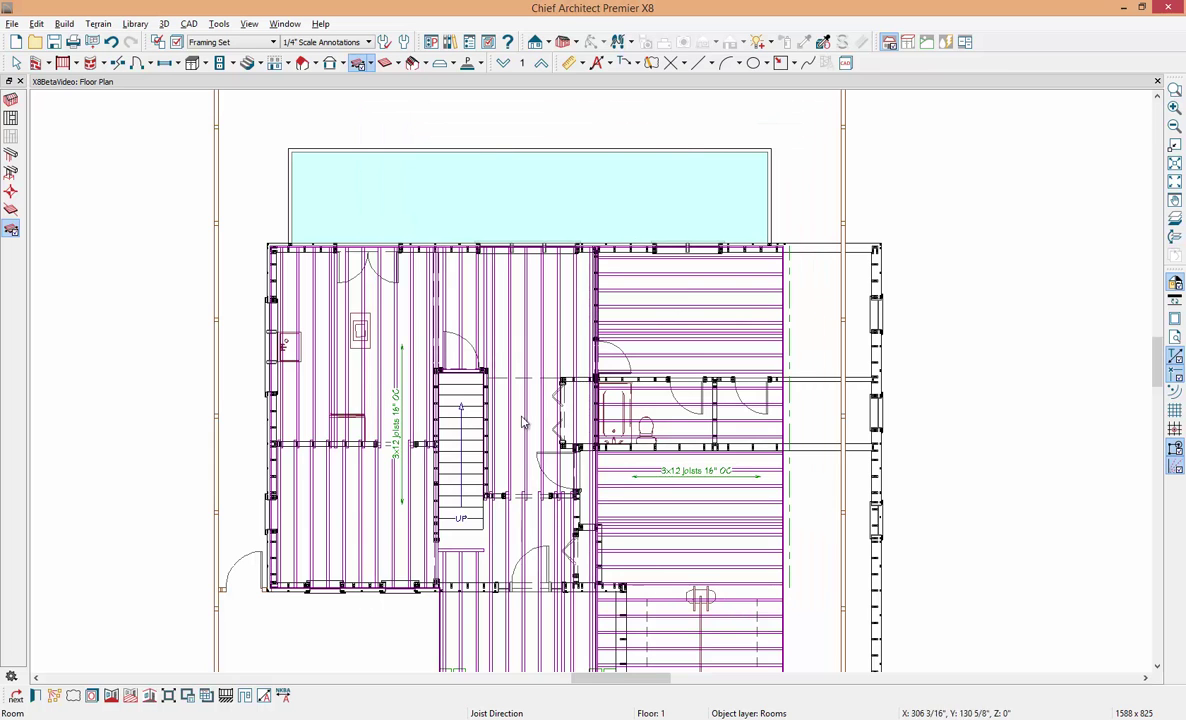
{"action": "left_click", "coordinate": [503, 63]}
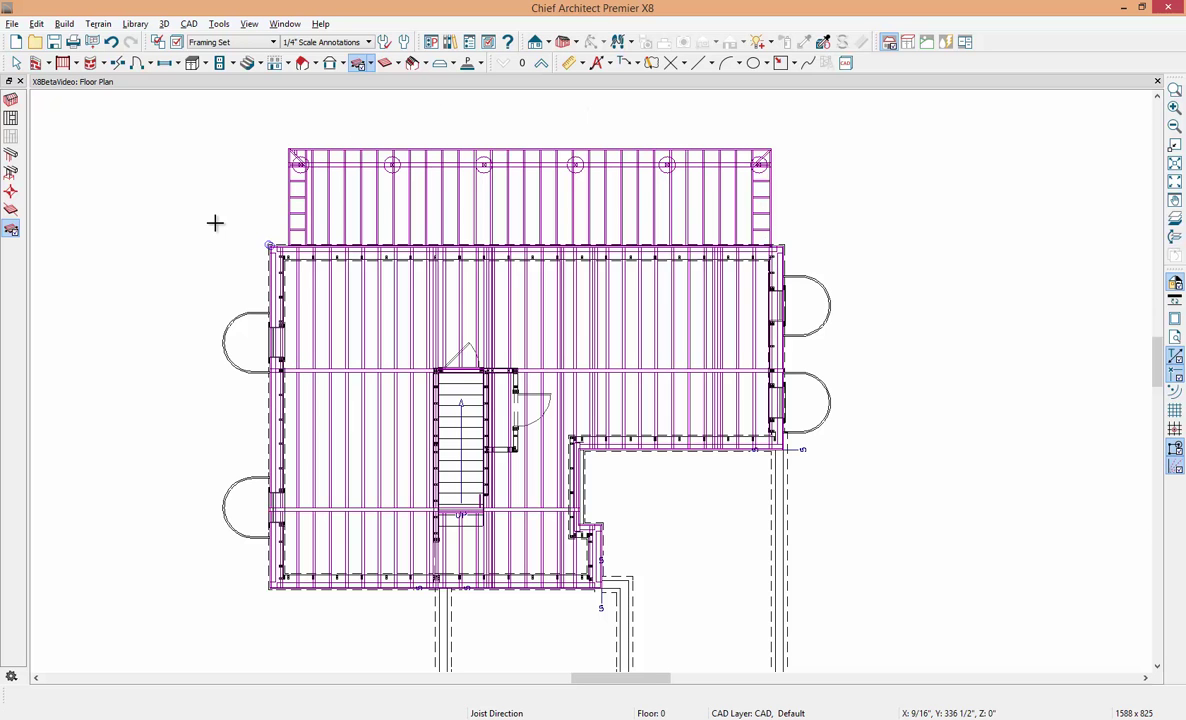
Step: Examine the floor 1 deck room's support settings, including its beam and post defaults, and close them without changes
{"action": "left_click", "coordinate": [541, 63]}
{"action": "left_click", "coordinate": [480, 197]}
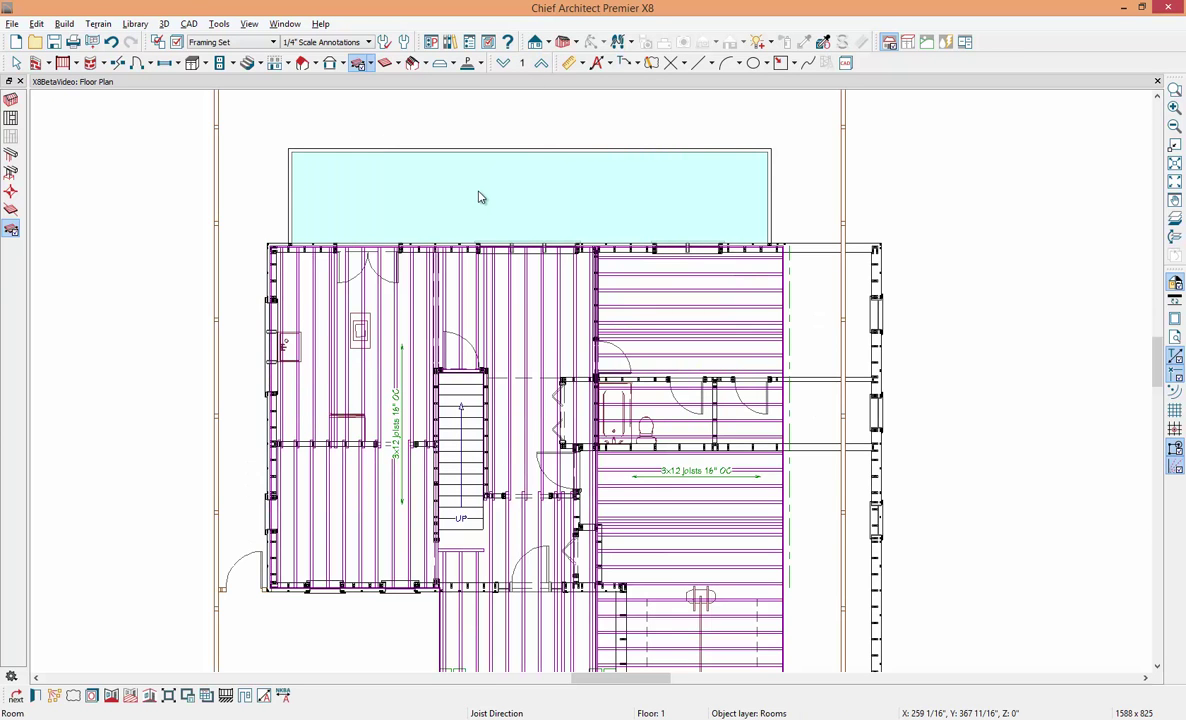
{"action": "double_click", "coordinate": [480, 197]}
{"action": "left_click", "coordinate": [418, 178]}
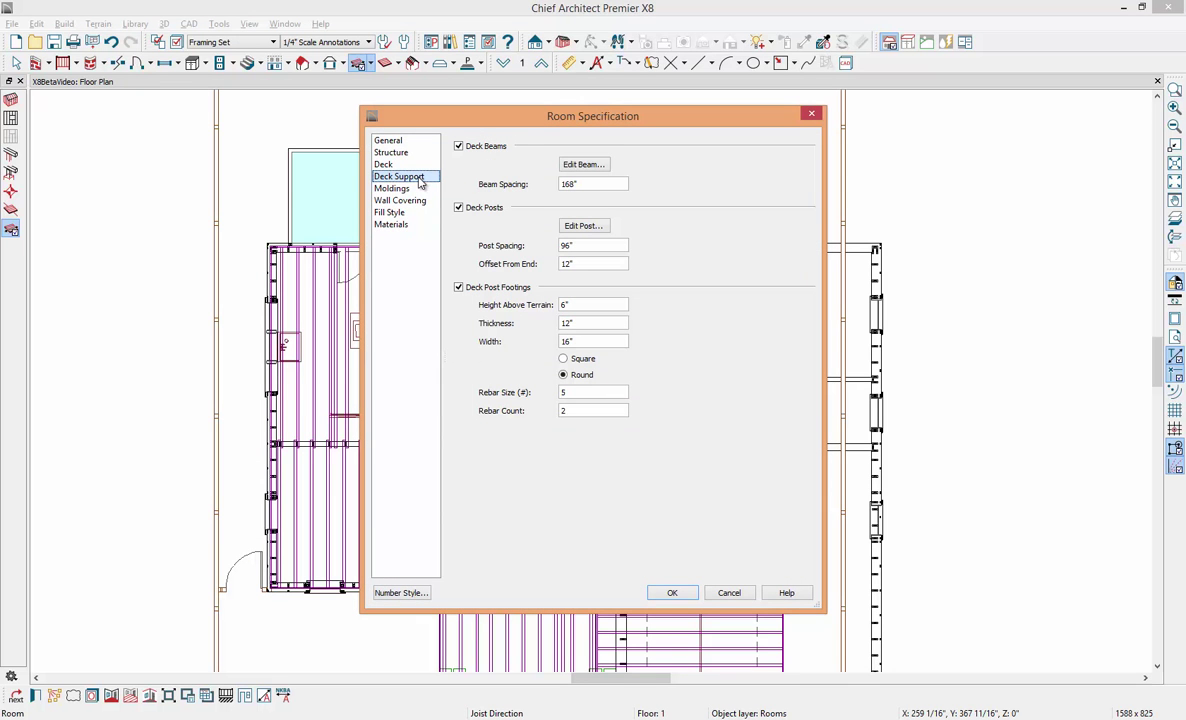
{"action": "left_click", "coordinate": [584, 165]}
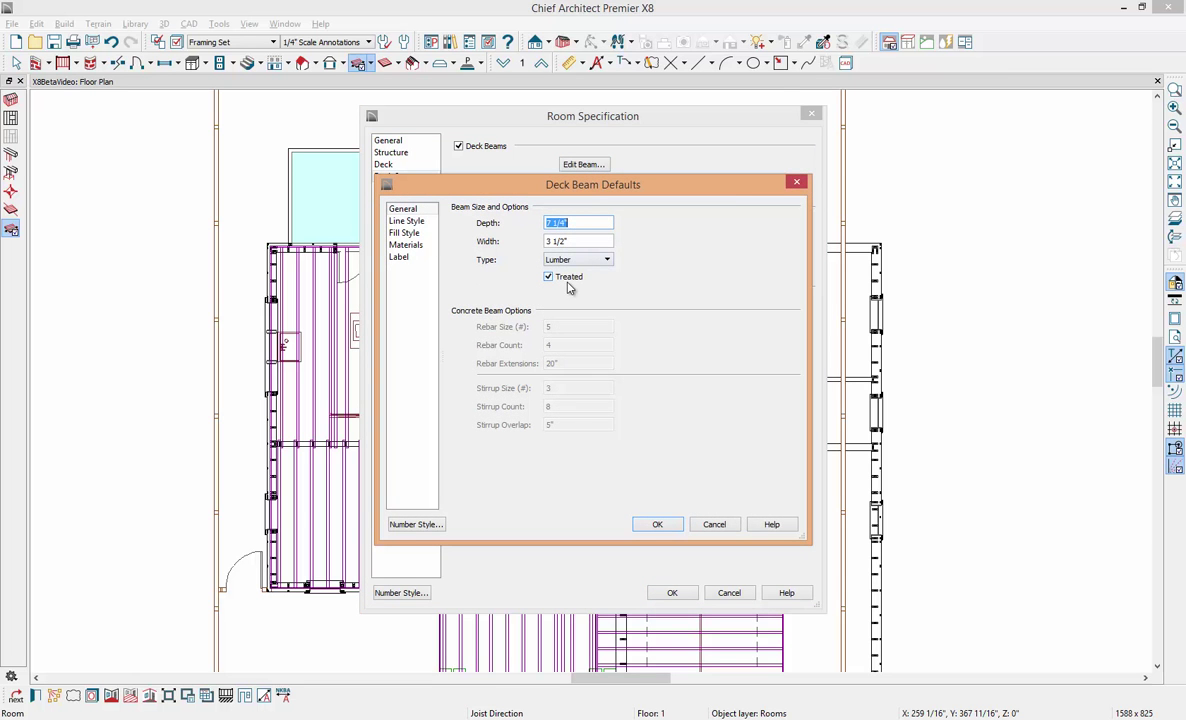
{"action": "left_click", "coordinate": [796, 182]}
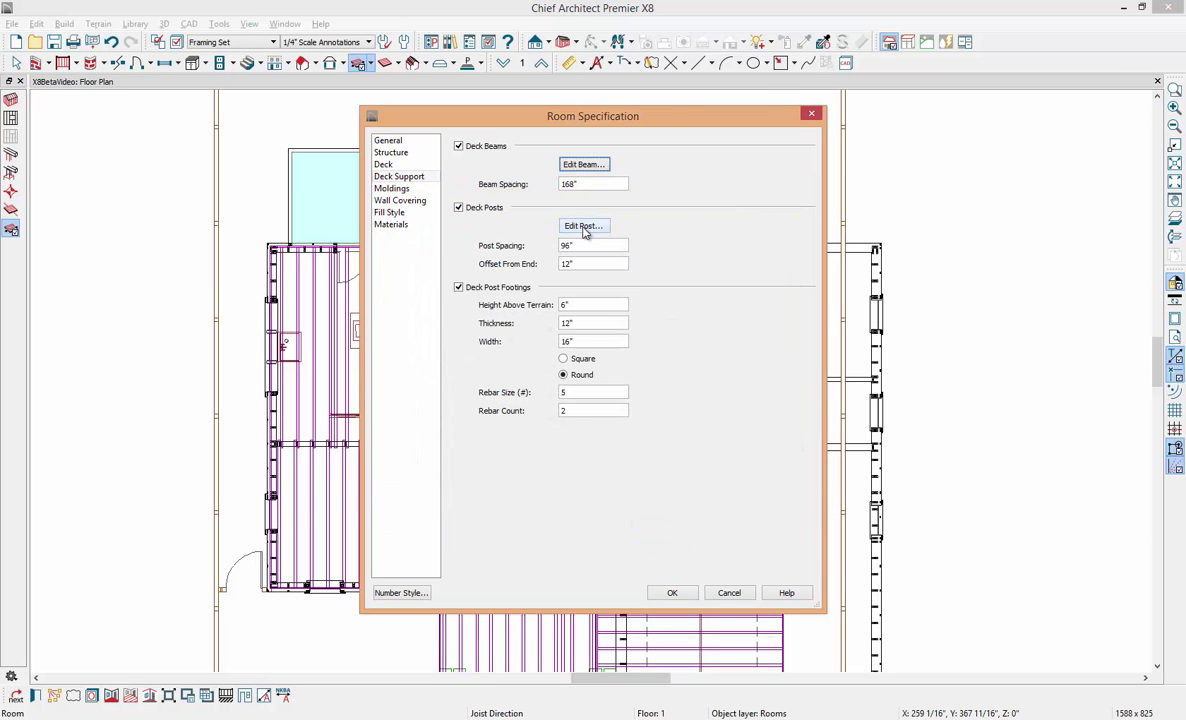
{"action": "left_click", "coordinate": [584, 226]}
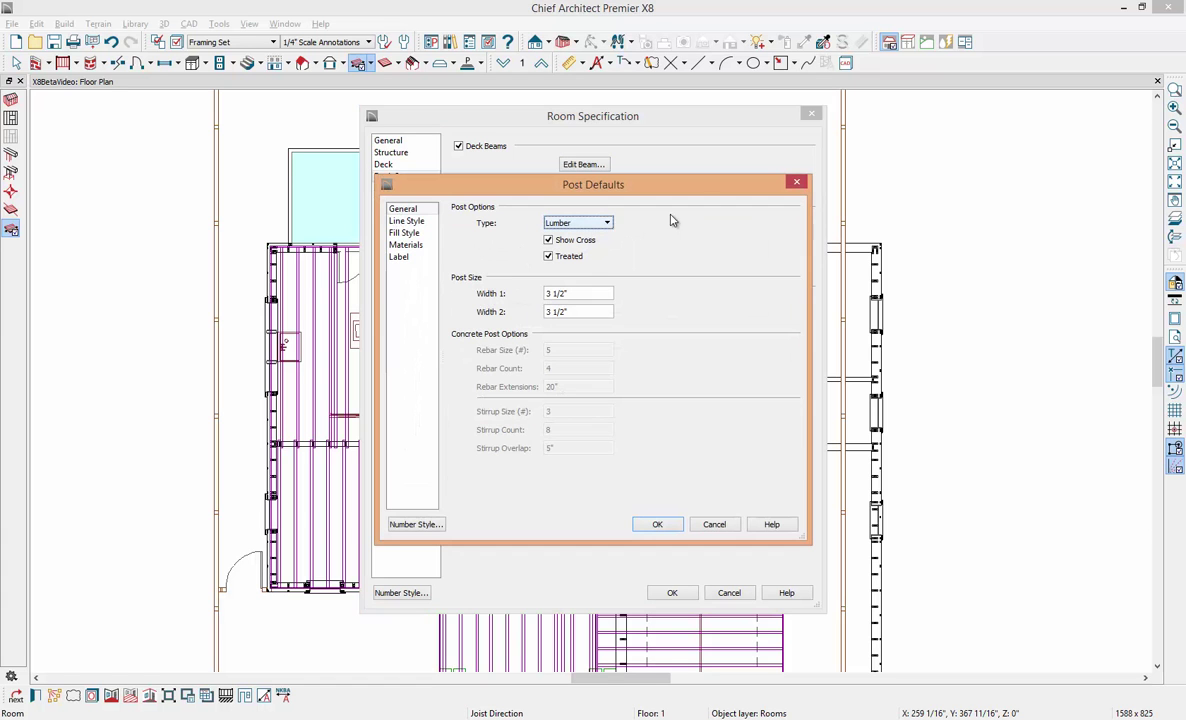
{"action": "left_click", "coordinate": [798, 183]}
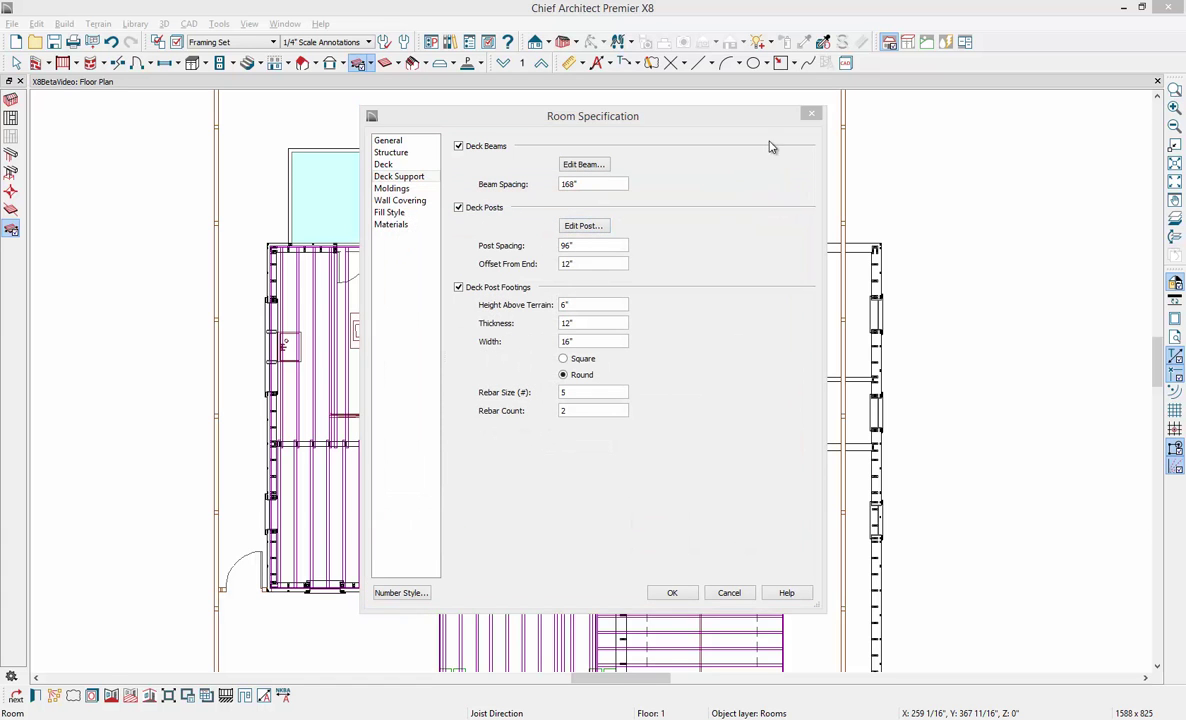
{"action": "left_click", "coordinate": [811, 114]}
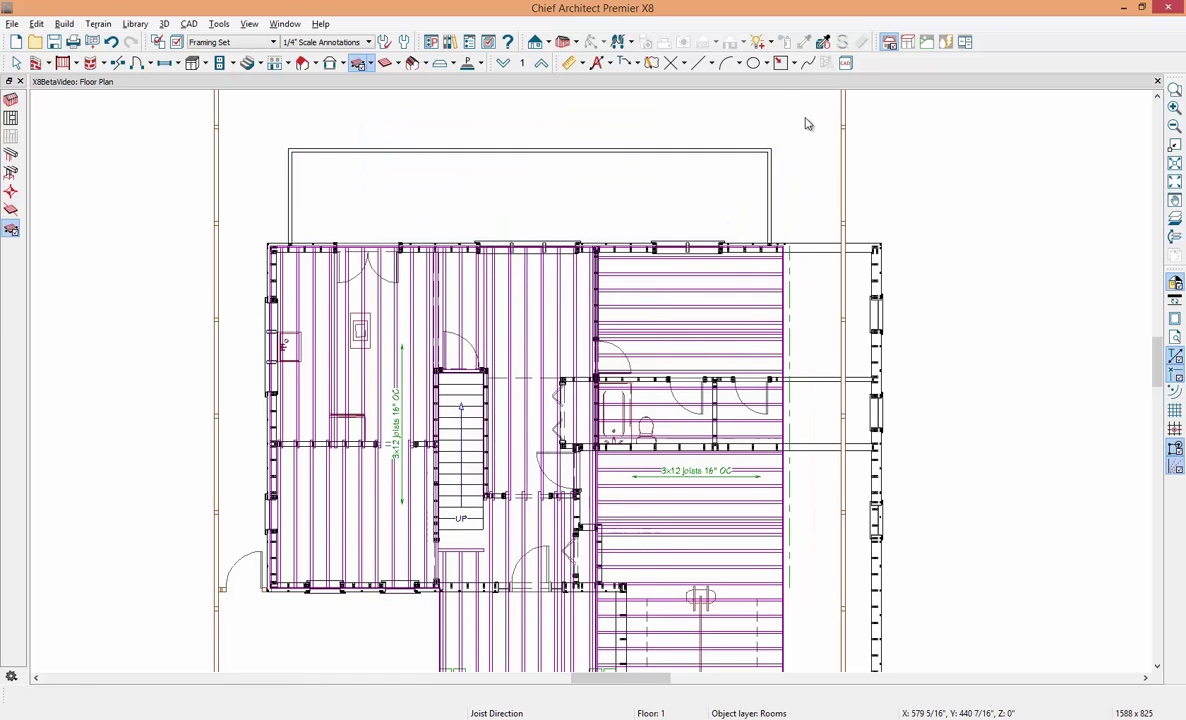
Step: Place a framing schedule in the empty area to the right of the floor 1 plan
{"action": "middle_click_drag", "start_coordinate": [810, 199], "coordinate": [383, 237]}
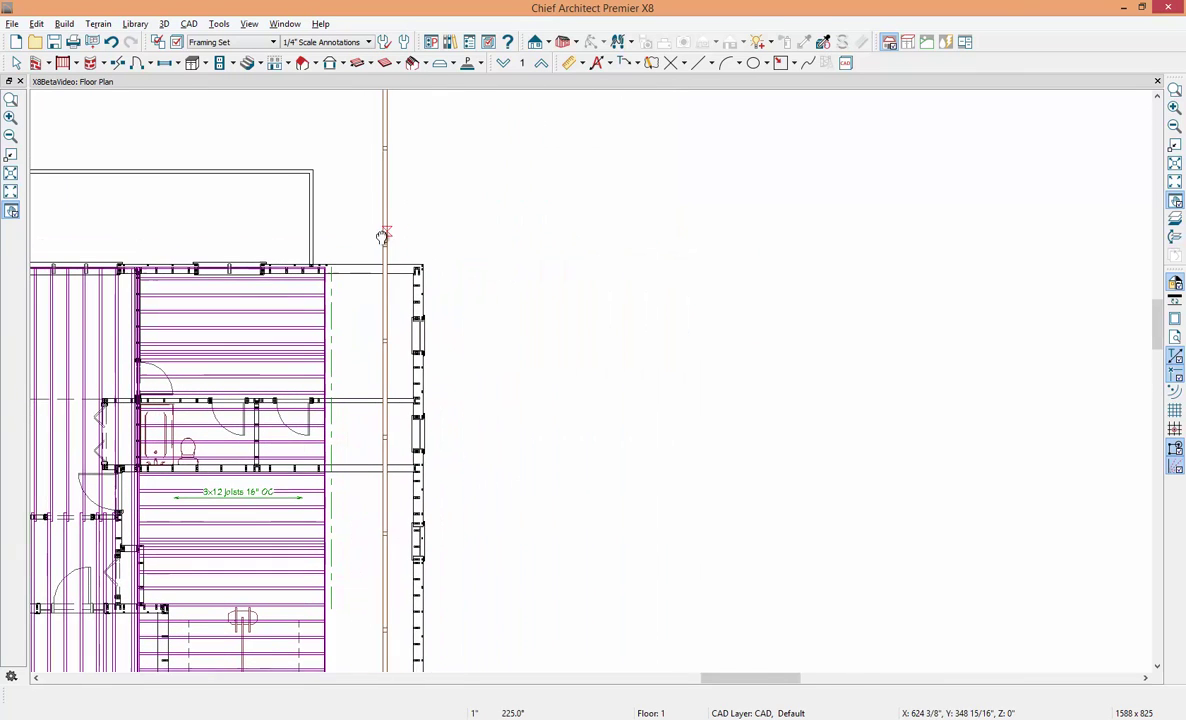
{"action": "left_click", "coordinate": [218, 24]}
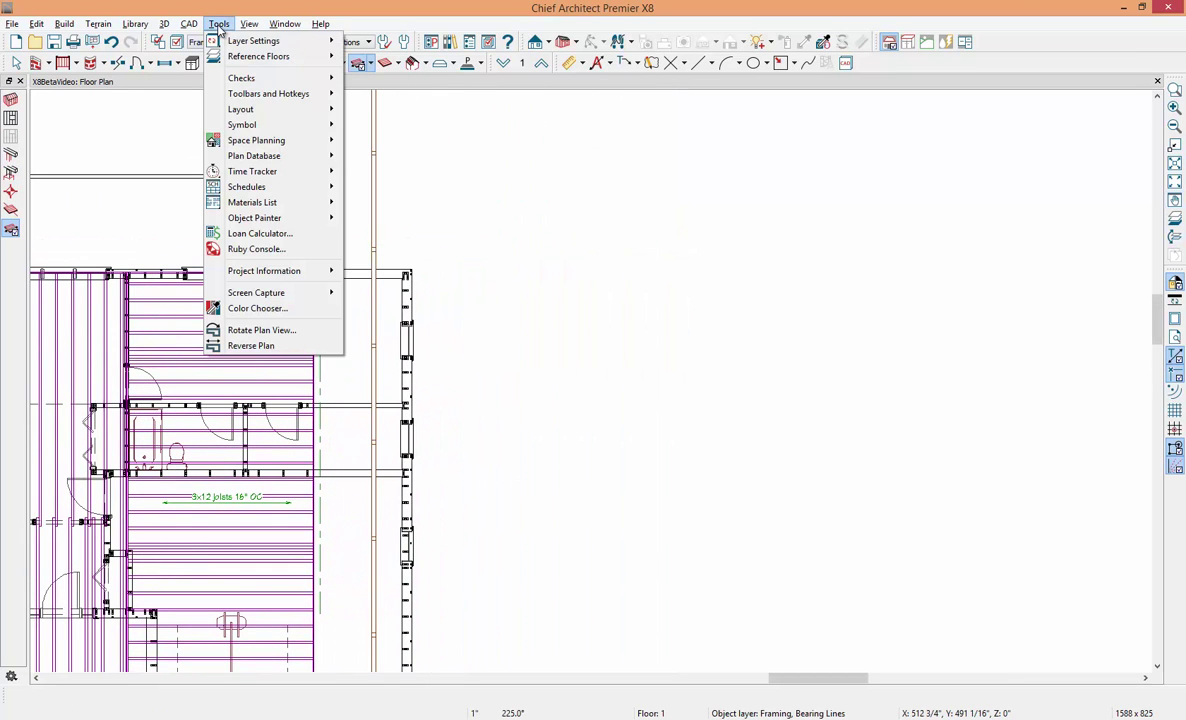
{"action": "mouse_move", "coordinate": [280, 187]}
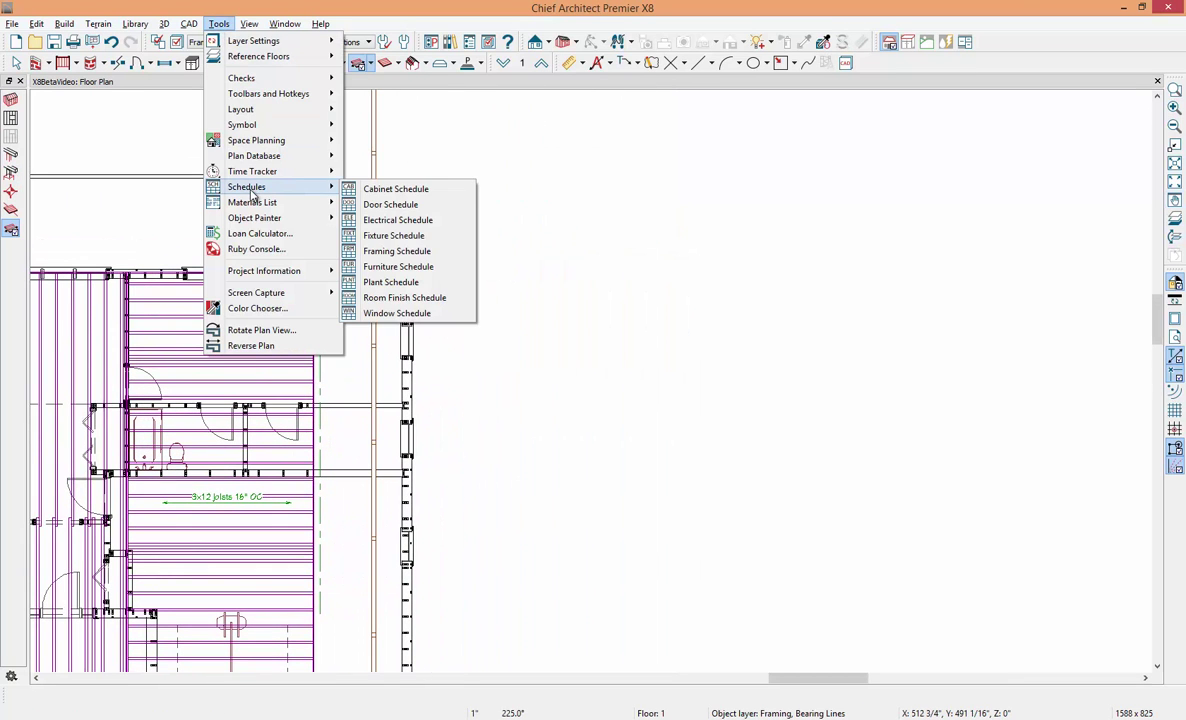
{"action": "left_click", "coordinate": [396, 251]}
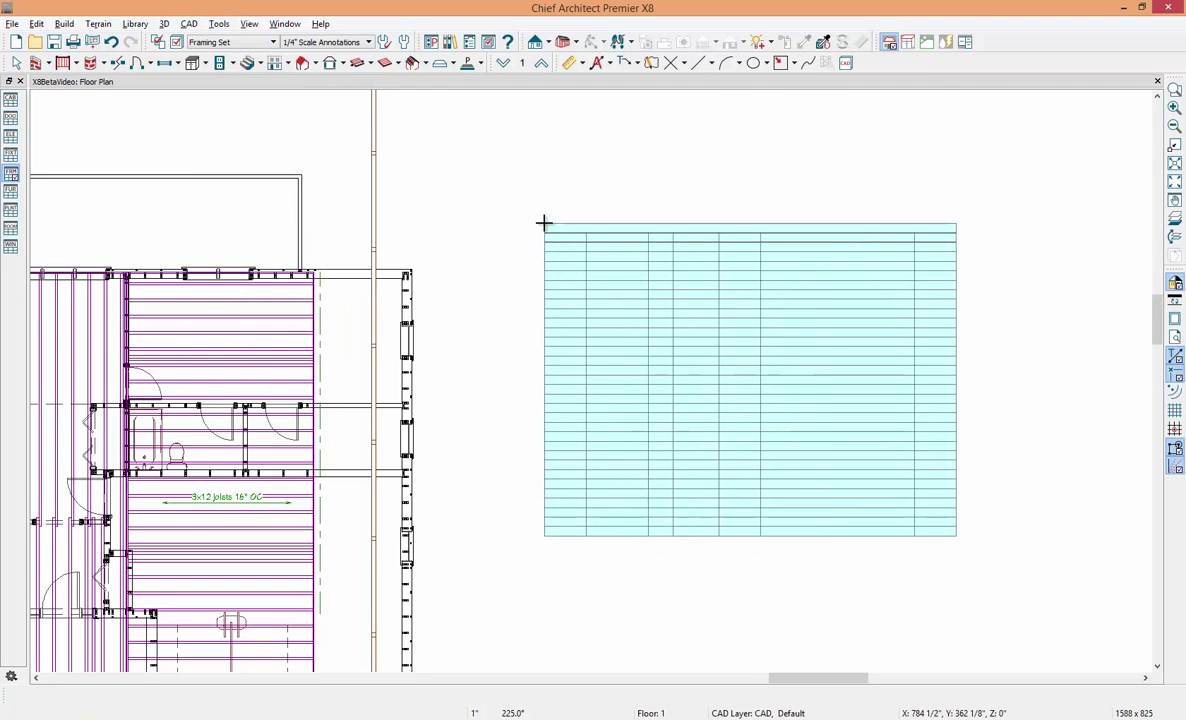
{"action": "left_click", "coordinate": [543, 222]}
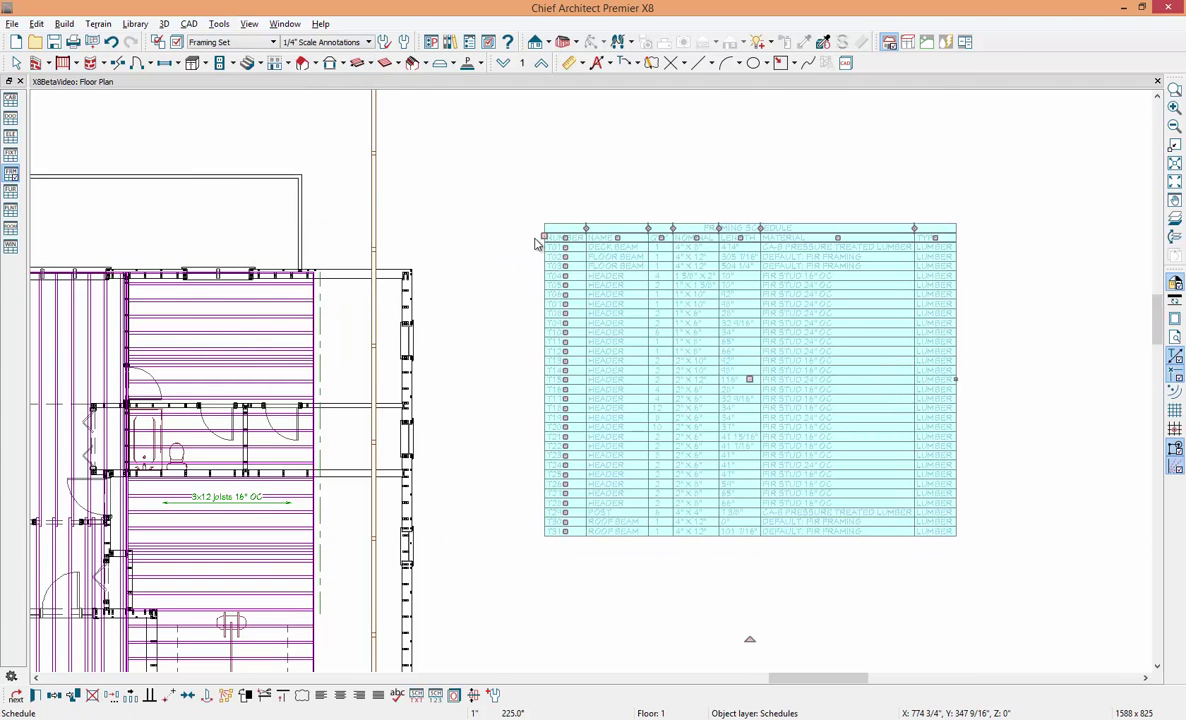
Step: Limit the framing schedule to deck beams, deck blocking, deck joists, deck planks and deck rim joists
{"action": "double_click", "coordinate": [538, 241]}
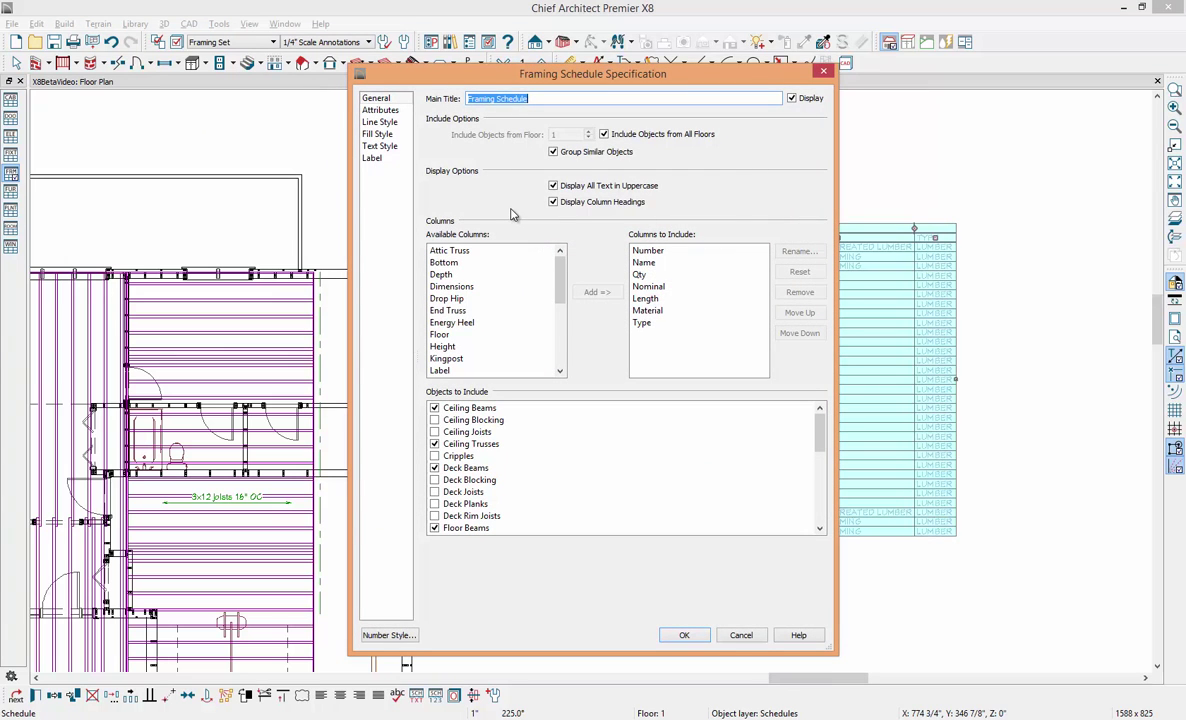
{"action": "left_click_drag", "start_coordinate": [559, 272], "coordinate": [563, 348]}
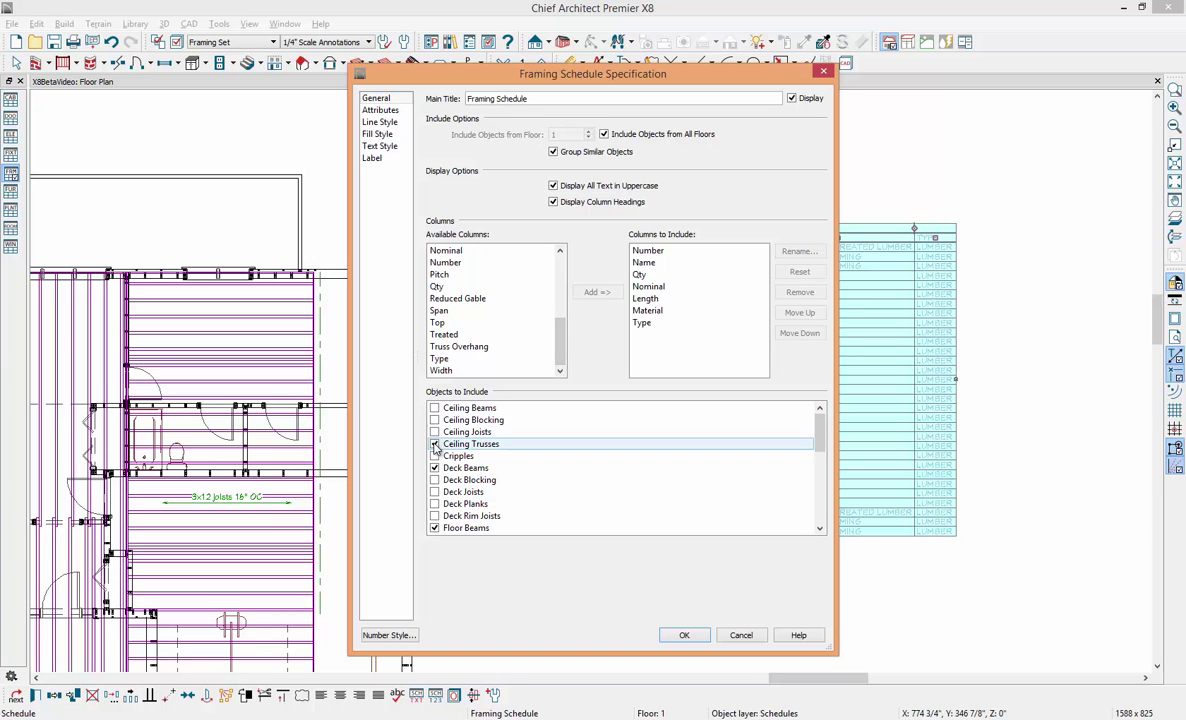
{"action": "left_click", "coordinate": [434, 480]}
{"action": "left_click", "coordinate": [434, 492]}
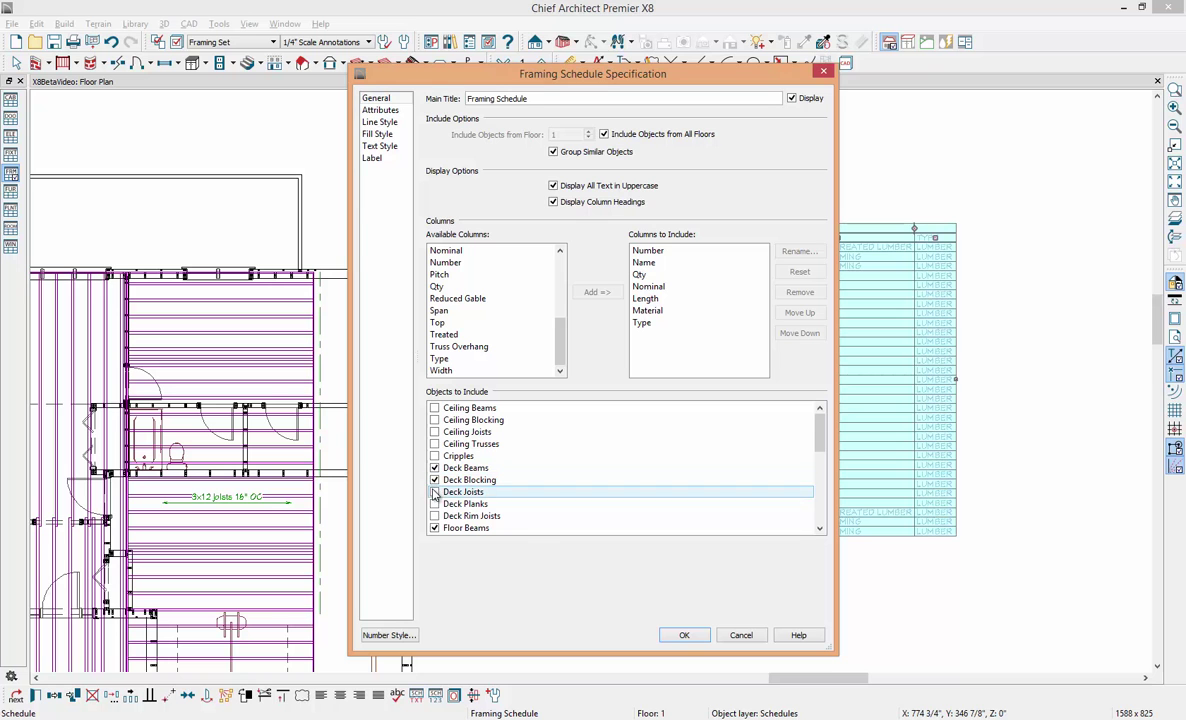
{"action": "left_click", "coordinate": [434, 504]}
{"action": "left_click", "coordinate": [434, 516]}
{"action": "scroll", "coordinate": [520, 480], "scroll_direction": "down", "scroll_amount": 3}
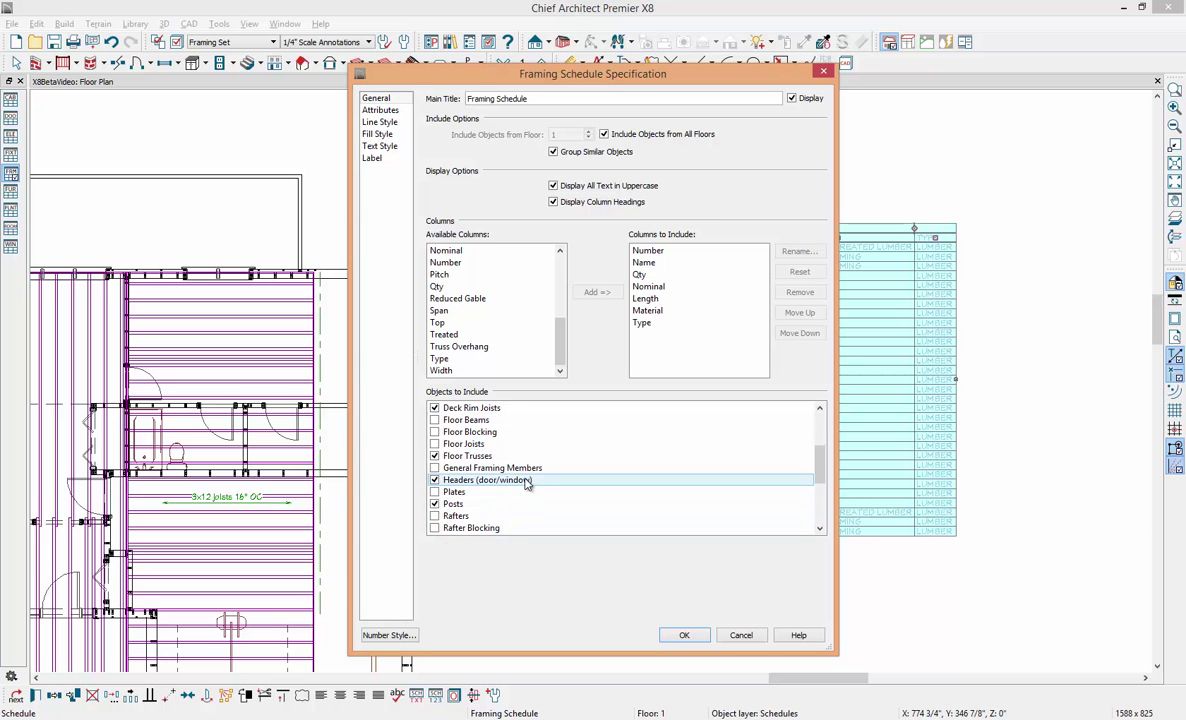
{"action": "left_click", "coordinate": [434, 456]}
{"action": "left_click", "coordinate": [434, 480]}
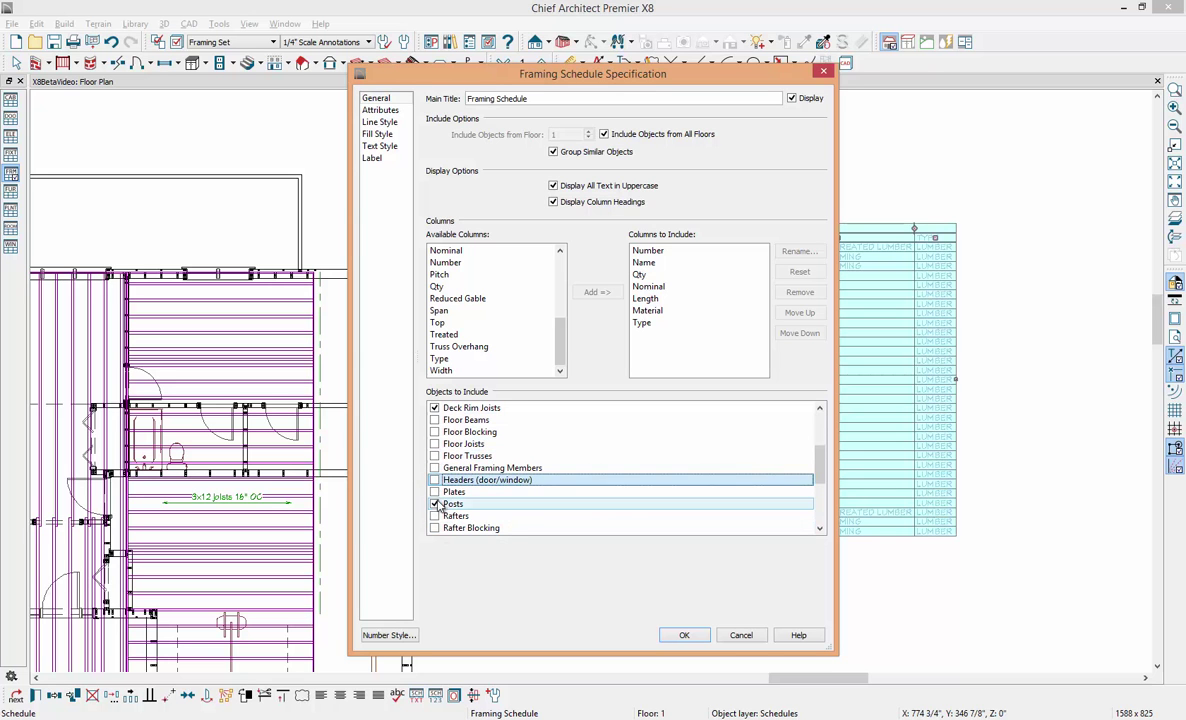
{"action": "scroll", "coordinate": [471, 500], "scroll_direction": "down", "scroll_amount": 3}
{"action": "left_click", "coordinate": [434, 456]}
{"action": "left_click", "coordinate": [434, 480]}
{"action": "left_click", "coordinate": [686, 636]}
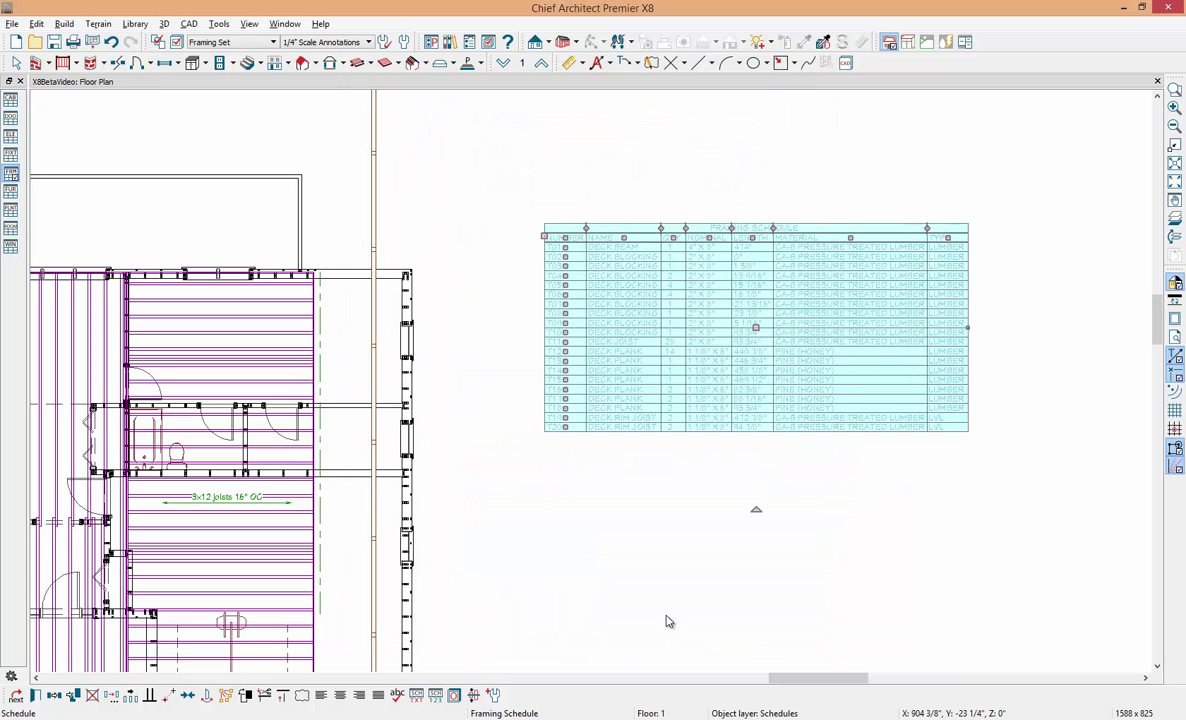
Step: Open the wall detail of the exterior pony wall that borders the deck and view its framing layers
{"action": "key", "text": "space"}
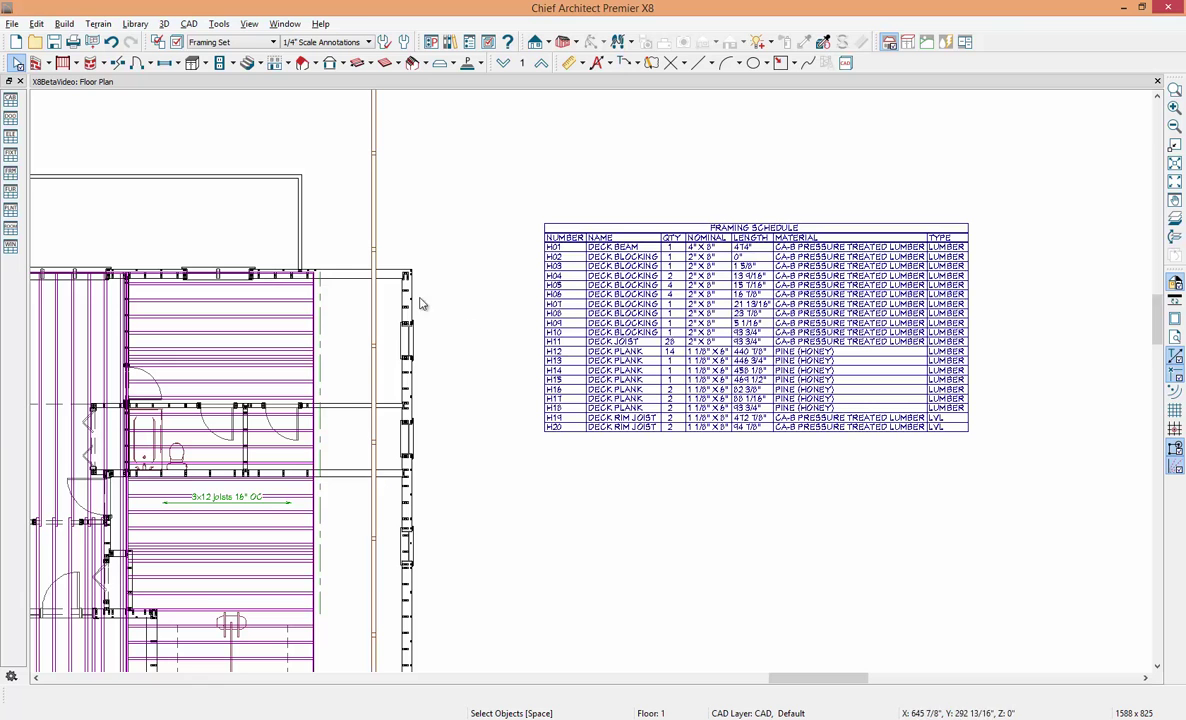
{"action": "left_click", "coordinate": [330, 272]}
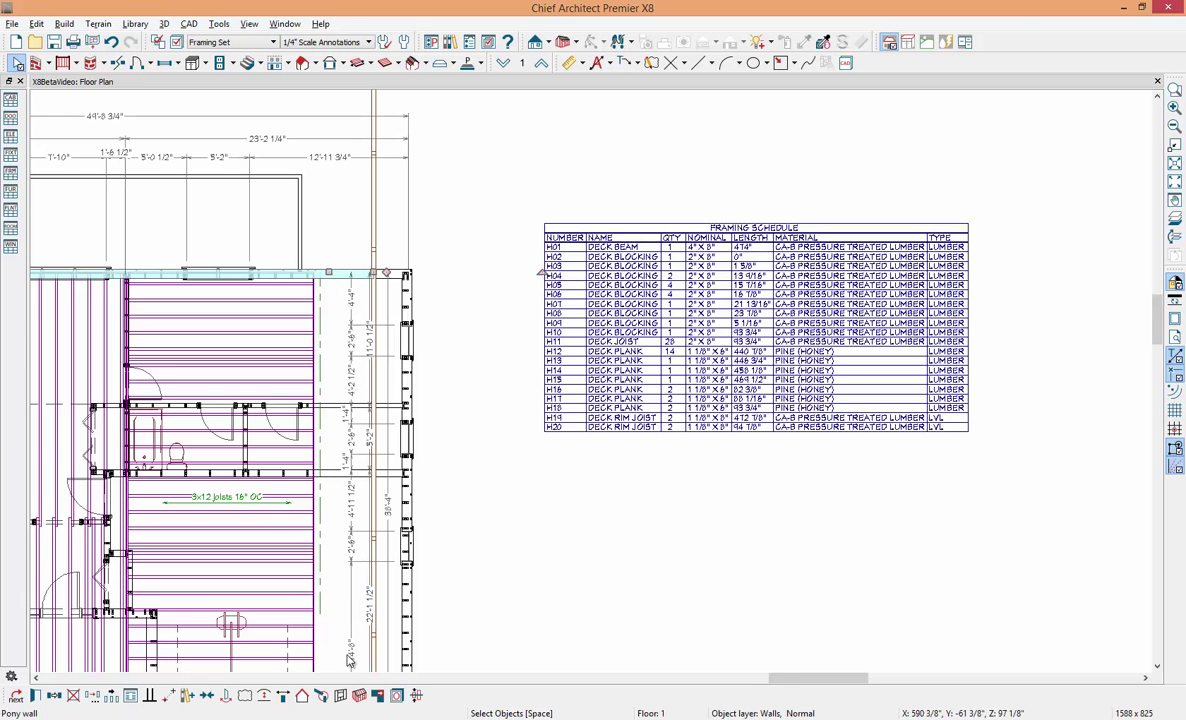
{"action": "left_click", "coordinate": [340, 695]}
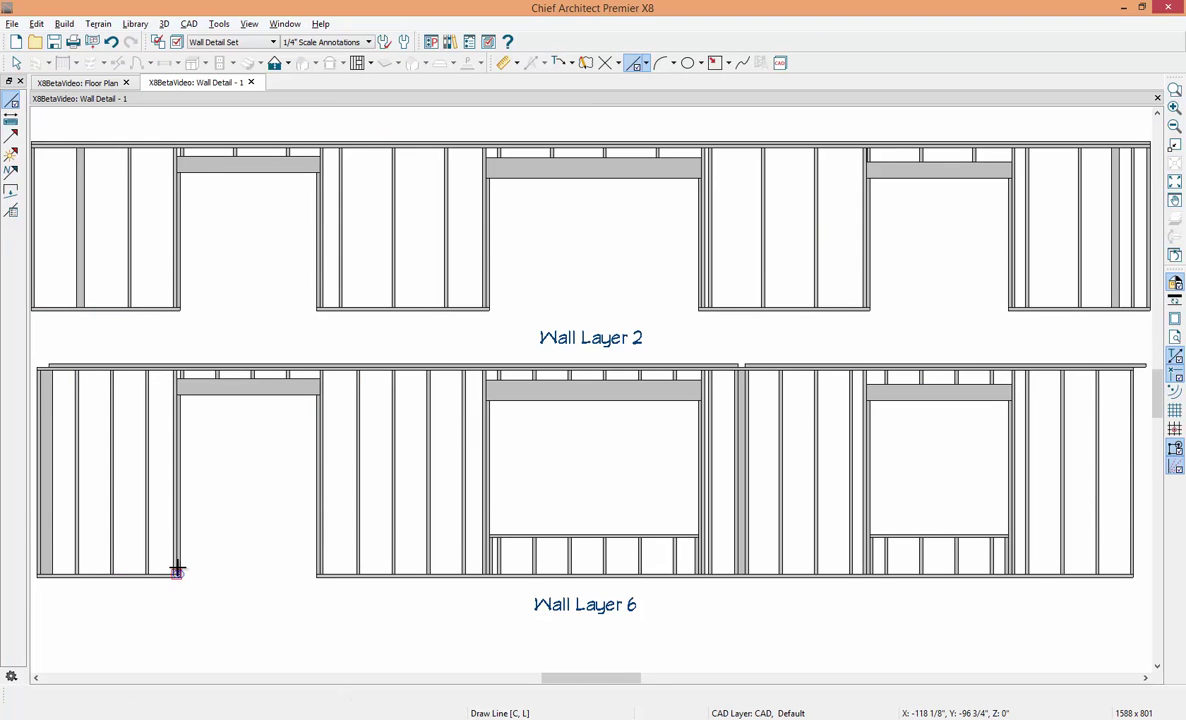
{"action": "scroll", "coordinate": [180, 567], "scroll_direction": "down", "scroll_amount": 1}
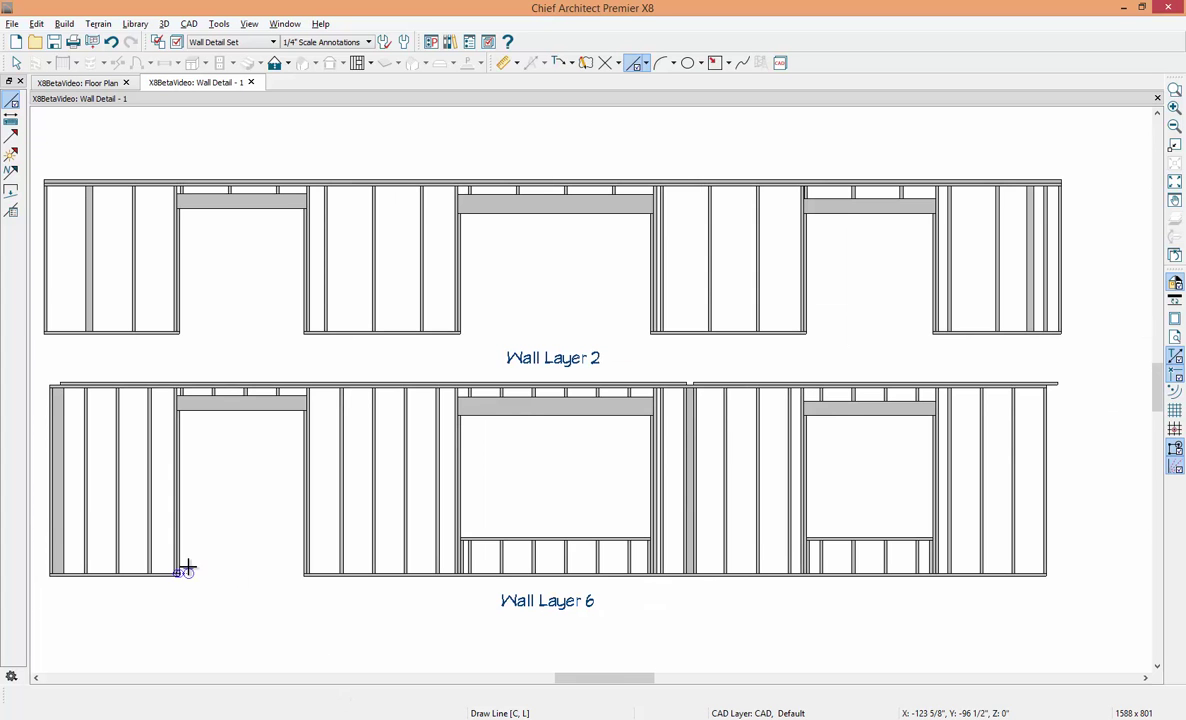
Step: Place a framing schedule in the empty area above and to the right of the wall detail's framing layers
{"action": "scroll", "coordinate": [168, 562], "scroll_direction": "down", "scroll_amount": 2}
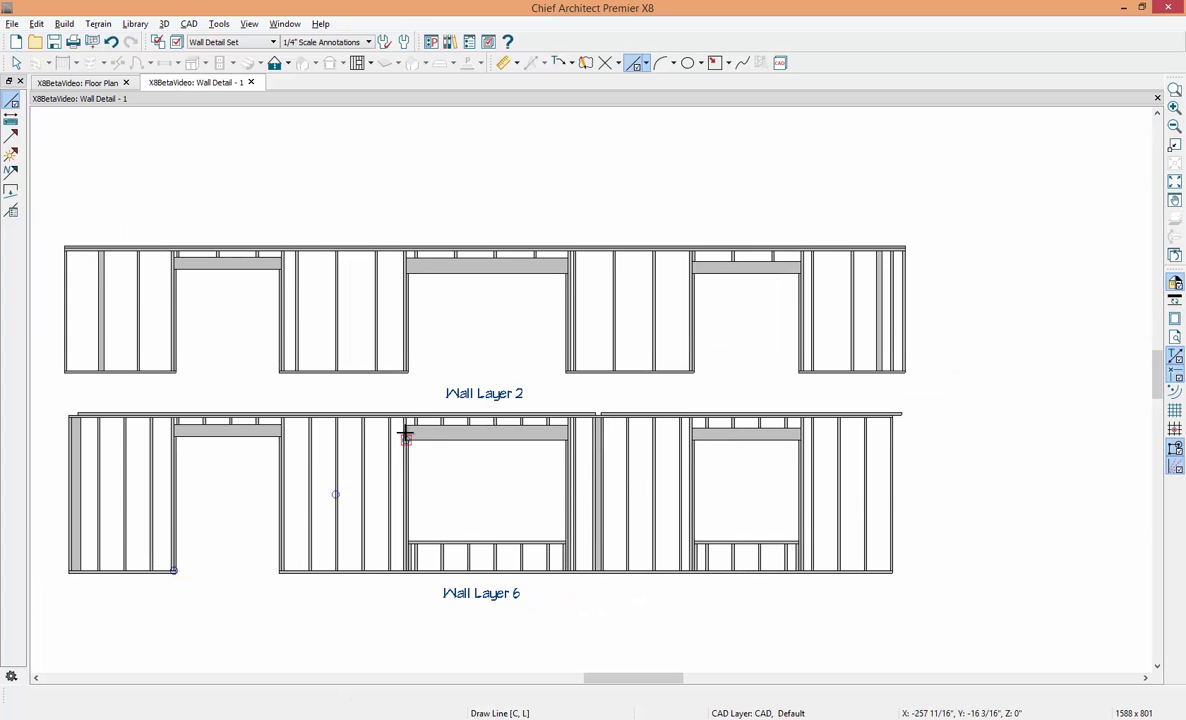
{"action": "middle_click_drag", "start_coordinate": [469, 352], "coordinate": [521, 598]}
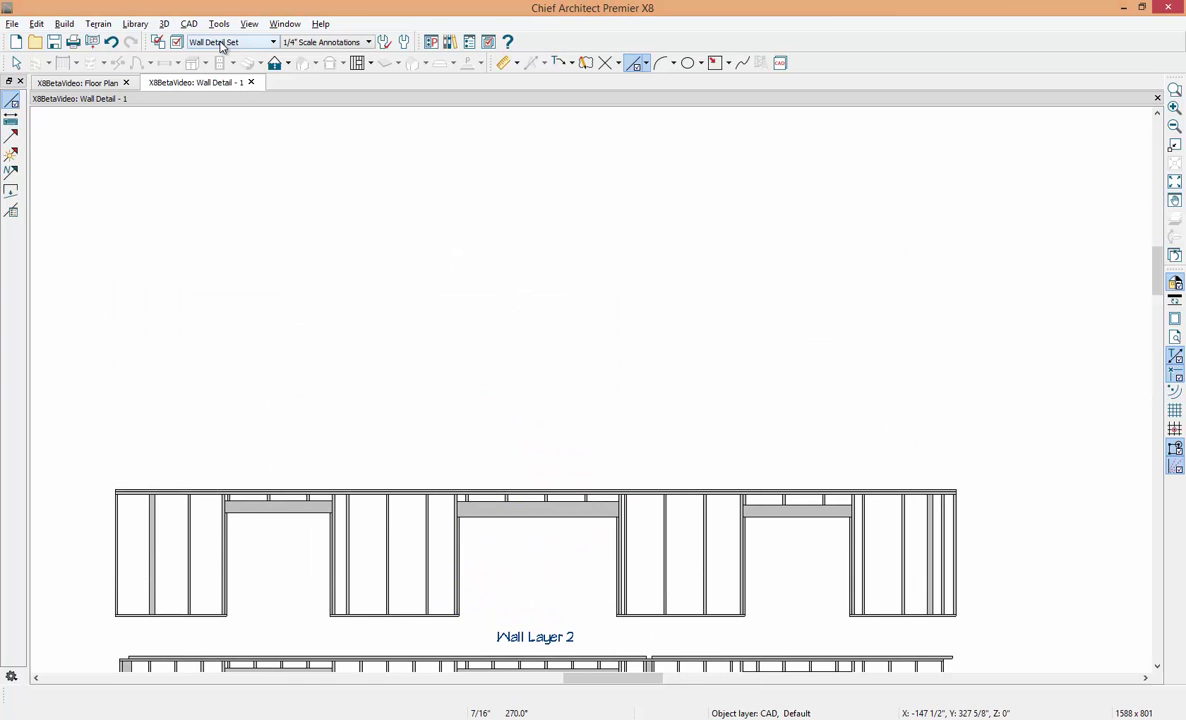
{"action": "left_click", "coordinate": [217, 25]}
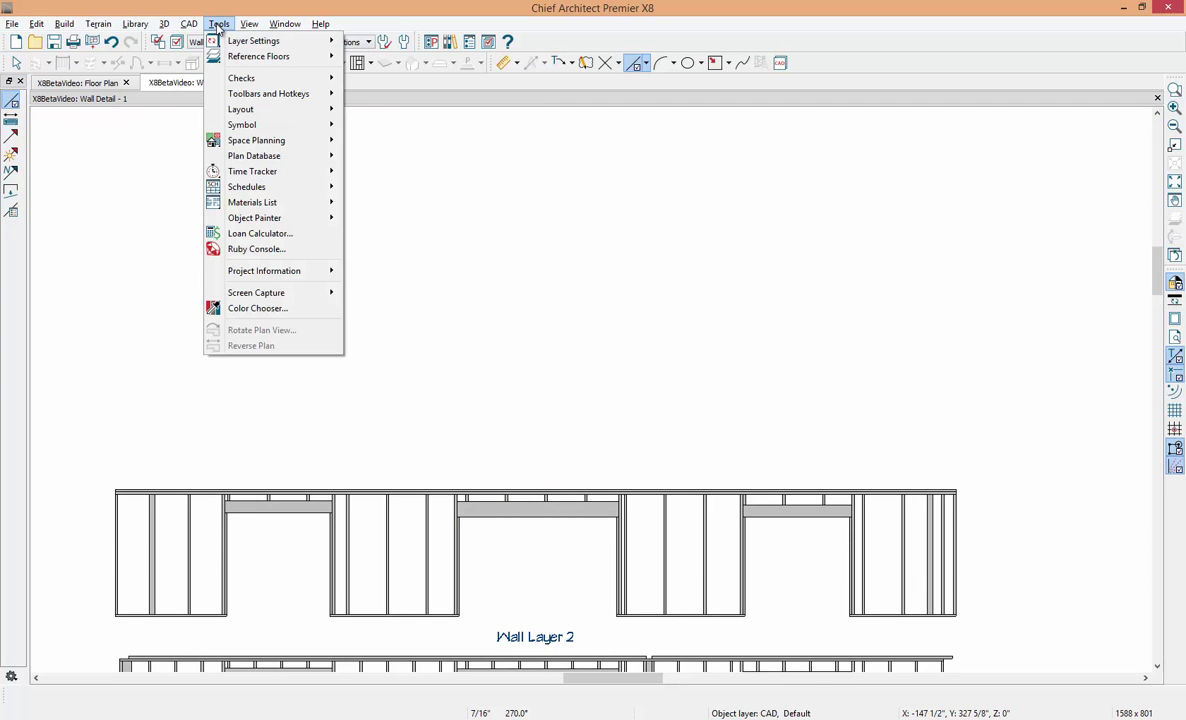
{"action": "mouse_move", "coordinate": [262, 190]}
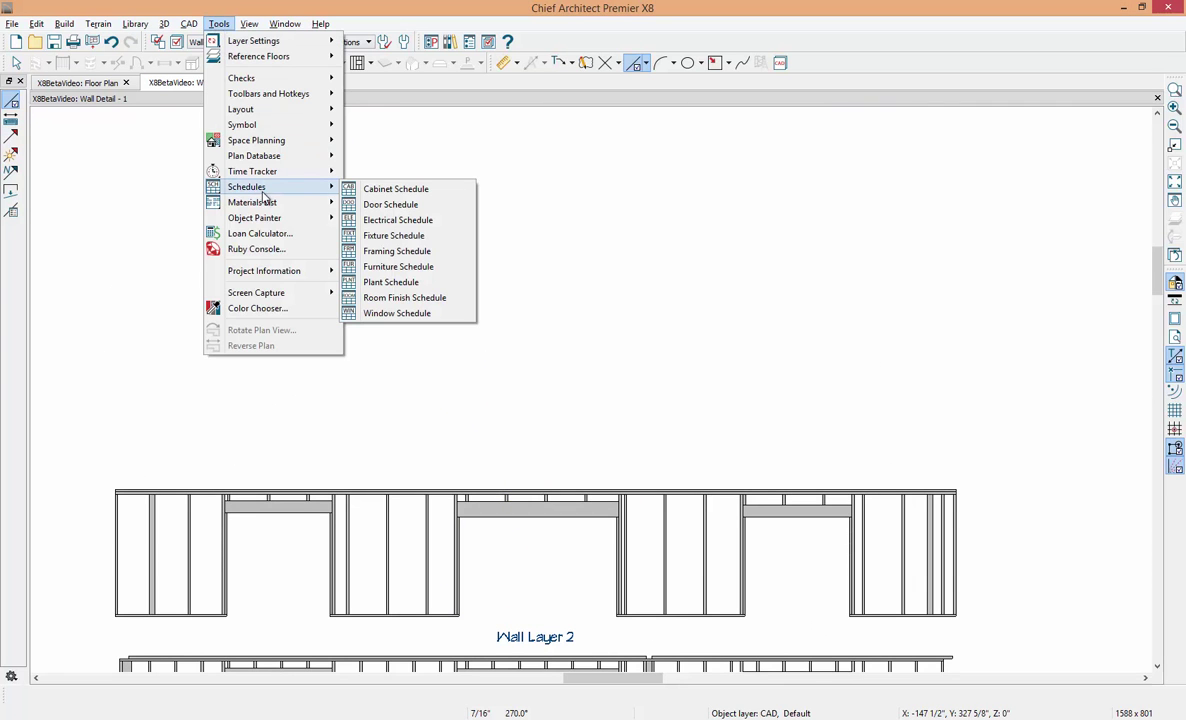
{"action": "left_click", "coordinate": [403, 251]}
{"action": "middle_click_drag", "start_coordinate": [532, 241], "coordinate": [253, 185]}
{"action": "left_click", "coordinate": [450, 162]}
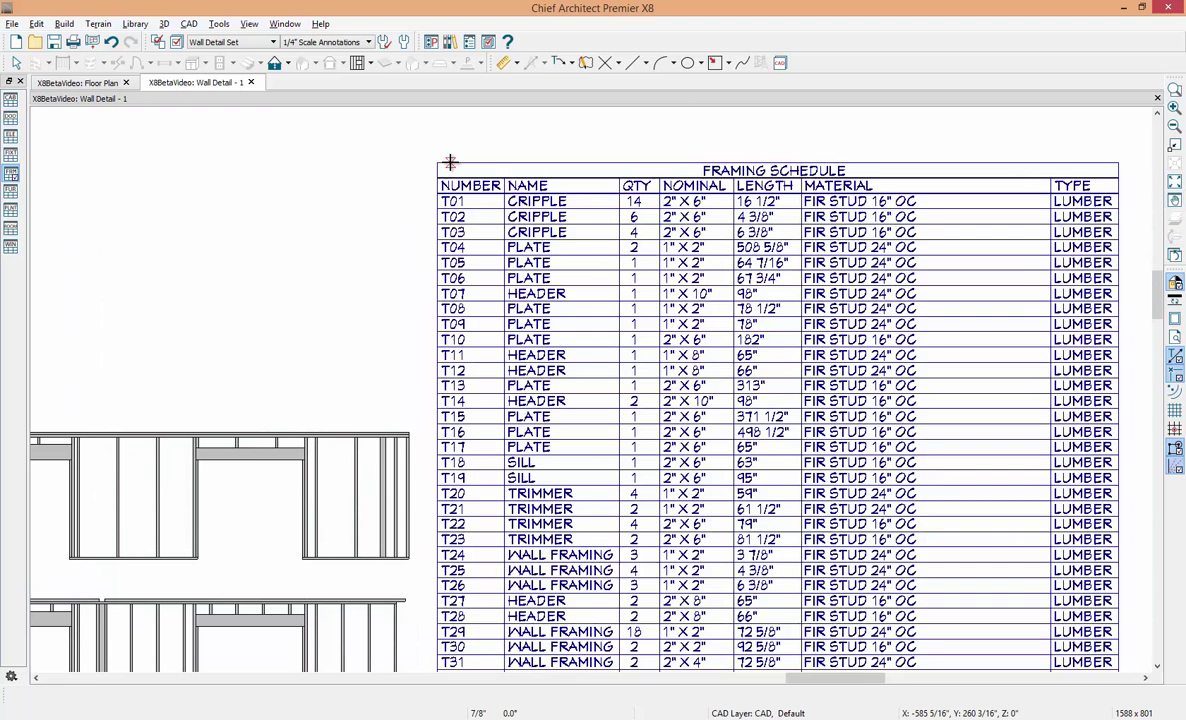
Step: Limit the wall detail's framing schedule to door and window headers
{"action": "key", "text": "space"}
{"action": "left_click", "coordinate": [495, 232]}
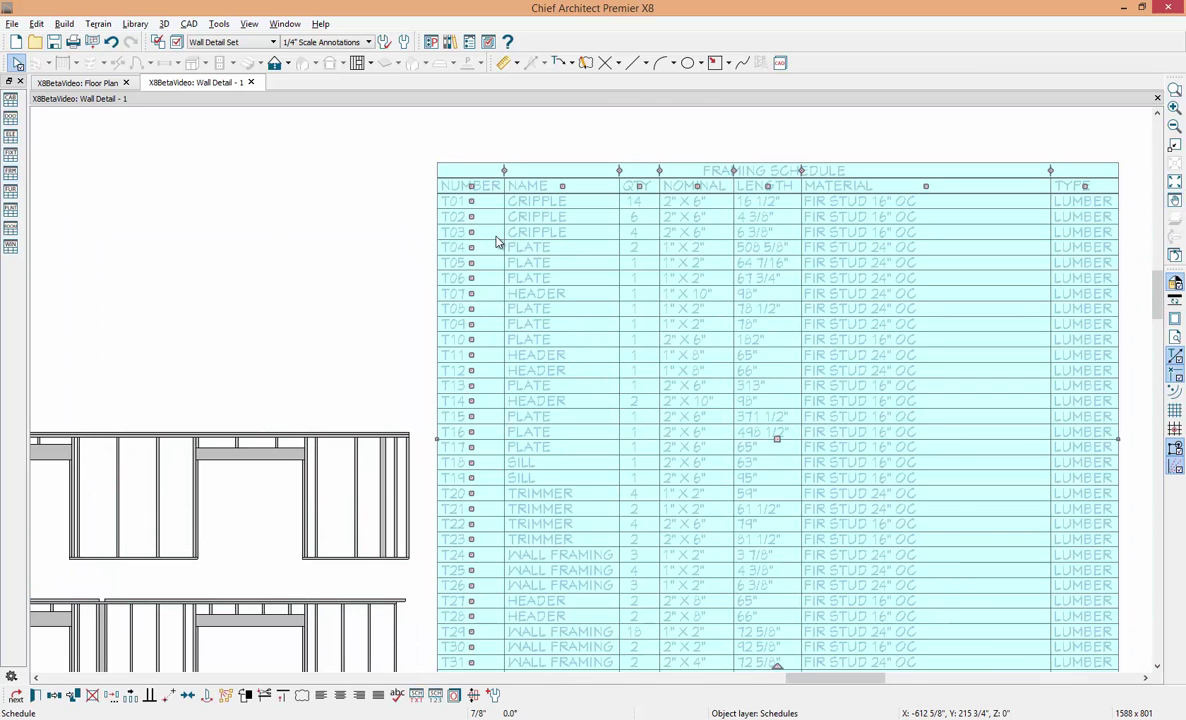
{"action": "double_click", "coordinate": [498, 242]}
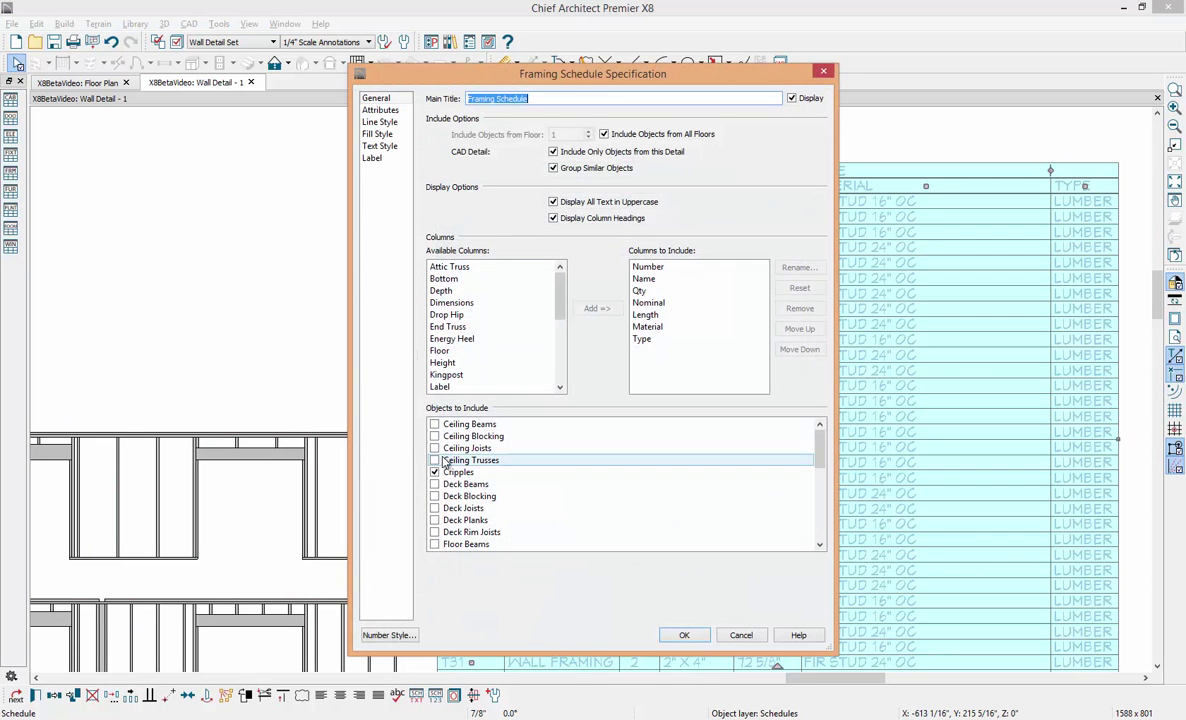
{"action": "left_click", "coordinate": [478, 441]}
{"action": "scroll", "coordinate": [478, 441], "scroll_direction": "down", "scroll_amount": 10}
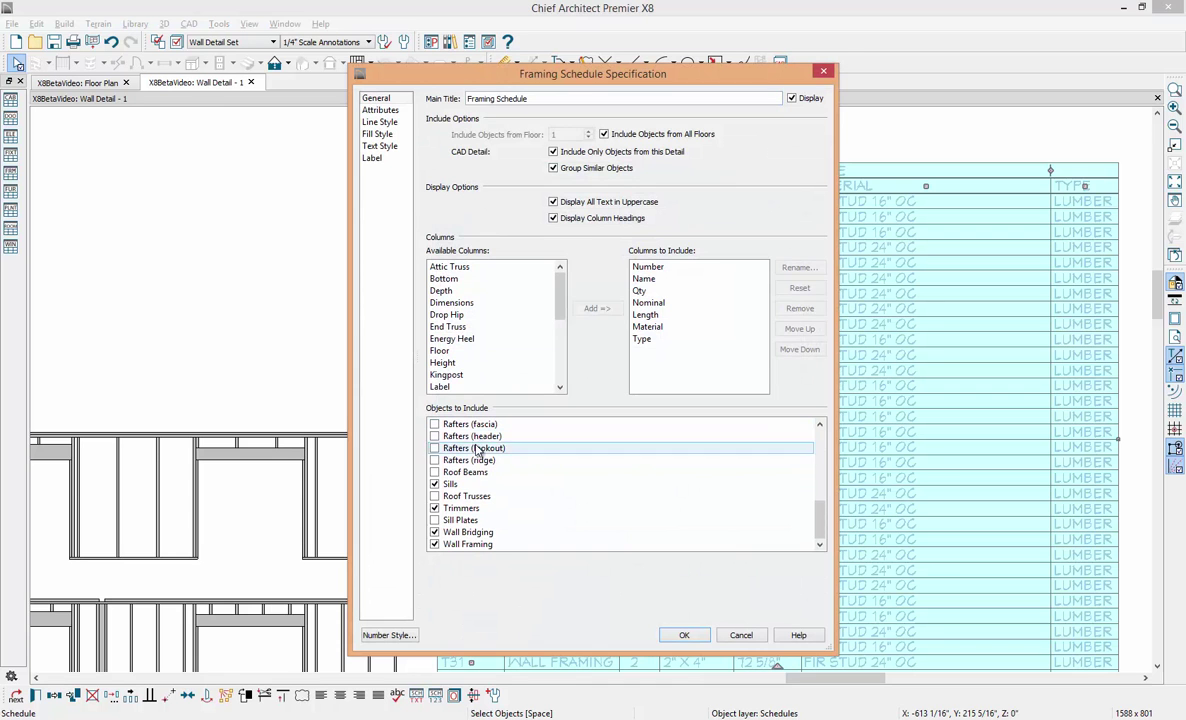
{"action": "left_click", "coordinate": [470, 545], "text": "shift"}
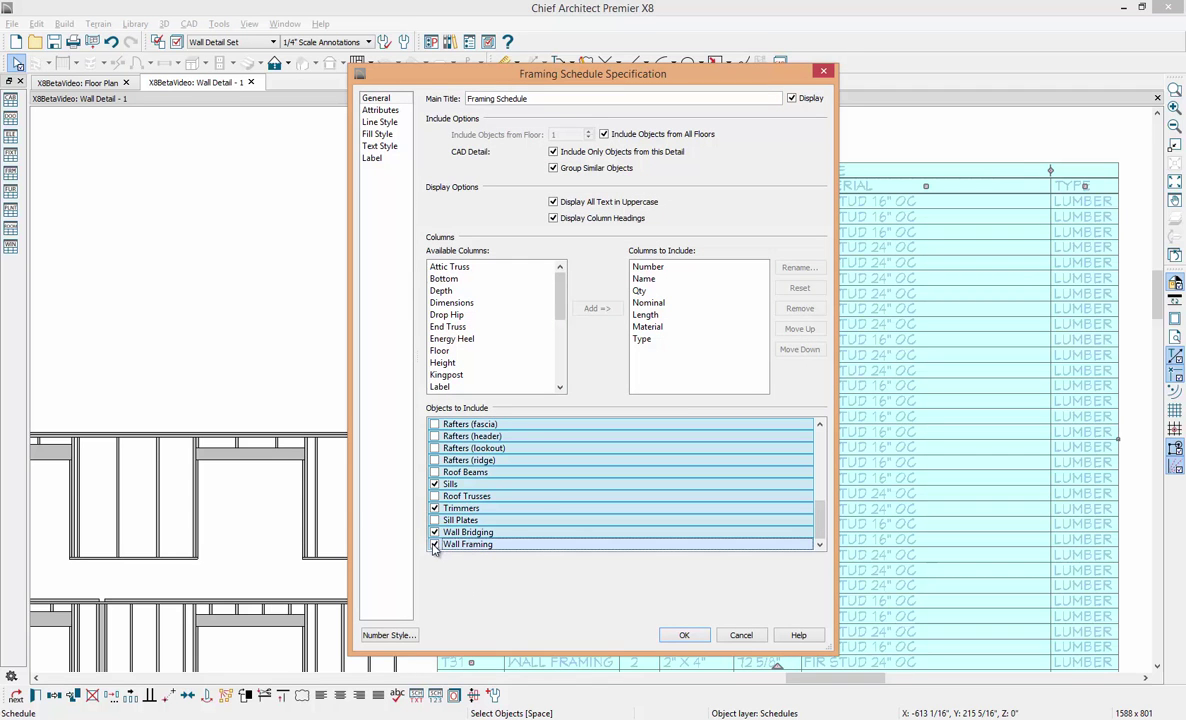
{"action": "scroll", "coordinate": [437, 543], "scroll_direction": "up", "scroll_amount": 3}
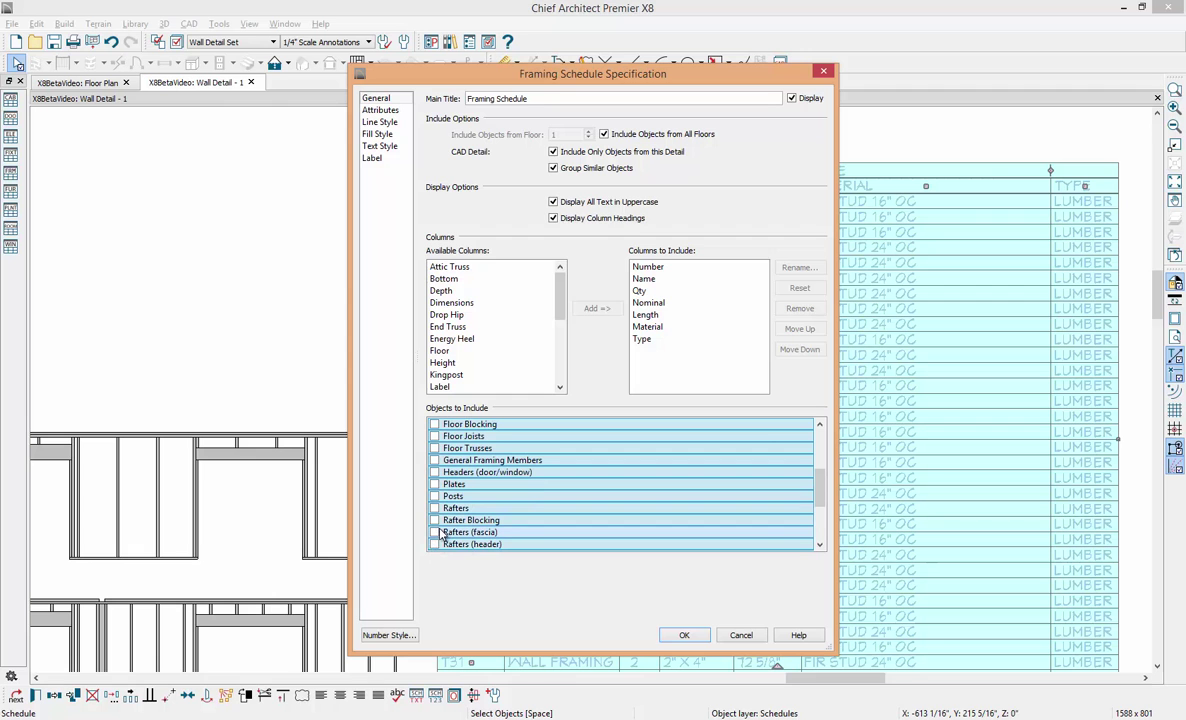
{"action": "left_click", "coordinate": [434, 472]}
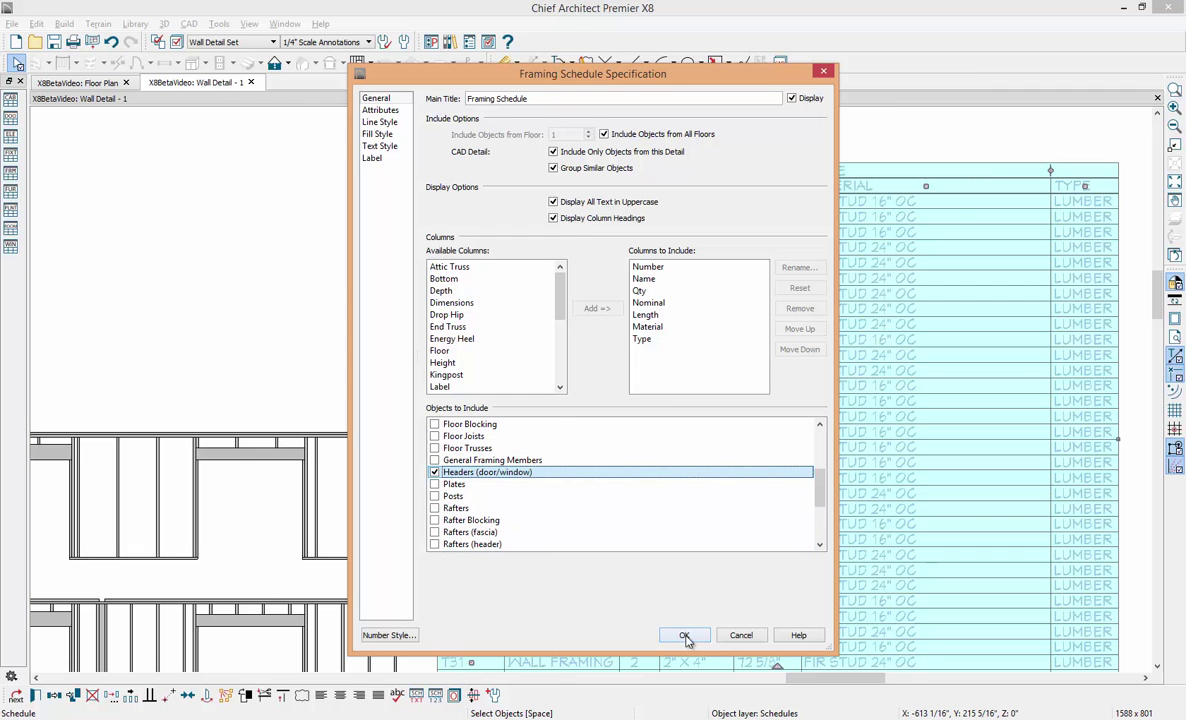
{"action": "left_click", "coordinate": [684, 636]}
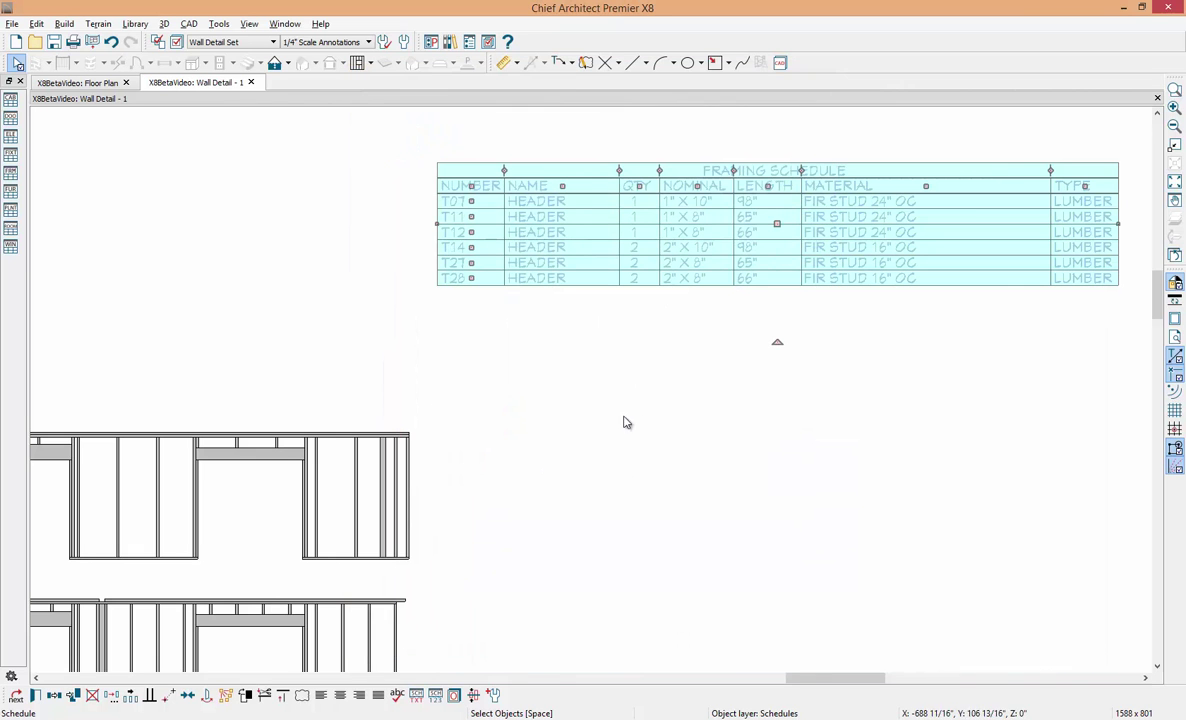
Step: Move the header schedule down so it sits beside the wall layer framing elevations
{"action": "left_click_drag", "start_coordinate": [777, 223], "coordinate": [777, 616]}
{"action": "middle_click_drag", "start_coordinate": [716, 456], "coordinate": [749, 230]}
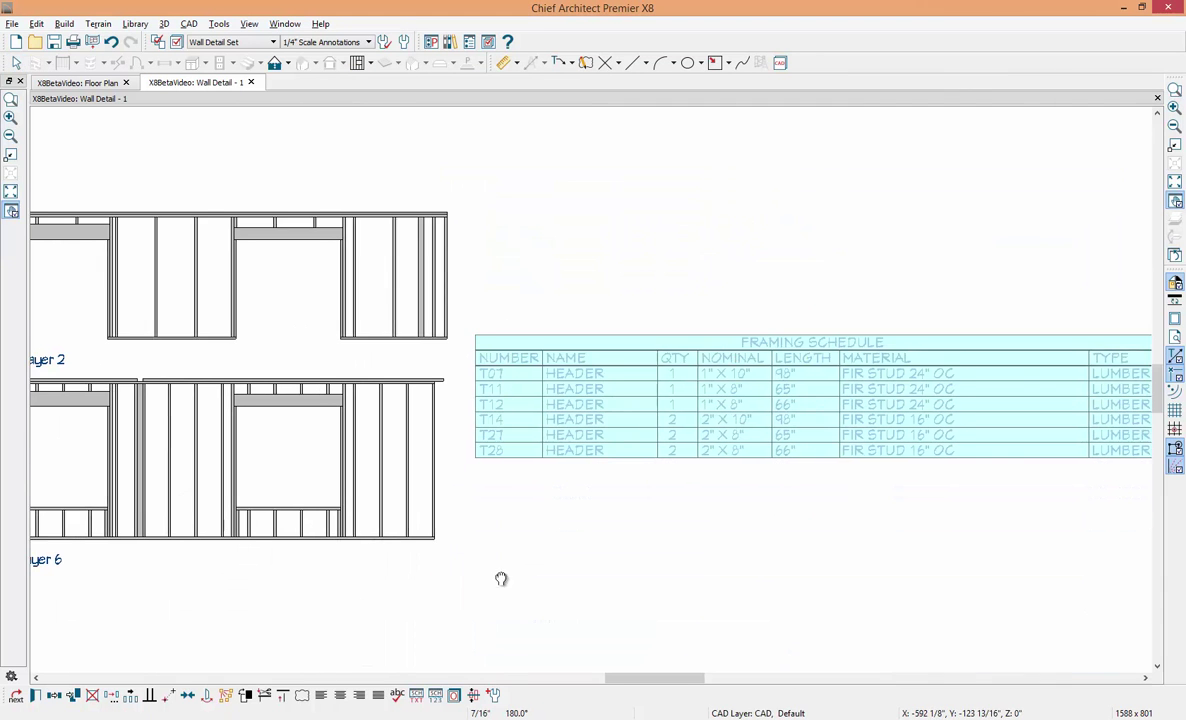
{"action": "middle_click_drag", "start_coordinate": [500, 574], "coordinate": [523, 579]}
Step: Show labels for the header schedule with the prefix H, keeping circular callouts, and deselect the schedule
{"action": "key", "text": "ctrl+e"}
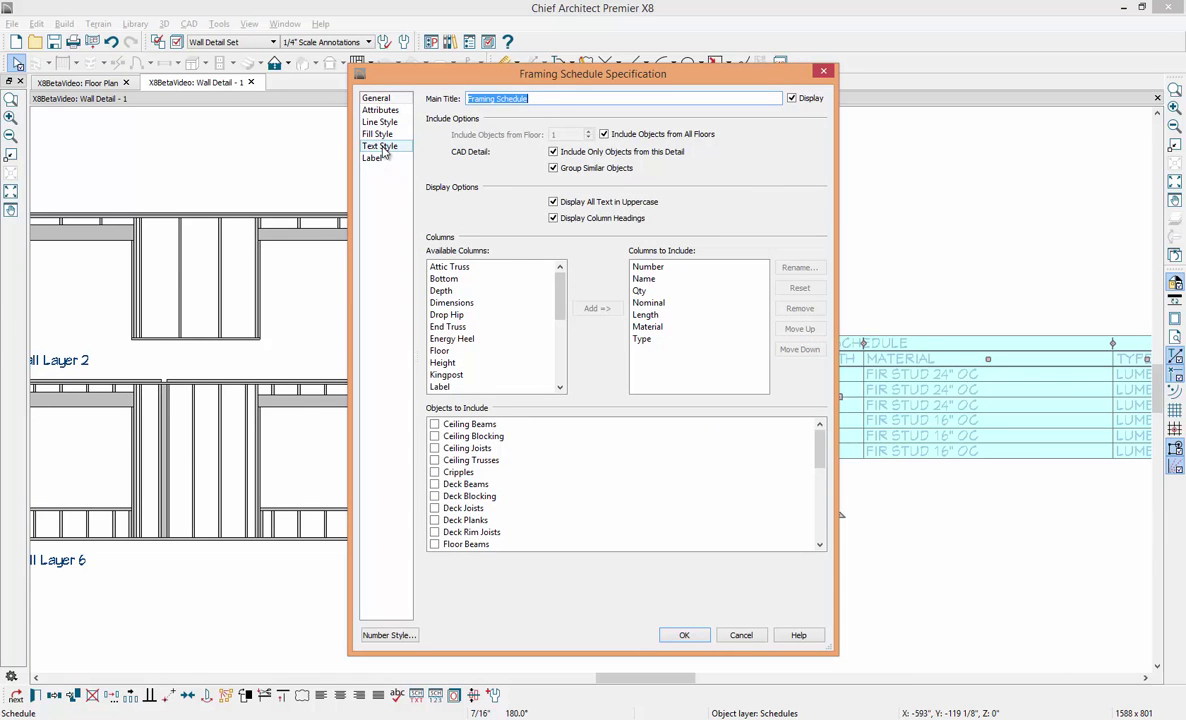
{"action": "left_click", "coordinate": [378, 159]}
{"action": "left_click", "coordinate": [515, 111]}
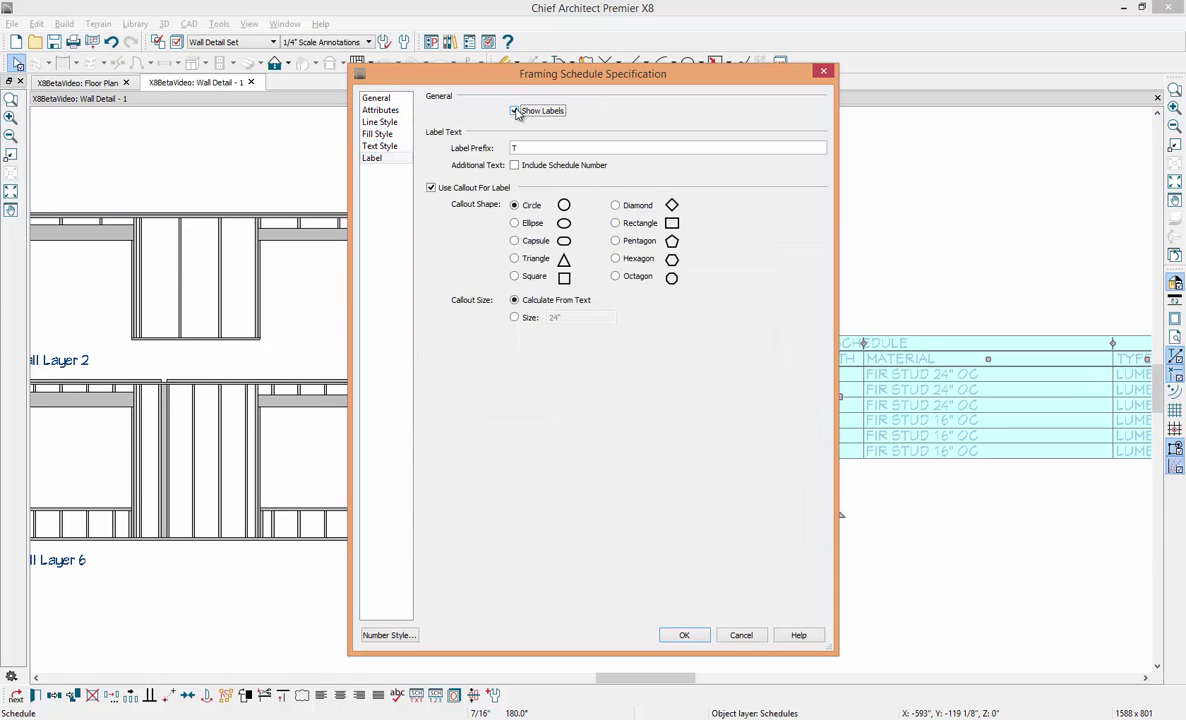
{"action": "double_click", "coordinate": [523, 148]}
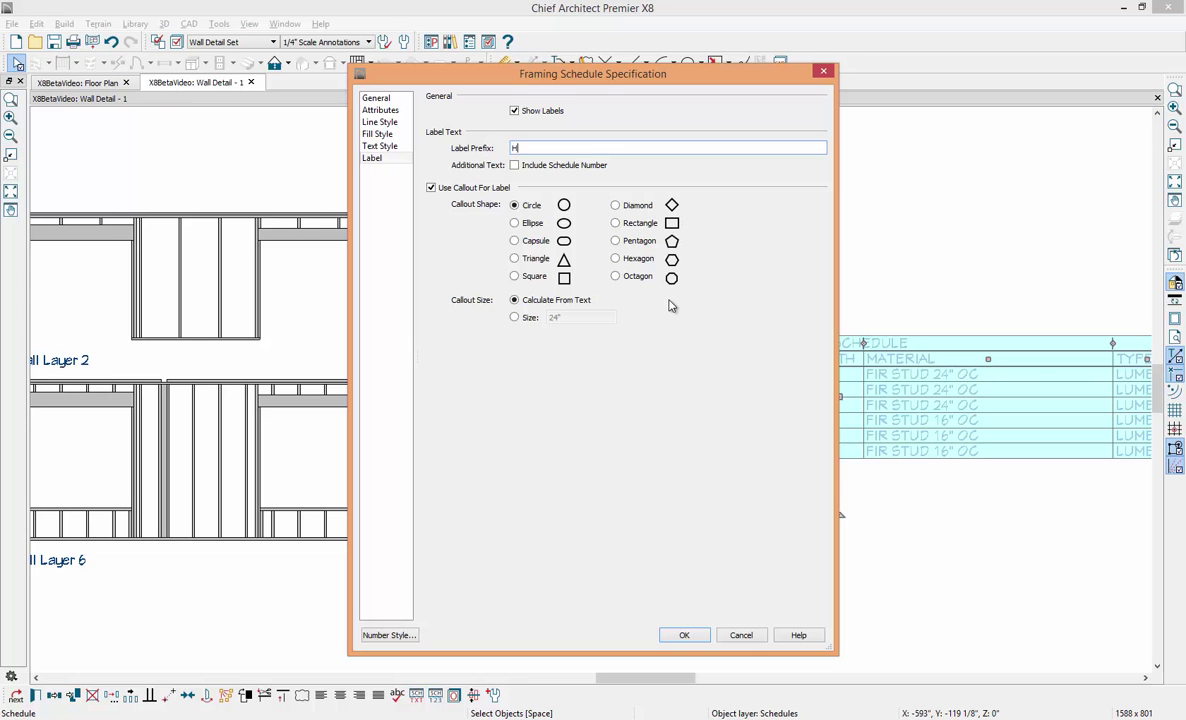
{"action": "left_click", "coordinate": [682, 634]}
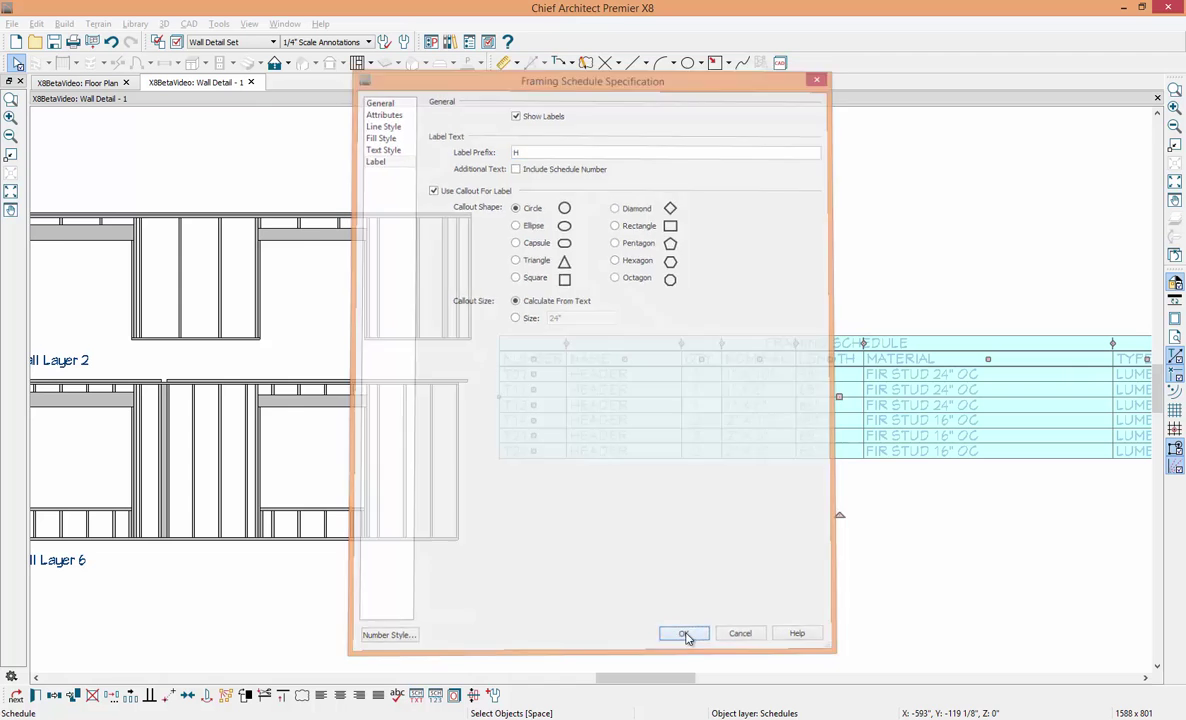
{"action": "scroll", "coordinate": [645, 588], "scroll_direction": "up", "scroll_amount": 2}
{"action": "scroll", "coordinate": [642, 585], "scroll_direction": "down", "scroll_amount": 2}
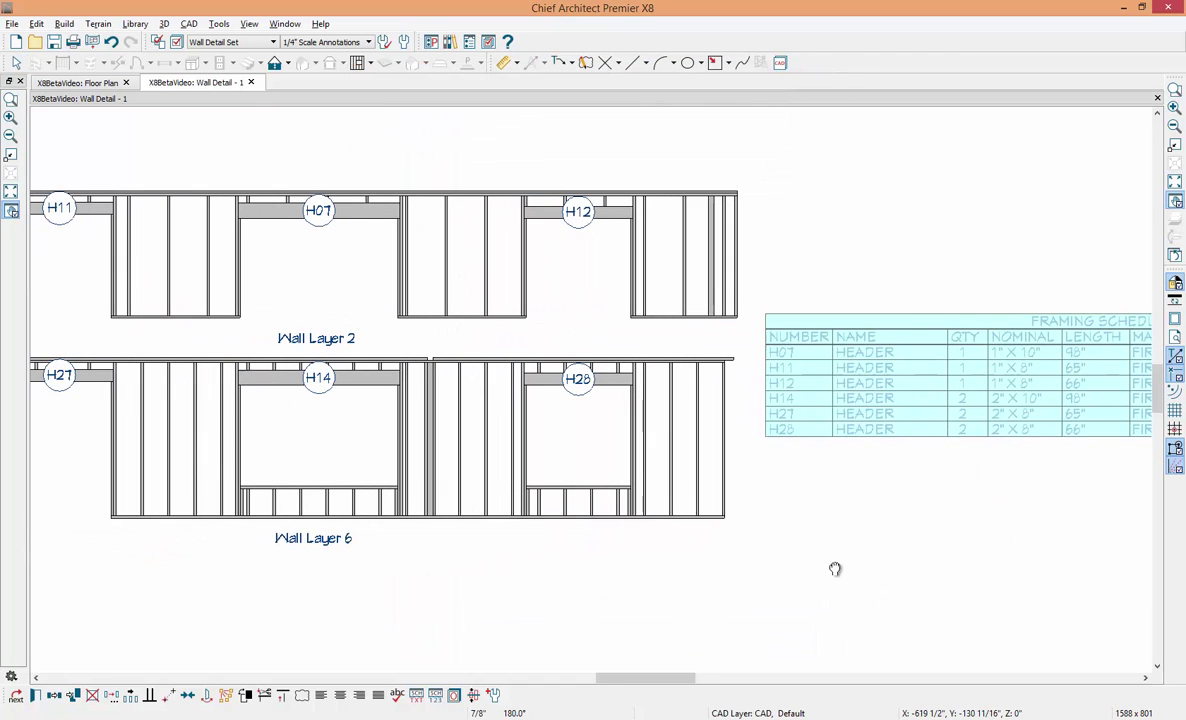
{"action": "key", "text": "Escape"}
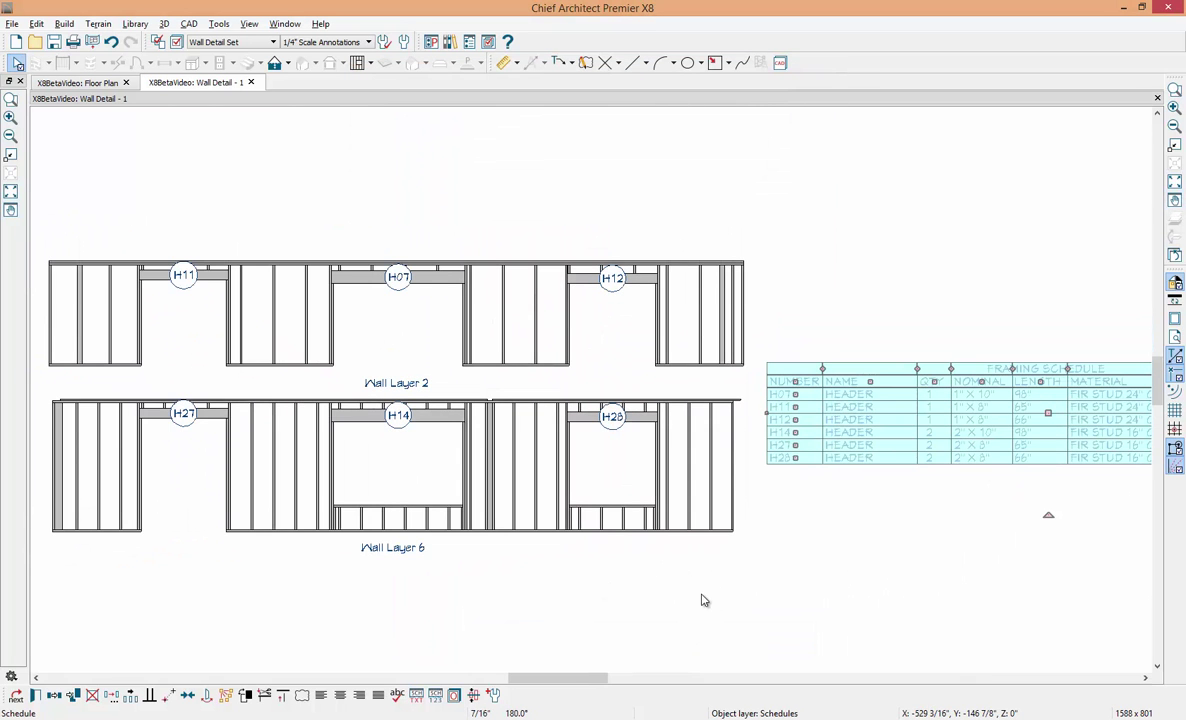
{"action": "left_click", "coordinate": [811, 503]}
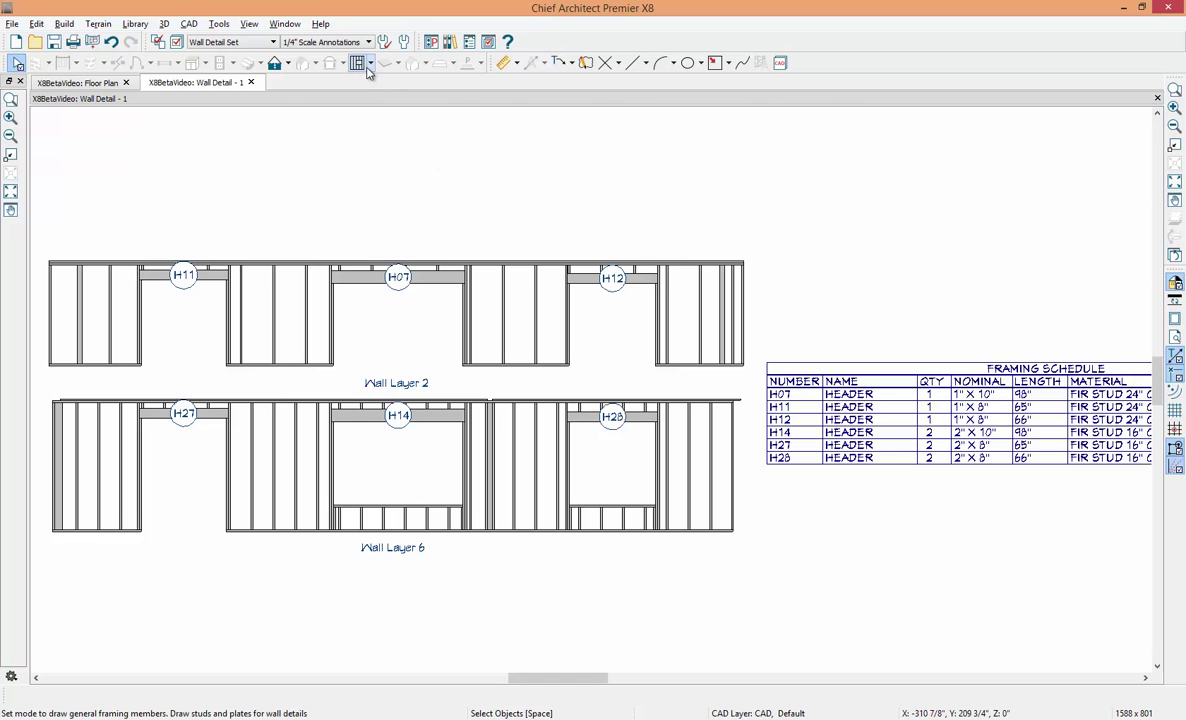
Step: Draw staggered wall bridging across the four full-height stud sections of Wall Layer 6 and close the wall detail
{"action": "left_click", "coordinate": [371, 64]}
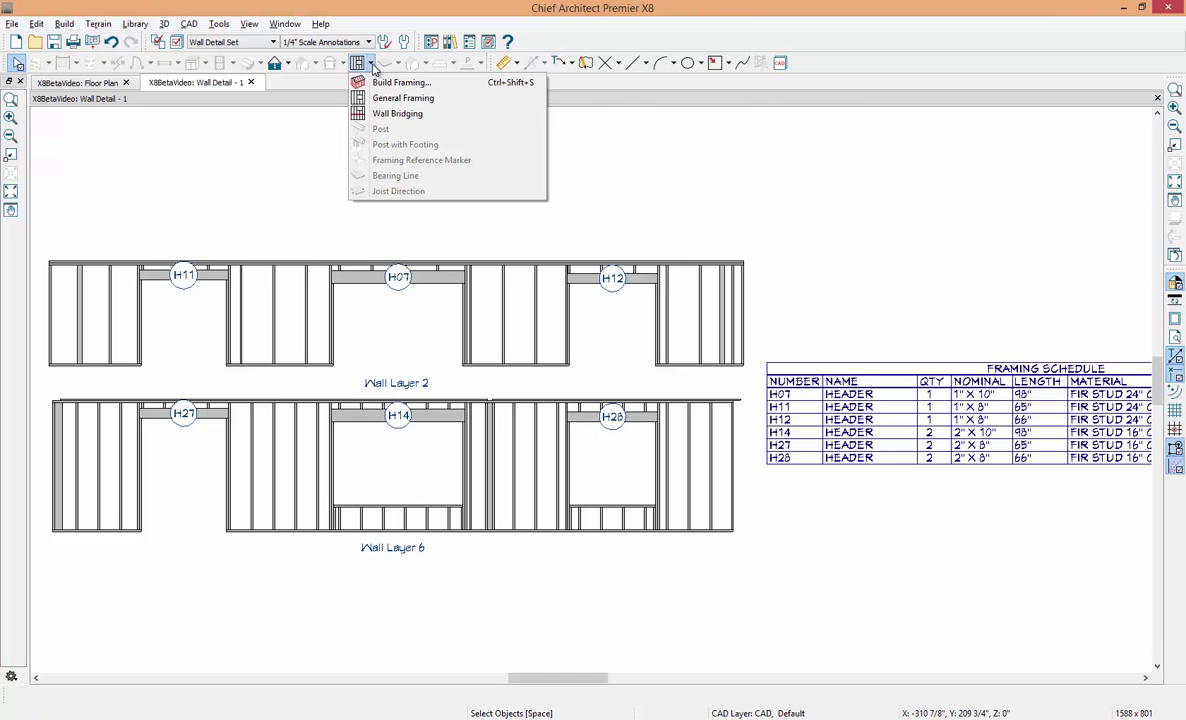
{"action": "left_click", "coordinate": [382, 113]}
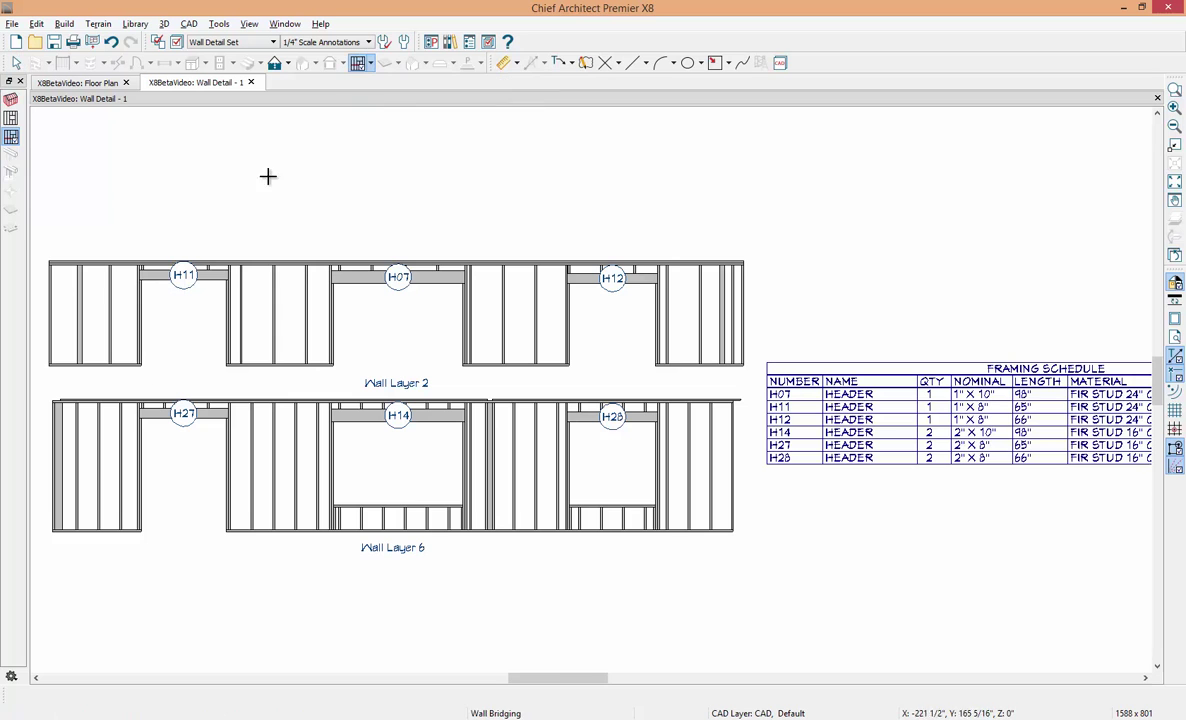
{"action": "left_click_drag", "start_coordinate": [86, 470], "coordinate": [139, 466]}
{"action": "left_click_drag", "start_coordinate": [230, 471], "coordinate": [329, 471]}
{"action": "left_click_drag", "start_coordinate": [467, 472], "coordinate": [566, 471]}
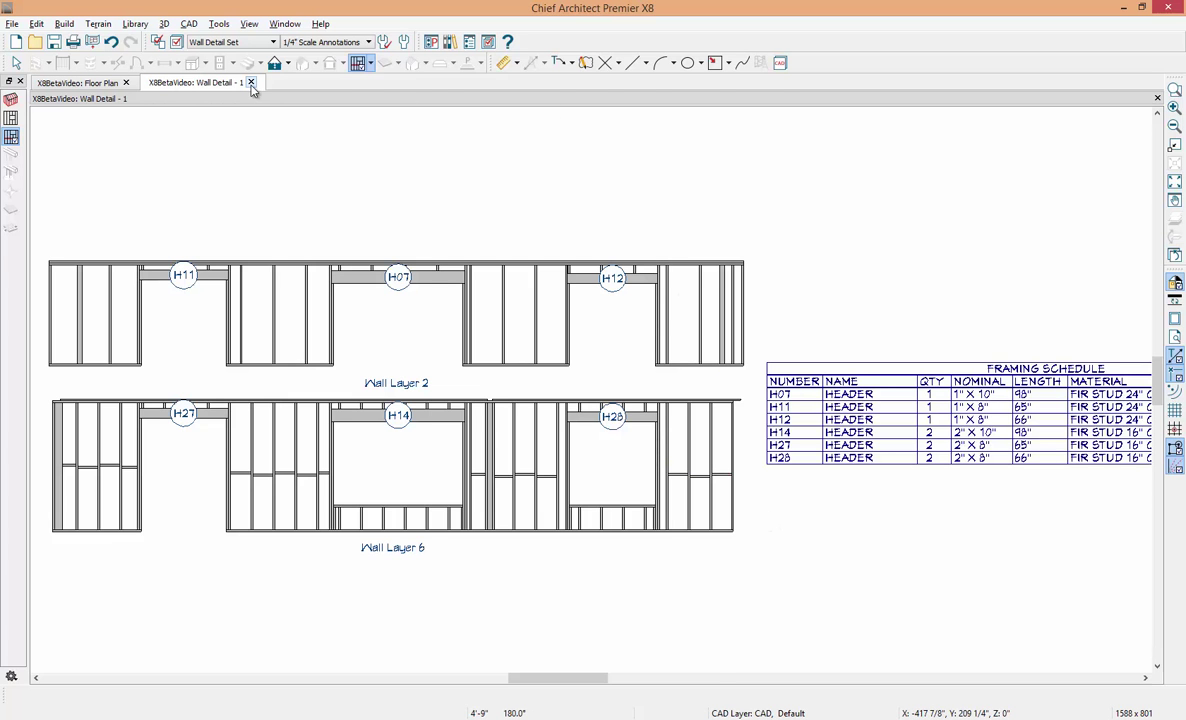
{"action": "left_click", "coordinate": [251, 83]}
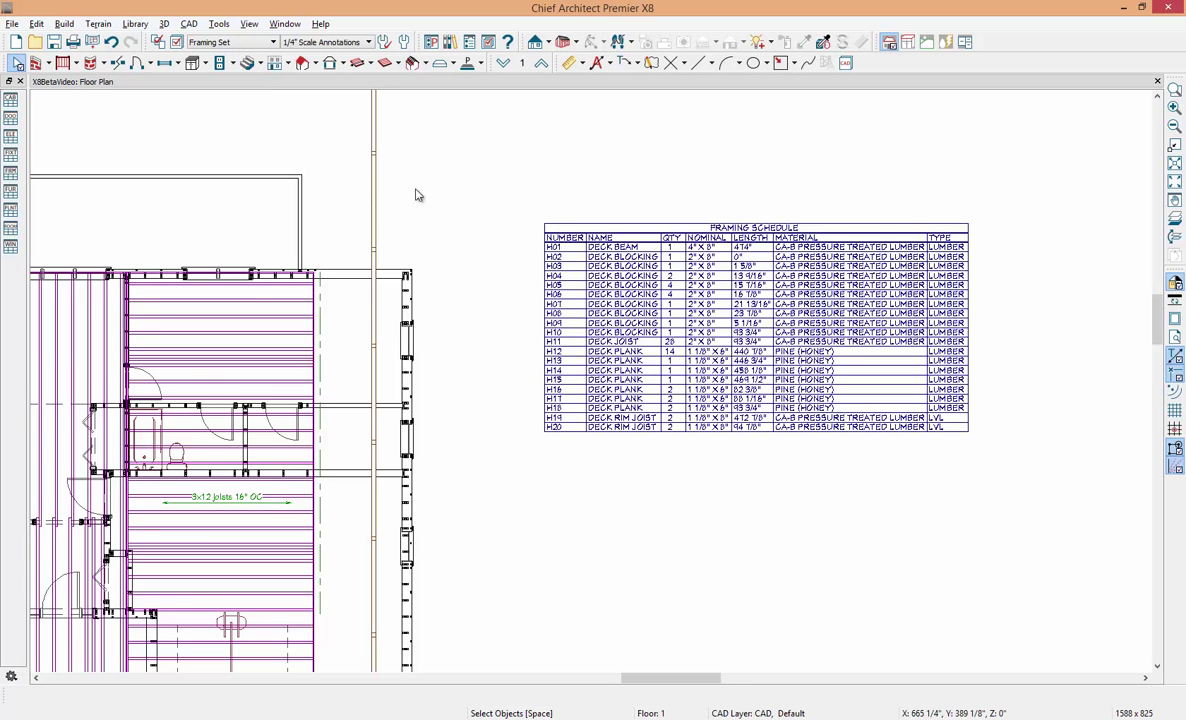
Step: Create a backclipped cross section through the exterior pony wall bordering the deck on floor 1
{"action": "scroll", "coordinate": [517, 233], "scroll_direction": "down", "scroll_amount": 2}
{"action": "scroll", "coordinate": [250, 205], "scroll_direction": "up", "scroll_amount": 2}
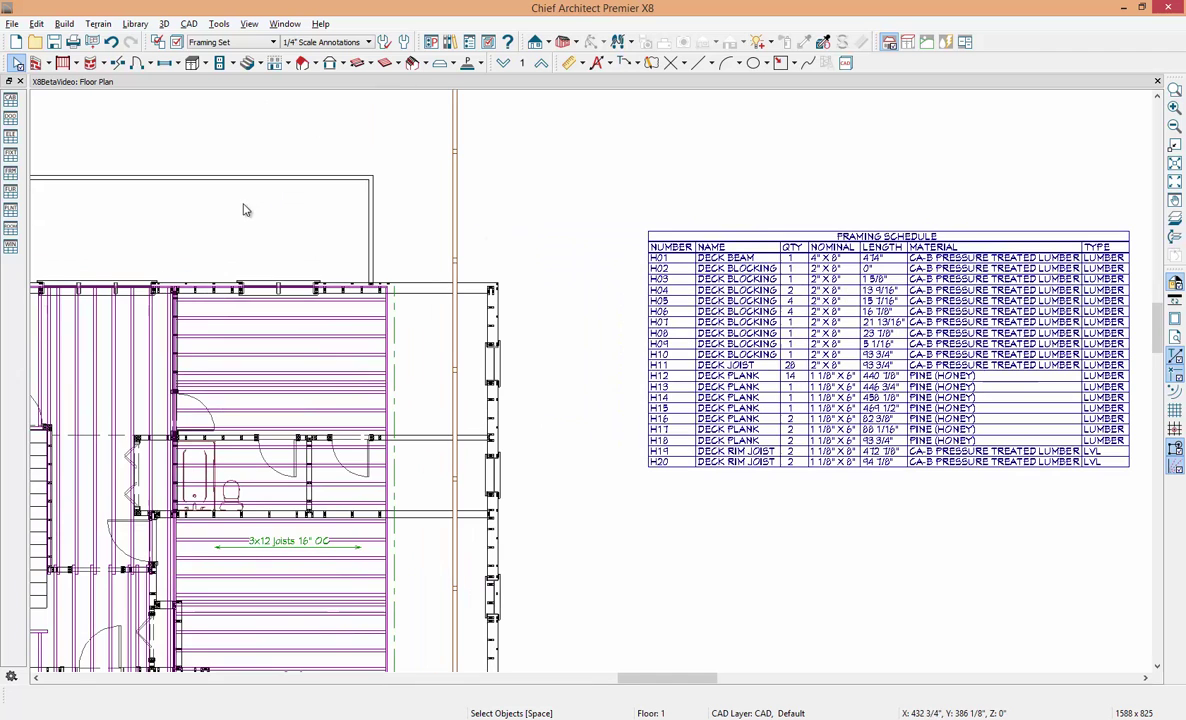
{"action": "left_click", "coordinate": [541, 41]}
{"action": "left_click", "coordinate": [515, 71]}
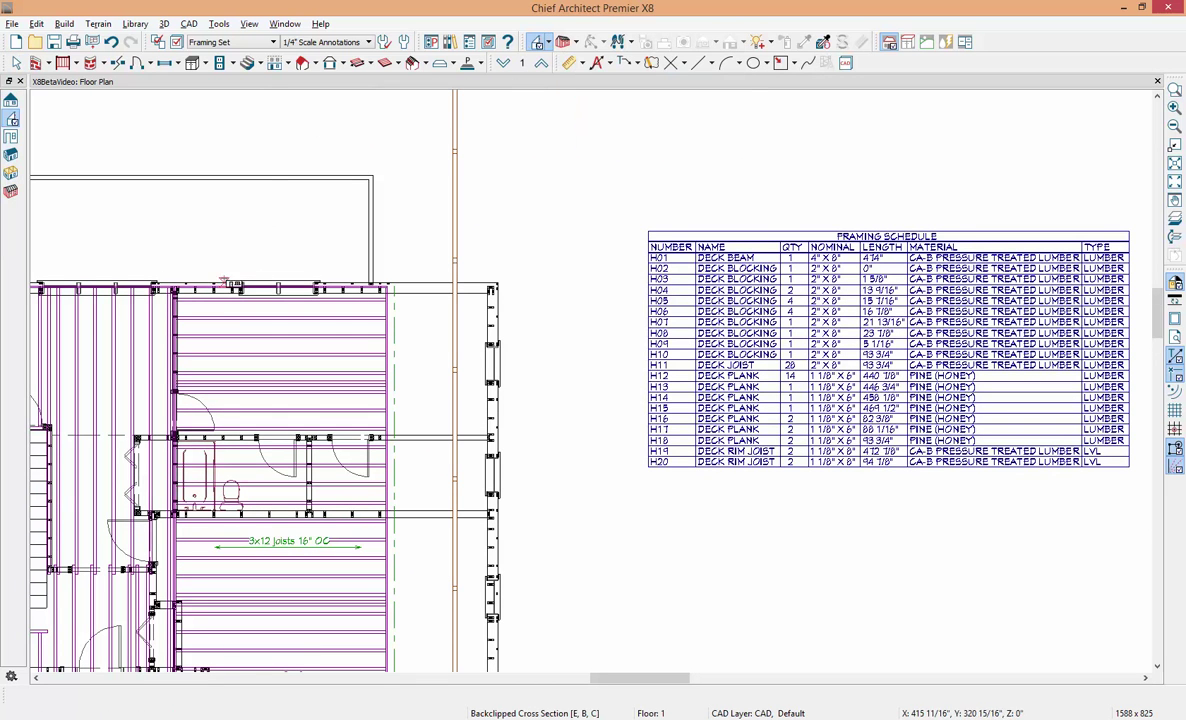
{"action": "mouse_move", "coordinate": [215, 272]}
{"action": "left_mouse_down"}
{"action": "mouse_move", "coordinate": [240, 295]}
{"action": "mouse_move", "coordinate": [217, 291]}
{"action": "left_mouse_up"}
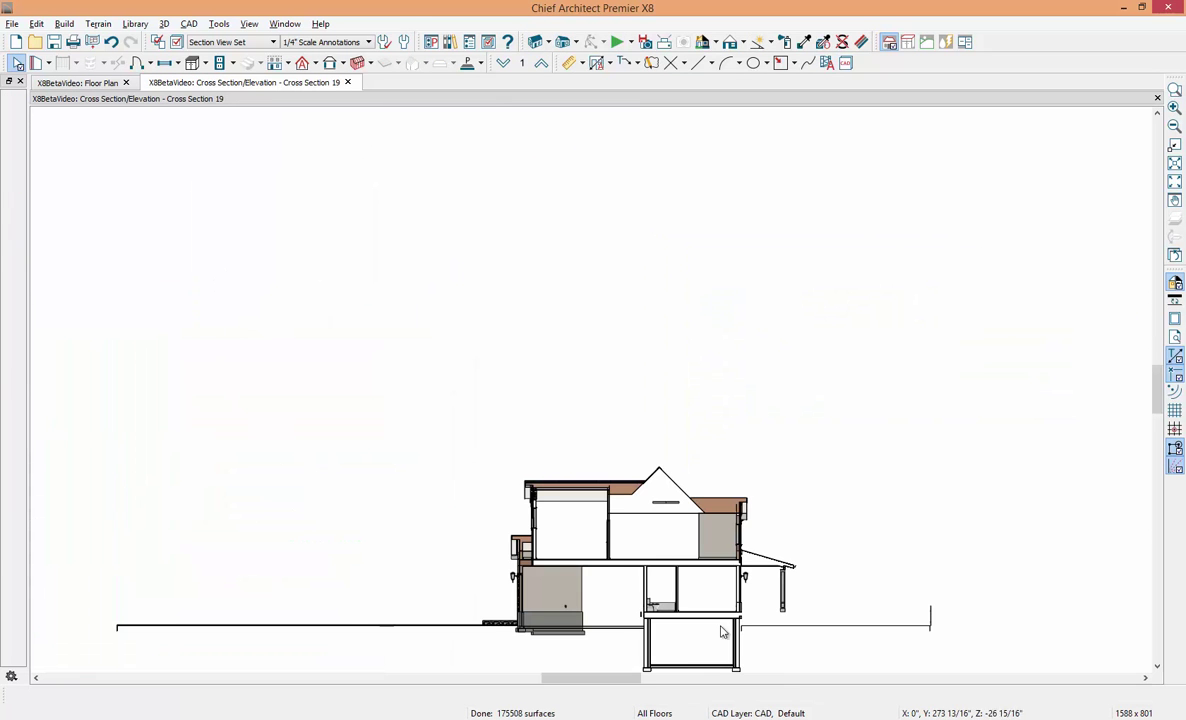
{"action": "scroll", "coordinate": [748, 645], "scroll_direction": "up", "scroll_amount": 4}
{"action": "scroll", "coordinate": [779, 478], "scroll_direction": "up", "scroll_amount": 3}
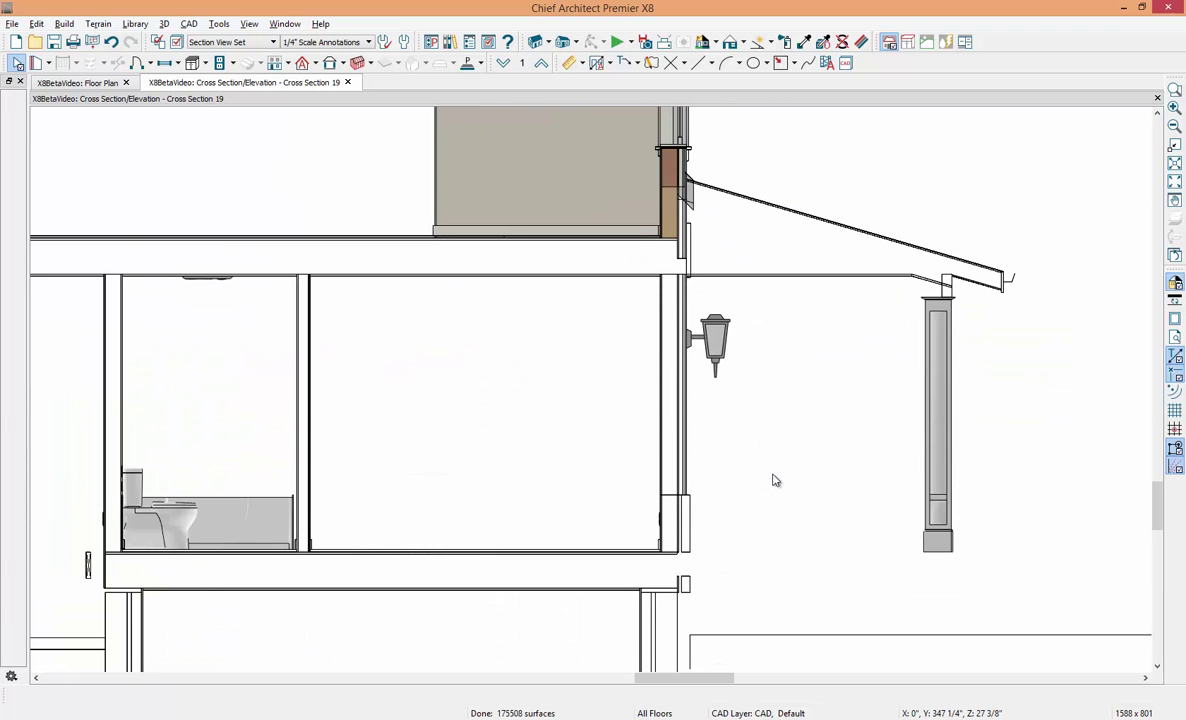
Step: Display the "Framing, Wall" and "Framing, Wall Bridging" layers in the Section View Set
{"action": "key", "text": "ctrl+l"}
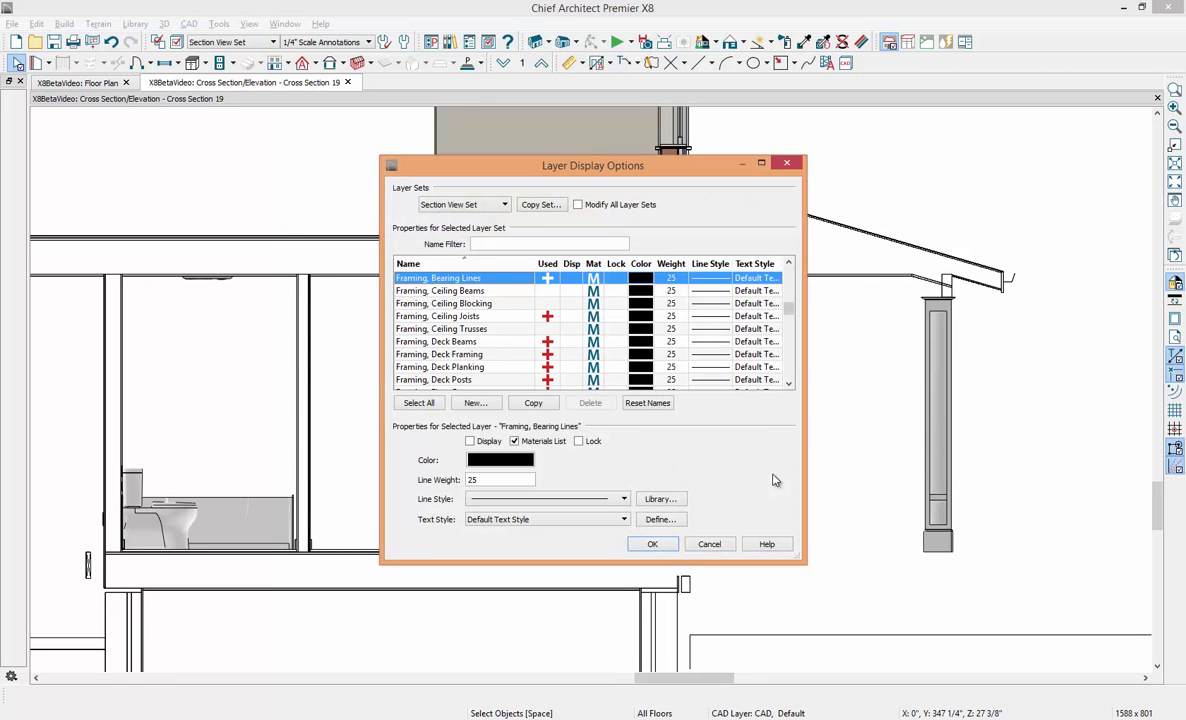
{"action": "scroll", "coordinate": [610, 347], "scroll_direction": "down", "scroll_amount": 6}
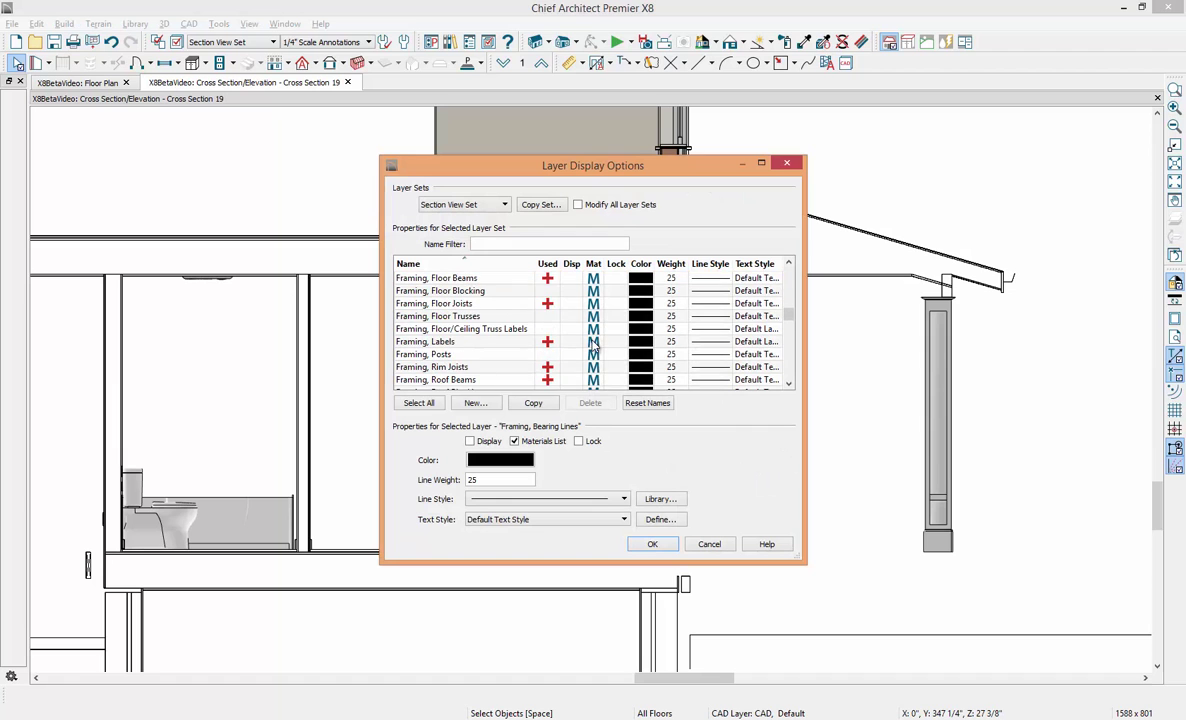
{"action": "left_click", "coordinate": [574, 343]}
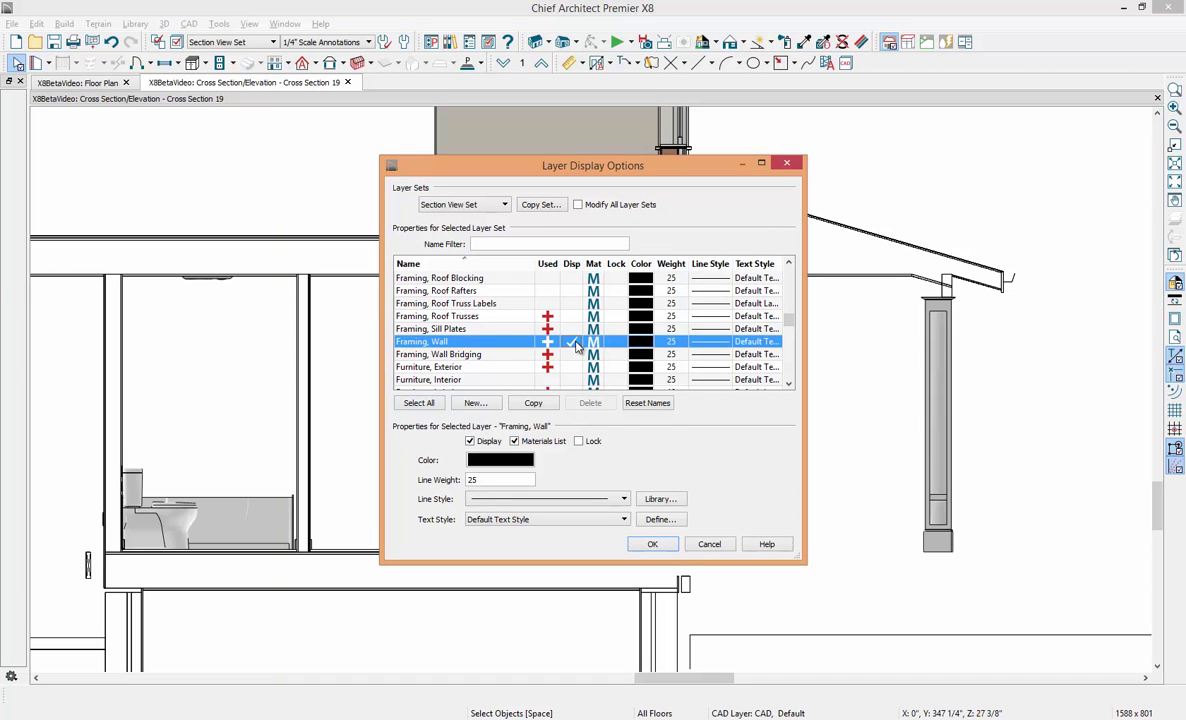
{"action": "left_click", "coordinate": [576, 357]}
{"action": "left_click", "coordinate": [652, 546]}
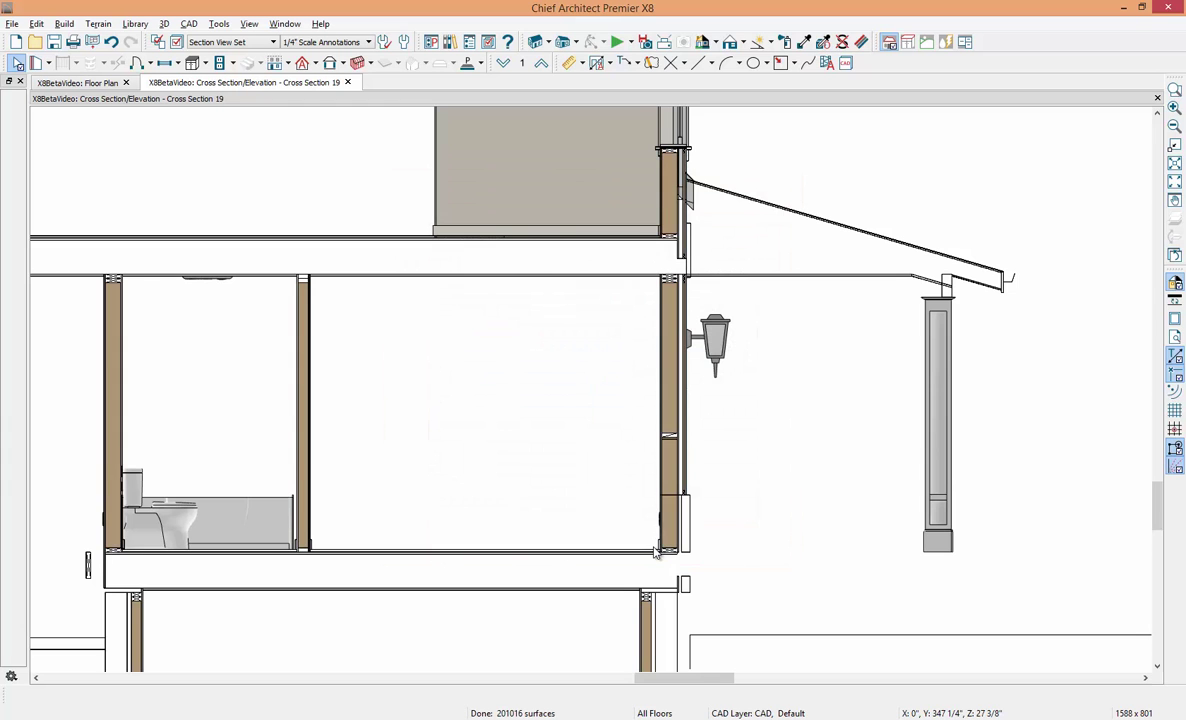
Step: Inspect the bridging in the exterior wall section and view the available CAD box types, including Blocking Box
{"action": "scroll", "coordinate": [707, 463], "scroll_direction": "up", "scroll_amount": 4}
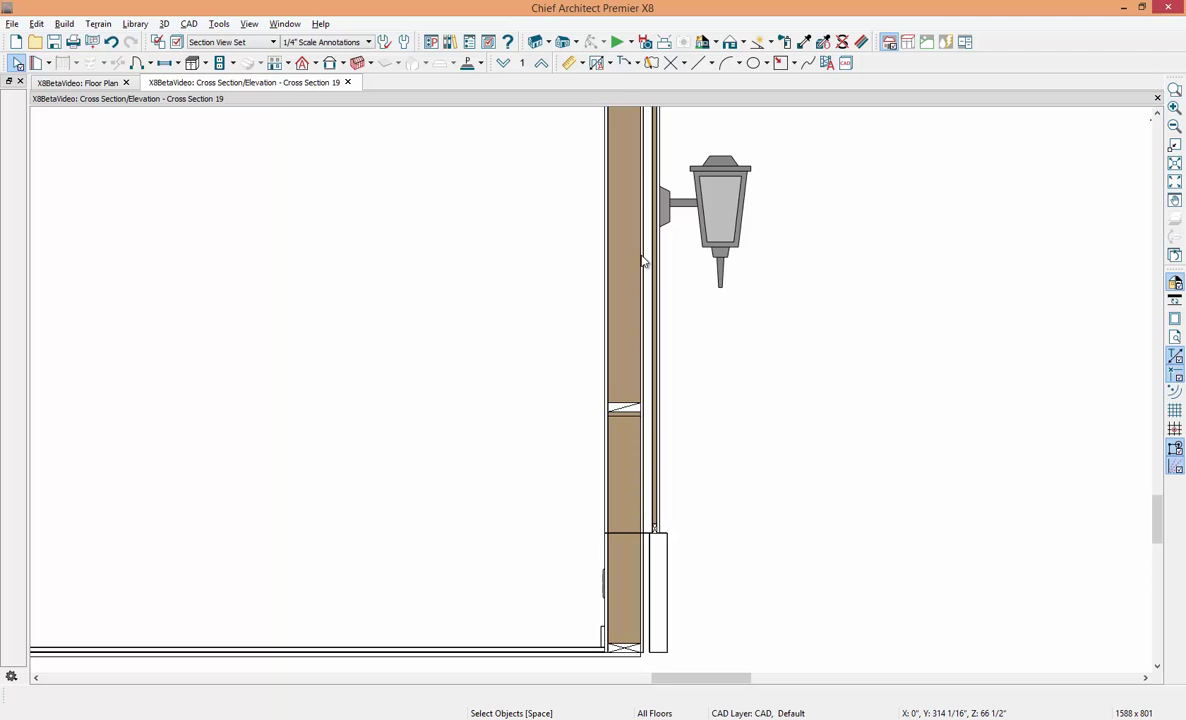
{"action": "left_click", "coordinate": [794, 64]}
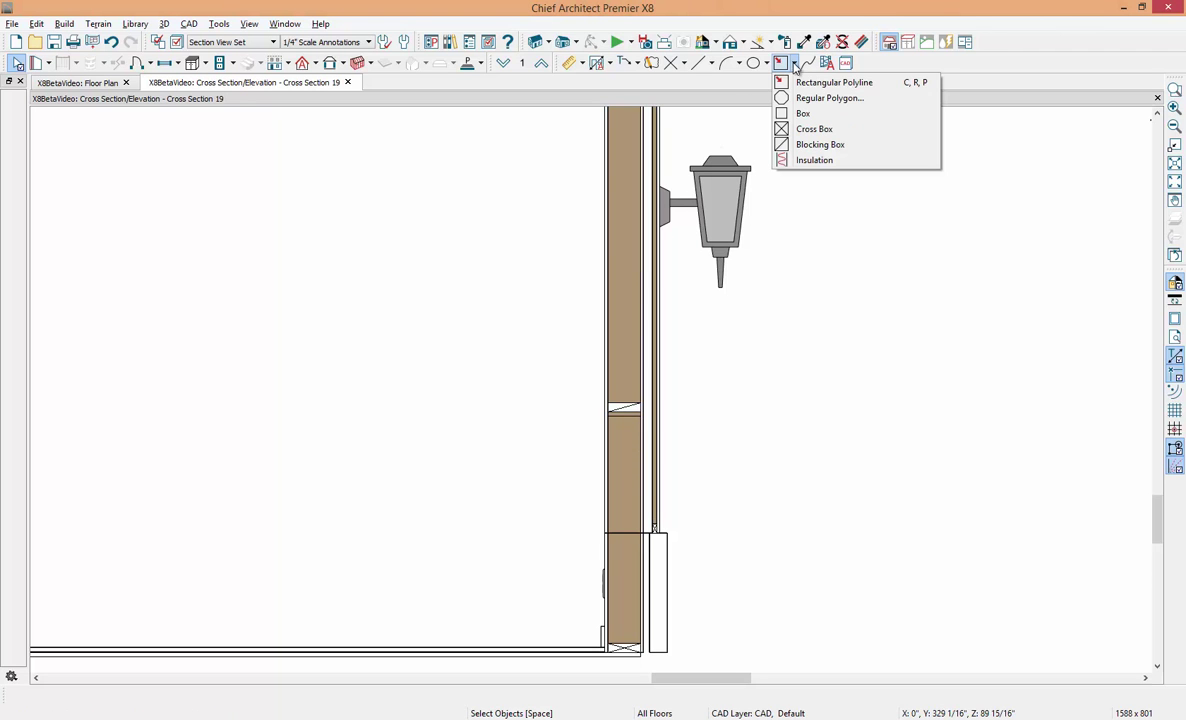
{"action": "left_click", "coordinate": [868, 147]}
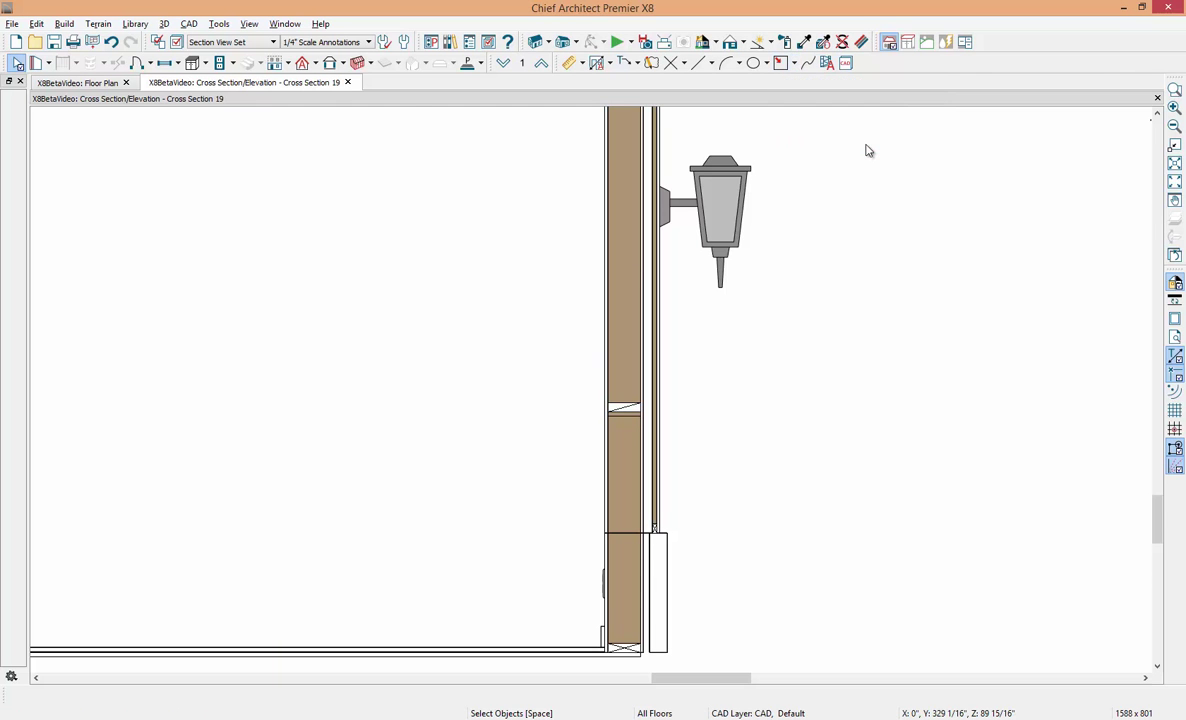
Step: Delete the framing schedule beside the floor plan and display the plan with the Plan View Set layer set
{"action": "left_click", "coordinate": [347, 82]}
{"action": "left_click", "coordinate": [670, 266]}
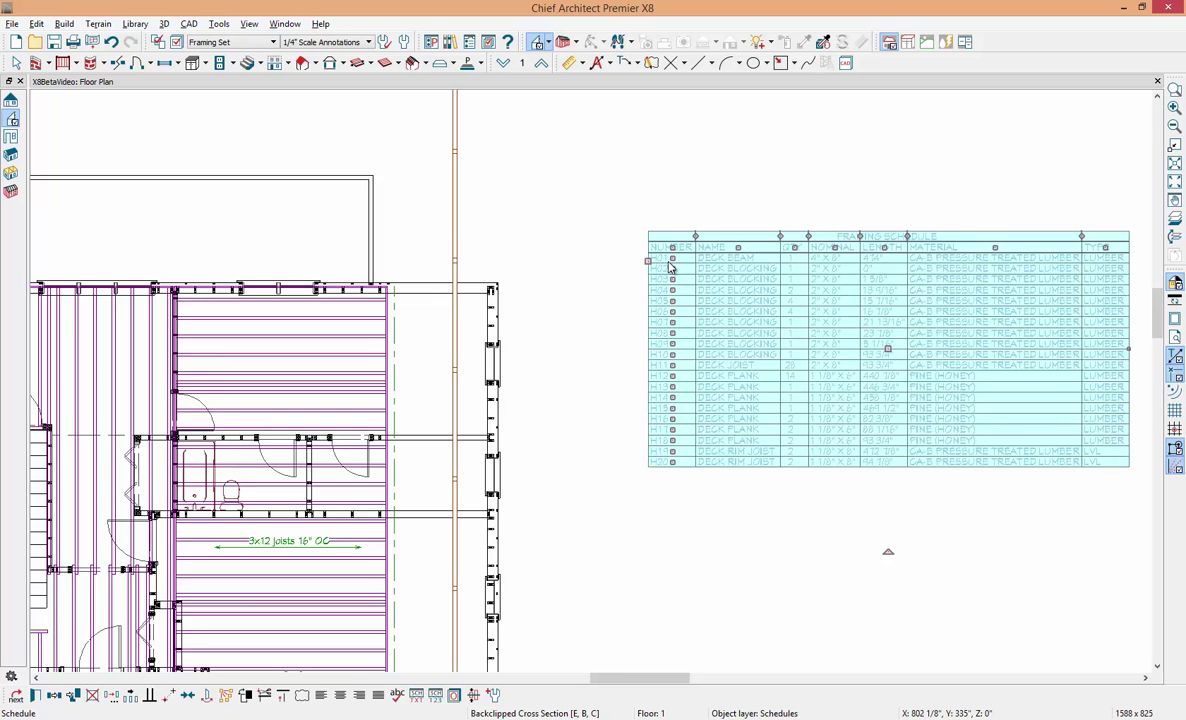
{"action": "key", "text": "Delete"}
{"action": "key", "text": "space"}
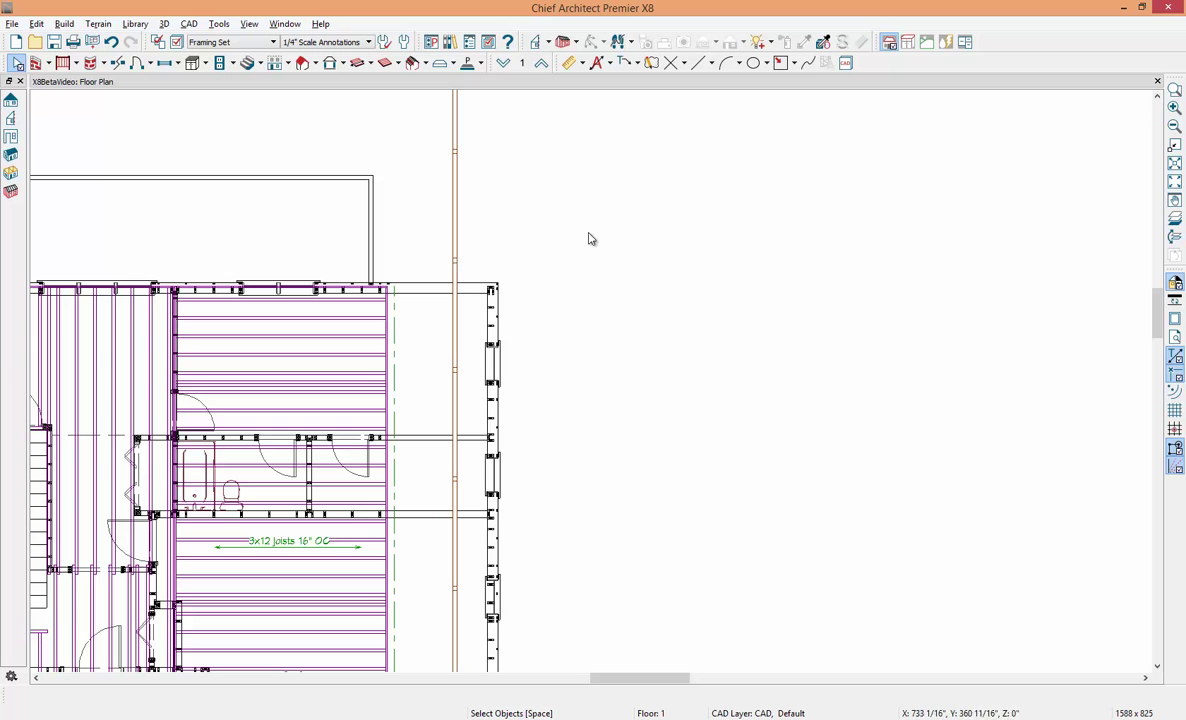
{"action": "left_click", "coordinate": [238, 44]}
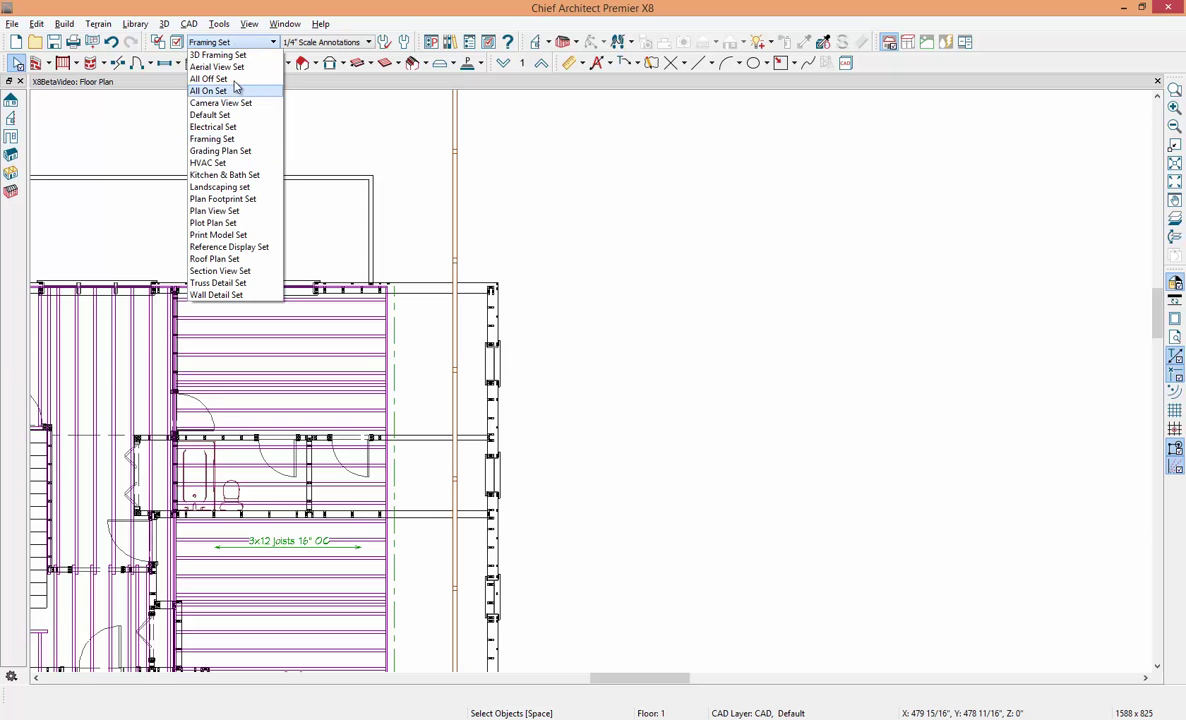
{"action": "left_click", "coordinate": [228, 212]}
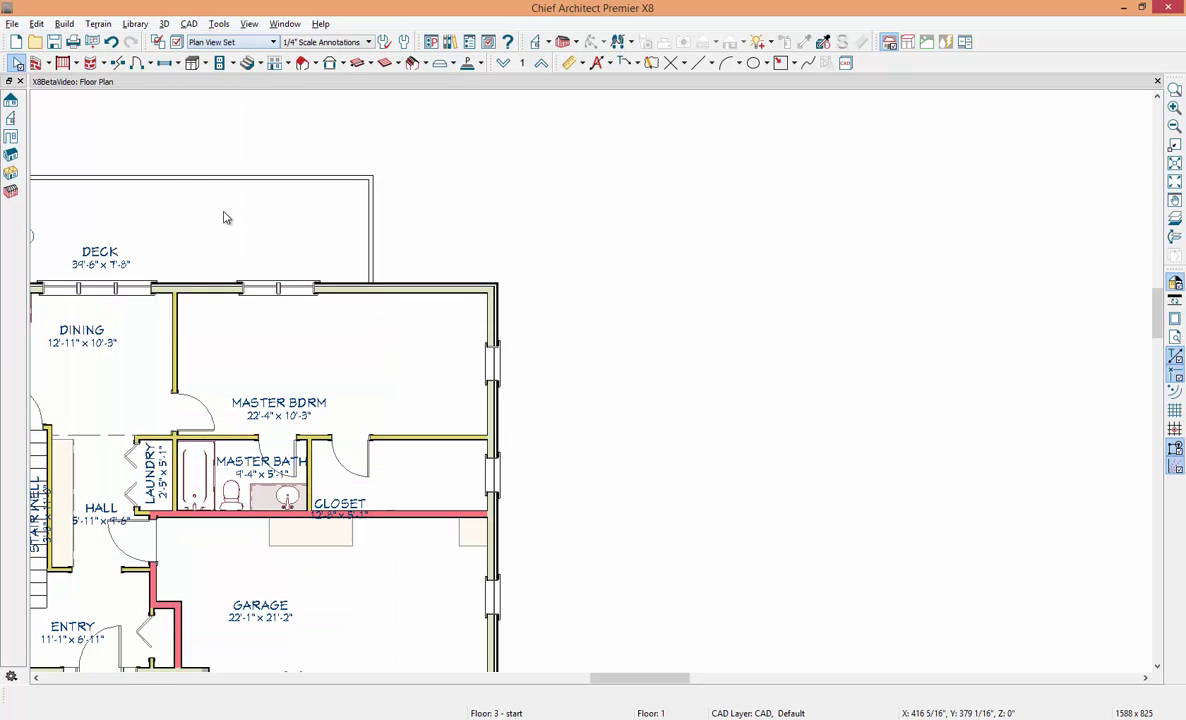
Step: Draw a rectangular slab with footing in the open area beside the deck's outer corner
{"action": "middle_click_drag", "start_coordinate": [225, 222], "coordinate": [212, 332]}
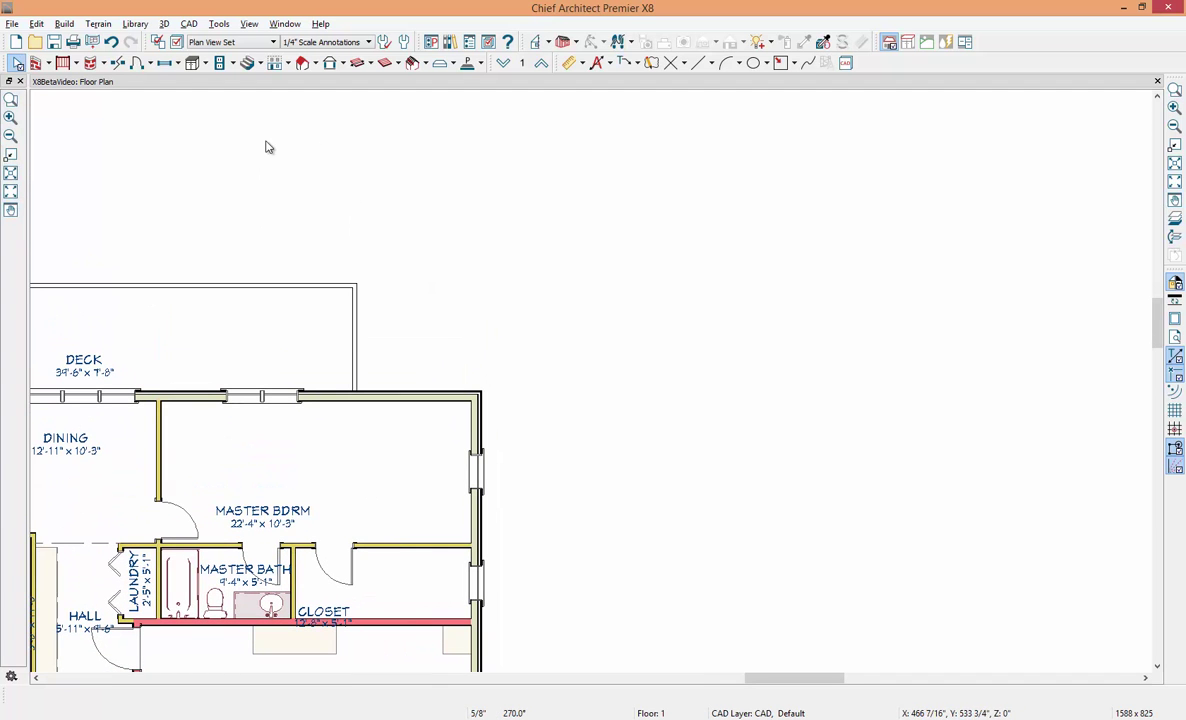
{"action": "left_click", "coordinate": [455, 64]}
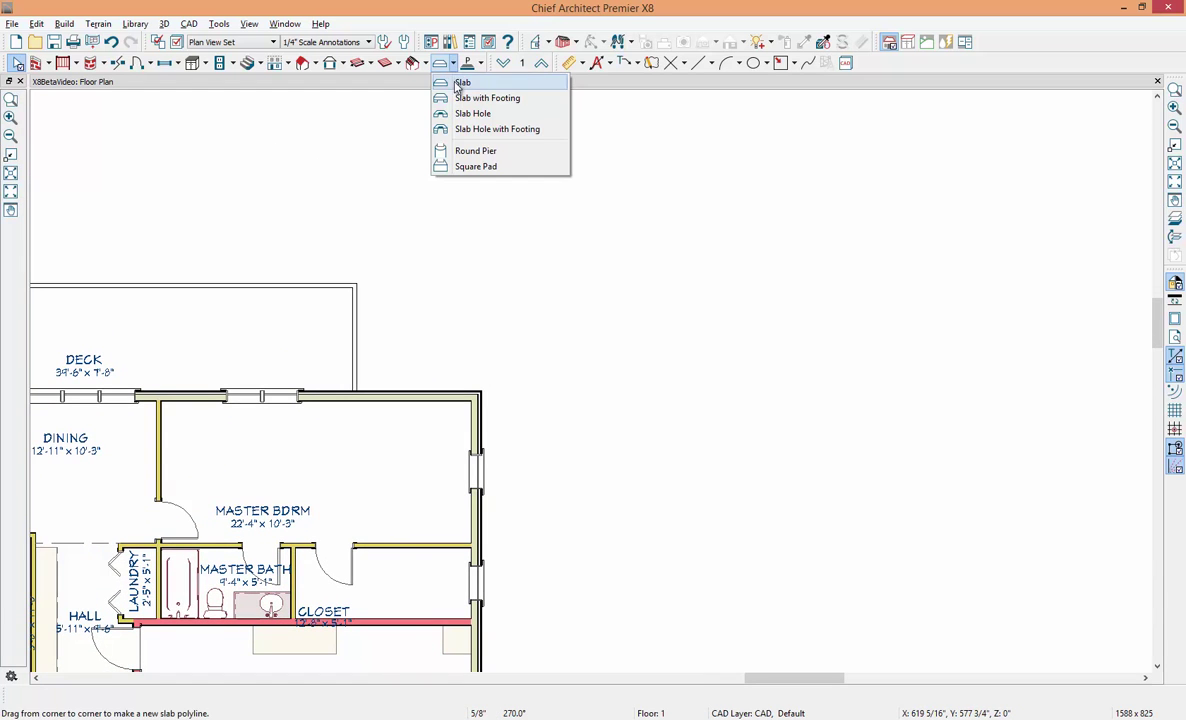
{"action": "left_click", "coordinate": [434, 97]}
{"action": "left_click_drag", "start_coordinate": [400, 197], "coordinate": [627, 355]}
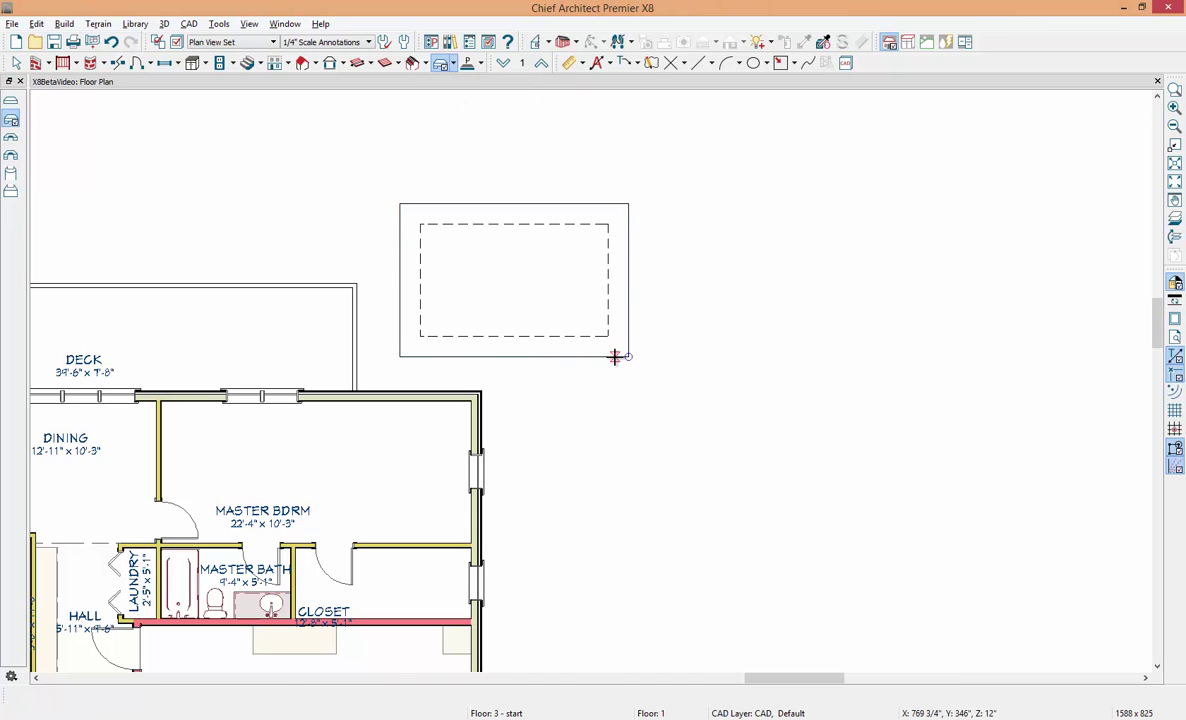
Step: Increase the slab's footing offset so that the footing projects beyond the slab edge
{"action": "left_click", "coordinate": [612, 356]}
{"action": "double_click", "coordinate": [606, 358]}
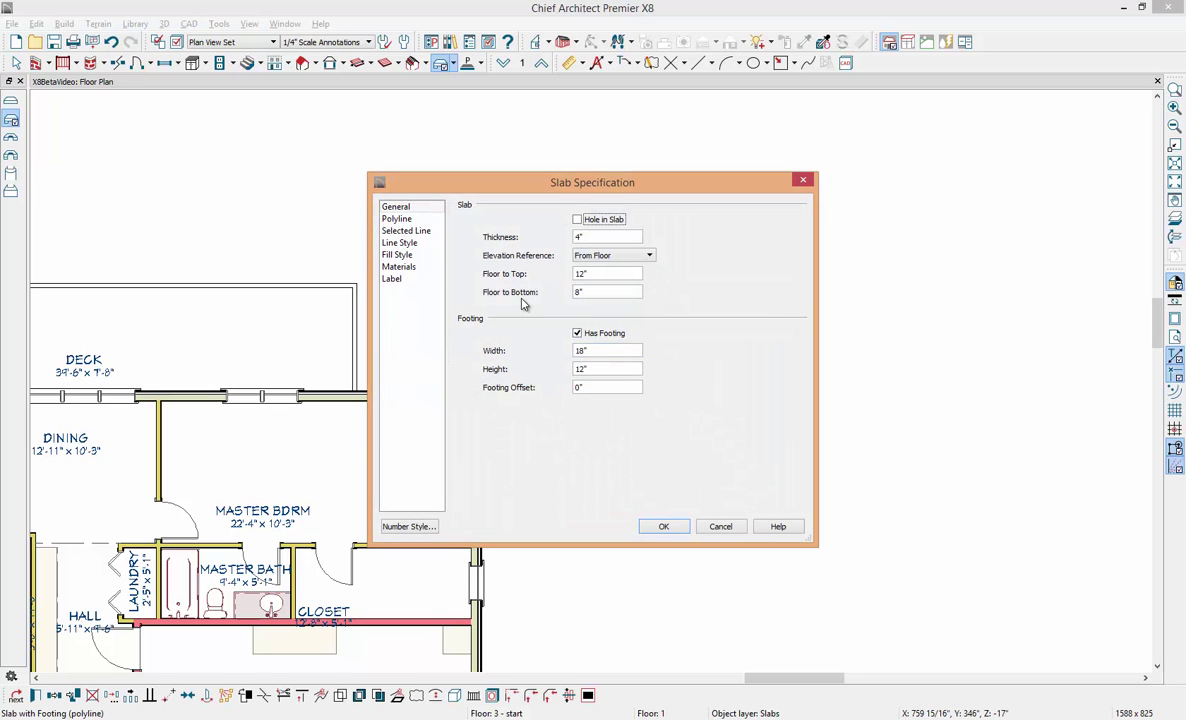
{"action": "left_click", "coordinate": [583, 387]}
{"action": "double_click", "coordinate": [583, 387]}
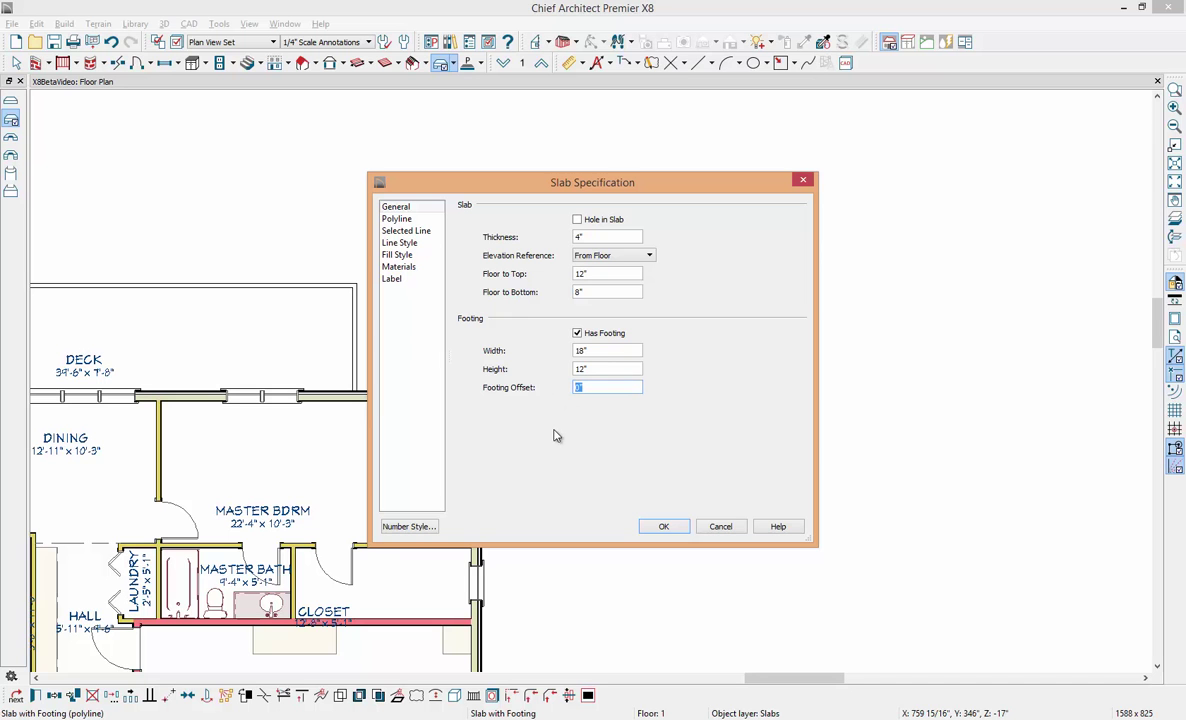
{"action": "left_click", "coordinate": [664, 526]}
{"action": "key", "text": "space"}
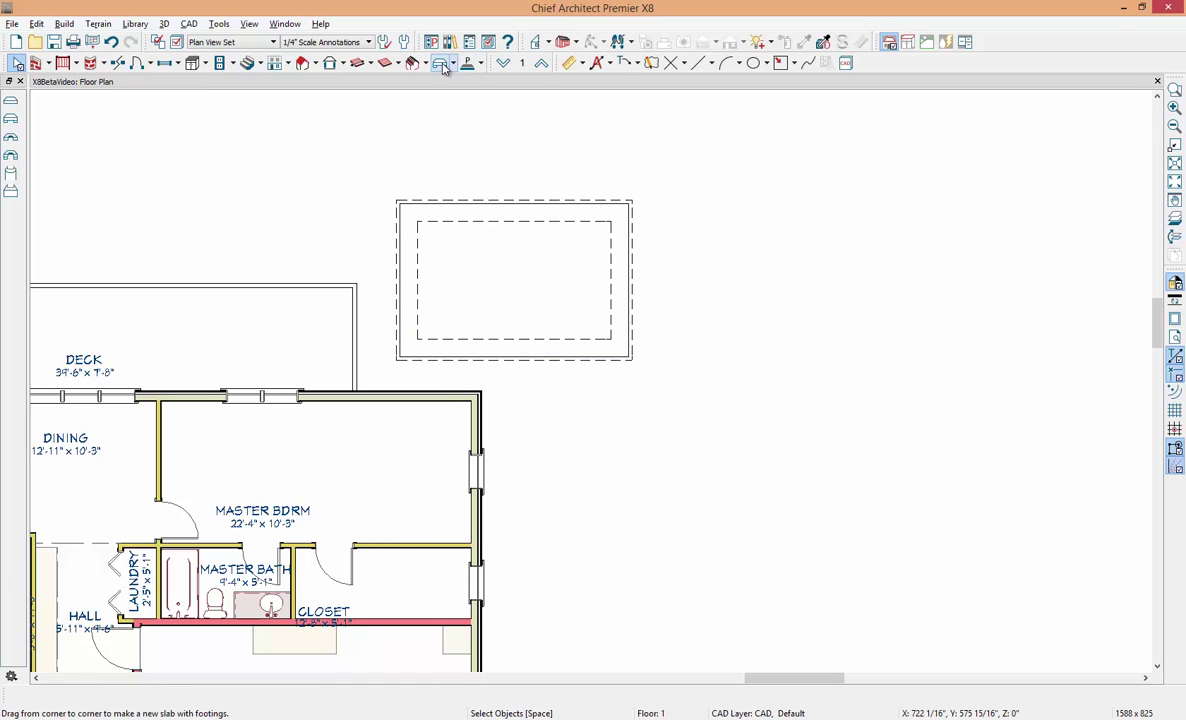
Step: Create a backclipped cross section through the slab, examine its offset footing and close the section view
{"action": "left_click", "coordinate": [537, 41]}
{"action": "left_click_drag", "start_coordinate": [516, 244], "coordinate": [519, 237]}
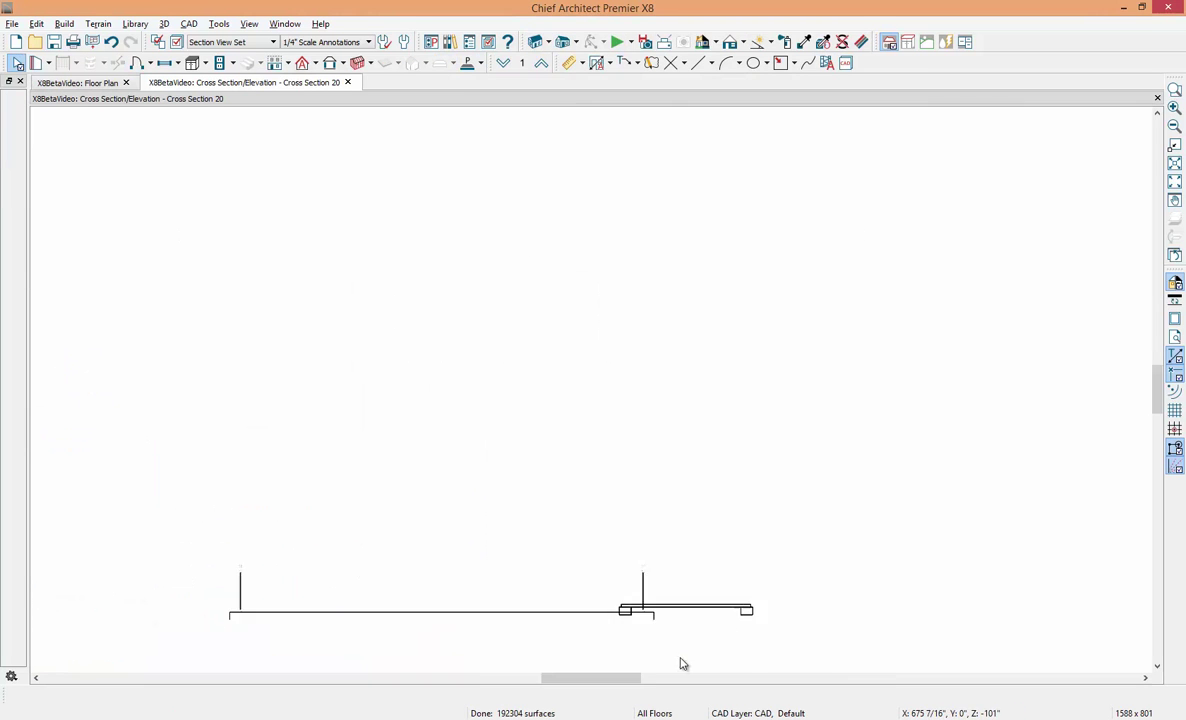
{"action": "scroll", "coordinate": [665, 623], "scroll_direction": "up", "scroll_amount": 2}
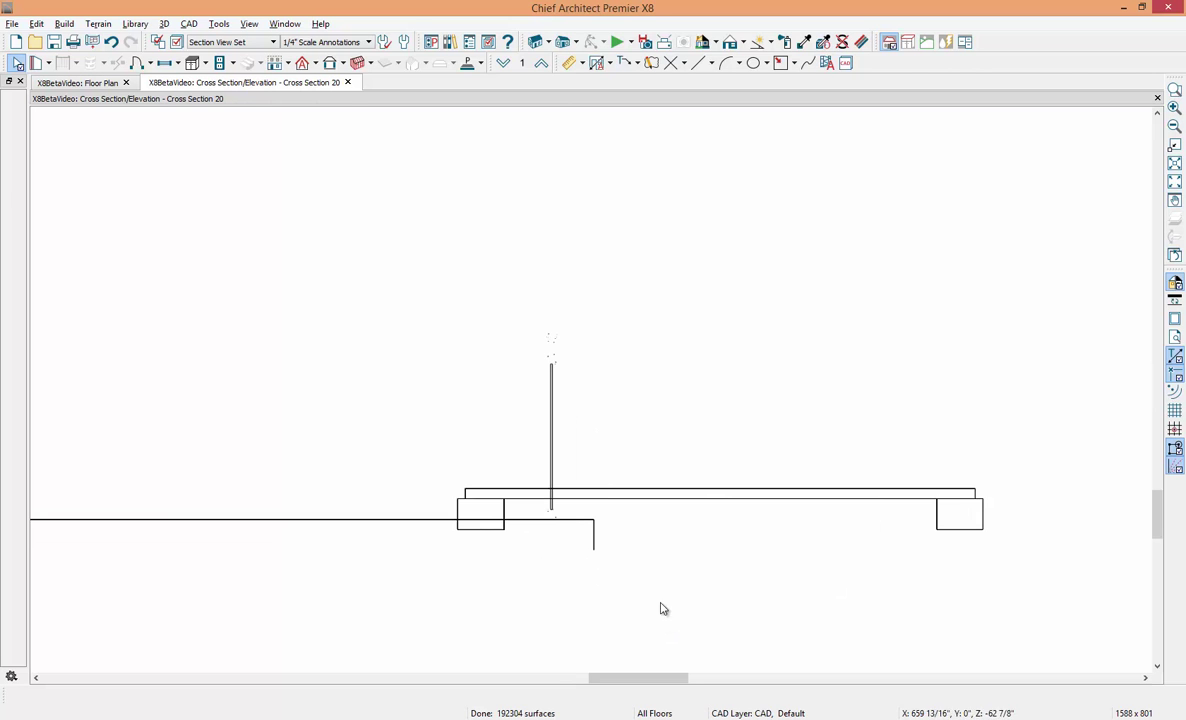
{"action": "left_click", "coordinate": [347, 82]}
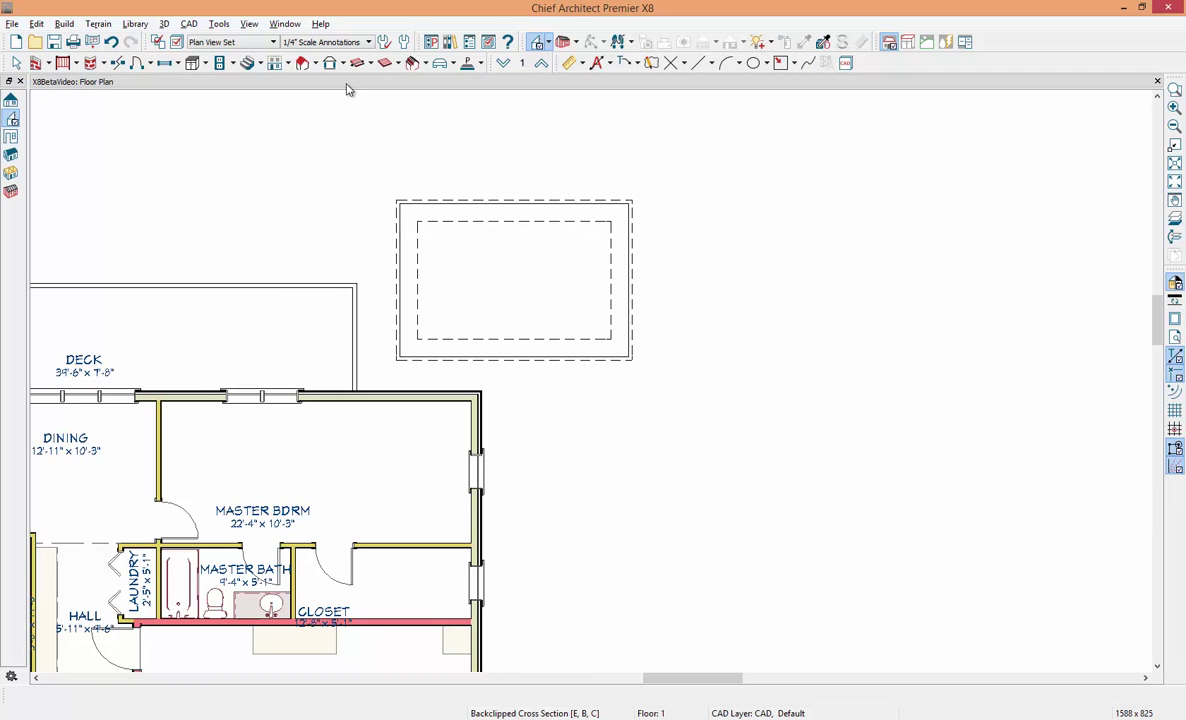
Step: Delete the slab with footing and fit the whole floor plan in the window
{"action": "left_click", "coordinate": [483, 201]}
{"action": "key", "text": "Delete"}
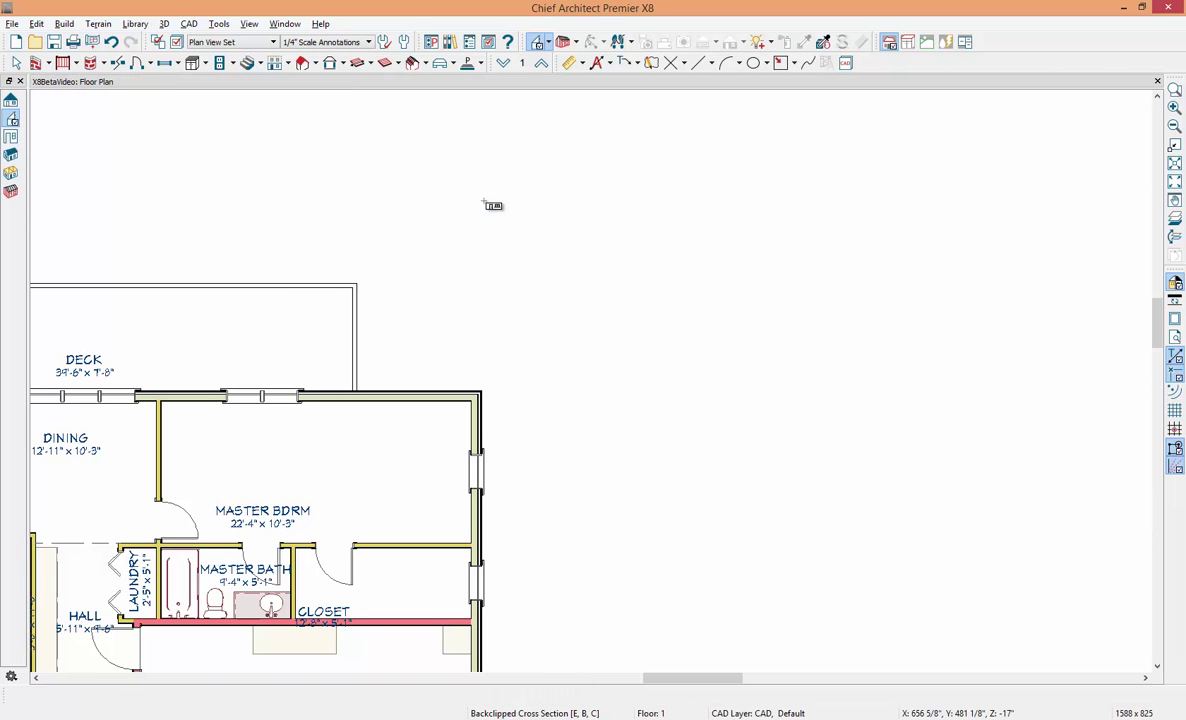
{"action": "key", "text": "F6"}
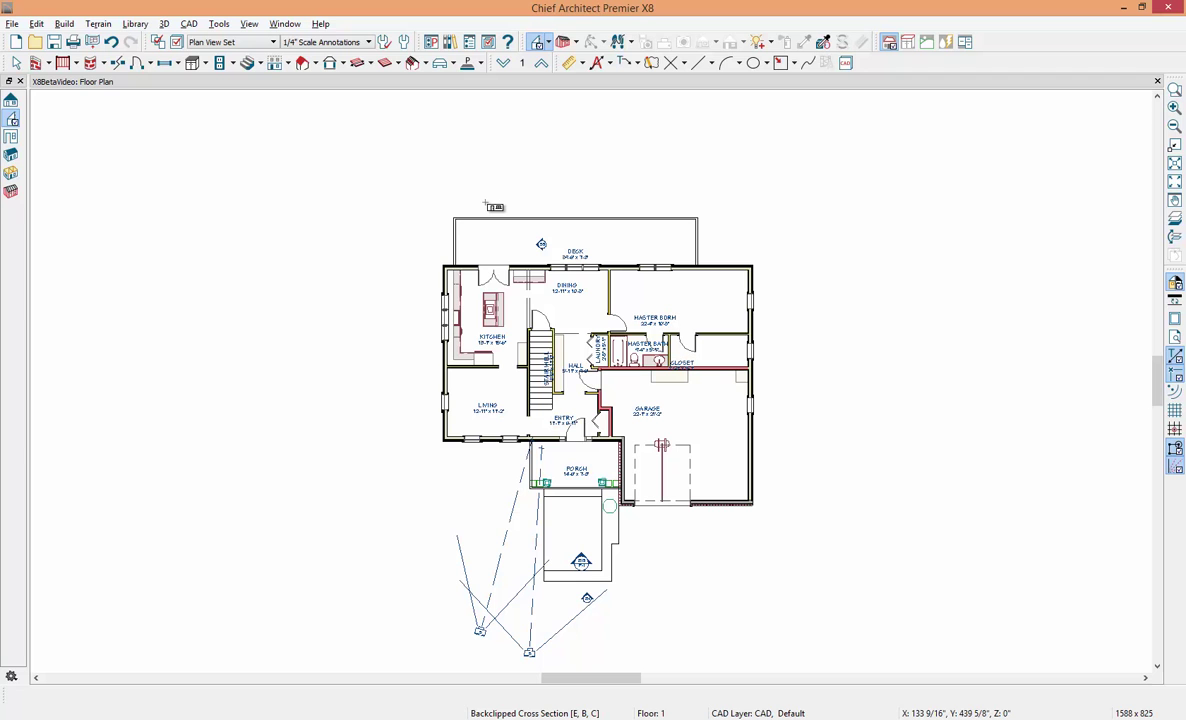
{"action": "key", "text": "space"}
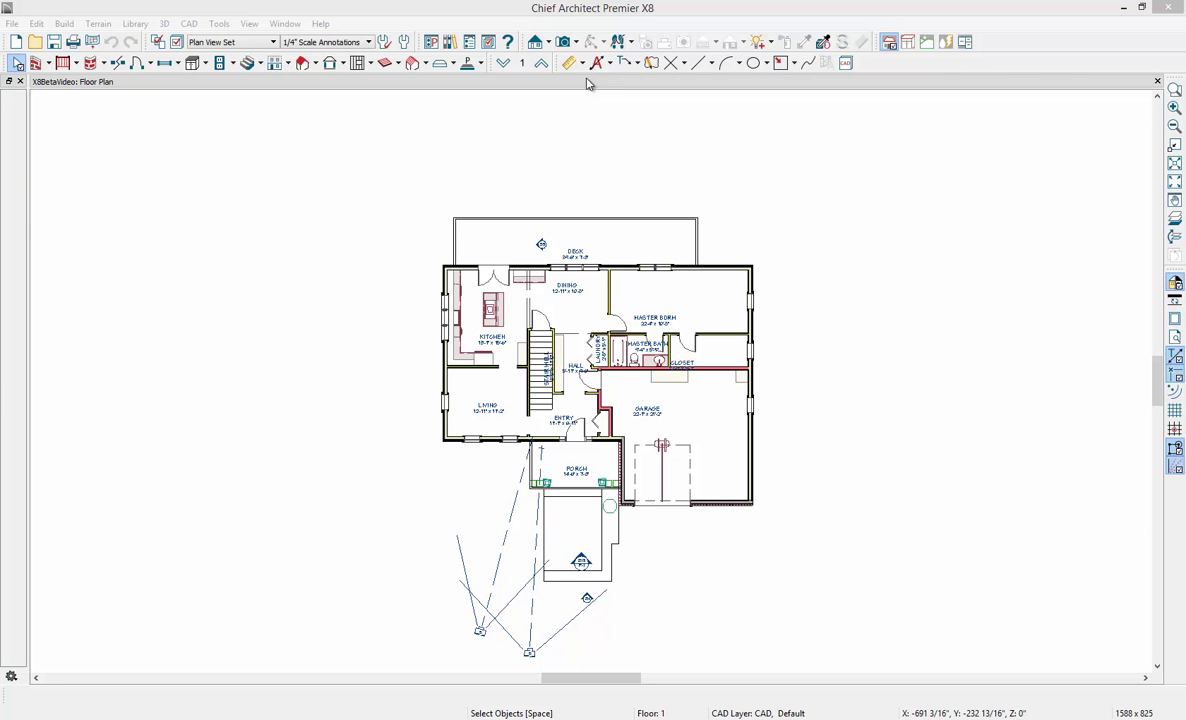
Step: Open the specification of the staircase on floor 0
{"action": "left_click", "coordinate": [503, 62]}
{"action": "scroll", "coordinate": [555, 420], "scroll_direction": "up", "scroll_amount": 5}
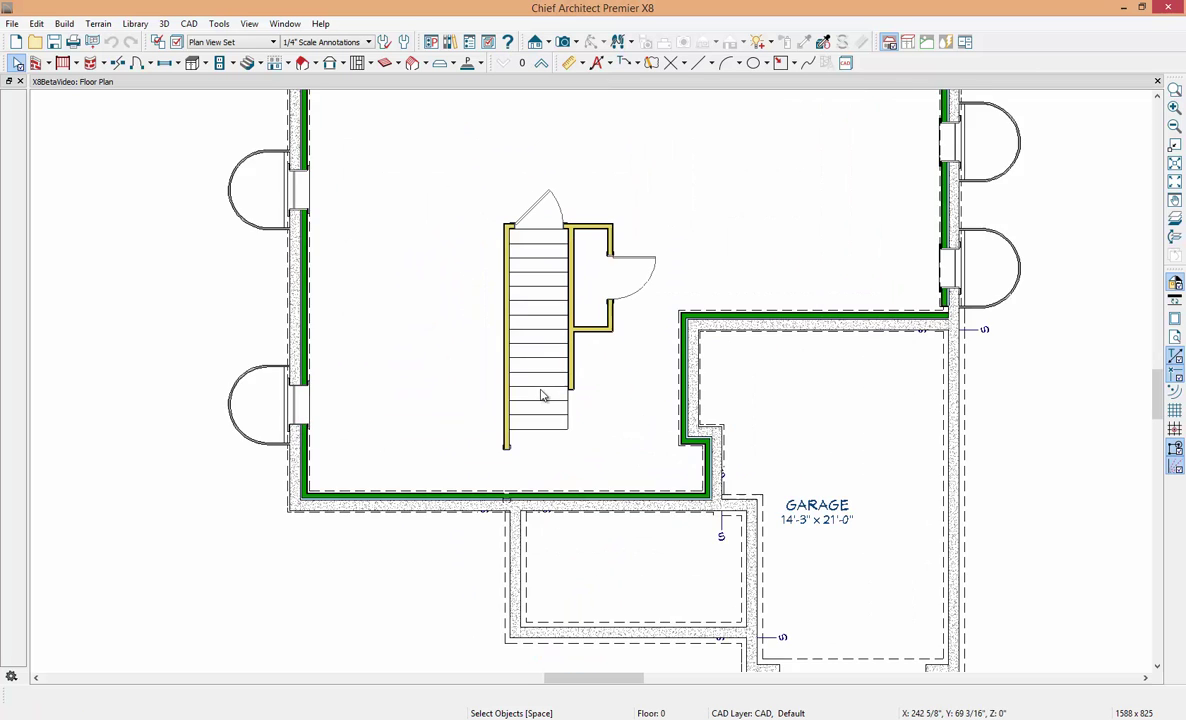
{"action": "scroll", "coordinate": [540, 385], "scroll_direction": "up", "scroll_amount": 1}
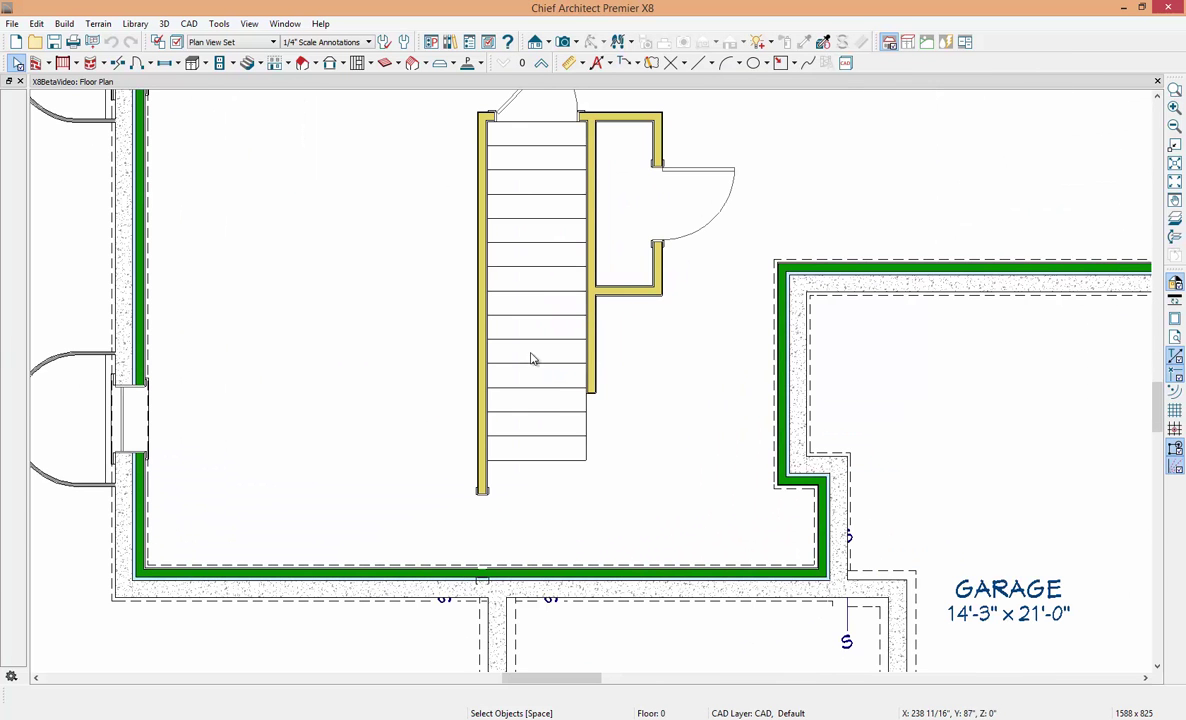
{"action": "left_click", "coordinate": [532, 355]}
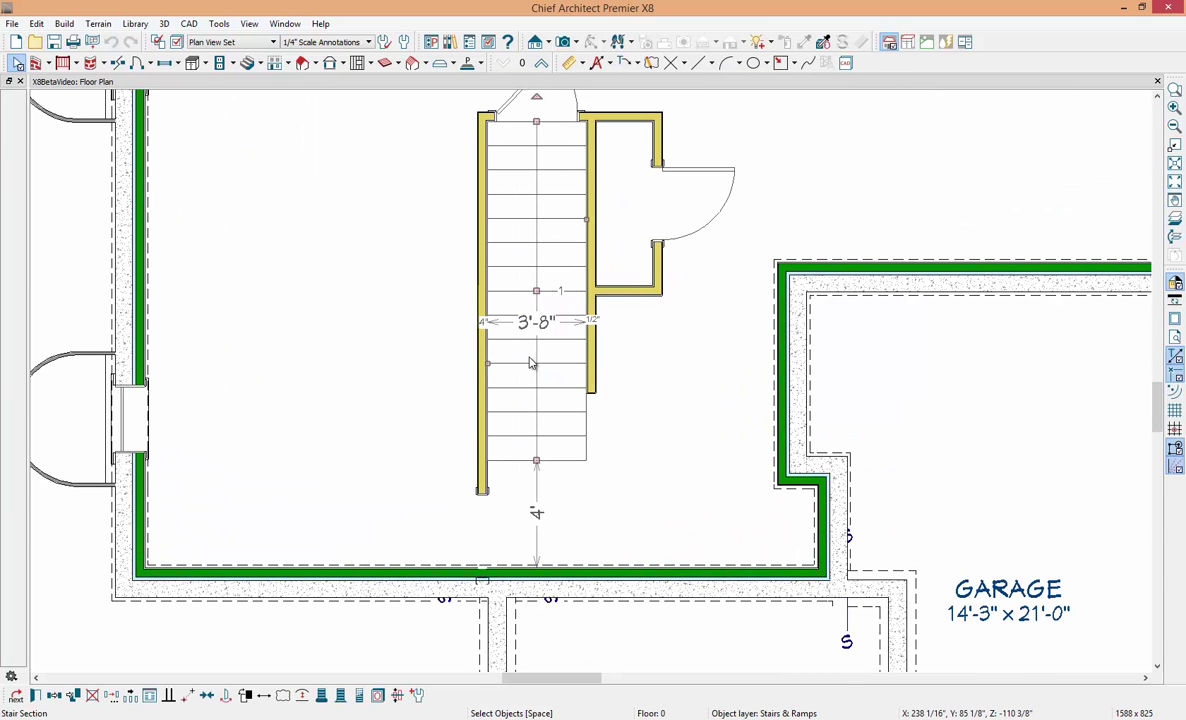
{"action": "double_click", "coordinate": [532, 357]}
{"action": "left_click_drag", "start_coordinate": [760, 330], "coordinate": [755, 395]}
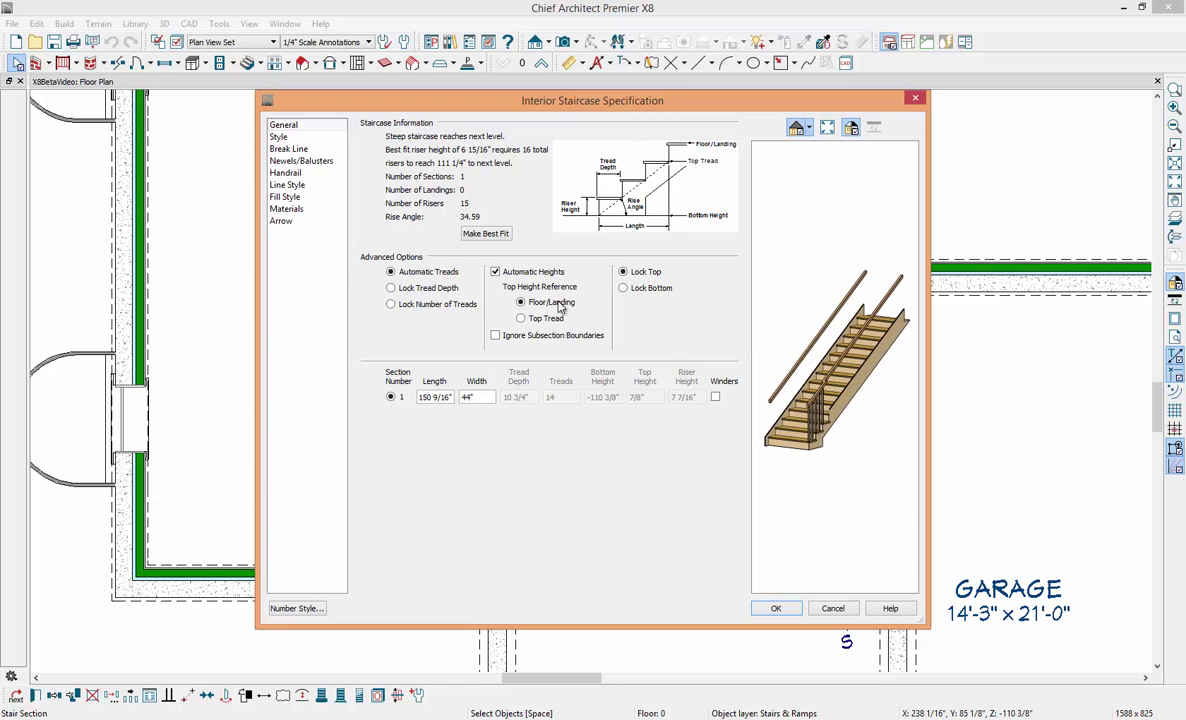
Step: Give the staircase a break line at a distance of 48" from the start
{"action": "left_click", "coordinate": [290, 149]}
{"action": "scroll", "coordinate": [766, 190], "scroll_direction": "up", "scroll_amount": 5}
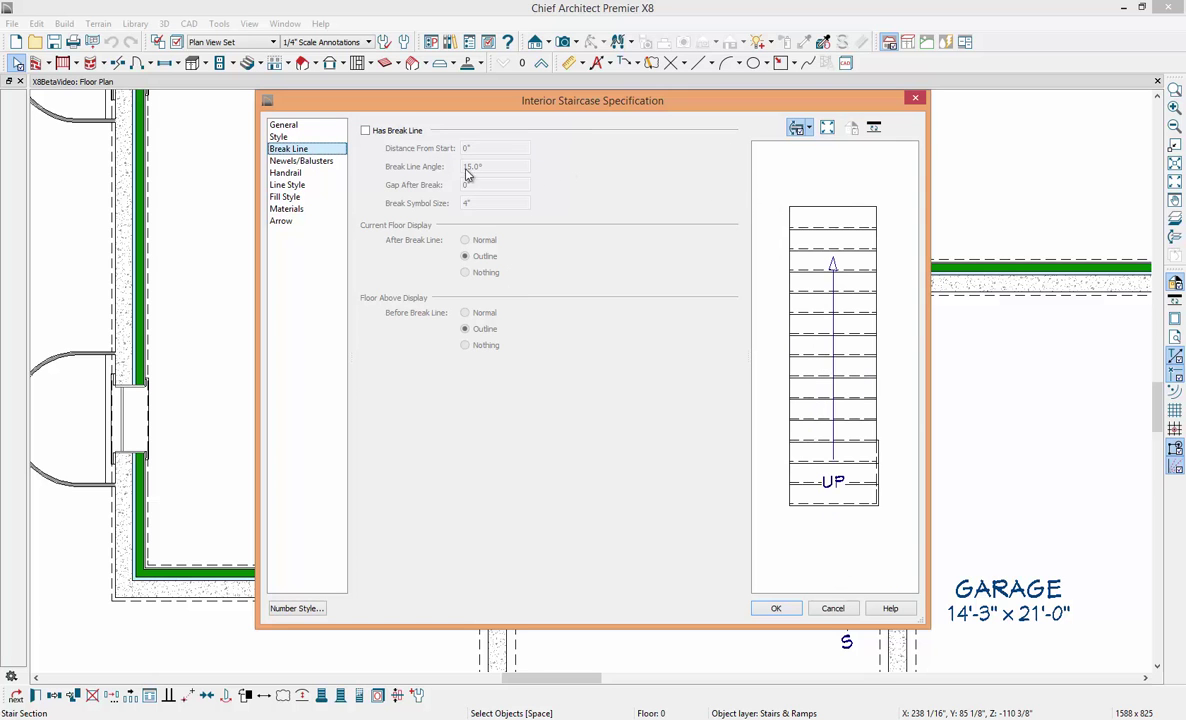
{"action": "left_click", "coordinate": [366, 131]}
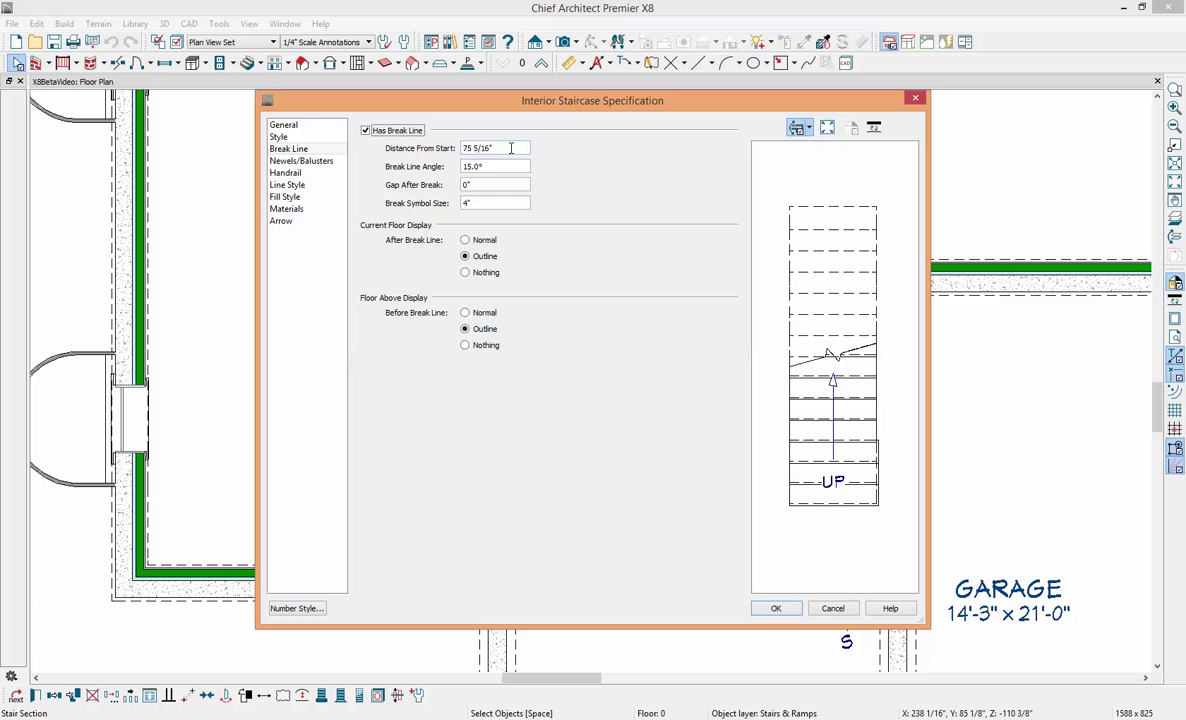
{"action": "left_click_drag", "start_coordinate": [510, 148], "coordinate": [437, 155]}
{"action": "type", "text": "48"}
{"action": "key", "text": "Tab"}
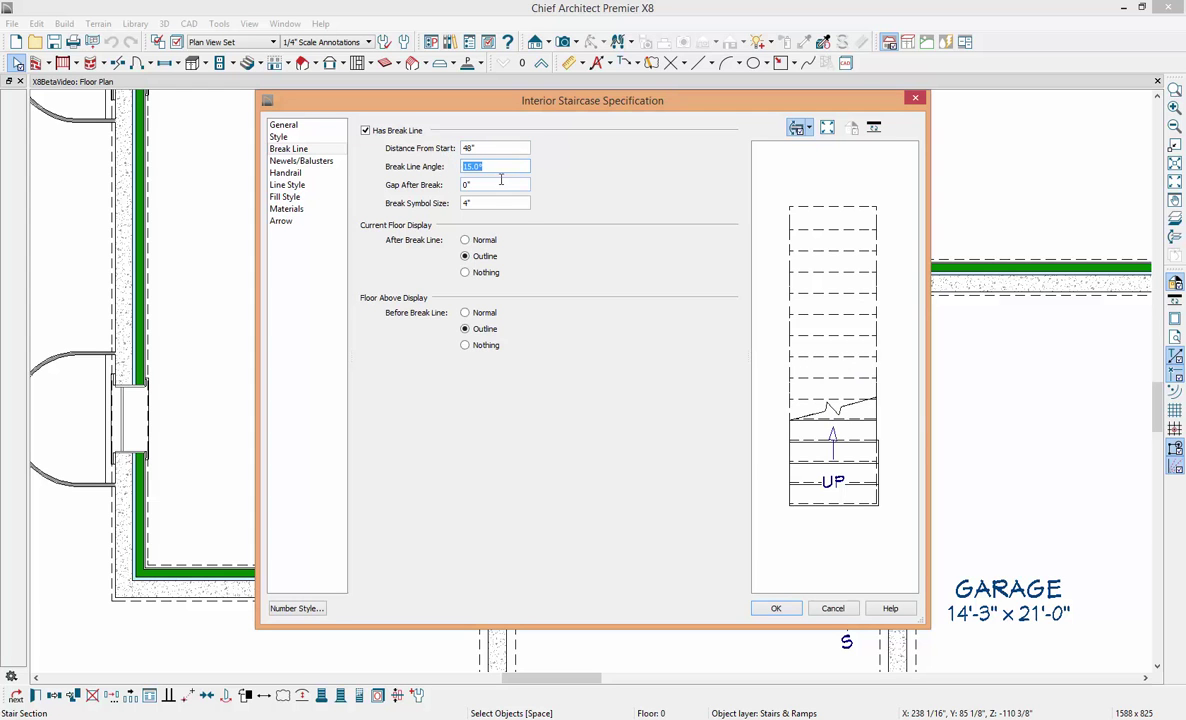
Step: Set the break line's gap after break to 4" and its break symbol size to 8"
{"action": "key", "text": "Tab"}
{"action": "type", "text": "4"}
{"action": "key", "text": "Tab"}
{"action": "left_click_drag", "start_coordinate": [487, 203], "coordinate": [416, 200]}
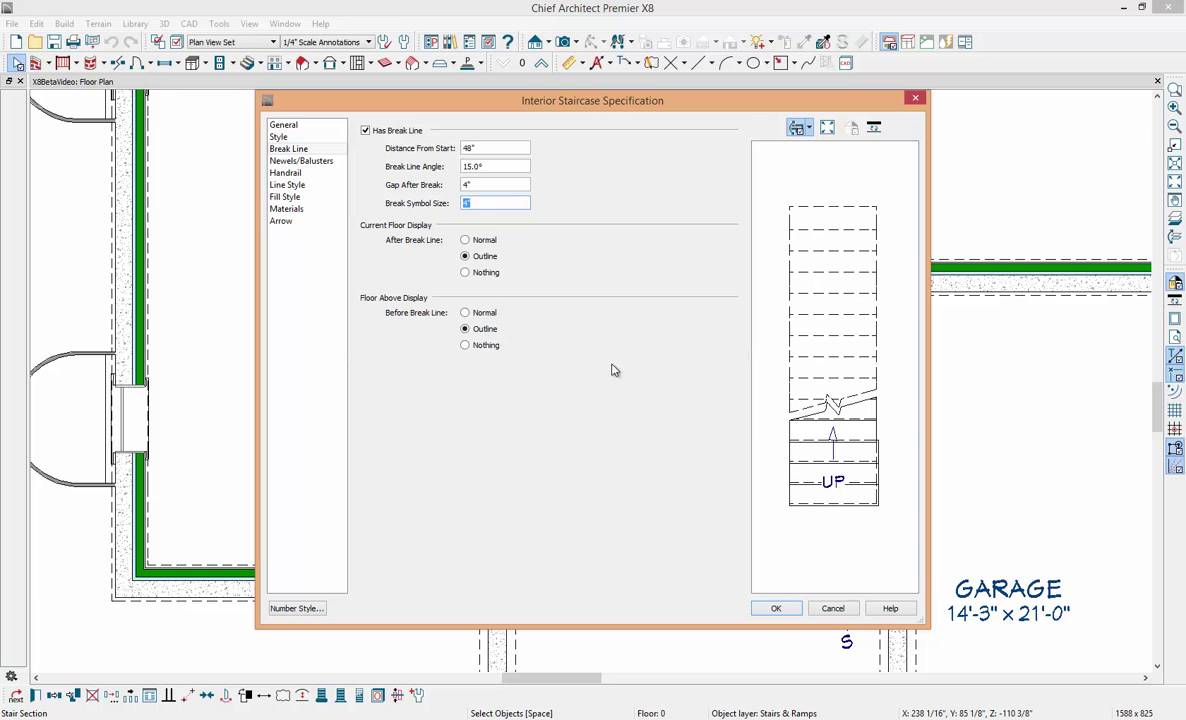
{"action": "type", "text": "8"}
{"action": "key", "text": "Tab"}
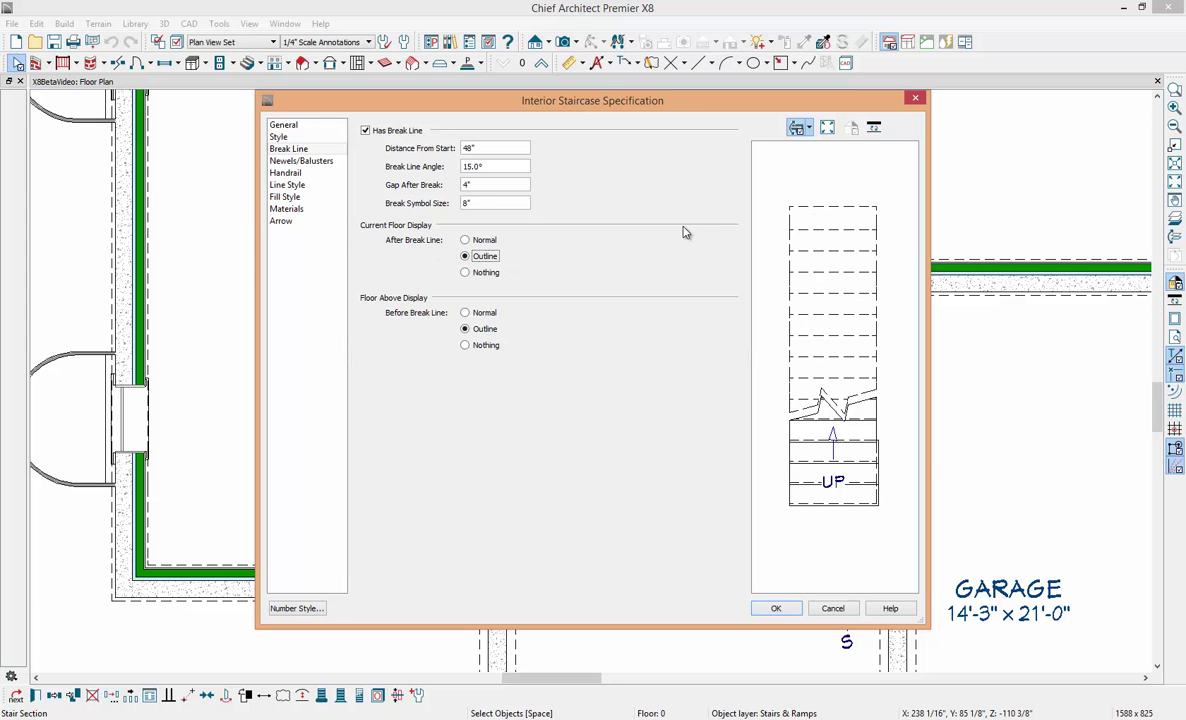
Step: Preview the Nothing and Normal current-floor displays after the break line, then restore Outline
{"action": "left_click", "coordinate": [466, 274]}
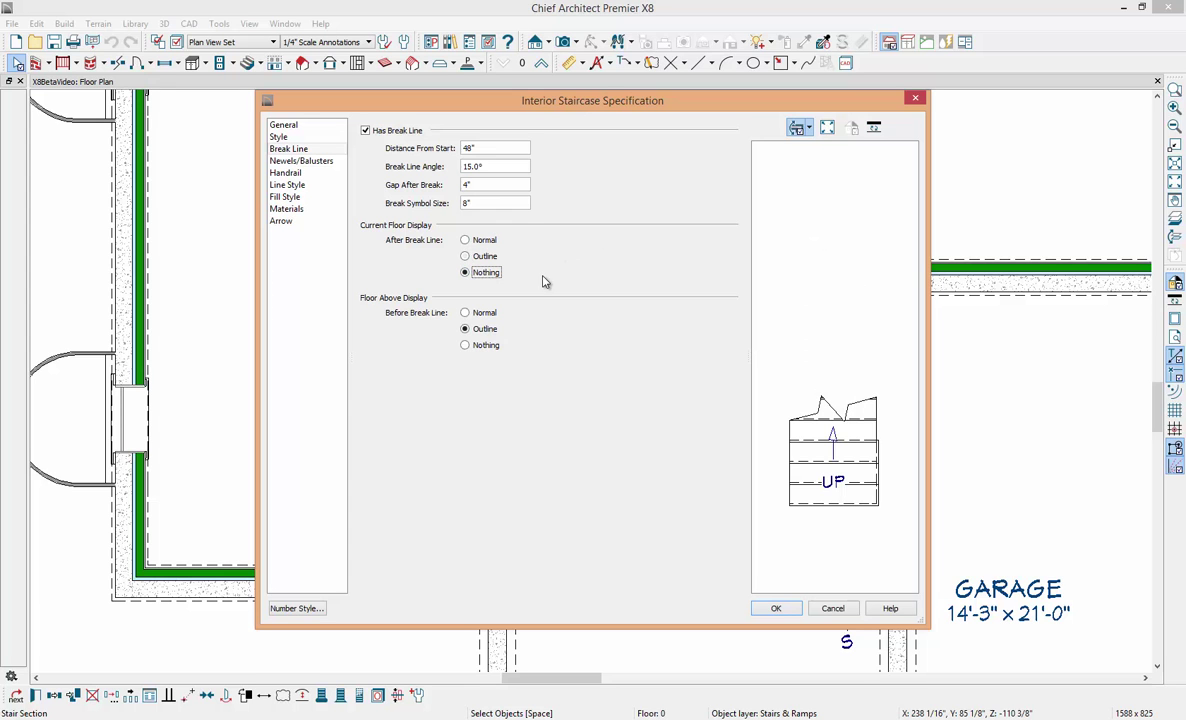
{"action": "left_click", "coordinate": [465, 256]}
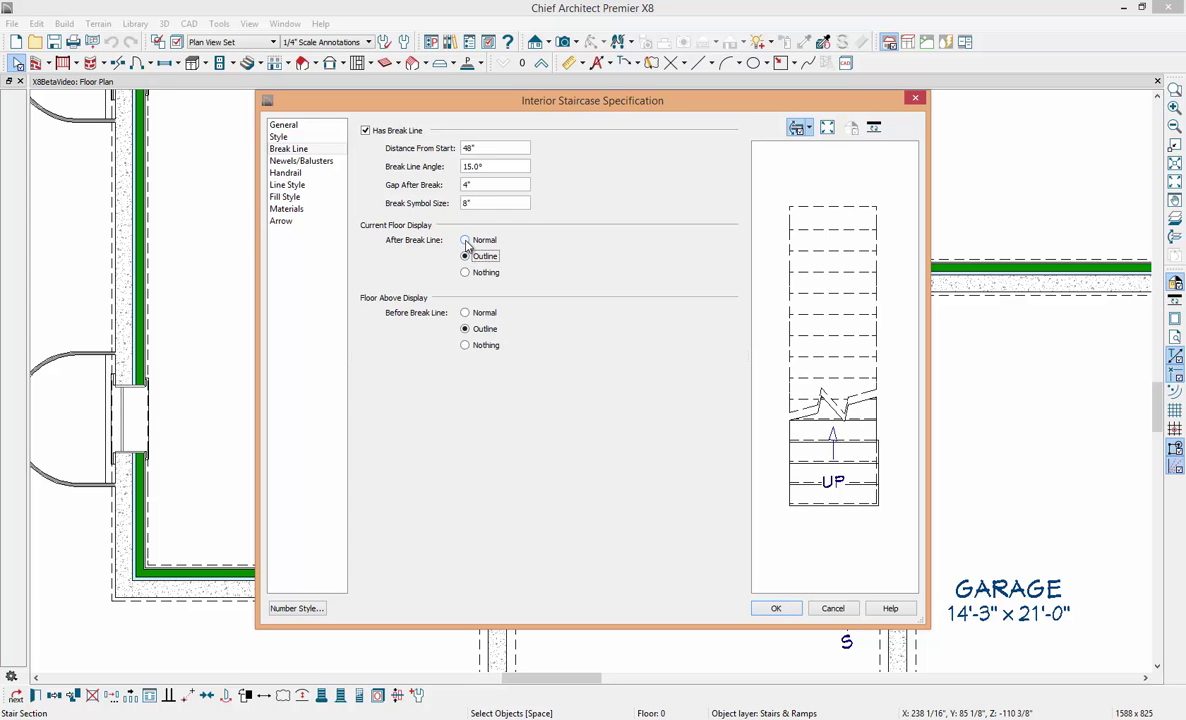
{"action": "left_click", "coordinate": [466, 241]}
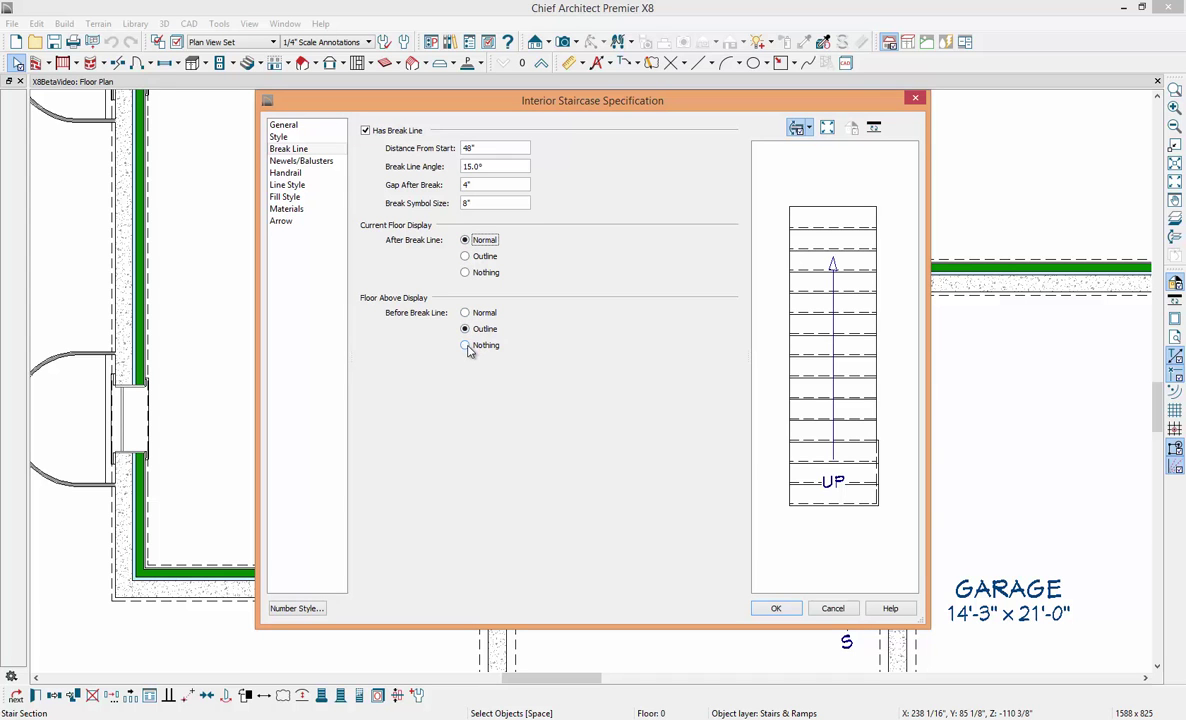
{"action": "left_click", "coordinate": [465, 256]}
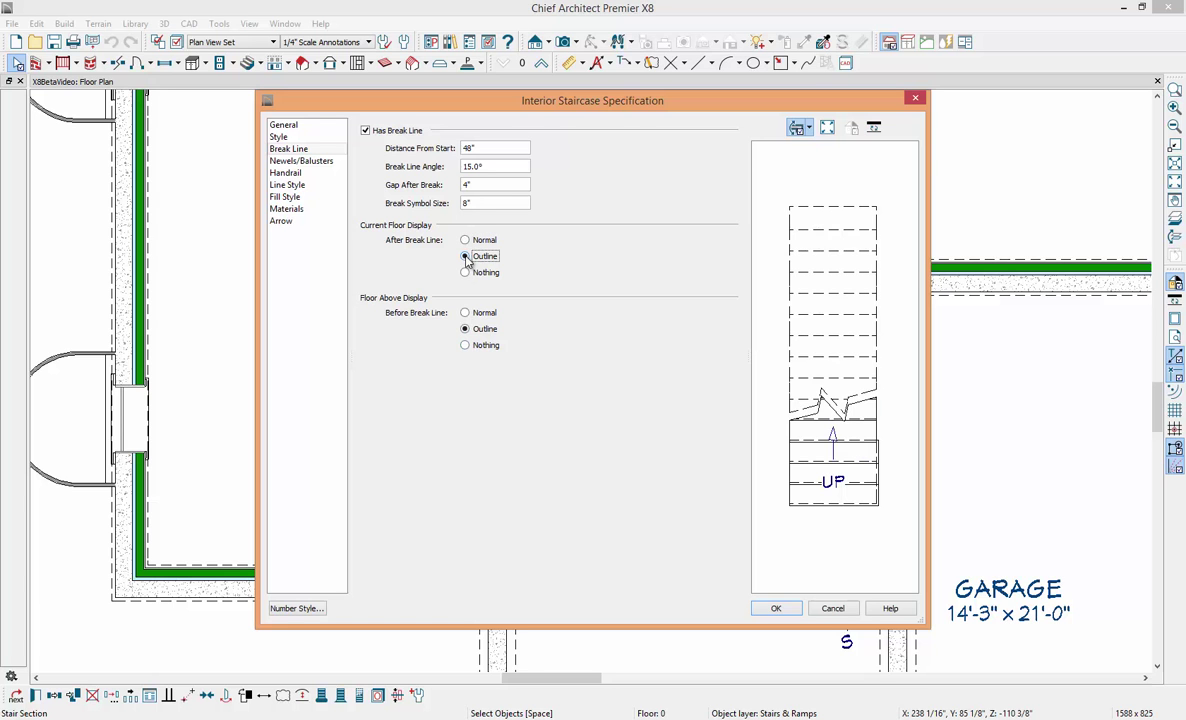
Step: Override the default plan display of the stair railing, drawing newels, balusters and rails, with the preview in plan view
{"action": "left_click", "coordinate": [318, 161]}
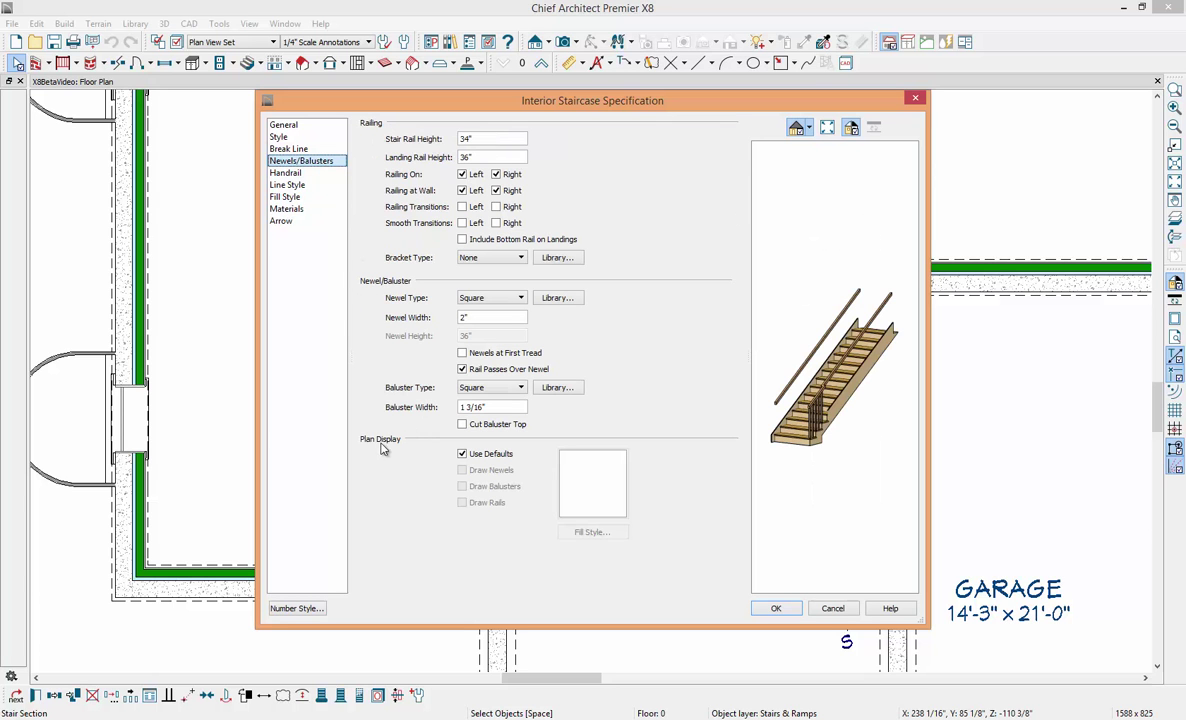
{"action": "left_click", "coordinate": [797, 127]}
{"action": "left_click", "coordinate": [822, 194]}
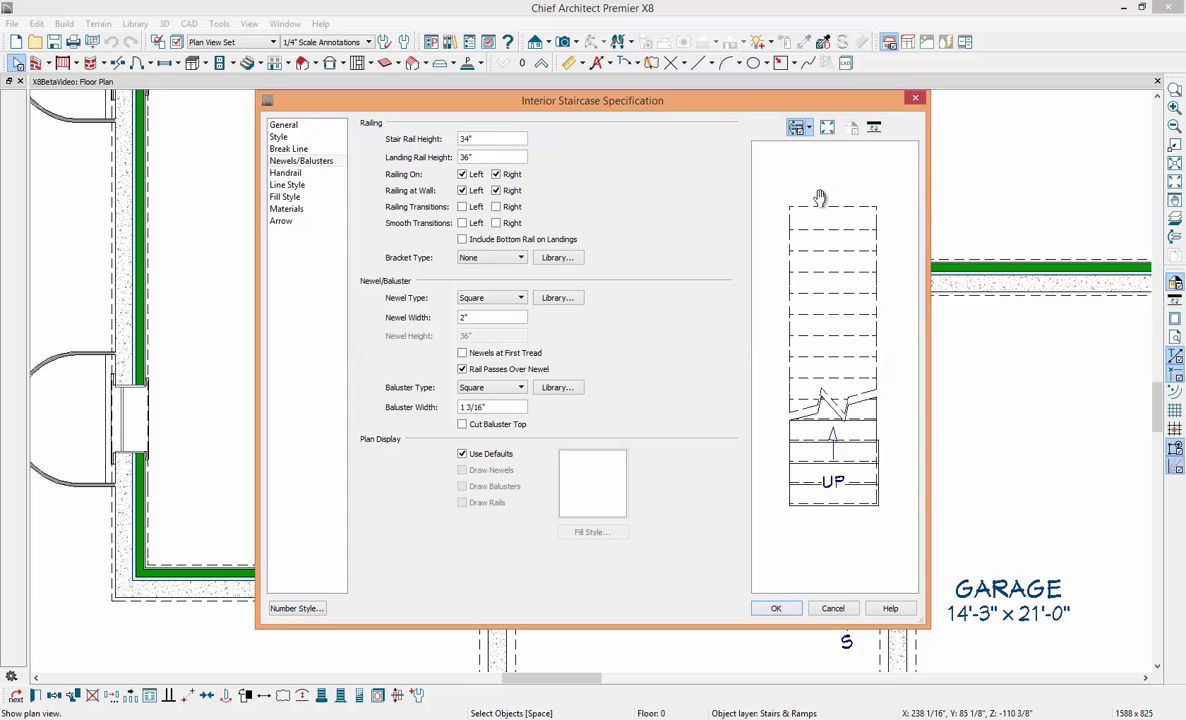
{"action": "left_click", "coordinate": [463, 454]}
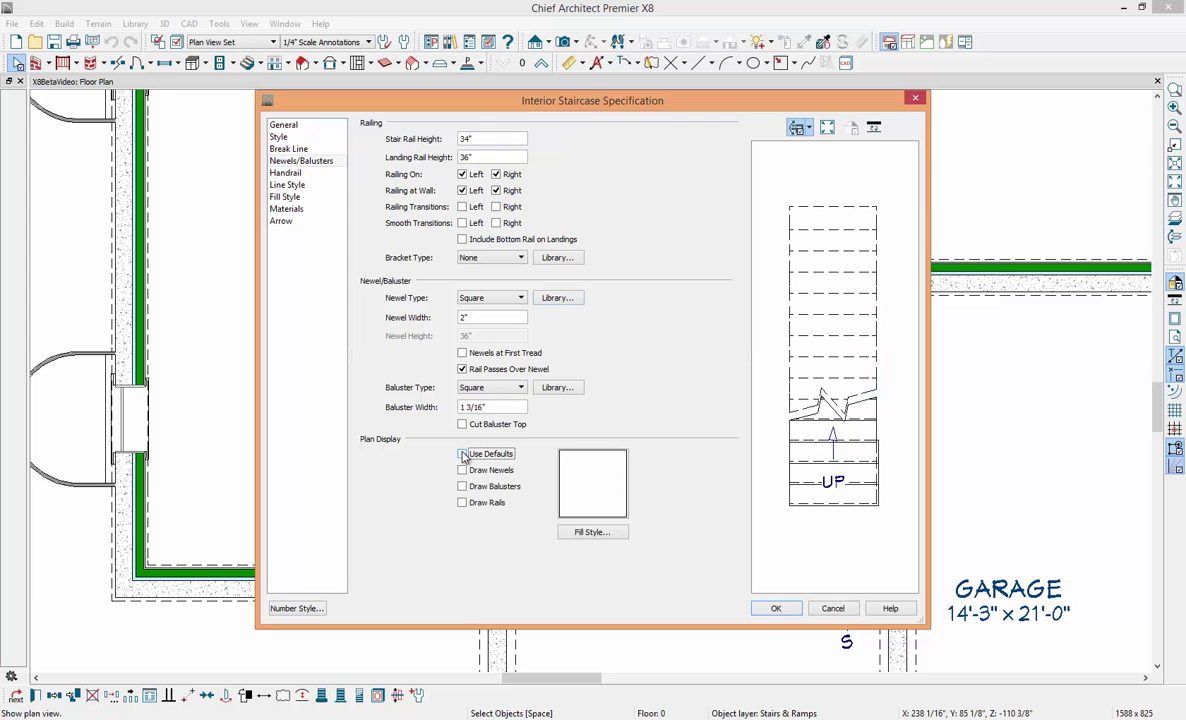
{"action": "left_click", "coordinate": [463, 470]}
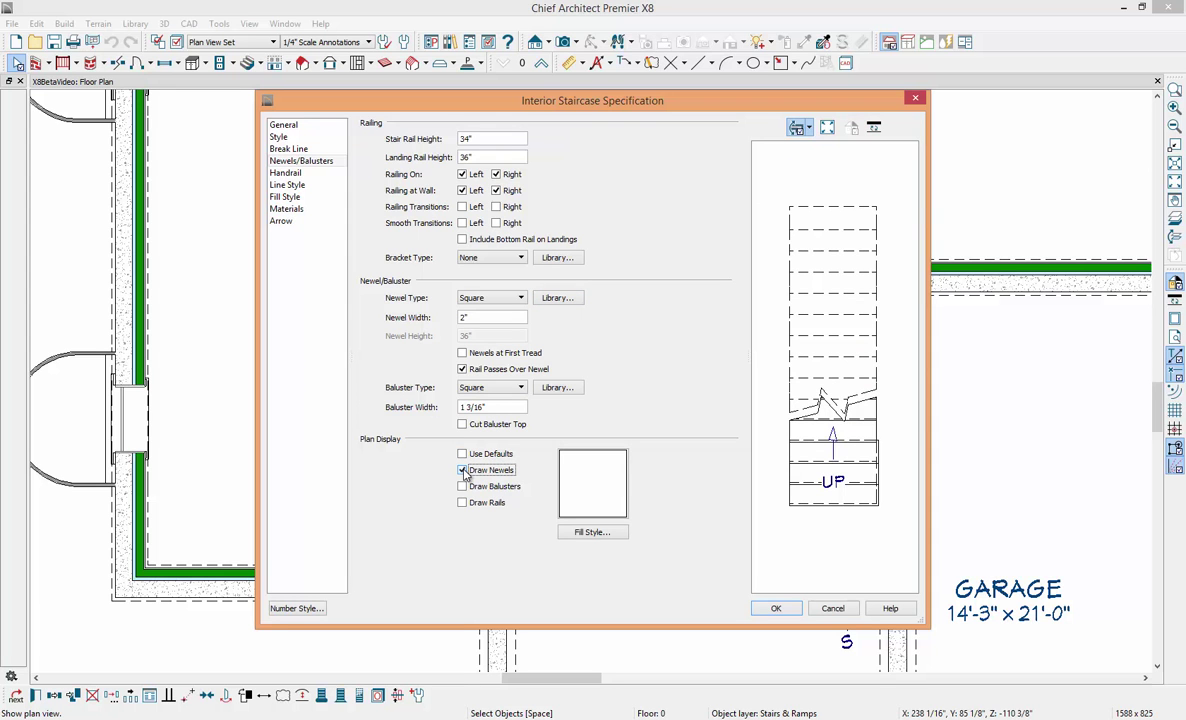
{"action": "left_click", "coordinate": [463, 487]}
{"action": "left_click", "coordinate": [464, 503]}
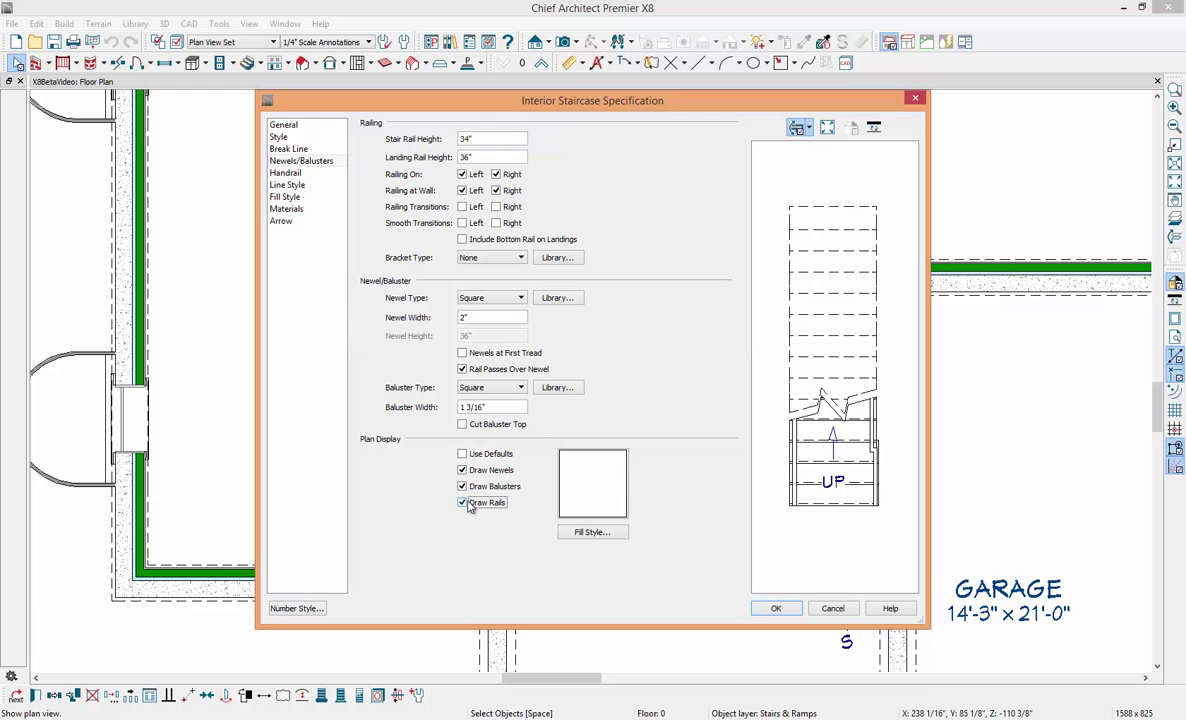
Step: Give the stair rails a solid light cyan fill (RGB 128, 255, 255) in the plan display
{"action": "left_click", "coordinate": [591, 533]}
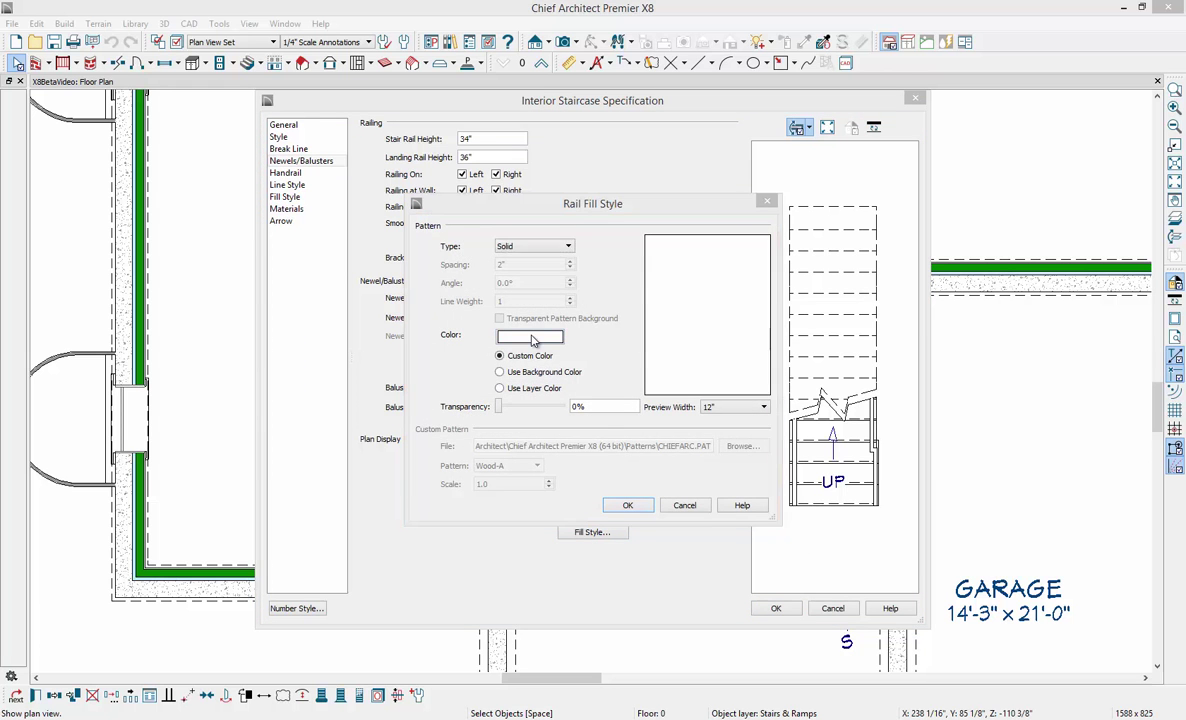
{"action": "left_click", "coordinate": [531, 338]}
{"action": "left_click", "coordinate": [512, 271]}
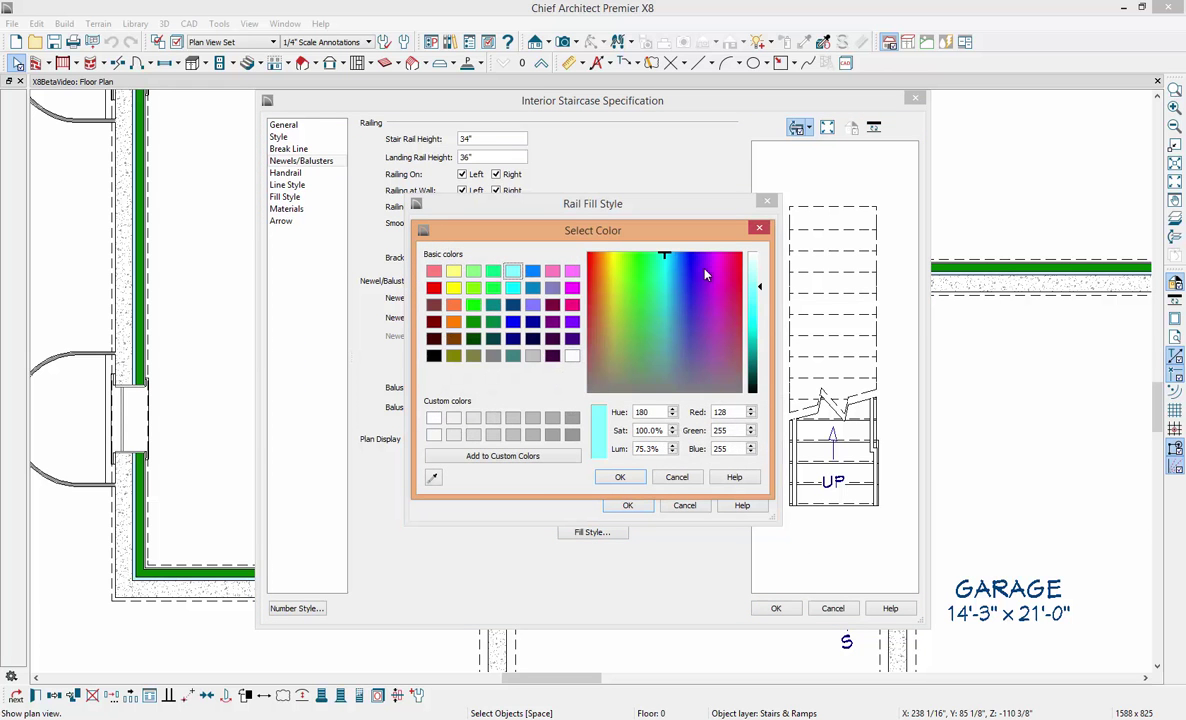
{"action": "left_click", "coordinate": [620, 477]}
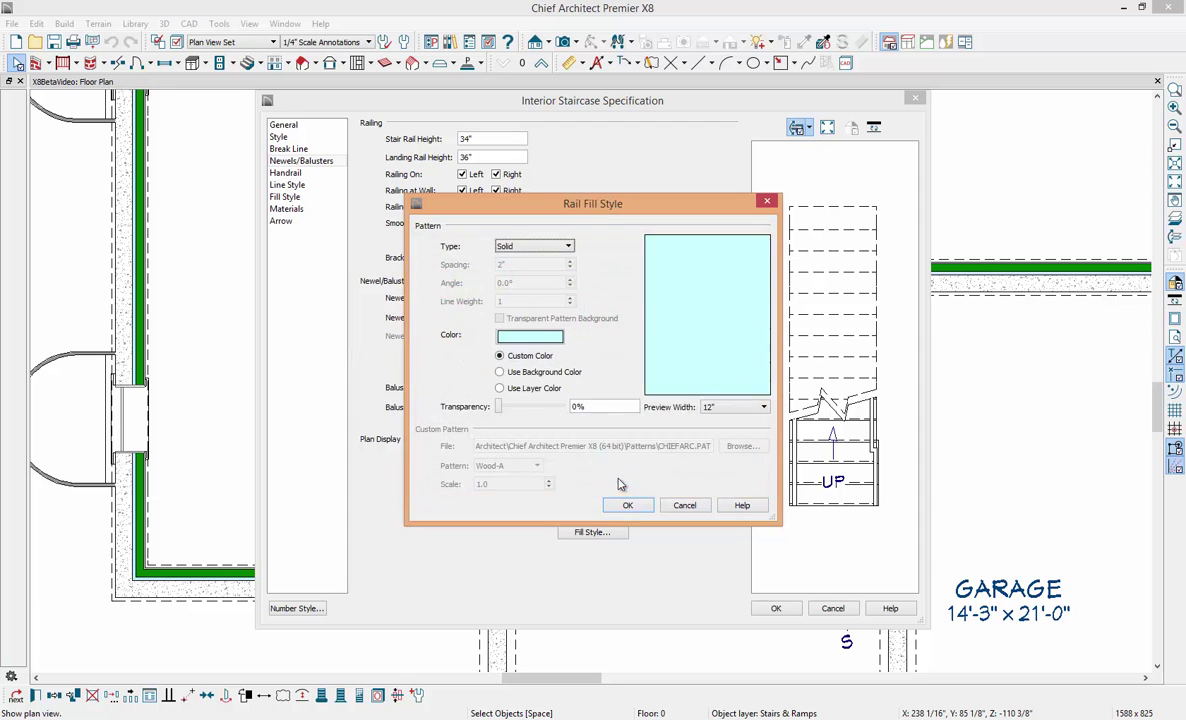
{"action": "left_click", "coordinate": [628, 506]}
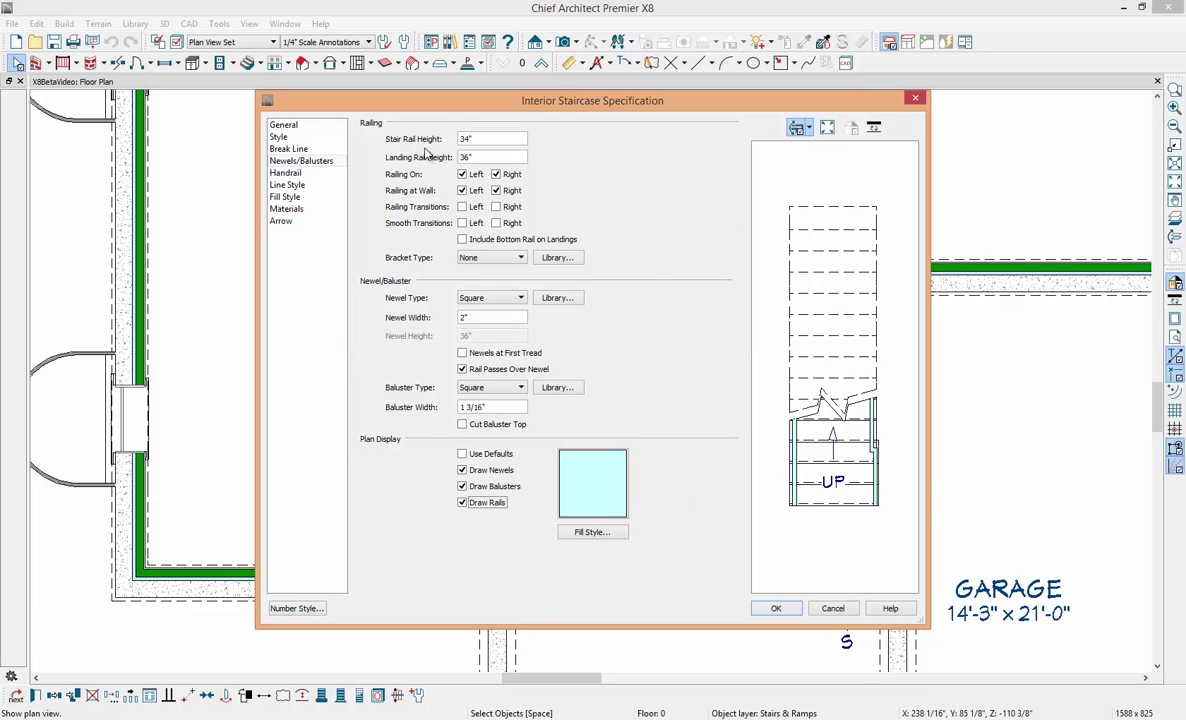
Step: Bring up the staircase's handrail settings and preview the stairs in Vector View with a wider preview area
{"action": "left_click", "coordinate": [310, 175]}
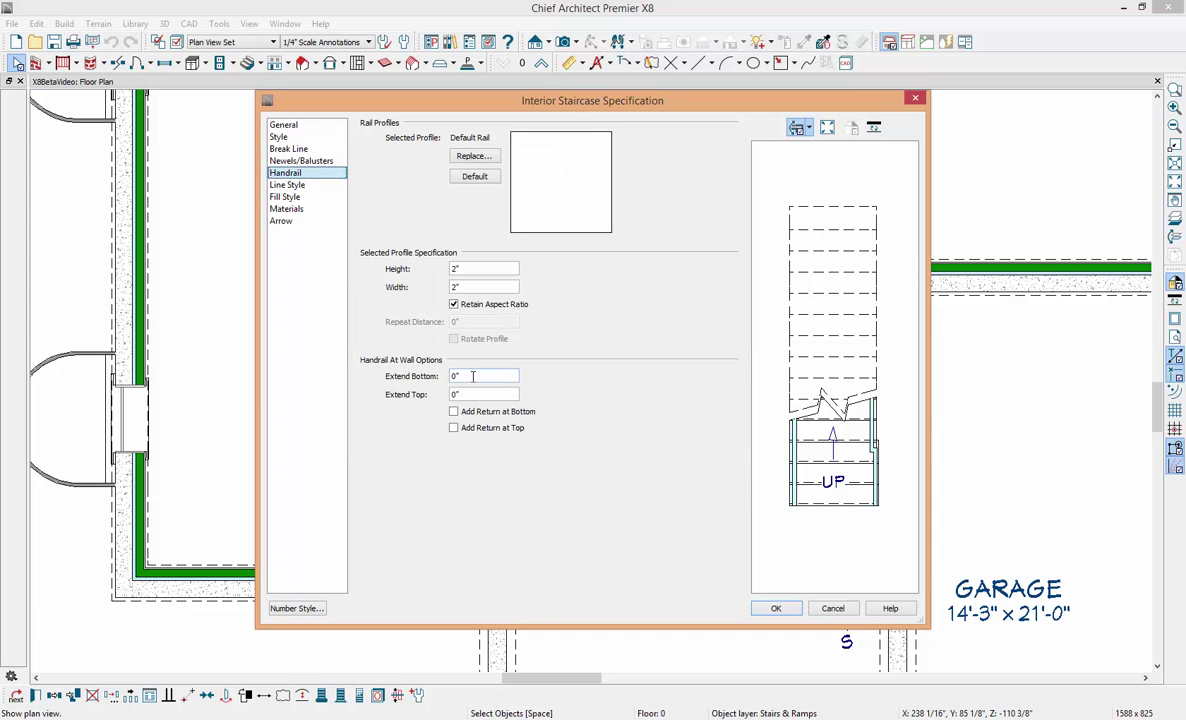
{"action": "left_click", "coordinate": [473, 376]}
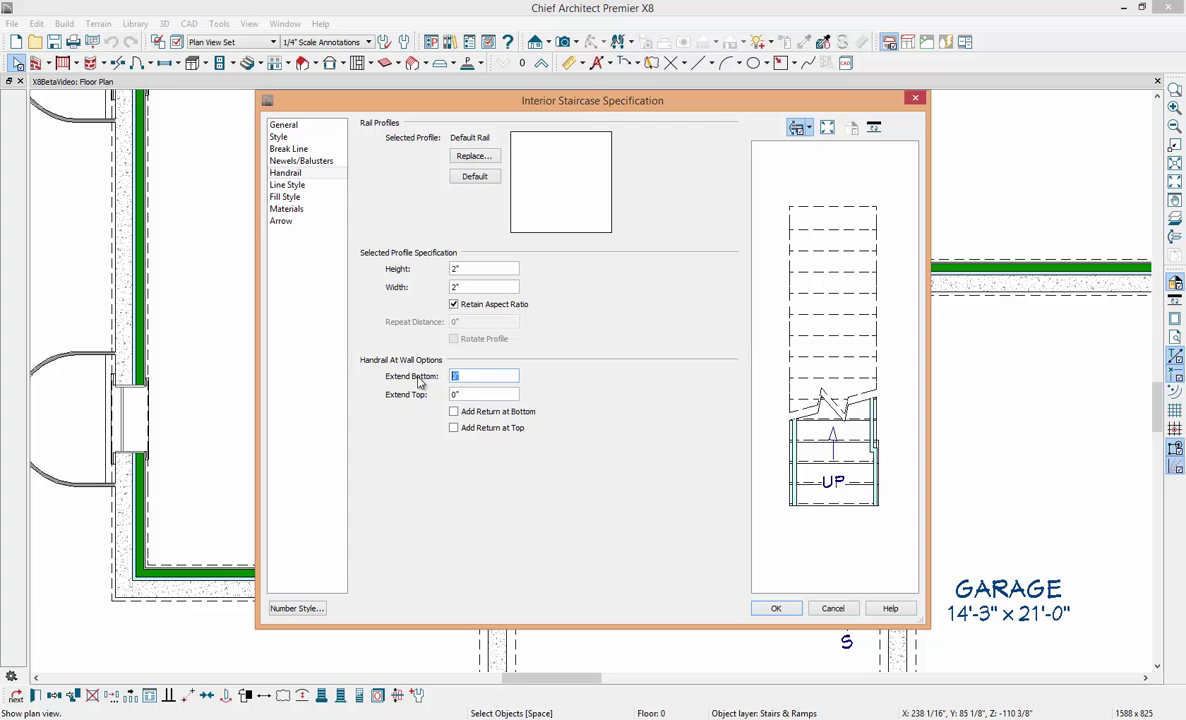
{"action": "left_click", "coordinate": [809, 128]}
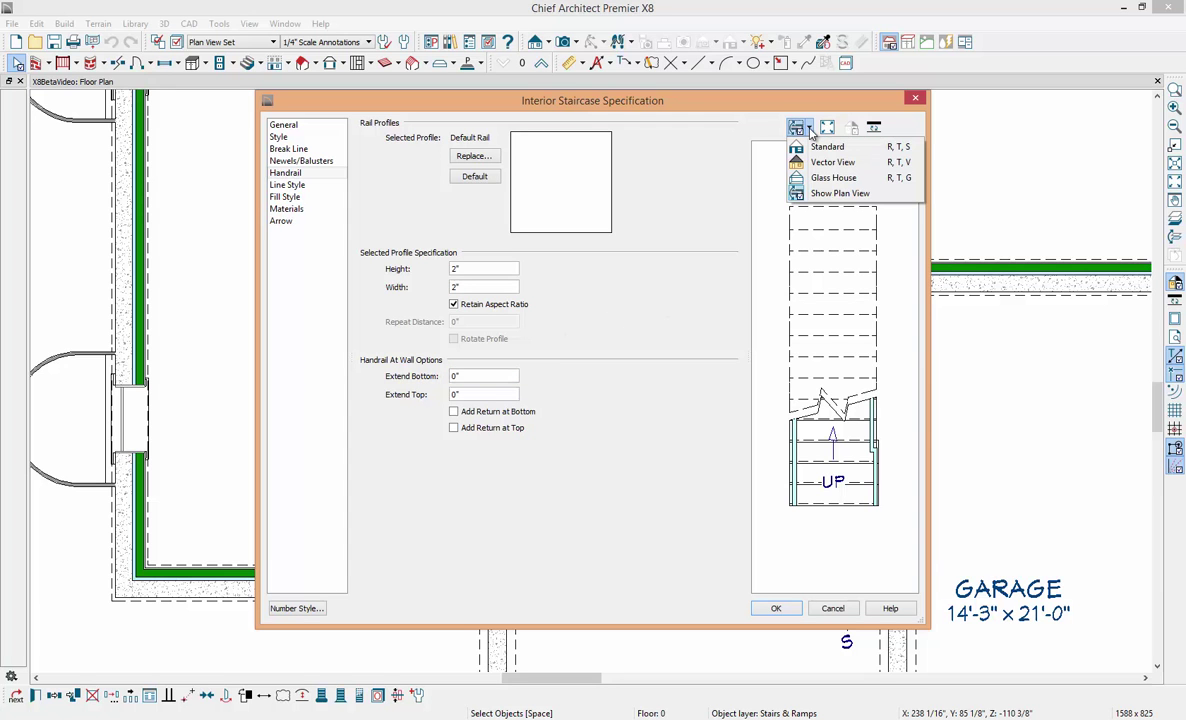
{"action": "left_click", "coordinate": [820, 162]}
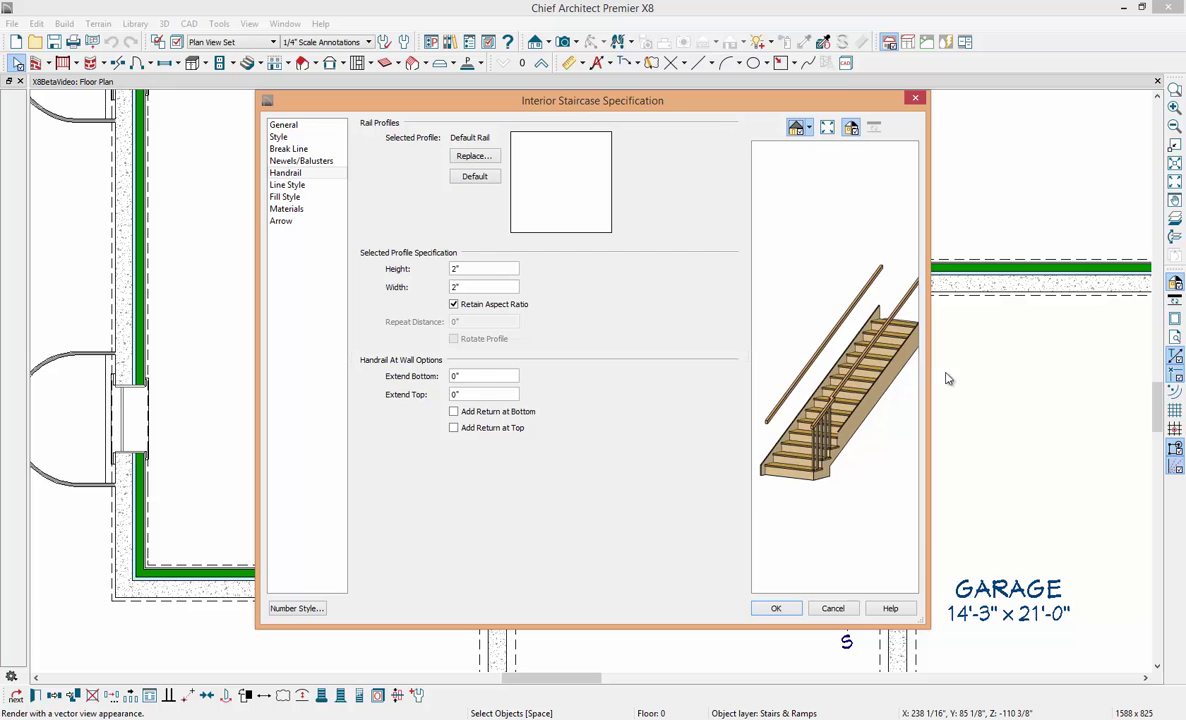
{"action": "left_click_drag", "start_coordinate": [929, 370], "coordinate": [1024, 370]}
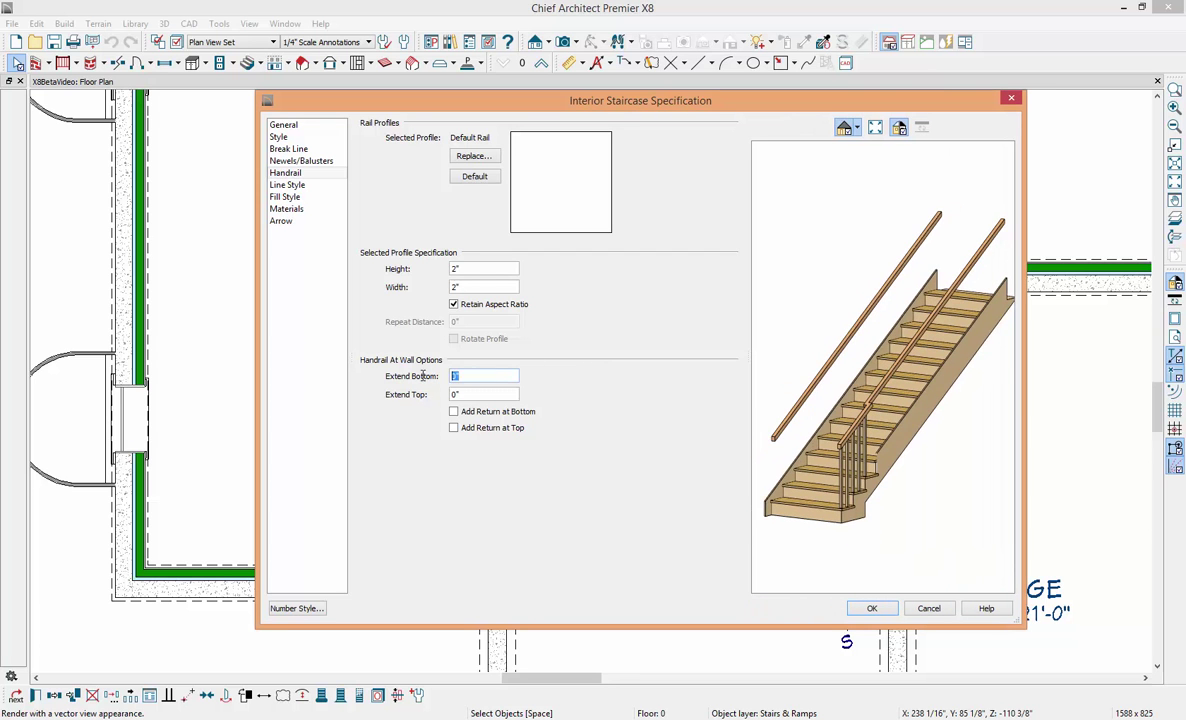
Step: Extend the handrail at the wall by 6" at bottom and top, add returns at both ends, and apply the staircase settings
{"action": "key", "text": "Tab"}
{"action": "key", "text": "Tab"}
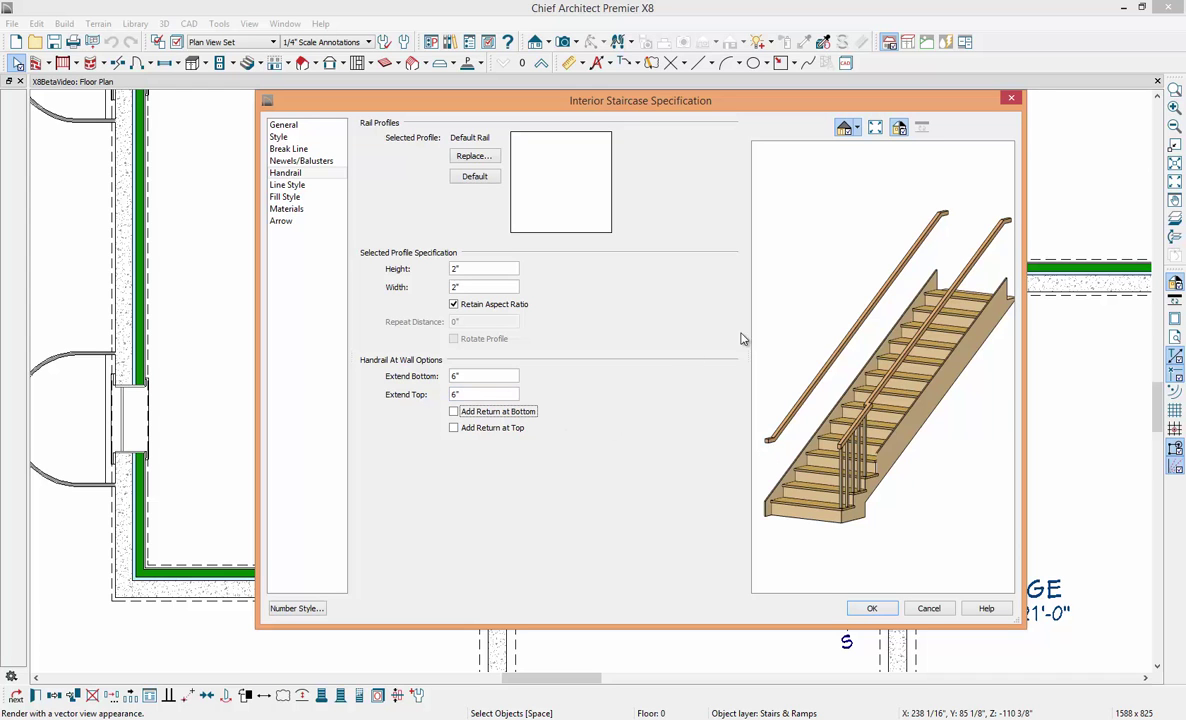
{"action": "left_click", "coordinate": [455, 428]}
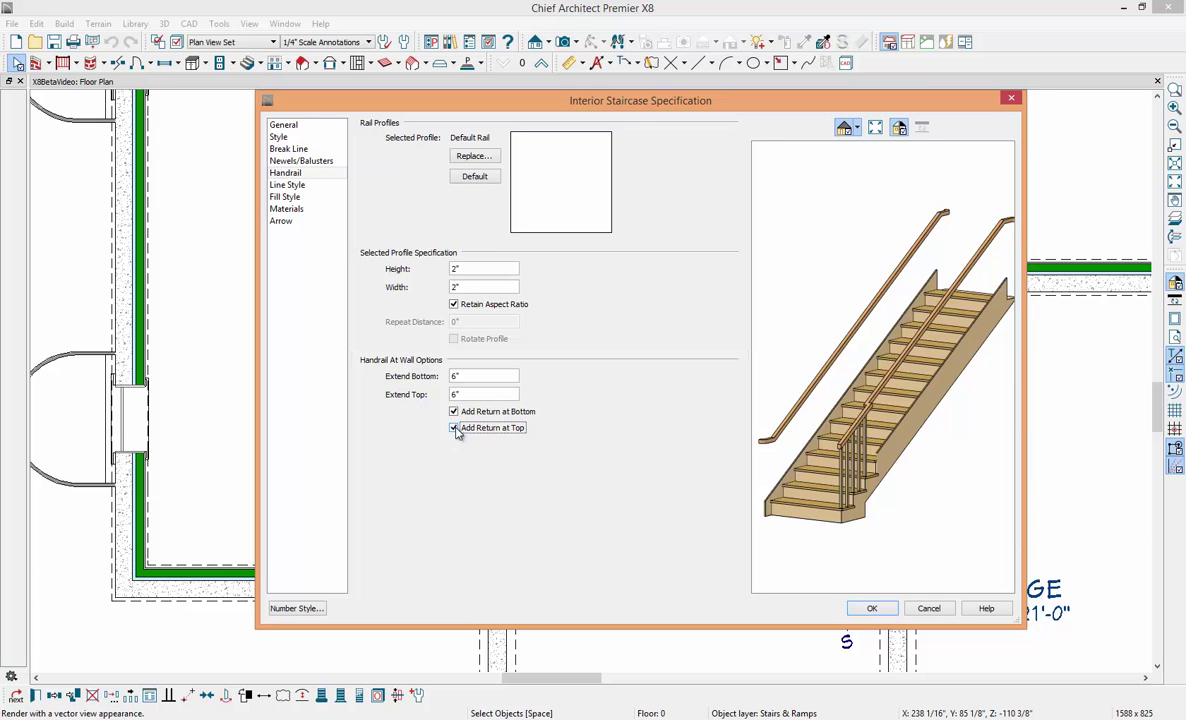
{"action": "left_click", "coordinate": [869, 609]}
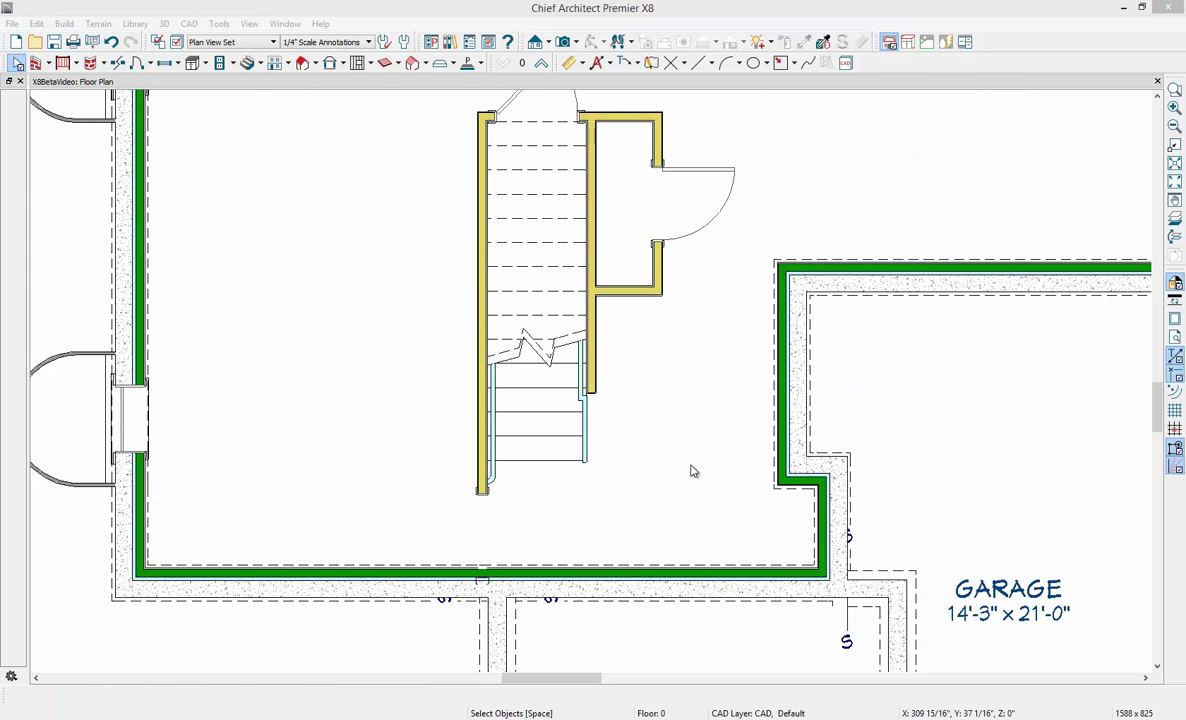
Step: Turn on display of the "Stairs & Ramps, Details" layer in the Plan View Set
{"action": "key", "text": "ctrl+l"}
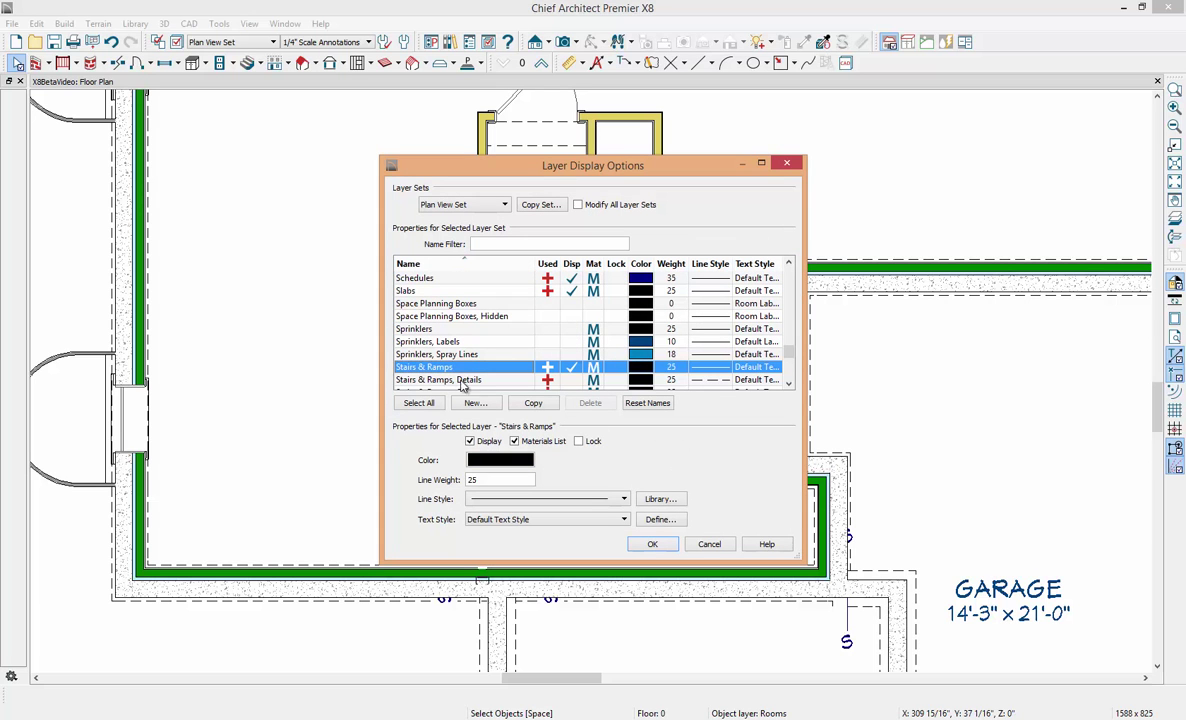
{"action": "left_click", "coordinate": [572, 382]}
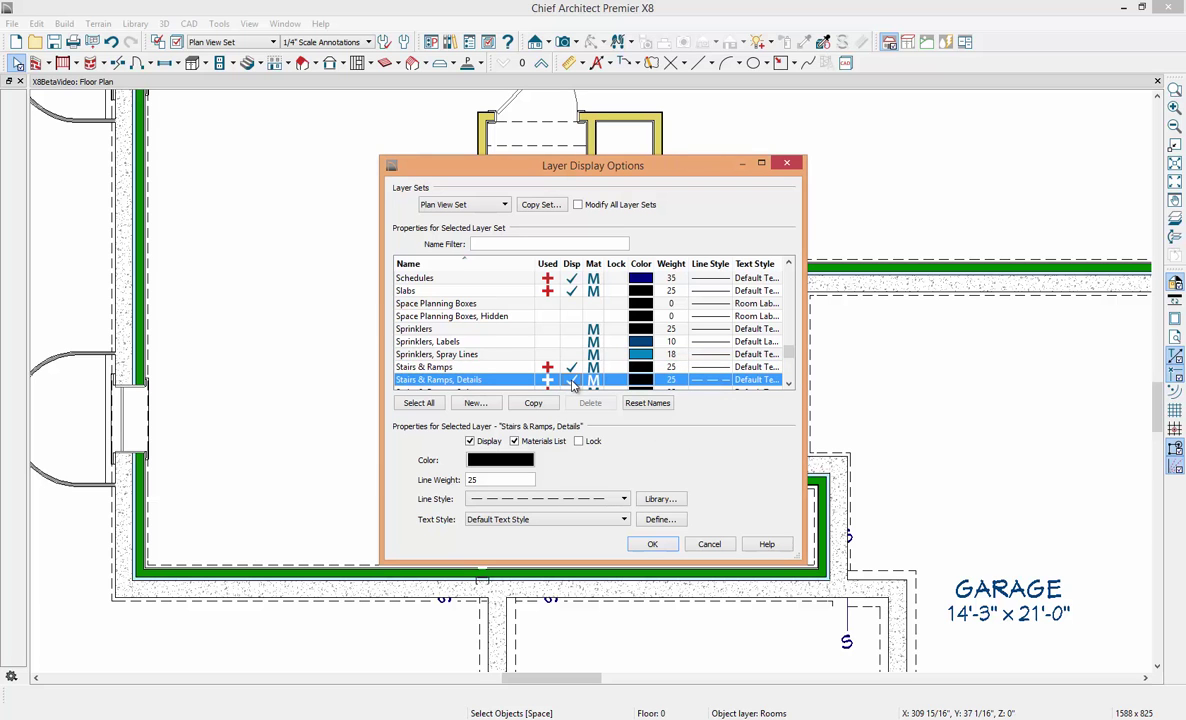
{"action": "left_click", "coordinate": [651, 543]}
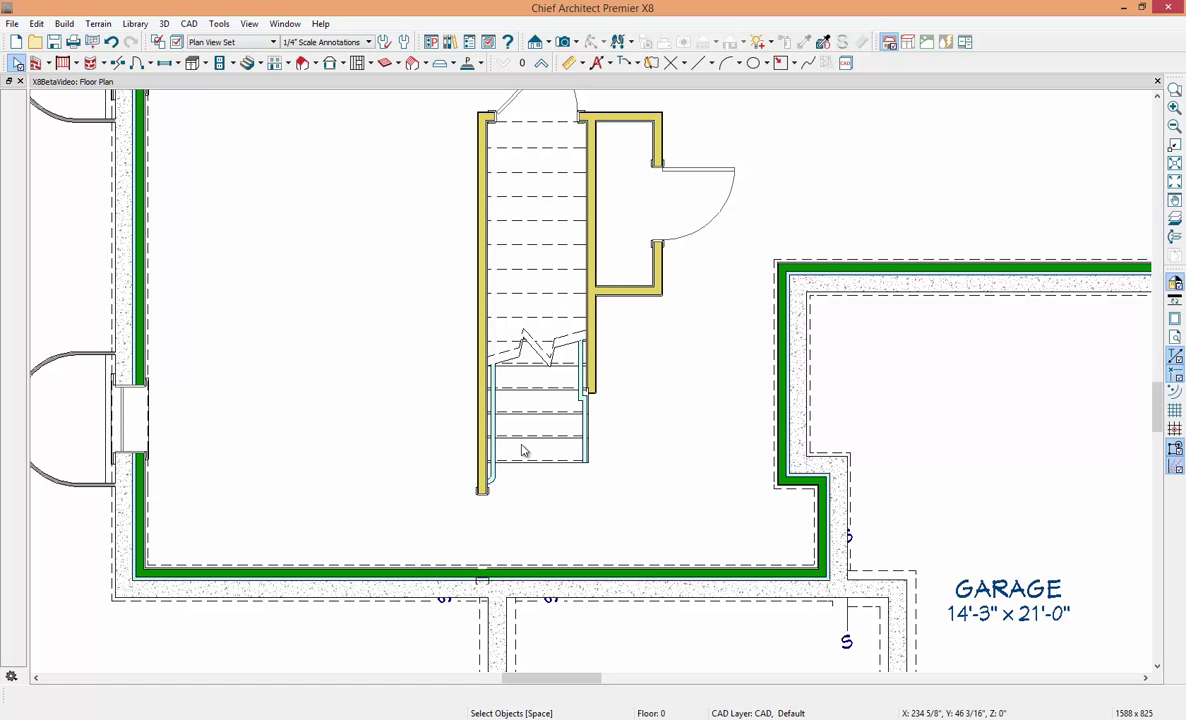
Step: Draw a rectangular stair landing about 3'-6" deep in the open room beside the staircase
{"action": "left_click", "coordinate": [258, 64]}
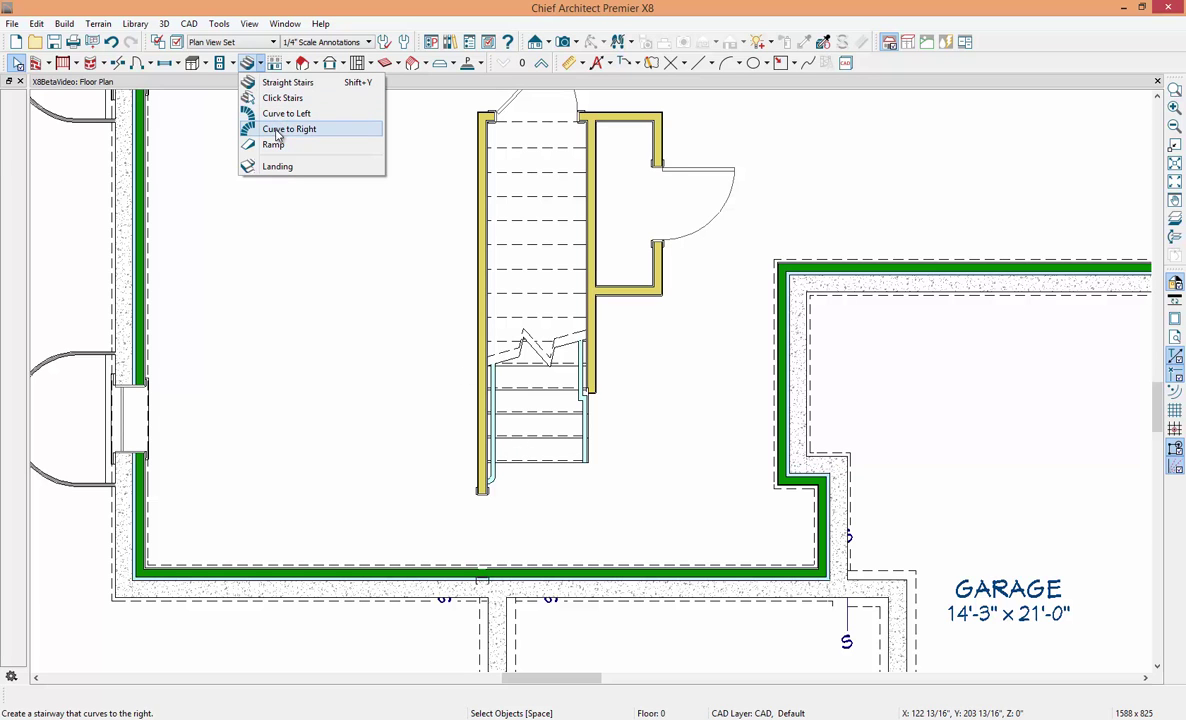
{"action": "left_click", "coordinate": [278, 166]}
{"action": "left_click_drag", "start_coordinate": [279, 233], "coordinate": [367, 327]}
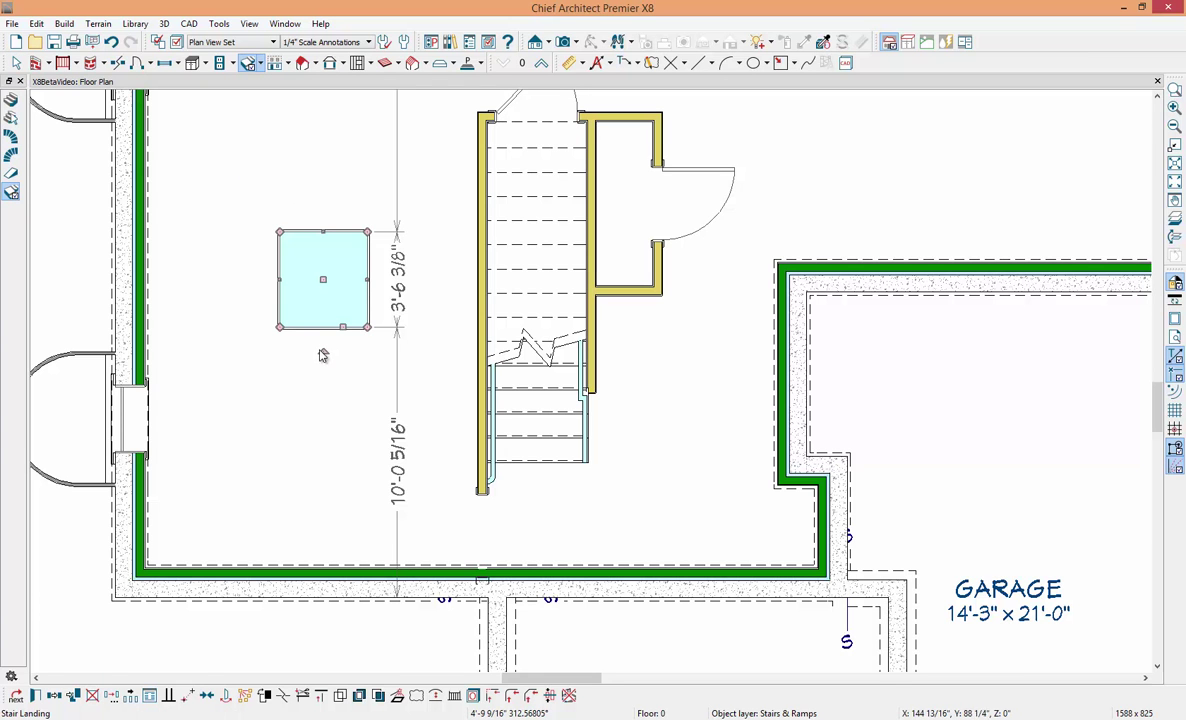
Step: Examine the object-specific macros available for a specified label on the stair landing, then discard the landing
{"action": "double_click", "coordinate": [298, 324]}
{"action": "left_click", "coordinate": [405, 279]}
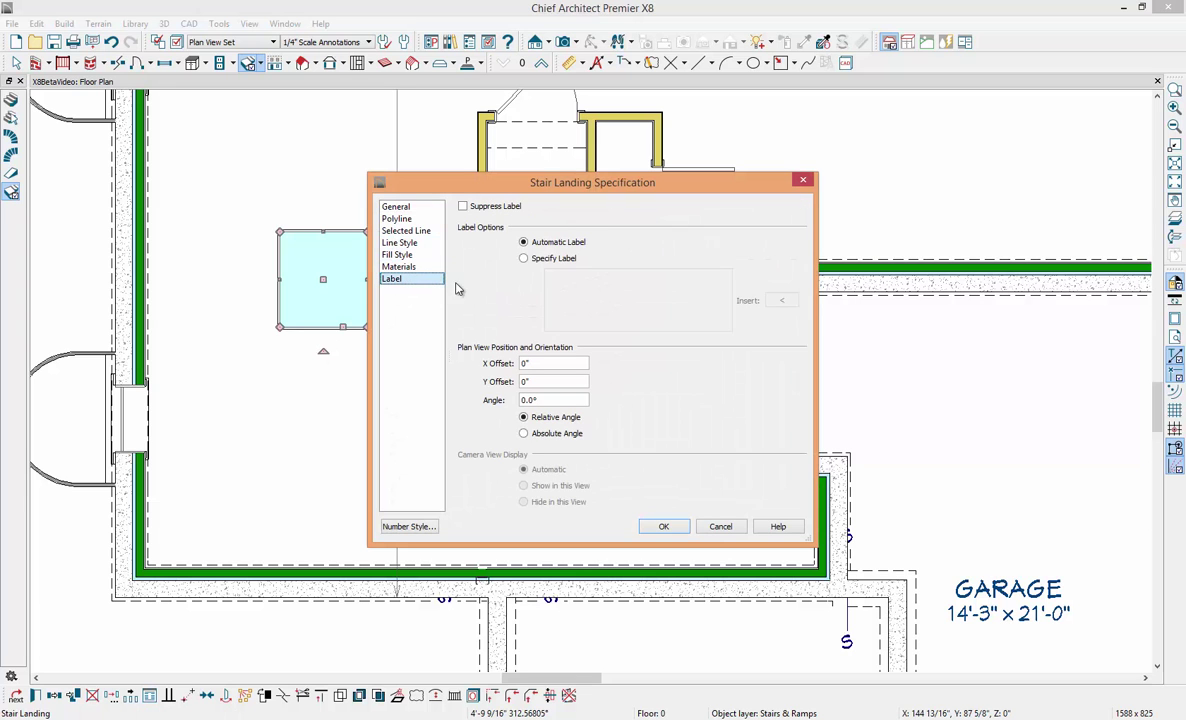
{"action": "left_click", "coordinate": [523, 258]}
{"action": "left_click", "coordinate": [579, 292]}
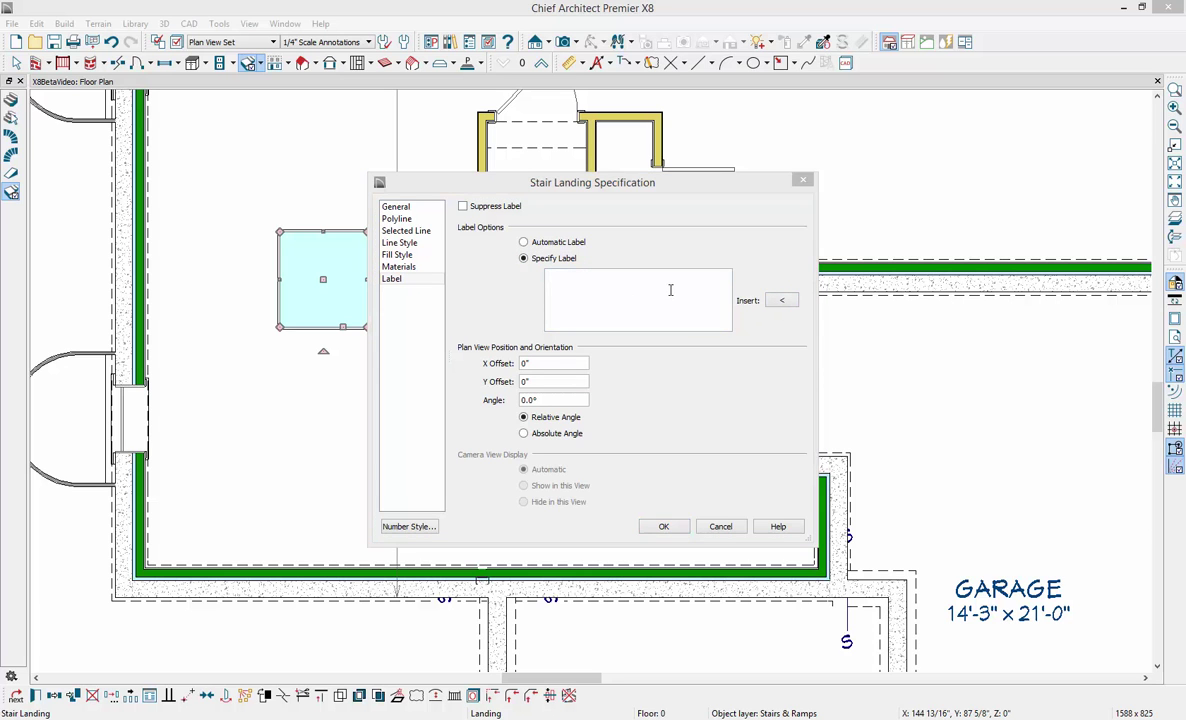
{"action": "left_click", "coordinate": [781, 302]}
{"action": "mouse_move", "coordinate": [828, 350]}
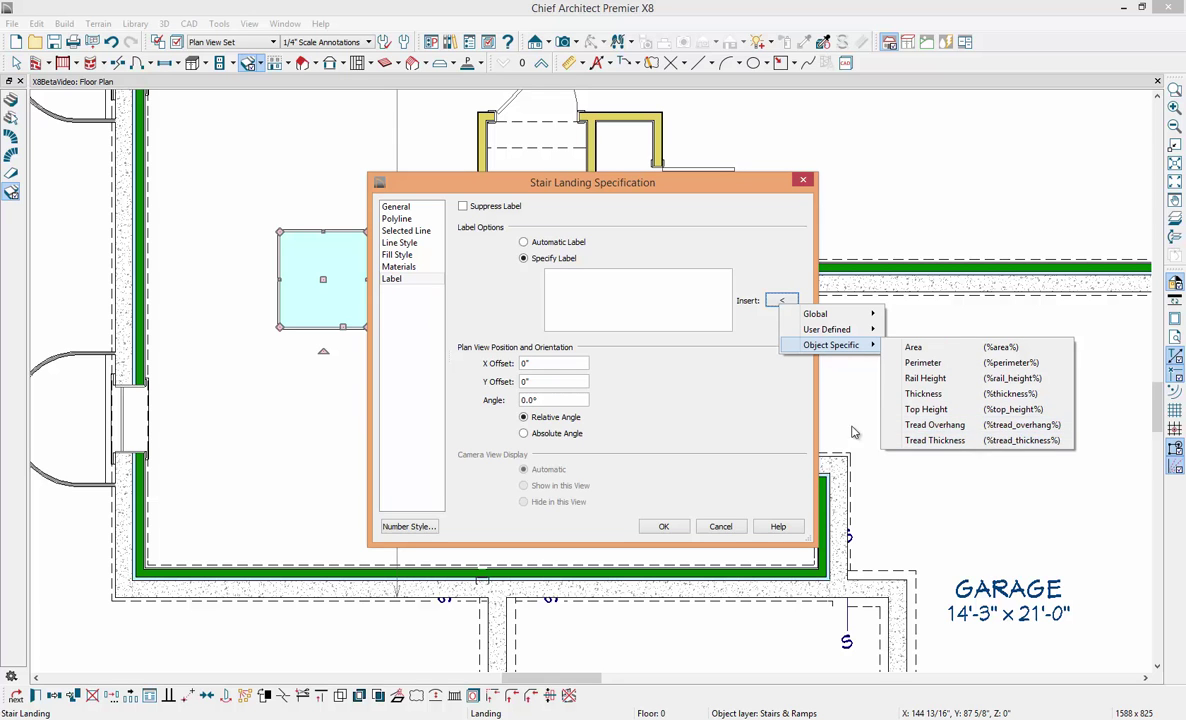
{"action": "left_click", "coordinate": [655, 380]}
{"action": "left_click", "coordinate": [719, 529]}
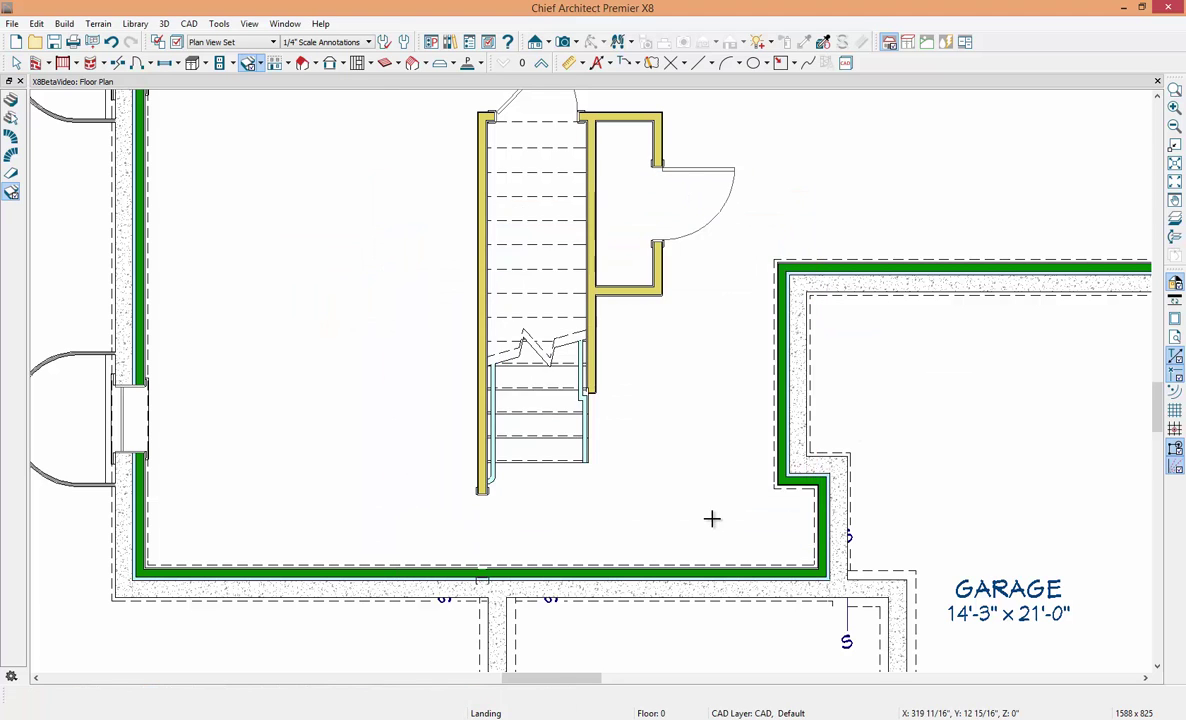
Step: Turn on display of the "Stairs & Ramps, Stringers" layer in the Plan View Set
{"action": "left_click", "coordinate": [431, 268]}
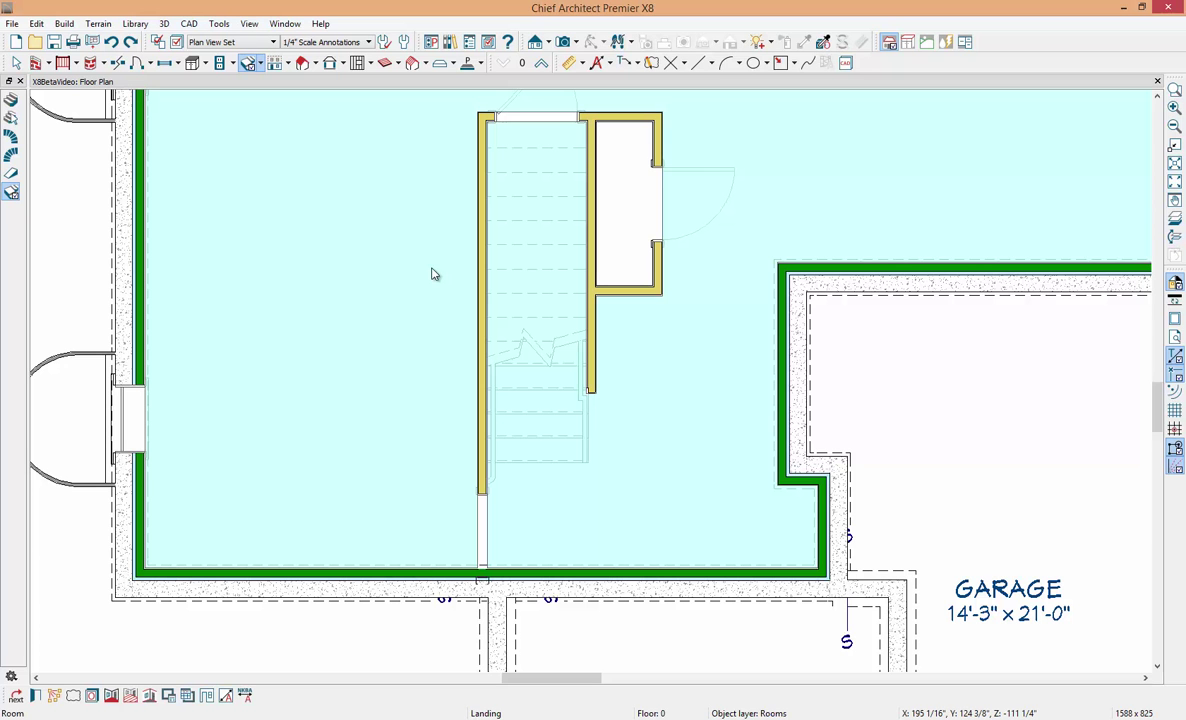
{"action": "key", "text": "ctrl+l"}
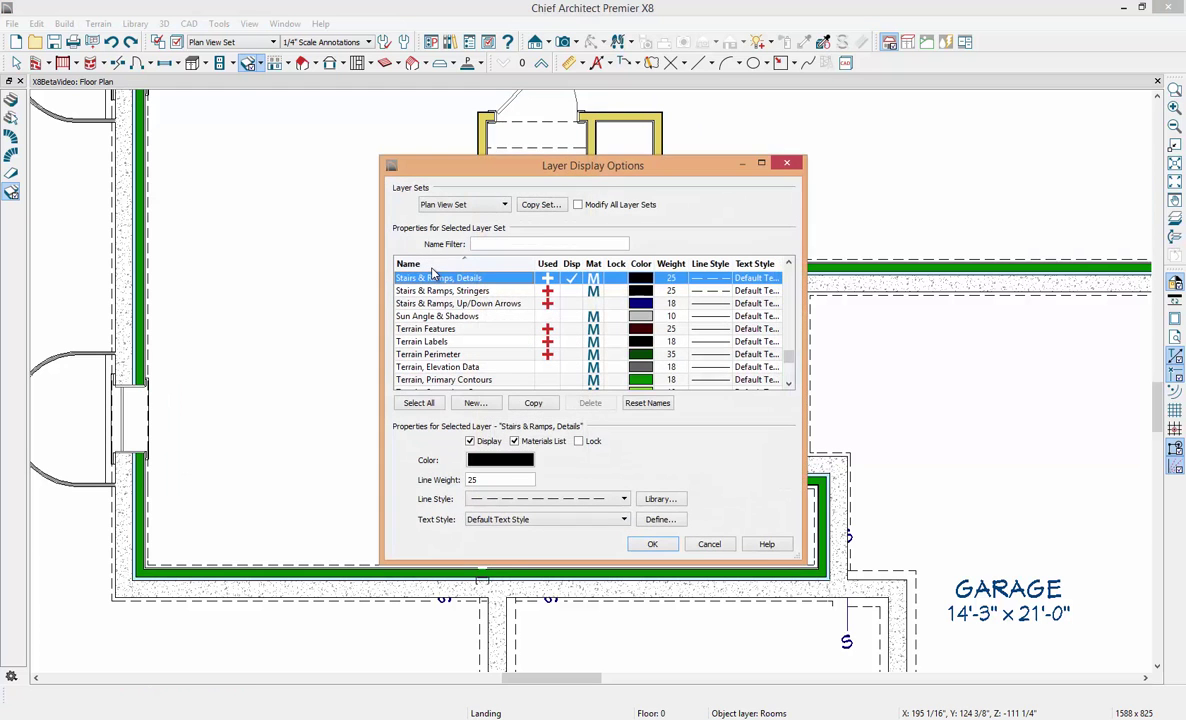
{"action": "left_click", "coordinate": [572, 291]}
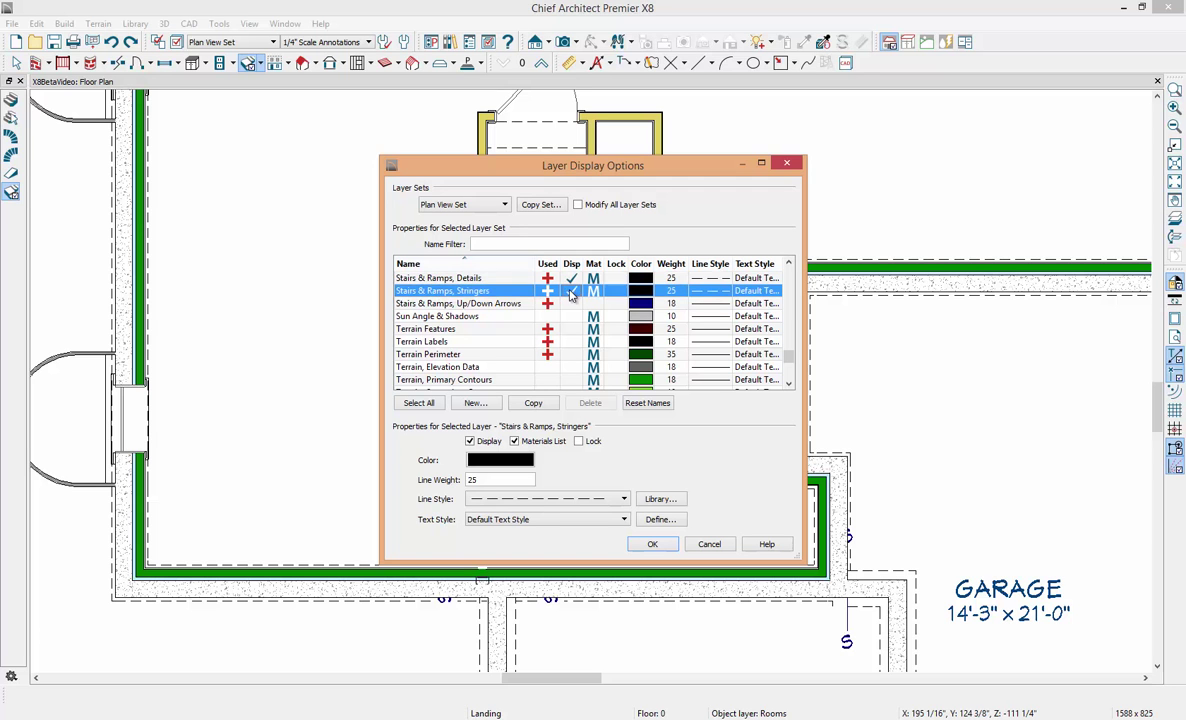
{"action": "left_click", "coordinate": [652, 545]}
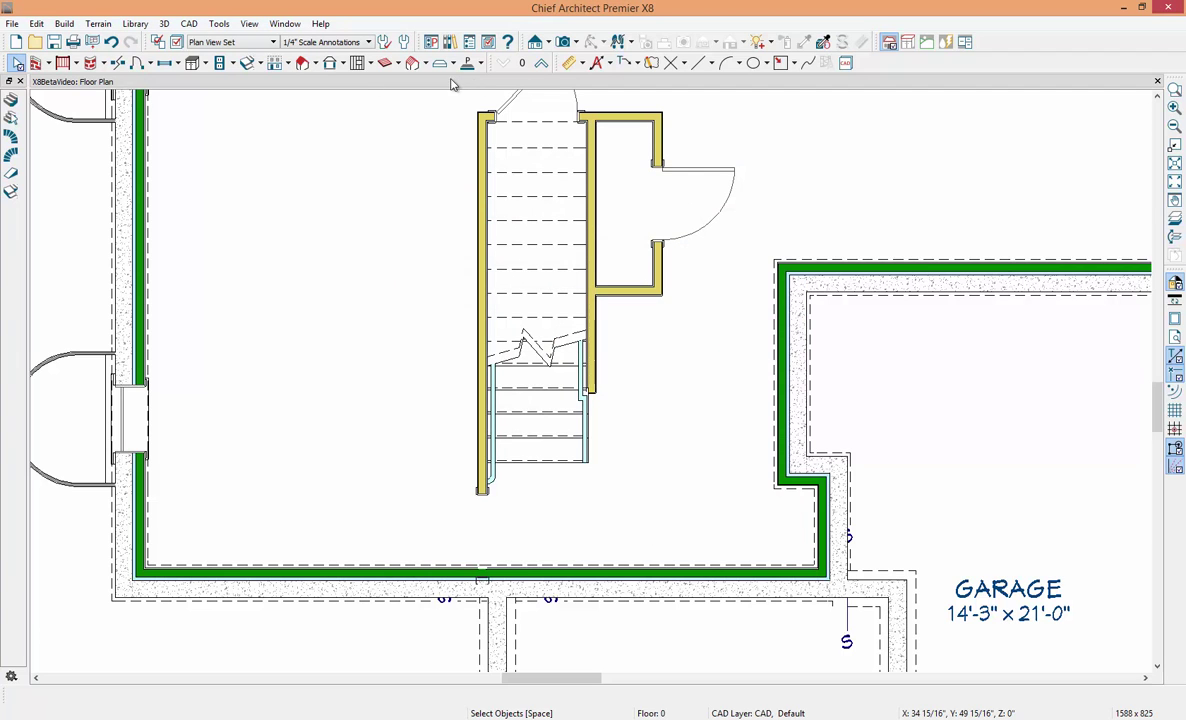
Step: Open the recently used plan windows.plan
{"action": "left_click", "coordinate": [14, 23]}
{"action": "key", "text": "Down"}
{"action": "key", "text": "Down"}
{"action": "key", "text": "Down"}
{"action": "key", "text": "Down"}
{"action": "key", "text": "Right"}
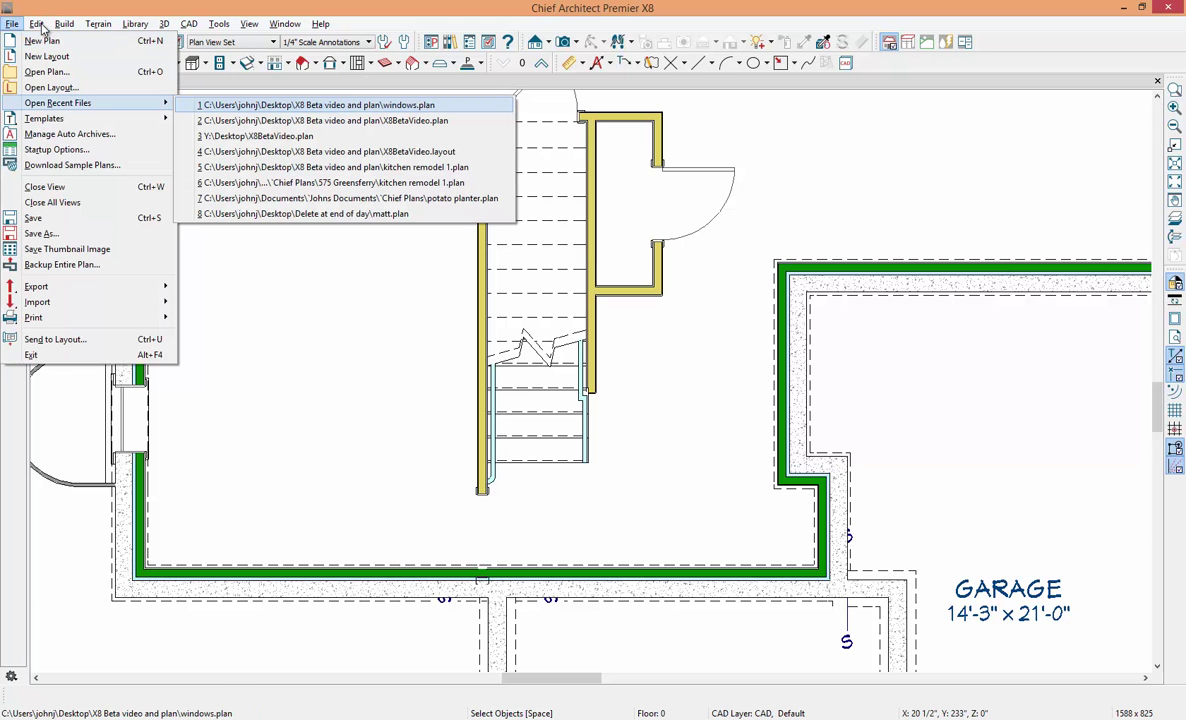
{"action": "key", "text": "Return"}
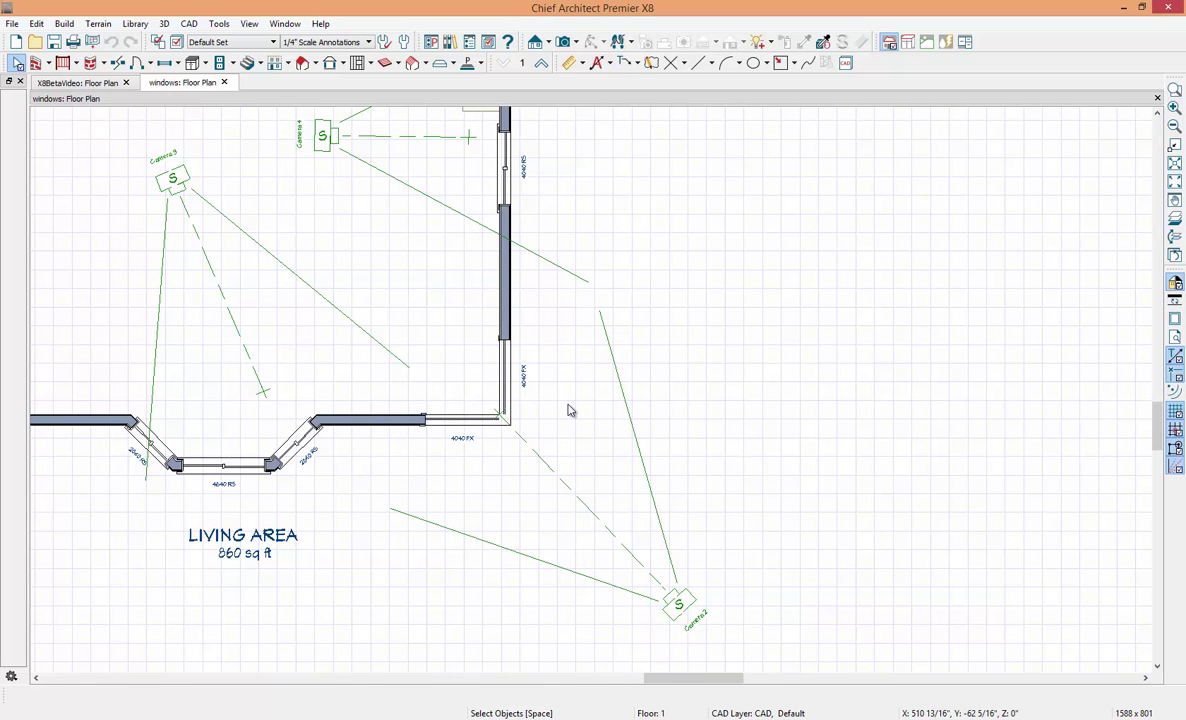
Step: In the Camera 2 exterior view, remove the corner post from the two fixed windows that meet at the house corner
{"action": "double_click", "coordinate": [679, 608]}
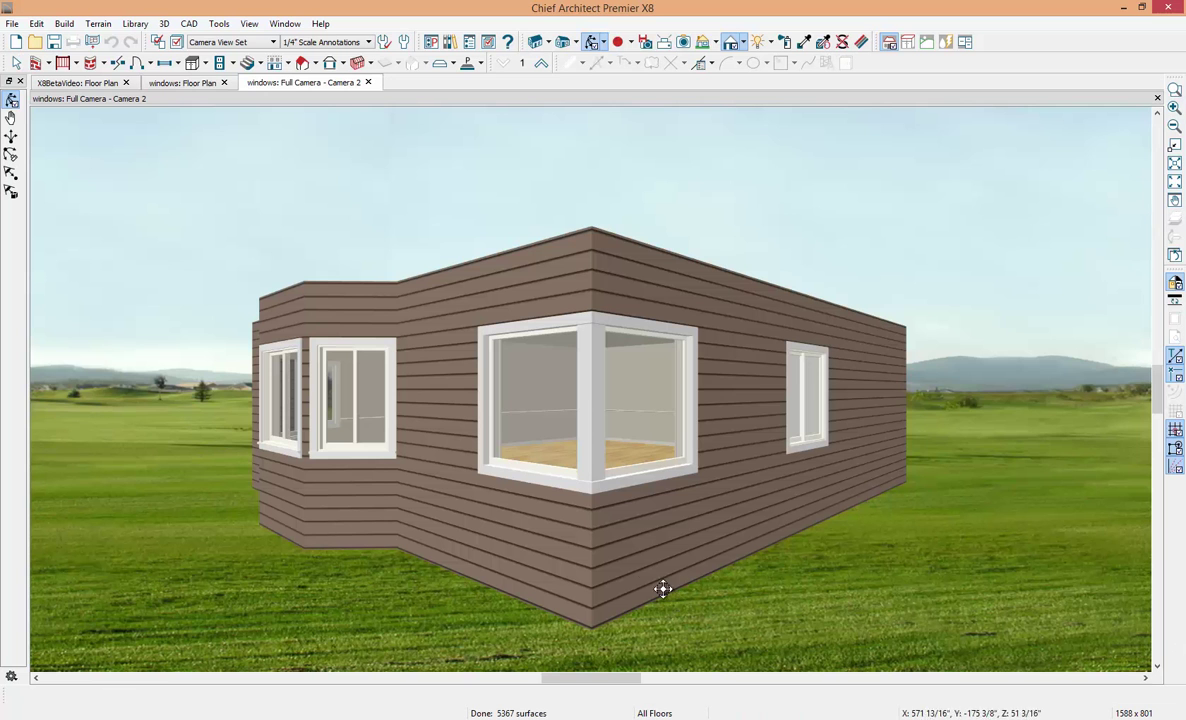
{"action": "left_click", "coordinate": [548, 418]}
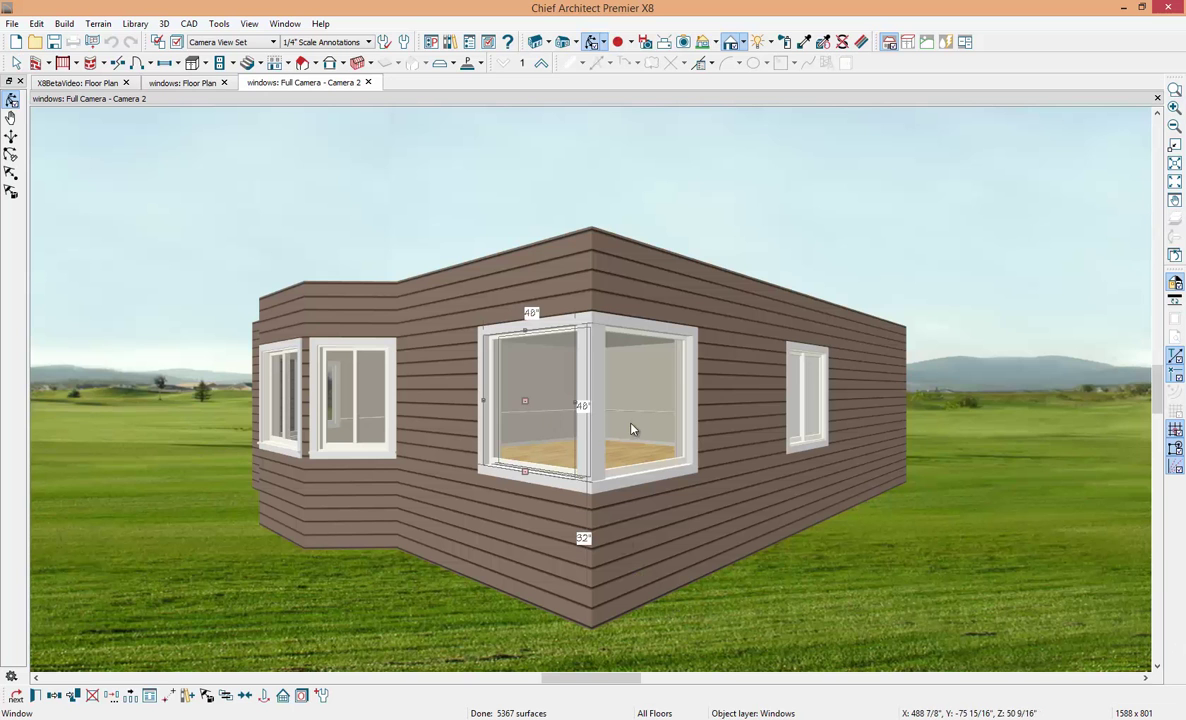
{"action": "left_click", "coordinate": [631, 428], "text": "shift"}
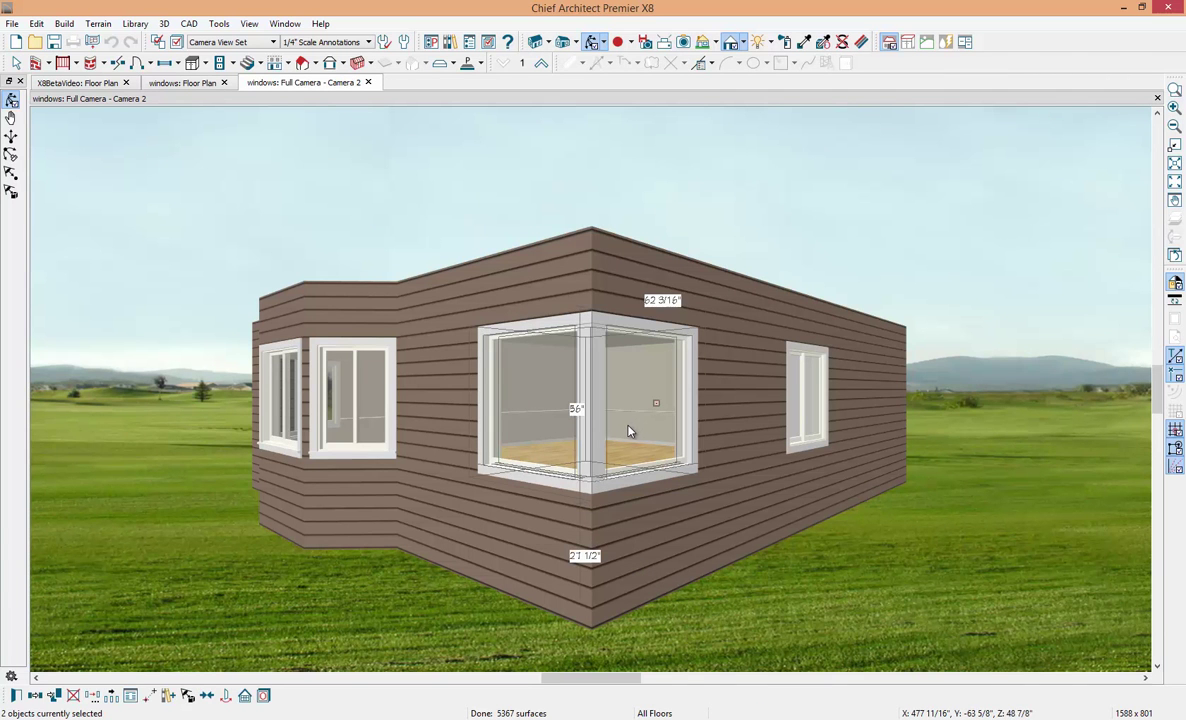
{"action": "double_click", "coordinate": [631, 428]}
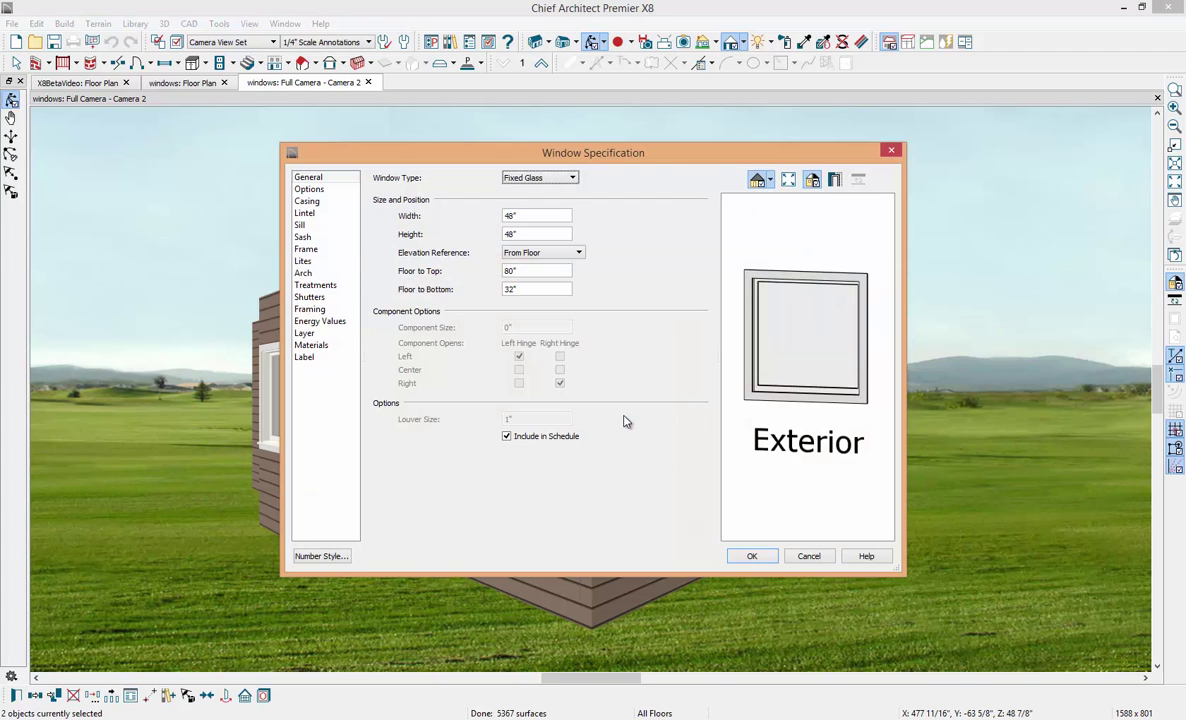
{"action": "left_click", "coordinate": [328, 252]}
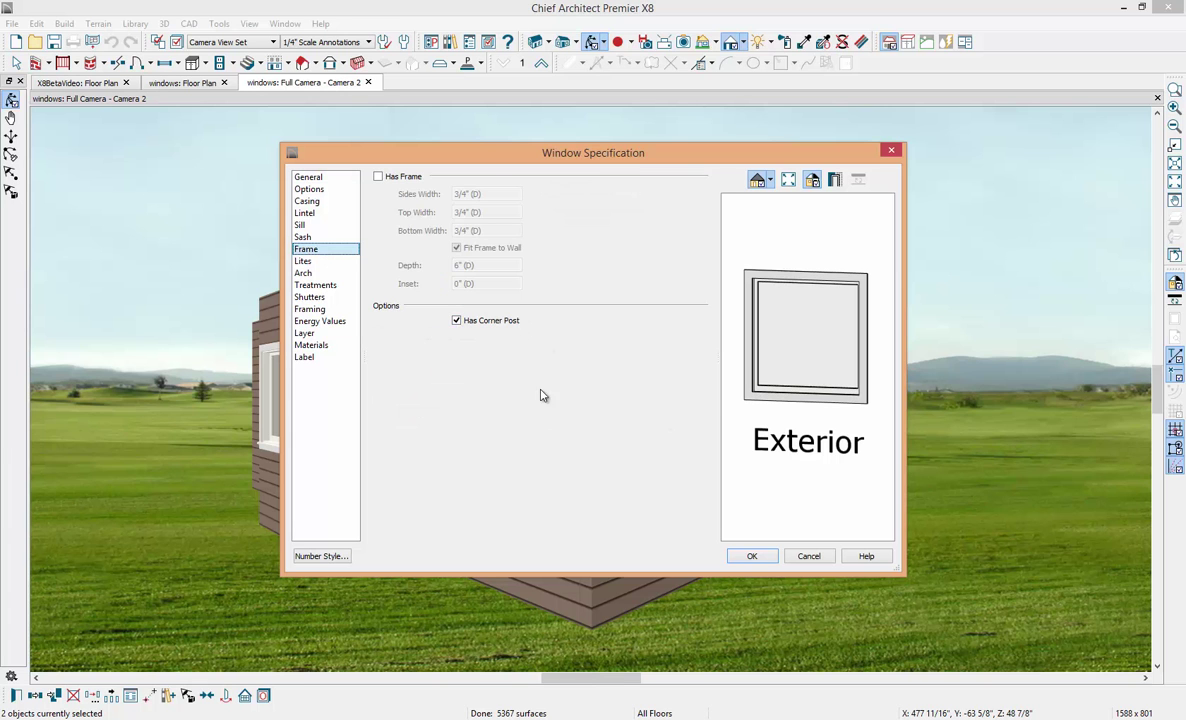
{"action": "left_click", "coordinate": [457, 321]}
{"action": "left_click", "coordinate": [752, 556]}
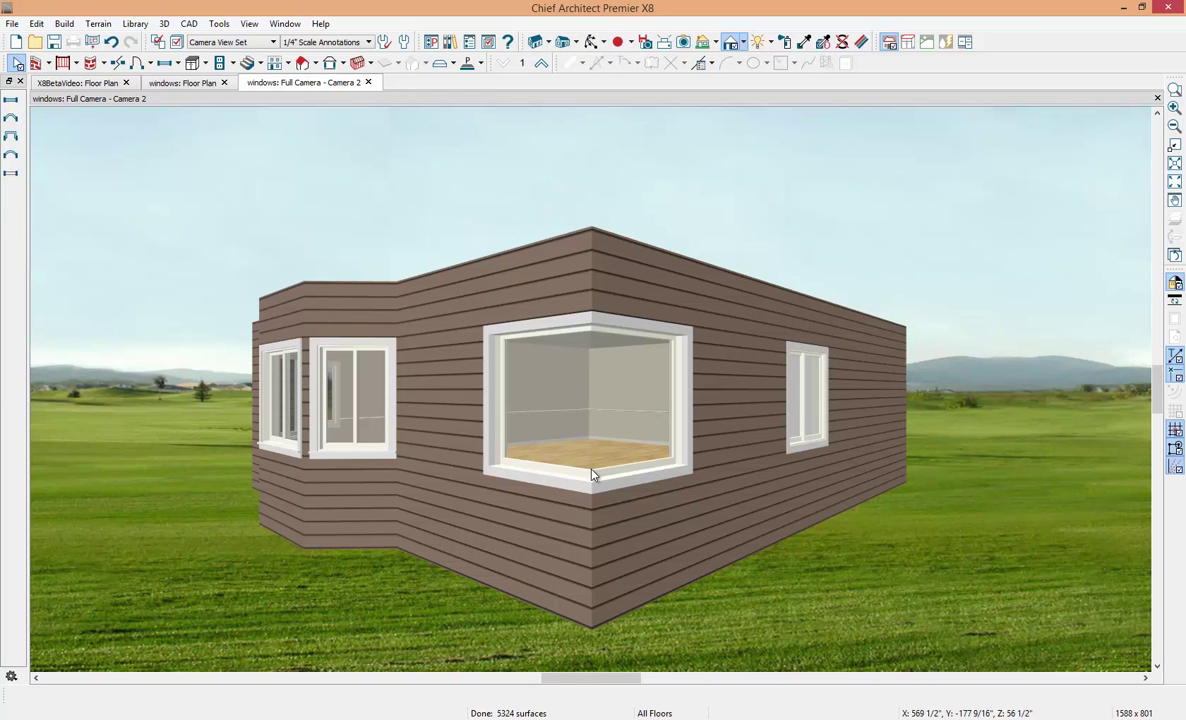
Step: Close the Camera 2 view and open the Camera 3 interior view of the corner and bay windows
{"action": "left_click", "coordinate": [367, 82]}
{"action": "scroll", "coordinate": [780, 555], "scroll_direction": "down", "scroll_amount": 2}
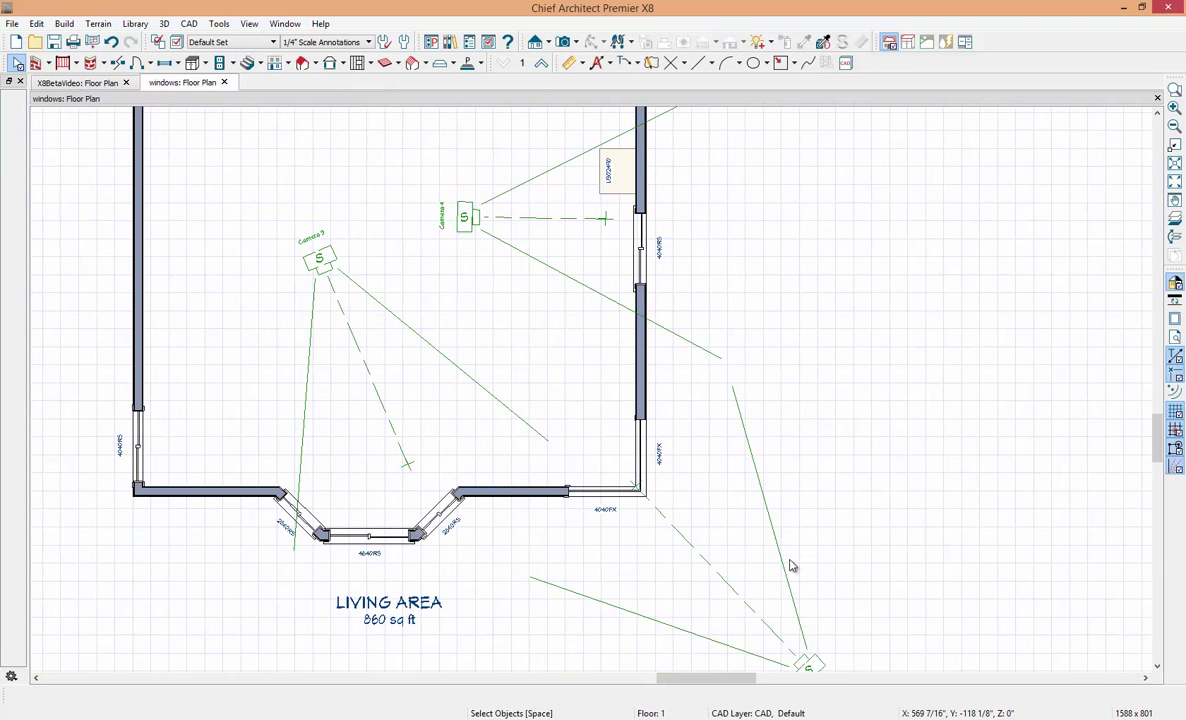
{"action": "double_click", "coordinate": [324, 259]}
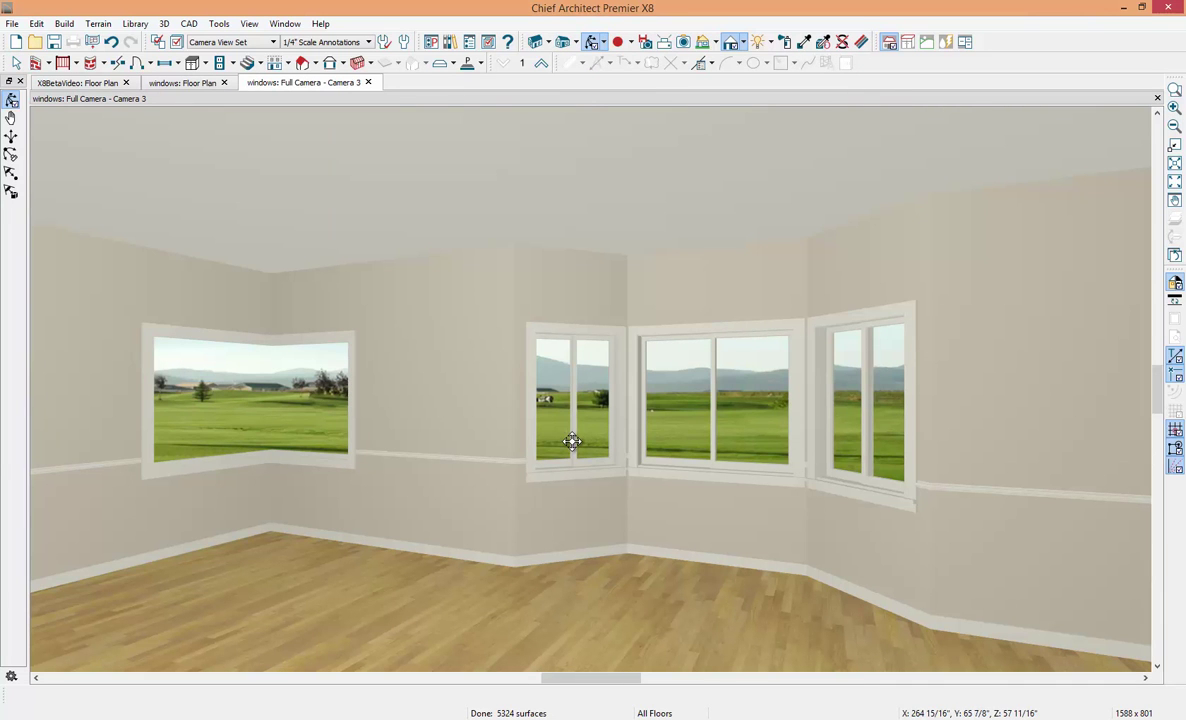
Step: Search the material library for "woven" and add 9783 Summer Escape - 747 Woven Basket as a wall covering for the room in Camera 3
{"action": "left_click", "coordinate": [303, 631]}
{"action": "double_click", "coordinate": [309, 634]}
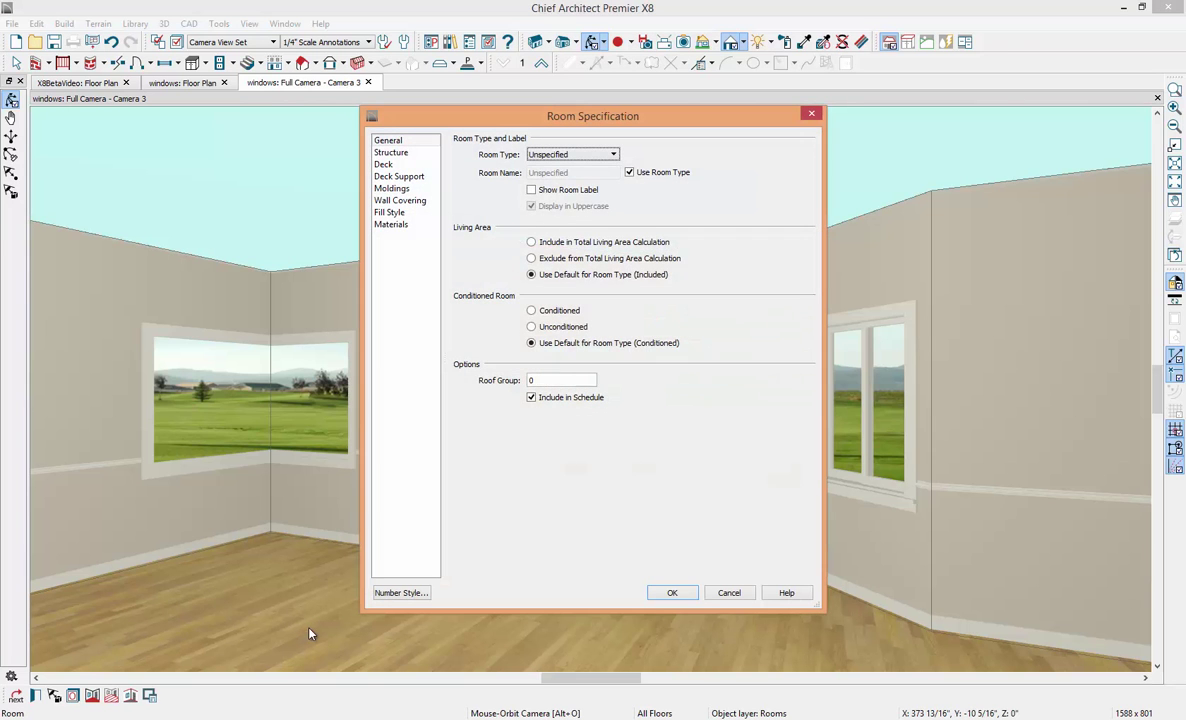
{"action": "left_click", "coordinate": [399, 200]}
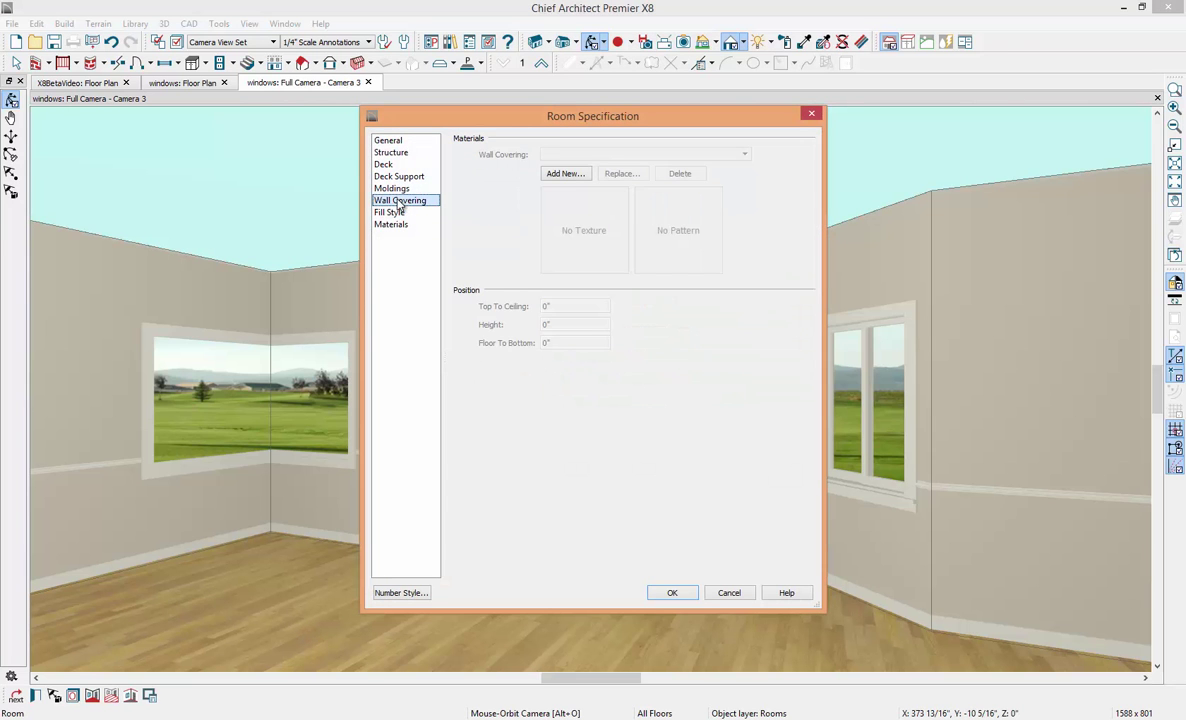
{"action": "left_click", "coordinate": [567, 174]}
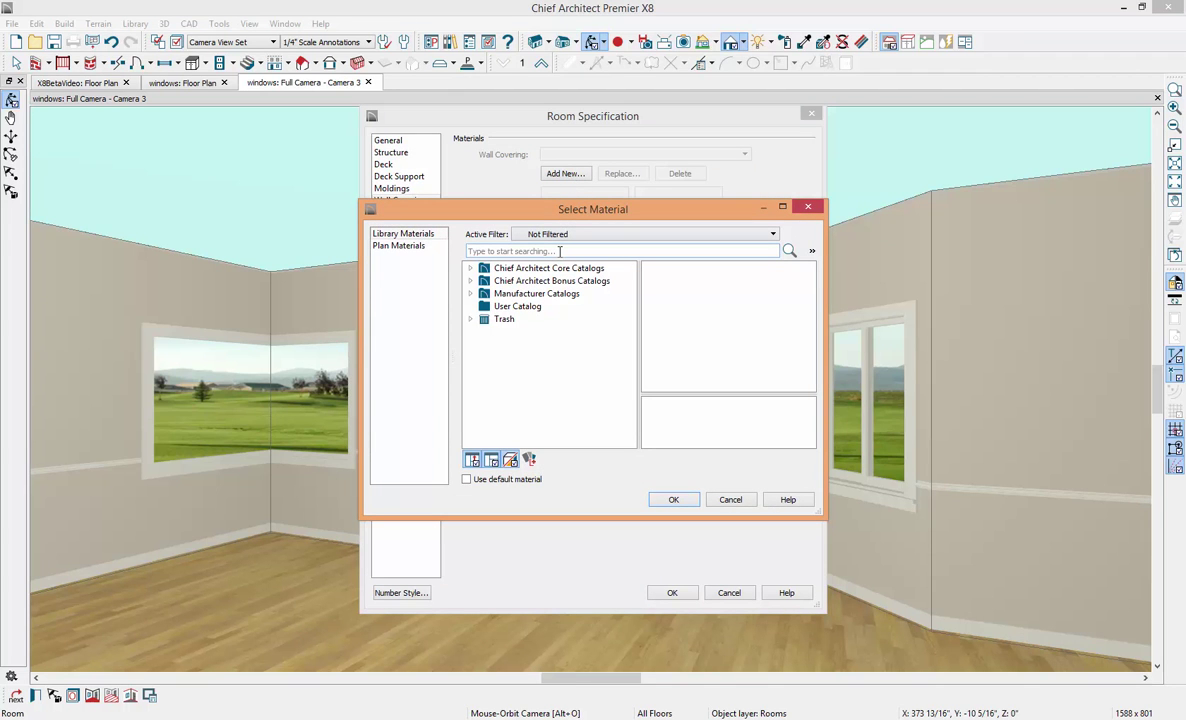
{"action": "type", "text": "woven"}
{"action": "key", "text": "Return"}
{"action": "left_click", "coordinate": [503, 421]}
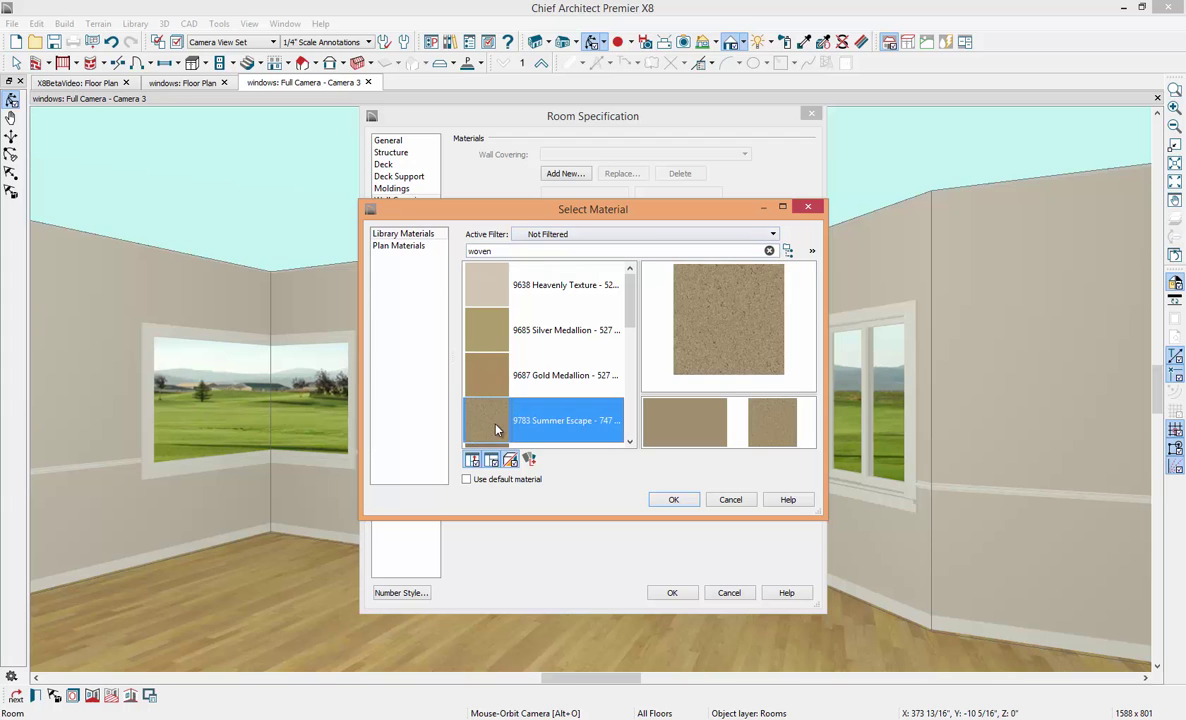
{"action": "left_click", "coordinate": [673, 500]}
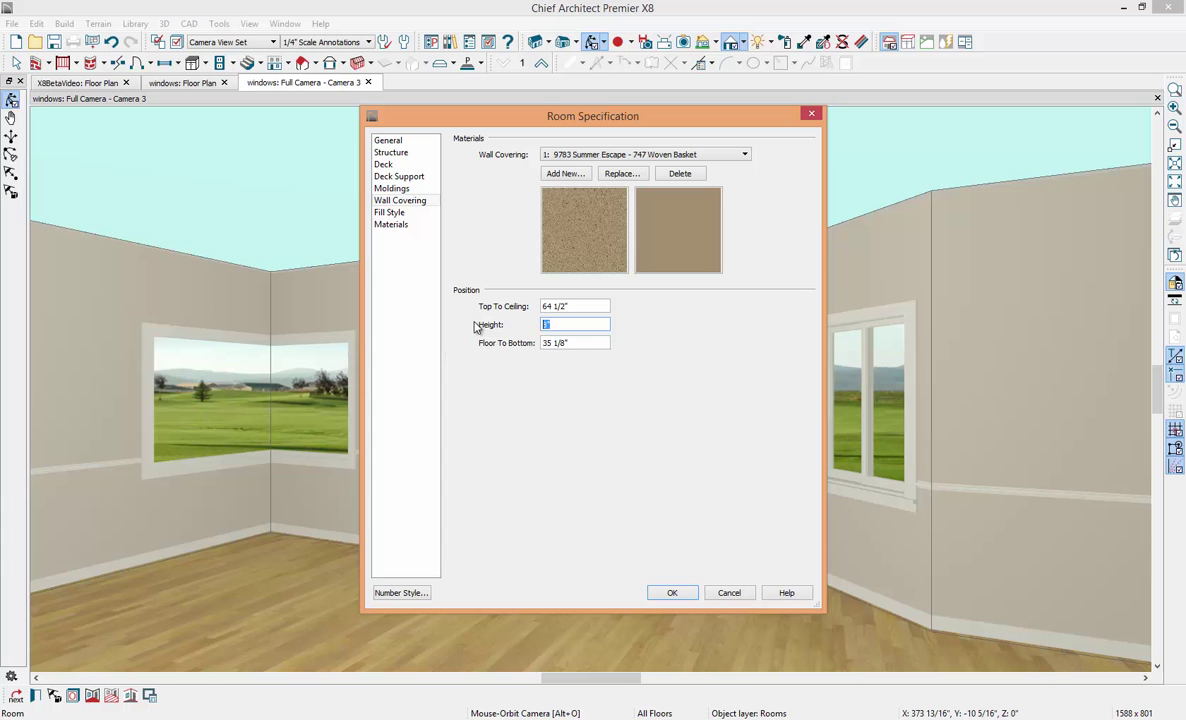
Step: Adjust the wall covering's position and height so it fills the walls between the floor and the chair rail
{"action": "key", "text": "Tab"}
{"action": "key", "text": "Tab"}
{"action": "left_click", "coordinate": [672, 593]}
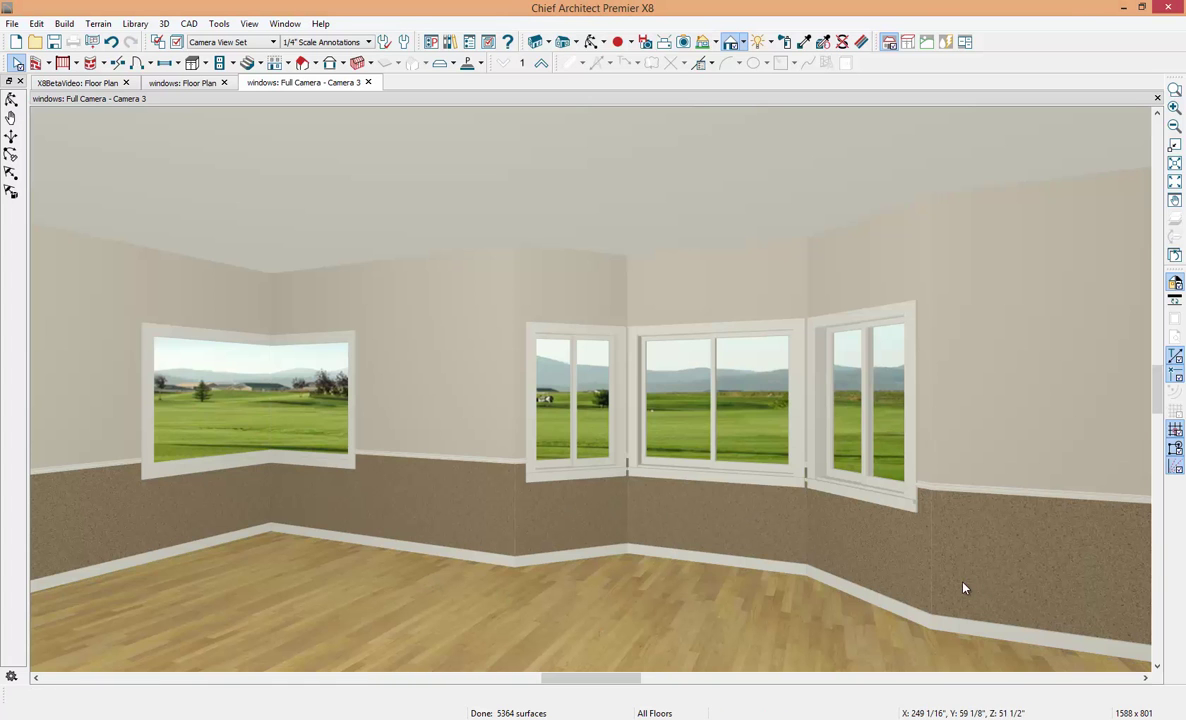
Step: Close the Camera 3 view and open the Camera 4 interior view of the full-height cabinet and window
{"action": "left_click", "coordinate": [367, 83]}
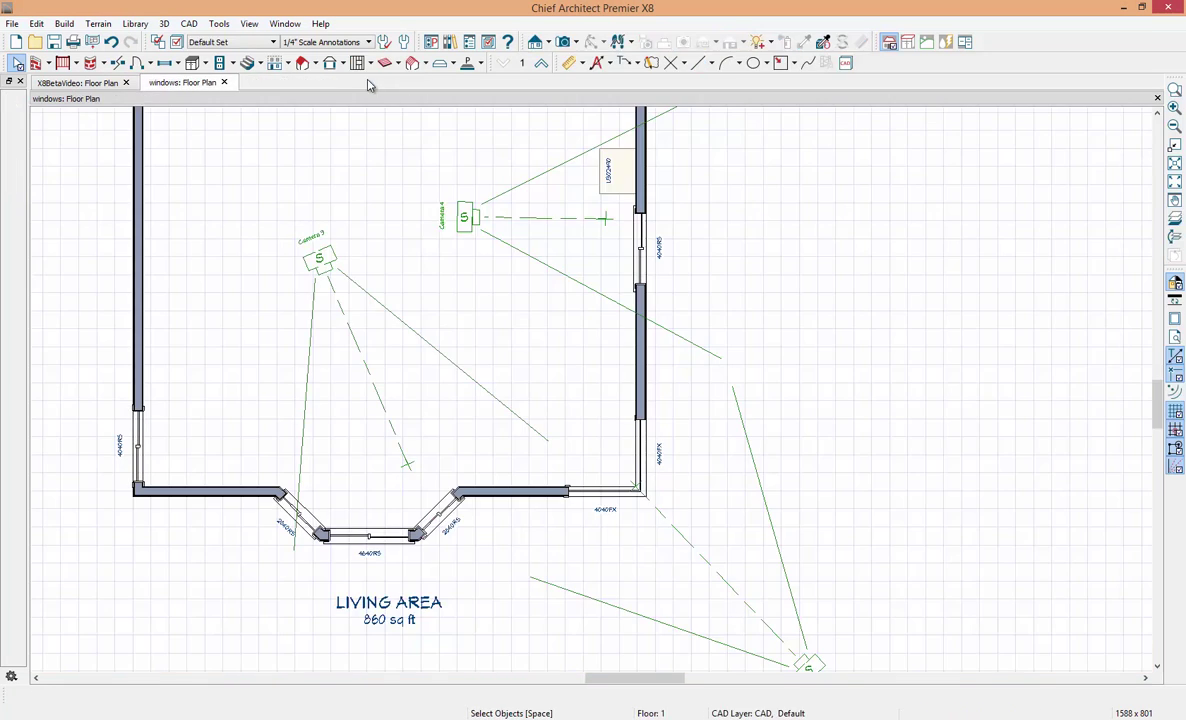
{"action": "left_click", "coordinate": [467, 219]}
{"action": "double_click", "coordinate": [467, 219]}
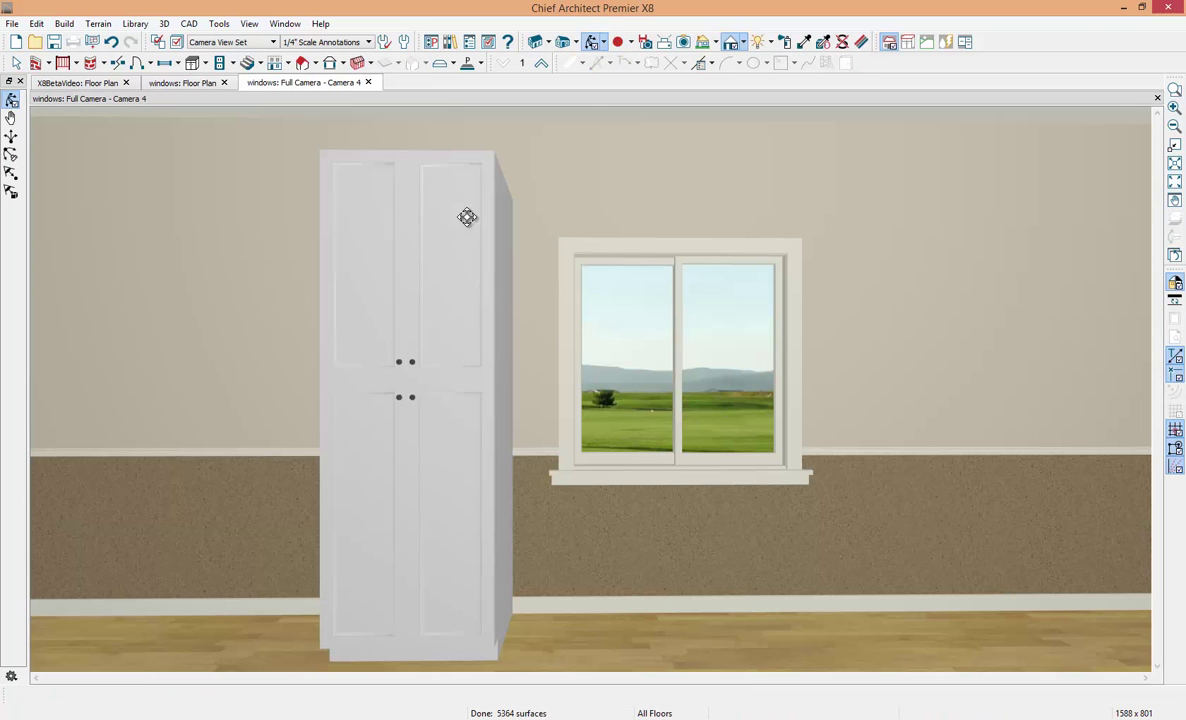
Step: Move the full-height cabinet sideways along the wall until it meets the window trim
{"action": "left_click", "coordinate": [445, 397]}
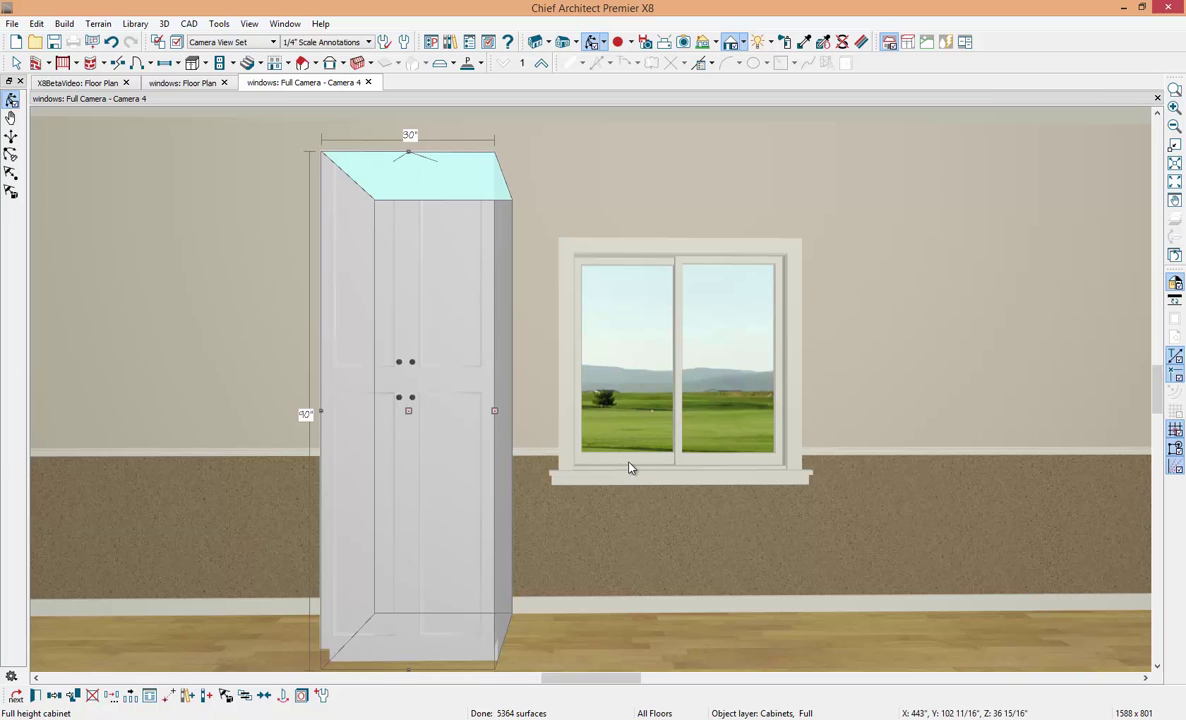
{"action": "left_click_drag", "start_coordinate": [408, 410], "coordinate": [473, 411]}
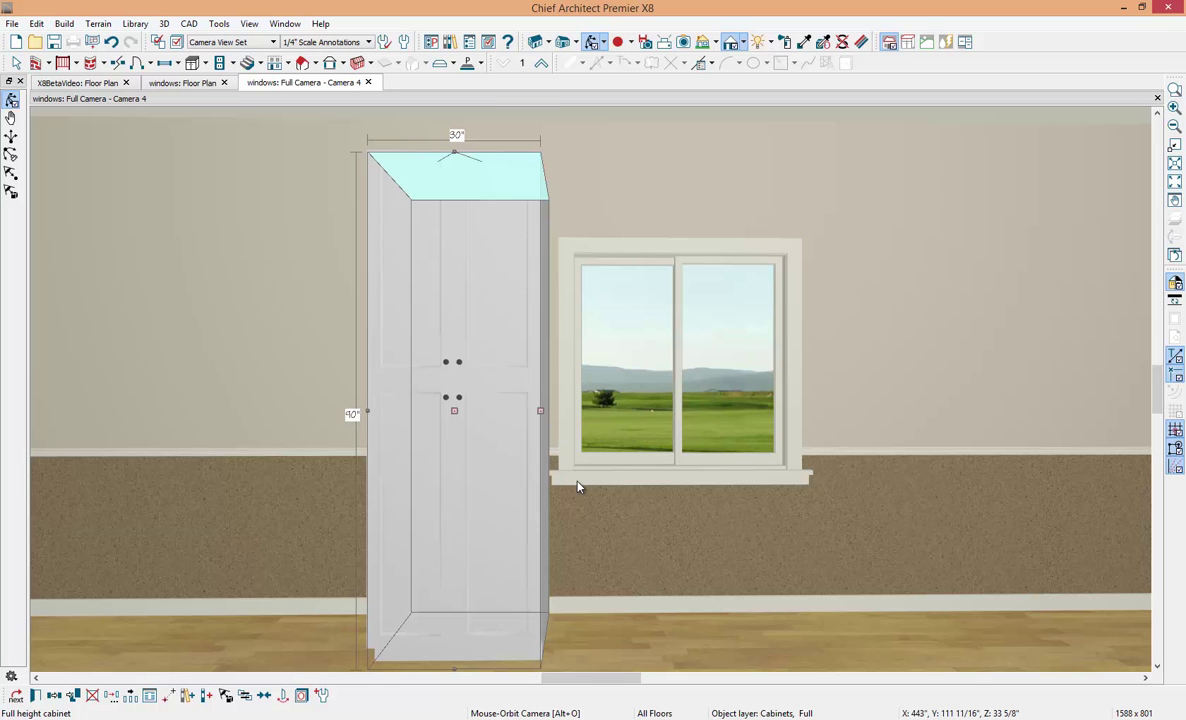
{"action": "key", "text": "Escape"}
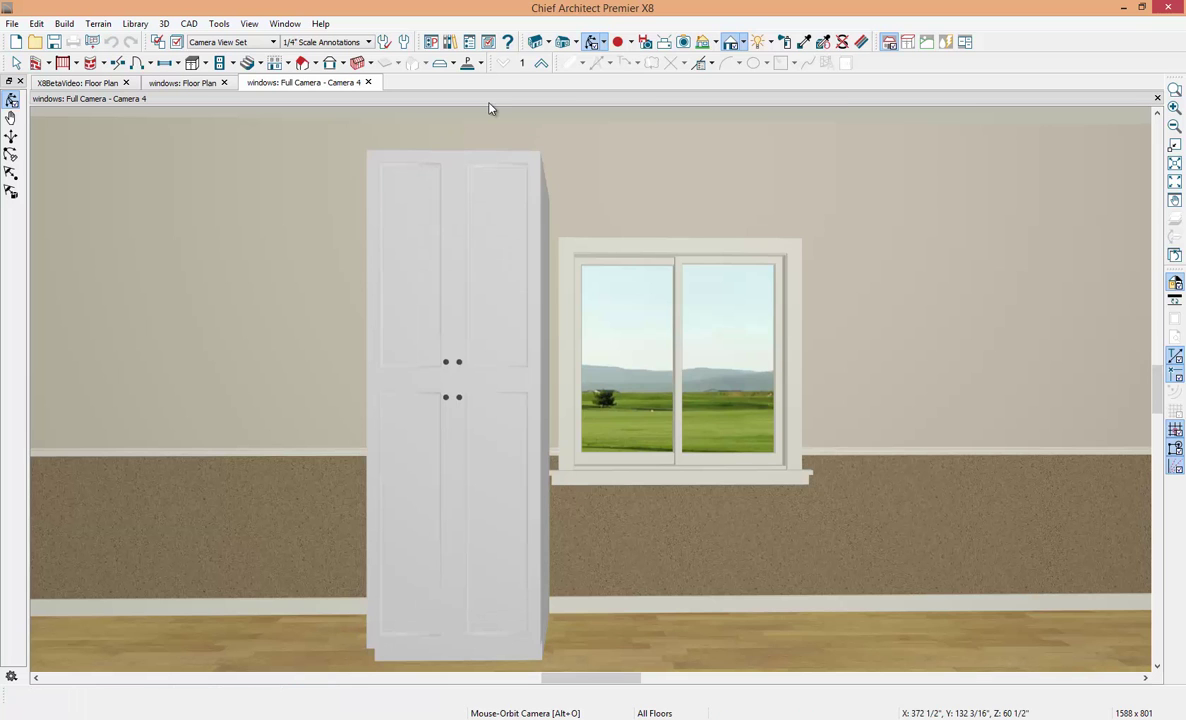
Step: Close the Camera 4 view and the windows plan, and open the recently used plan kitchen remodel 1.plan from the X8 Beta video folder
{"action": "left_click", "coordinate": [369, 83]}
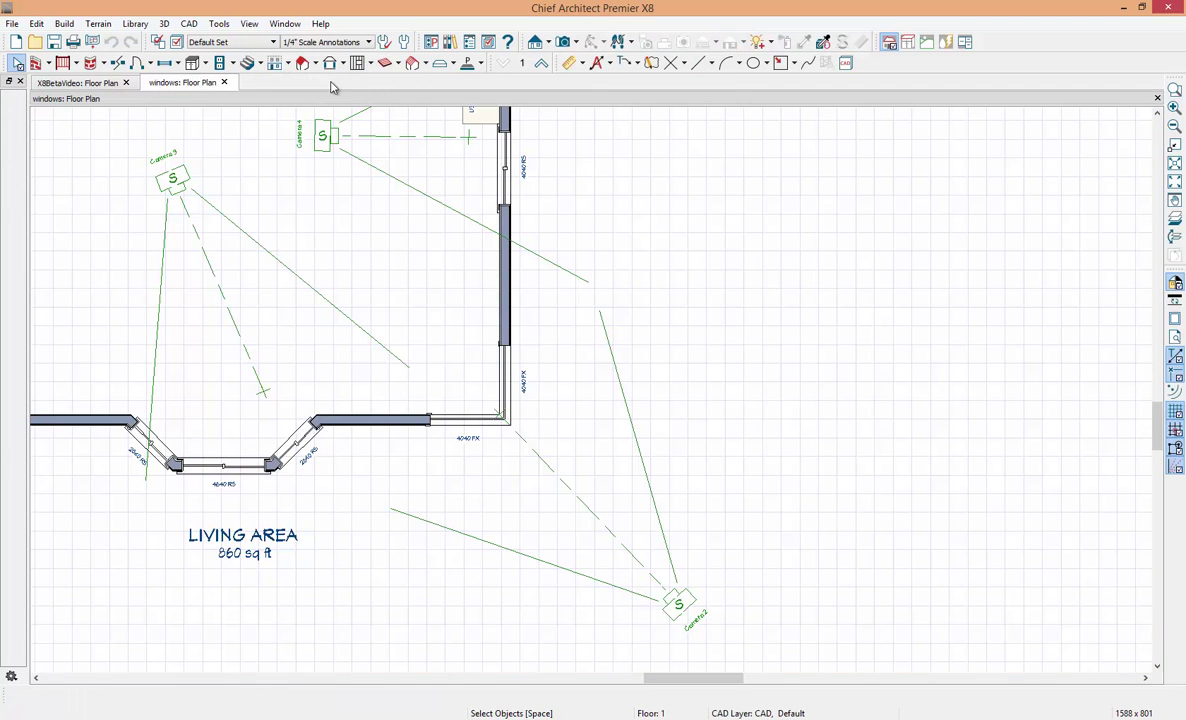
{"action": "left_click", "coordinate": [224, 82]}
{"action": "left_click", "coordinate": [12, 23]}
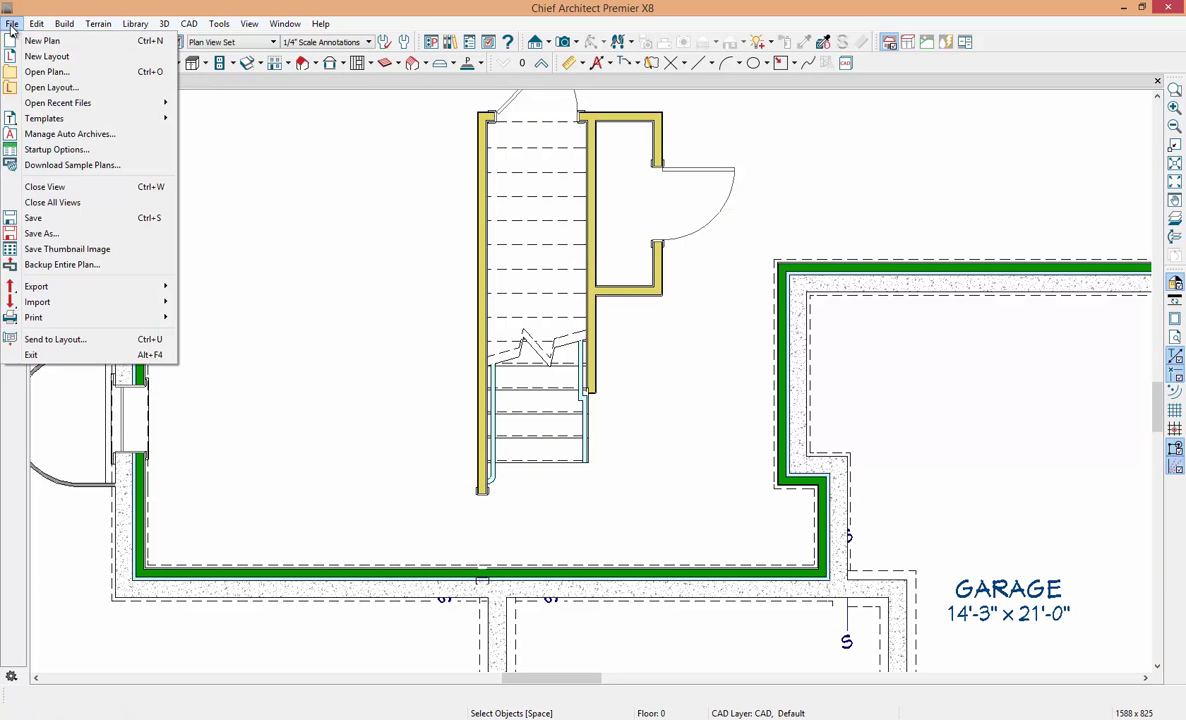
{"action": "mouse_move", "coordinate": [55, 104]}
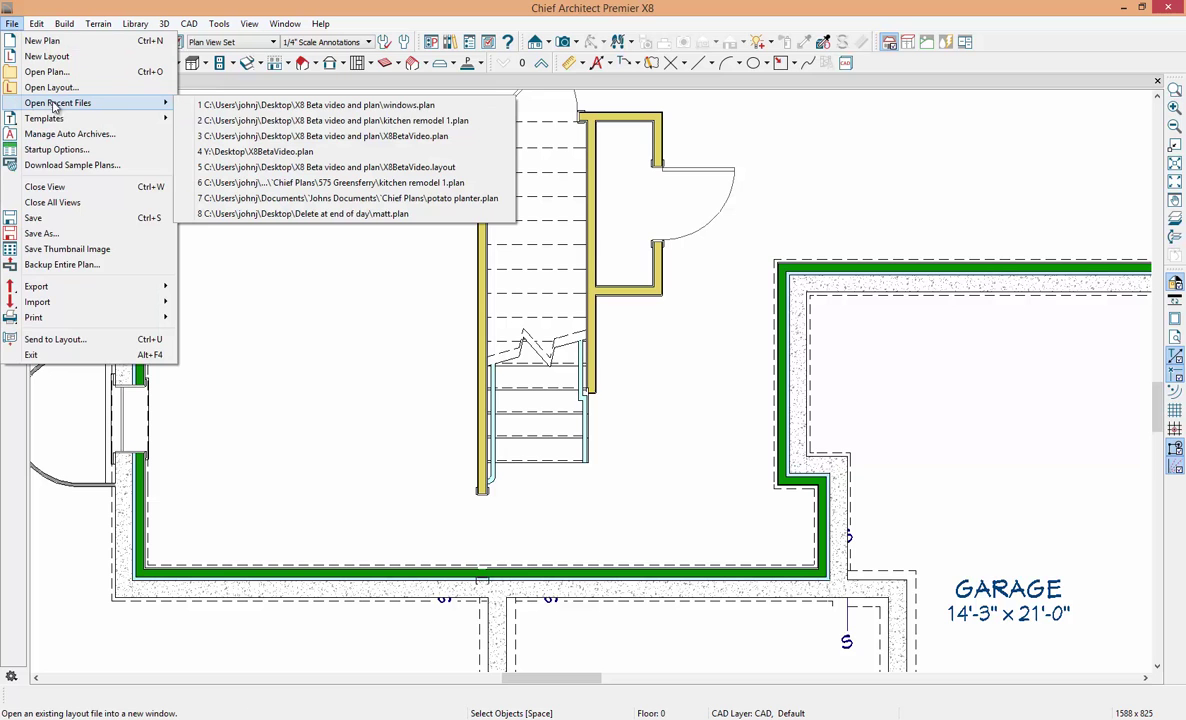
{"action": "left_click", "coordinate": [232, 120]}
Step: Open the Camera 21 interior view from the kitchen area of the floor plan
{"action": "middle_click_drag", "start_coordinate": [458, 451], "coordinate": [245, 286]}
{"action": "scroll", "coordinate": [432, 345], "scroll_direction": "up", "scroll_amount": 1}
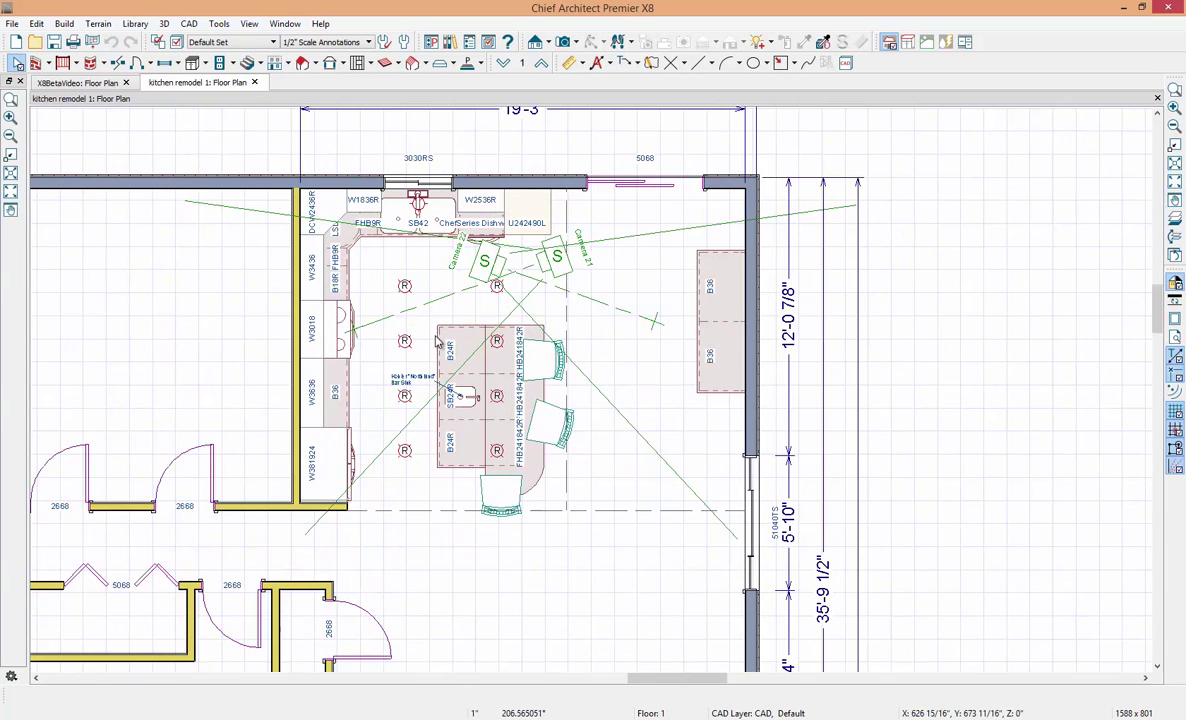
{"action": "left_click", "coordinate": [557, 260]}
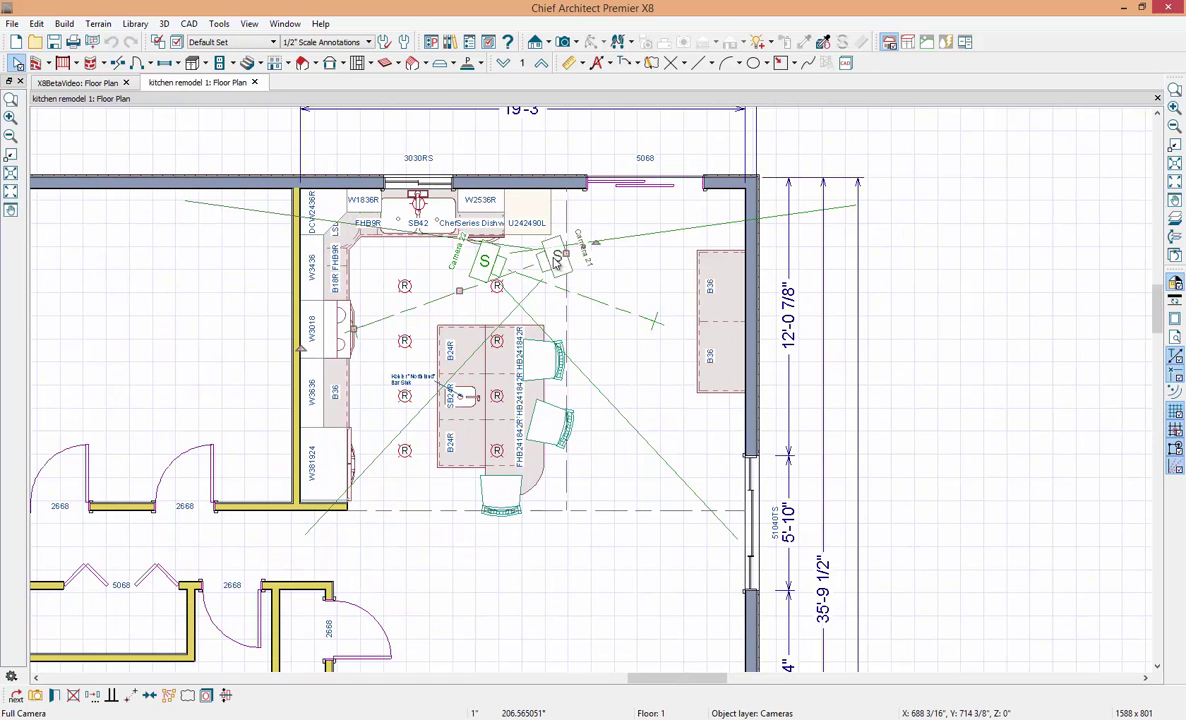
{"action": "double_click", "coordinate": [555, 263]}
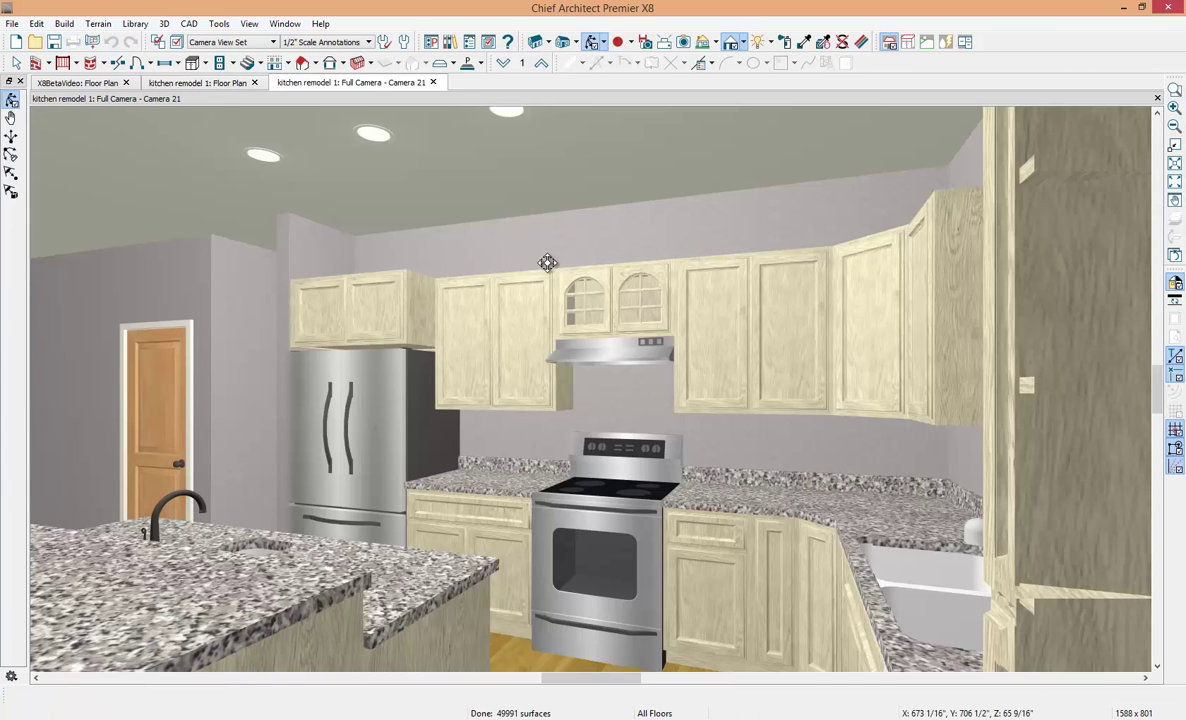
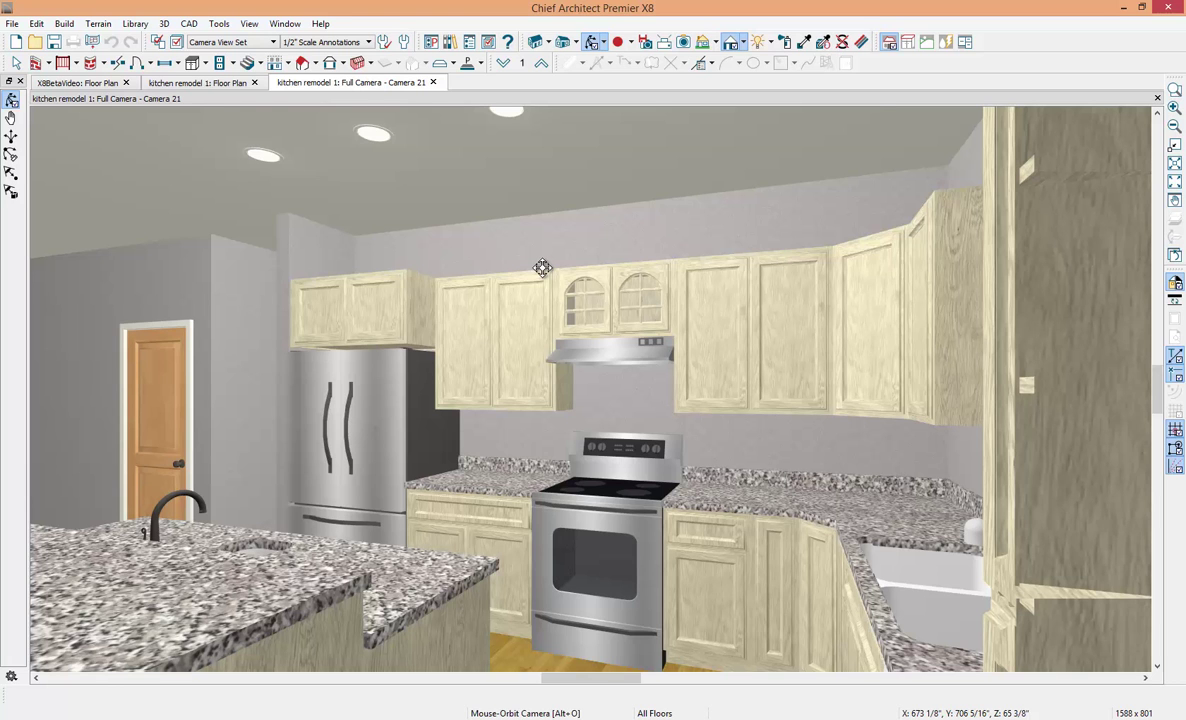
Step: Set the wall cabinet defaults from the arched glass-door cabinet above the range hood
{"action": "left_click", "coordinate": [594, 307]}
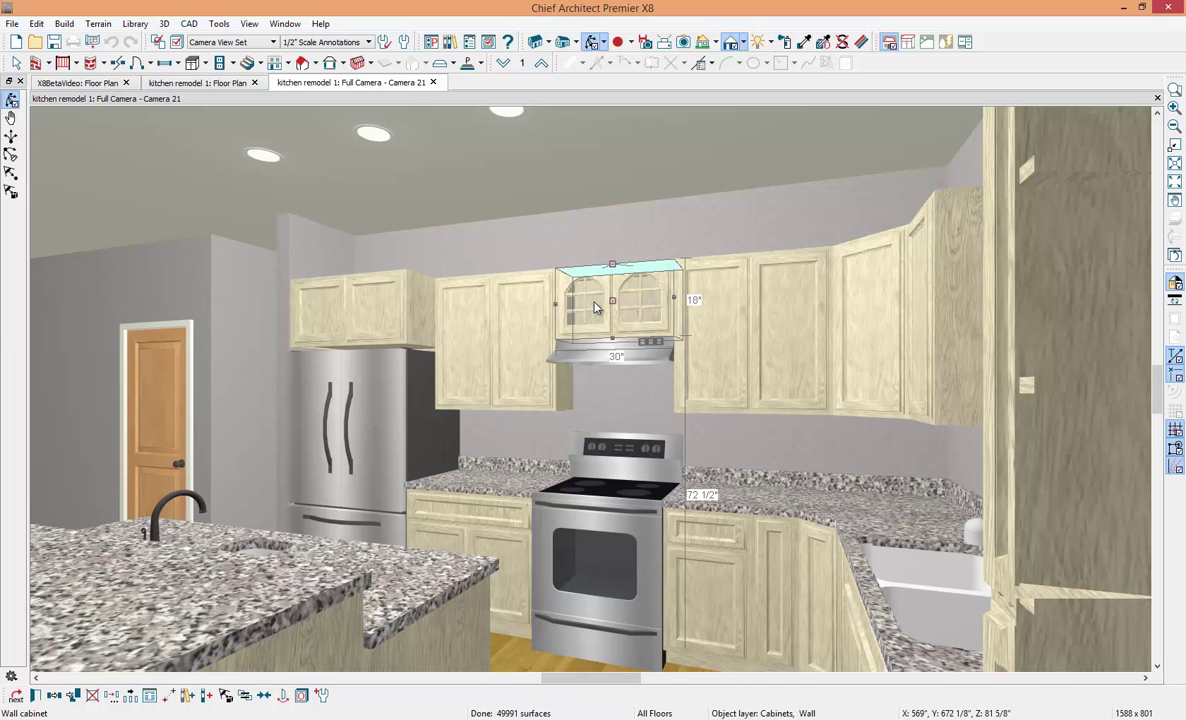
{"action": "left_click", "coordinate": [324, 697]}
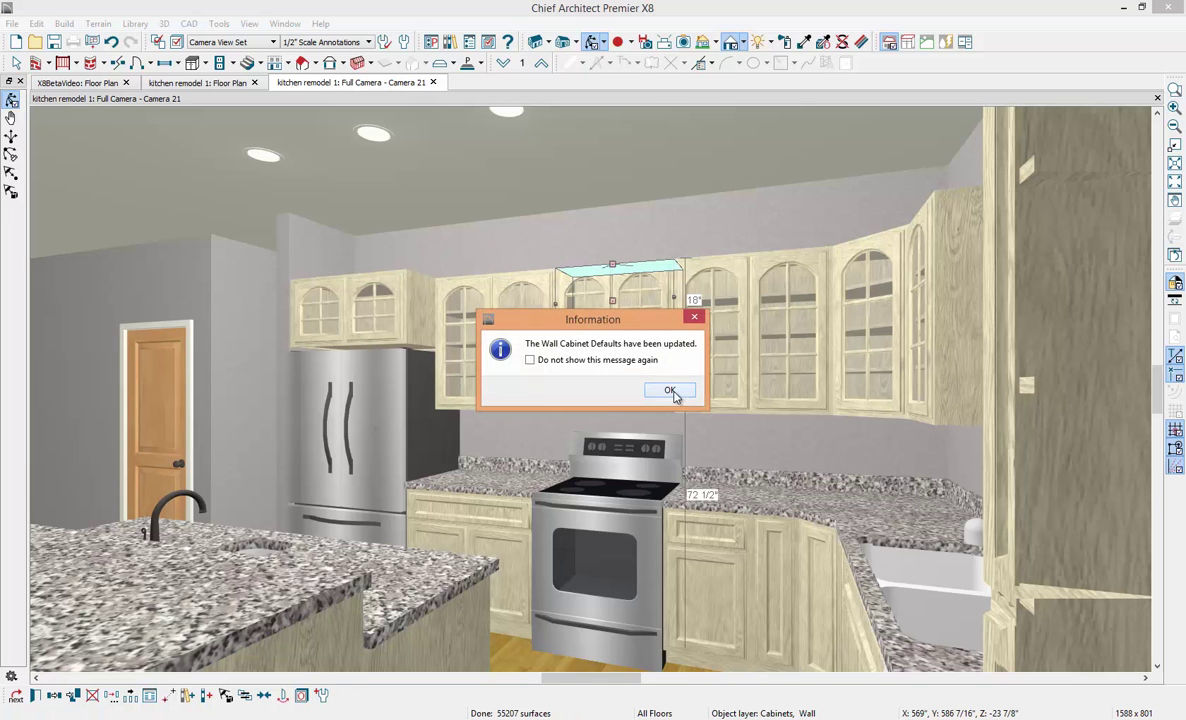
{"action": "left_click", "coordinate": [669, 391]}
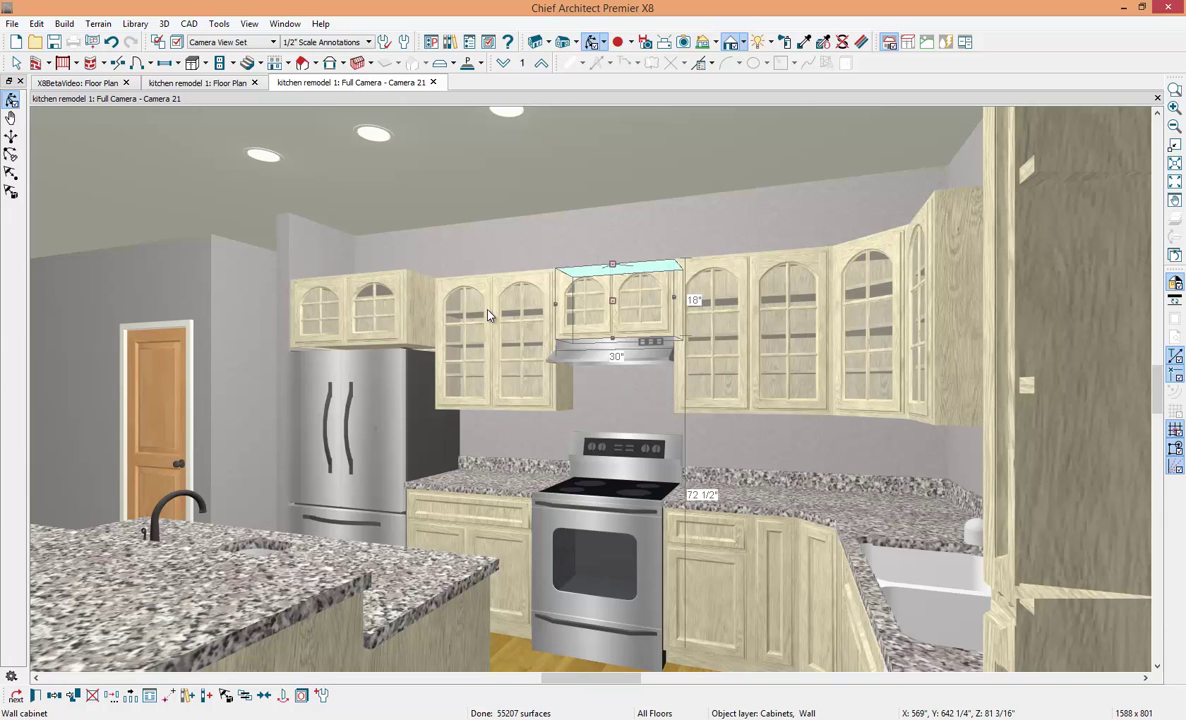
{"action": "key", "text": "Escape"}
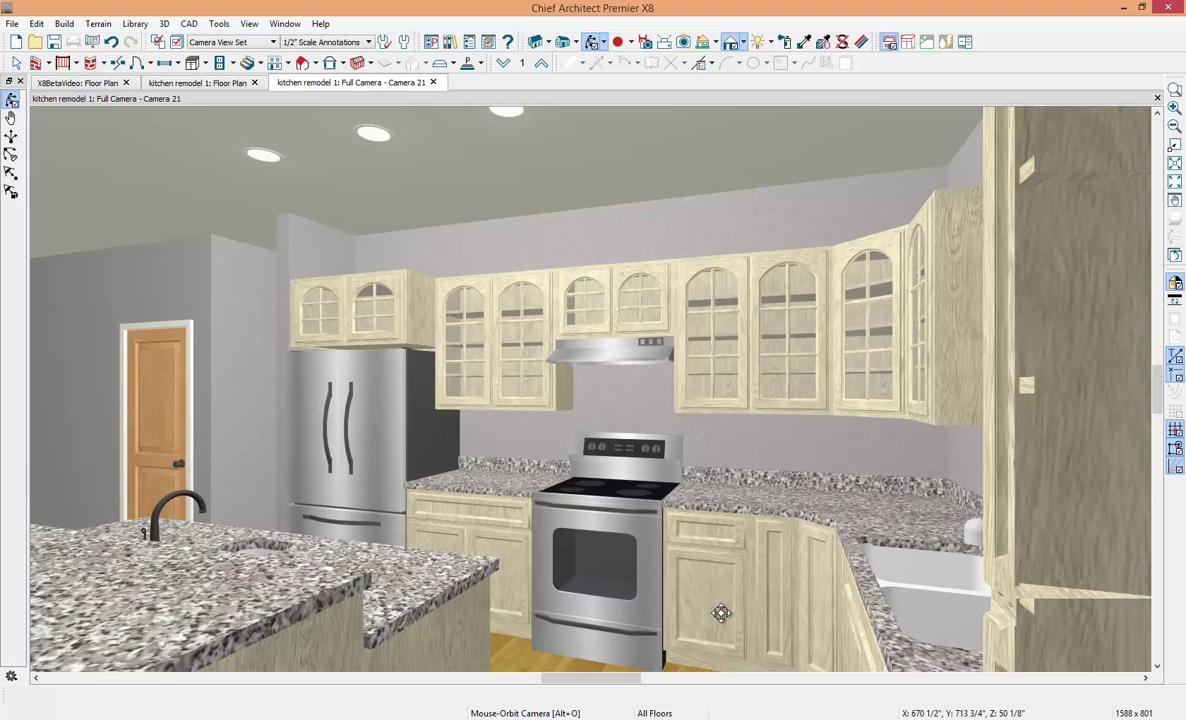
Step: Set the narrow base cabinet's width to 6" and move it against the drawer-and-door base cabinet next to the range
{"action": "left_click", "coordinate": [772, 600]}
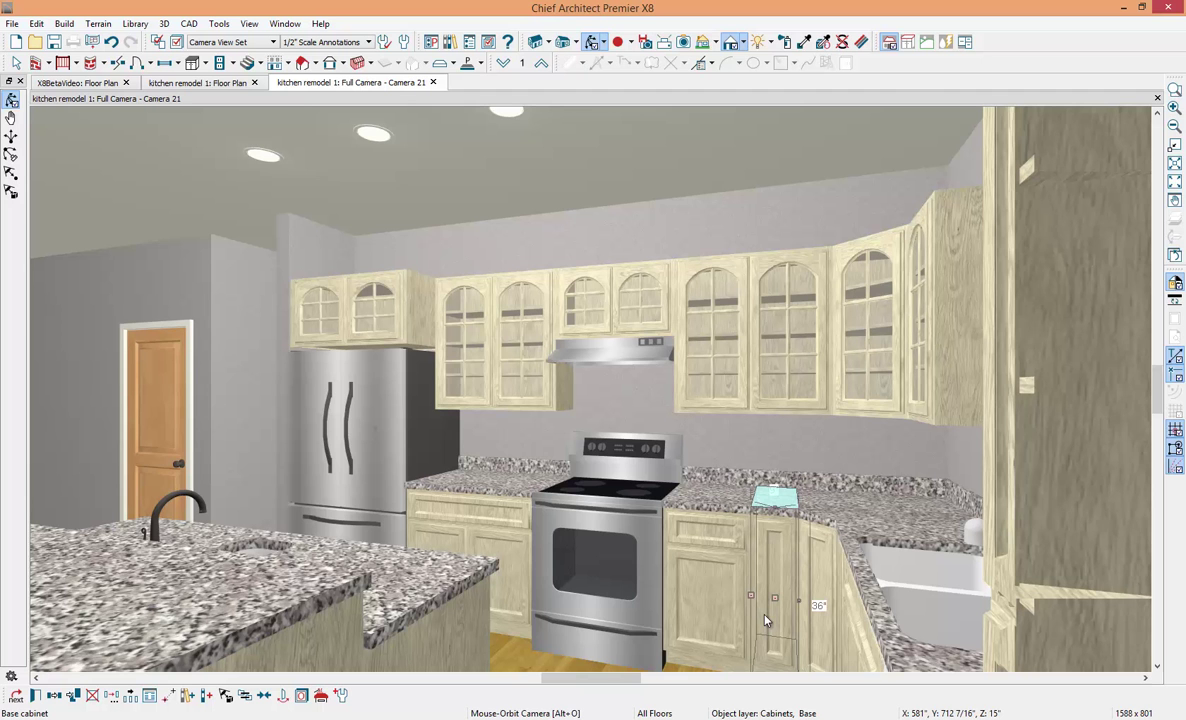
{"action": "double_click", "coordinate": [765, 620]}
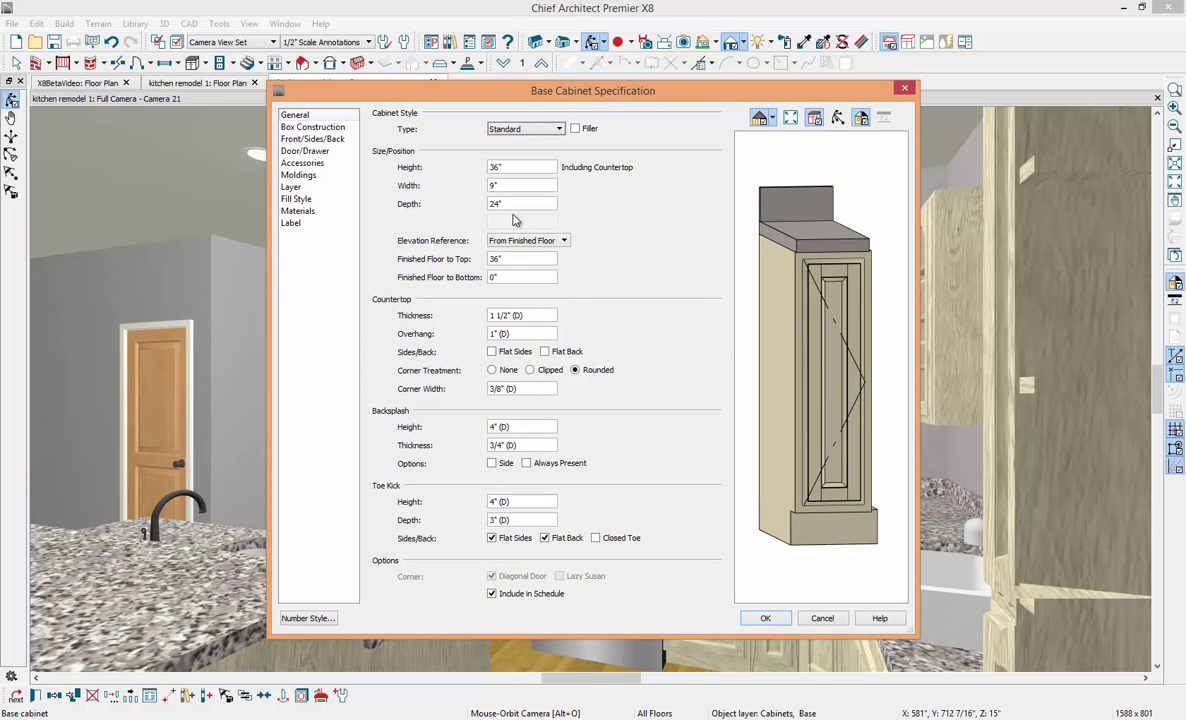
{"action": "left_click_drag", "start_coordinate": [517, 185], "coordinate": [479, 185]}
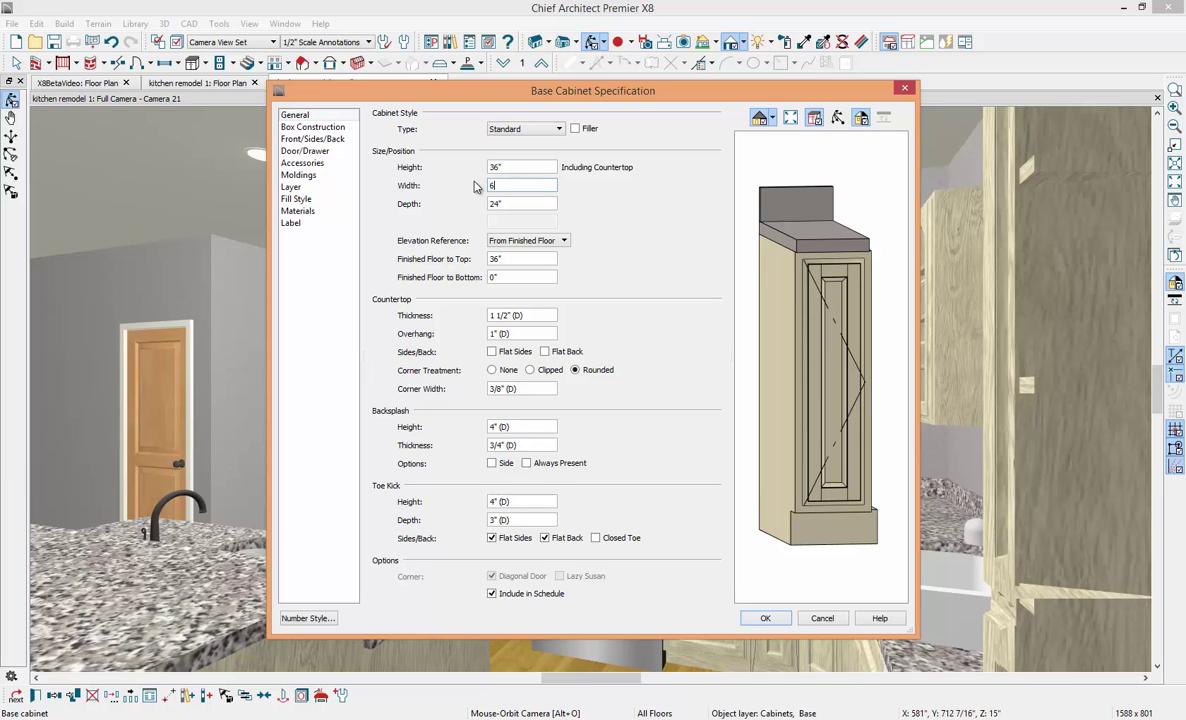
{"action": "key", "text": "Tab"}
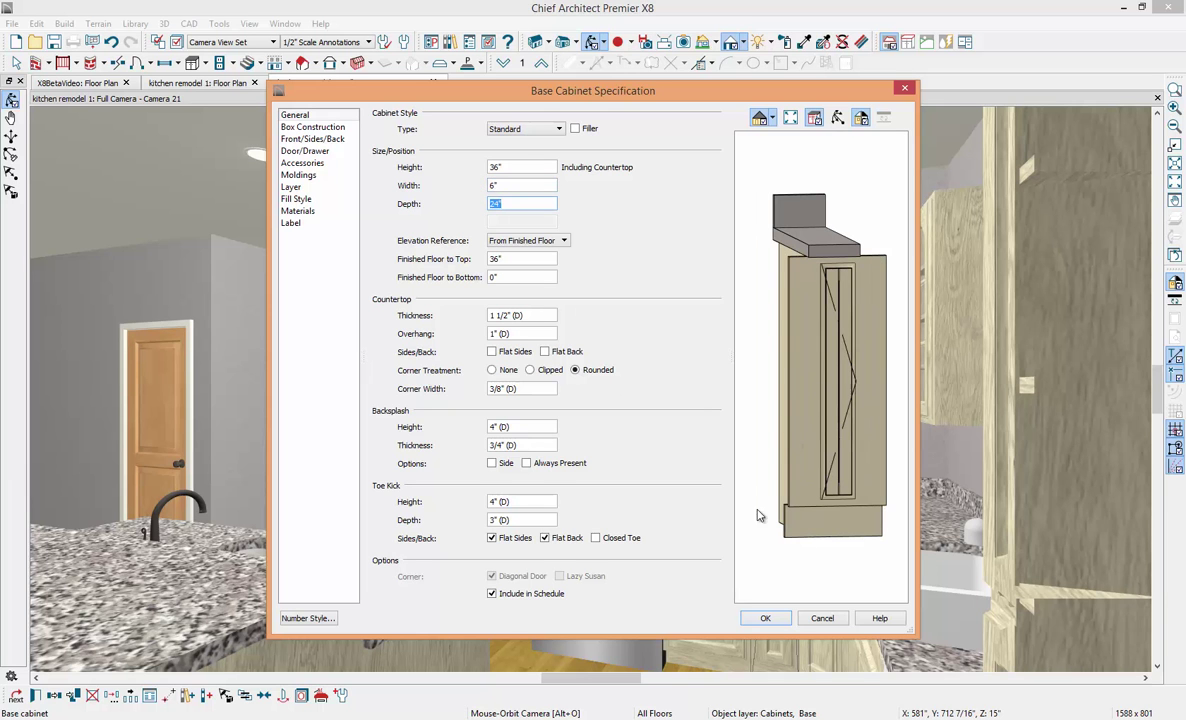
{"action": "left_click", "coordinate": [765, 618]}
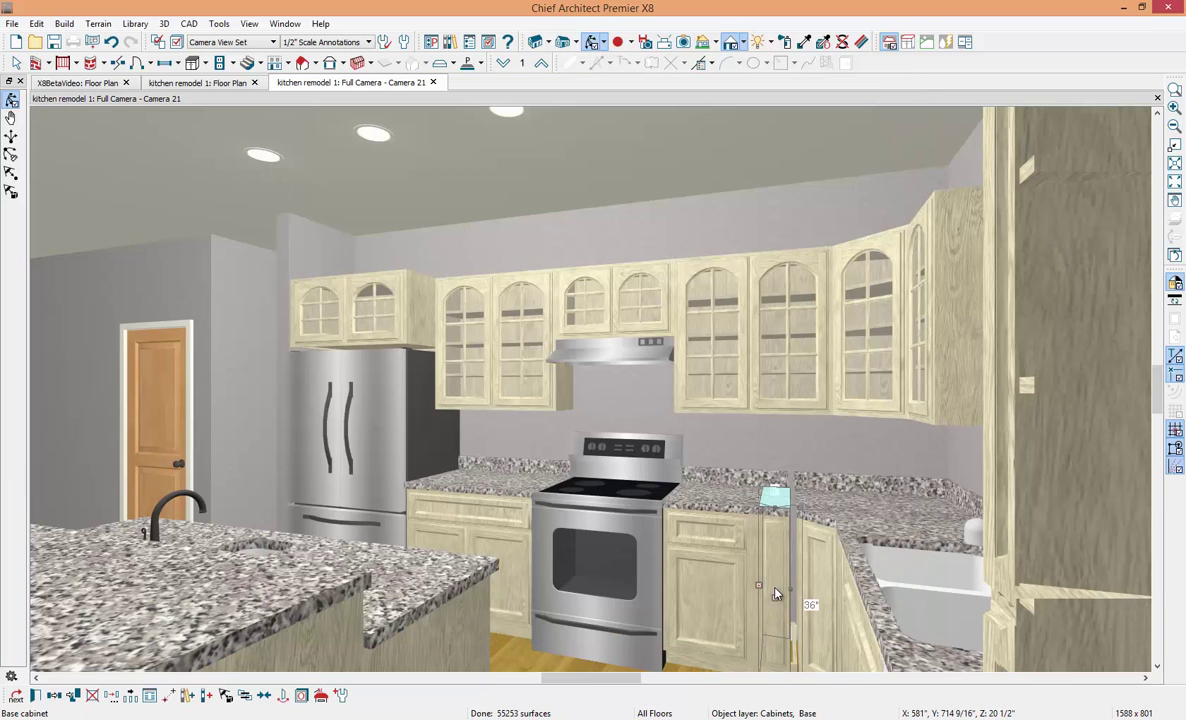
{"action": "left_click_drag", "start_coordinate": [772, 599], "coordinate": [721, 604]}
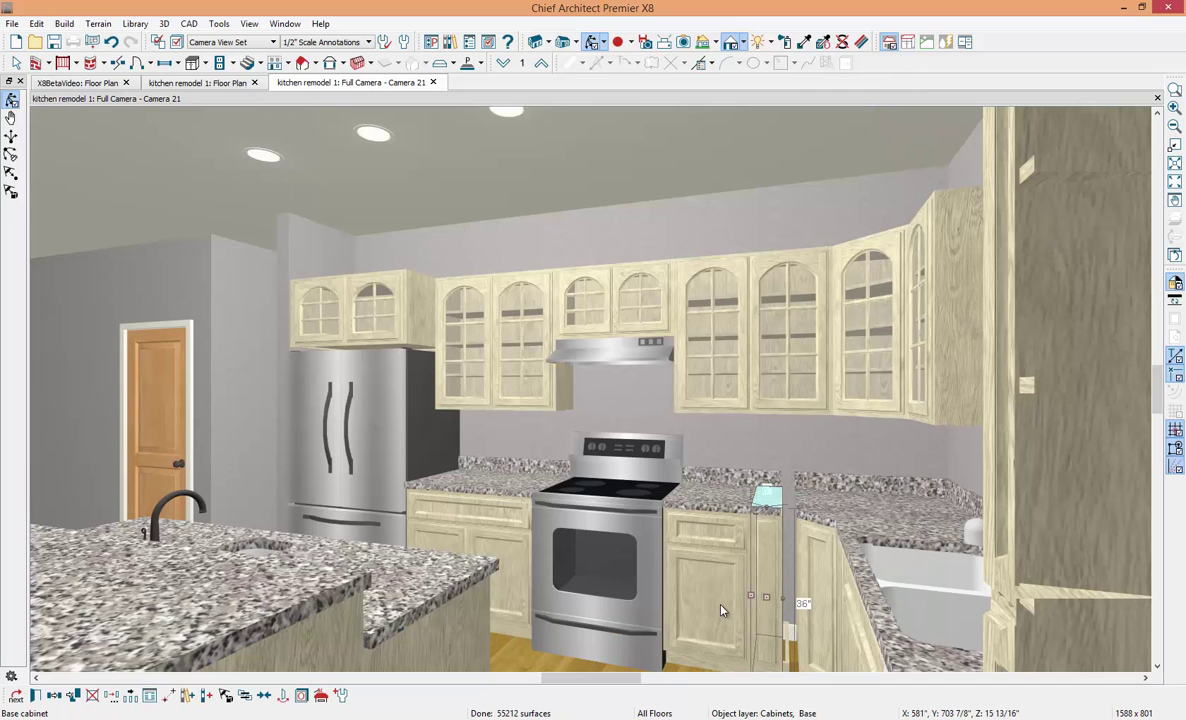
{"action": "key", "text": "Escape"}
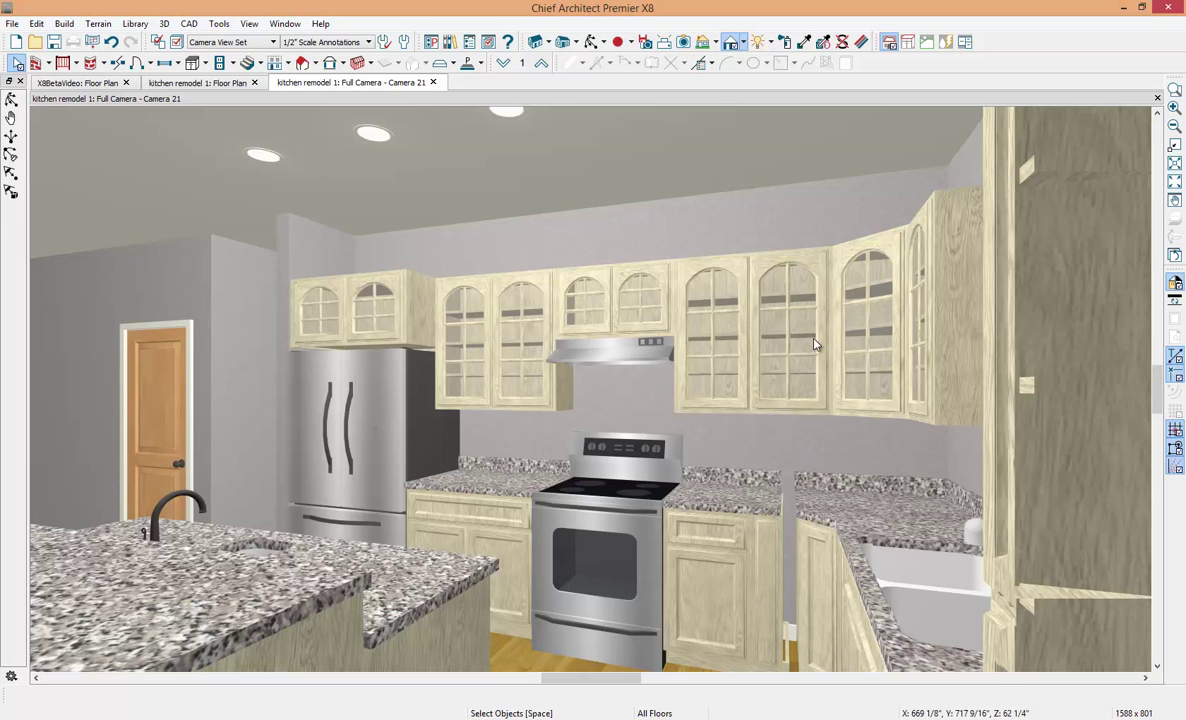
Step: Split the door face horizontally into two stacked door rows on both wall cabinets flanking the range hood
{"action": "left_click", "coordinate": [750, 322]}
{"action": "left_click", "coordinate": [525, 370], "text": "shift"}
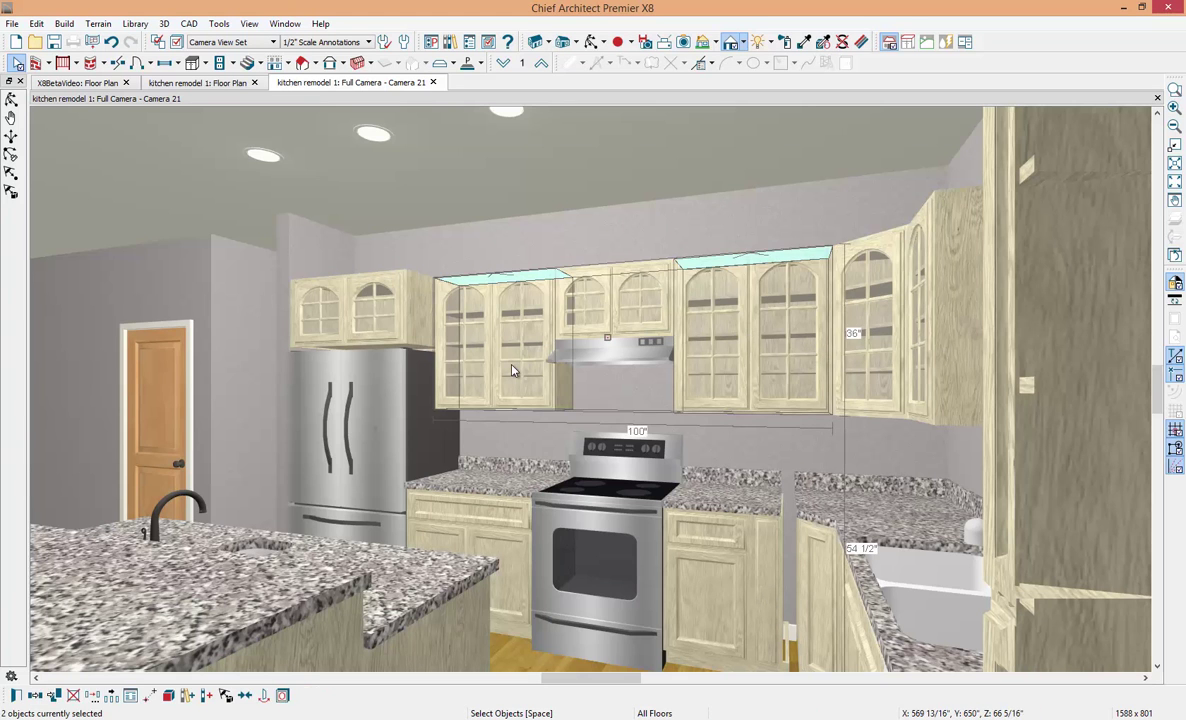
{"action": "key", "text": "ctrl+e"}
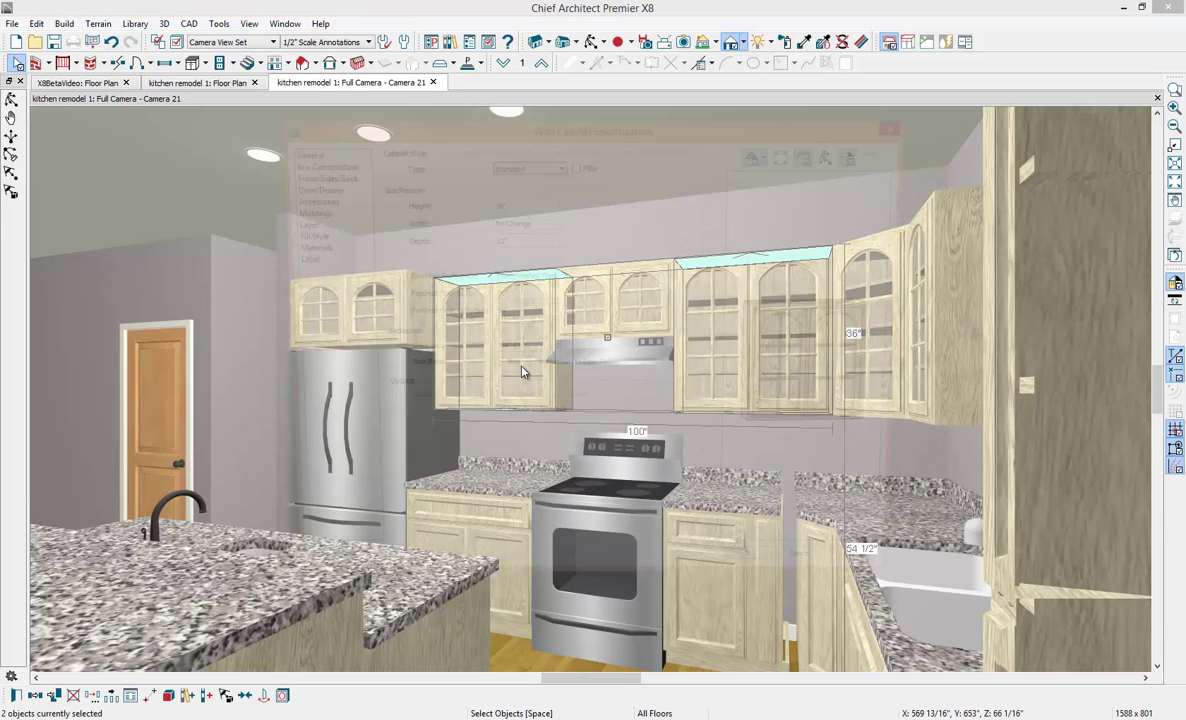
{"action": "left_click", "coordinate": [795, 405]}
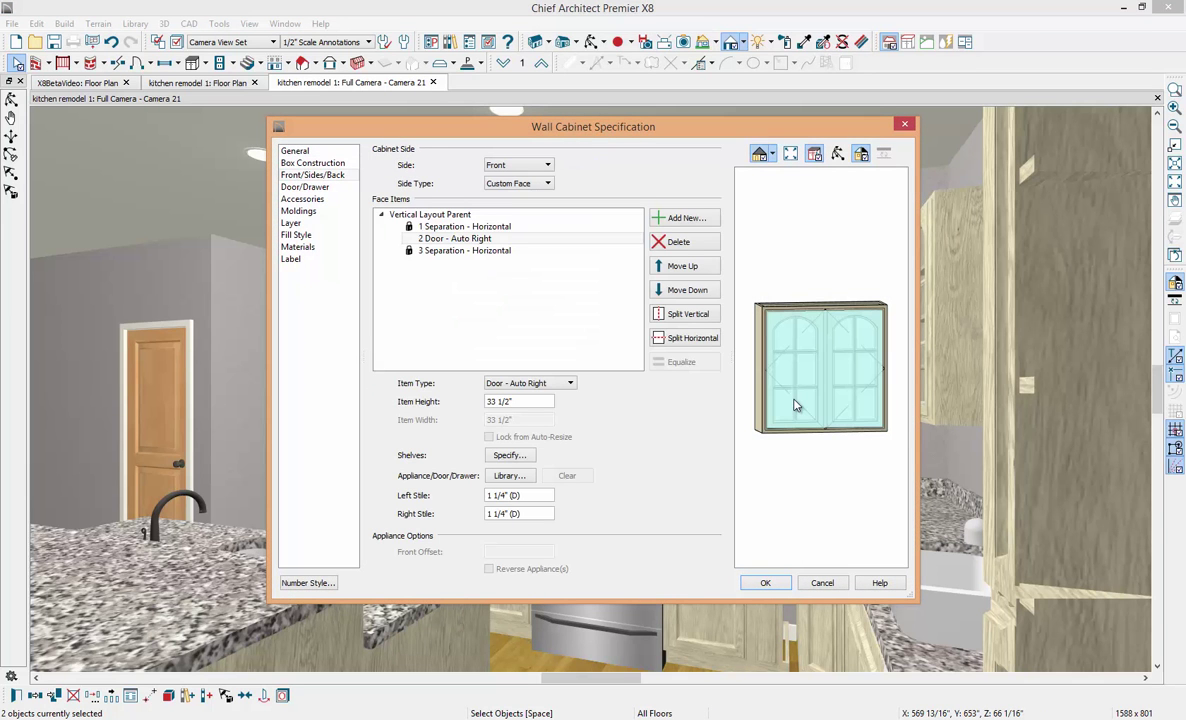
{"action": "left_click", "coordinate": [686, 339]}
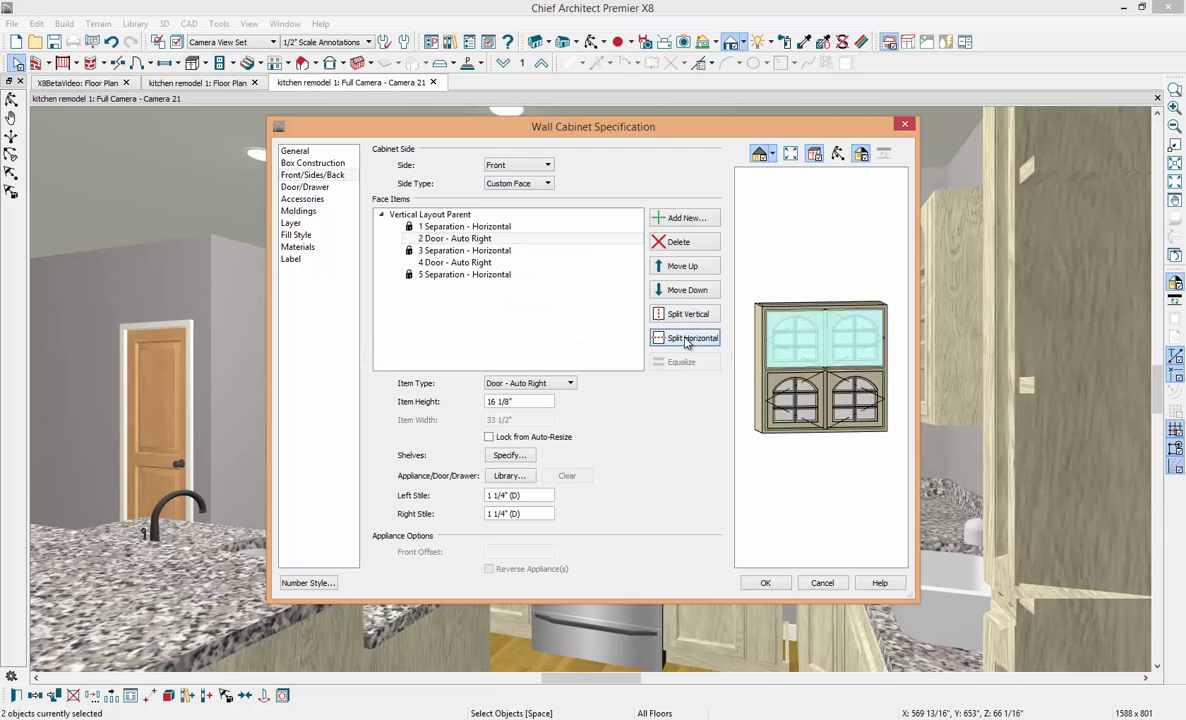
Step: Change the lower door row on both wall cabinets flanking the range hood to the Door - Panel item type
{"action": "left_click", "coordinate": [789, 400]}
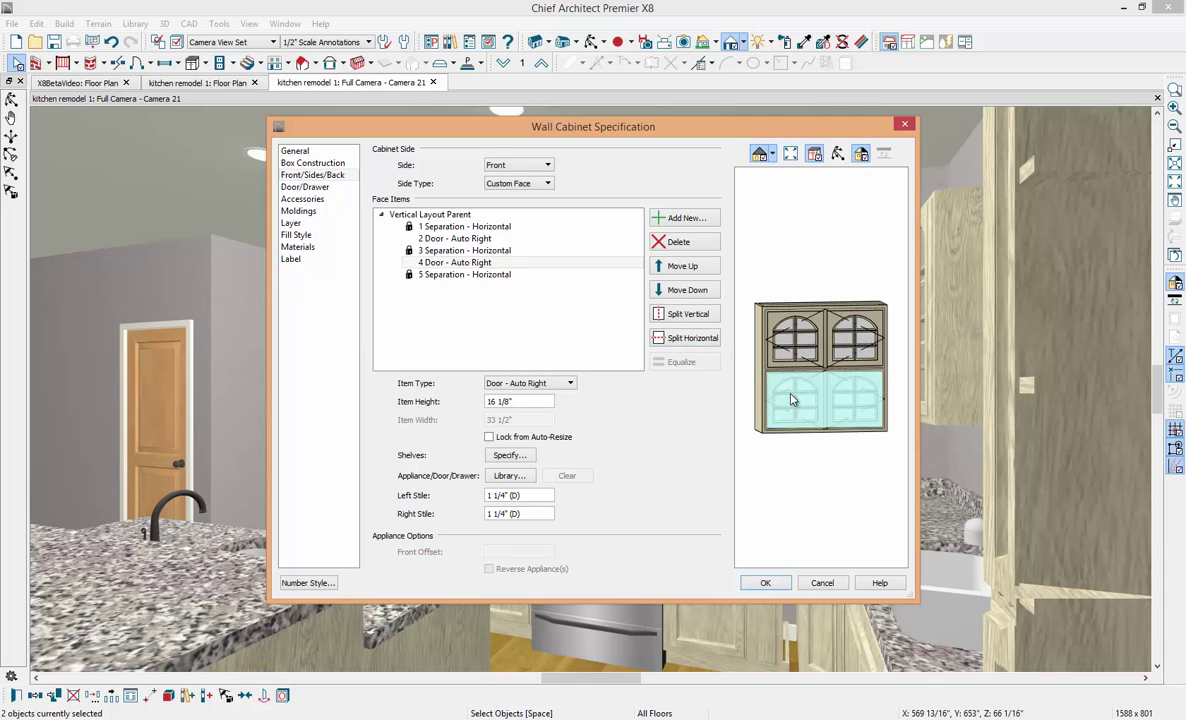
{"action": "left_click", "coordinate": [548, 387]}
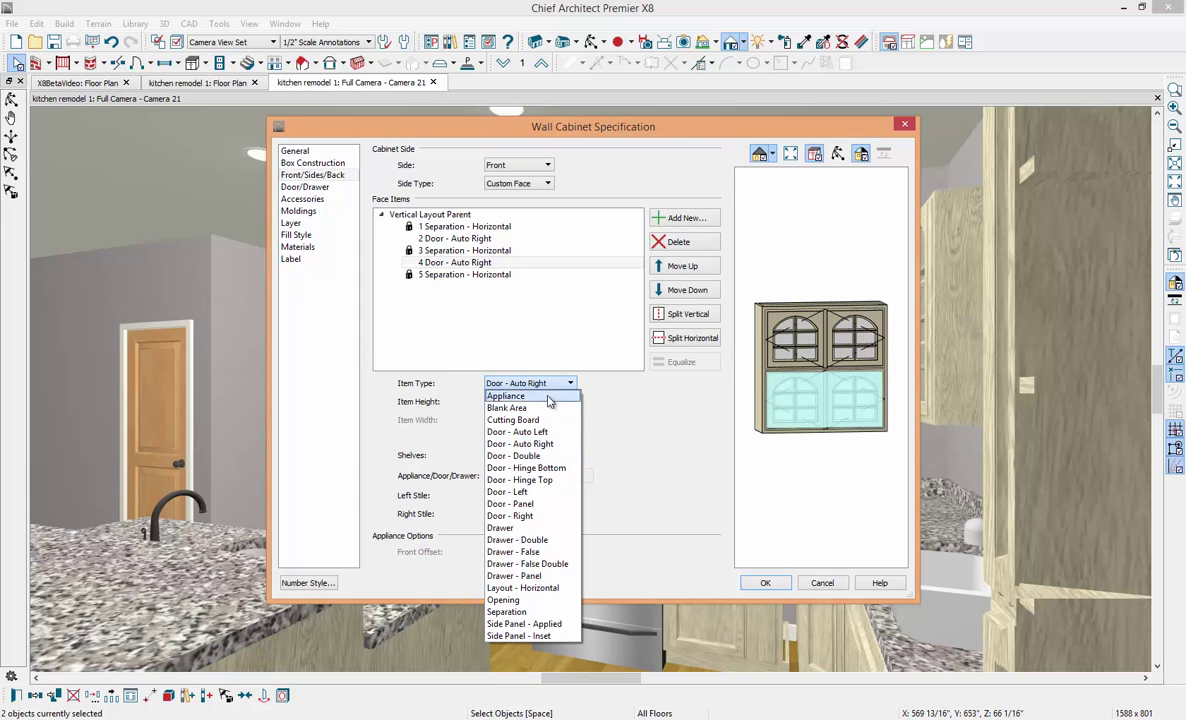
{"action": "left_click", "coordinate": [537, 503]}
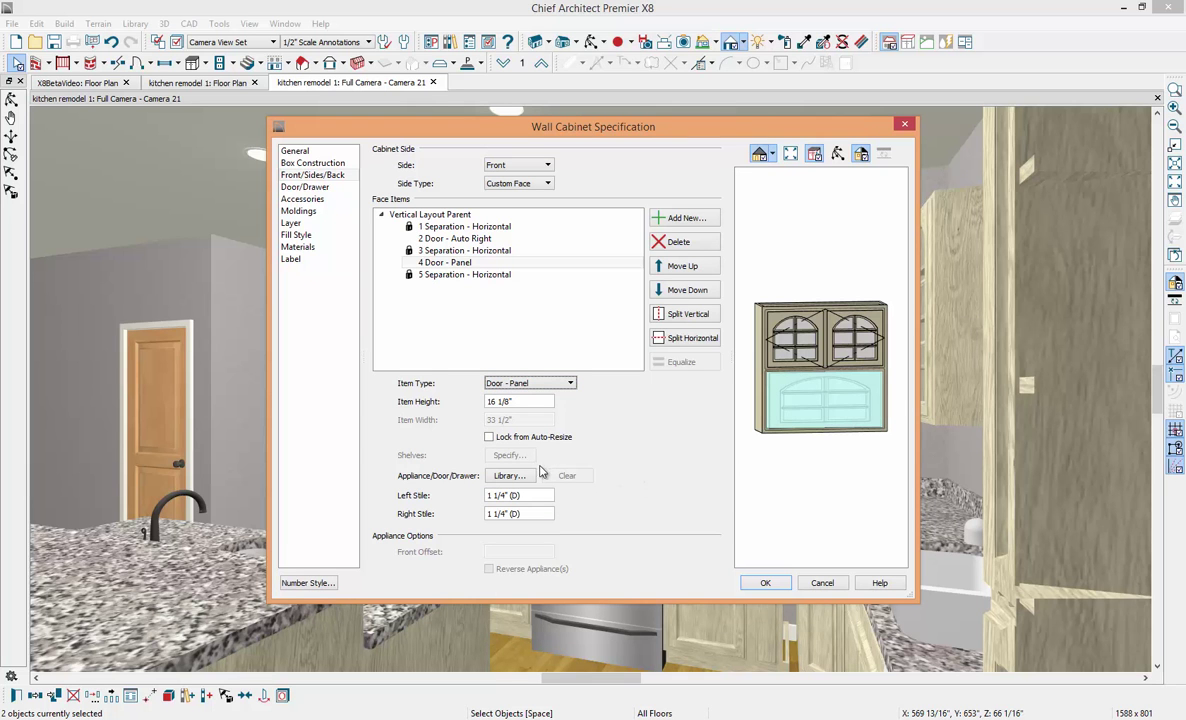
Step: Assign the Raised Panel door from the core catalog's Rectangular, Framed cabinet doors to the lower face item
{"action": "left_click", "coordinate": [508, 476]}
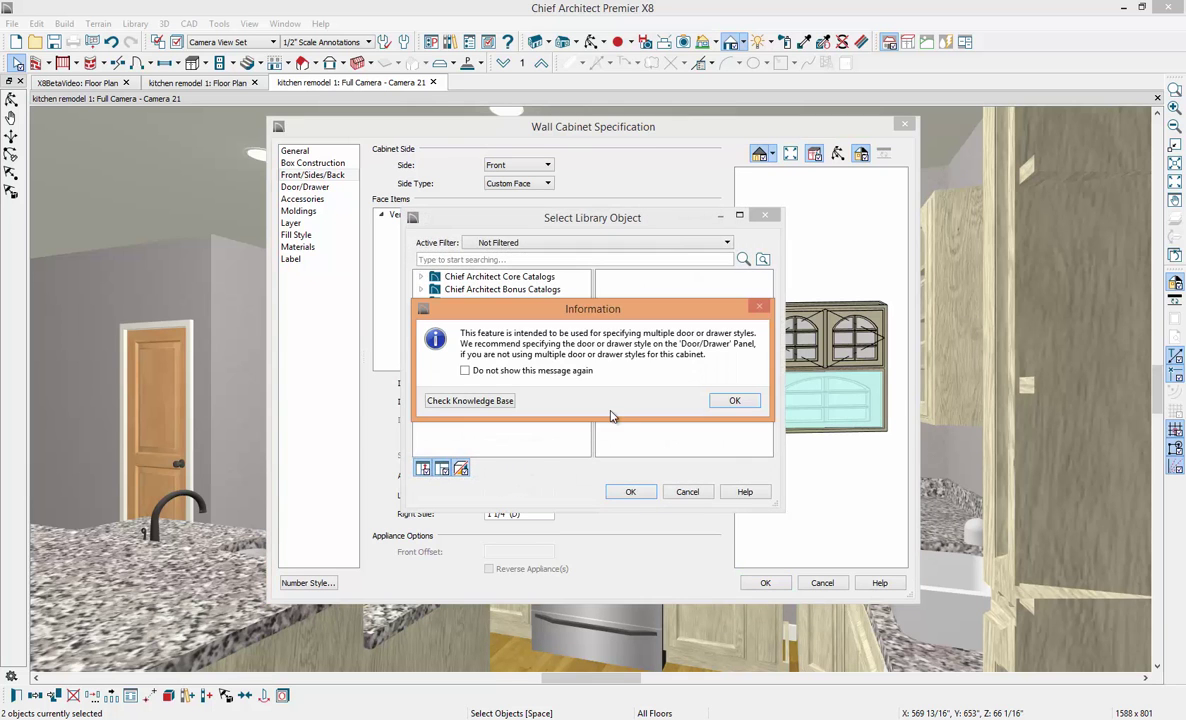
{"action": "left_click", "coordinate": [537, 369]}
{"action": "left_click", "coordinate": [733, 402]}
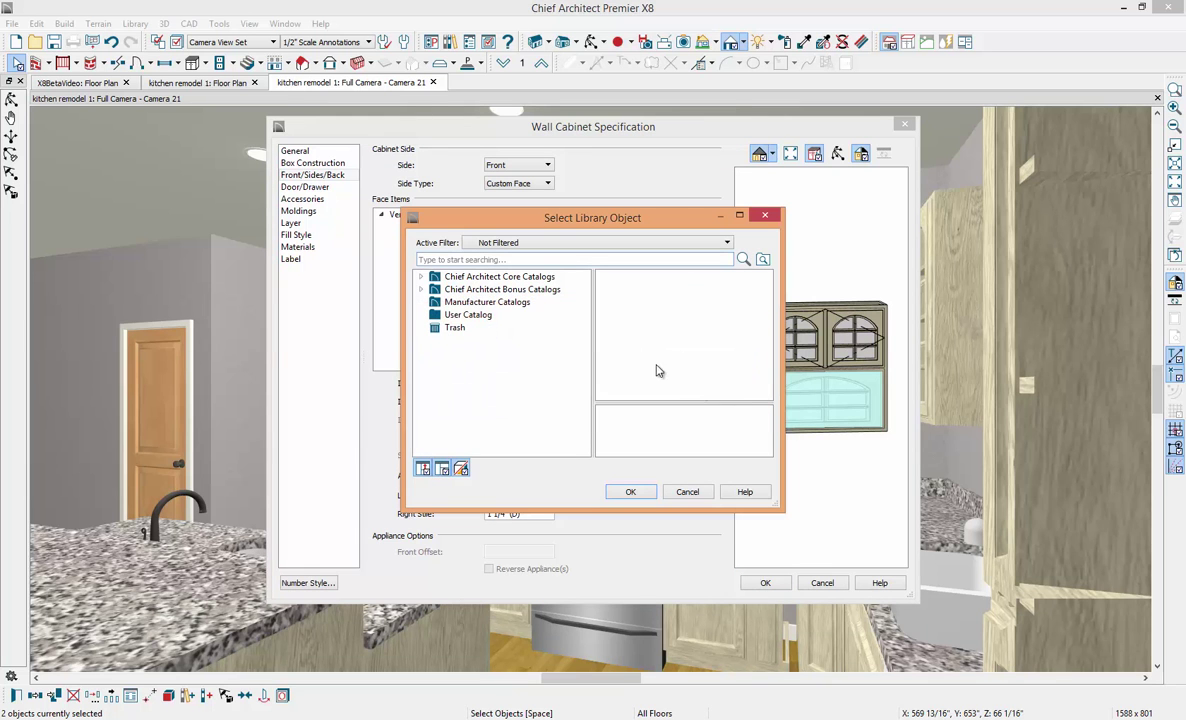
{"action": "left_click", "coordinate": [421, 277]}
{"action": "left_click", "coordinate": [435, 289]}
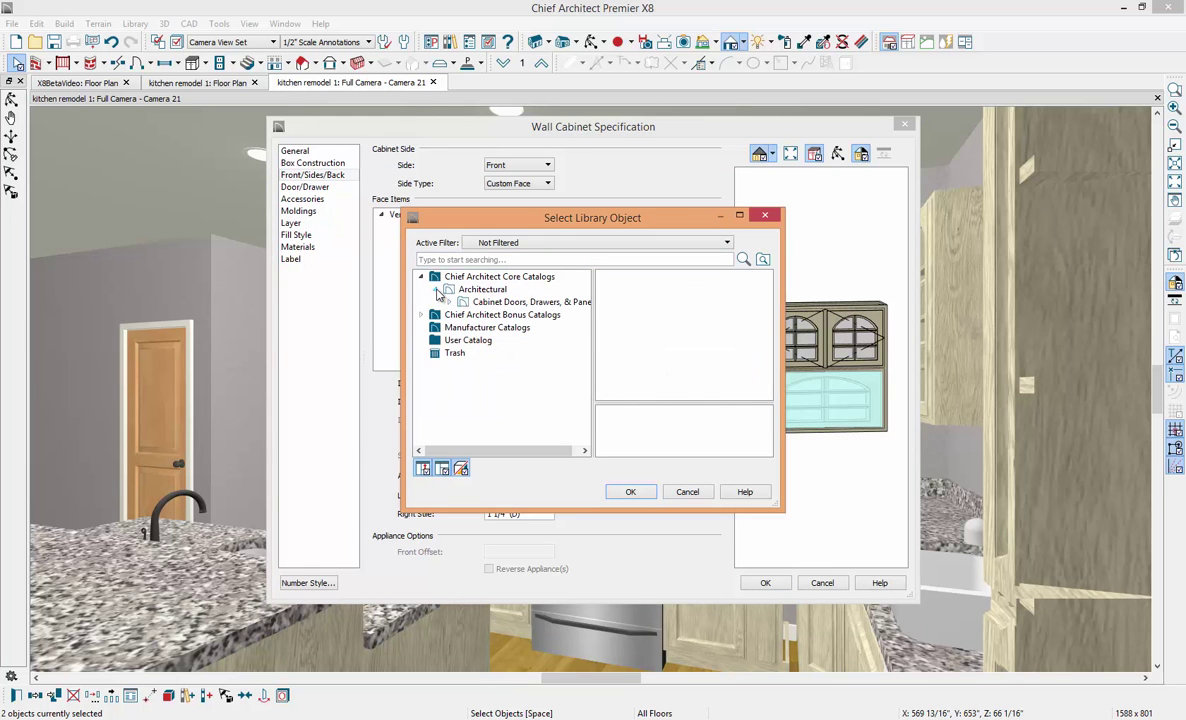
{"action": "left_click", "coordinate": [449, 302]}
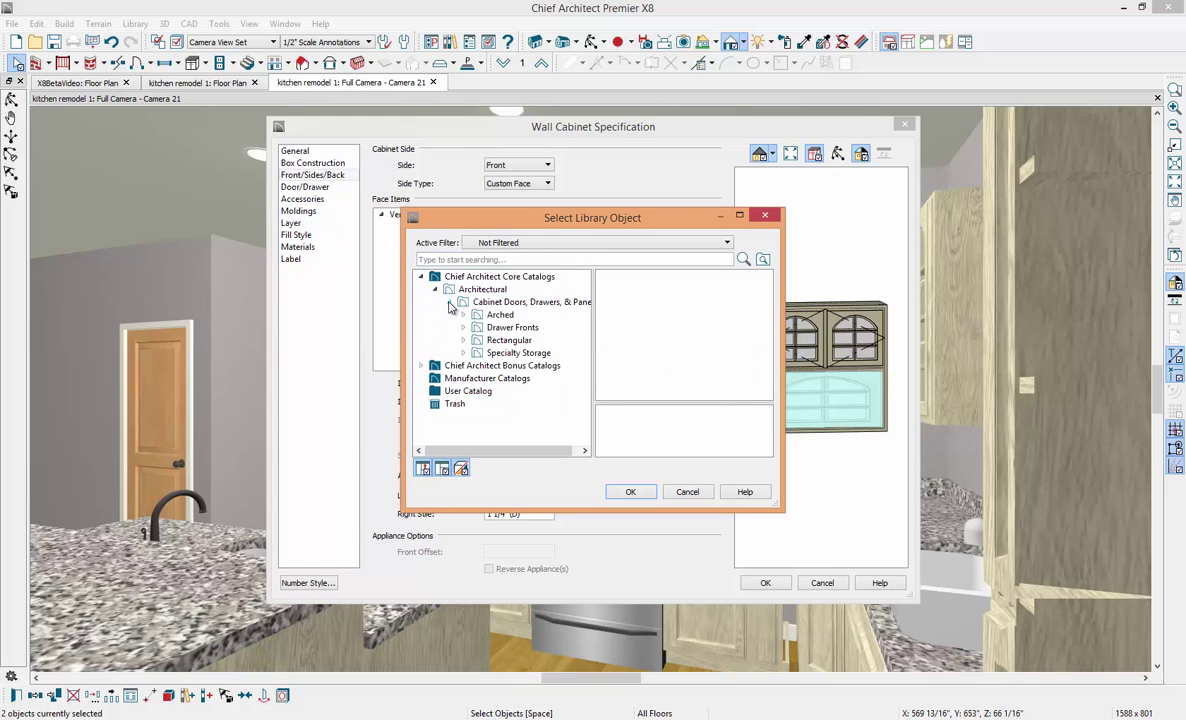
{"action": "left_click", "coordinate": [505, 340]}
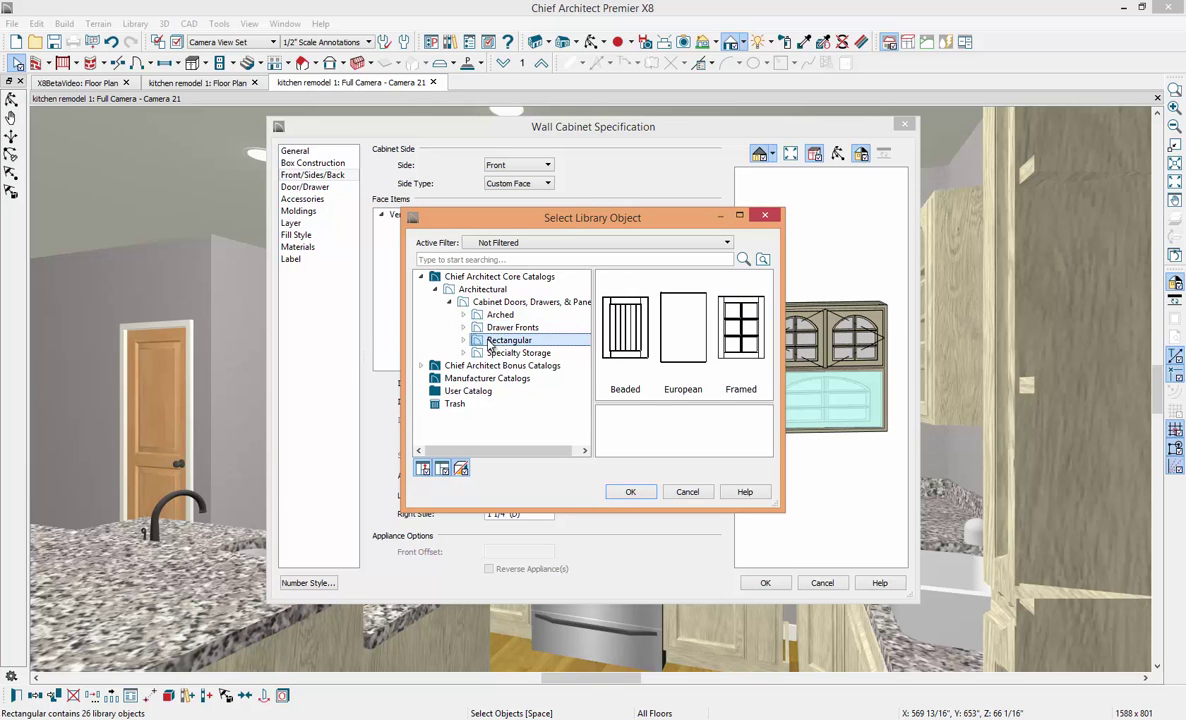
{"action": "double_click", "coordinate": [741, 328]}
{"action": "left_click", "coordinate": [622, 375]}
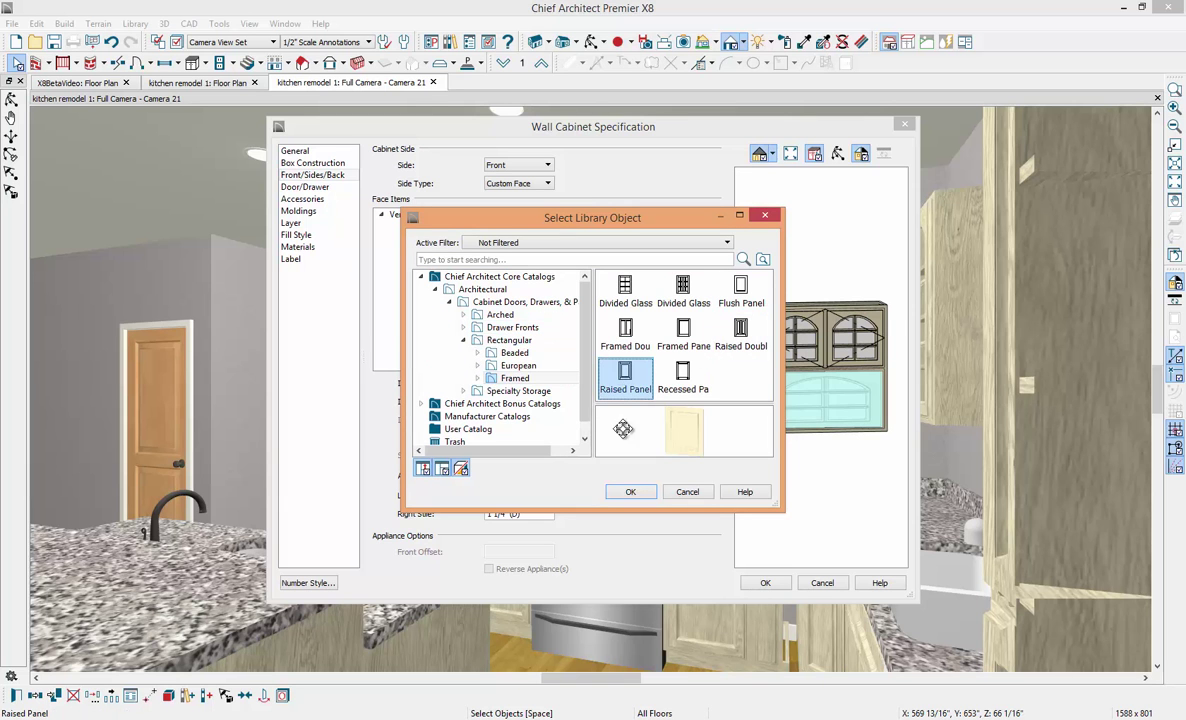
{"action": "left_click", "coordinate": [629, 491]}
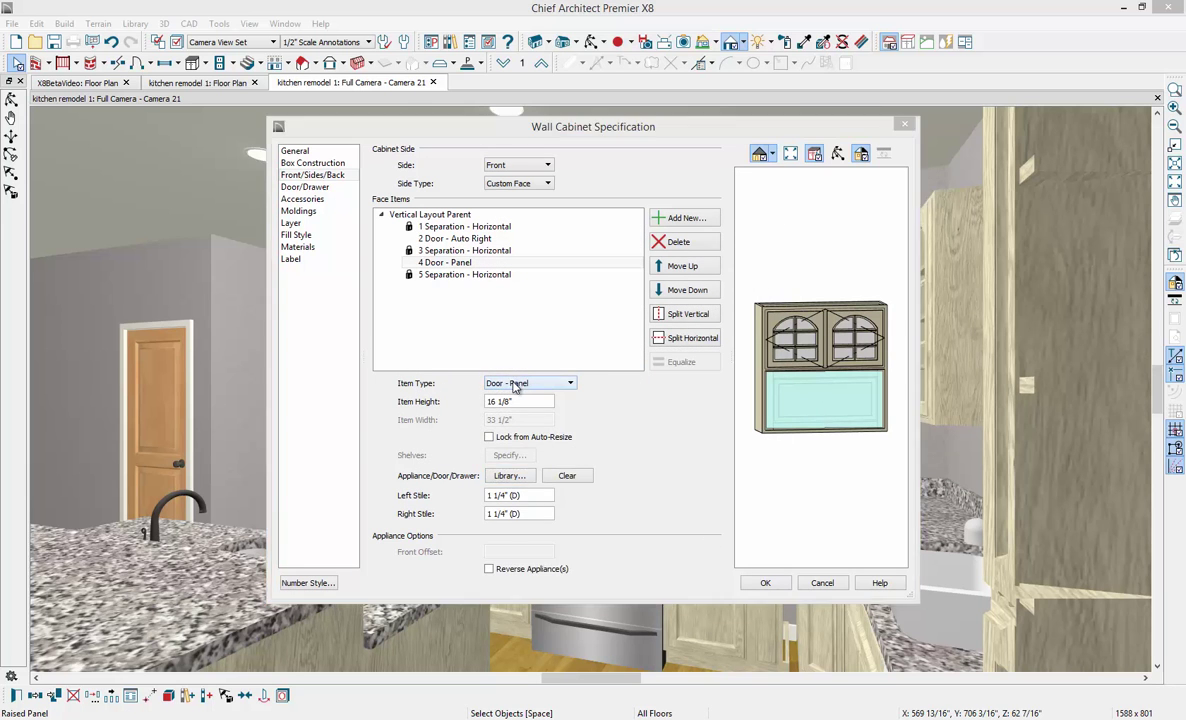
Step: Change the lower face item's type to Door - Double and apply the changes to both wall cabinets
{"action": "left_click", "coordinate": [516, 386]}
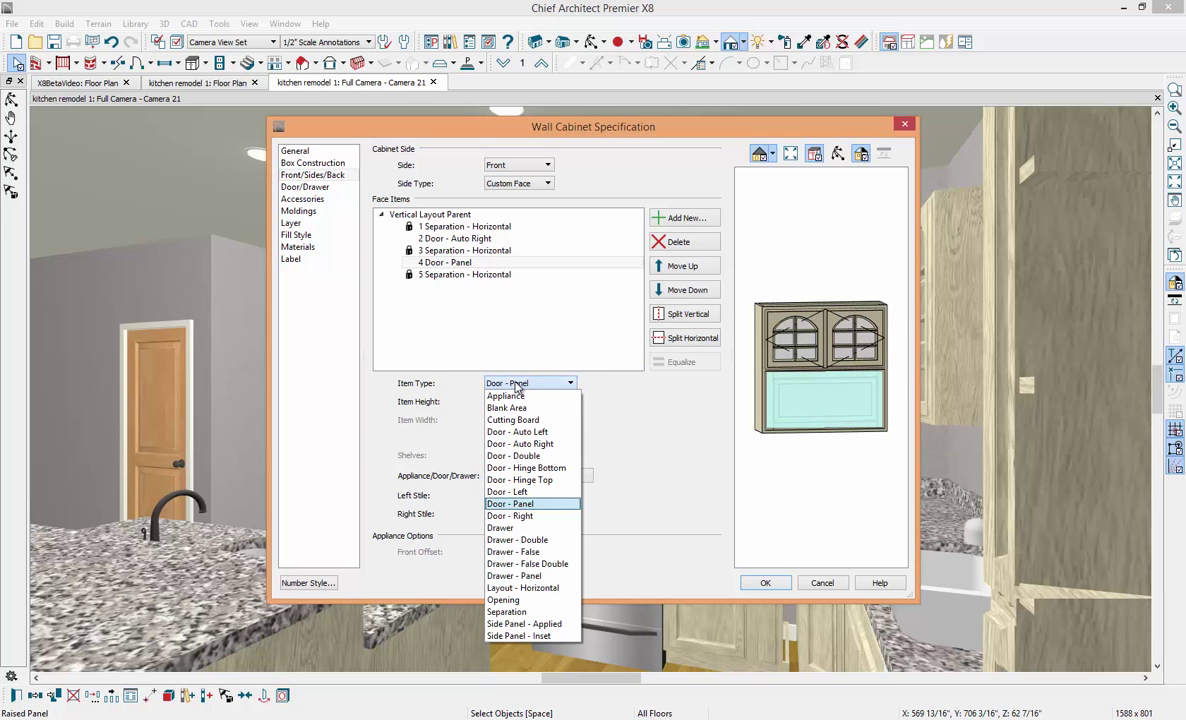
{"action": "left_click", "coordinate": [513, 455]}
{"action": "left_click", "coordinate": [766, 583]}
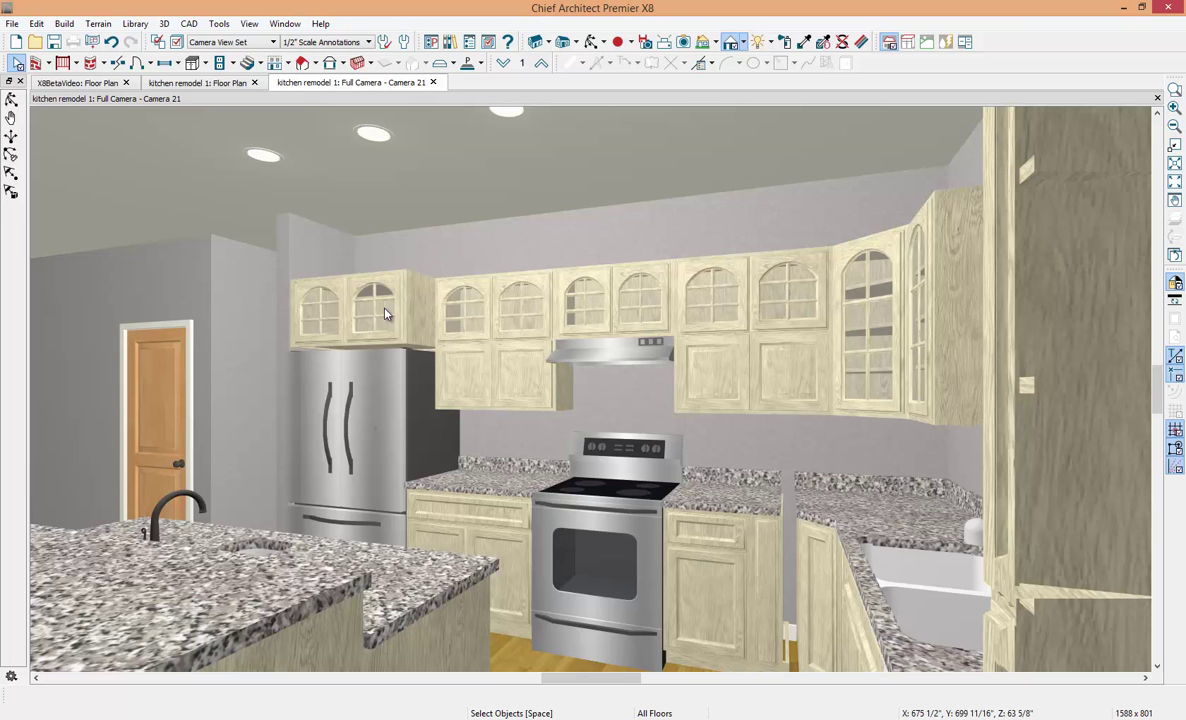
Step: Raise all six wall cabinets, from the refrigerator around the corner, to 94" from finished floor to top
{"action": "left_click", "coordinate": [480, 293], "text": "shift"}
{"action": "left_click", "coordinate": [622, 314], "text": "shift"}
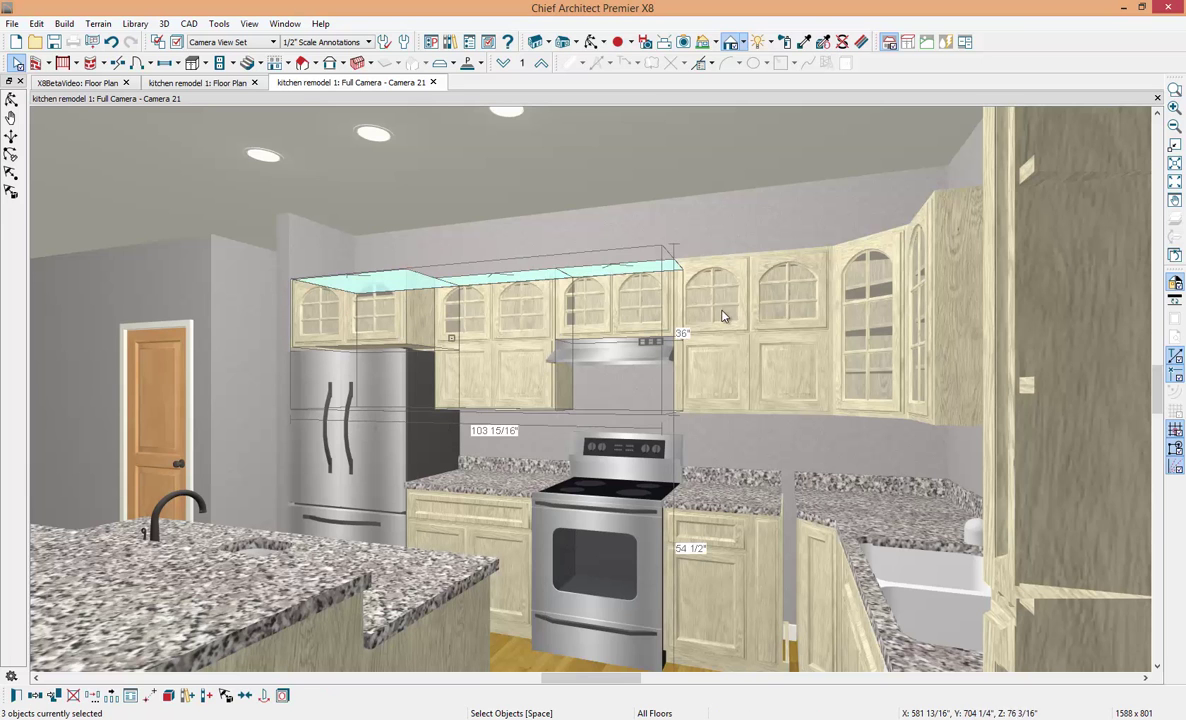
{"action": "left_click", "coordinate": [780, 295], "text": "shift"}
{"action": "left_click", "coordinate": [914, 320], "text": "shift"}
{"action": "left_click", "coordinate": [885, 327], "text": "shift"}
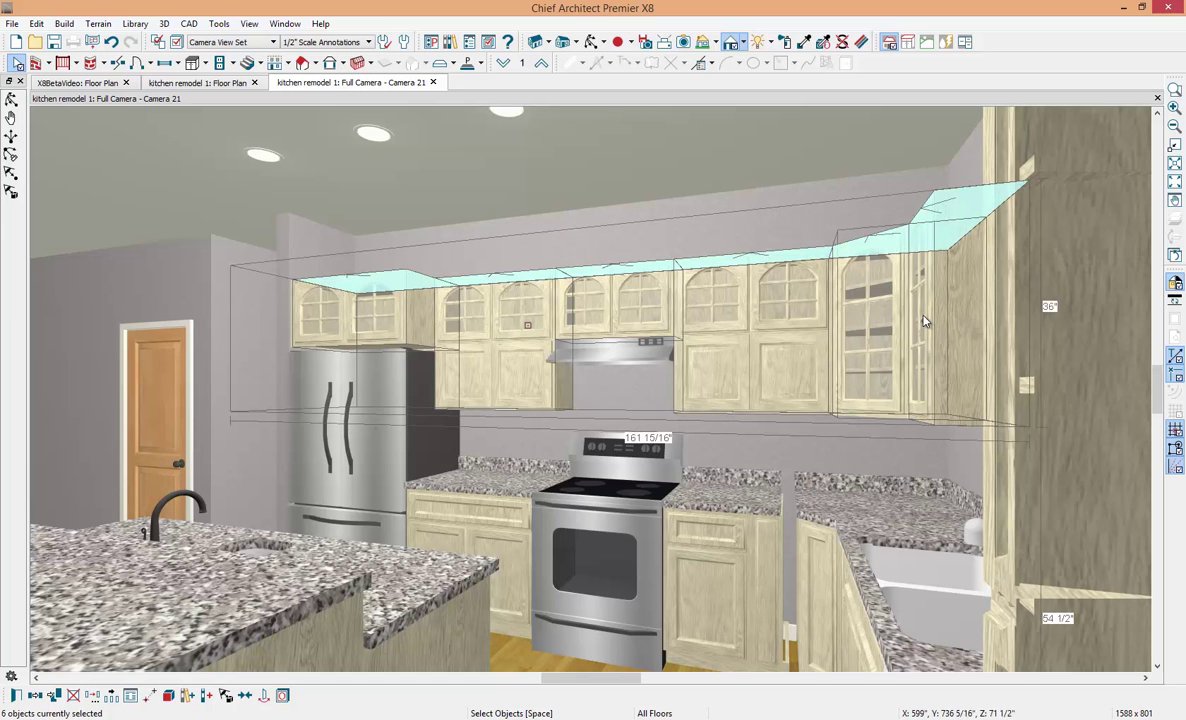
{"action": "key", "text": "ctrl+e"}
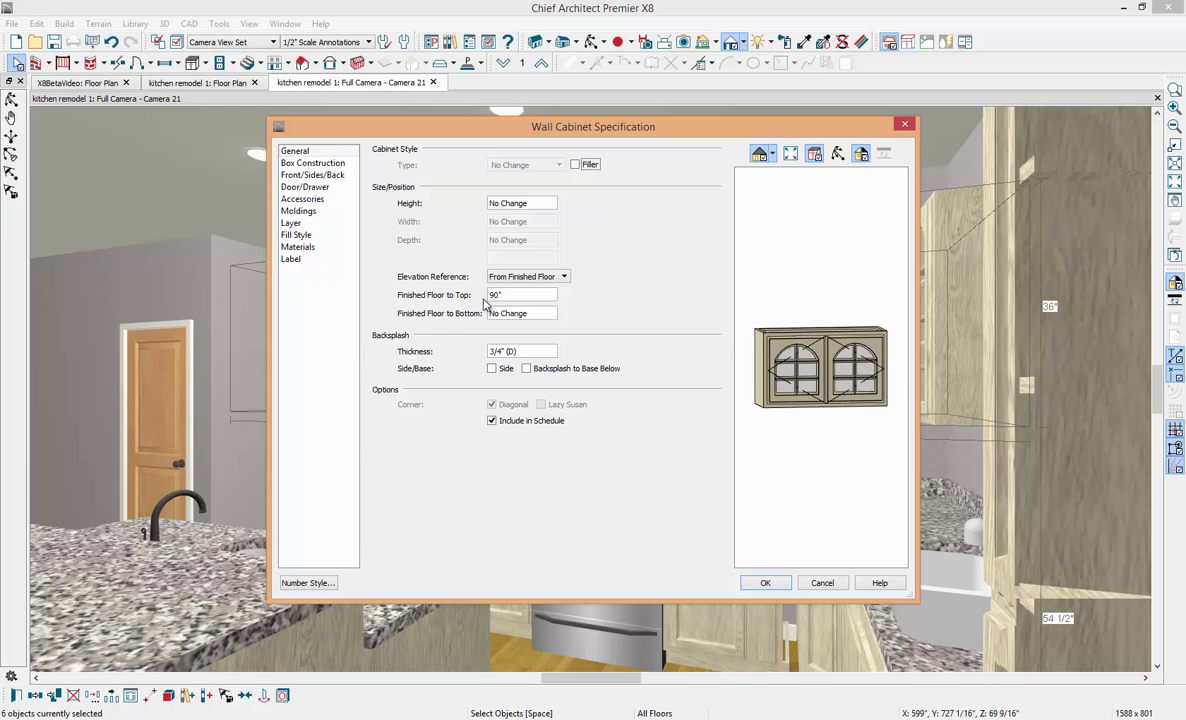
{"action": "double_click", "coordinate": [516, 294]}
{"action": "key", "text": "Tab"}
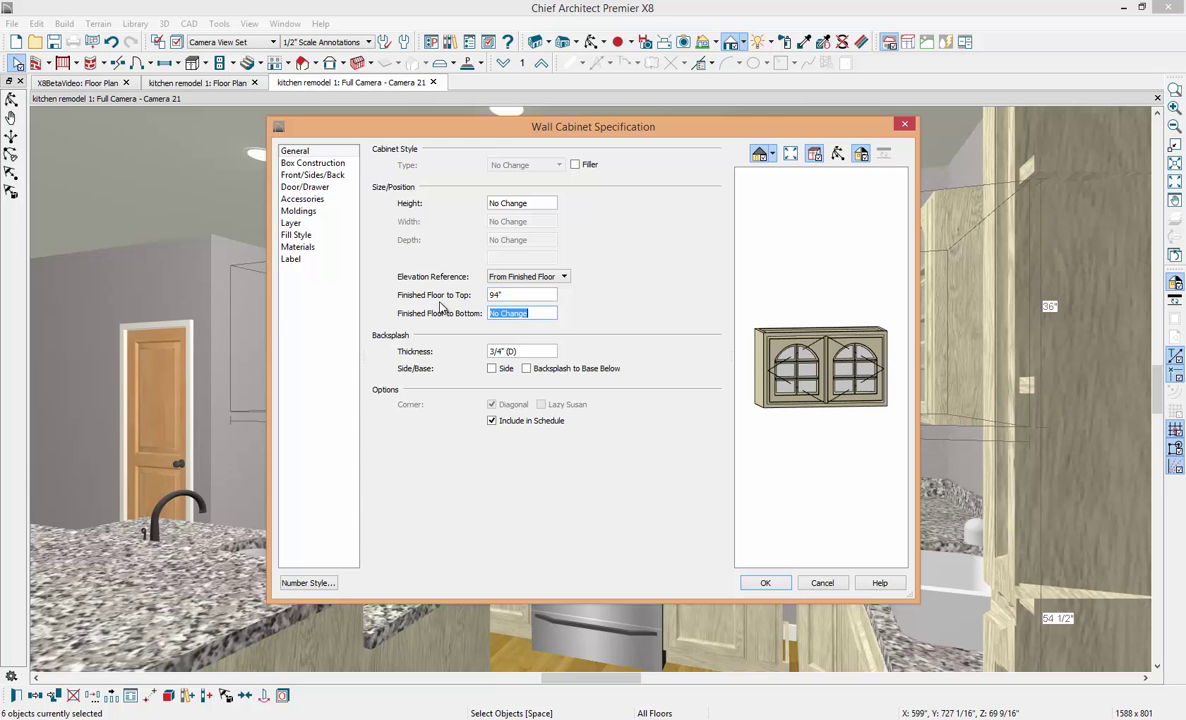
{"action": "left_click", "coordinate": [765, 582]}
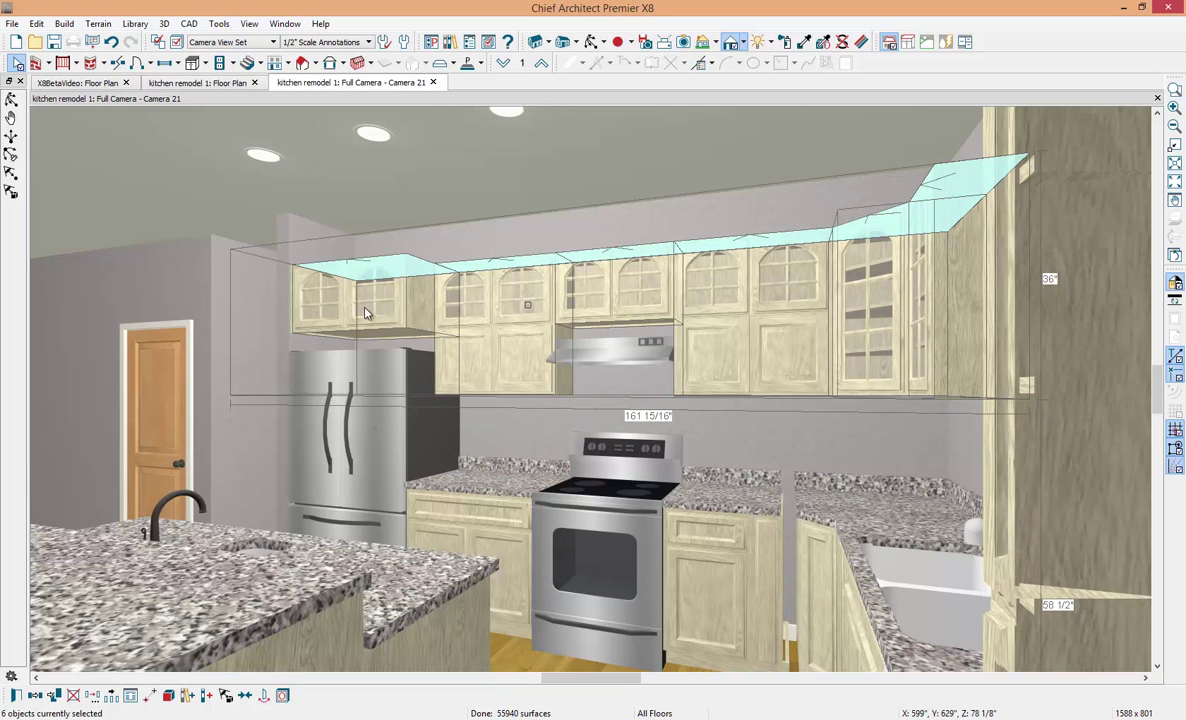
Step: Stretch the cabinet above the refrigerator down to a height of about 23 7/8" and the one above the range down to the hood
{"action": "left_click", "coordinate": [339, 284]}
{"action": "left_click_drag", "start_coordinate": [349, 329], "coordinate": [349, 349]}
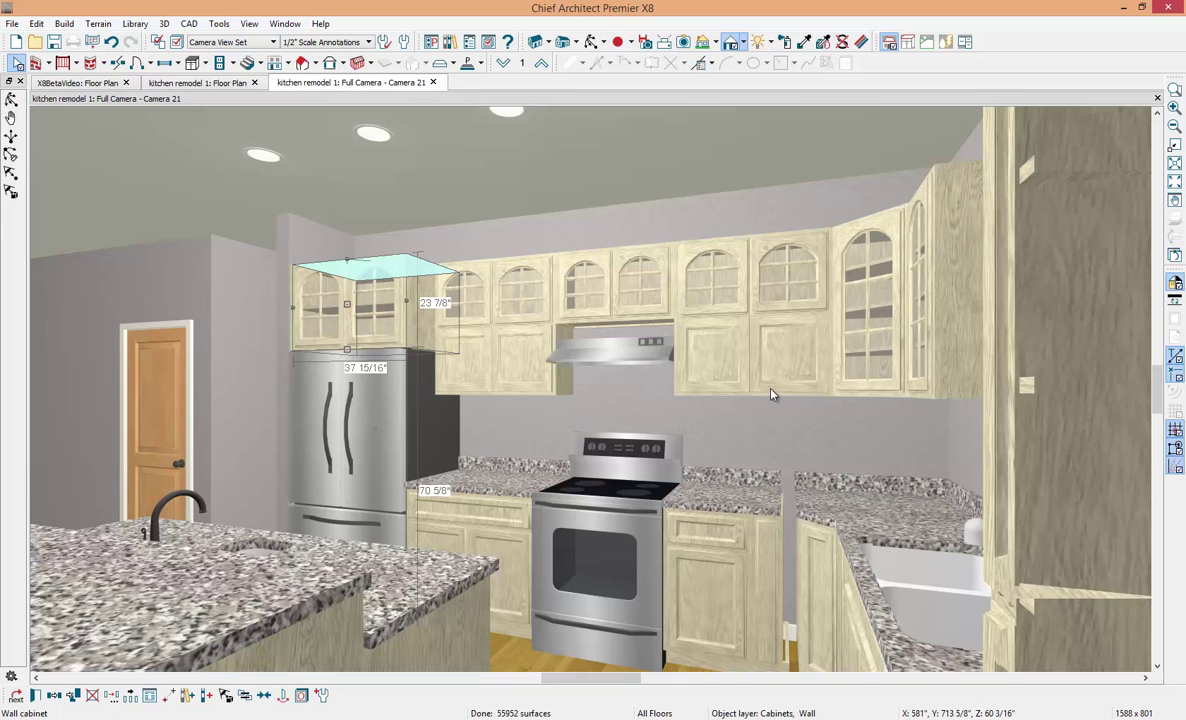
{"action": "left_click", "coordinate": [620, 310]}
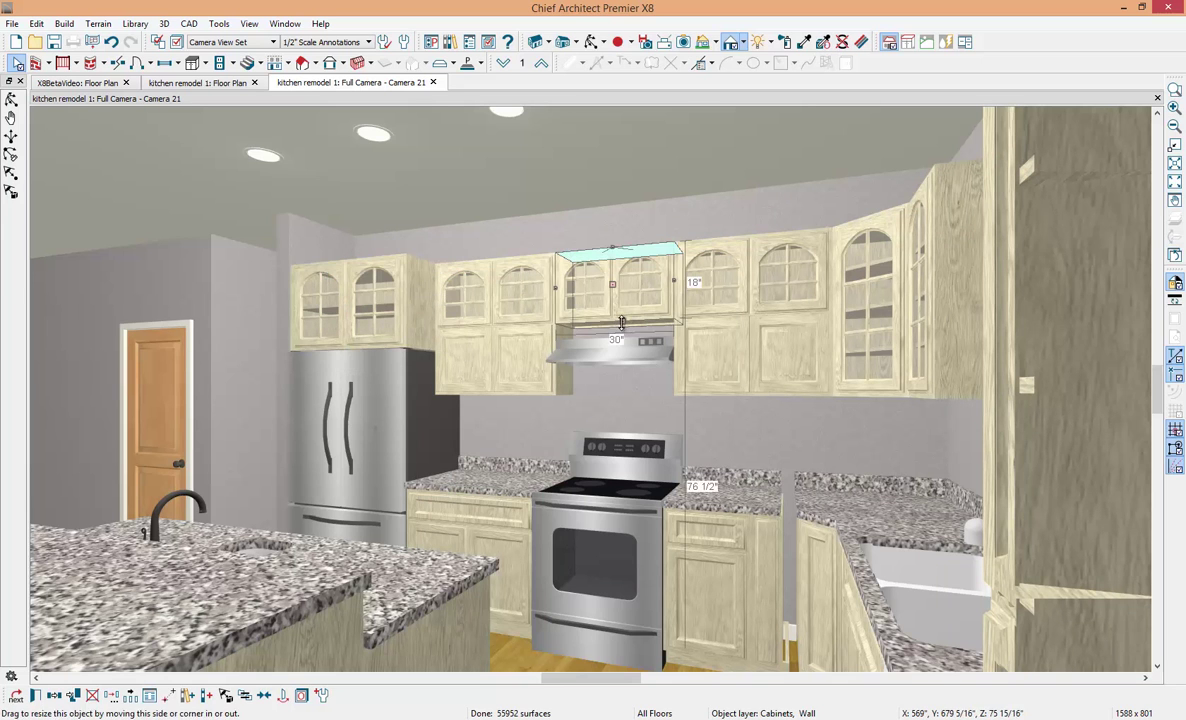
{"action": "left_click_drag", "start_coordinate": [621, 322], "coordinate": [621, 330]}
{"action": "left_click", "coordinate": [546, 341]}
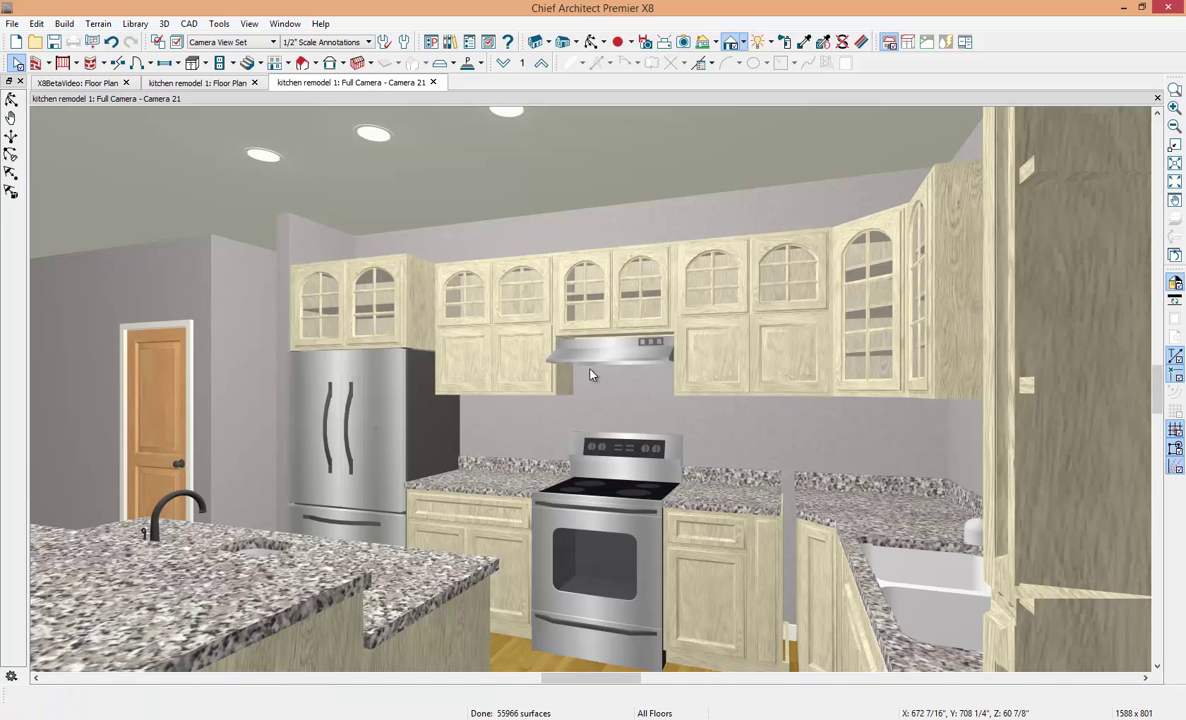
Step: Examine the item types available for the lower double doors of the 34" wide wall cabinet beside the range hood
{"action": "double_click", "coordinate": [703, 298]}
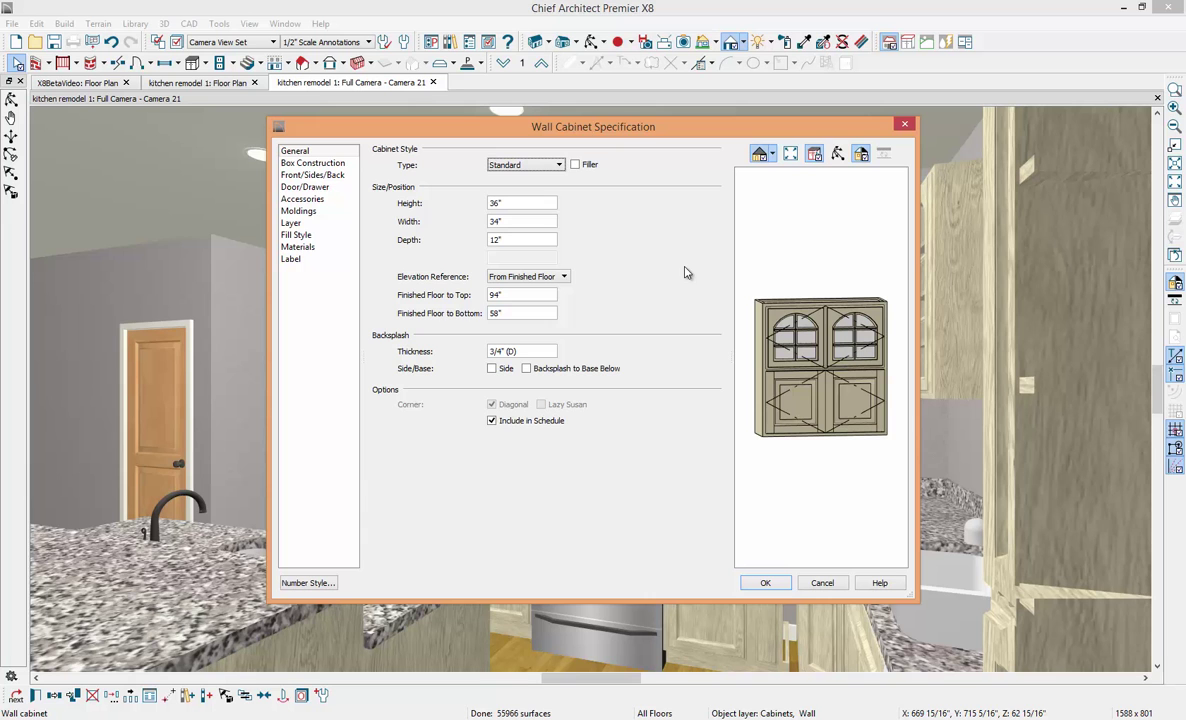
{"action": "left_click", "coordinate": [810, 400]}
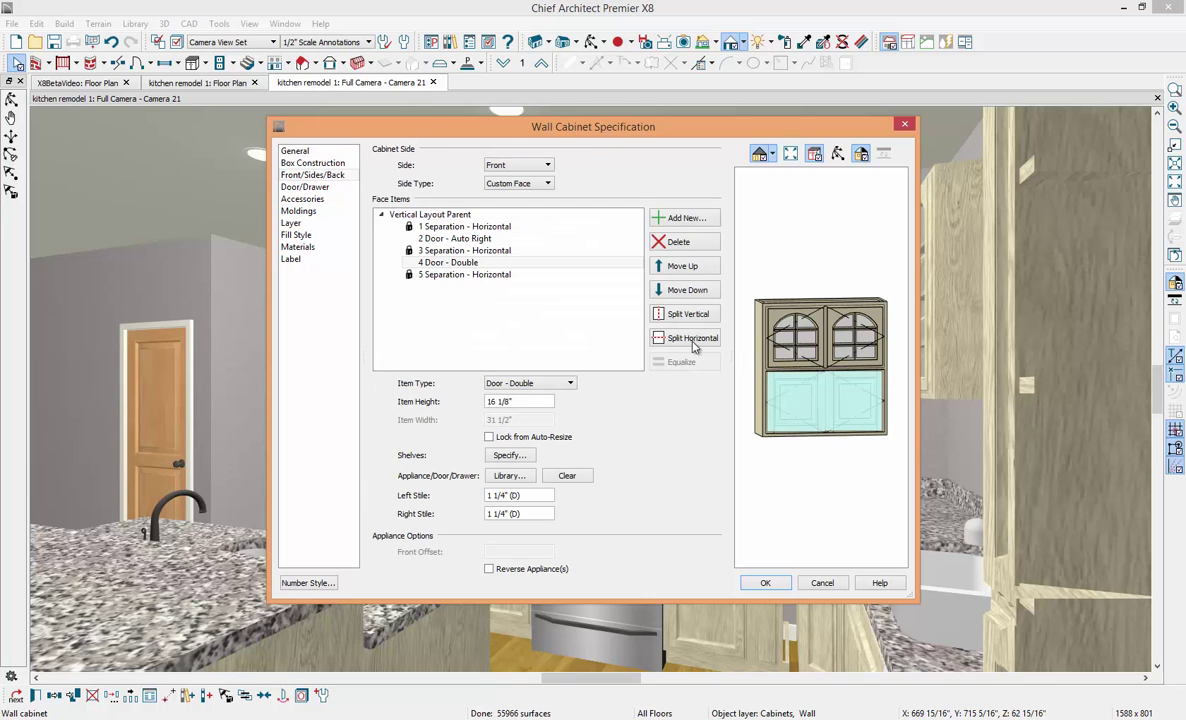
{"action": "left_click", "coordinate": [528, 383]}
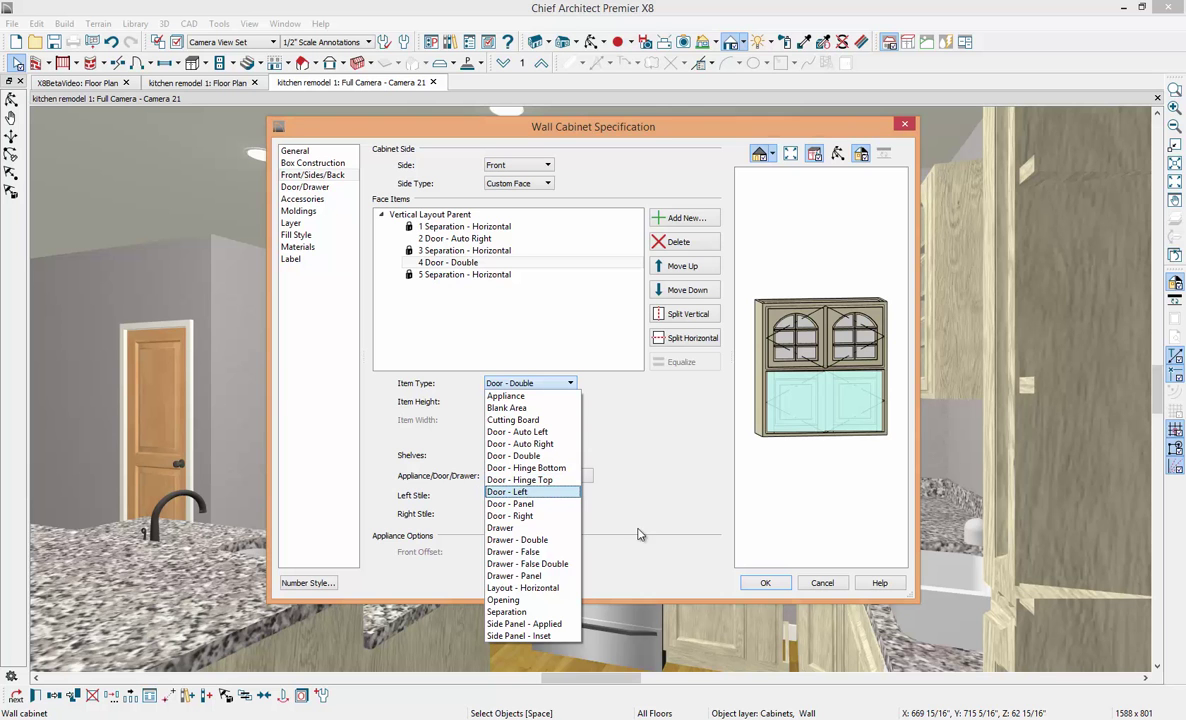
{"action": "left_click", "coordinate": [763, 584]}
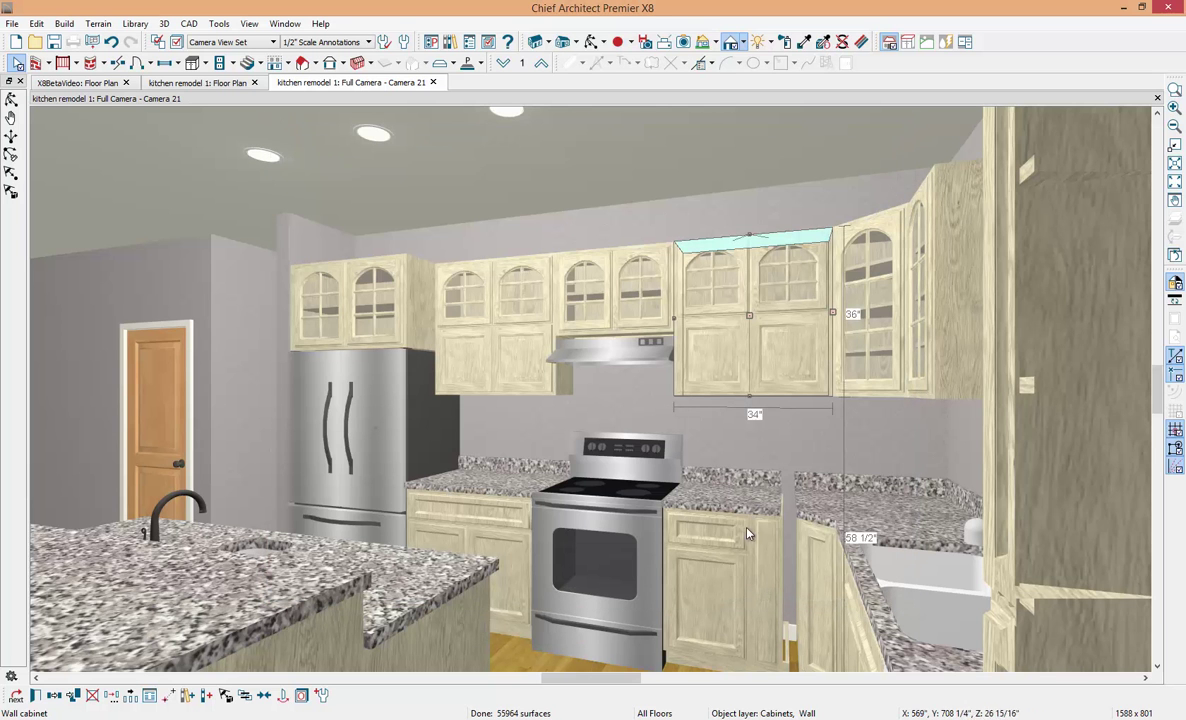
Step: Close the Camera 21 view and open Camera 22 from the floor plan, facing the two freestanding base cabinets
{"action": "left_click", "coordinate": [434, 83]}
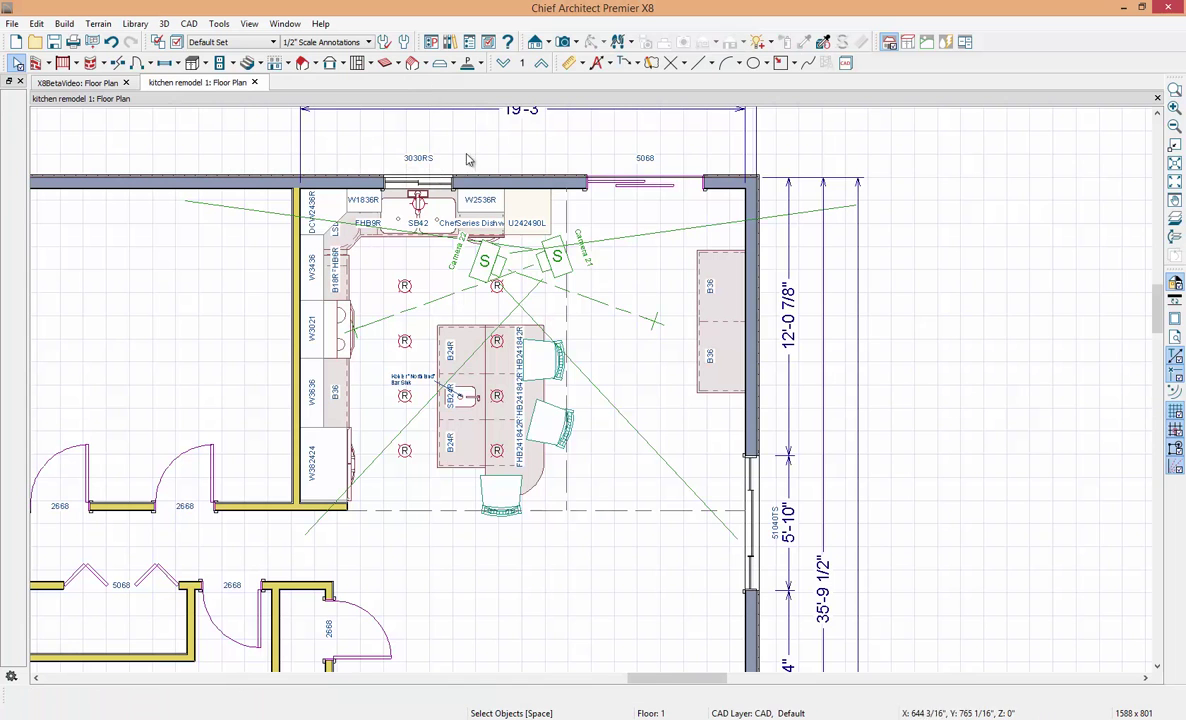
{"action": "double_click", "coordinate": [489, 266]}
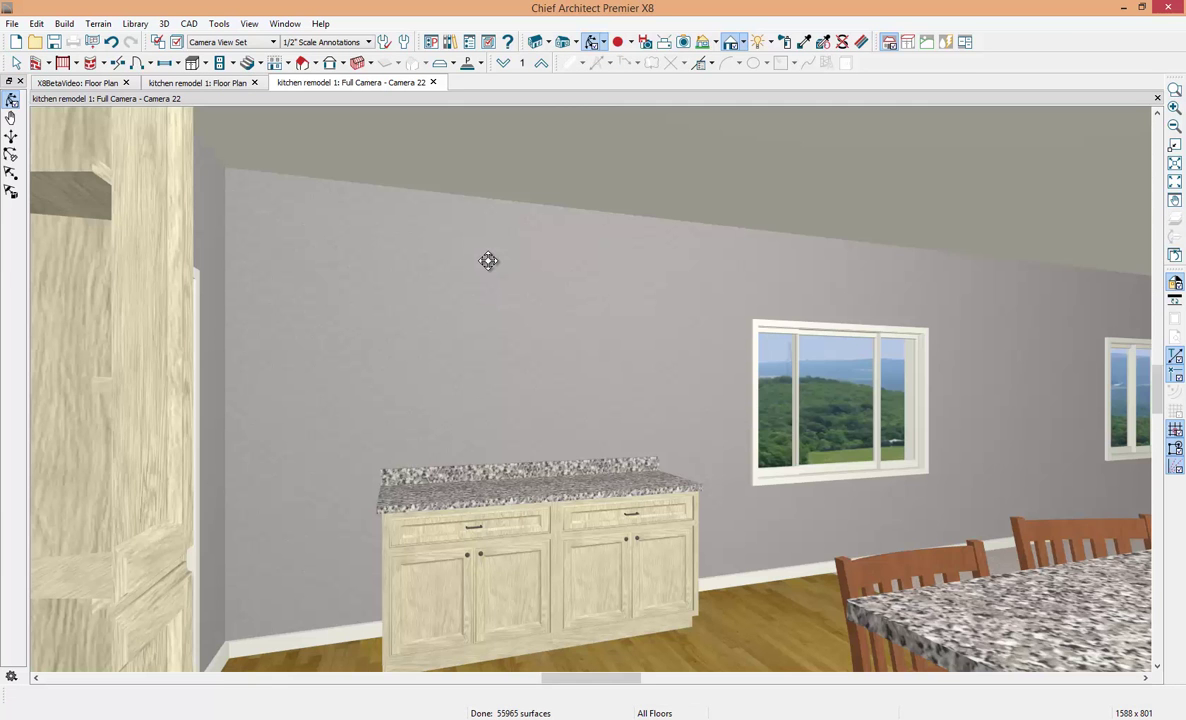
{"action": "left_click_drag", "start_coordinate": [524, 429], "coordinate": [535, 408]}
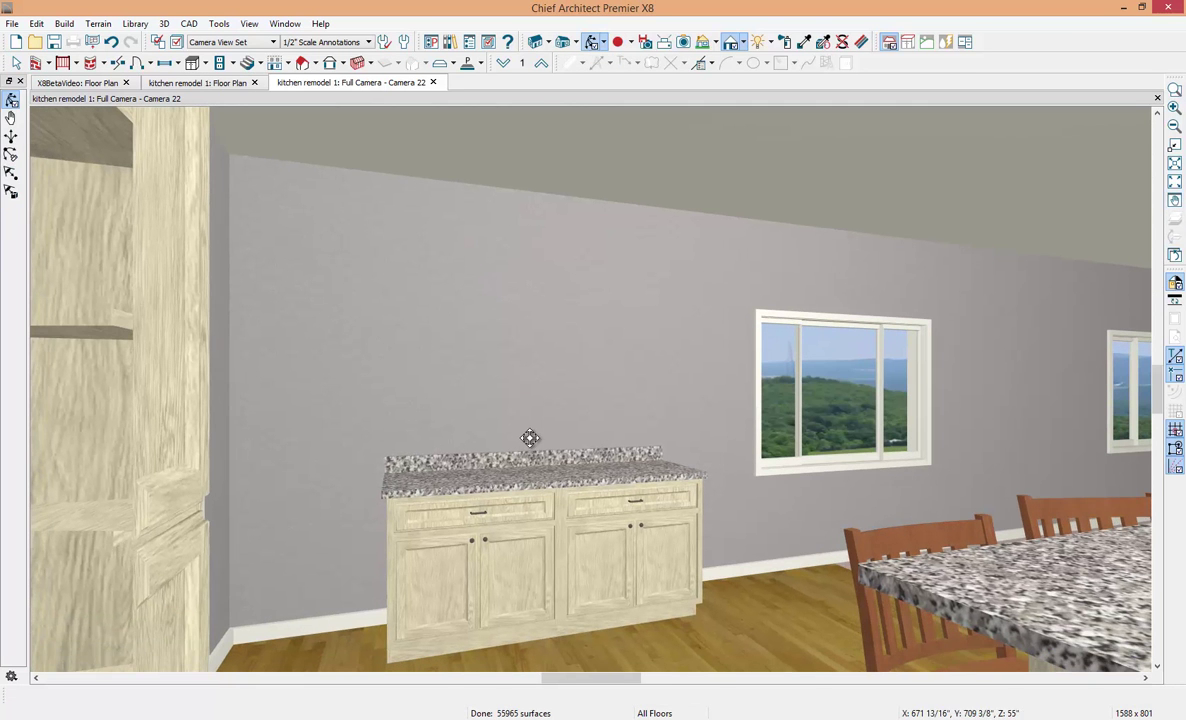
Step: Set the front side type of both base cabinets along the far wall to Custom Face
{"action": "left_click", "coordinate": [625, 563]}
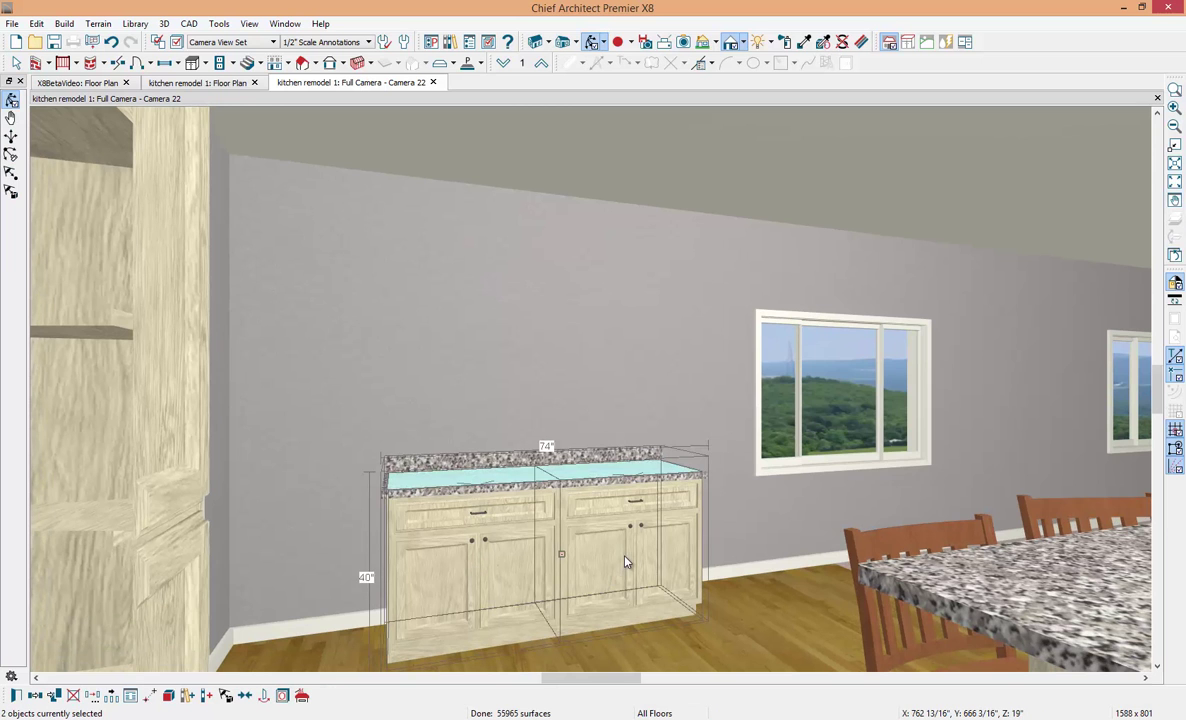
{"action": "double_click", "coordinate": [625, 558]}
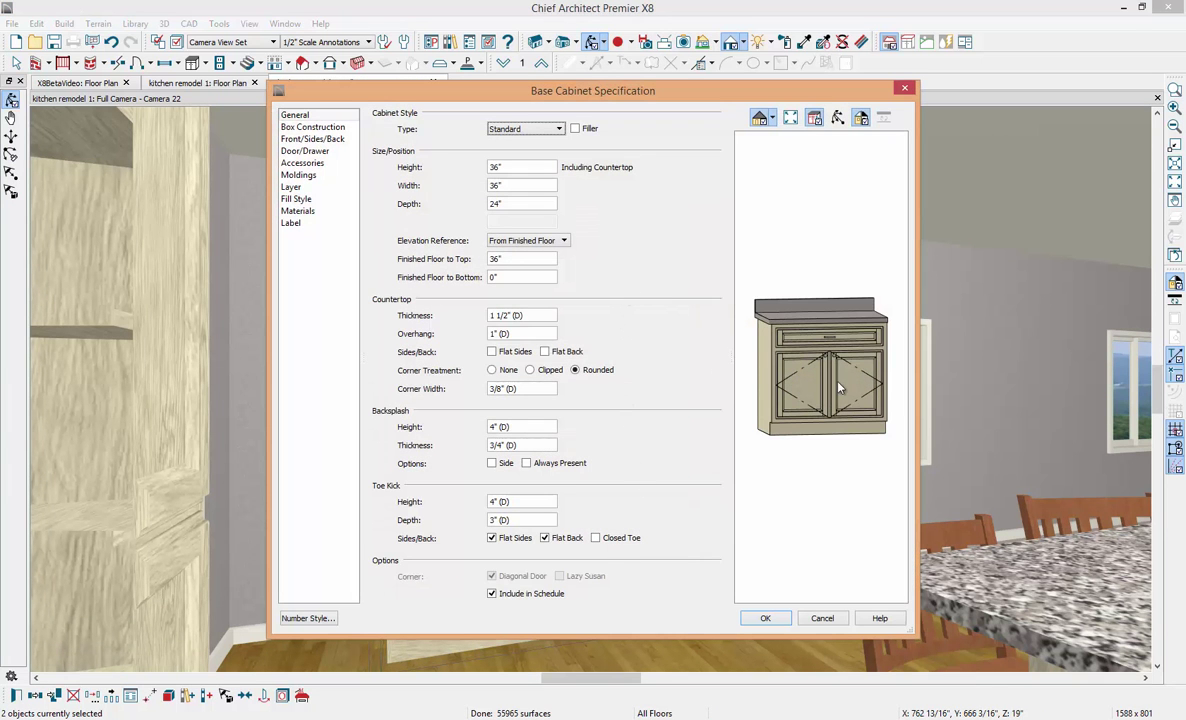
{"action": "left_click", "coordinate": [312, 139]}
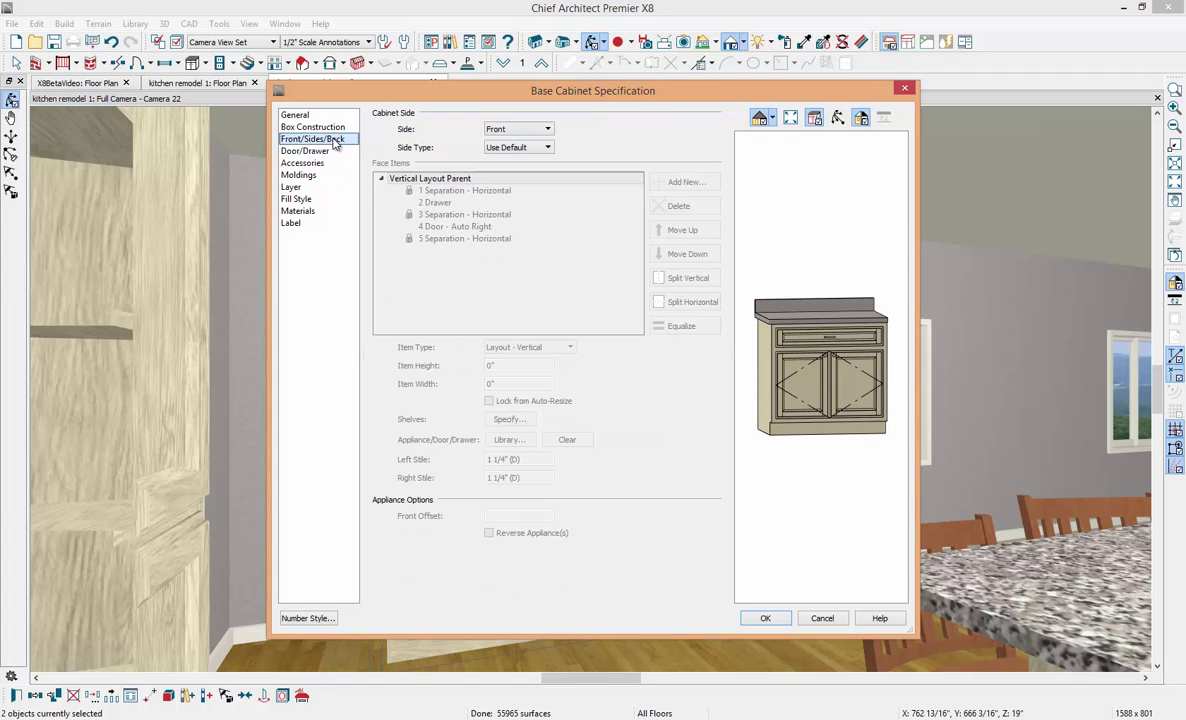
{"action": "left_click", "coordinate": [530, 132]}
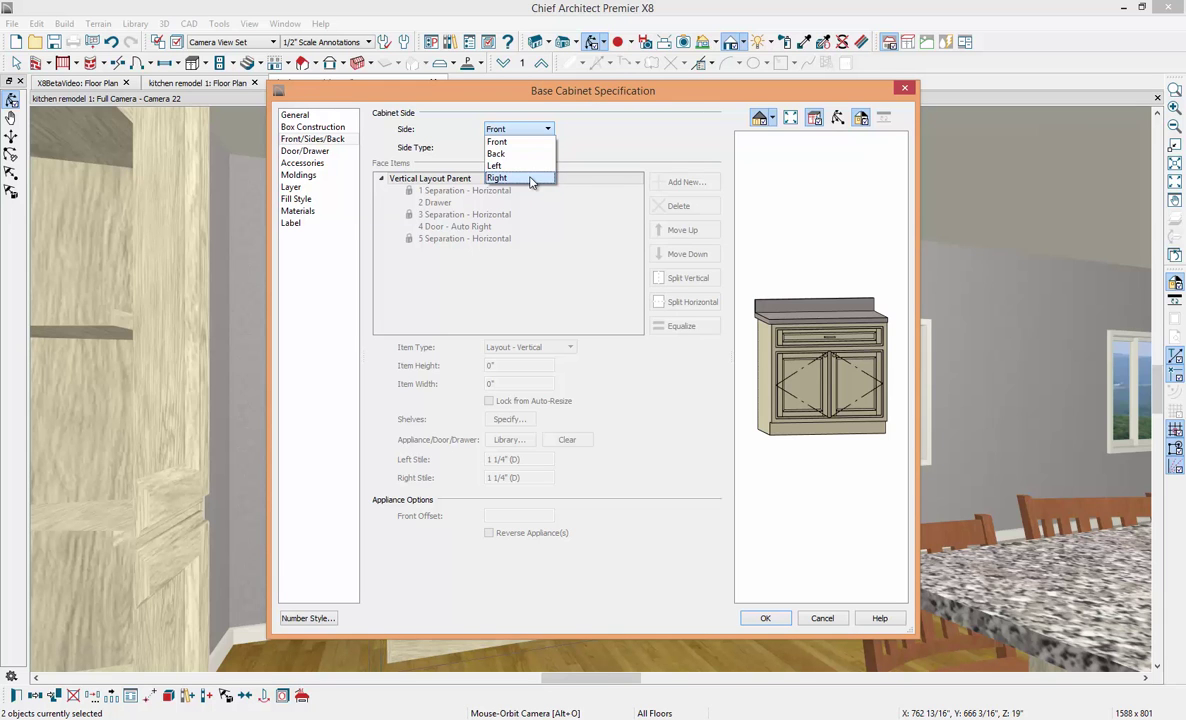
{"action": "left_click", "coordinate": [505, 141]}
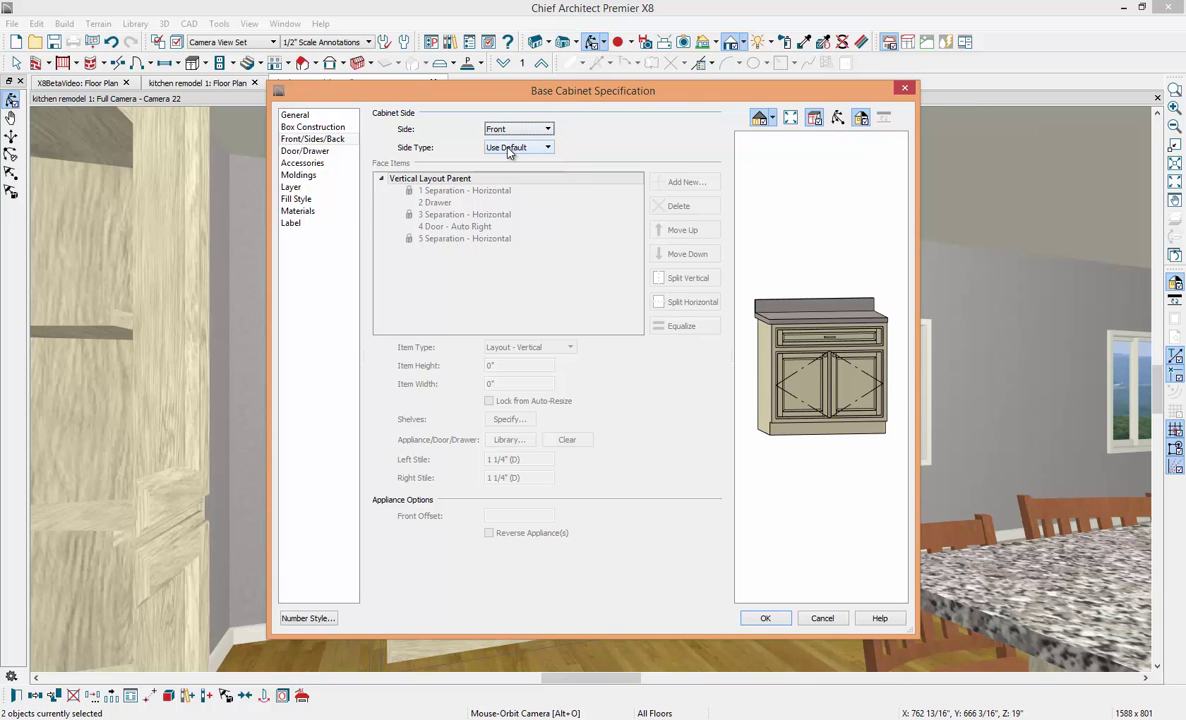
{"action": "left_click", "coordinate": [526, 148]}
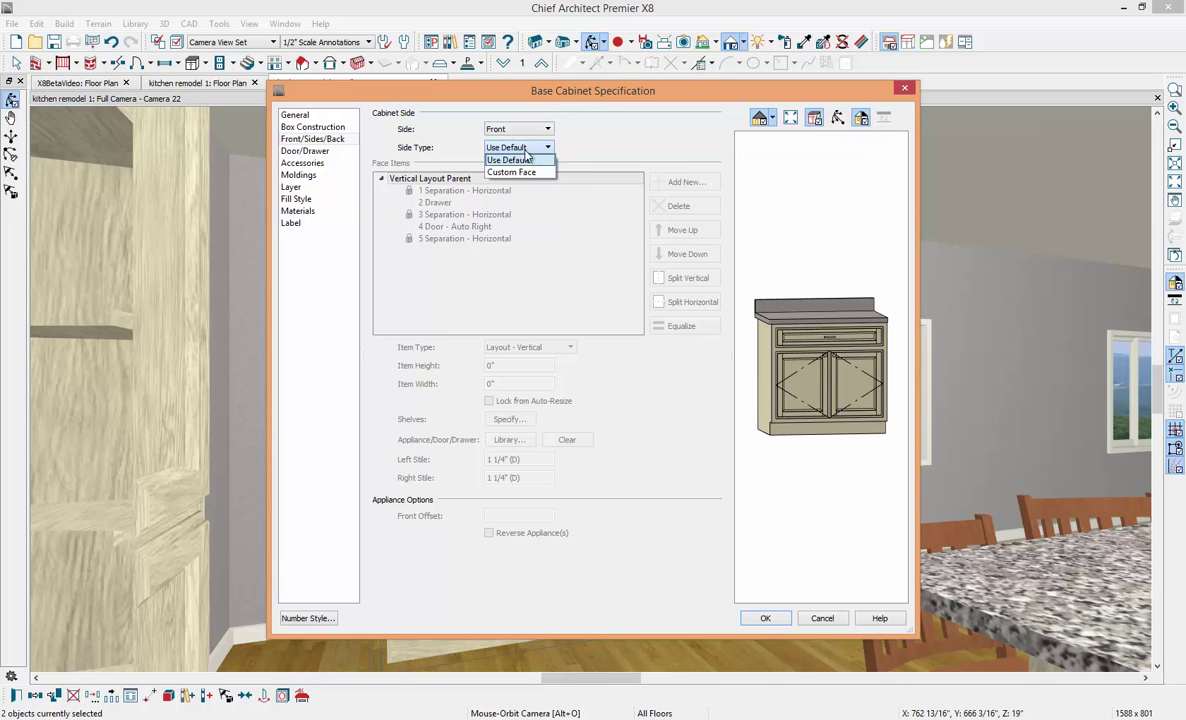
{"action": "left_click", "coordinate": [528, 174]}
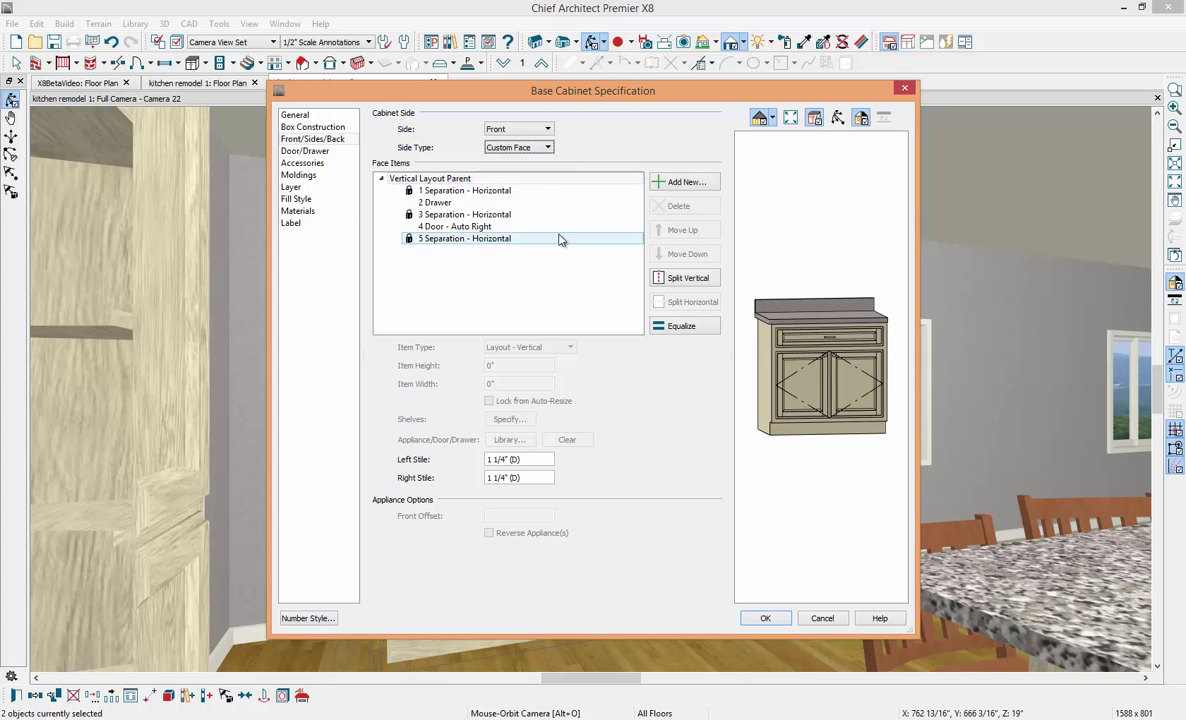
Step: Set the side type of the left side of both base cabinets to Match Front
{"action": "left_click", "coordinate": [505, 130]}
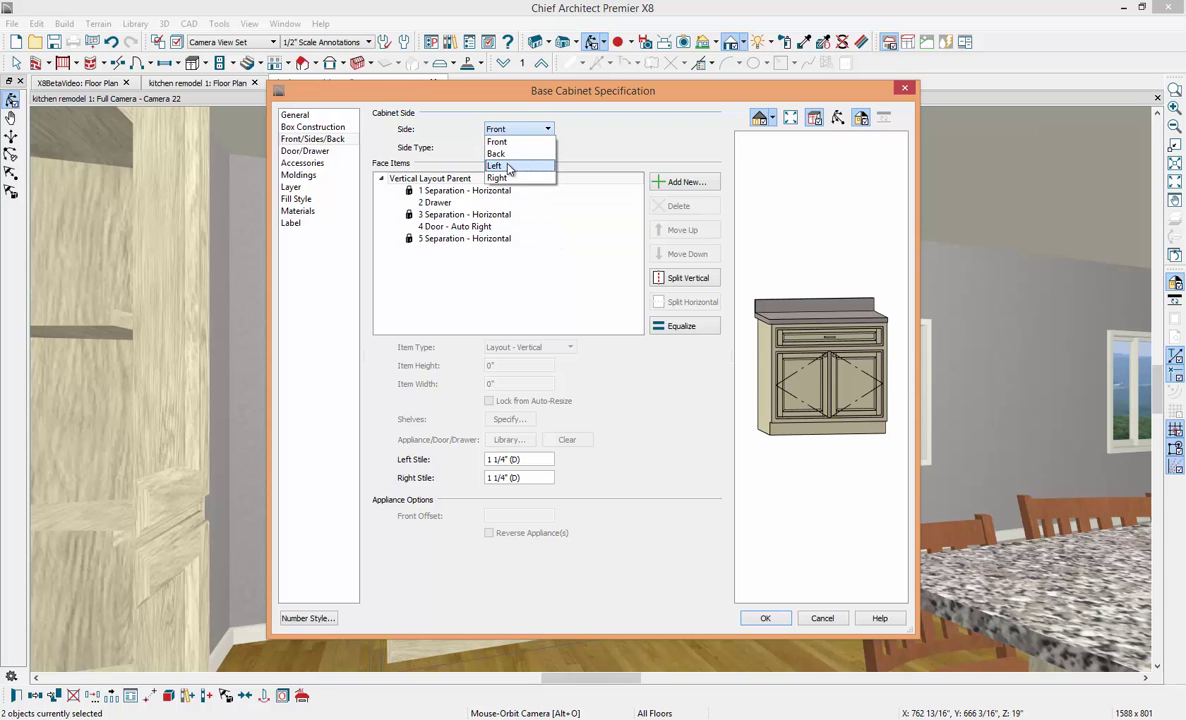
{"action": "left_click", "coordinate": [505, 166]}
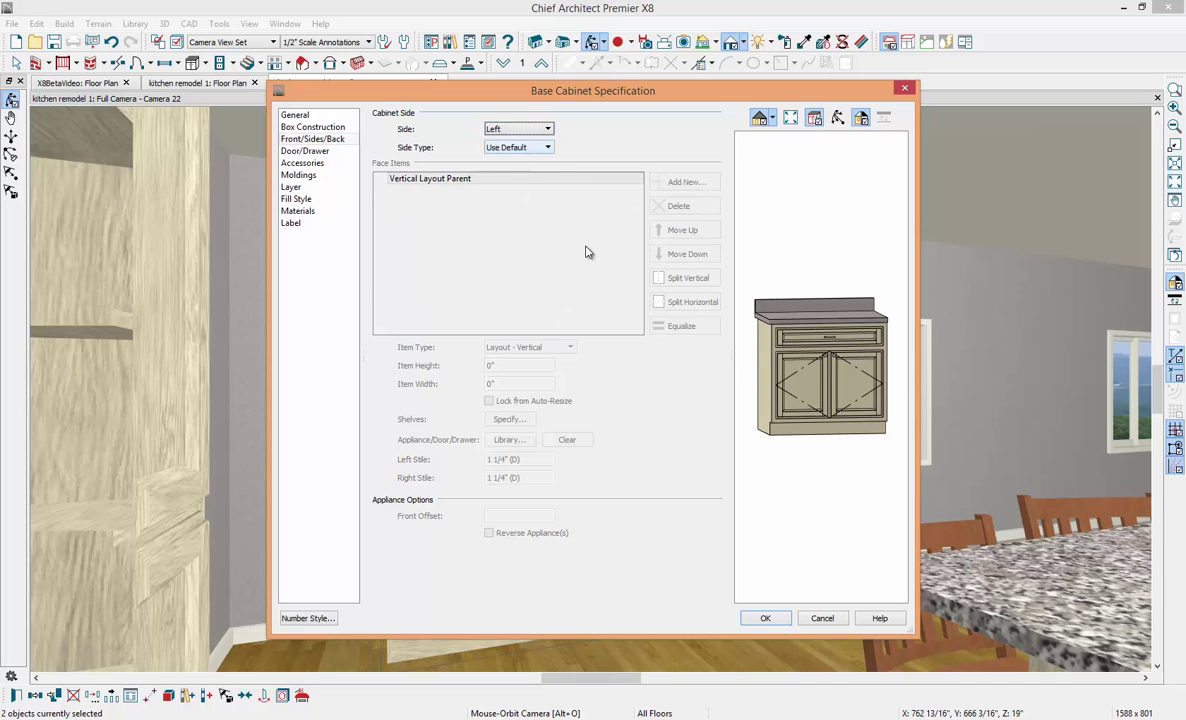
{"action": "left_click", "coordinate": [545, 149]}
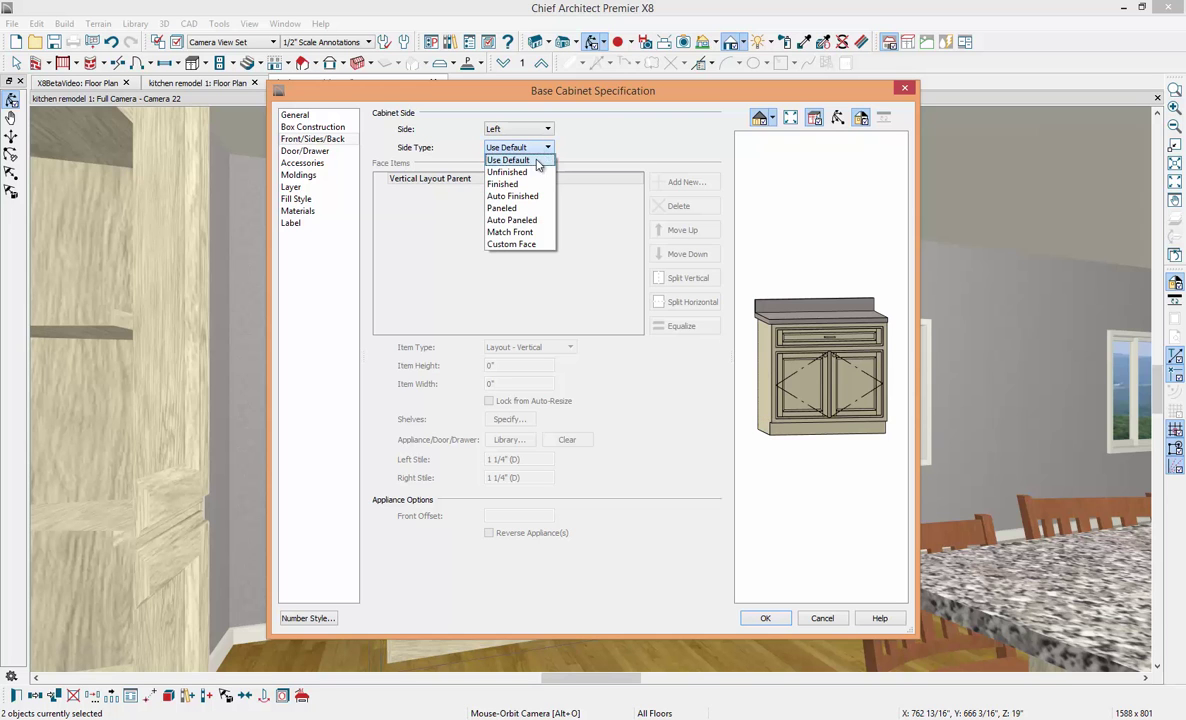
{"action": "left_click", "coordinate": [540, 233]}
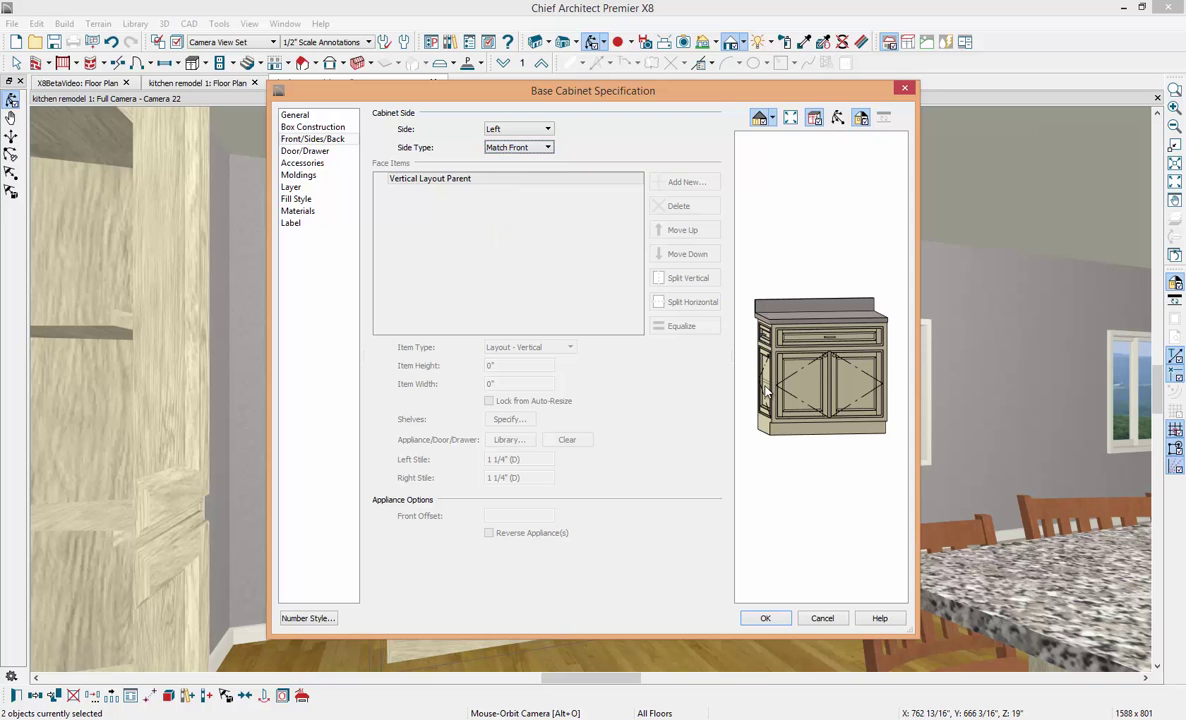
Step: Change the left side of both base cabinets to Custom Face and delete its drawer item
{"action": "left_click", "coordinate": [490, 147]}
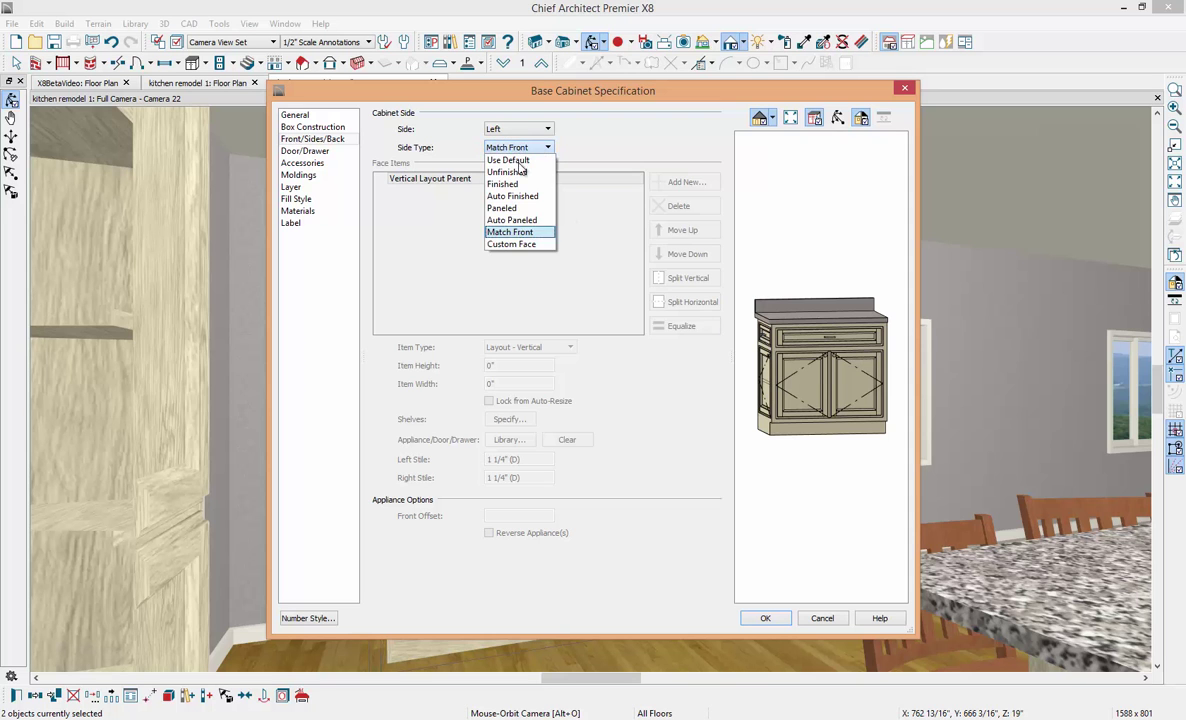
{"action": "left_click", "coordinate": [520, 246]}
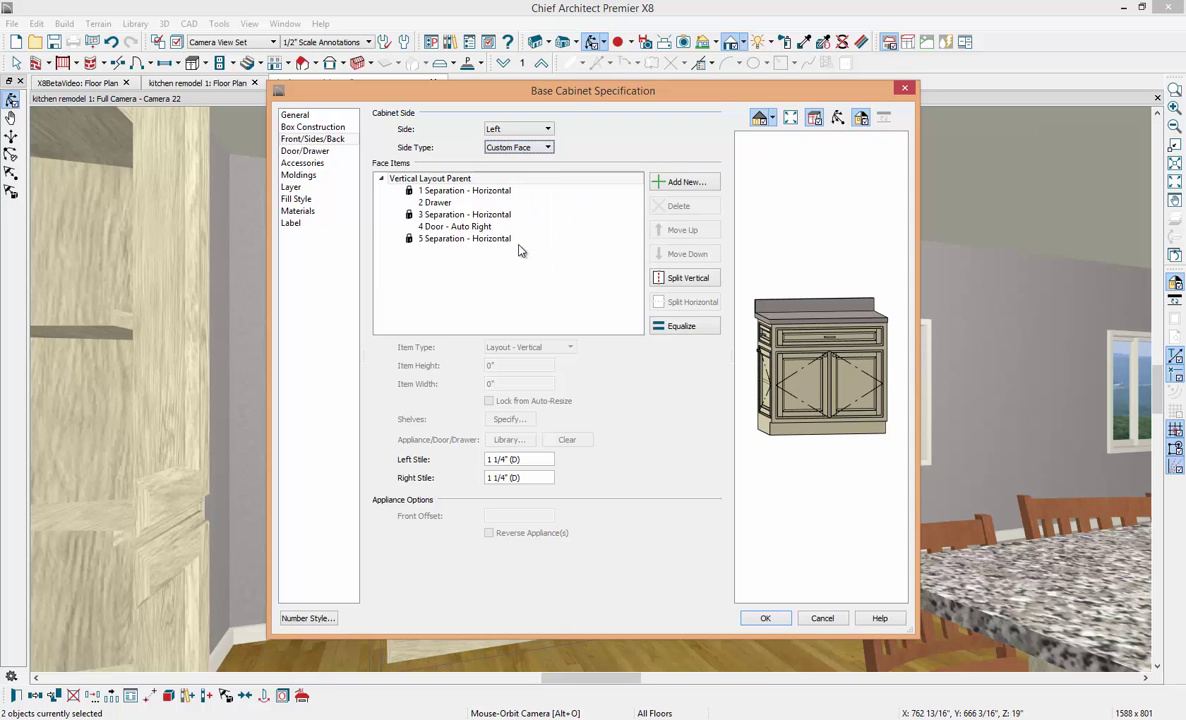
{"action": "left_click", "coordinate": [439, 204]}
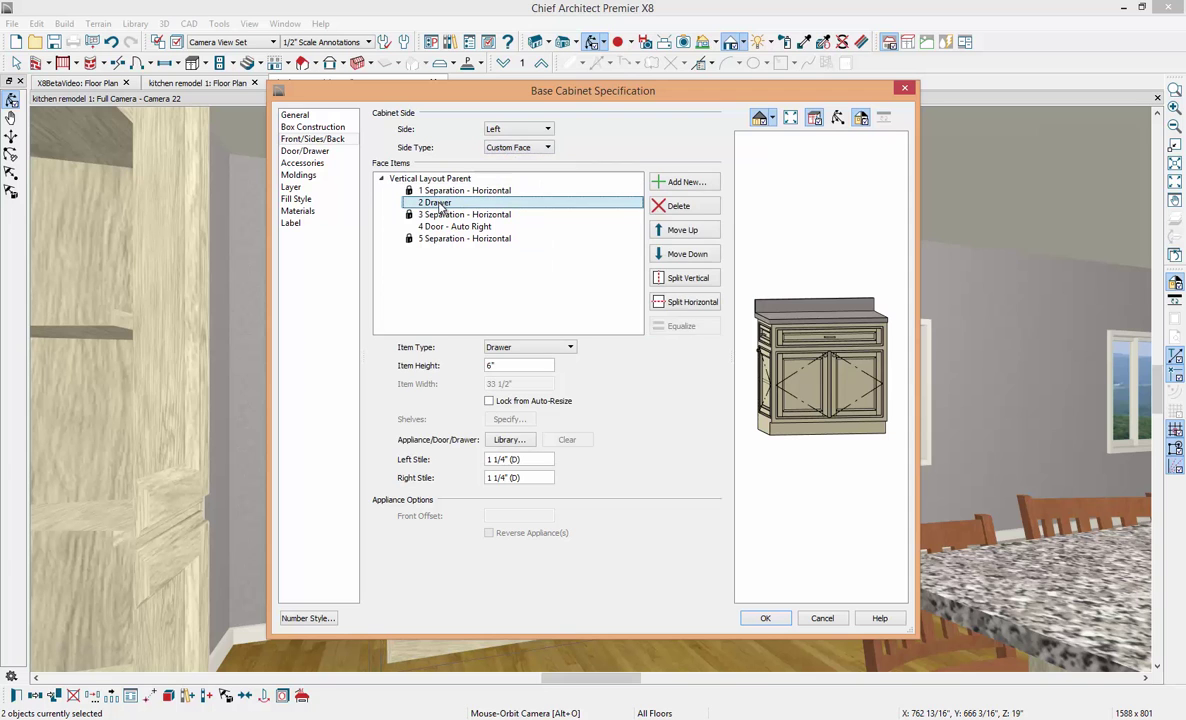
{"action": "left_click", "coordinate": [690, 208]}
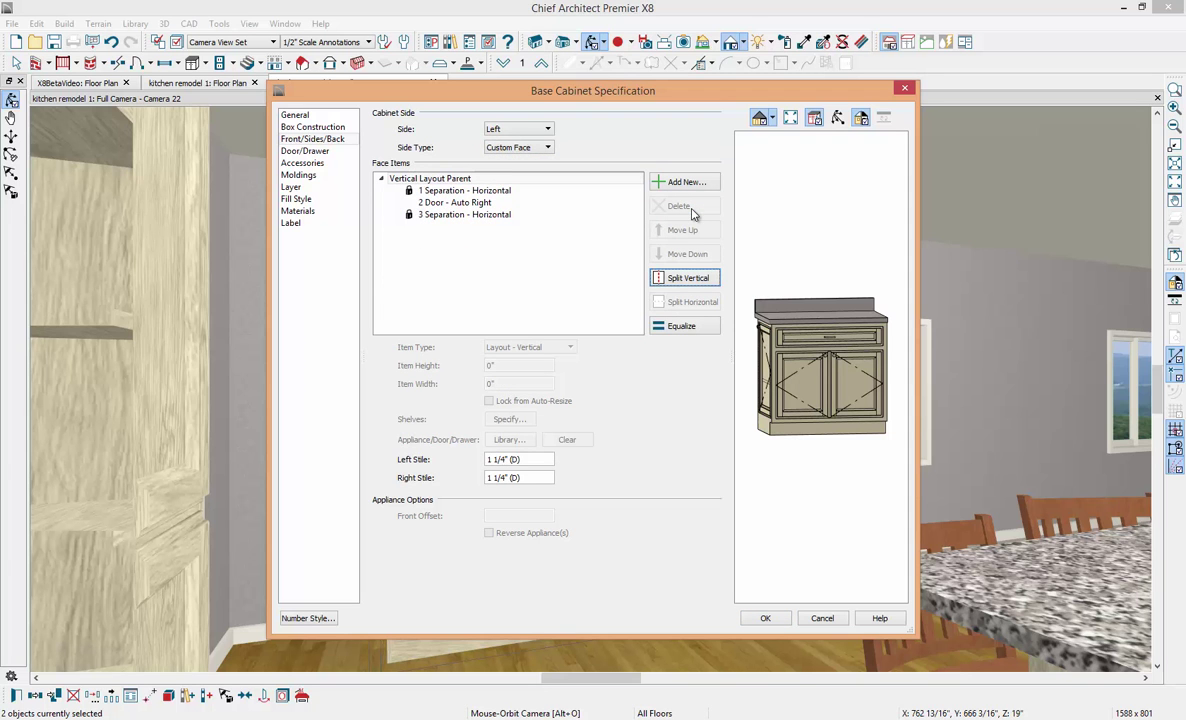
Step: Change the left side's remaining door item to Door - Panel and apply the settings to both base cabinets
{"action": "left_click", "coordinate": [495, 203]}
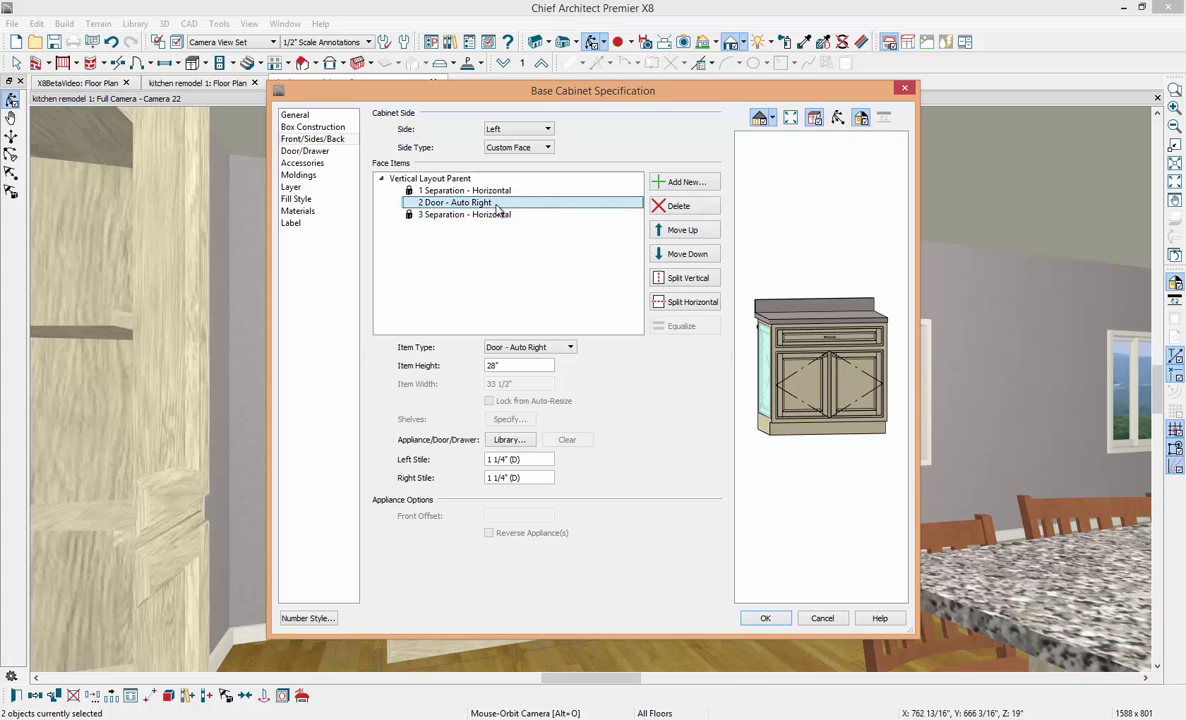
{"action": "left_click", "coordinate": [519, 347]}
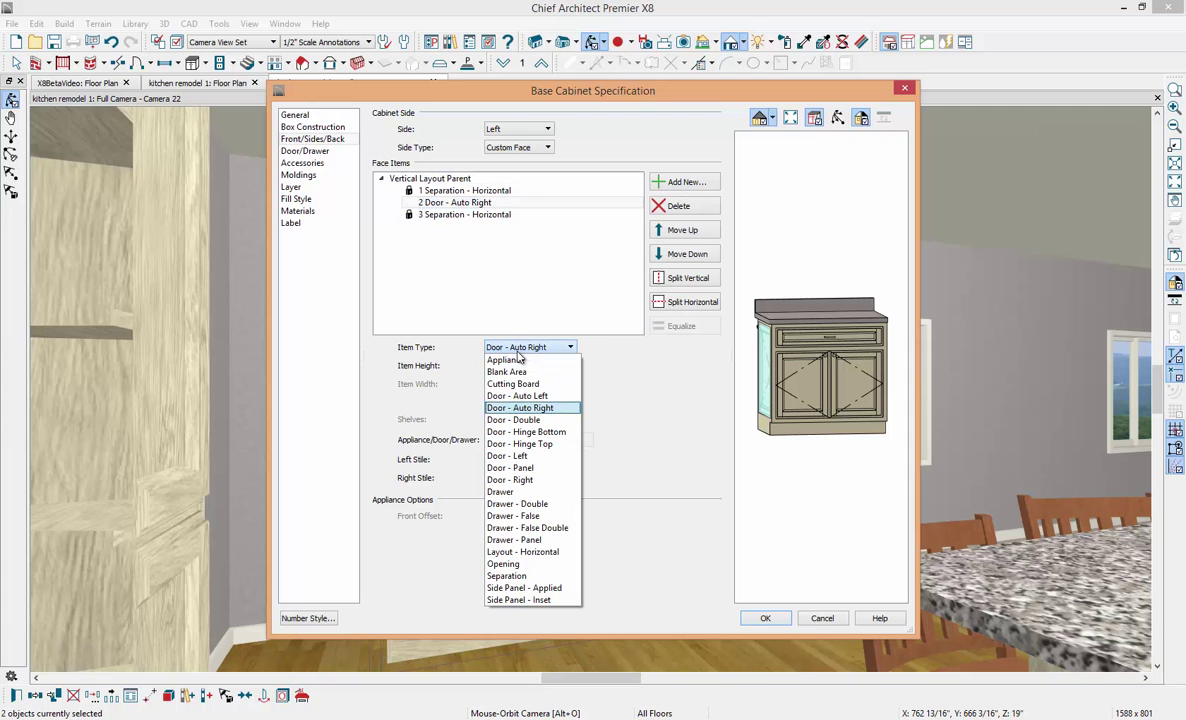
{"action": "left_click", "coordinate": [510, 467]}
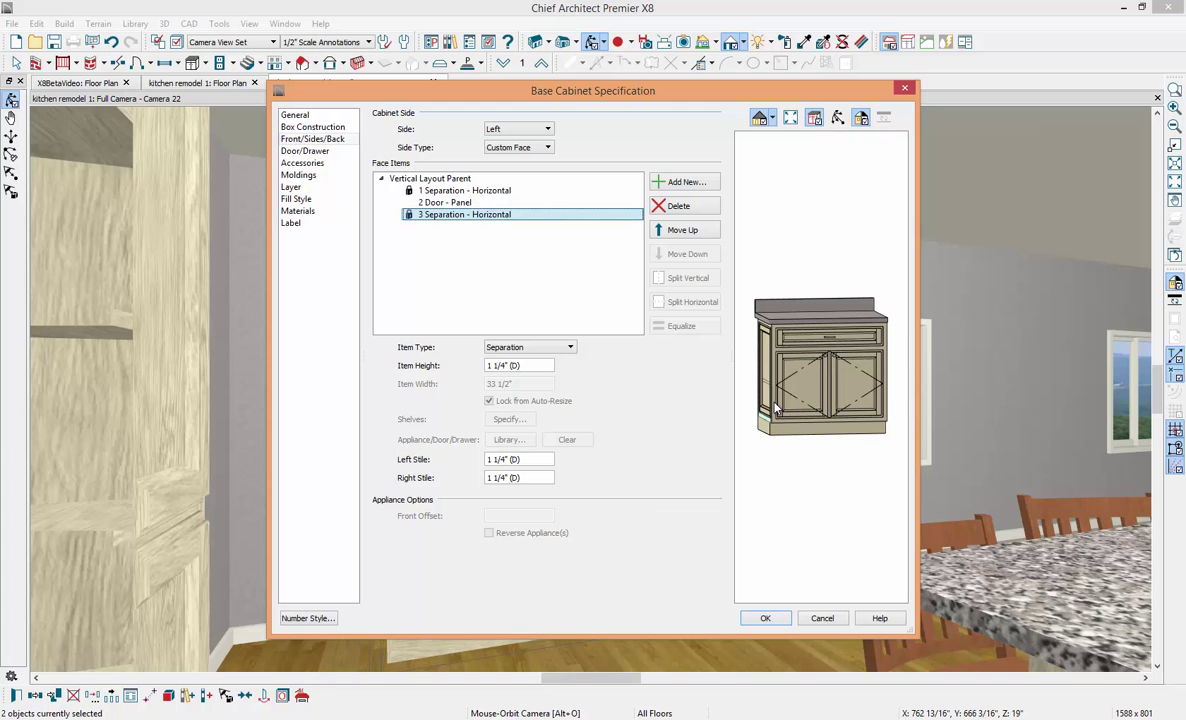
{"action": "left_click", "coordinate": [765, 618]}
Step: Reopen the specification of both base cabinets and set the front drawer's item height to 8"
{"action": "left_click", "coordinate": [627, 542]}
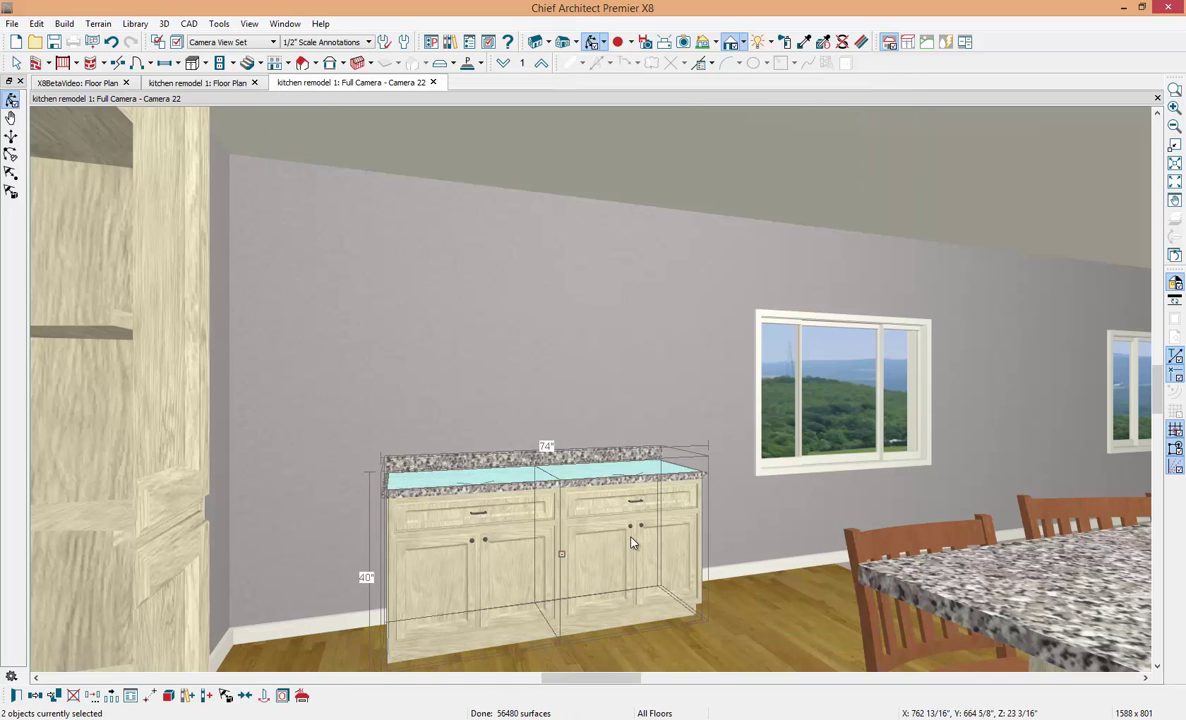
{"action": "double_click", "coordinate": [624, 540]}
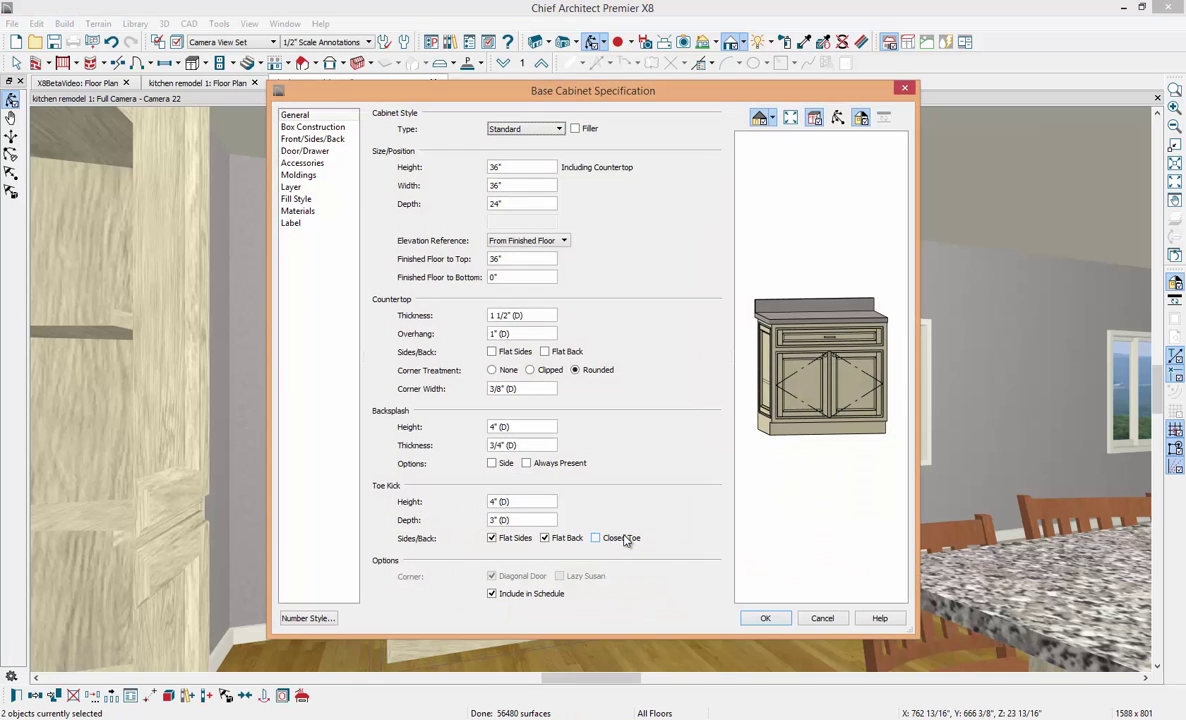
{"action": "left_click", "coordinate": [824, 341]}
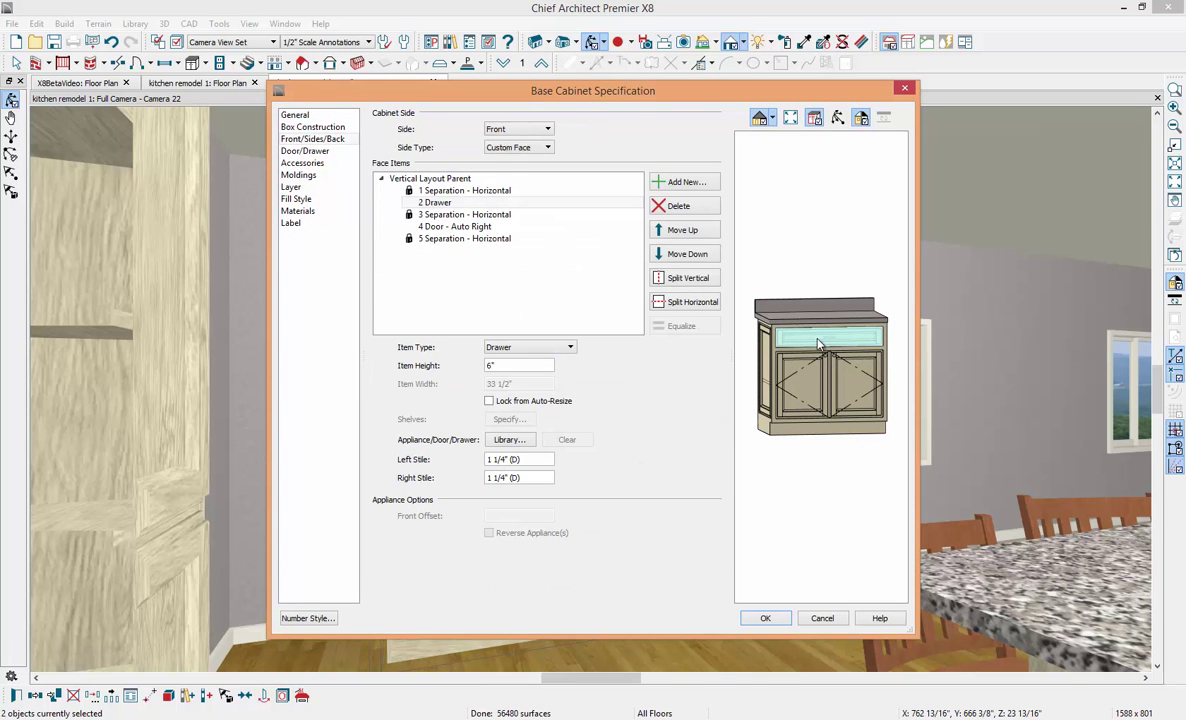
{"action": "double_click", "coordinate": [492, 365]}
{"action": "type", "text": "8"}
{"action": "key", "text": "Tab"}
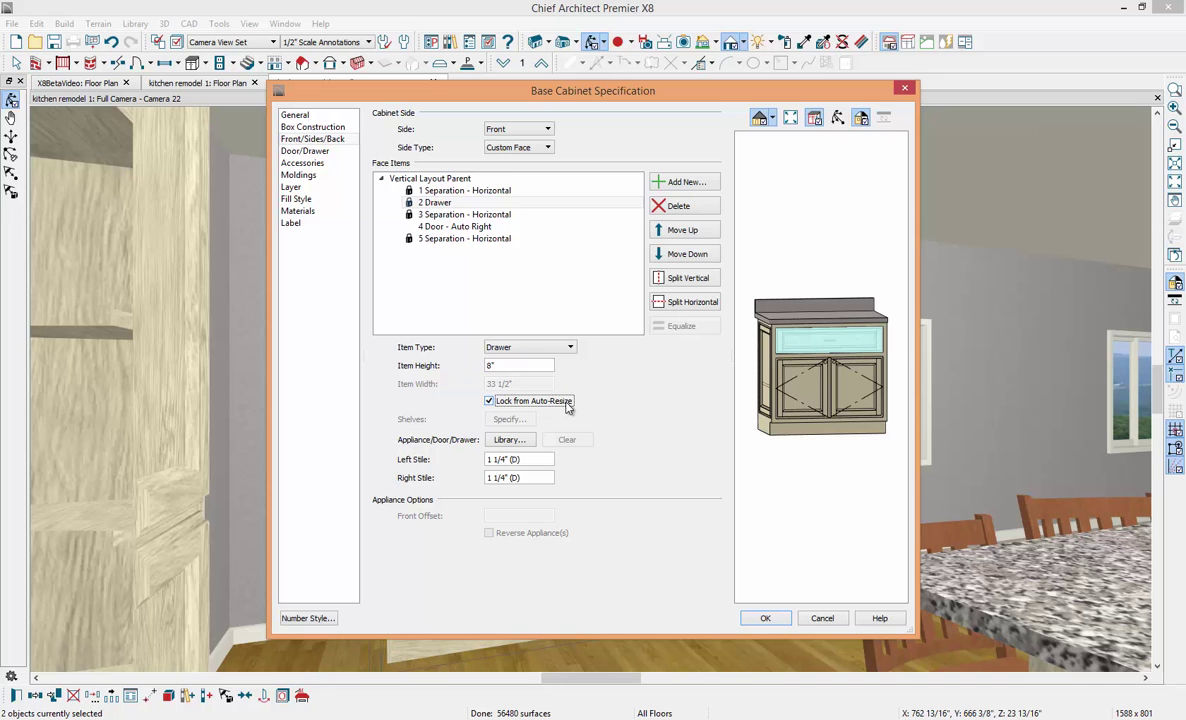
Step: Change the front doors below the top drawer to Drawer - Double with an item height of 8"
{"action": "left_click", "coordinate": [813, 393]}
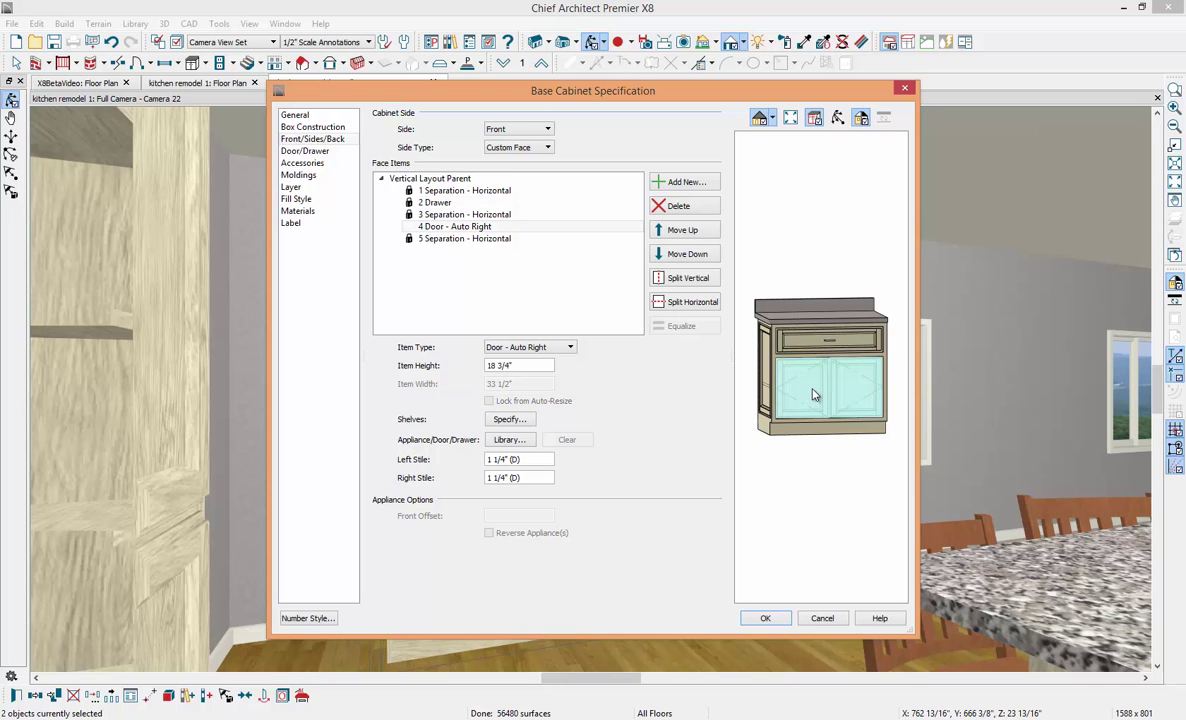
{"action": "left_click", "coordinate": [541, 348]}
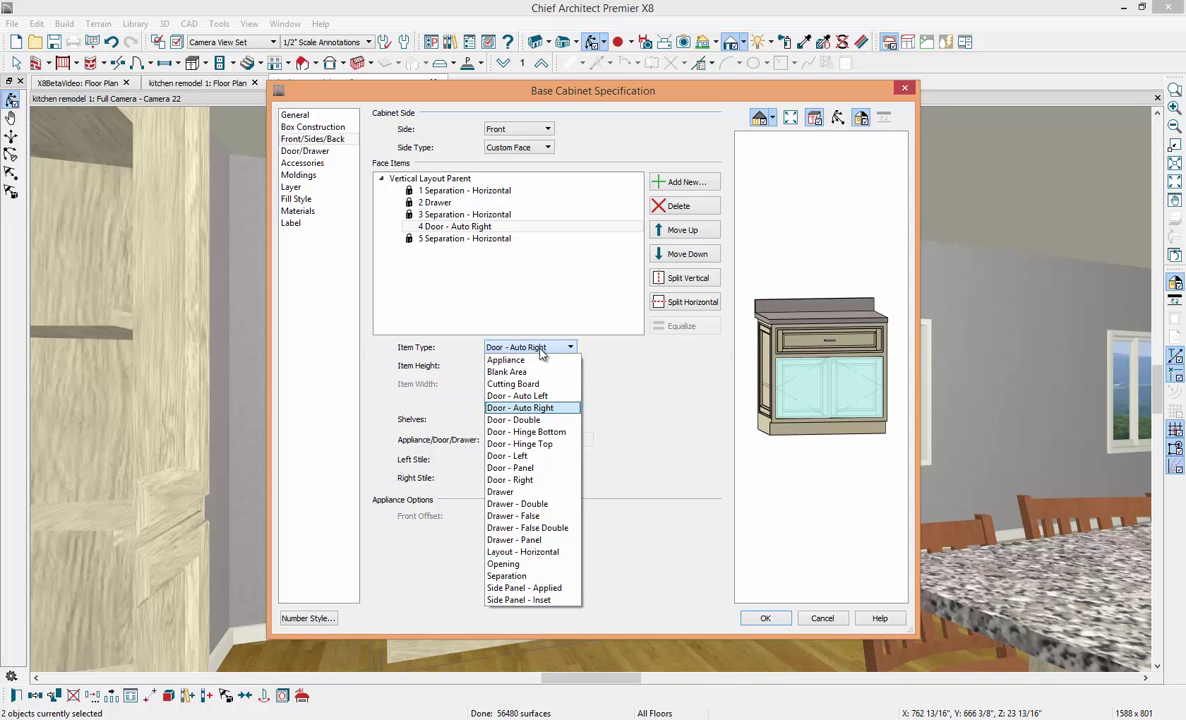
{"action": "left_click", "coordinate": [535, 492]}
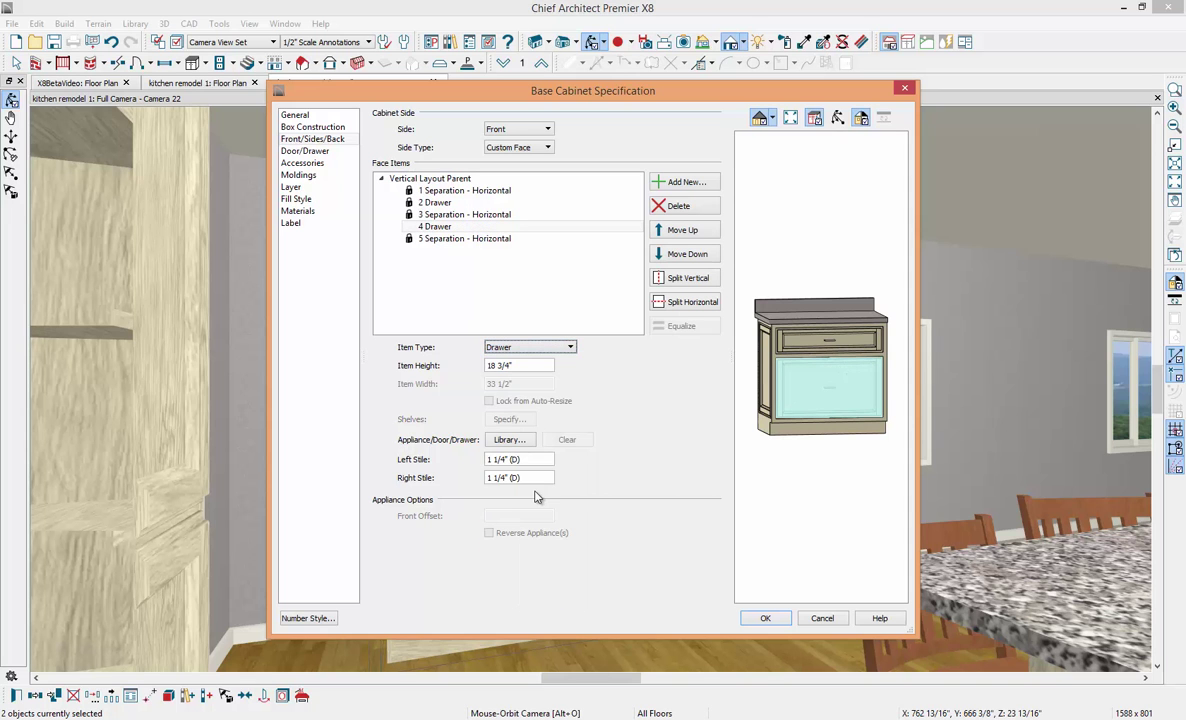
{"action": "left_click", "coordinate": [541, 347]}
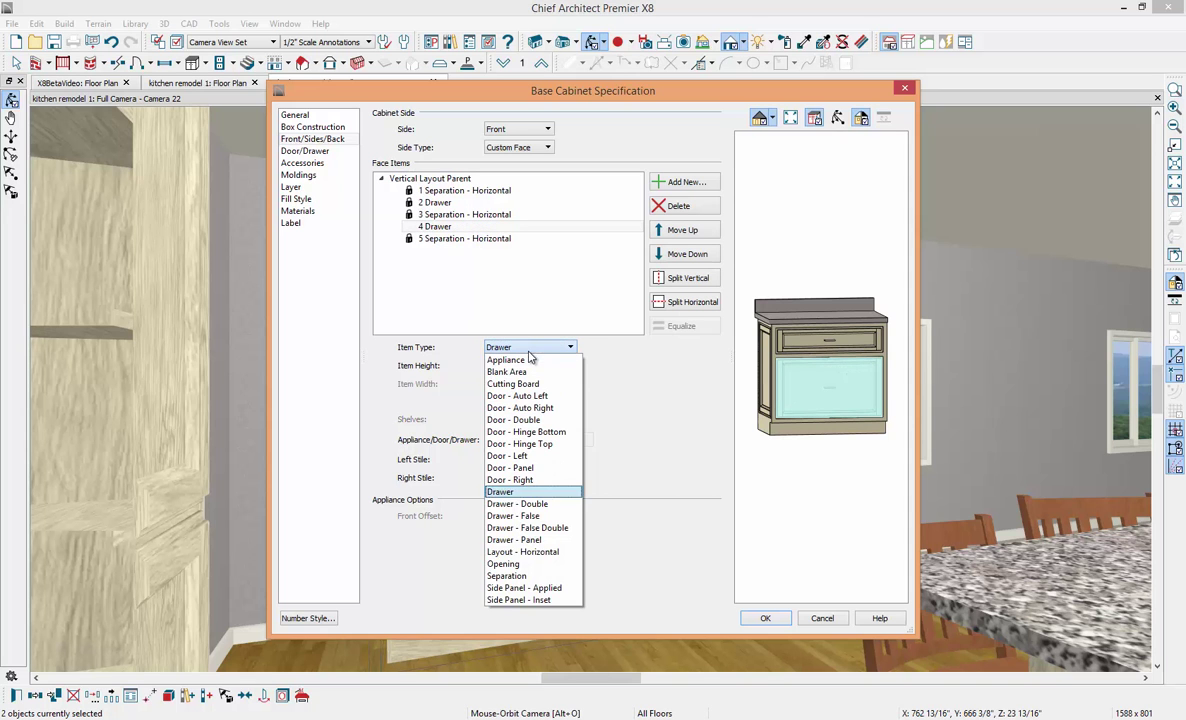
{"action": "left_click", "coordinate": [539, 508]}
{"action": "left_click_drag", "start_coordinate": [538, 366], "coordinate": [447, 370]}
{"action": "type", "text": "8"}
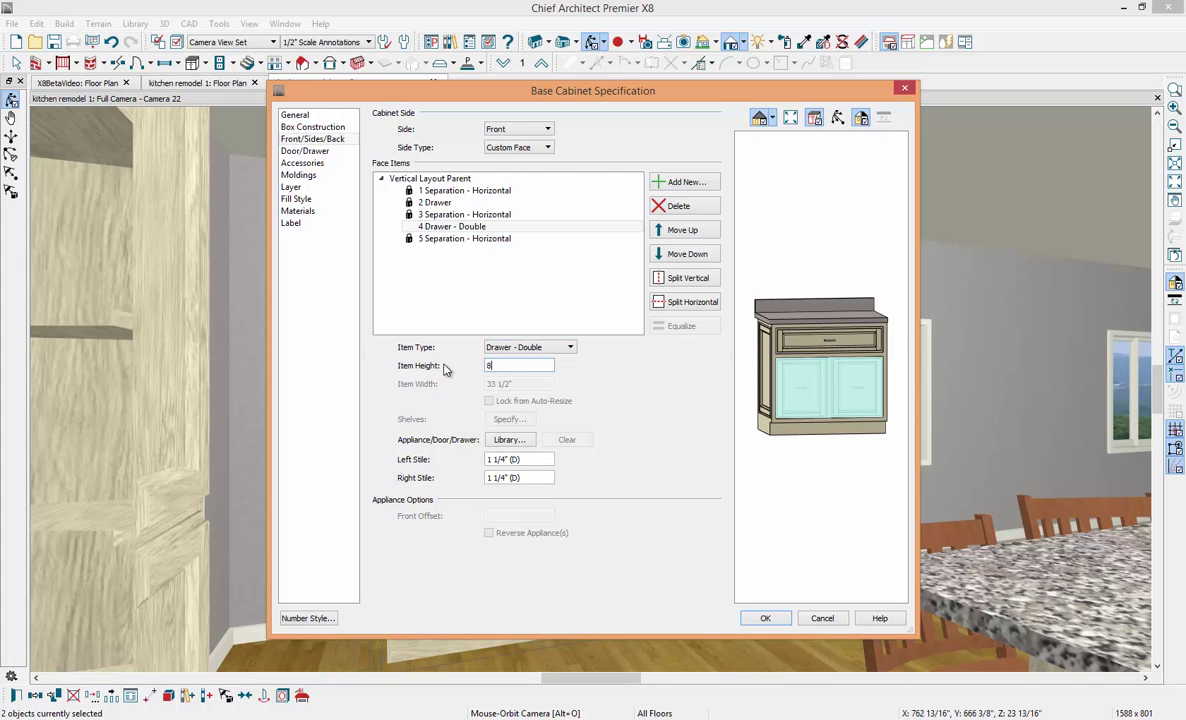
{"action": "key", "text": "Tab"}
Step: Review the front face items' auto-resize locks and unlock the top drawer from auto-resize
{"action": "left_click", "coordinate": [816, 417]}
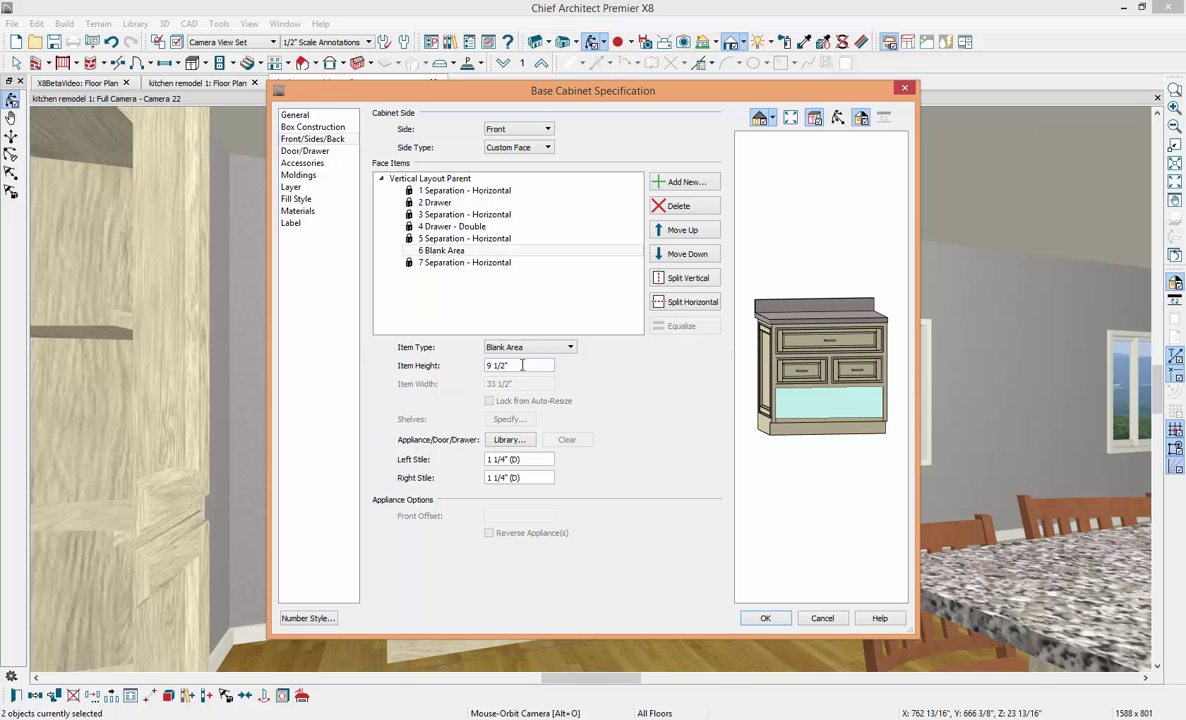
{"action": "left_click", "coordinate": [812, 372]}
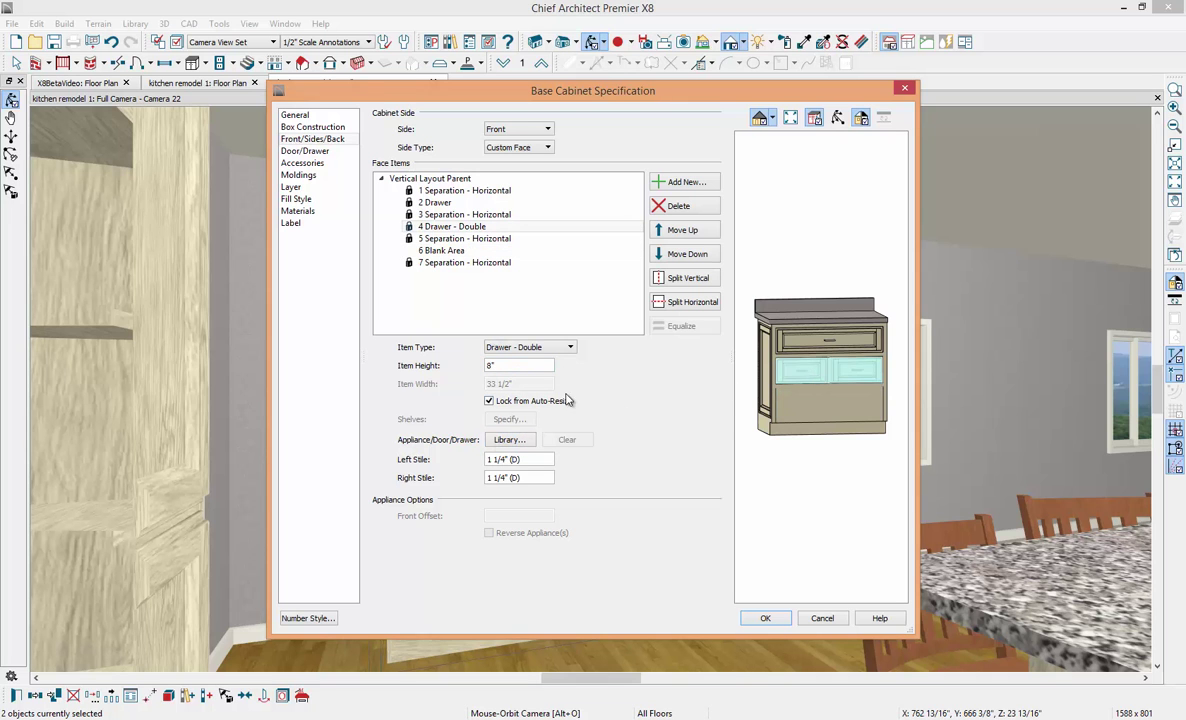
{"action": "left_click", "coordinate": [798, 349]}
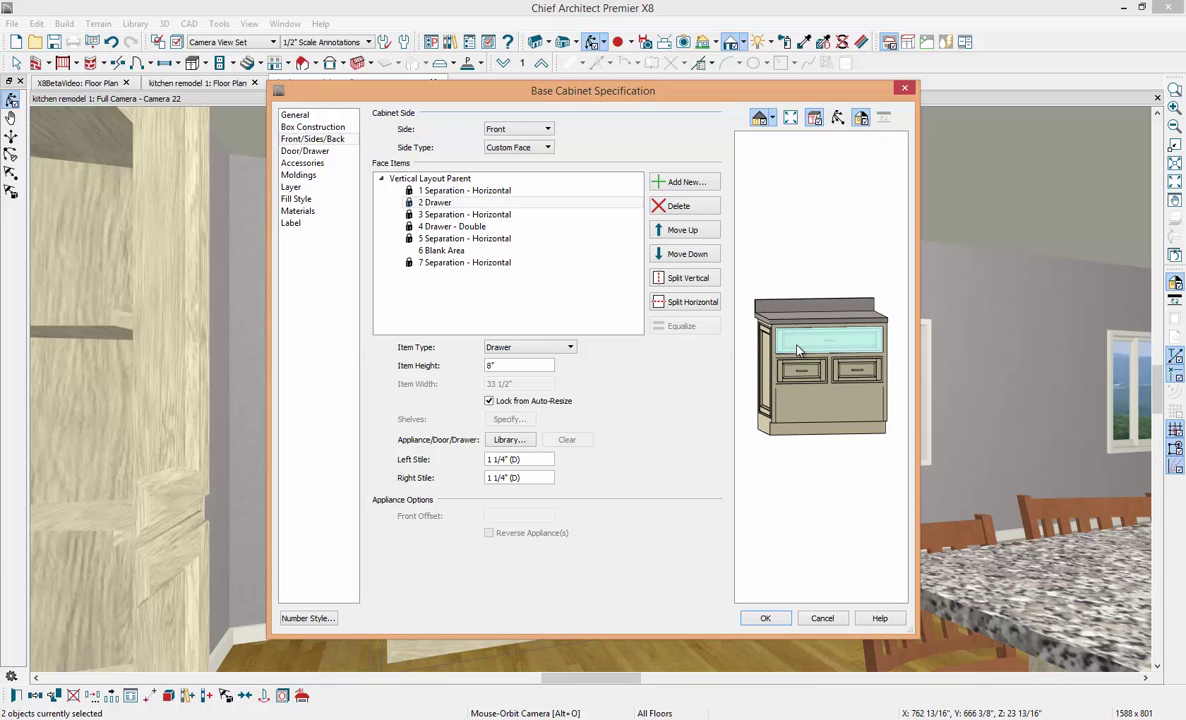
{"action": "left_click", "coordinate": [799, 407]}
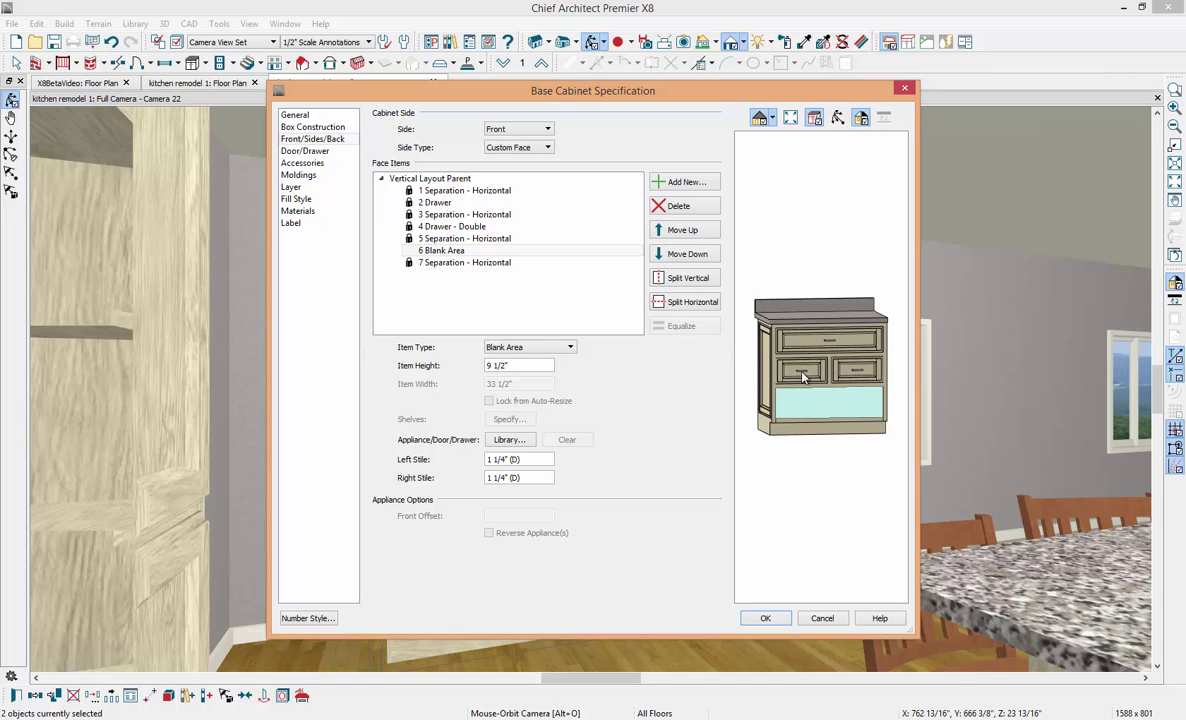
{"action": "left_click", "coordinate": [803, 375]}
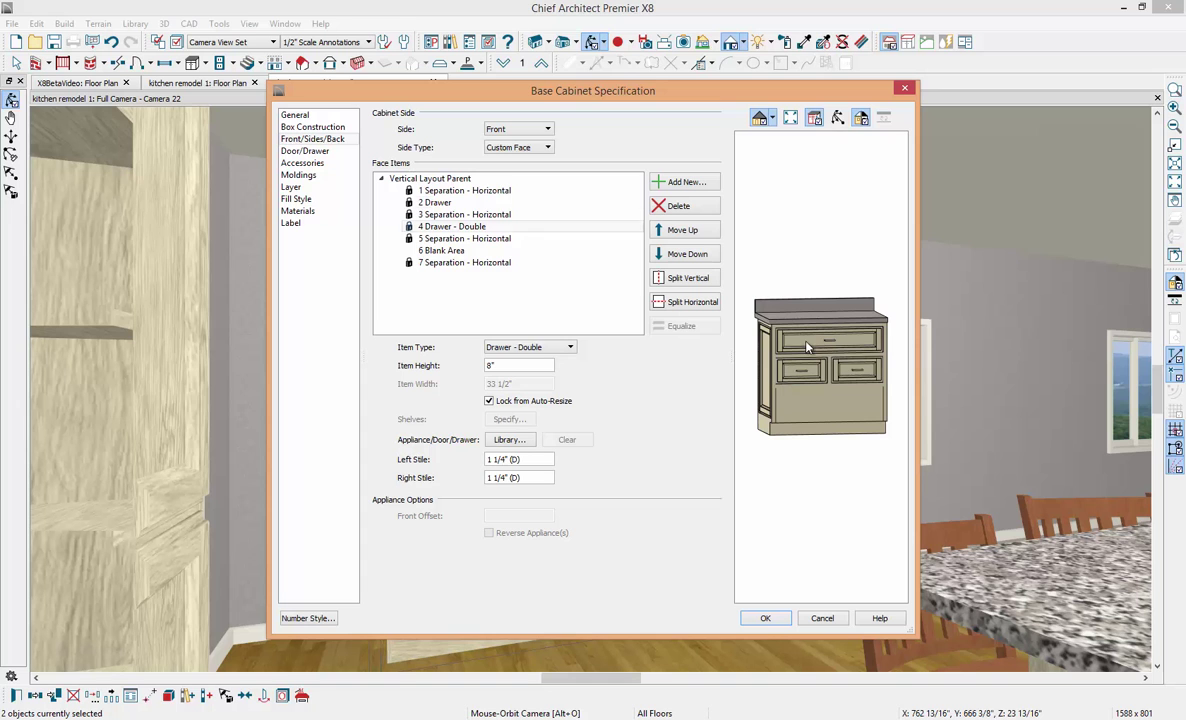
{"action": "left_click", "coordinate": [808, 346]}
{"action": "left_click", "coordinate": [514, 401]}
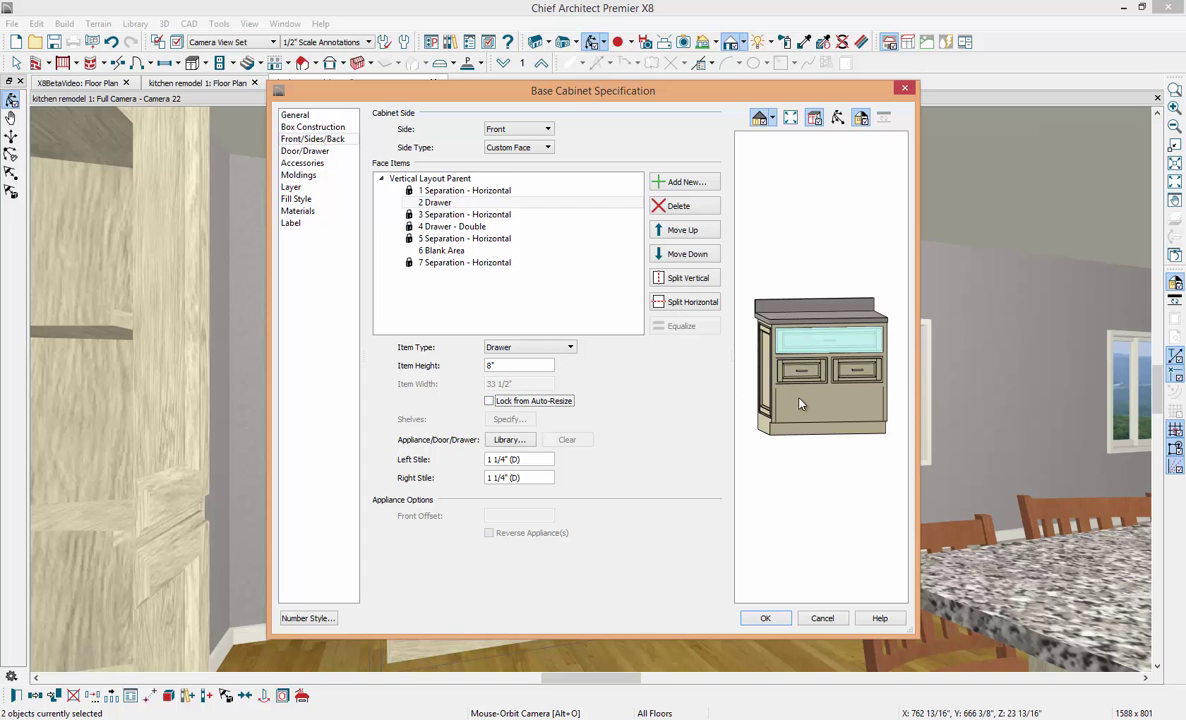
Step: Change the blank area at the bottom of the front to Drawer - Double, 10" high, and apply it to both cabinets
{"action": "left_click", "coordinate": [800, 403]}
{"action": "left_click", "coordinate": [532, 347]}
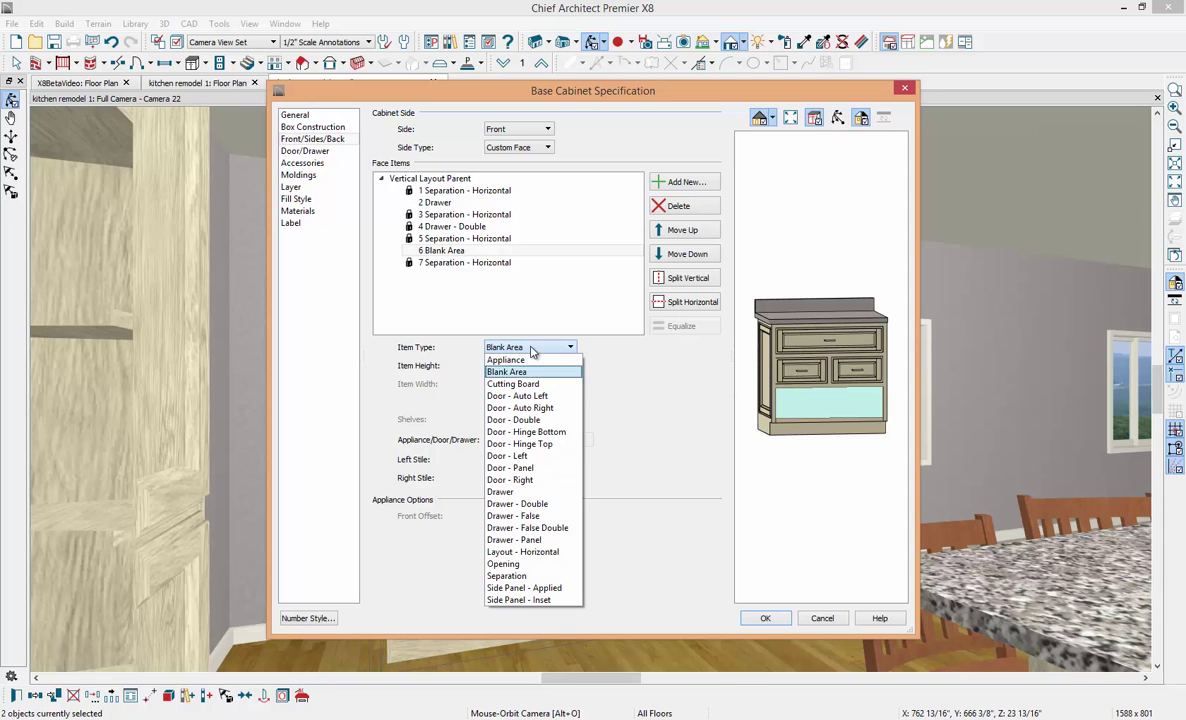
{"action": "left_click", "coordinate": [533, 503]}
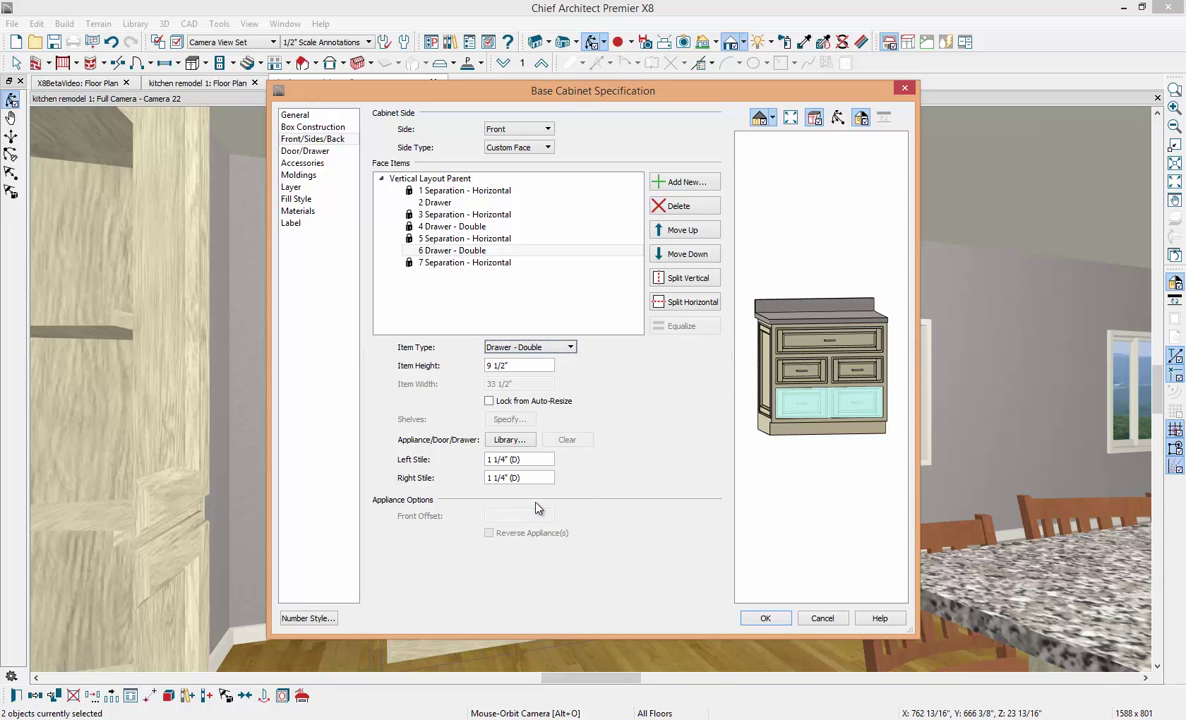
{"action": "double_click", "coordinate": [492, 365]}
{"action": "type", "text": "10"}
{"action": "key", "text": "Tab"}
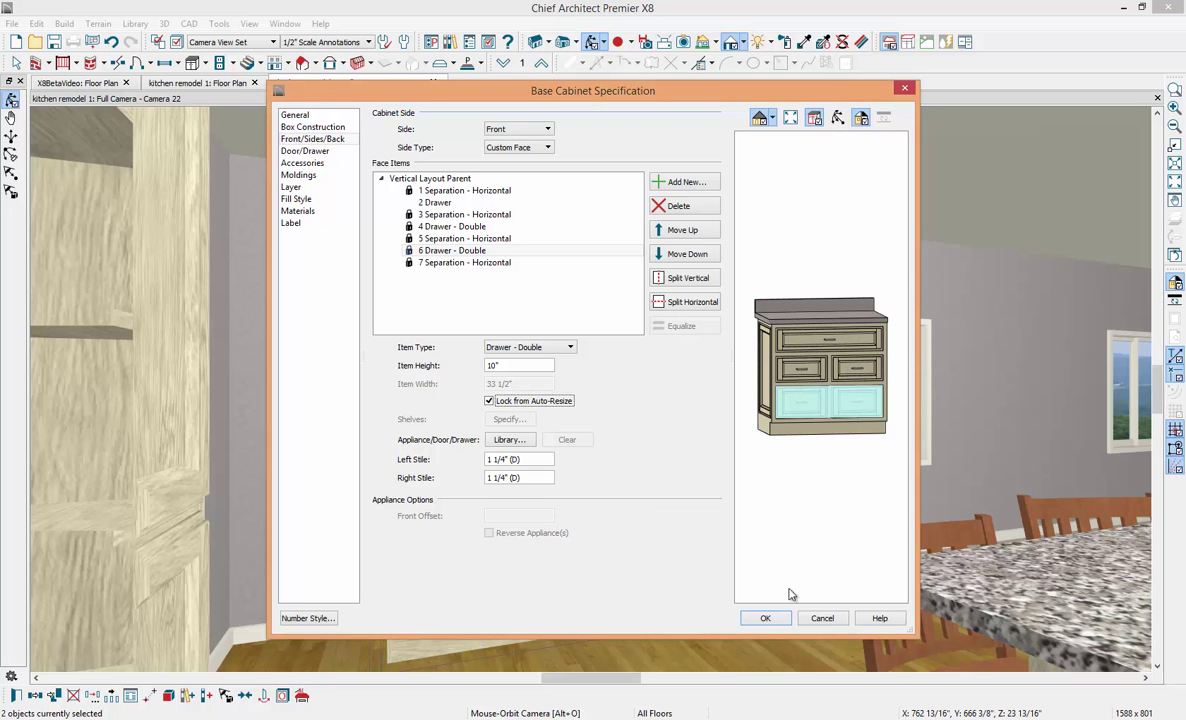
{"action": "left_click", "coordinate": [766, 619]}
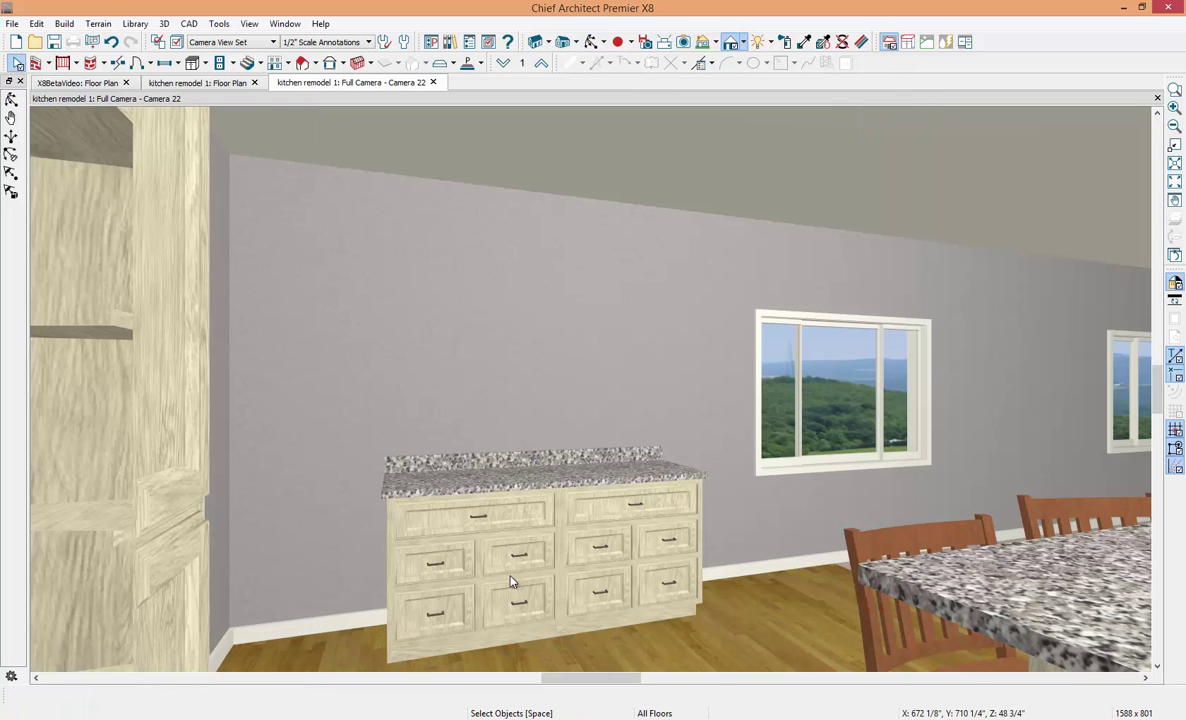
Step: Give both base cabinets Bun Foot 1 feet, found in the library by searching for "bun"
{"action": "double_click", "coordinate": [632, 572]}
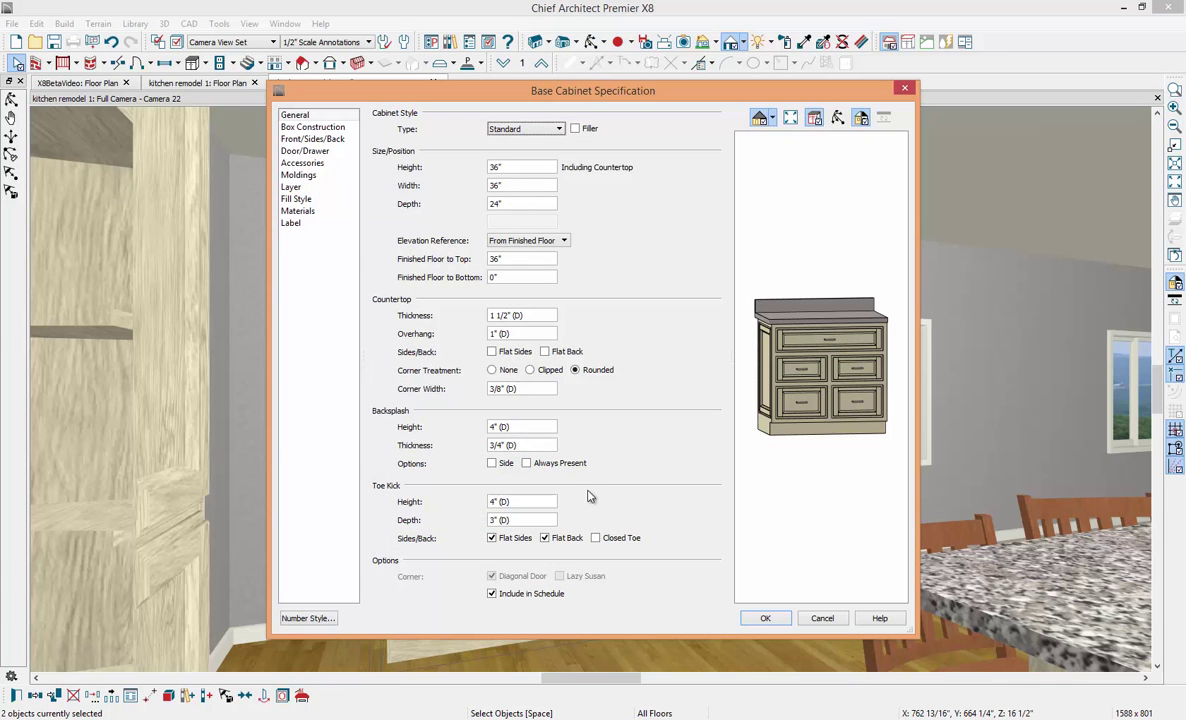
{"action": "left_click", "coordinate": [331, 165]}
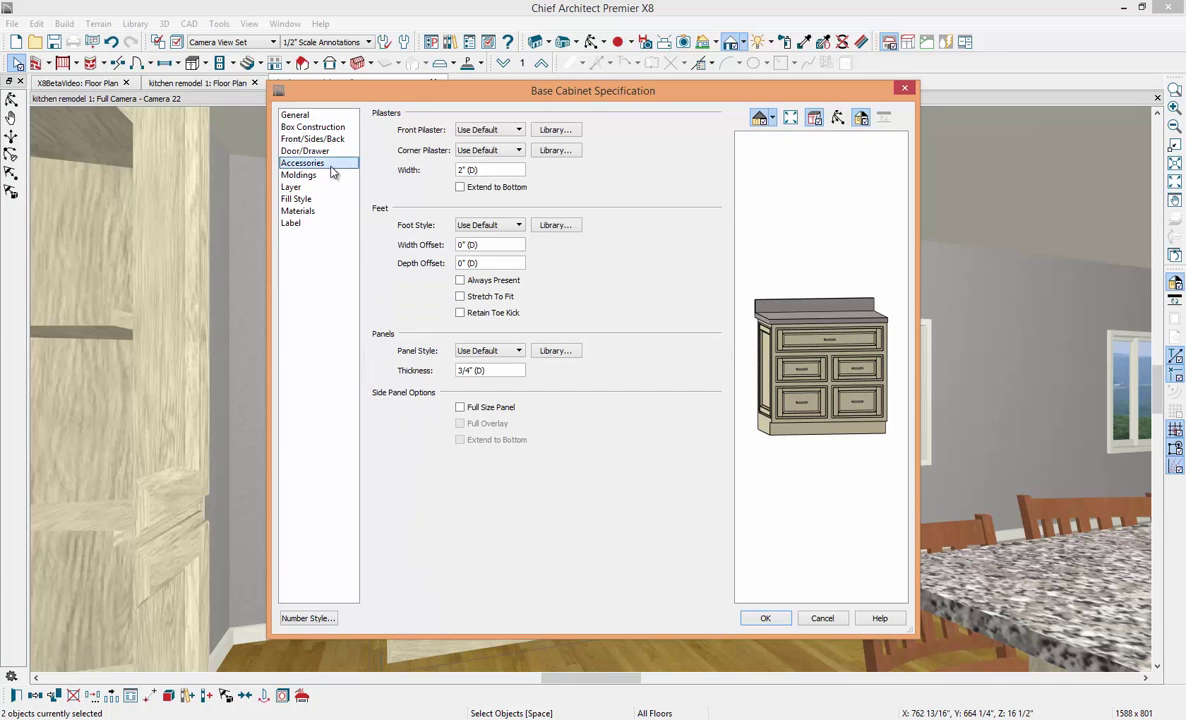
{"action": "left_click", "coordinate": [556, 226]}
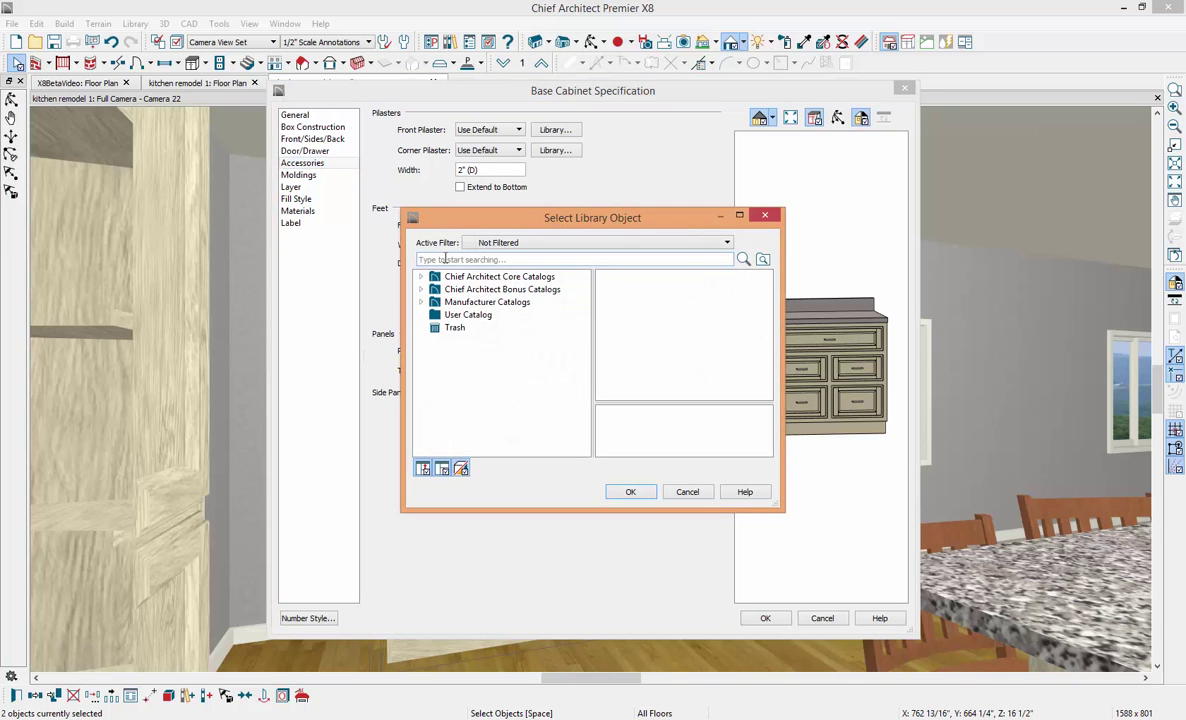
{"action": "type", "text": "bun"}
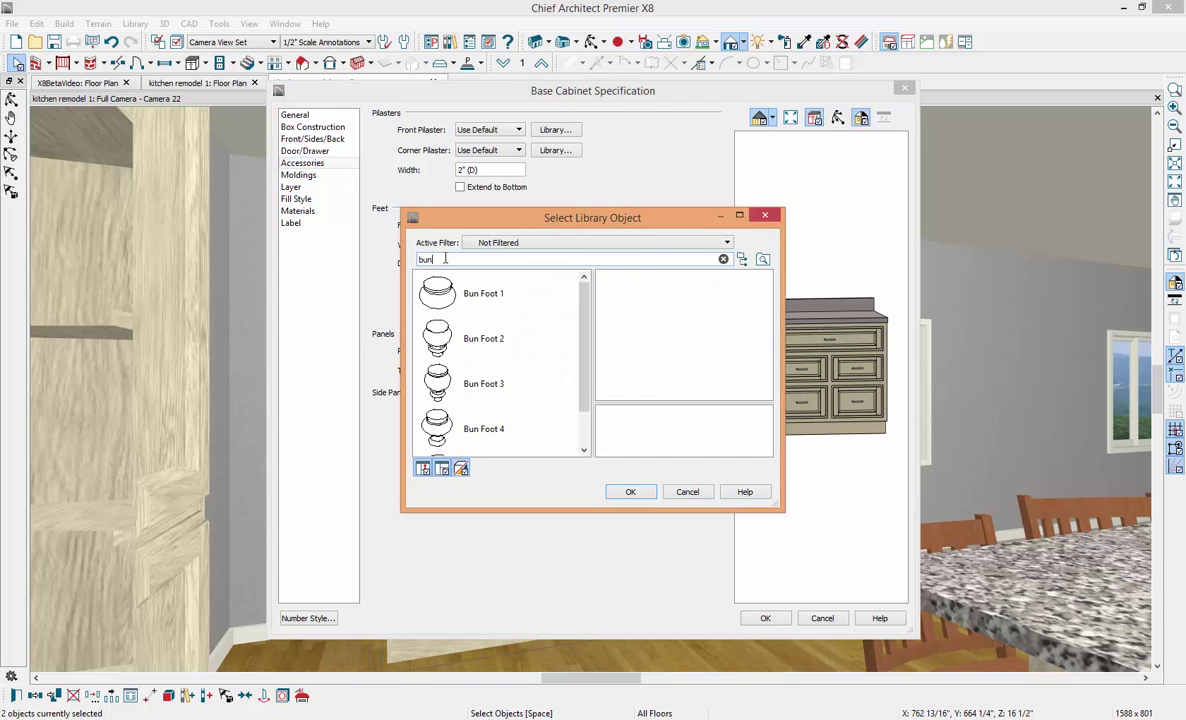
{"action": "left_click", "coordinate": [421, 281]}
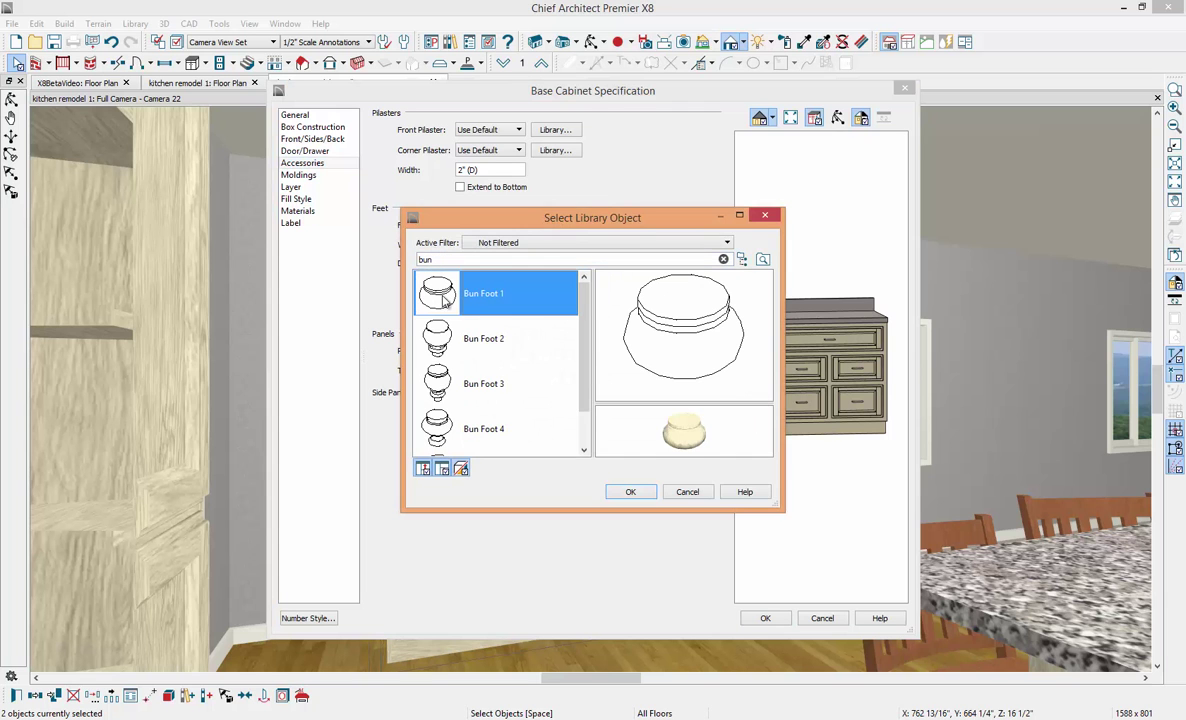
{"action": "left_click", "coordinate": [632, 492]}
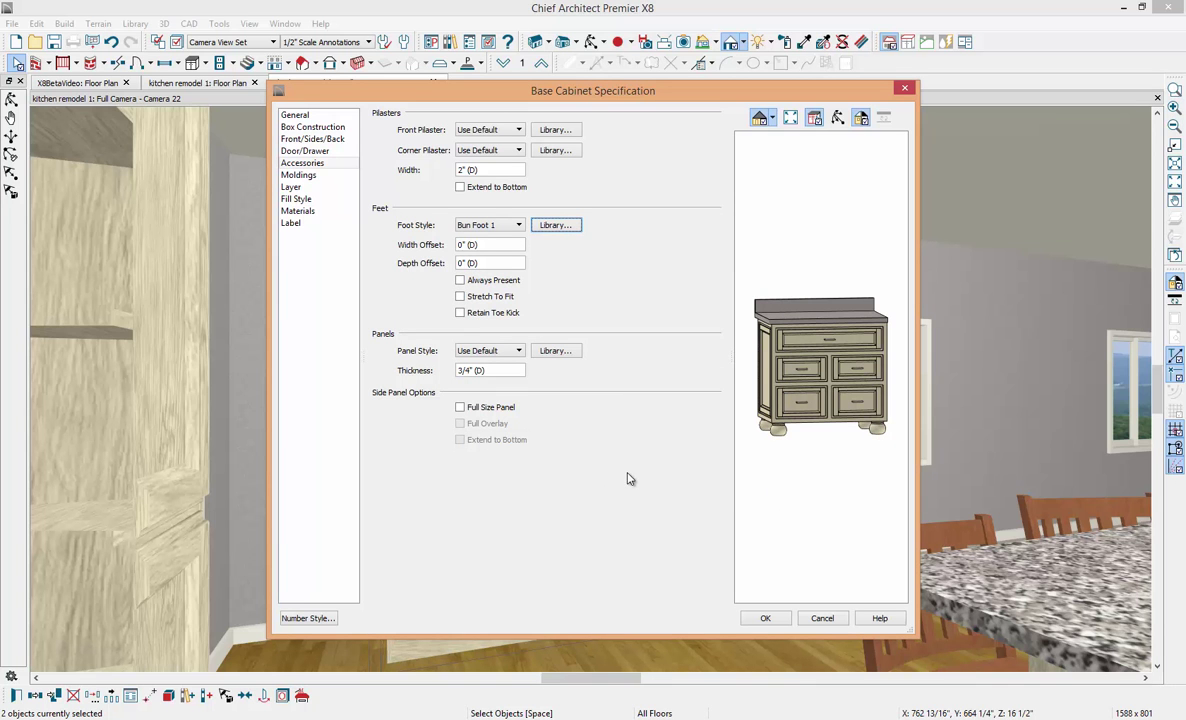
{"action": "left_click", "coordinate": [763, 618]}
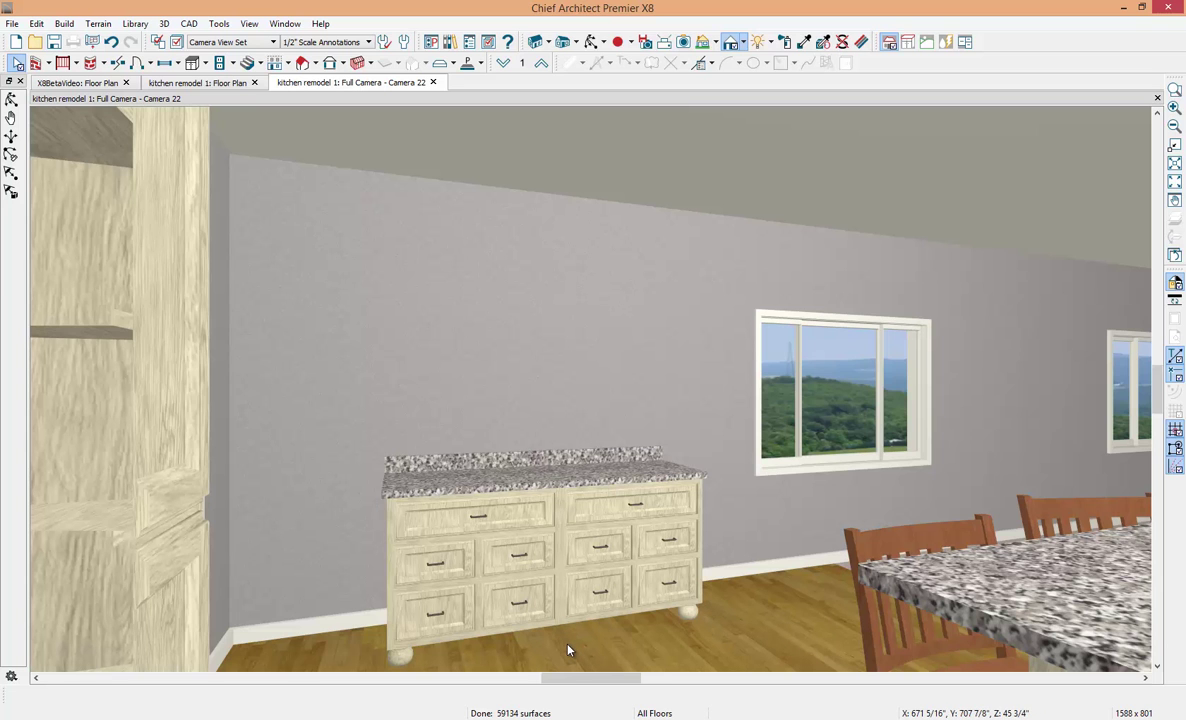
Step: Set the feet on the base cabinet farther from the windows to Always Present
{"action": "double_click", "coordinate": [492, 567]}
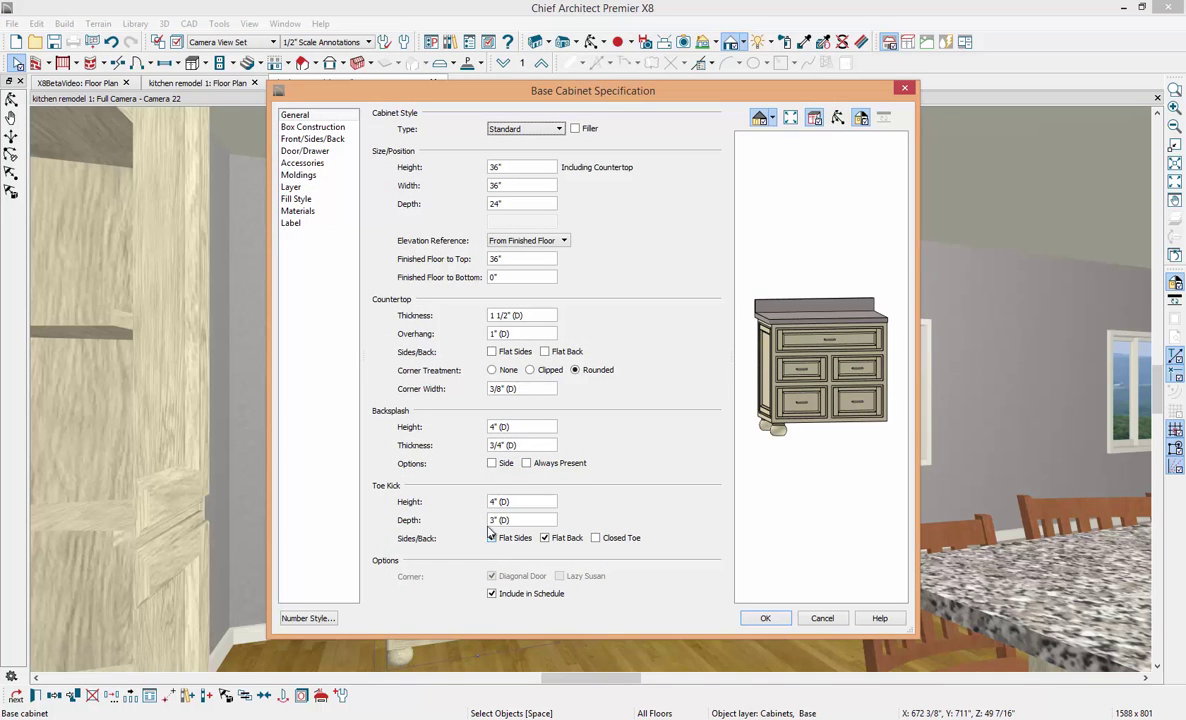
{"action": "left_click", "coordinate": [303, 163]}
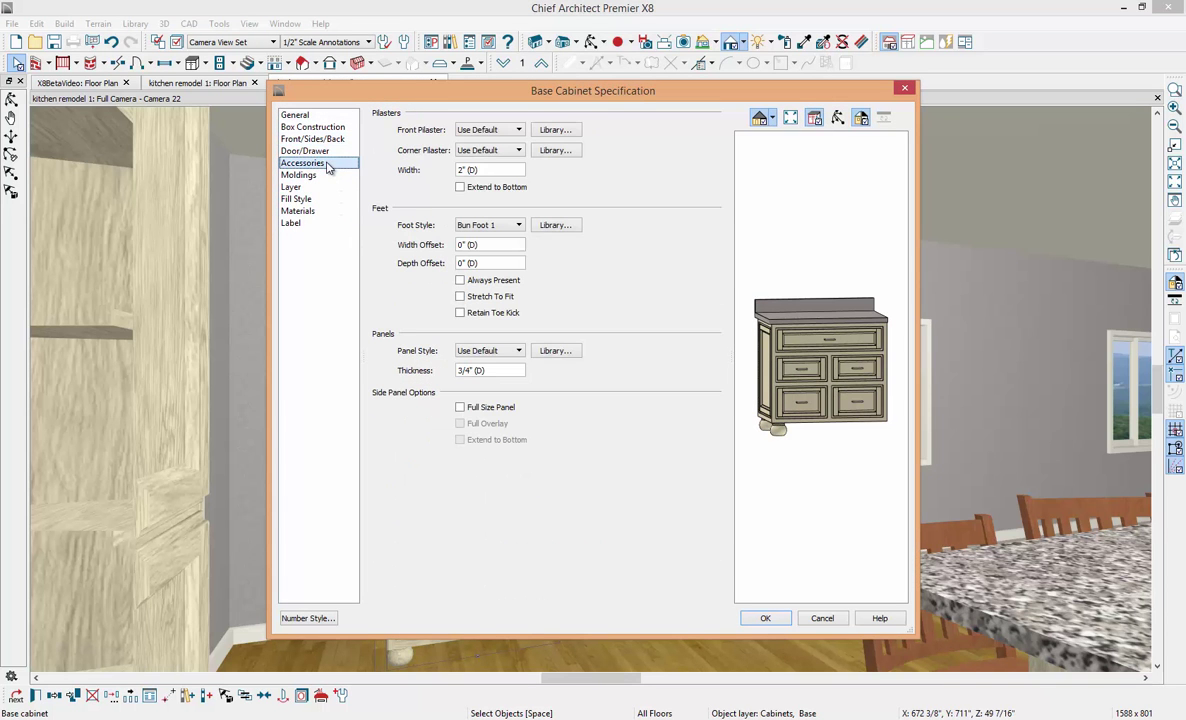
{"action": "left_click", "coordinate": [461, 281]}
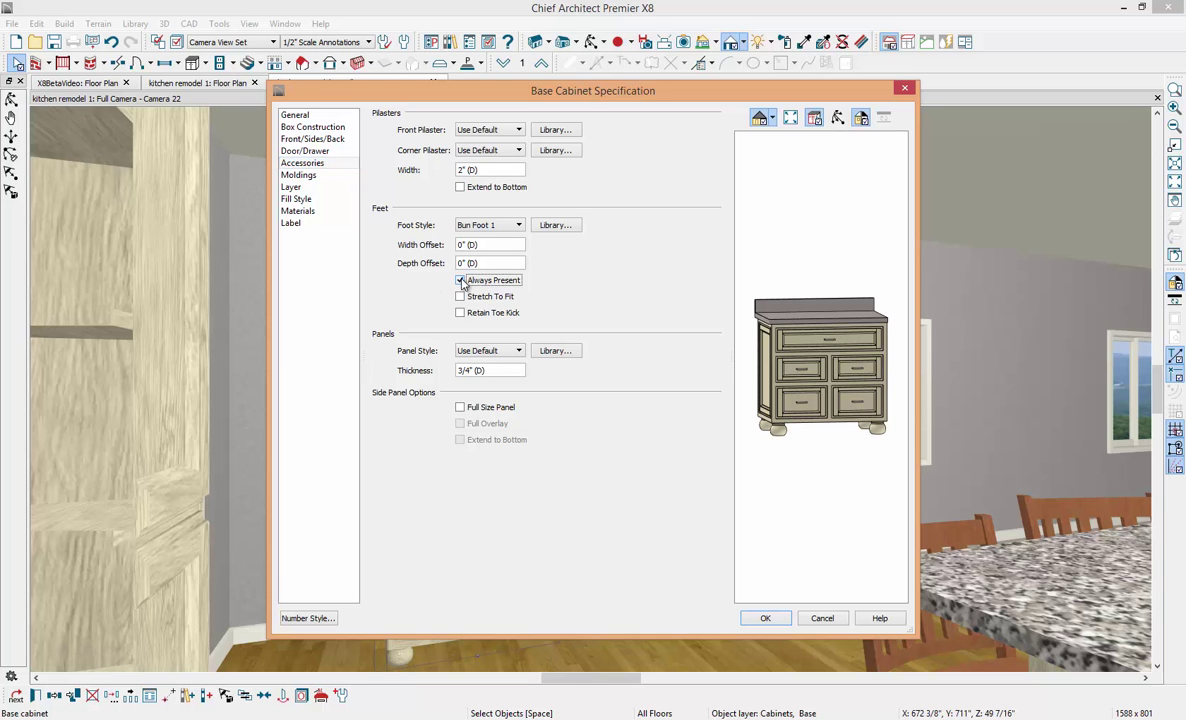
{"action": "left_click", "coordinate": [765, 618]}
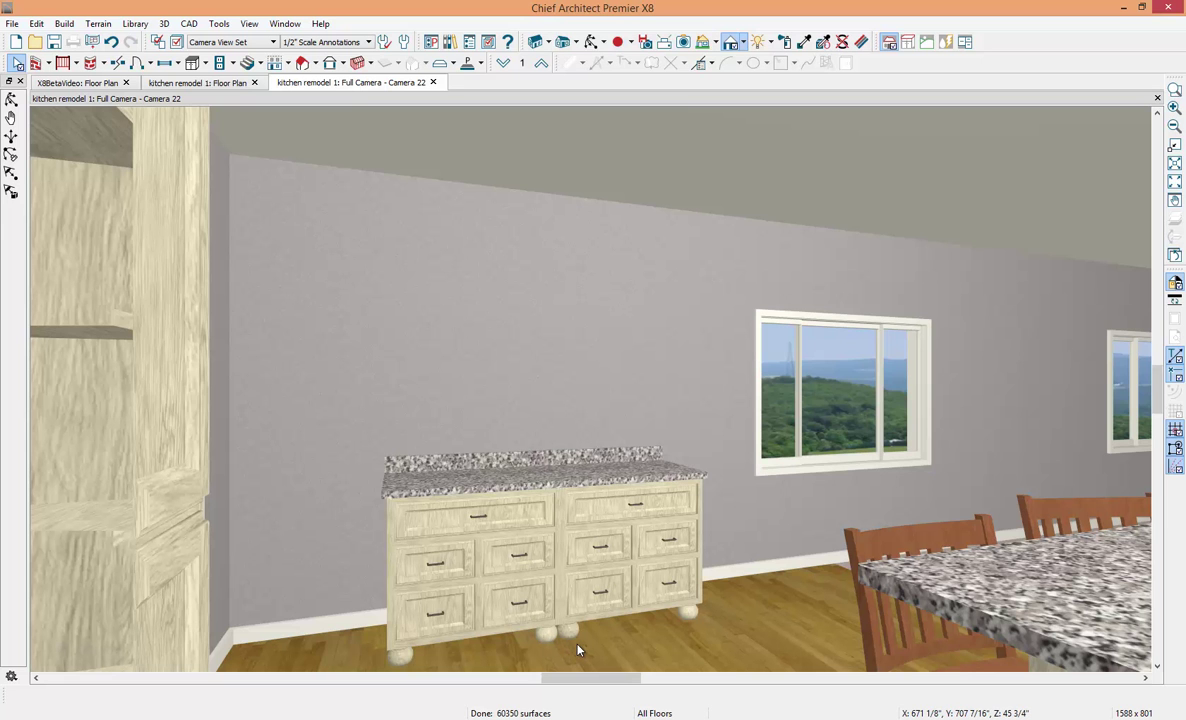
Step: Reopen the same base cabinet's accessory settings and enable Retain Toe Kick for its feet
{"action": "double_click", "coordinate": [516, 606]}
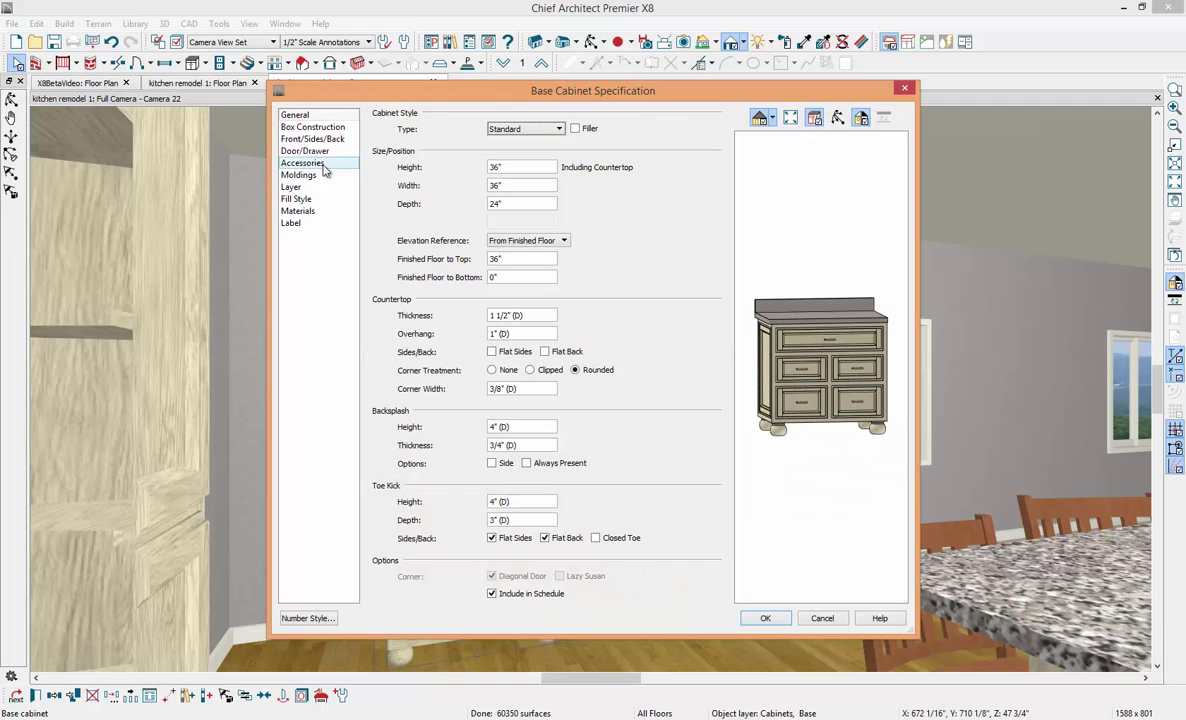
{"action": "left_click", "coordinate": [329, 140]}
{"action": "left_click", "coordinate": [304, 163]}
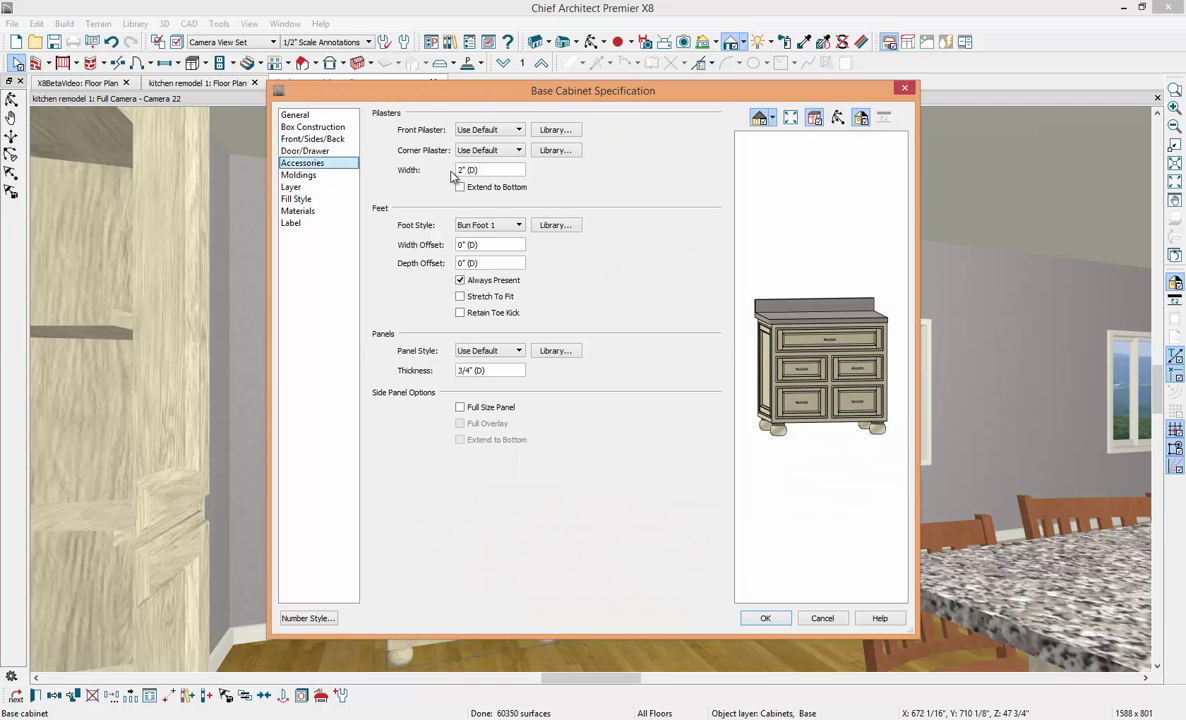
{"action": "left_click", "coordinate": [460, 313]}
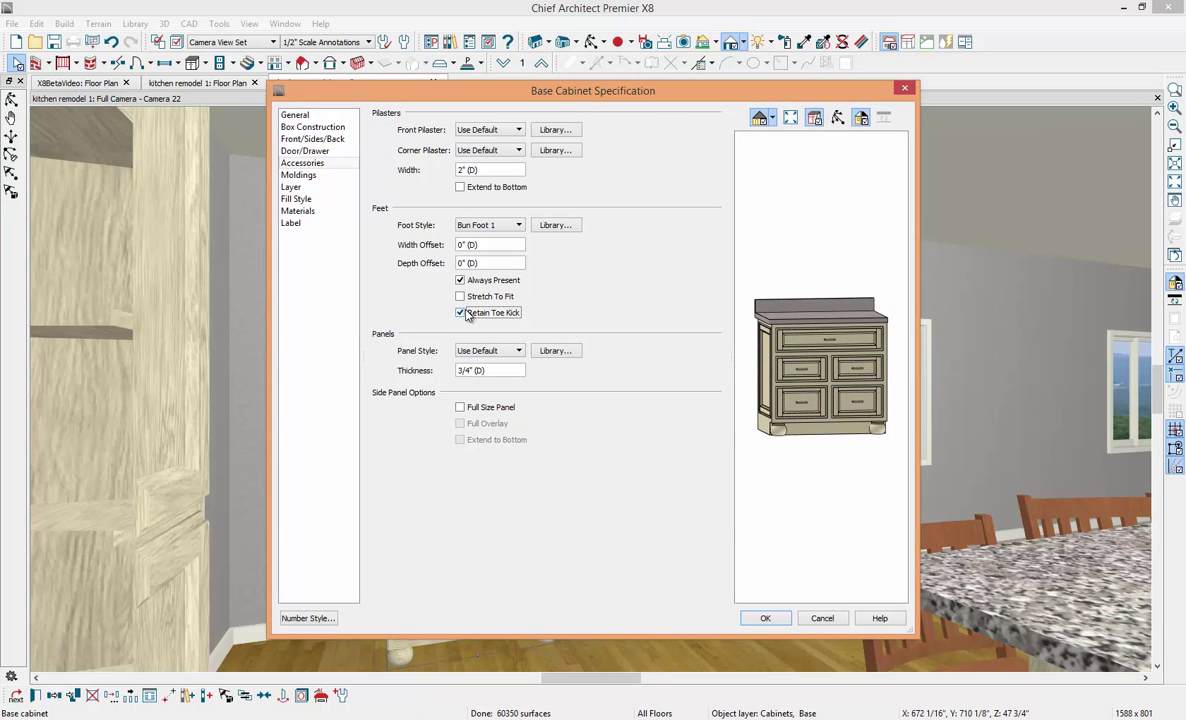
Step: Turn off Flat Sides and Flat Back for the cabinet's toe kick, apply the changes and deselect the cabinet
{"action": "left_click", "coordinate": [316, 116]}
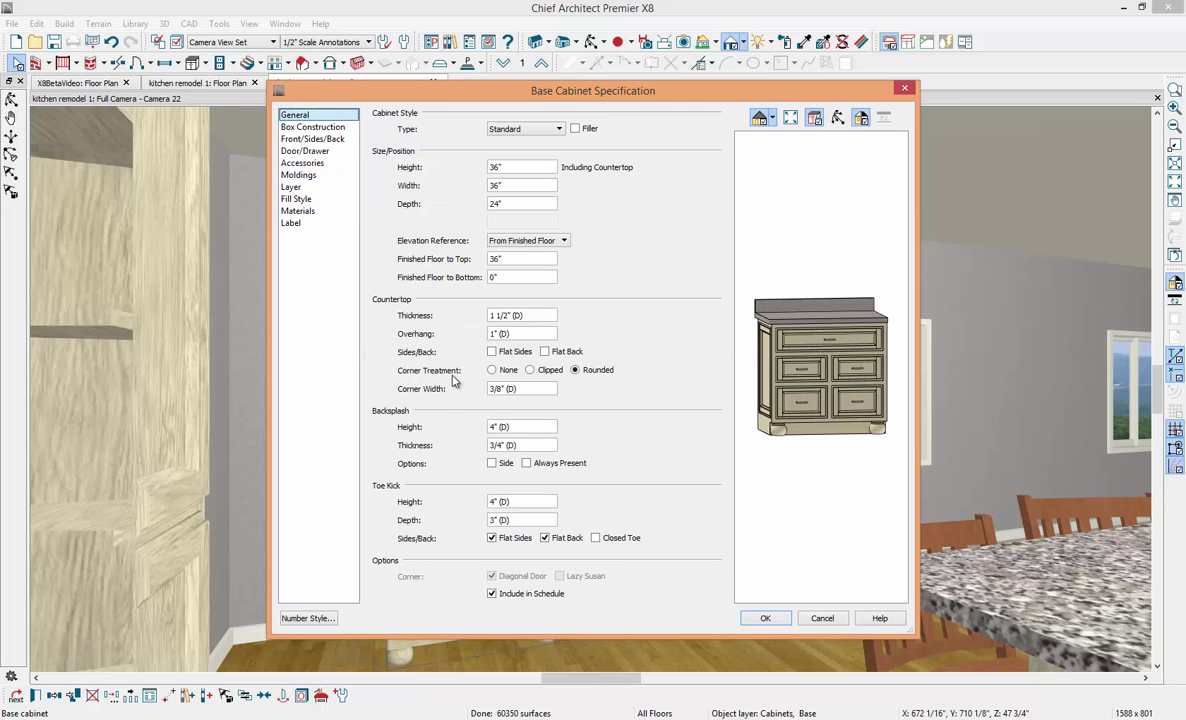
{"action": "left_click", "coordinate": [491, 538]}
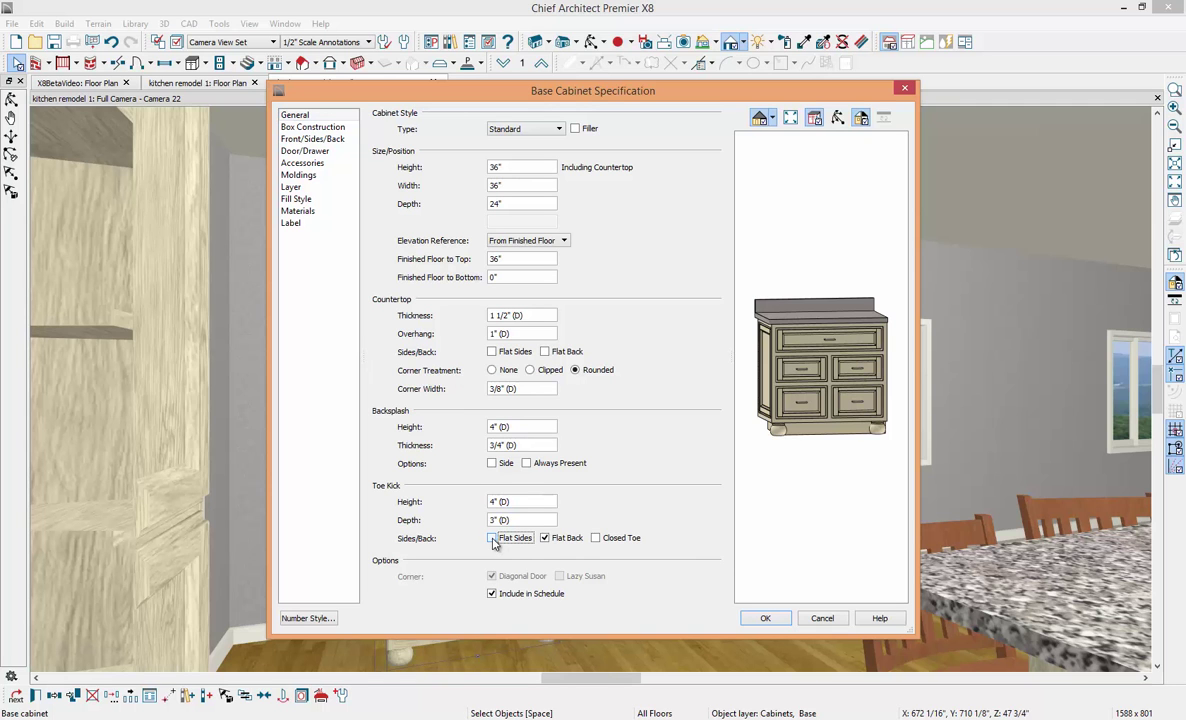
{"action": "left_click", "coordinate": [545, 538]}
{"action": "left_click", "coordinate": [763, 618]}
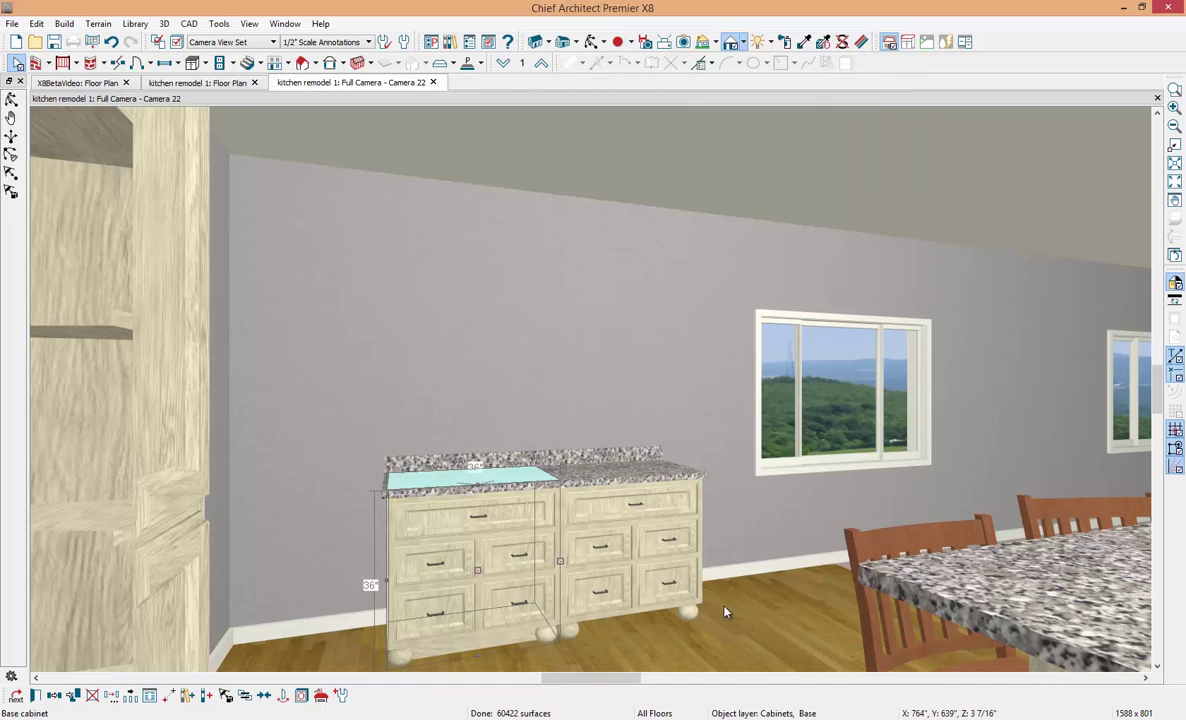
{"action": "key", "text": "Escape"}
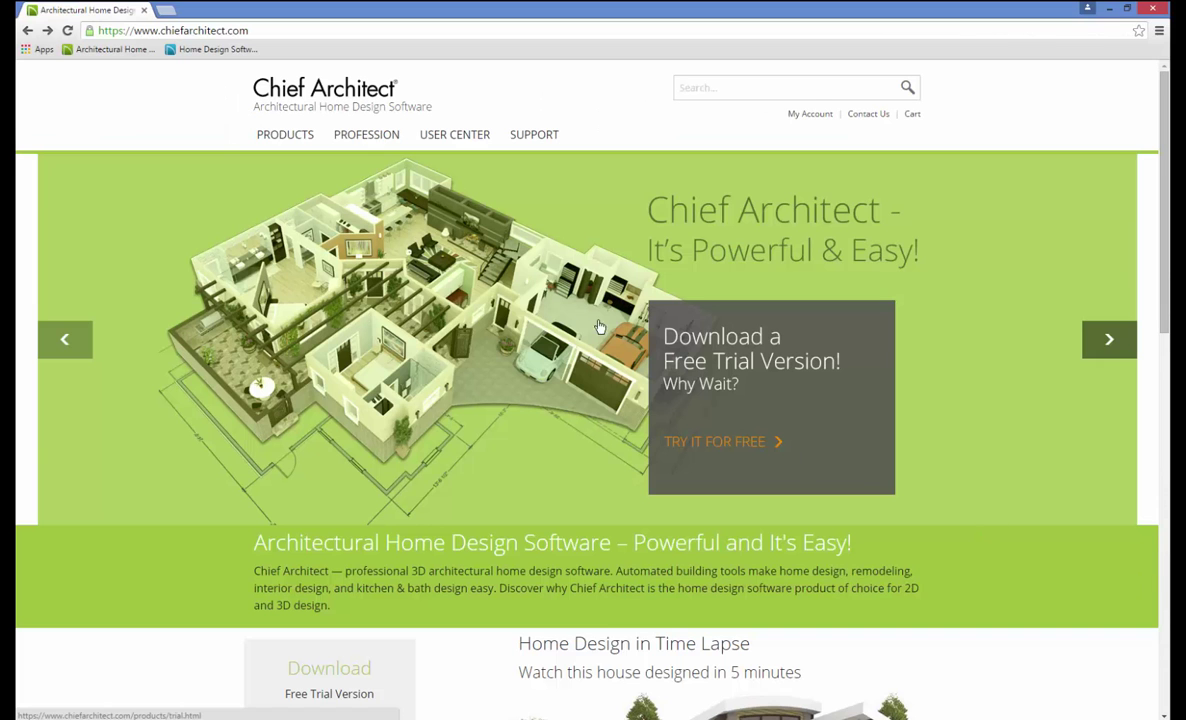
Step: On the Chief Architect website in the browser, open the Training Videos page and show the available video series
{"action": "mouse_move", "coordinate": [455, 138]}
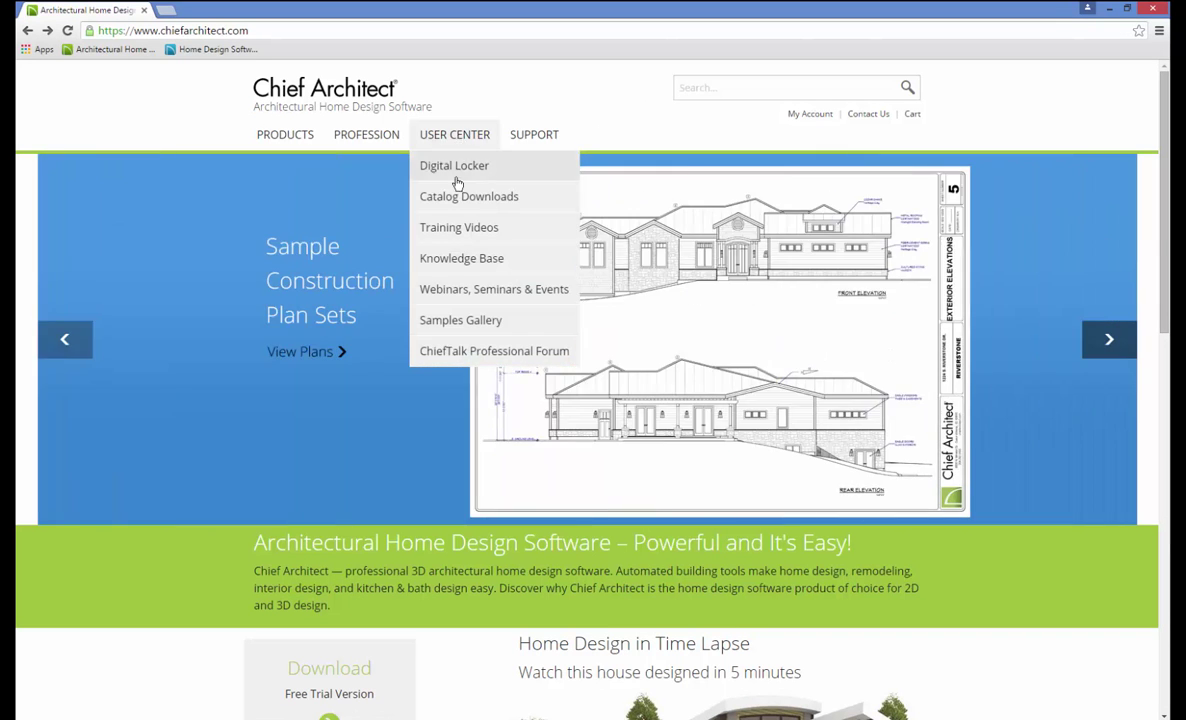
{"action": "left_click", "coordinate": [455, 234]}
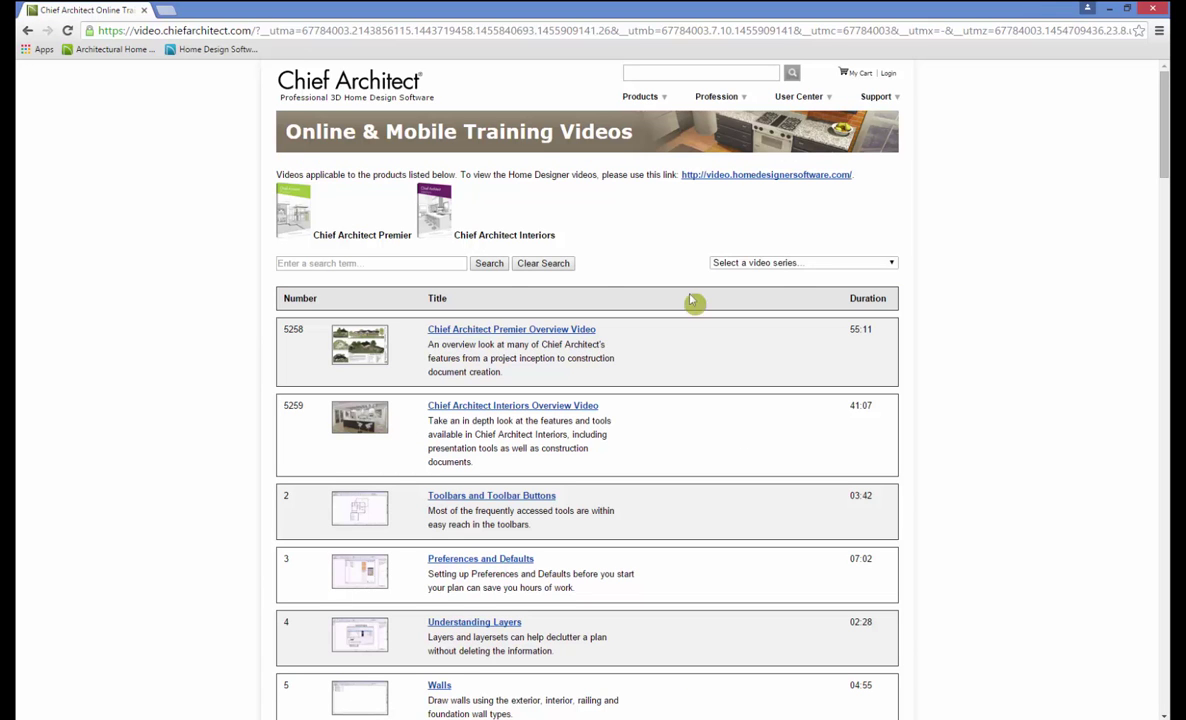
{"action": "left_click", "coordinate": [767, 263]}
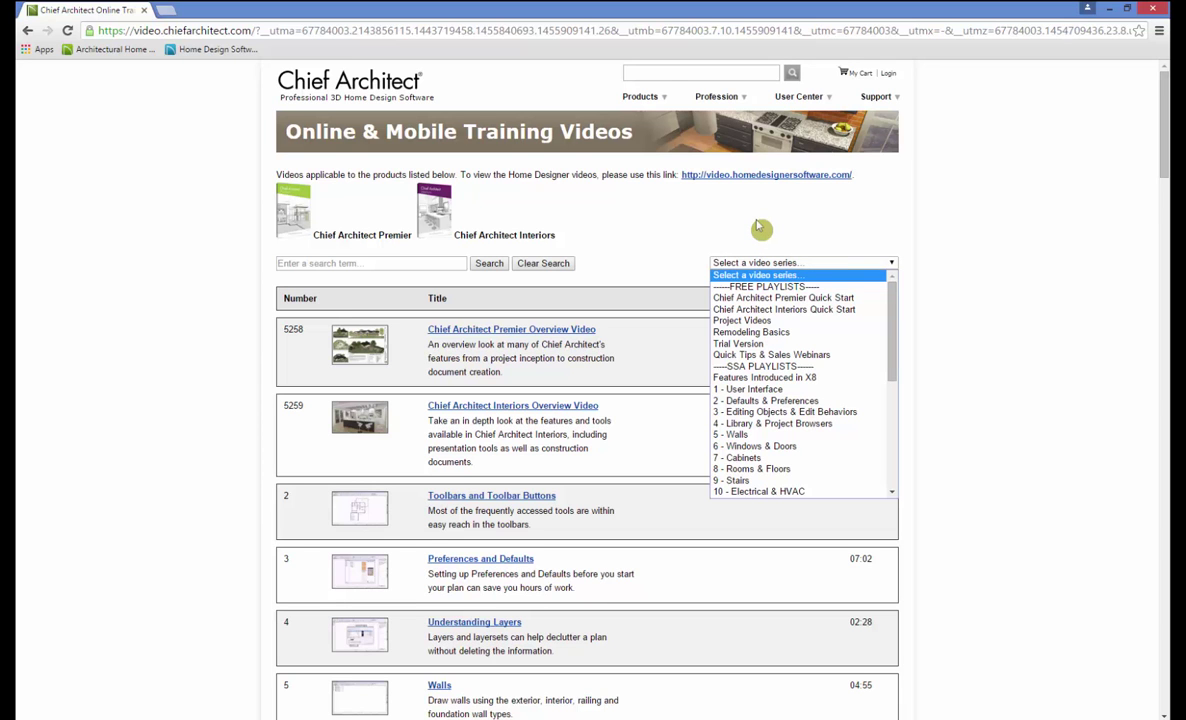
Step: Open the Free Trial Download page for Chief Architect and view the Premier and Interiors trial options
{"action": "mouse_move", "coordinate": [630, 100]}
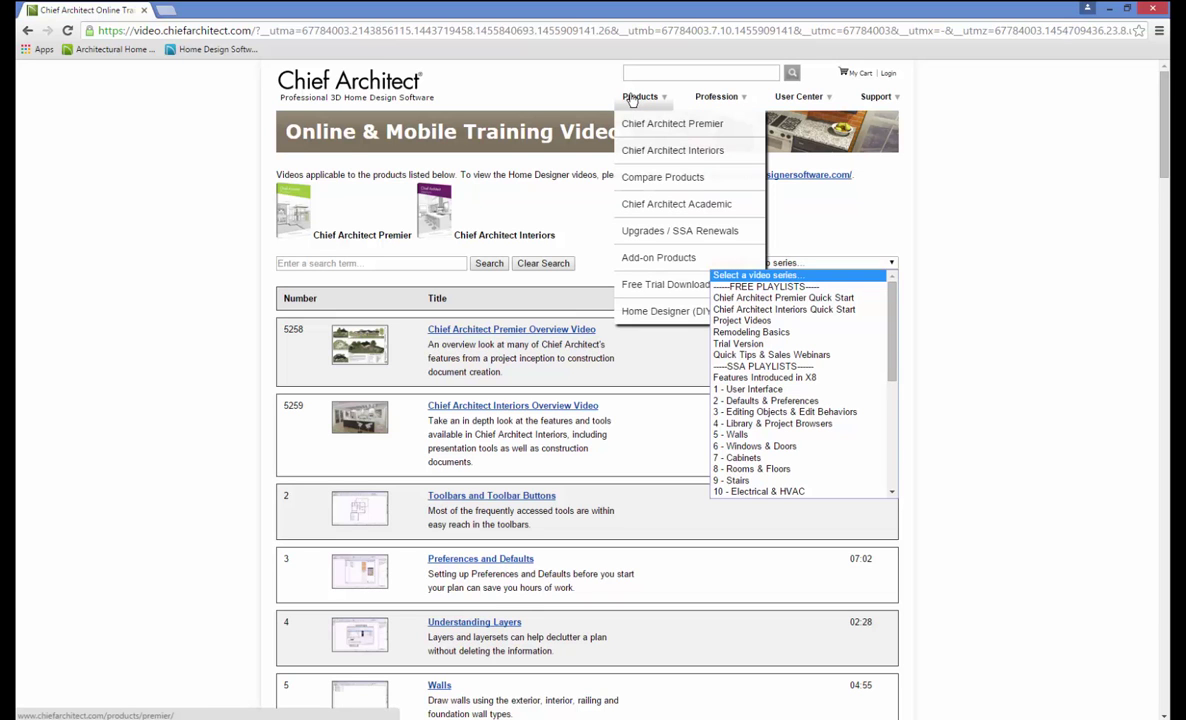
{"action": "left_click", "coordinate": [647, 287]}
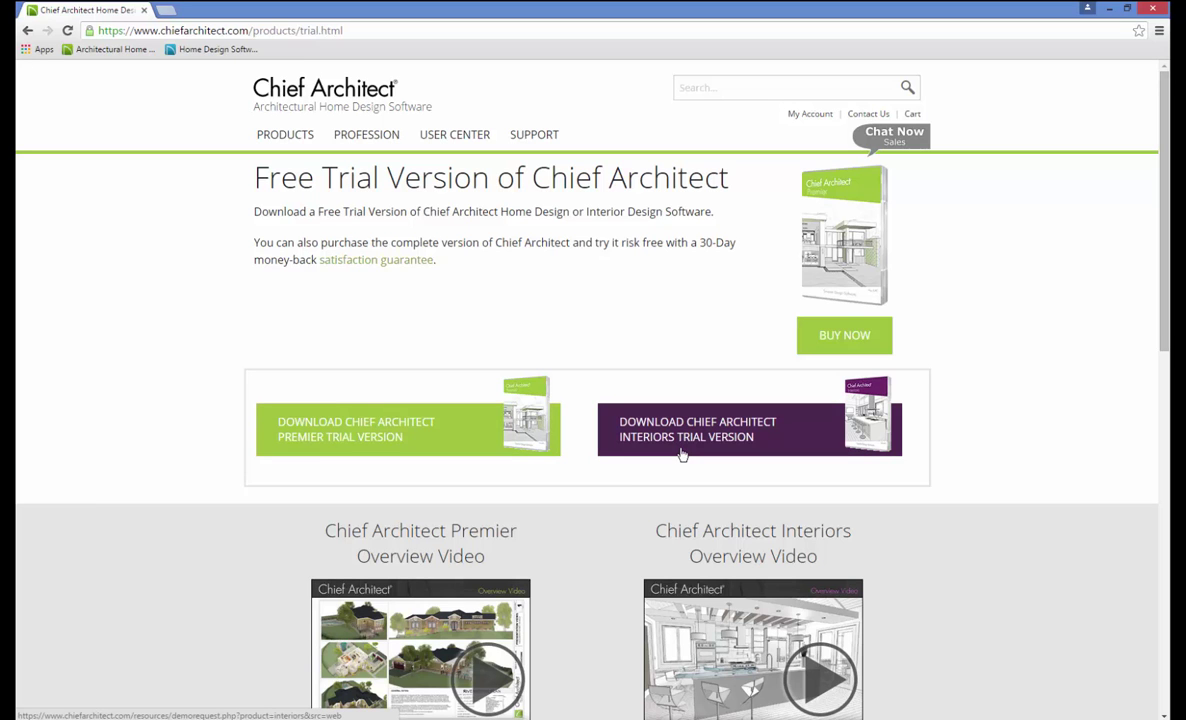
{"action": "left_click", "coordinate": [807, 479]}
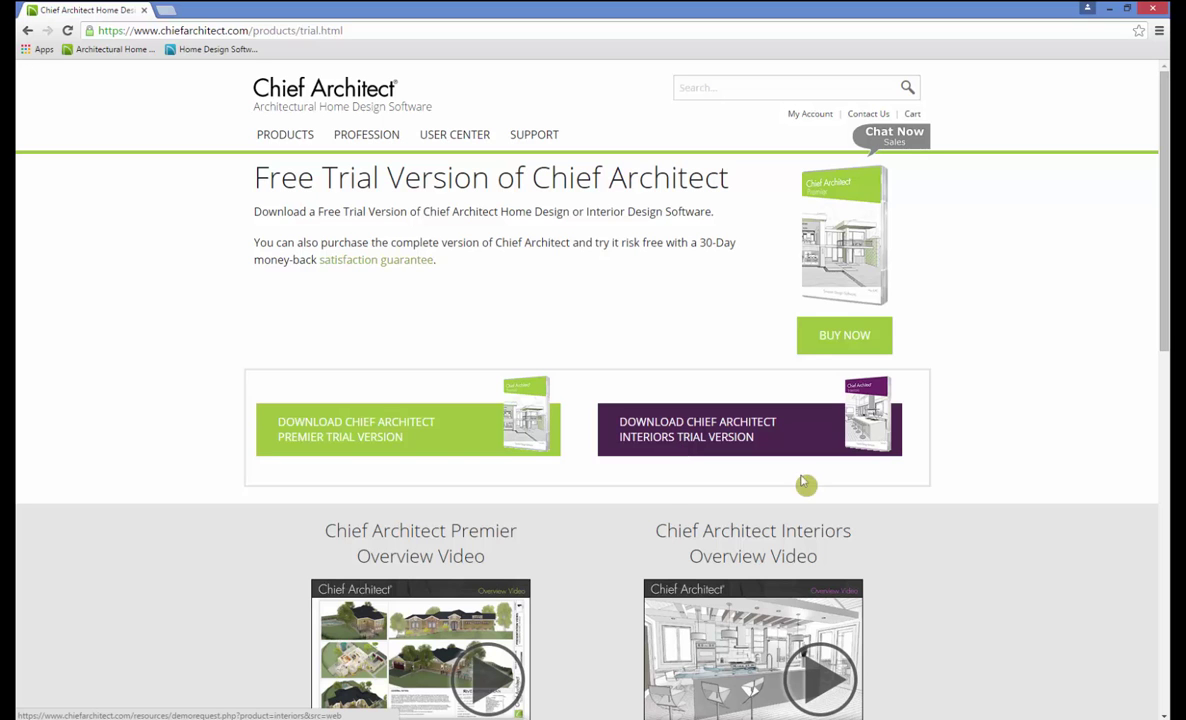